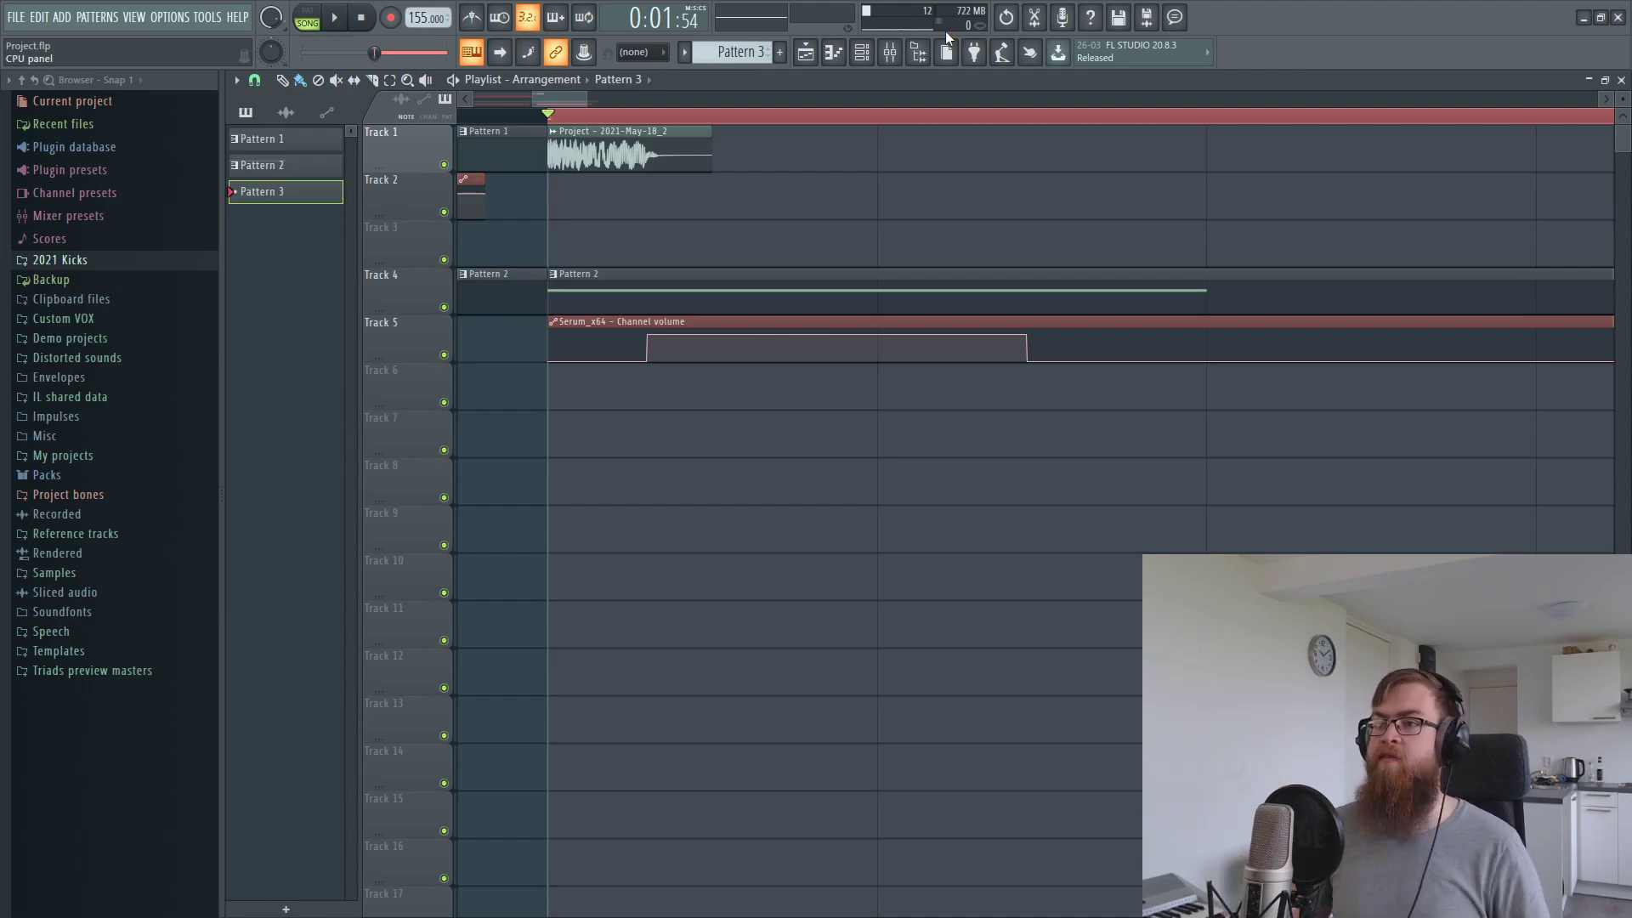
Open the Serum_x64 #2 instrument and load the Analog_BD_Sin wavetable into oscillator A
{"action": "left_click", "coordinate": [861, 53]}
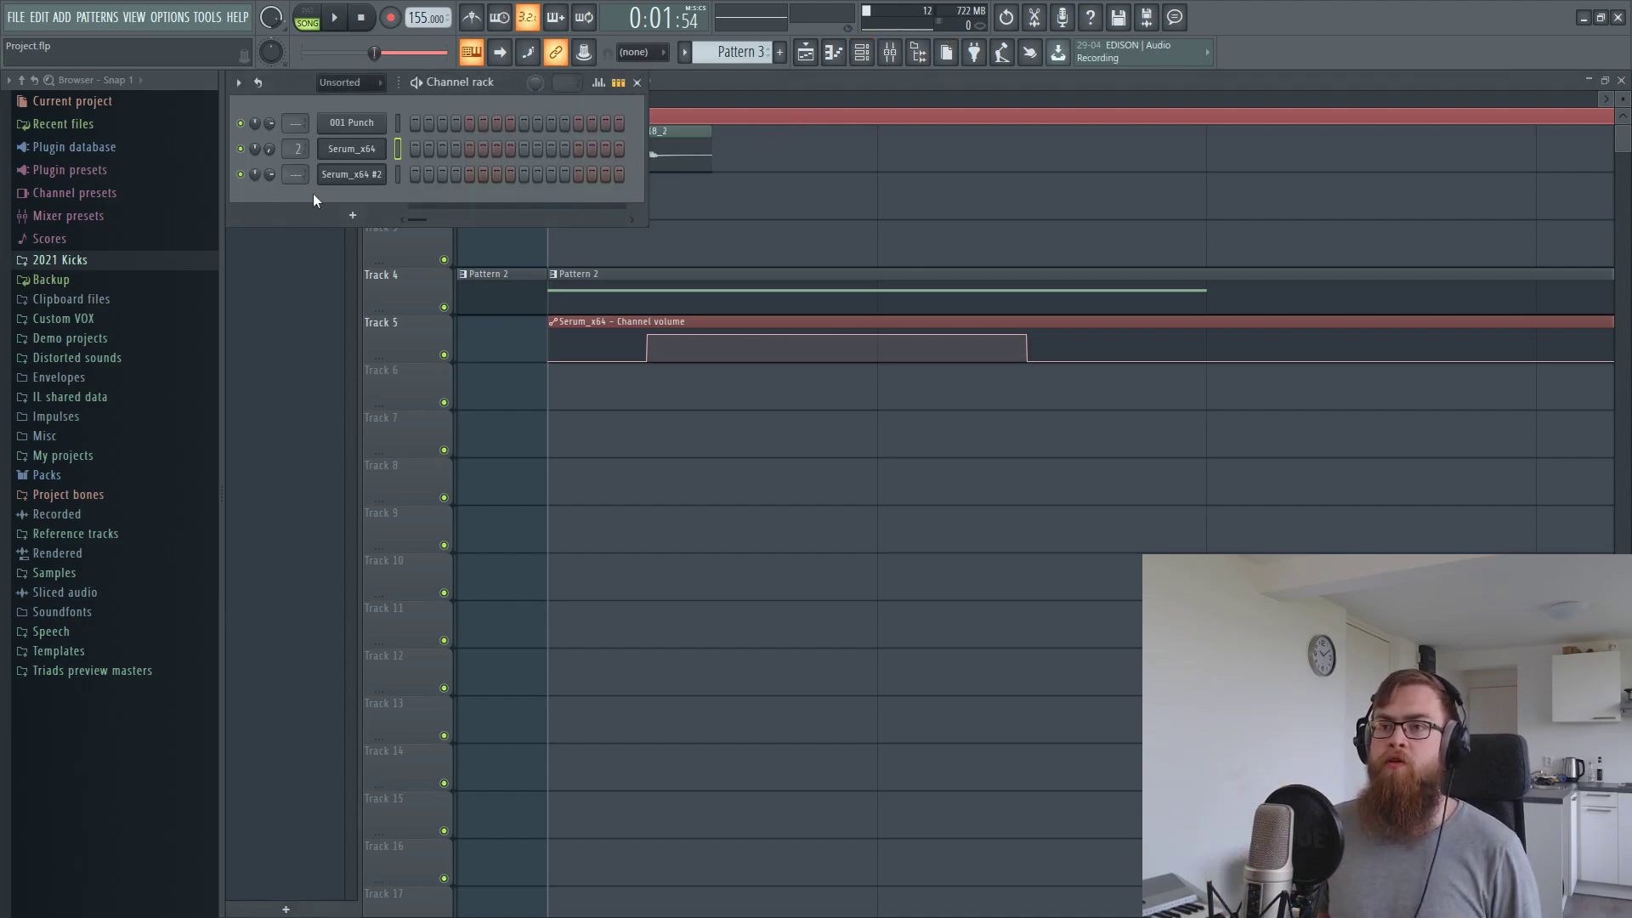
{"action": "left_click", "coordinate": [344, 178]}
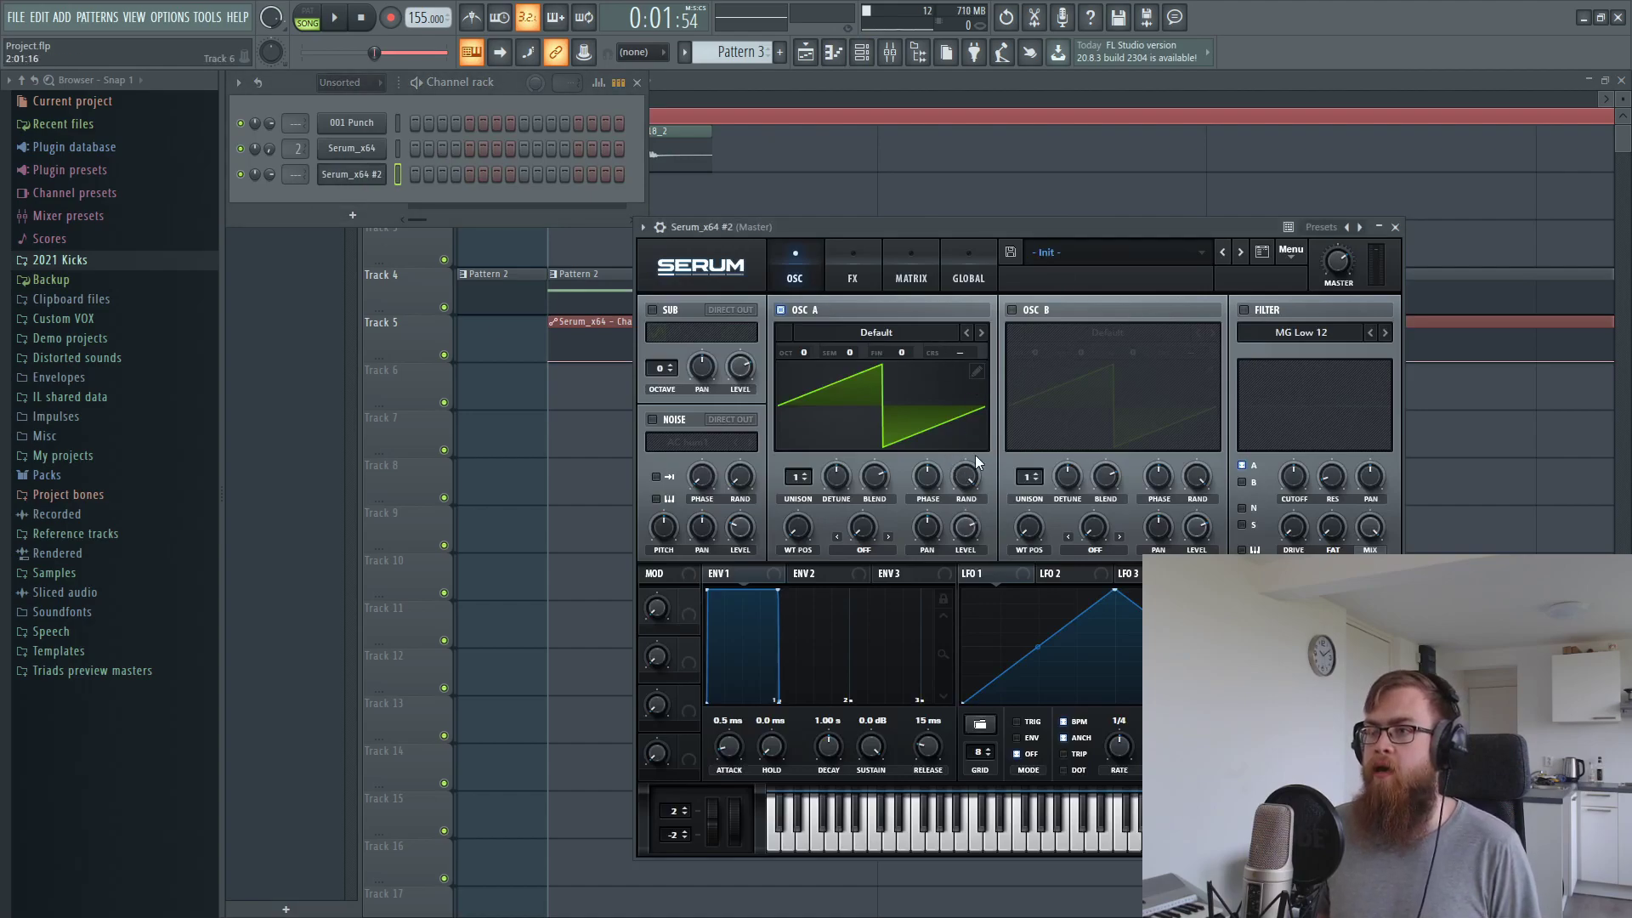
{"action": "left_click", "coordinate": [980, 333]}
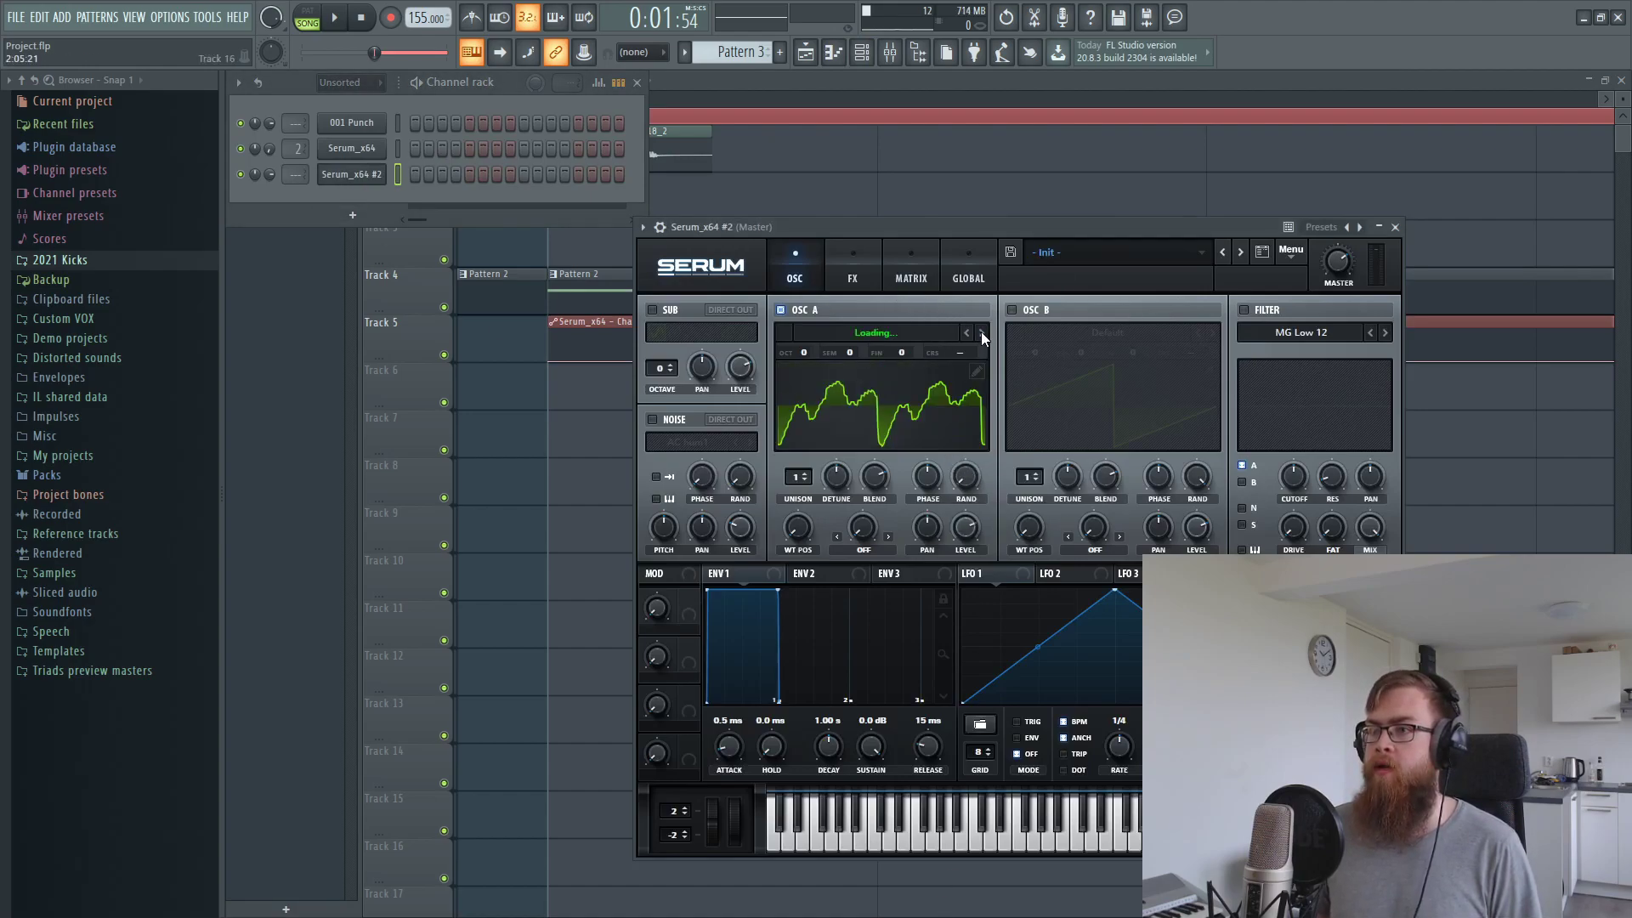
{"action": "left_click", "coordinate": [981, 333]}
Turn on oscillator B and load the Analog_BD_Sin wavetable into it
{"action": "left_click", "coordinate": [1011, 310]}
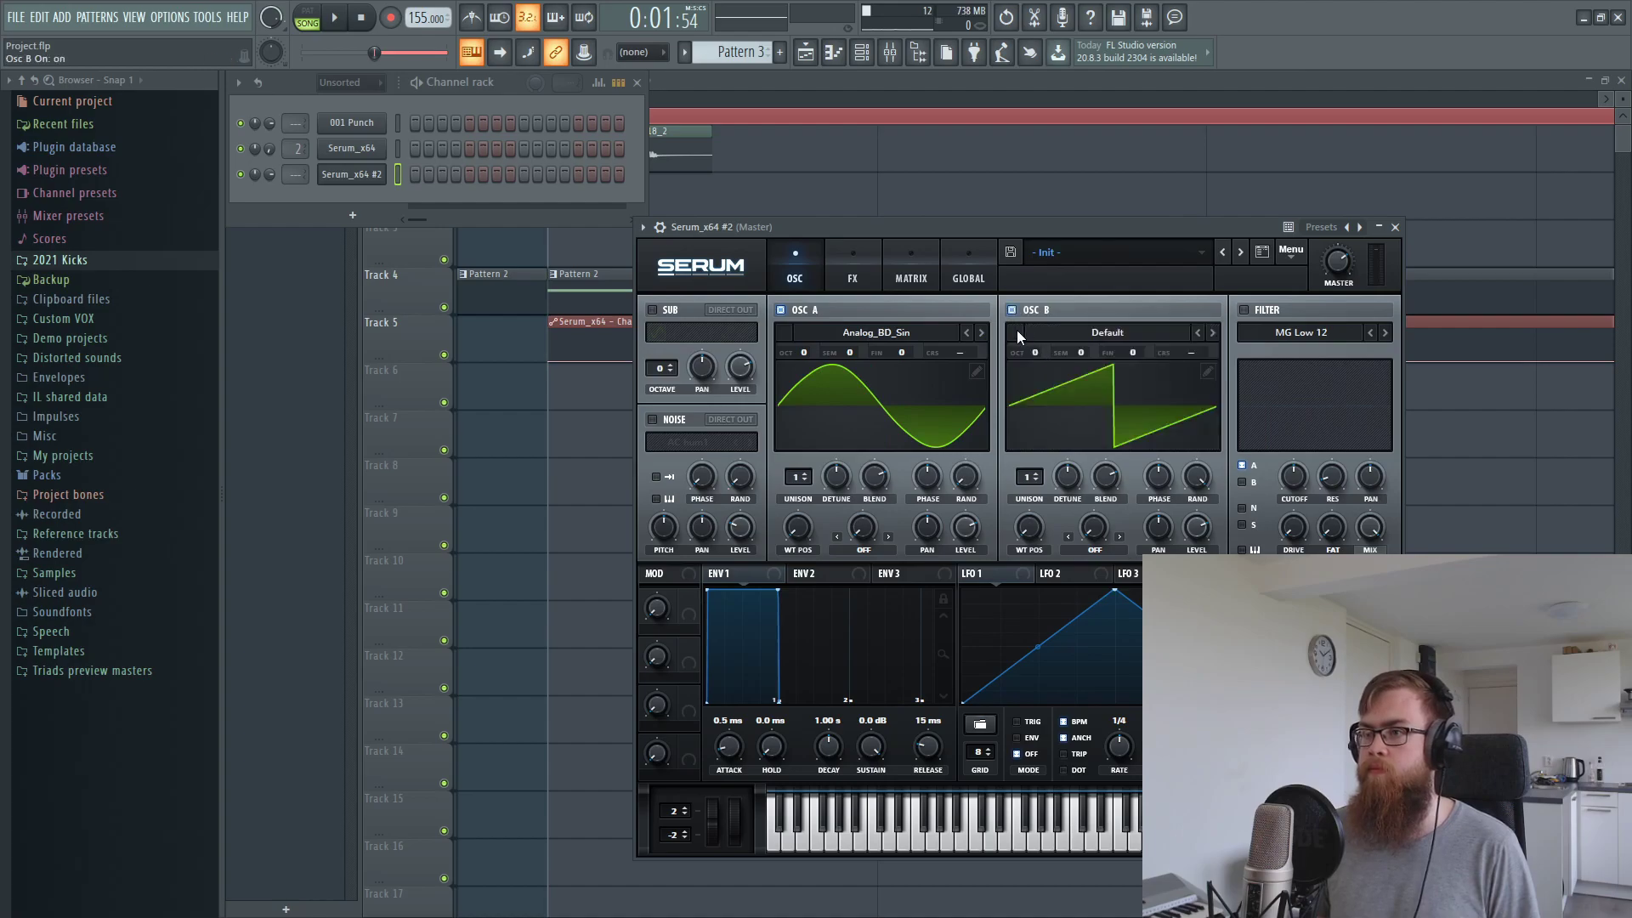
{"action": "left_click", "coordinate": [1212, 332]}
{"action": "left_click", "coordinate": [1212, 333]}
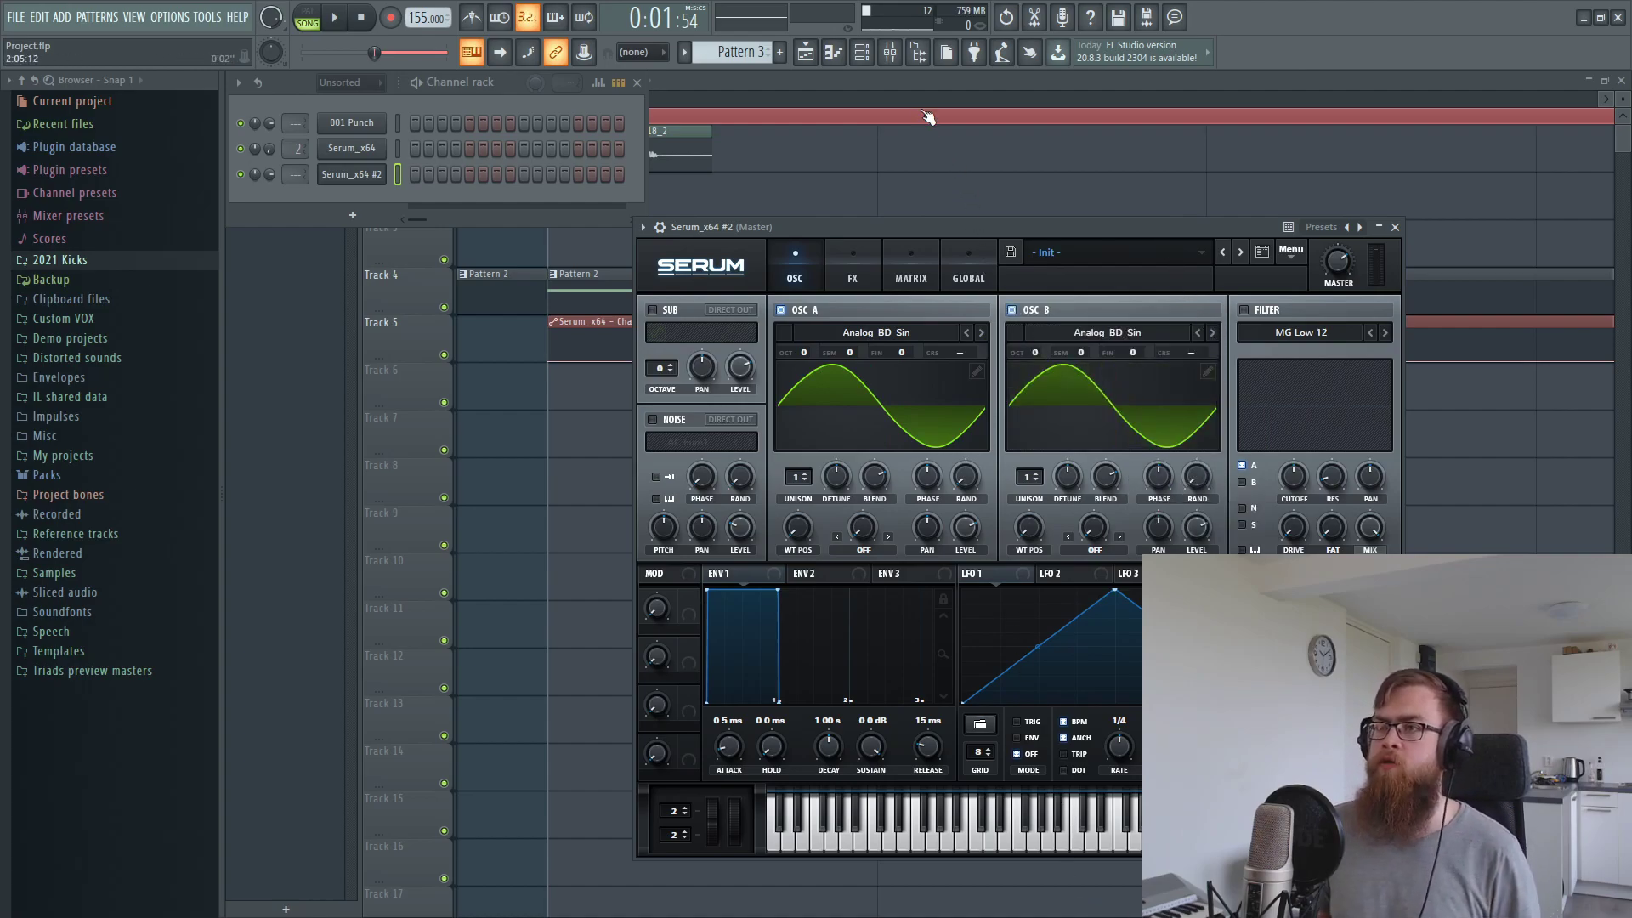
Return to the playlist and audition the existing arrangement
{"action": "left_click", "coordinate": [926, 123]}
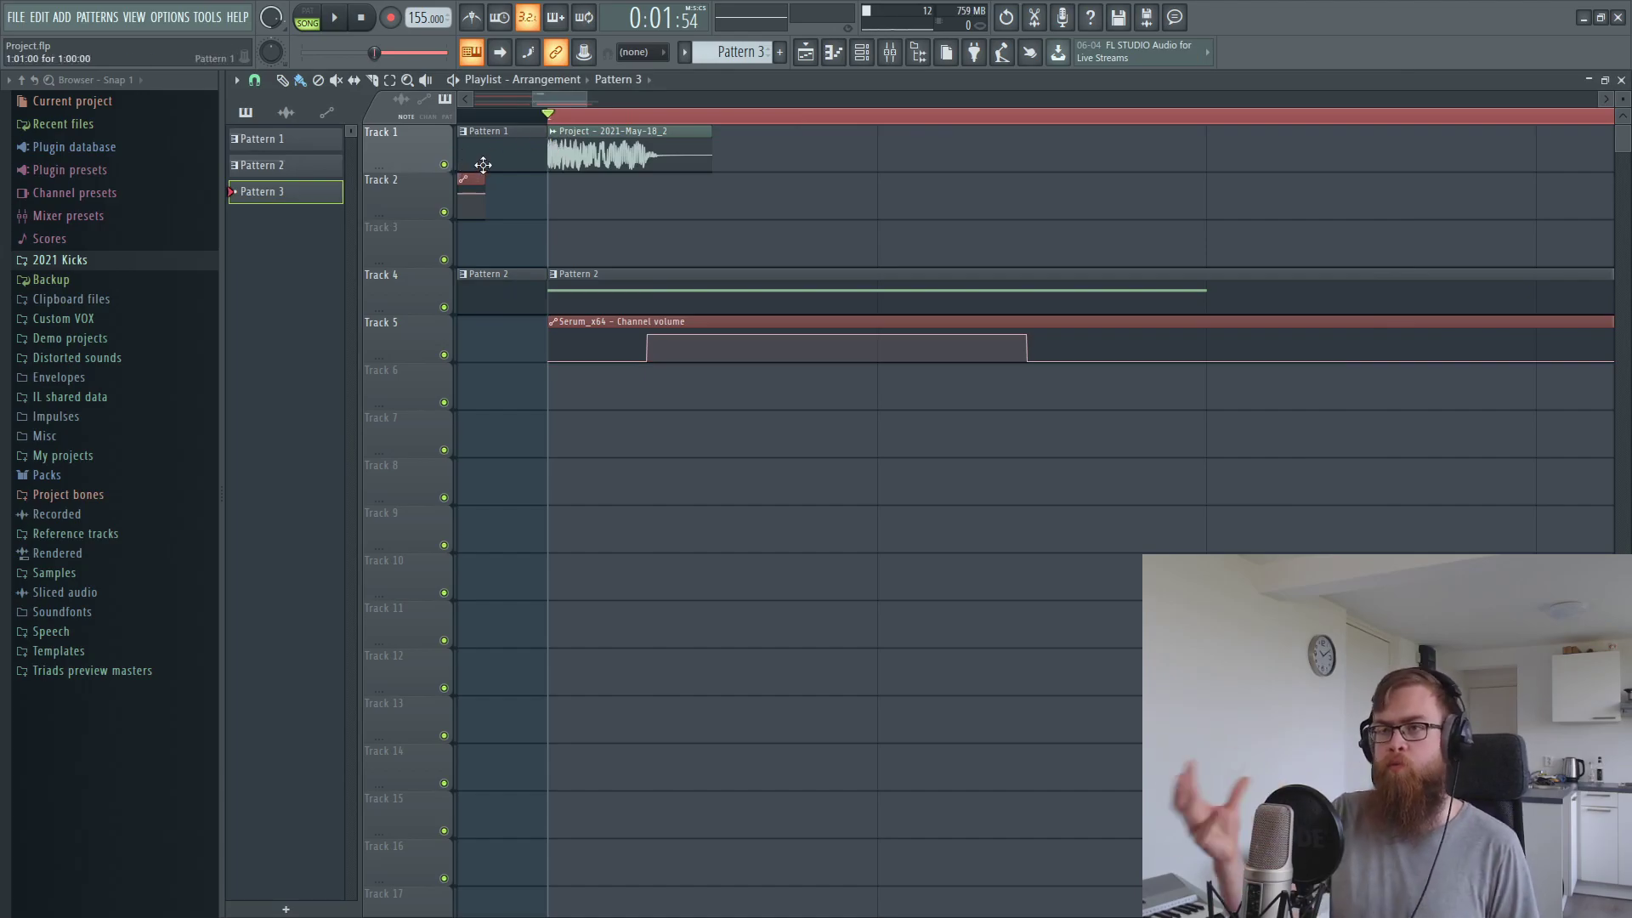
{"action": "key", "text": "space"}
{"action": "key", "text": "space"}
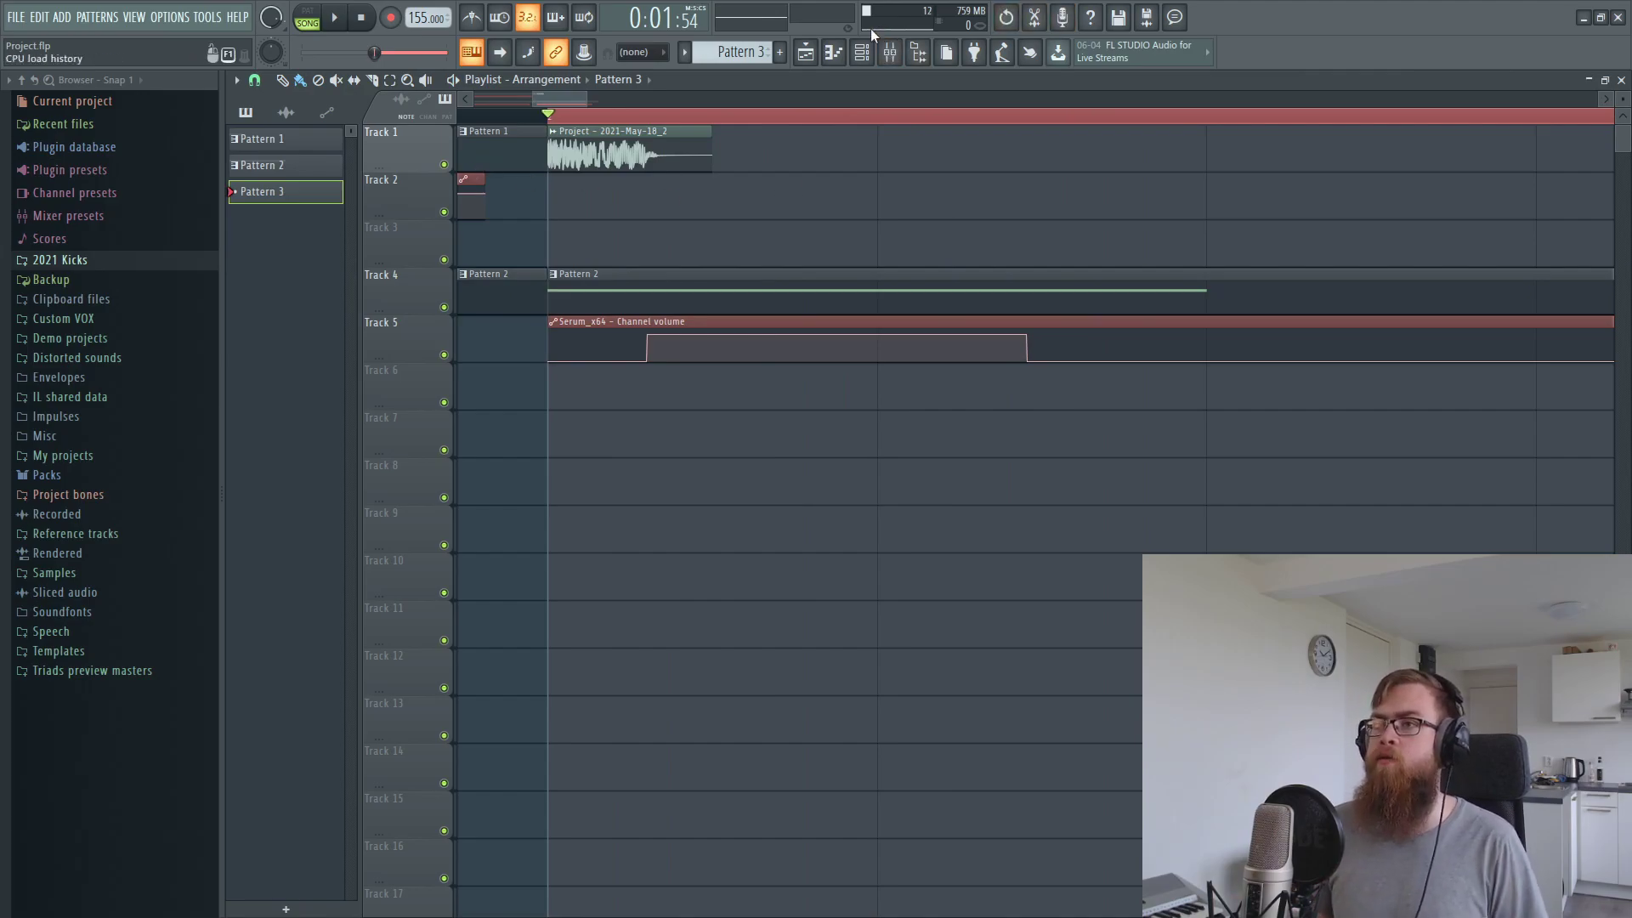
Reopen Serum_x64 #2 and load the Native Curse wavetable into oscillator B
{"action": "key", "text": "F6"}
{"action": "left_click", "coordinate": [343, 179]}
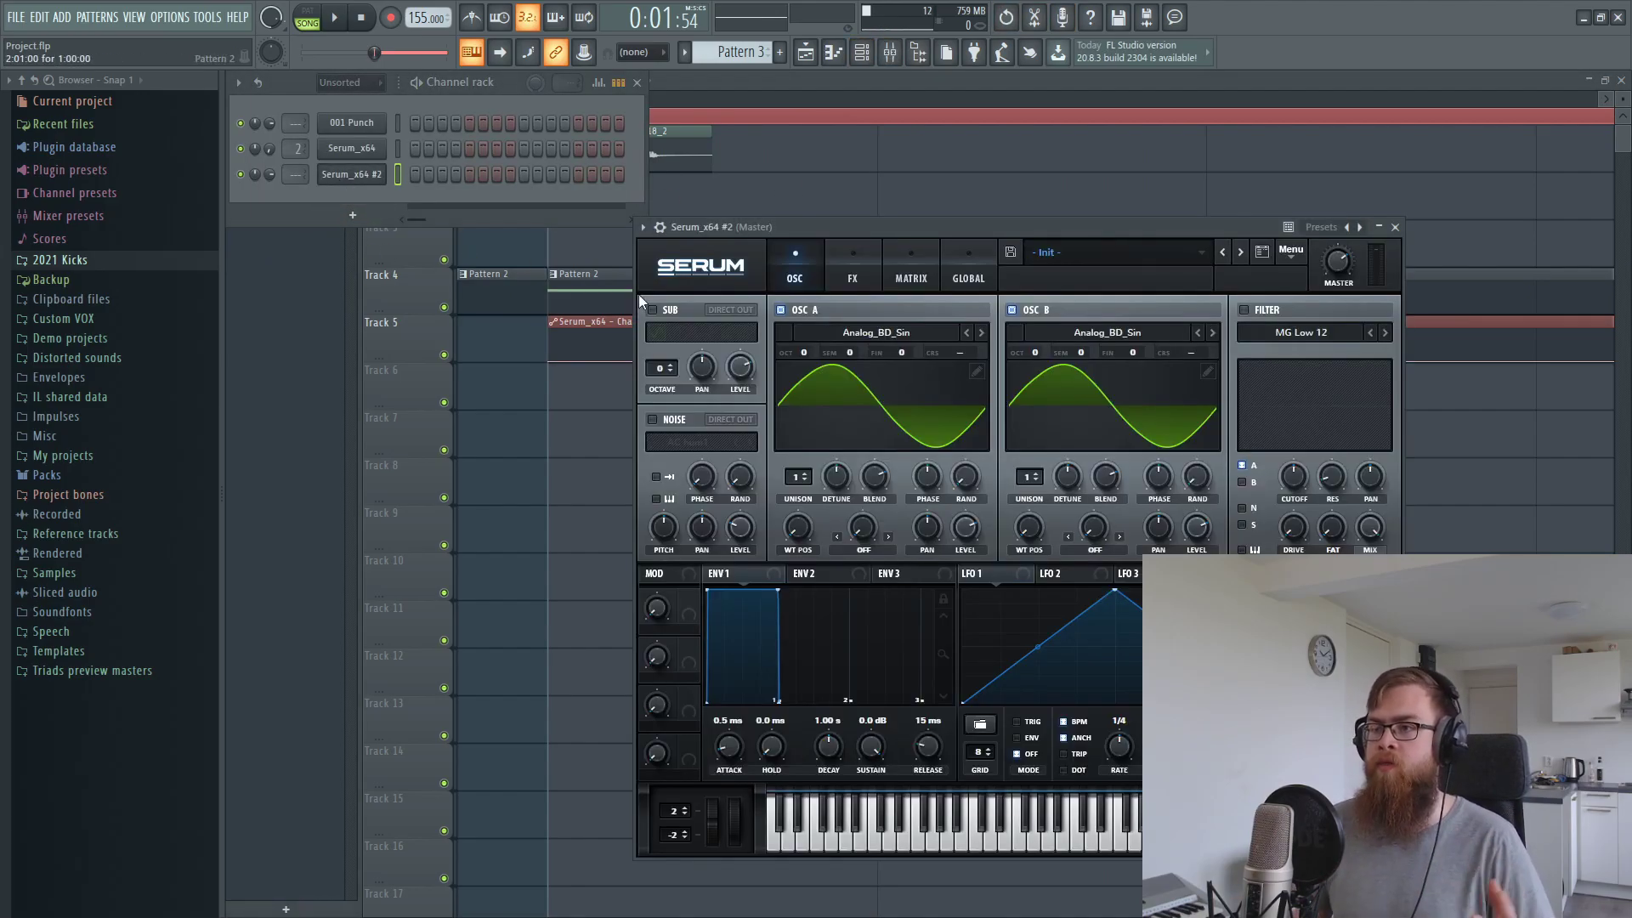
{"action": "left_click", "coordinate": [1111, 332]}
{"action": "mouse_move", "coordinate": [1101, 455]}
{"action": "left_click", "coordinate": [1190, 521]}
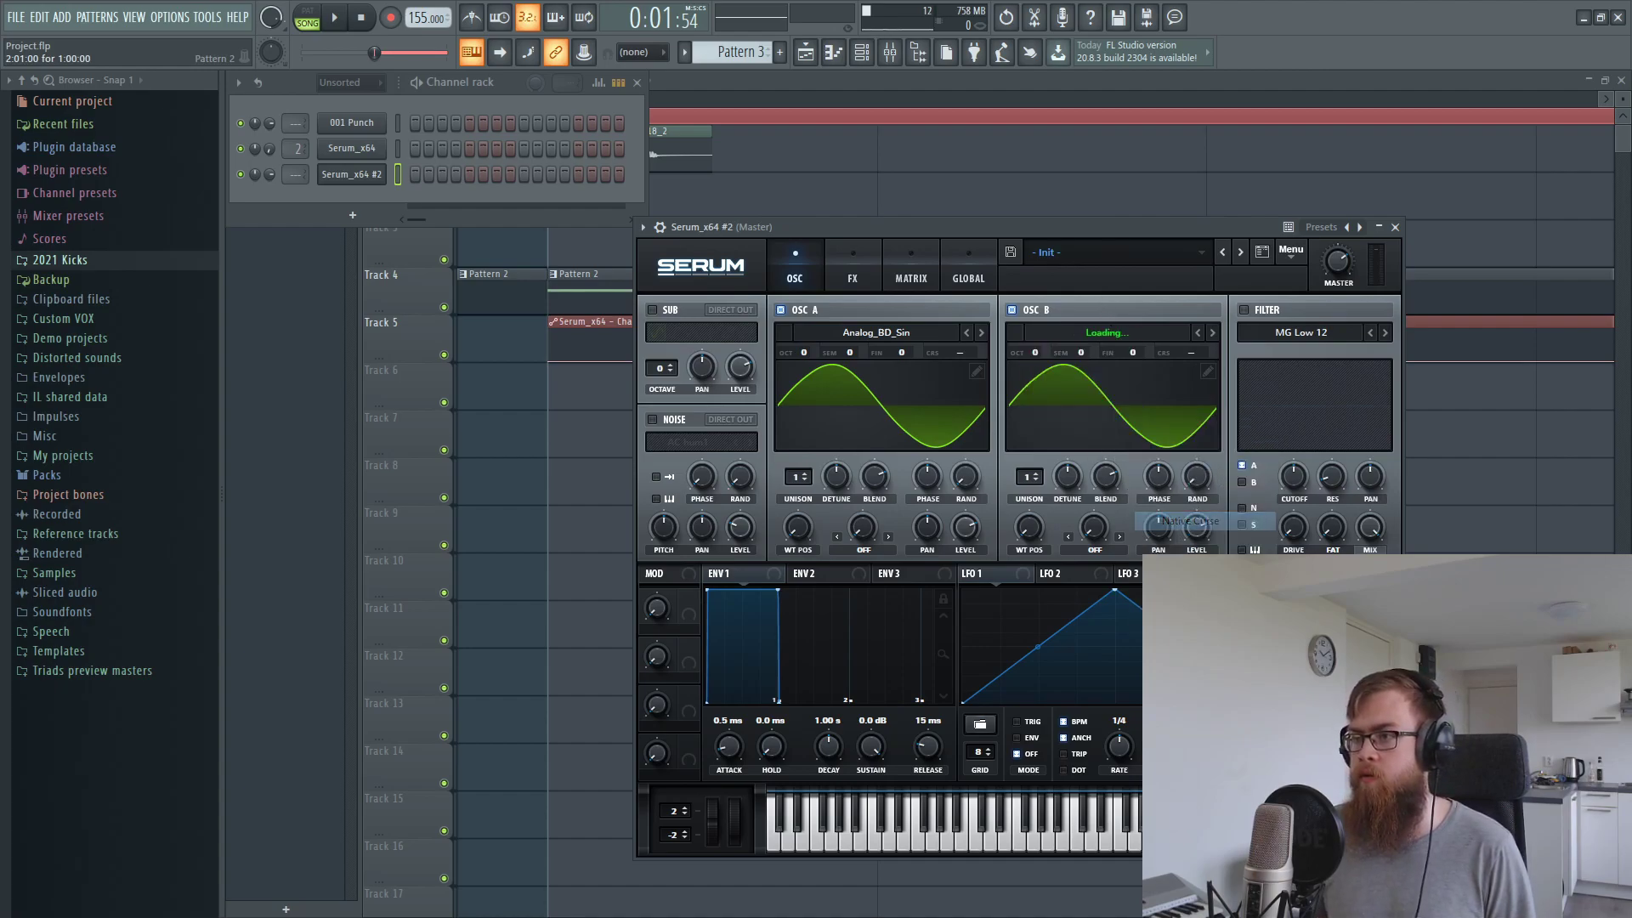
Switch playback to pattern mode and draw an A4 note eight steps long at the start of Serum_x64 #2's piano roll
{"action": "left_click", "coordinate": [309, 24]}
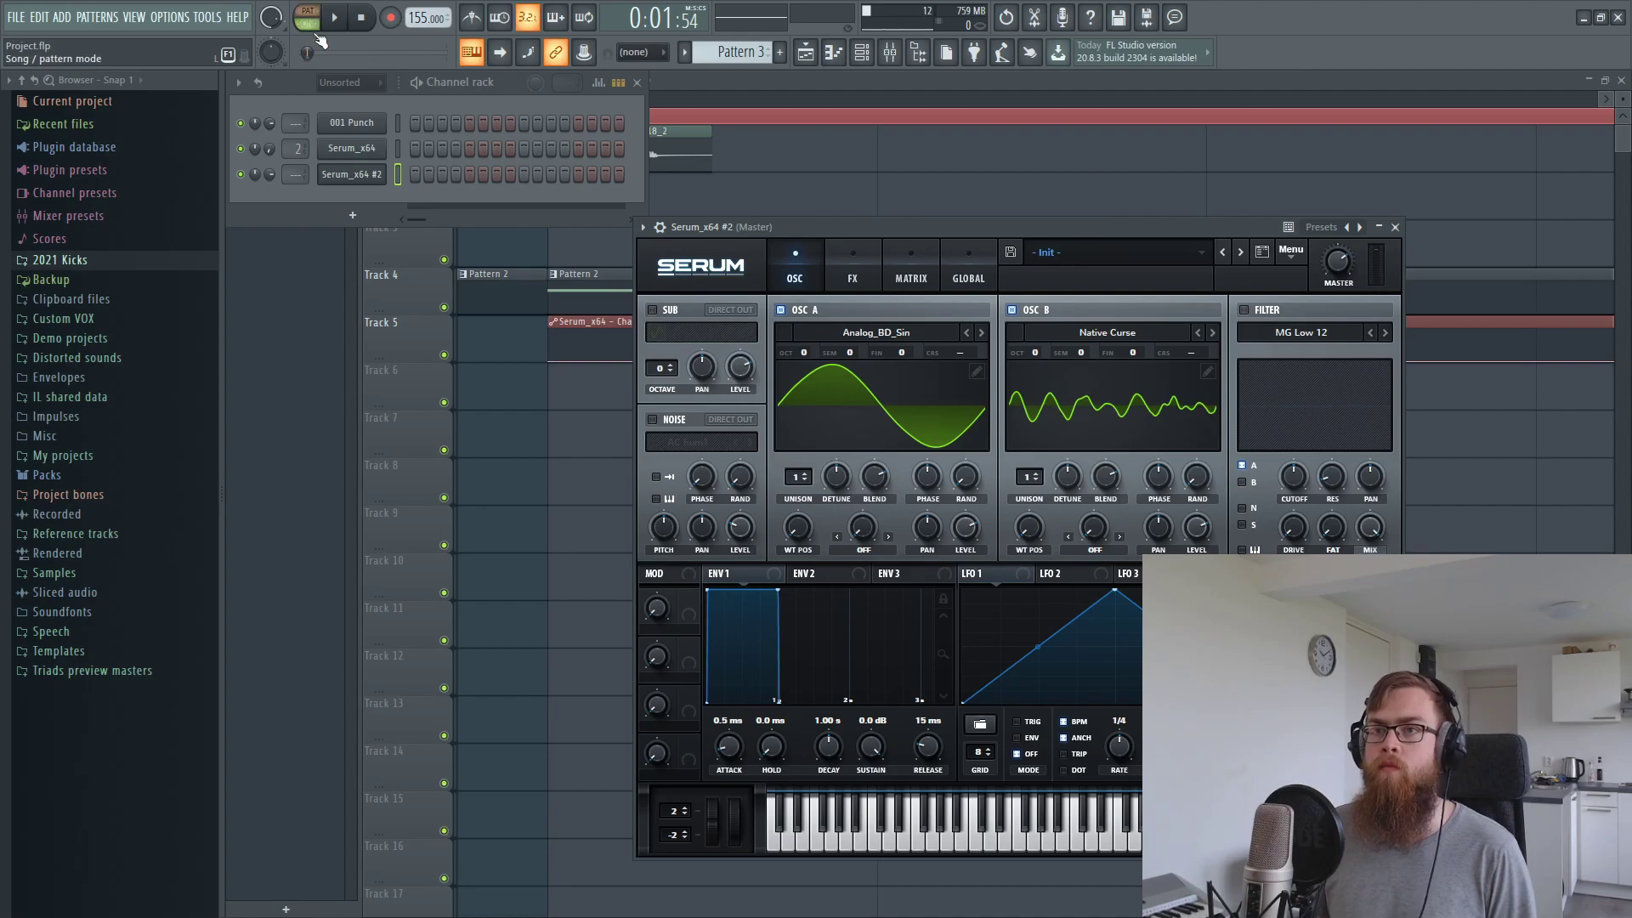
{"action": "right_click", "coordinate": [372, 176]}
{"action": "left_click", "coordinate": [449, 176]}
{"action": "left_click_drag", "start_coordinate": [308, 493], "coordinate": [115, 421]}
{"action": "left_click_drag", "start_coordinate": [329, 417], "coordinate": [456, 418]}
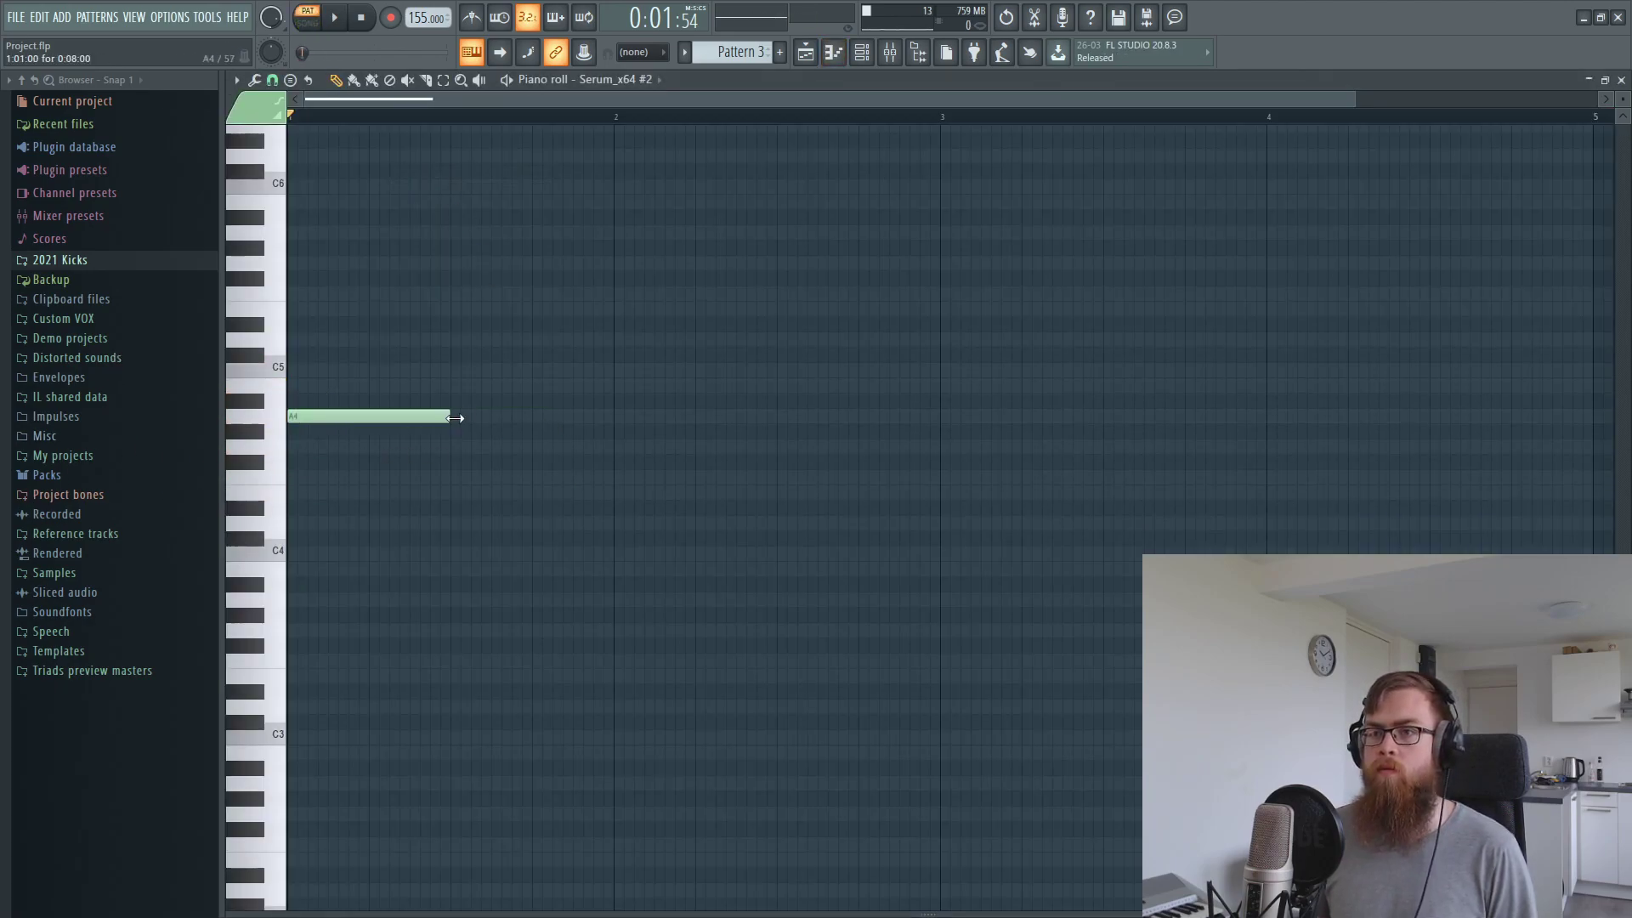
Set both Serum_x64 #2 oscillators to octave -2 and enable Tube distortion with the drive at 100%
{"action": "left_click", "coordinate": [861, 52]}
{"action": "left_click", "coordinate": [350, 176]}
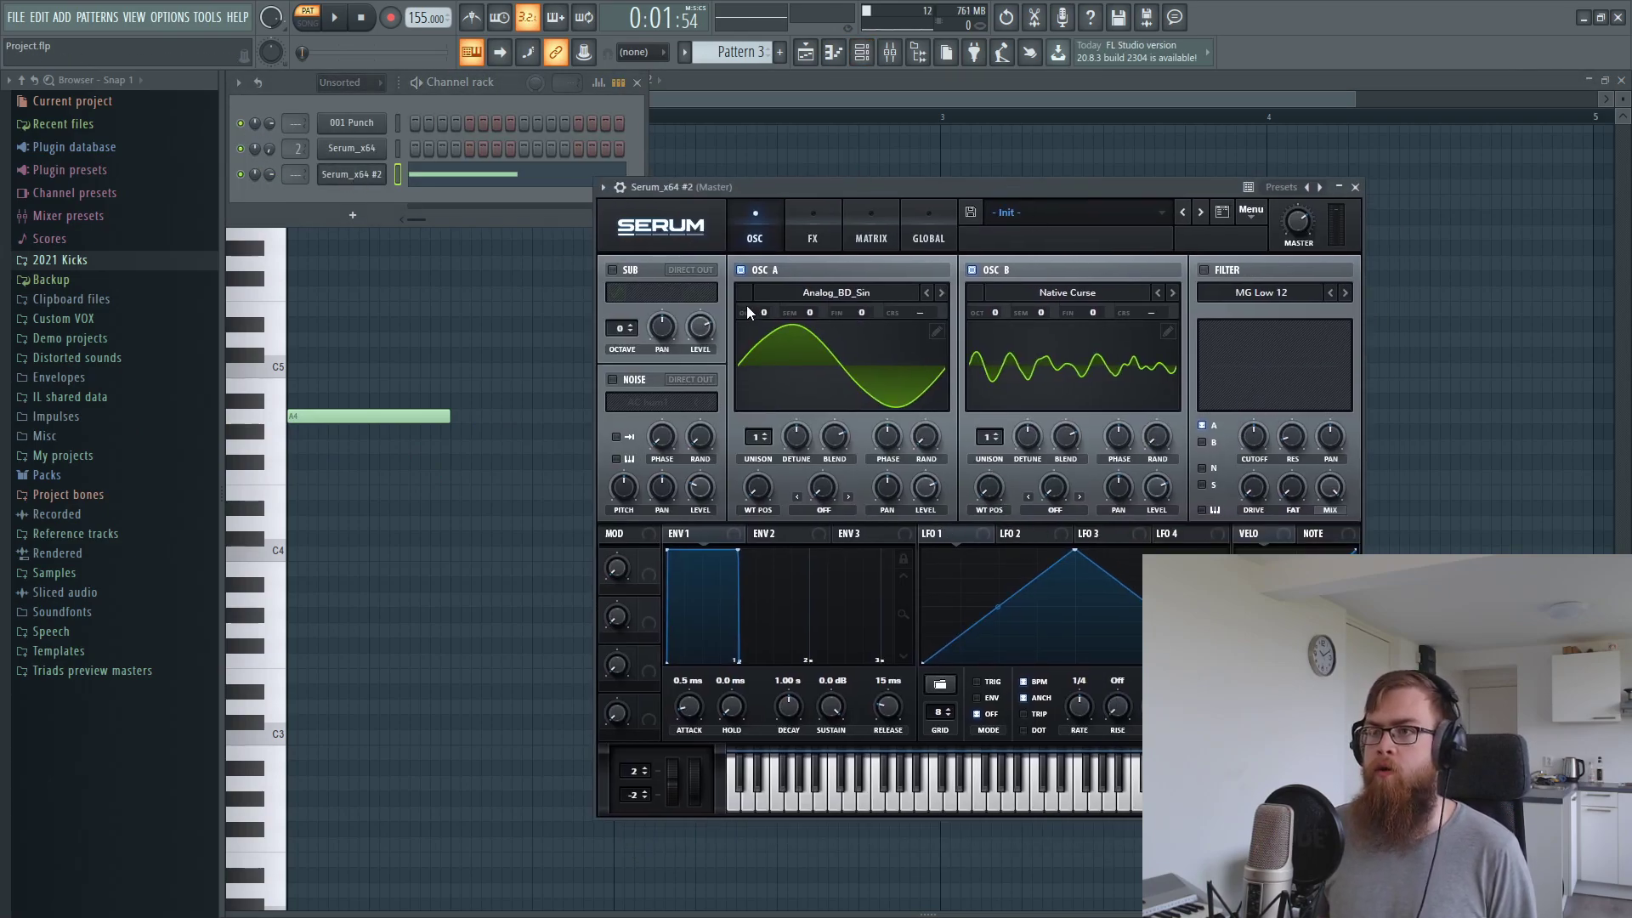
{"action": "left_click_drag", "start_coordinate": [749, 315], "coordinate": [764, 343]}
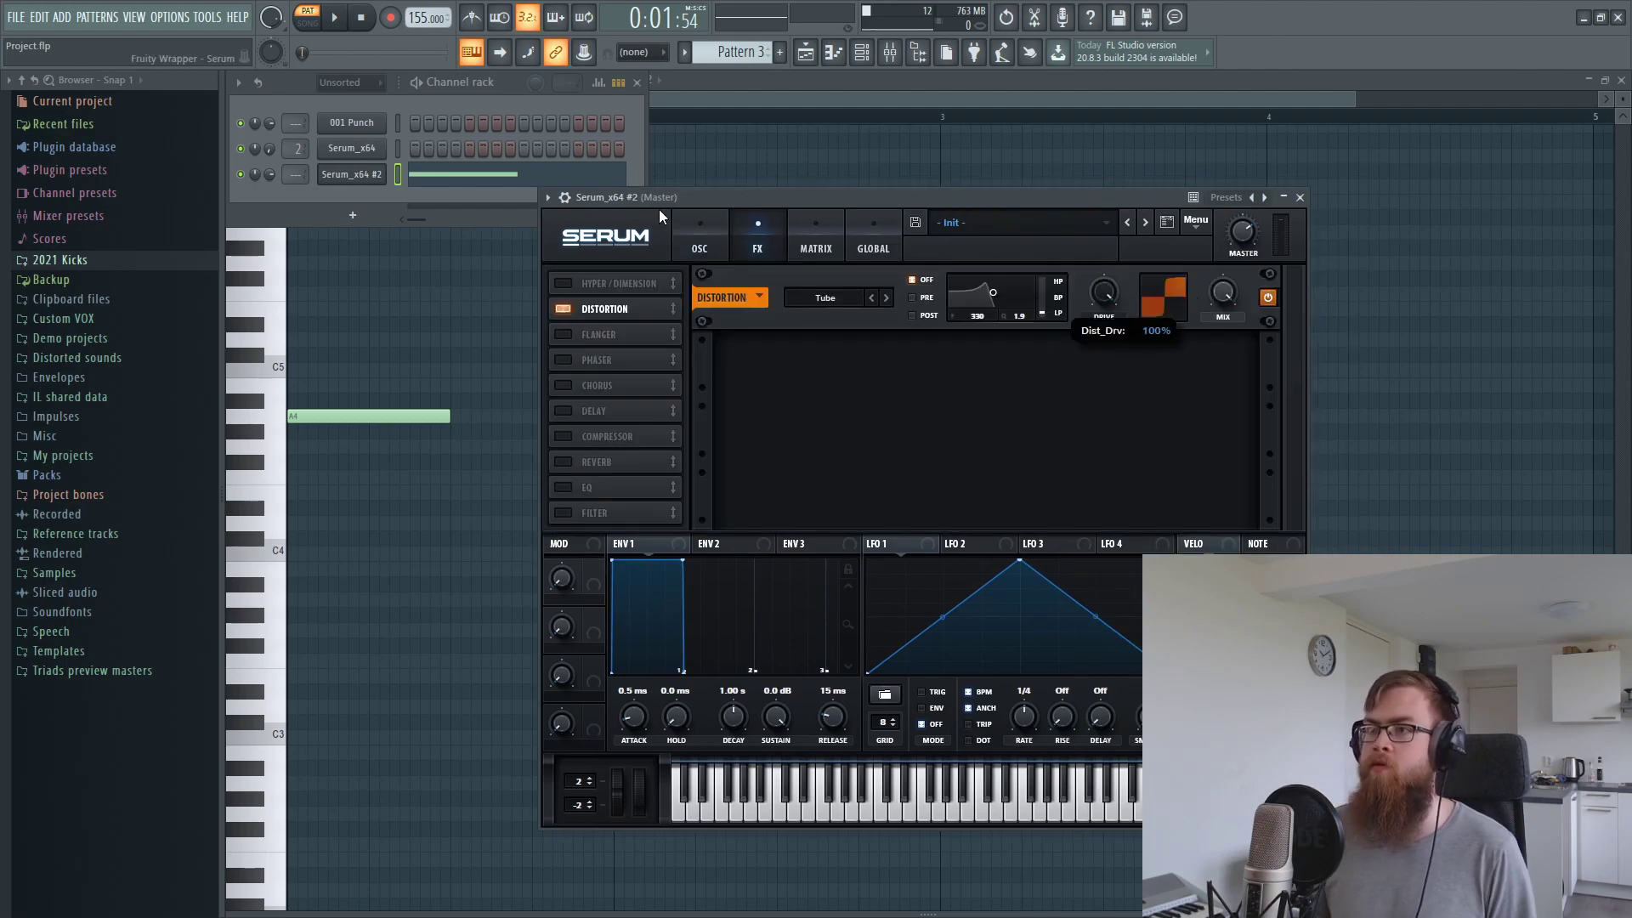
Turn on the filter in the oscillator view and audition the note
{"action": "left_click", "coordinate": [720, 255]}
{"action": "left_click", "coordinate": [1149, 280]}
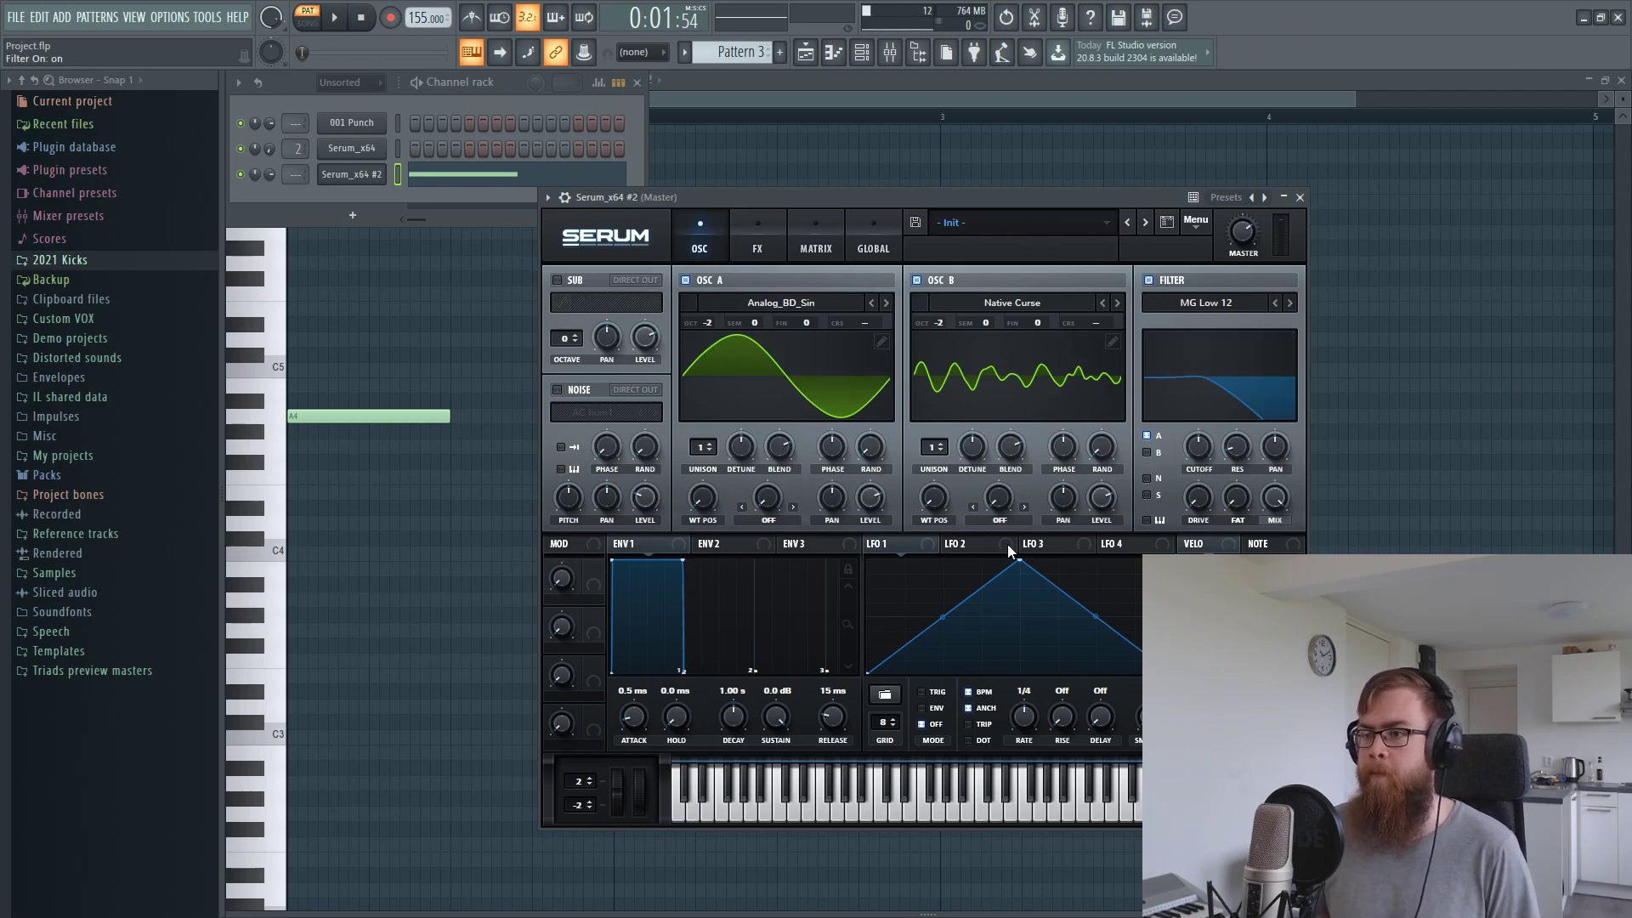
{"action": "key", "text": "space"}
{"action": "key", "text": "space"}
{"action": "key", "text": "space"}
{"action": "key", "text": "space"}
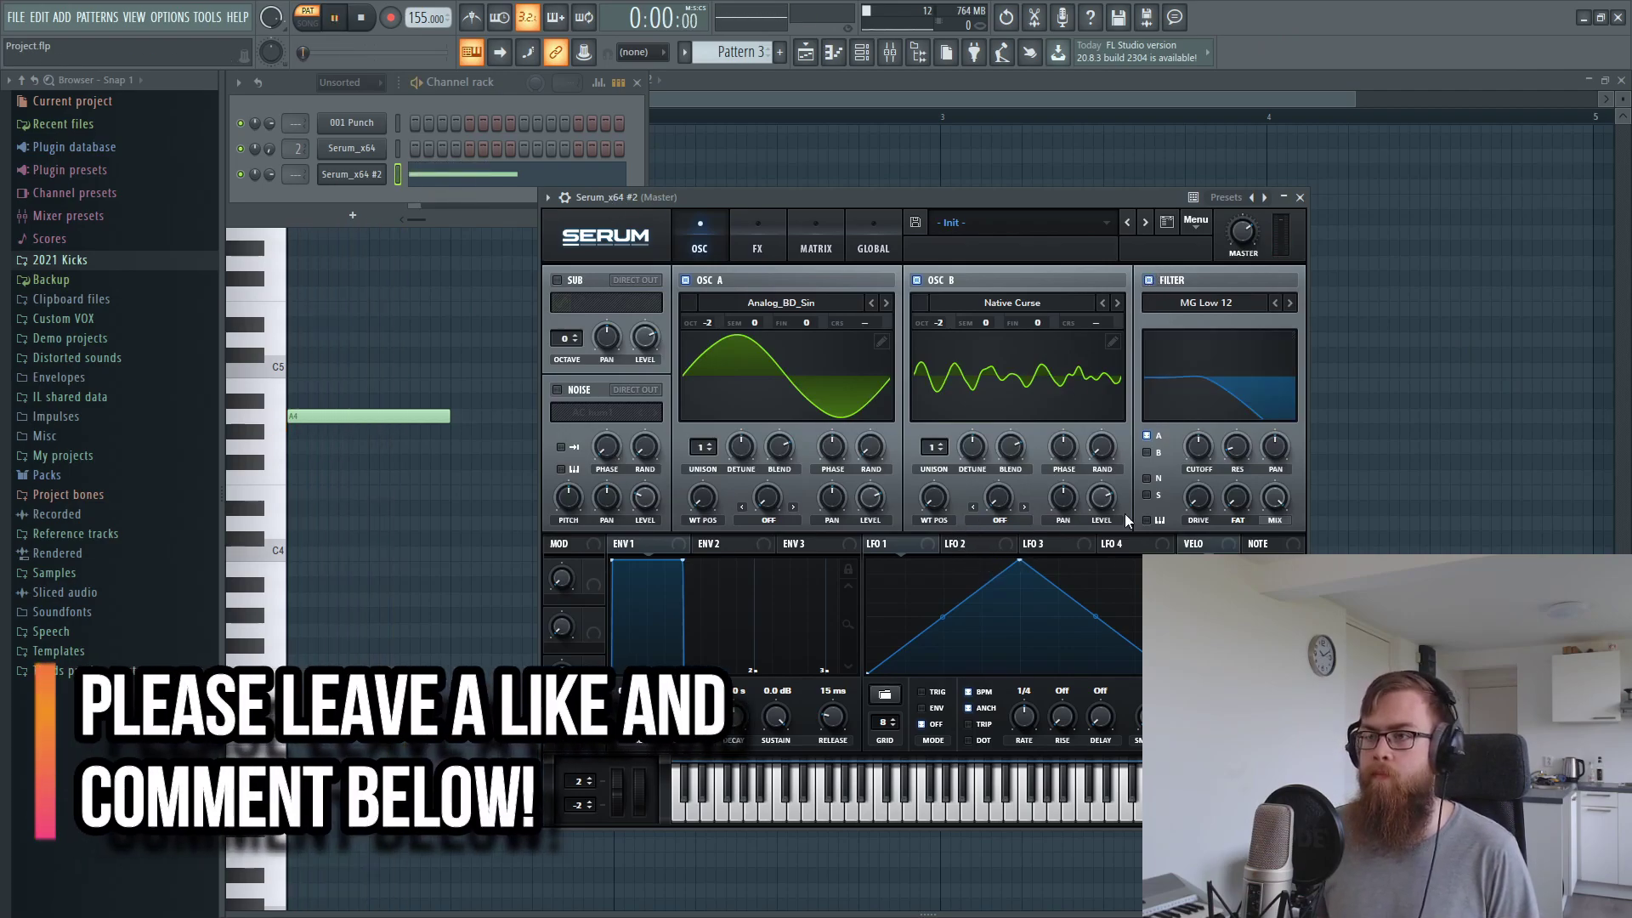
Assign LFO 1 to oscillator B's wavetable position and audition the modulation
{"action": "left_click_drag", "start_coordinate": [871, 543], "coordinate": [932, 510]}
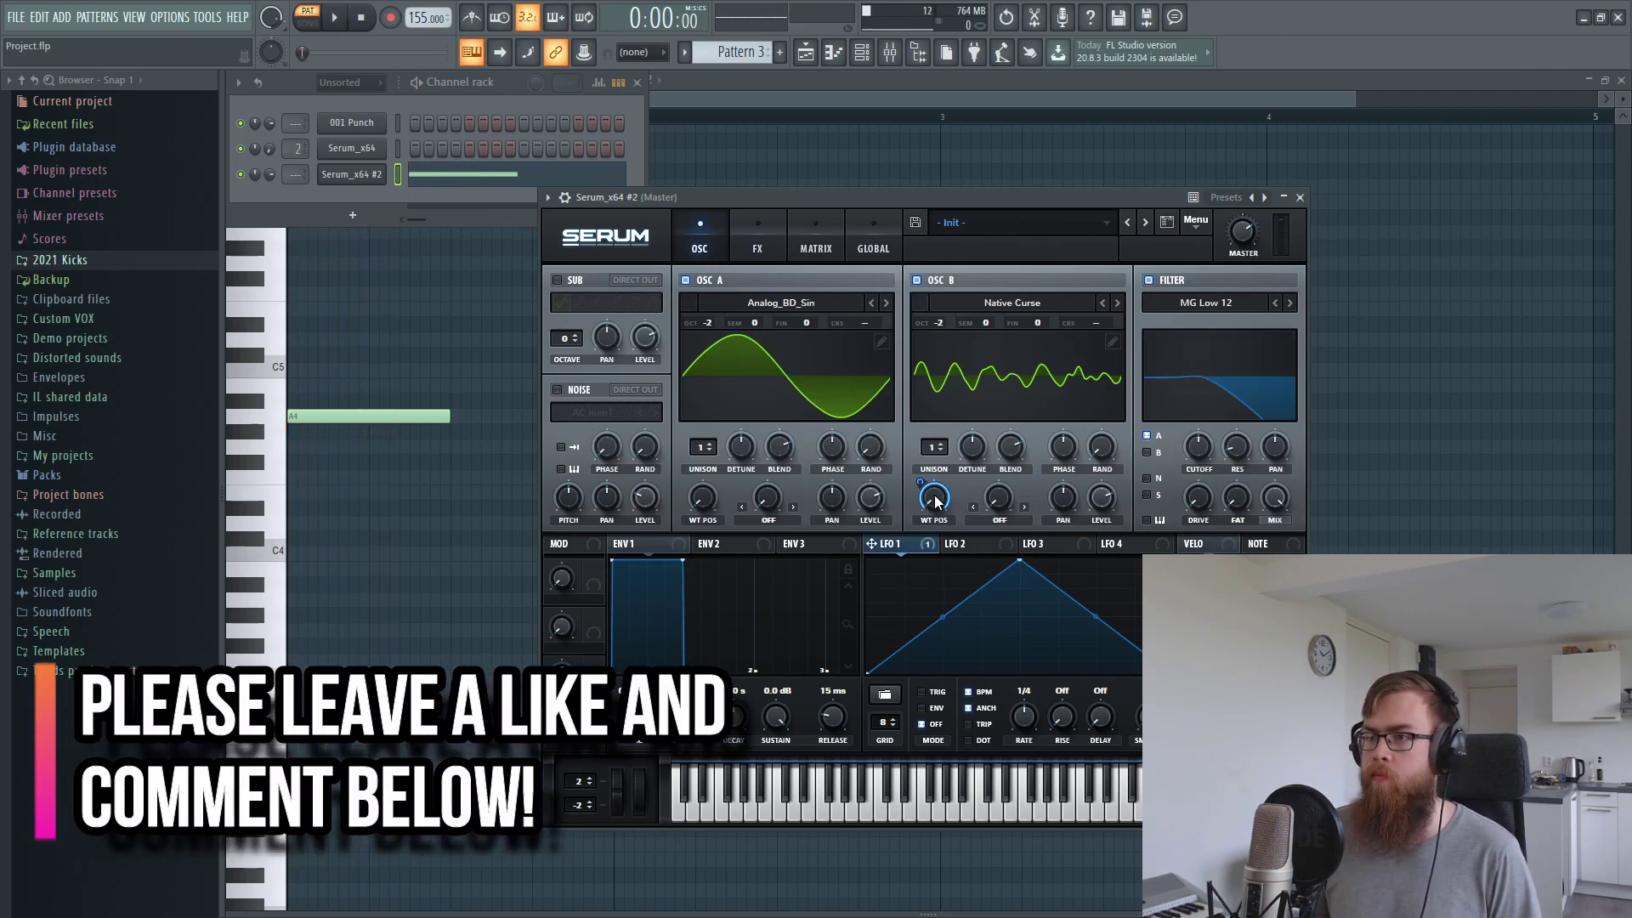
{"action": "key", "text": "space"}
{"action": "key", "text": "space"}
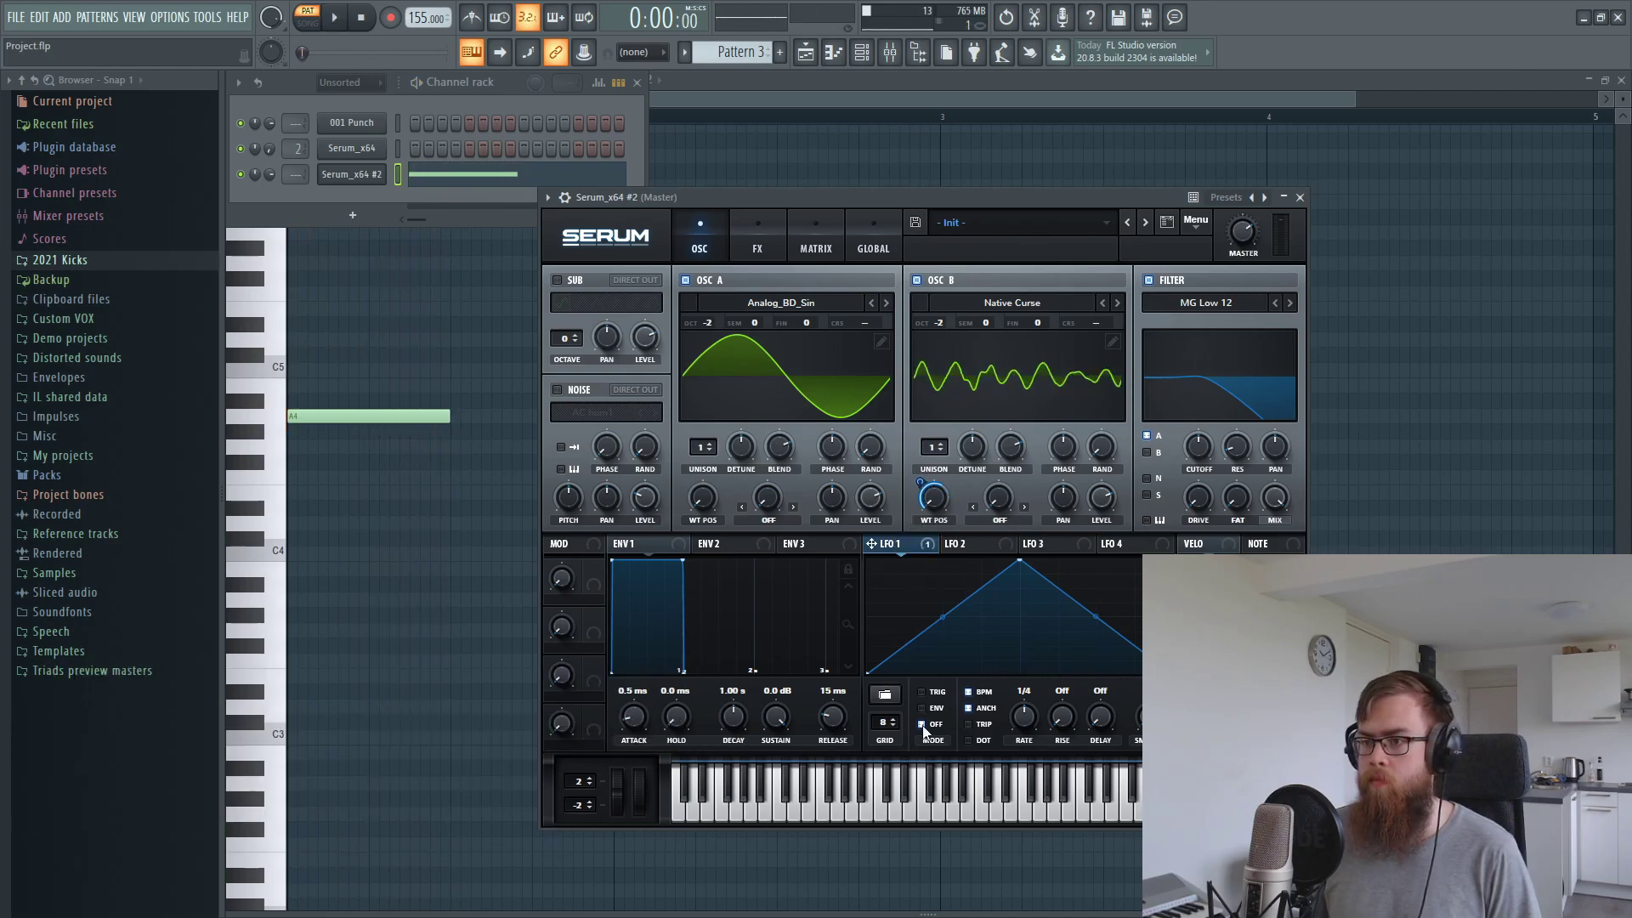
Set LFO 1 to envelope mode and move its peak earlier and slightly lower
{"action": "key", "text": "space"}
{"action": "key", "text": "space"}
{"action": "key", "text": "space"}
{"action": "left_click", "coordinate": [922, 708]}
{"action": "left_click_drag", "start_coordinate": [1019, 560], "coordinate": [927, 600]}
Set oscillator B's wavetable position to 97 while auditioning the pattern
{"action": "mouse_move", "coordinate": [944, 485]}
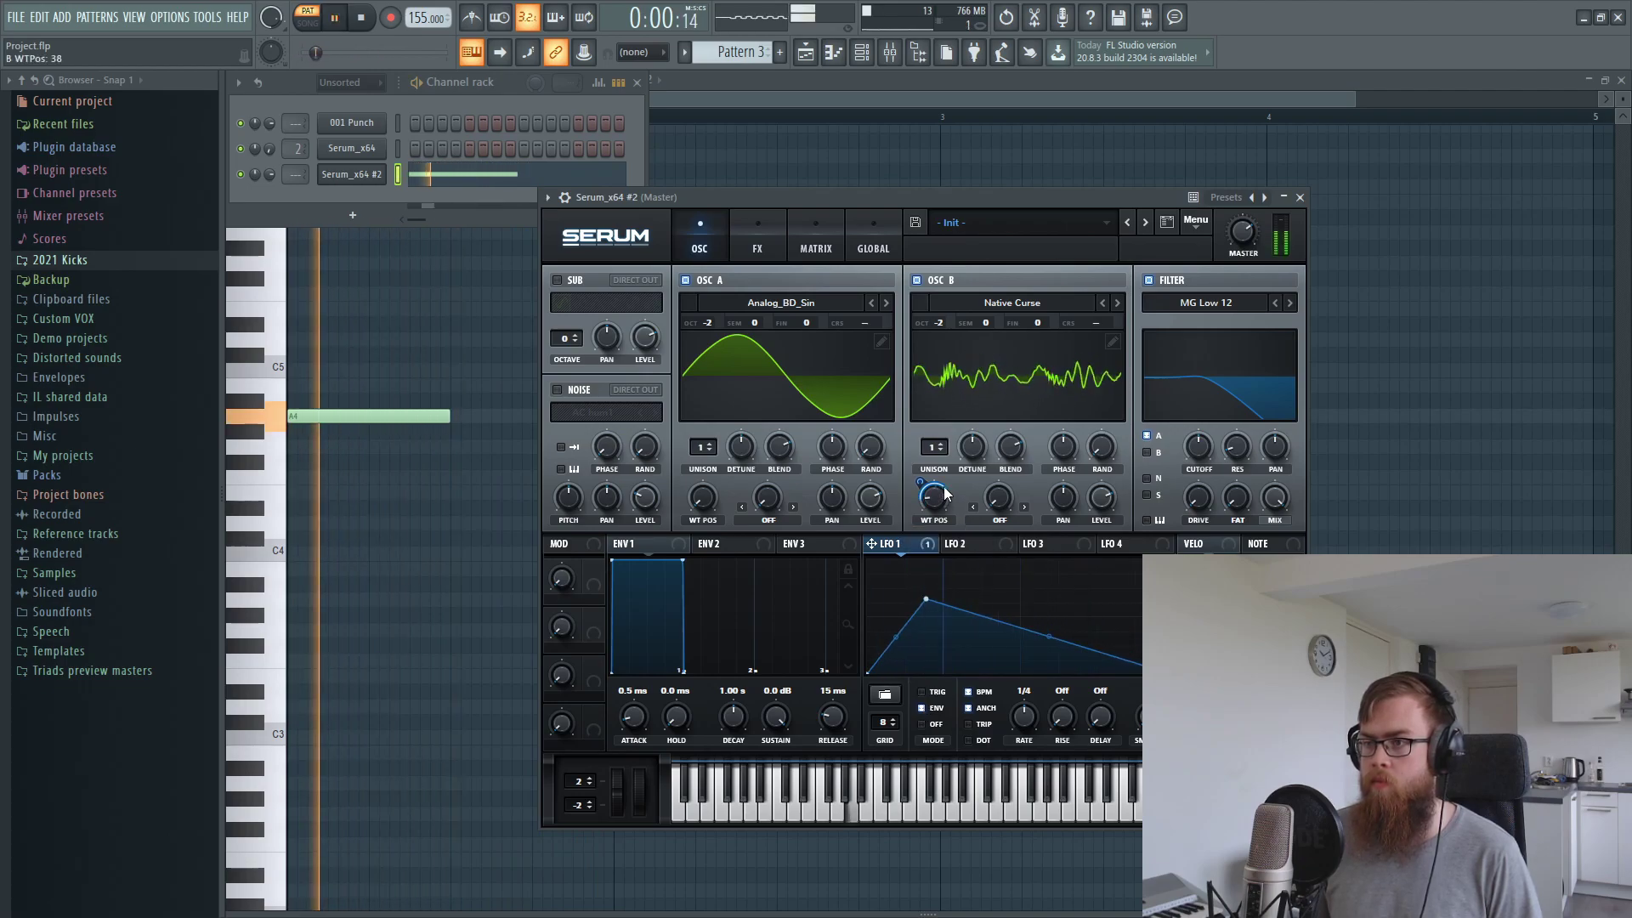
{"action": "key", "text": "space"}
{"action": "key", "text": "space"}
{"action": "left_click_drag", "start_coordinate": [940, 499], "coordinate": [941, 496]}
{"action": "key", "text": "space"}
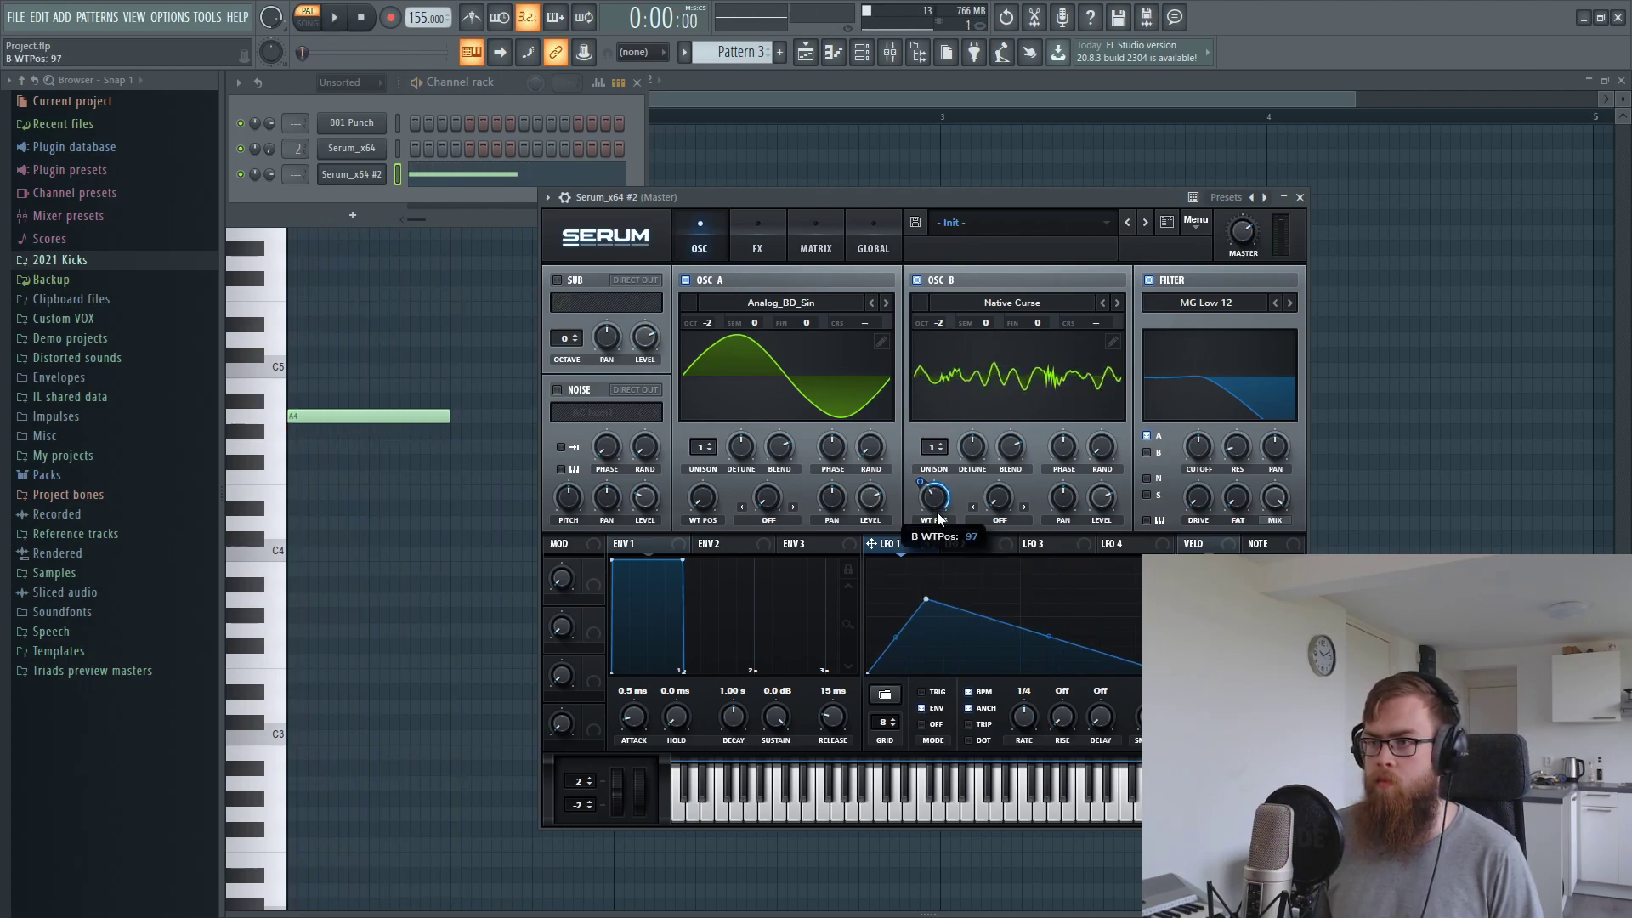
{"action": "key", "text": "space"}
{"action": "key", "text": "space"}
Change oscillator B's wavetable to ML Addifunk and audition it
{"action": "left_click", "coordinate": [1102, 303]}
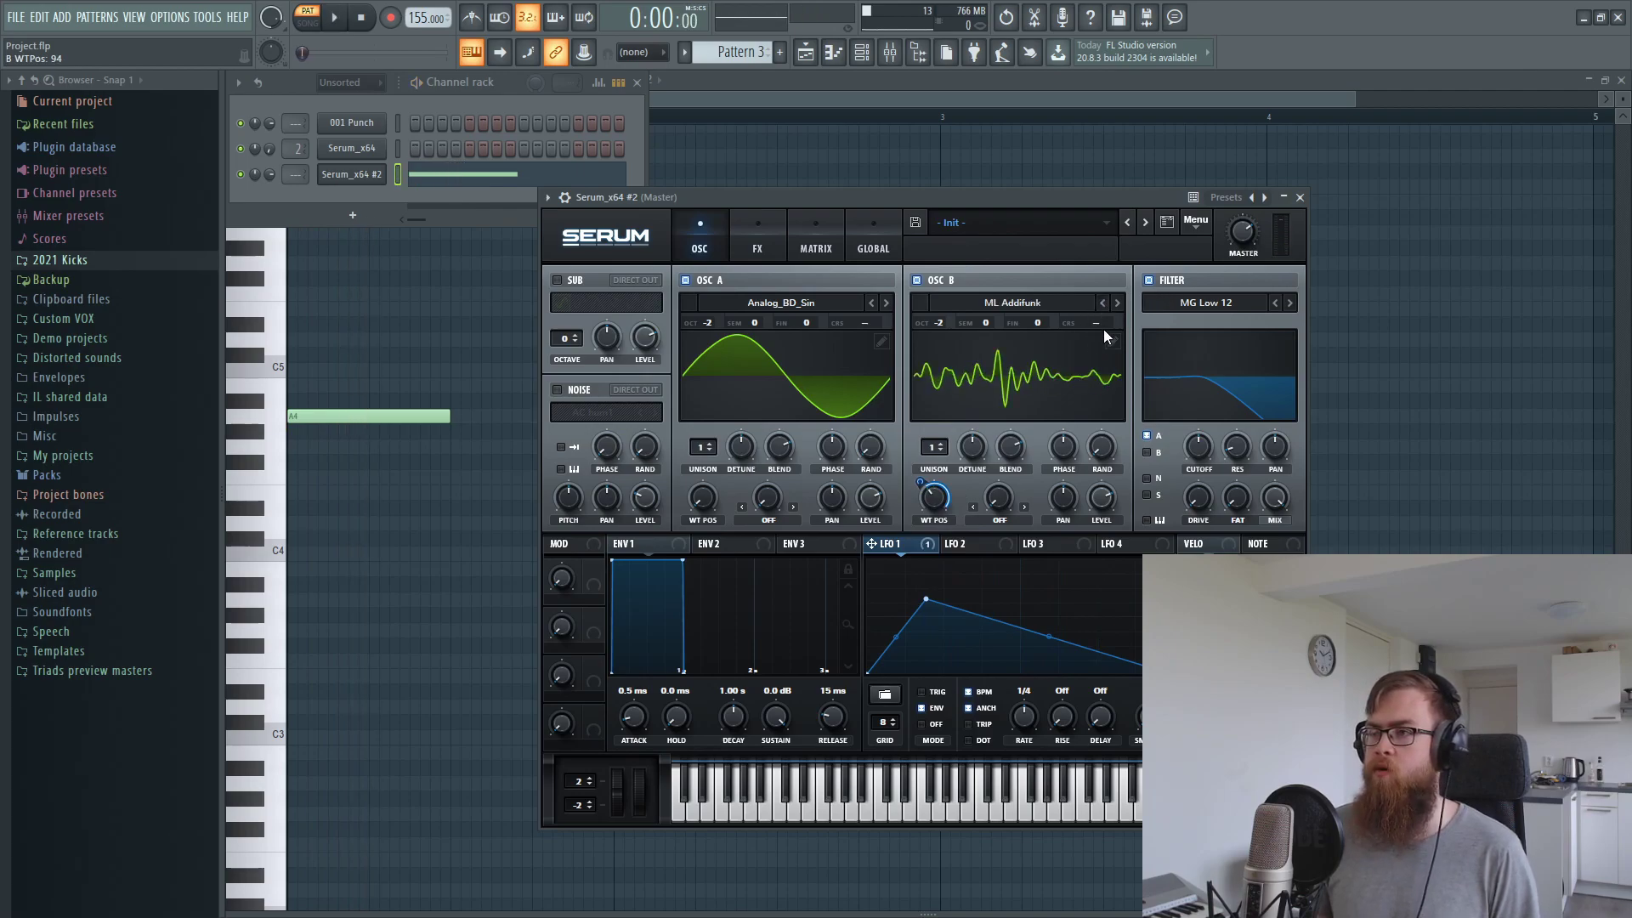
{"action": "key", "text": "space"}
{"action": "key", "text": "space"}
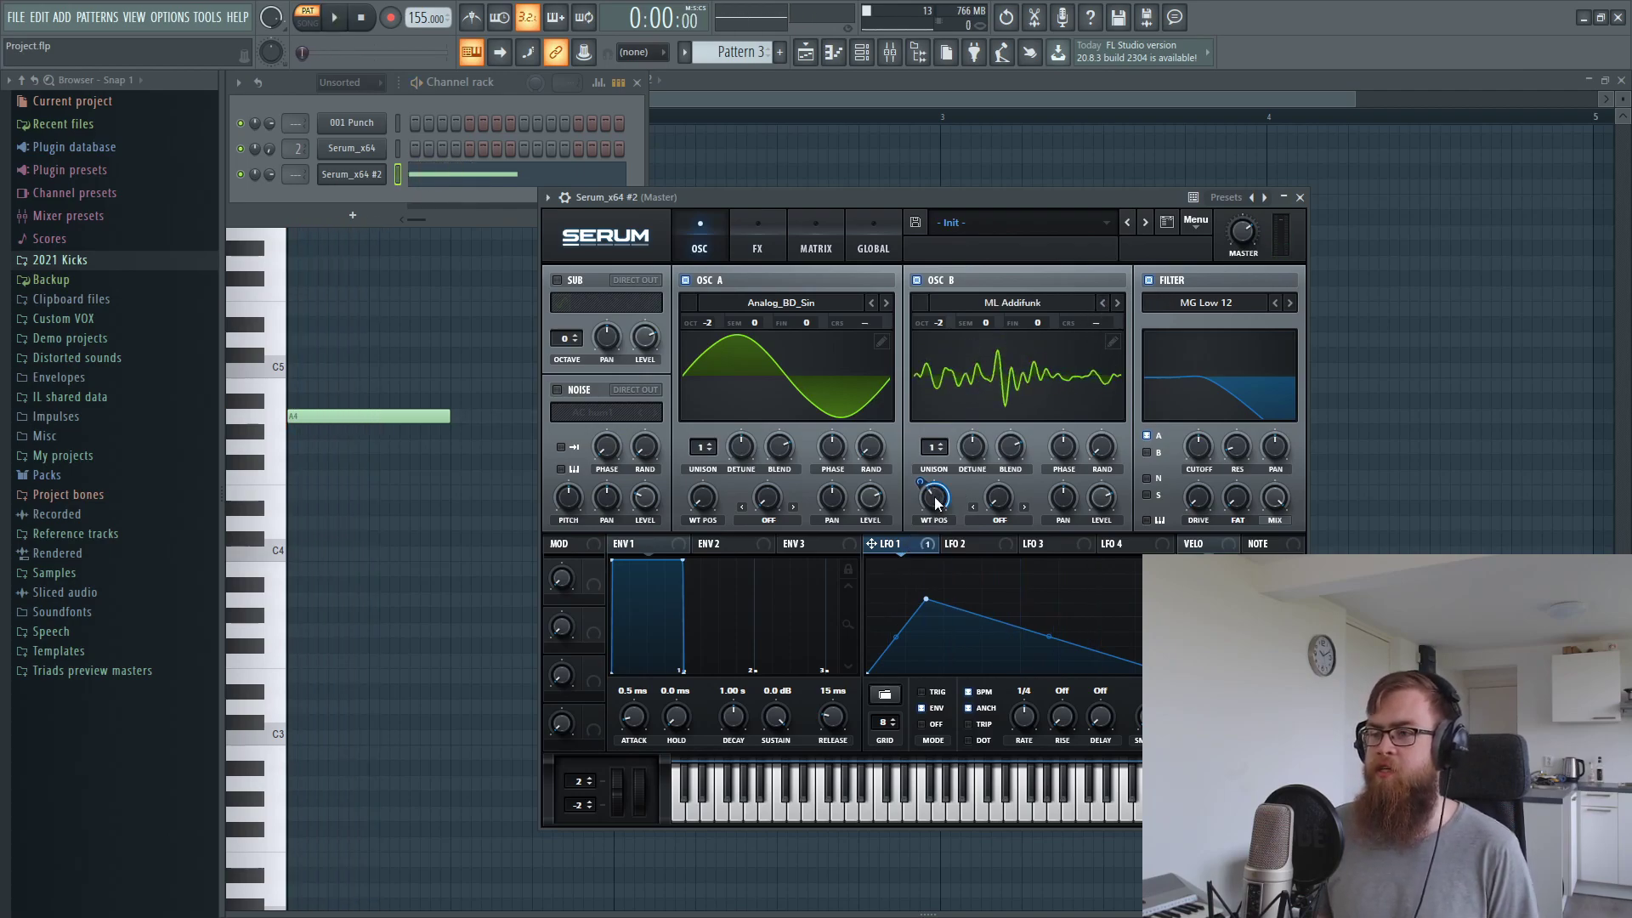
Route oscillator B through the filter and set the filter to Cmb + with 79% resonance
{"action": "left_click", "coordinate": [1147, 452]}
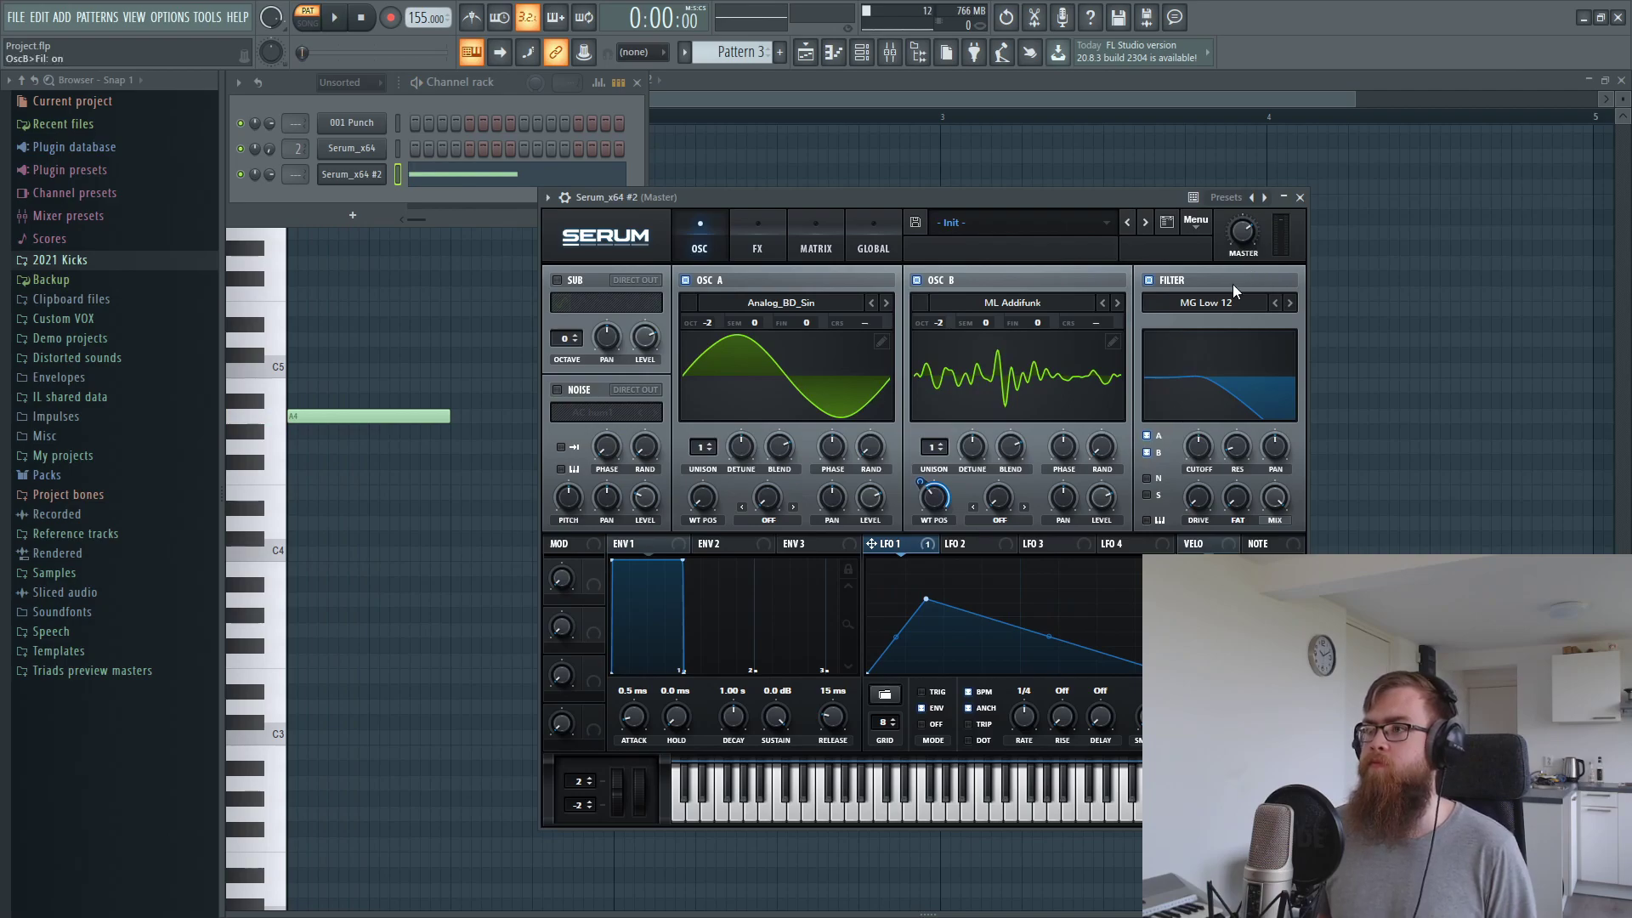
{"action": "left_click", "coordinate": [1215, 303]}
{"action": "mouse_move", "coordinate": [1217, 389]}
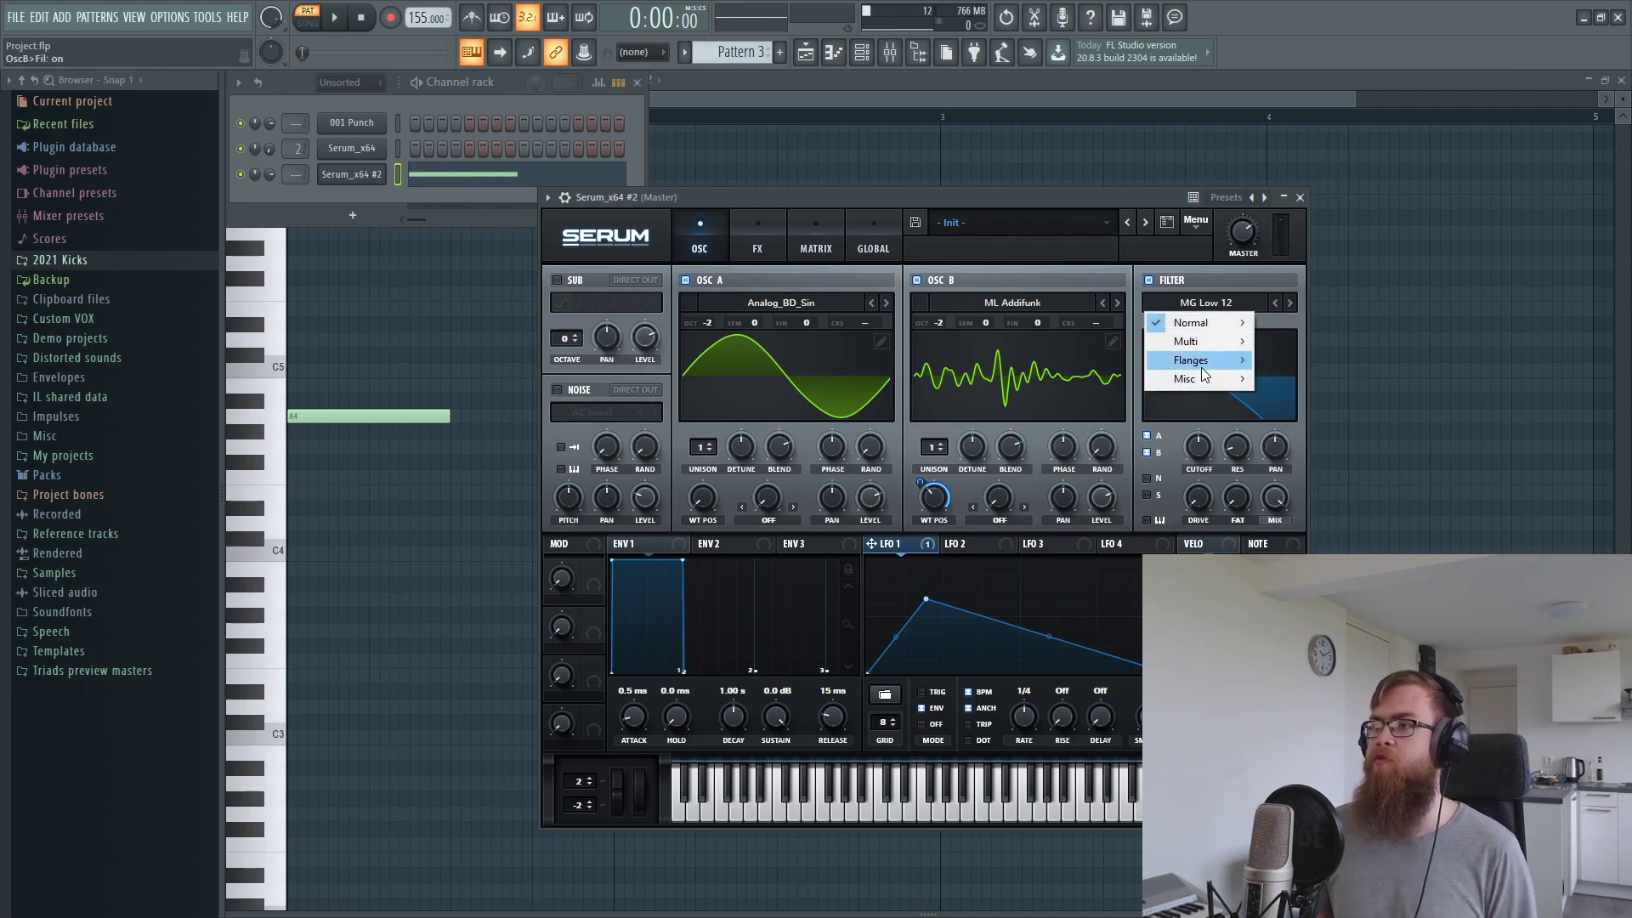
{"action": "left_click", "coordinate": [1295, 328]}
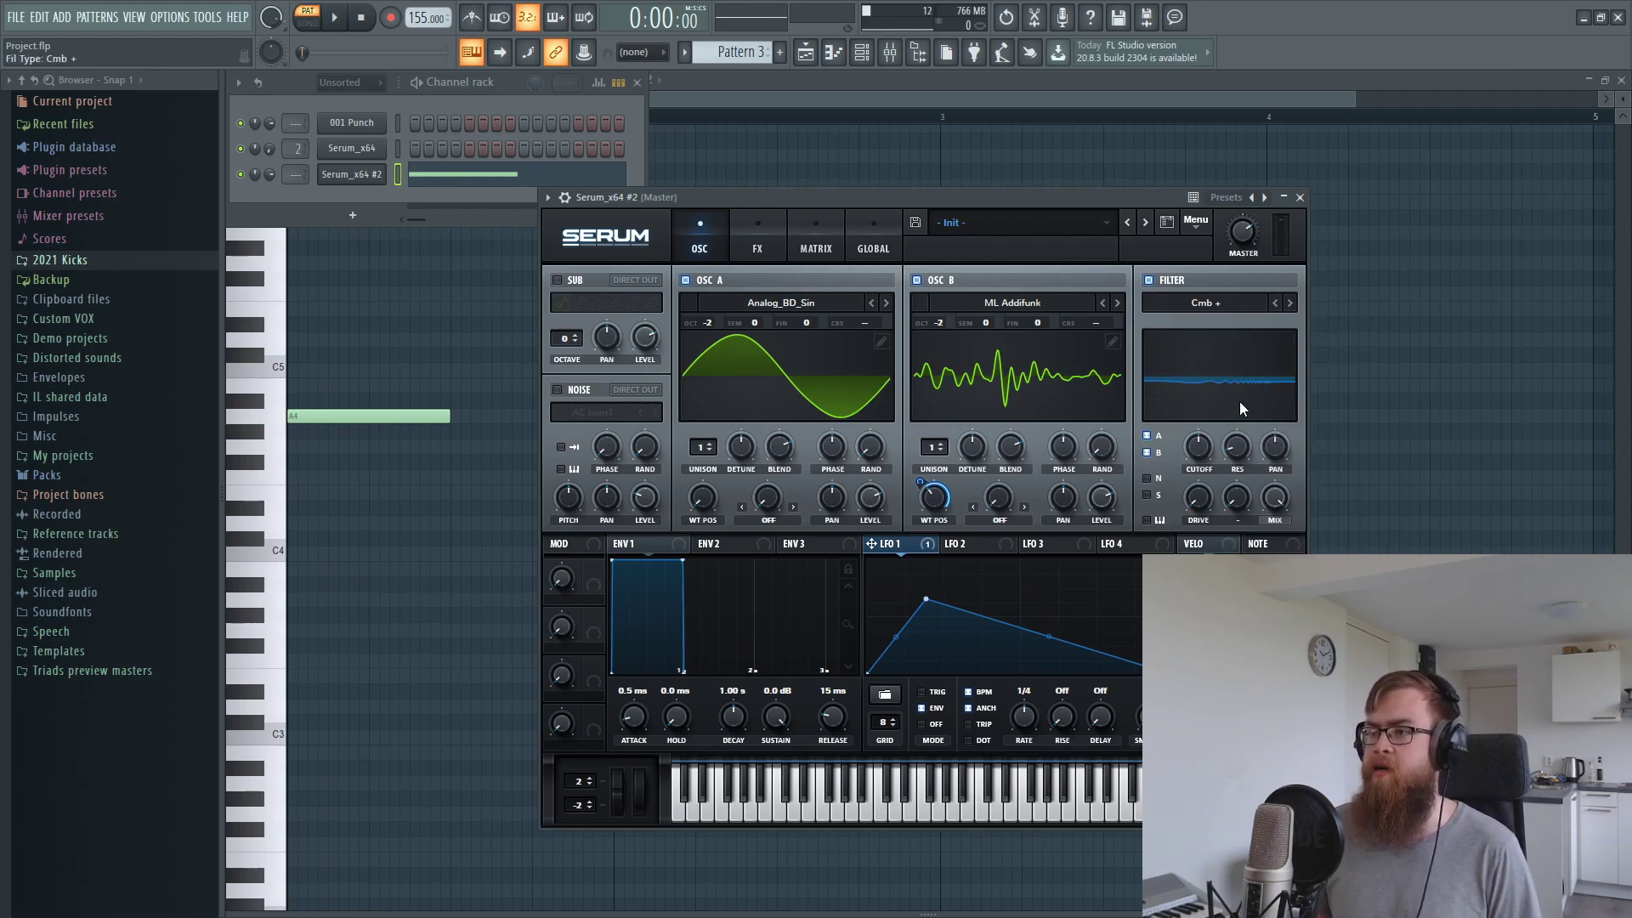
{"action": "left_click_drag", "start_coordinate": [1234, 459], "coordinate": [1266, 353]}
Change the filter type to LN 12 and raise its drive and frequency settings
{"action": "left_click", "coordinate": [1215, 303]}
{"action": "mouse_move", "coordinate": [1190, 323]}
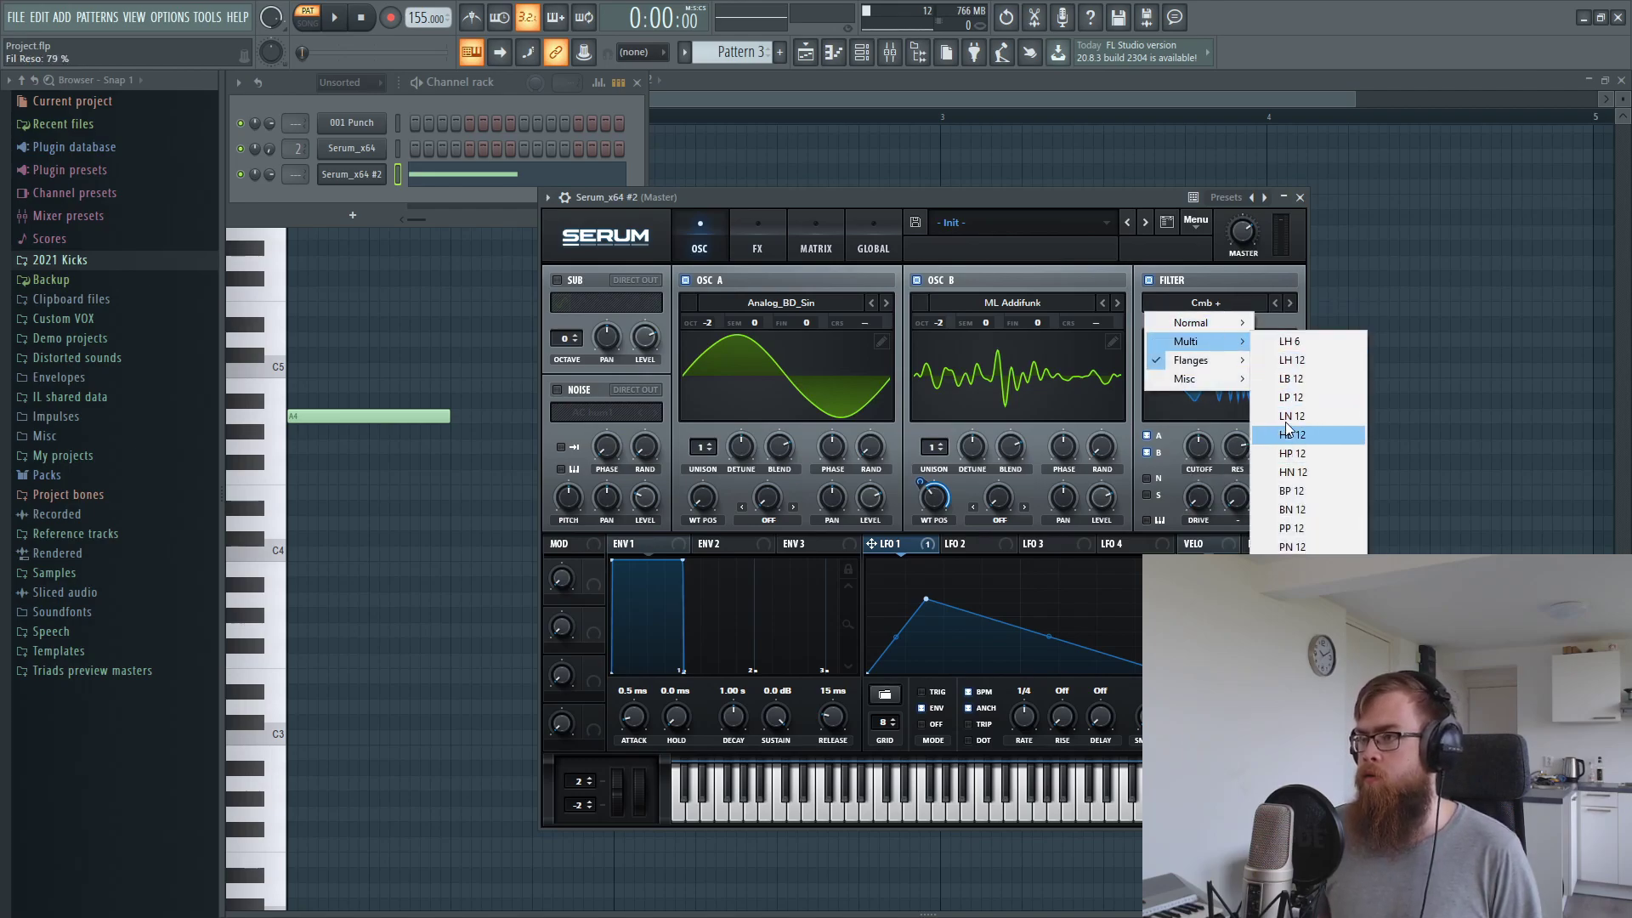
{"action": "left_click", "coordinate": [1313, 416]}
{"action": "left_click_drag", "start_coordinate": [1206, 493], "coordinate": [1246, 376]}
{"action": "left_click_drag", "start_coordinate": [1238, 495], "coordinate": [1216, 430]}
Move the LFO 1 peak slightly later while auditioning the pattern
{"action": "key", "text": "space"}
{"action": "left_click_drag", "start_coordinate": [926, 599], "coordinate": [934, 600]}
{"action": "key", "text": "space"}
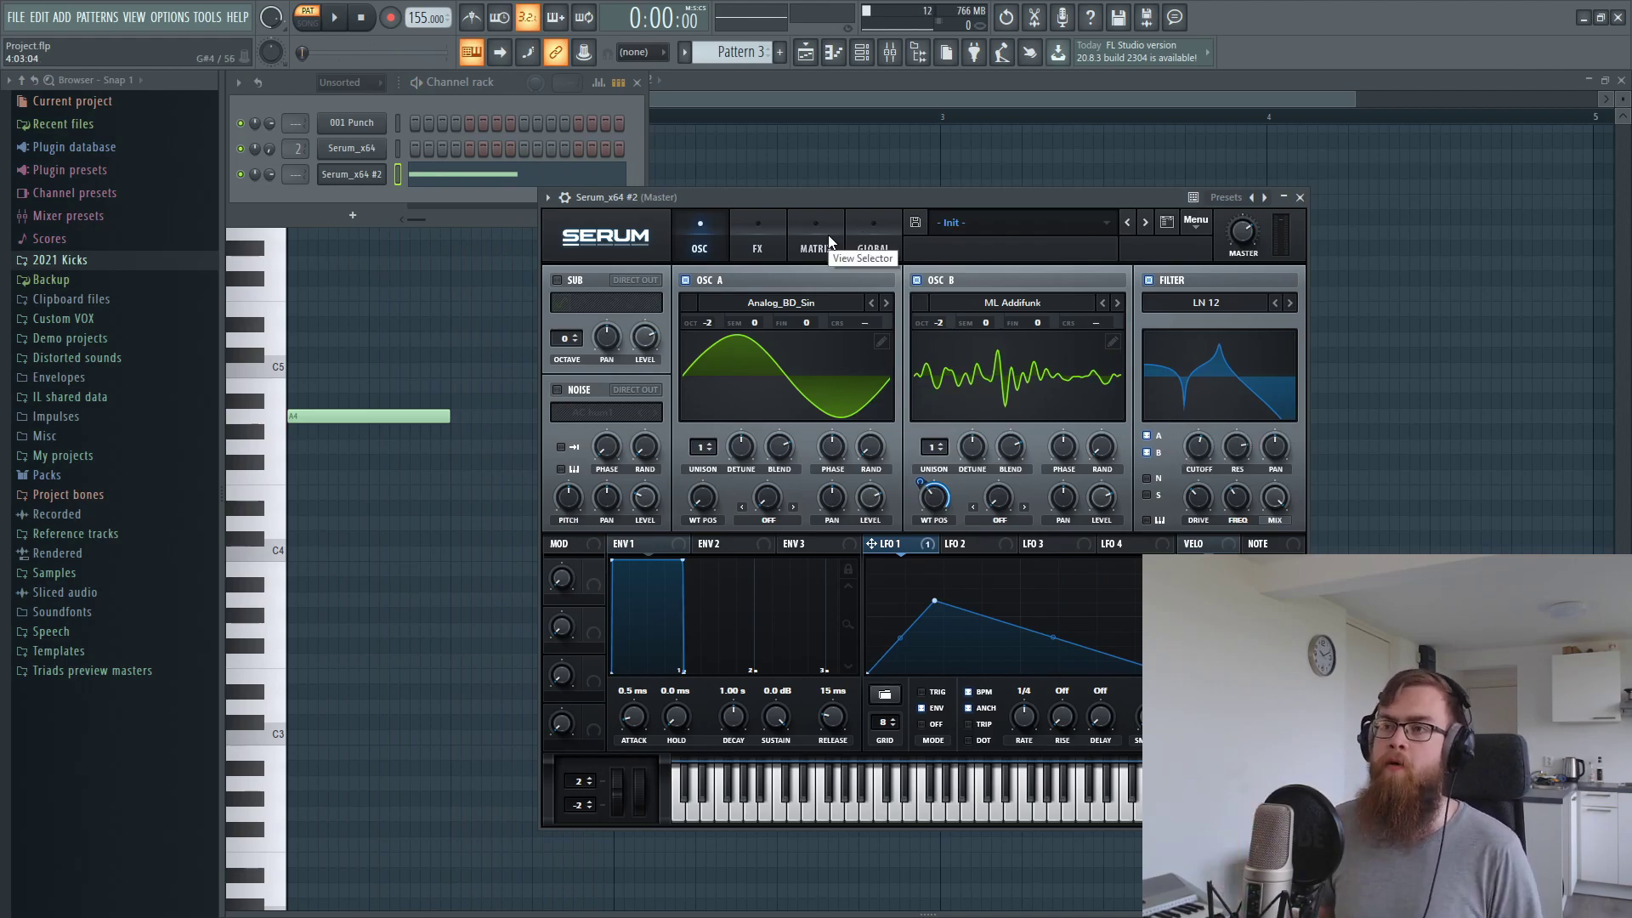
Enable the EQ effect and place it before the distortion in the effects chain
{"action": "left_click", "coordinate": [757, 226]}
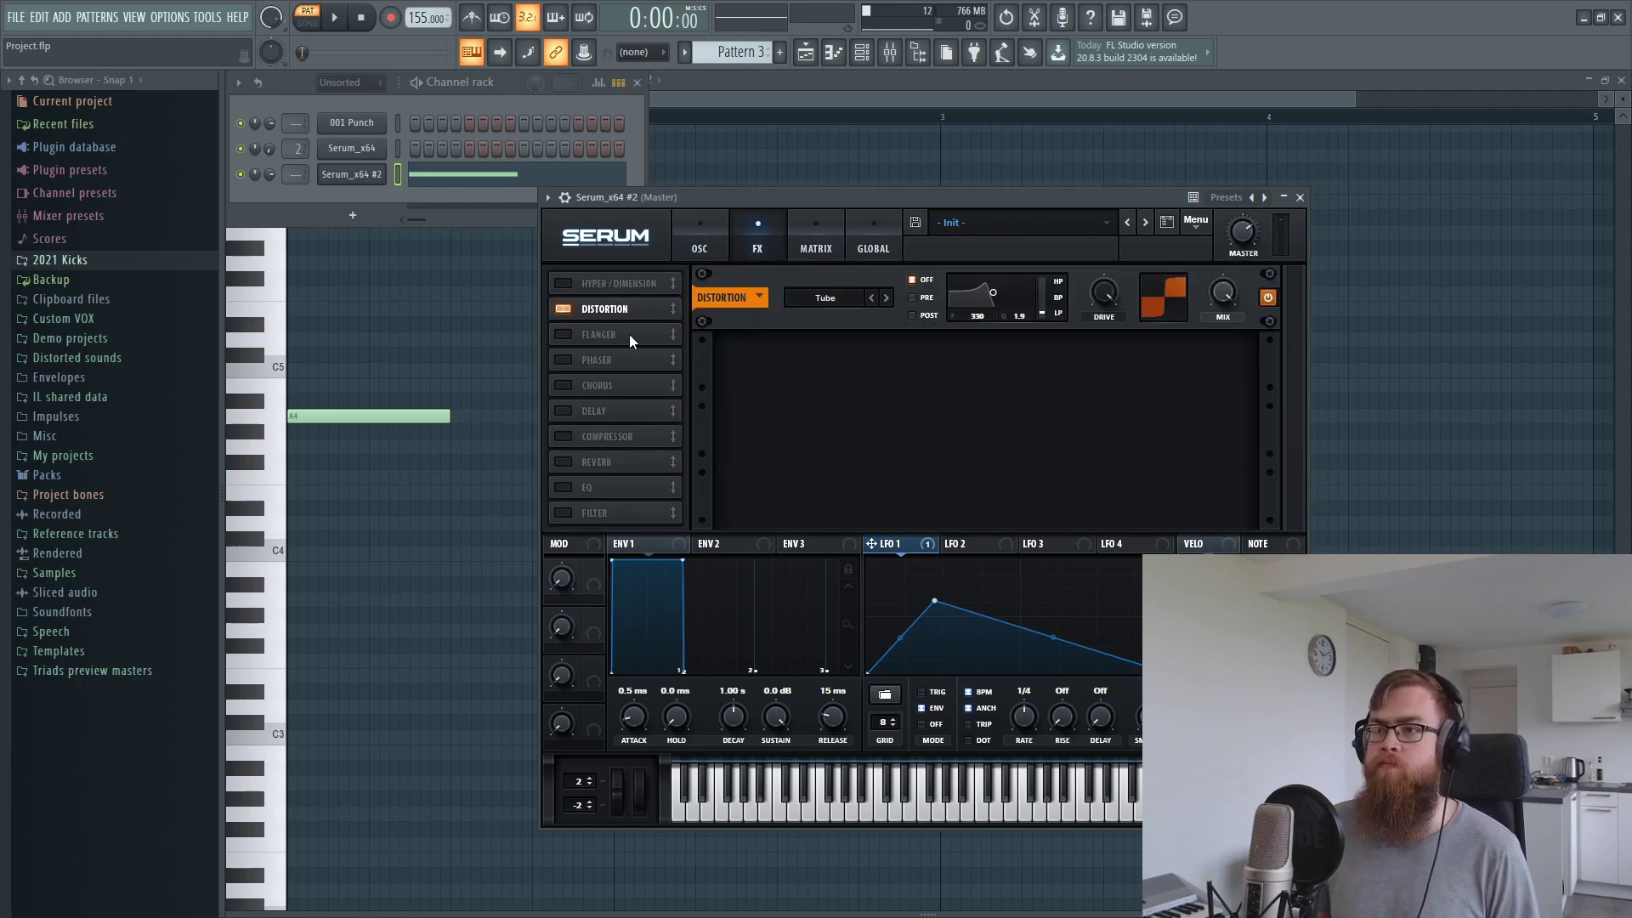
{"action": "left_click", "coordinate": [579, 487]}
{"action": "left_click_drag", "start_coordinate": [579, 487], "coordinate": [615, 308]}
Set the EQ's low band to a low-cut shape, lower its frequency with Q at 54%, and audition the result
{"action": "left_click", "coordinate": [935, 314]}
{"action": "left_click_drag", "start_coordinate": [806, 293], "coordinate": [813, 338]}
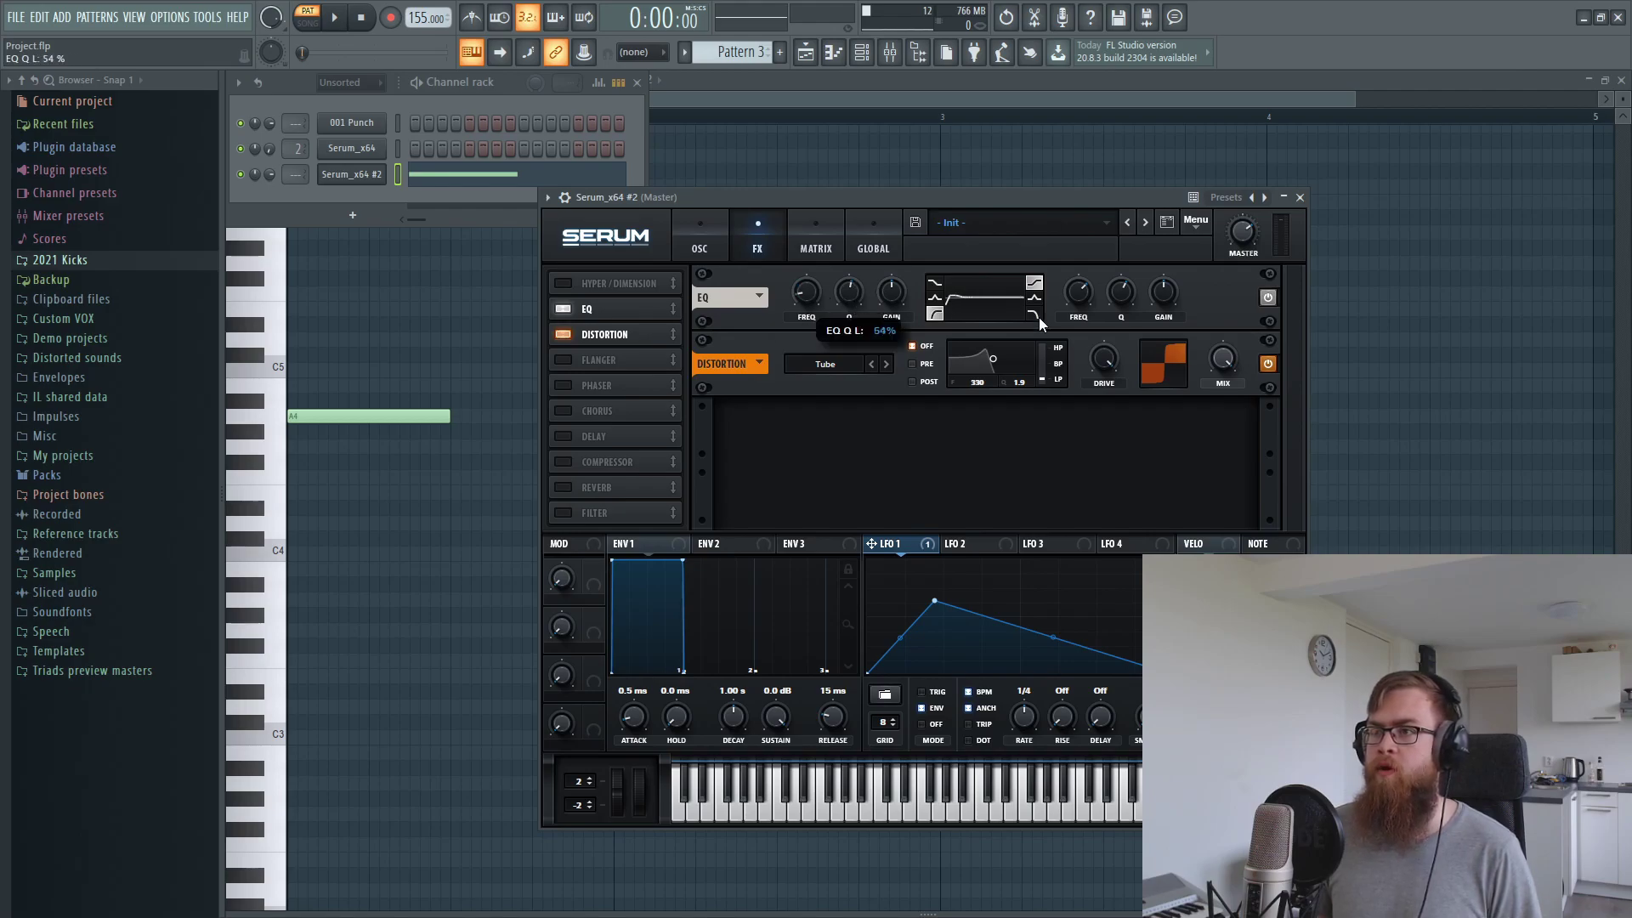
{"action": "left_click_drag", "start_coordinate": [868, 196], "coordinate": [838, 218]}
{"action": "key", "text": "space"}
{"action": "key", "text": "space"}
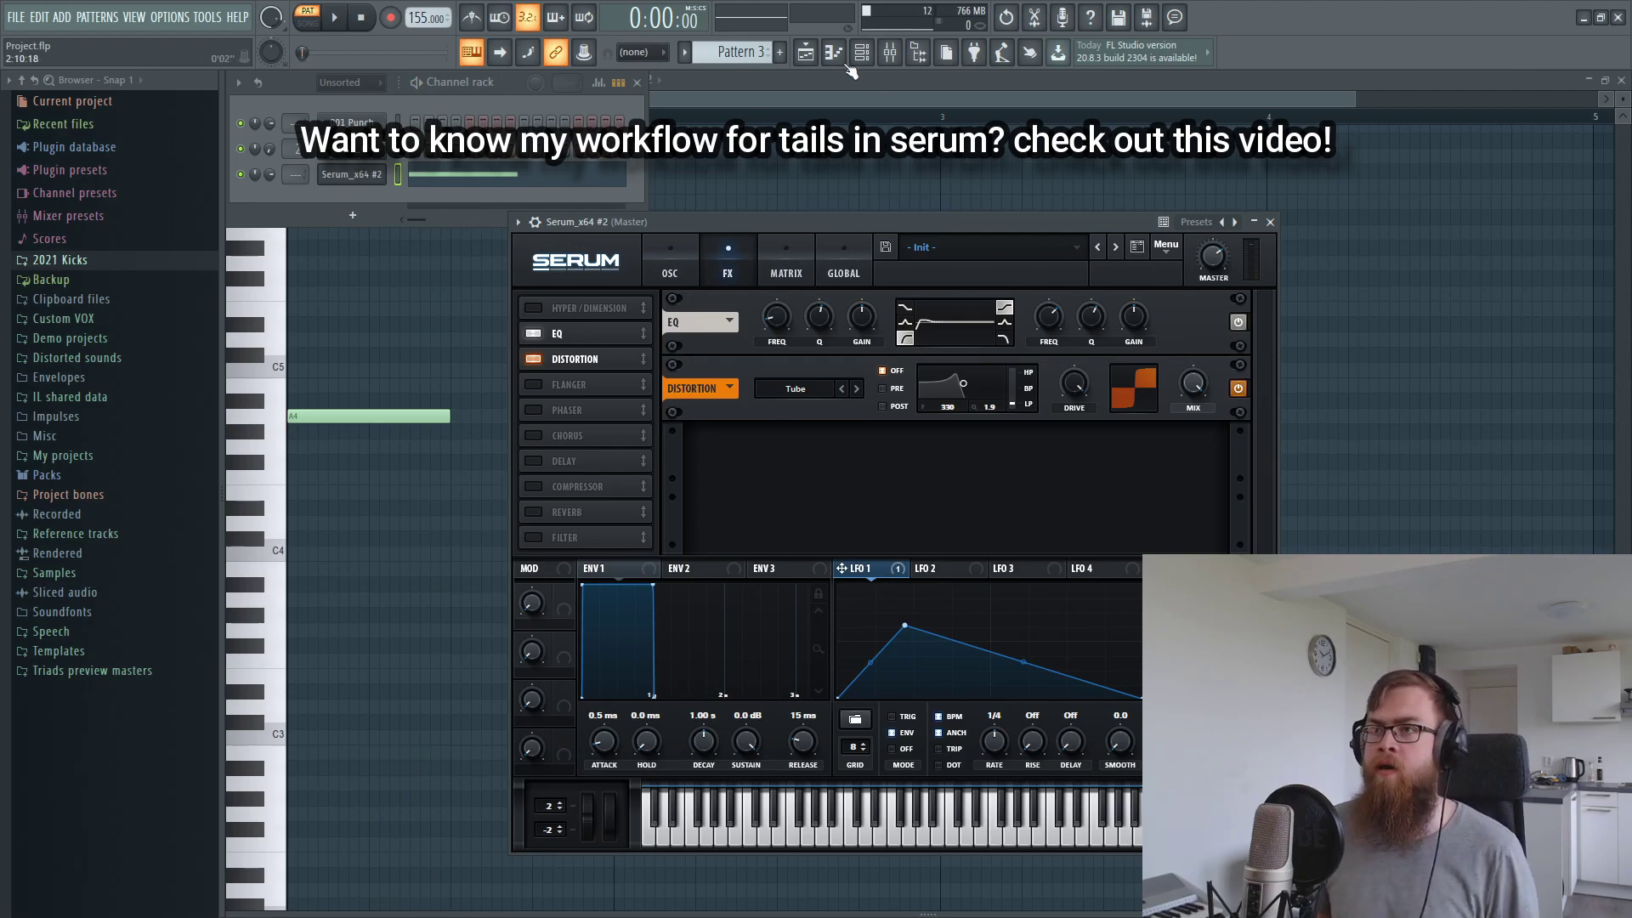
Place Pattern 3 on Track 7 of the playlist, aligned with the start of the second Pattern 2 clip
{"action": "left_click", "coordinate": [807, 53]}
{"action": "left_click", "coordinate": [560, 430]}
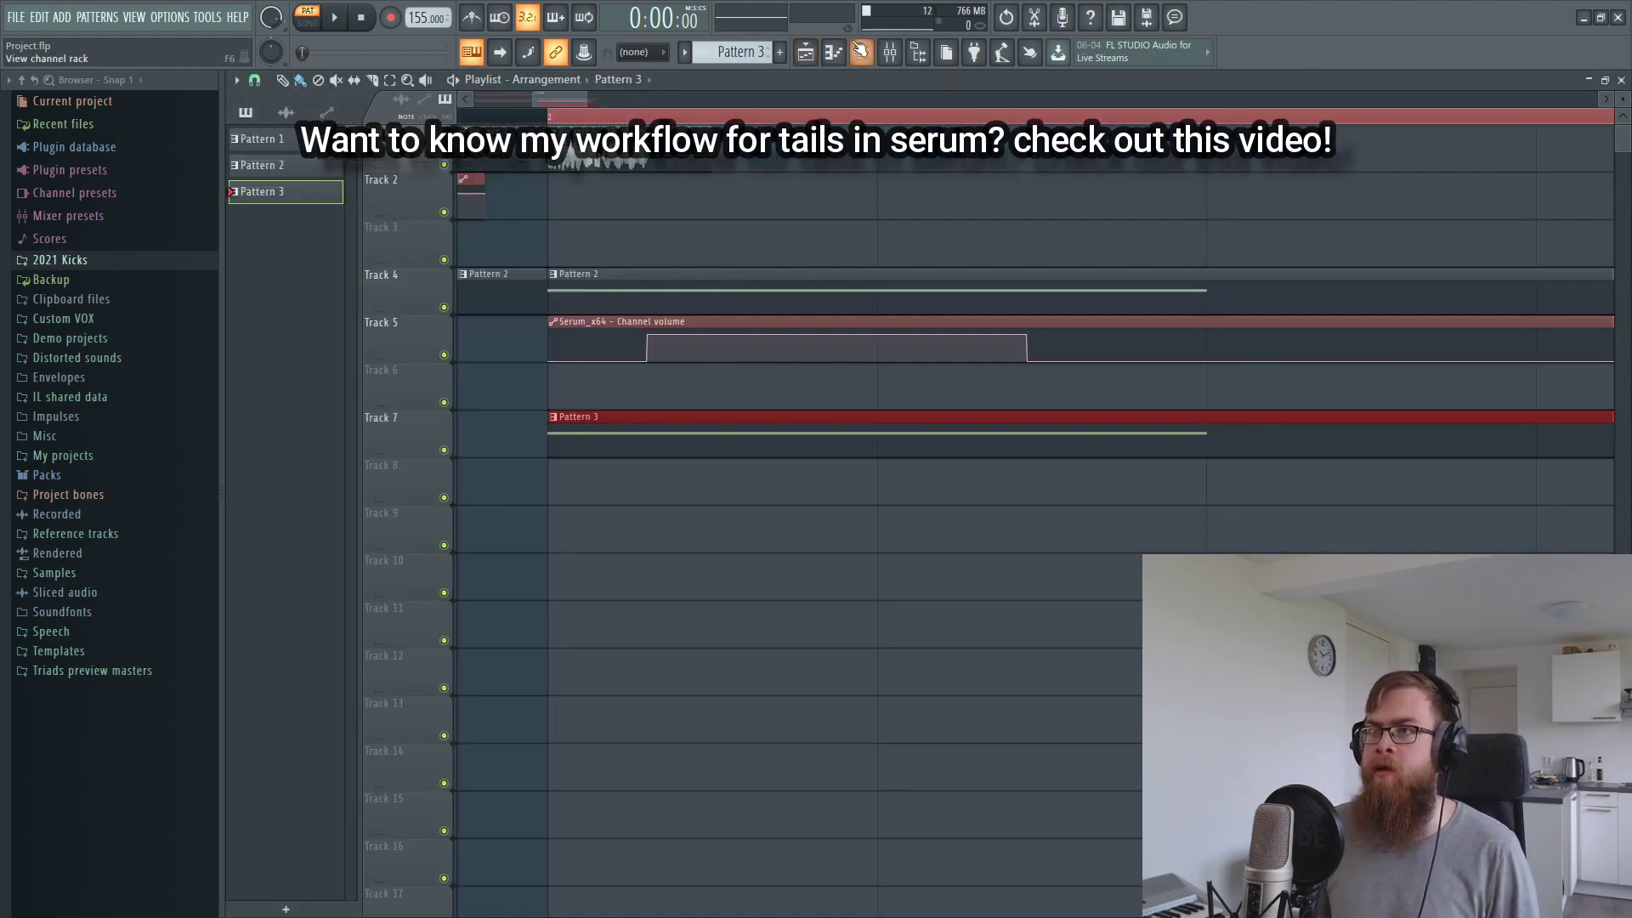
Reopen Serum_x64 #2, assign LFO 1 to the filter cutoff and set the cutoff to about 561 Hz during playback
{"action": "key", "text": "F6"}
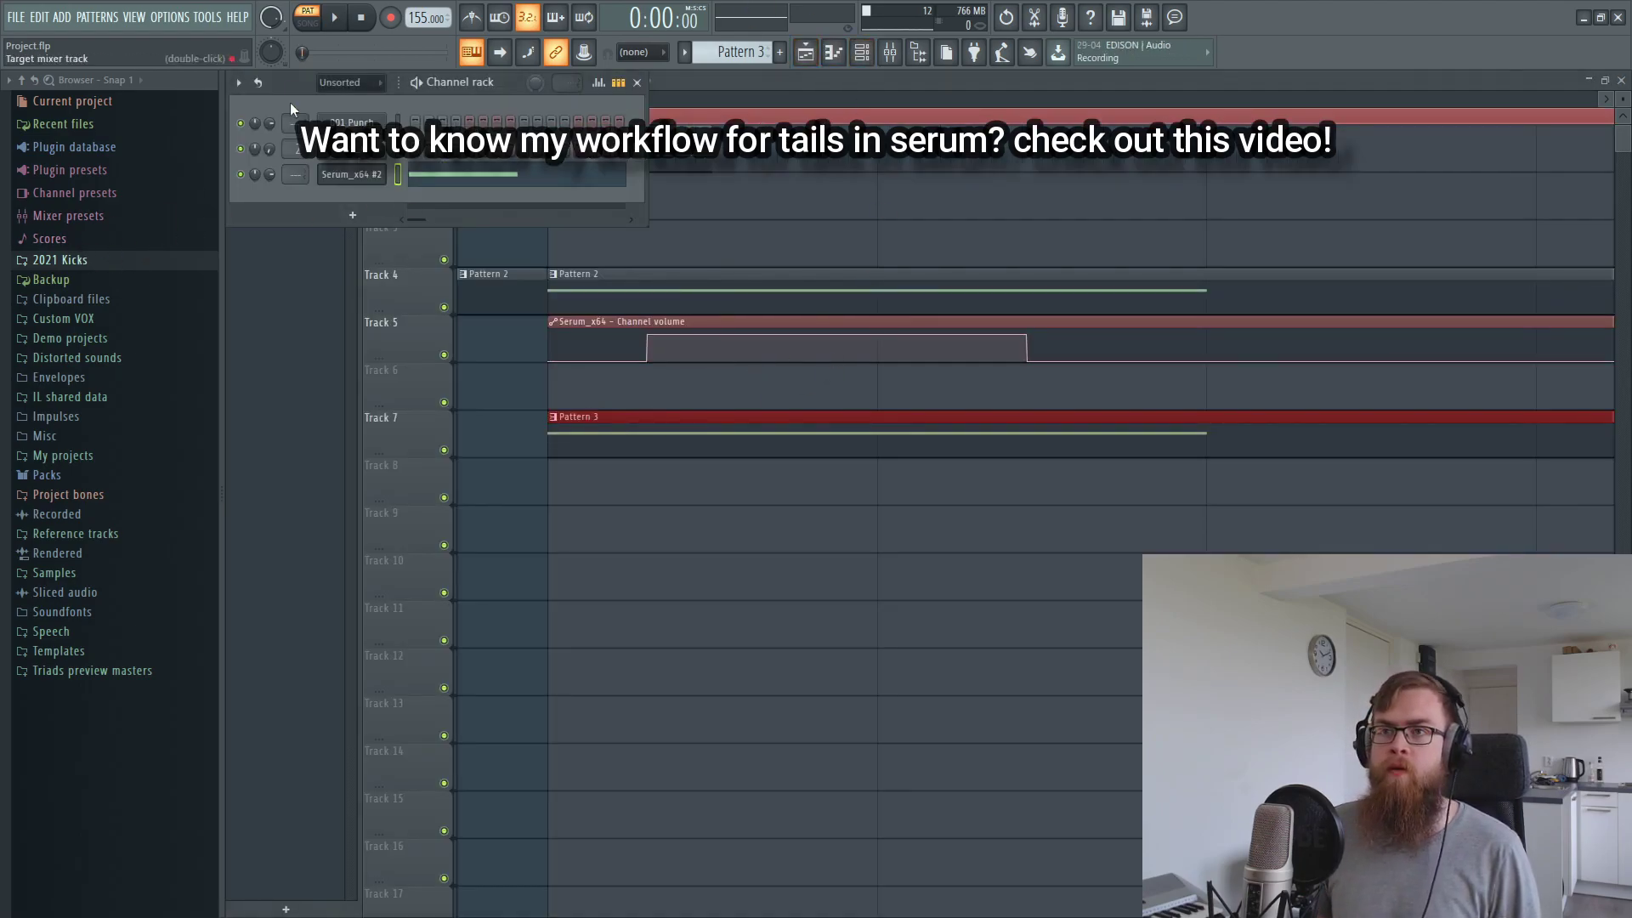
{"action": "left_click", "coordinate": [351, 175]}
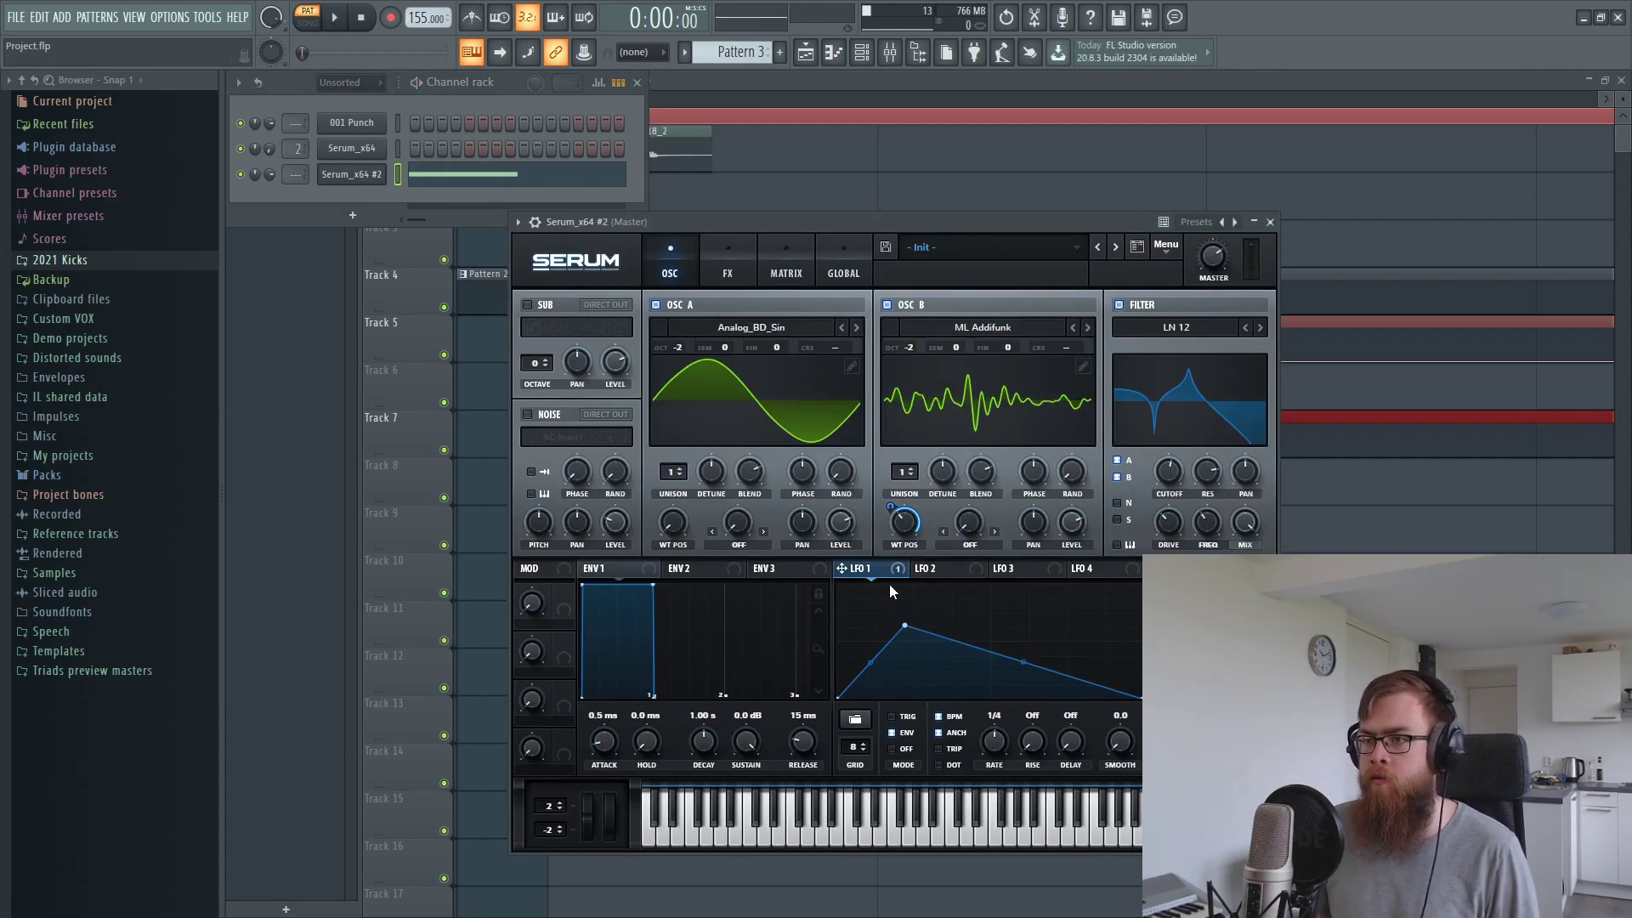
{"action": "mouse_move", "coordinate": [1156, 459]}
{"action": "left_mouse_down"}
{"action": "mouse_move", "coordinate": [1163, 487]}
{"action": "mouse_move", "coordinate": [1154, 468]}
{"action": "mouse_move", "coordinate": [1169, 468]}
{"action": "left_mouse_up"}
{"action": "key", "text": "space"}
{"action": "scroll", "coordinate": [1168, 469], "scroll_direction": "up", "scroll_amount": 3}
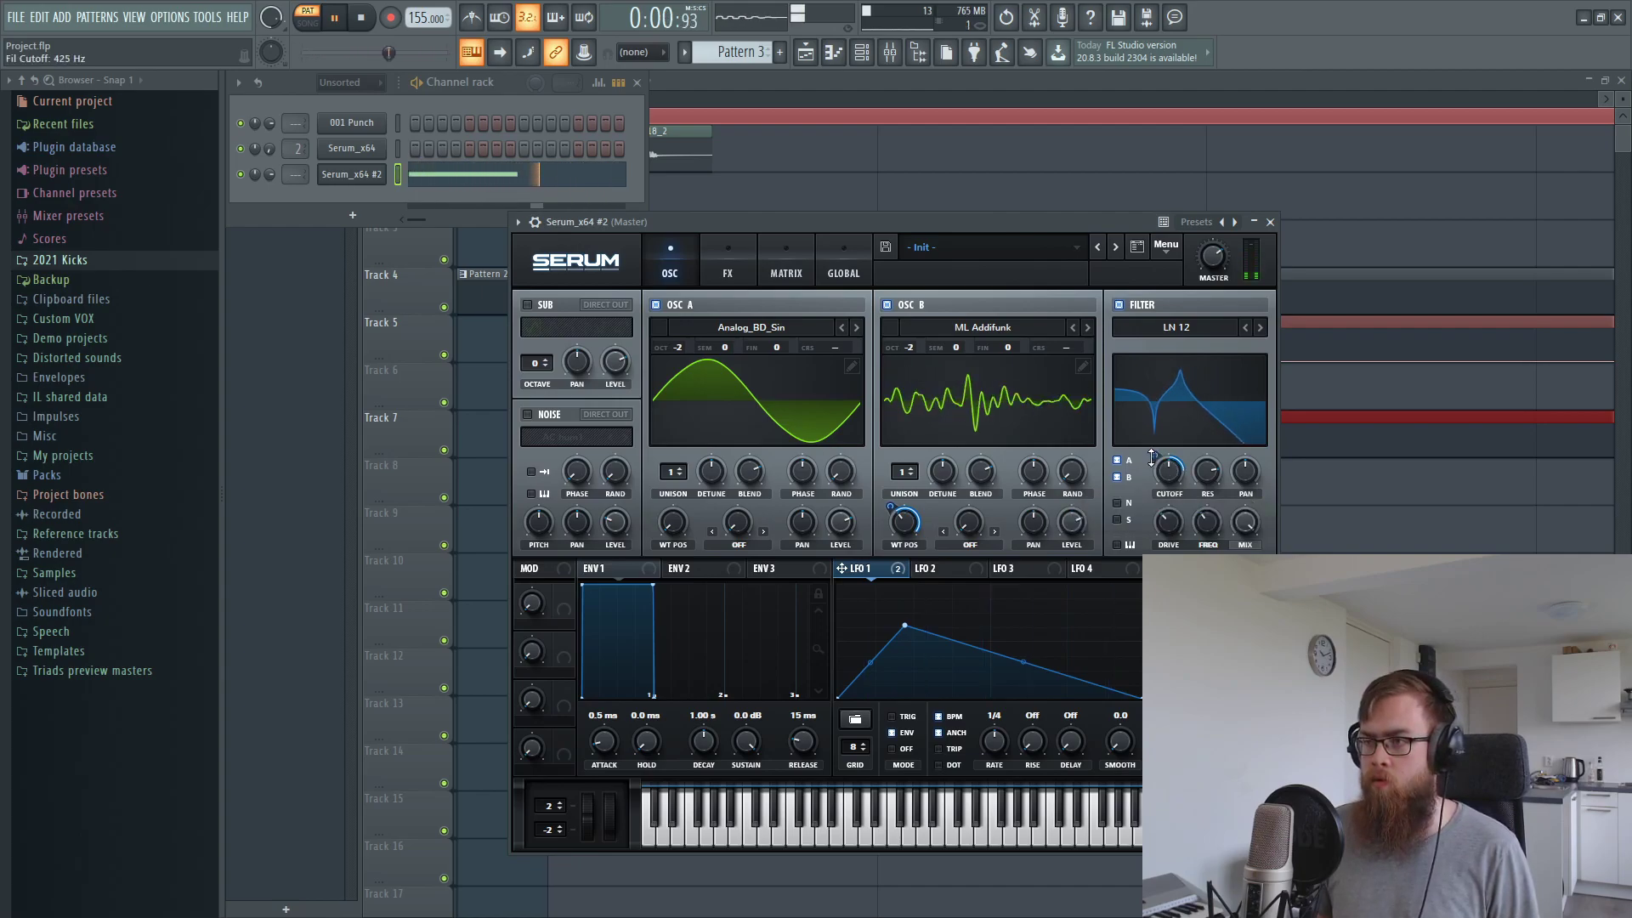
{"action": "scroll", "coordinate": [1167, 472], "scroll_direction": "down", "scroll_amount": 2}
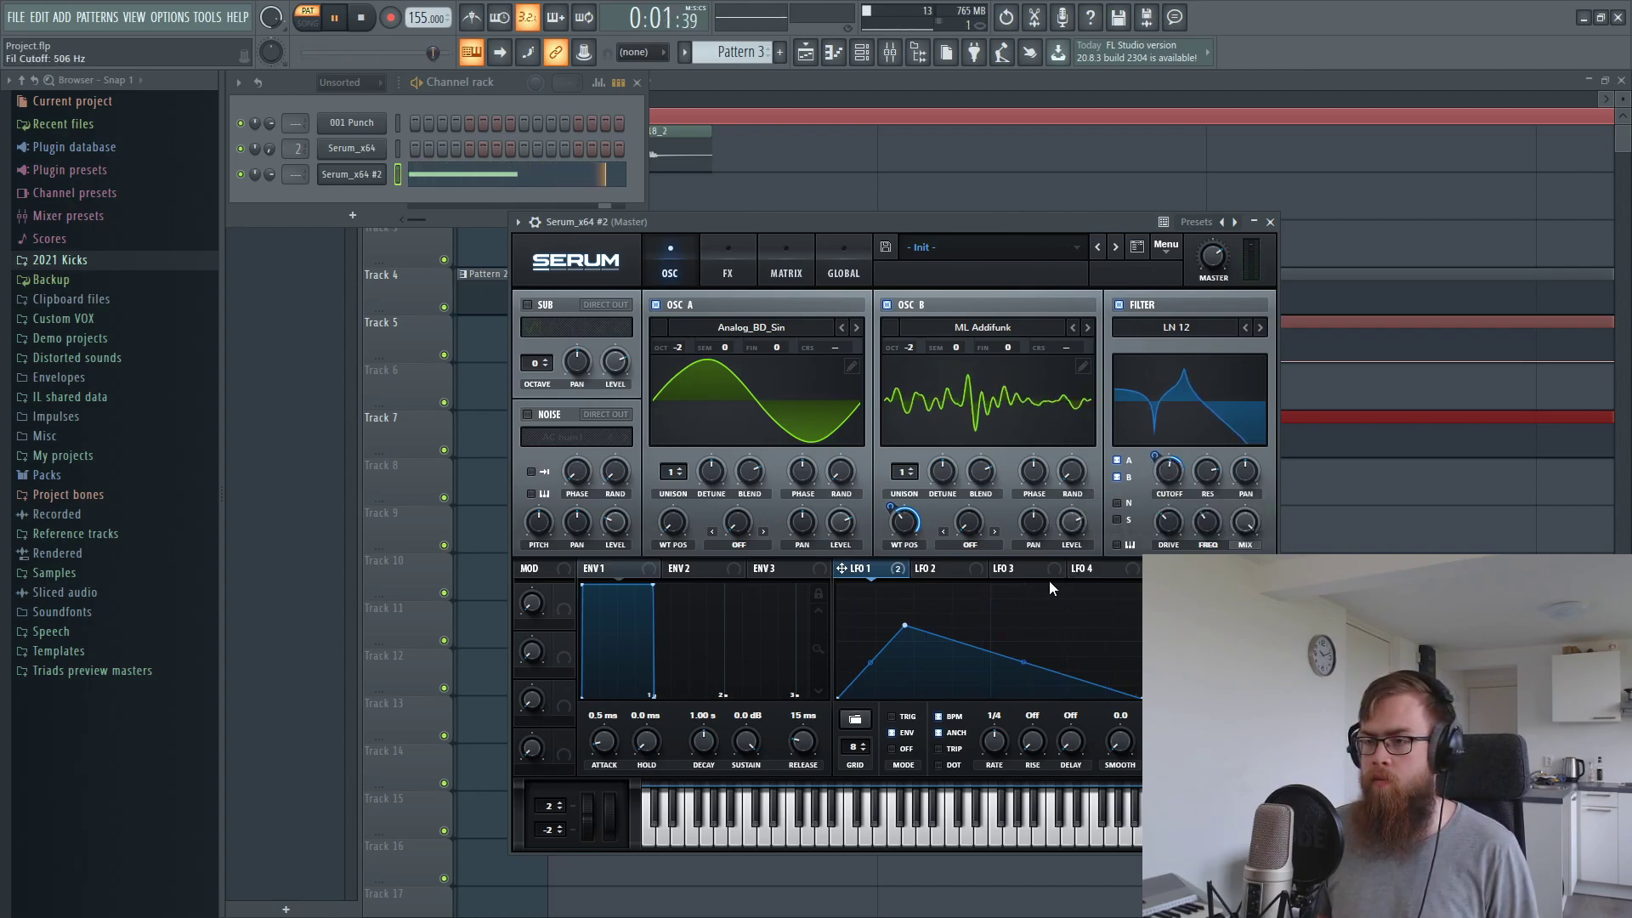
{"action": "left_click_drag", "start_coordinate": [1161, 470], "coordinate": [1154, 464]}
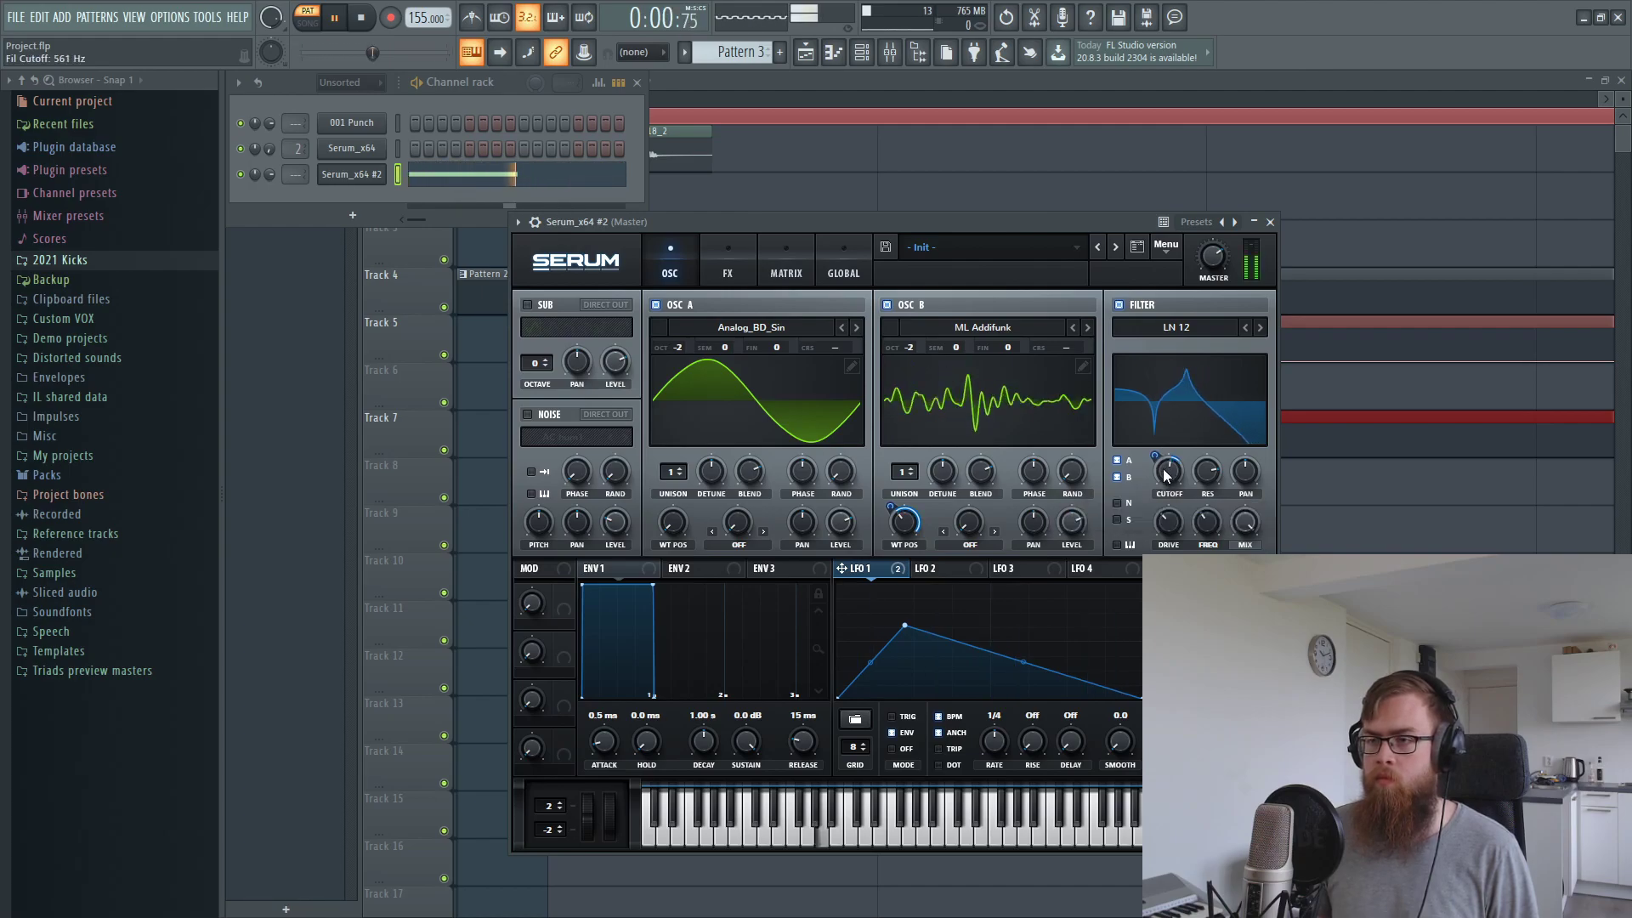
Set oscillator B's phase to 98° and slightly lower LFO 1's peak point while the pattern plays
{"action": "left_click", "coordinate": [727, 262]}
{"action": "left_click", "coordinate": [657, 264]}
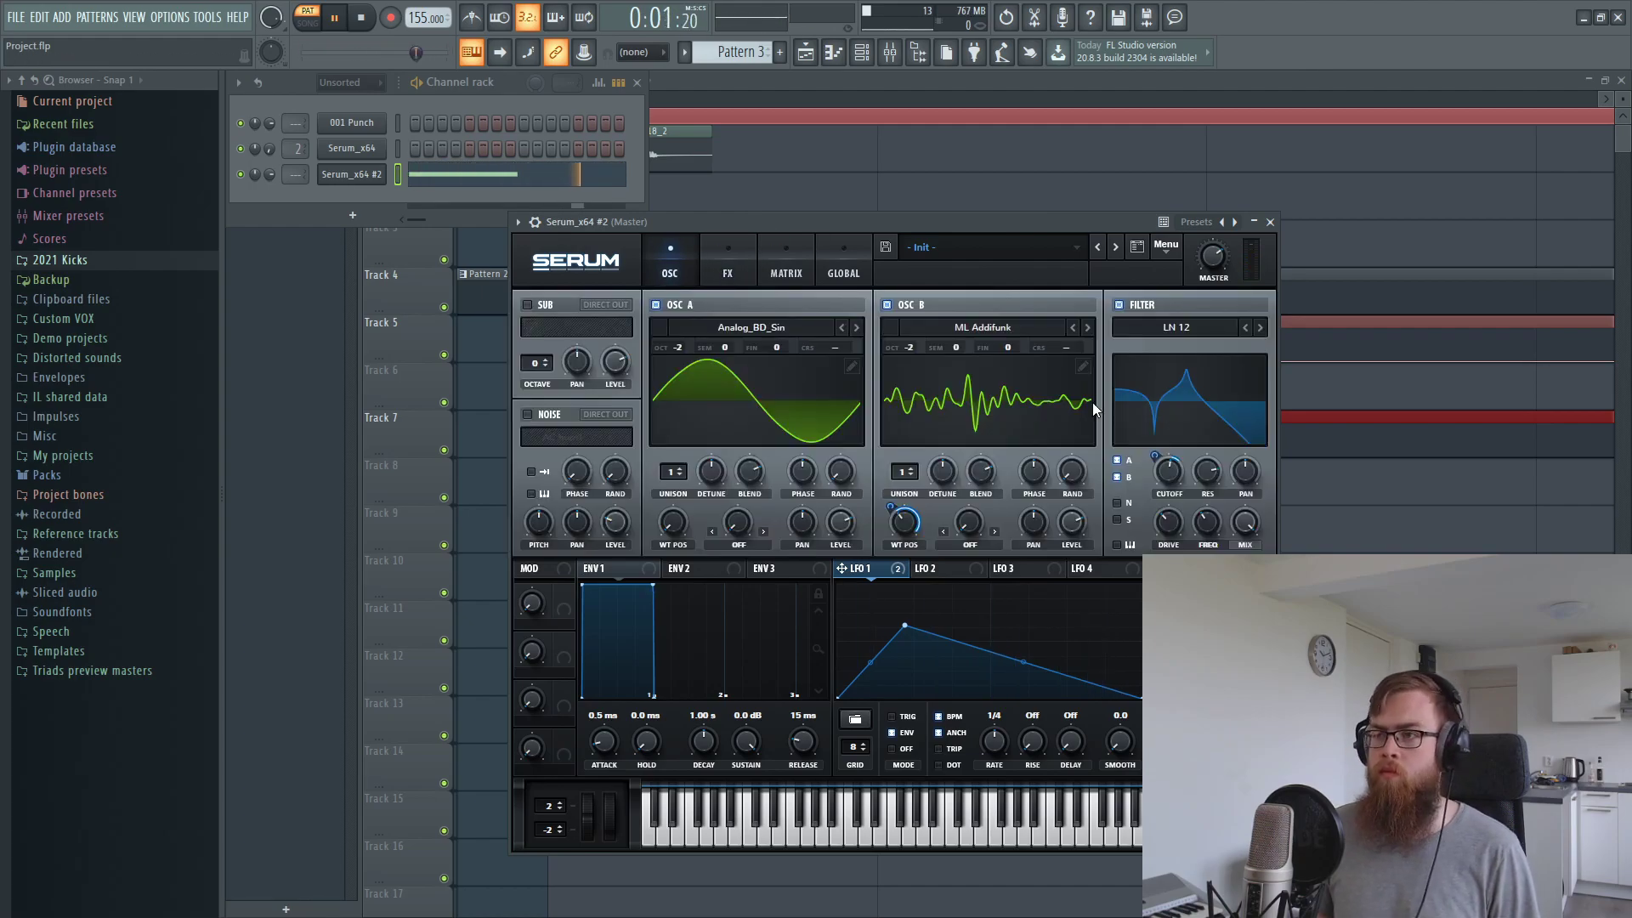
{"action": "mouse_move", "coordinate": [1035, 487]}
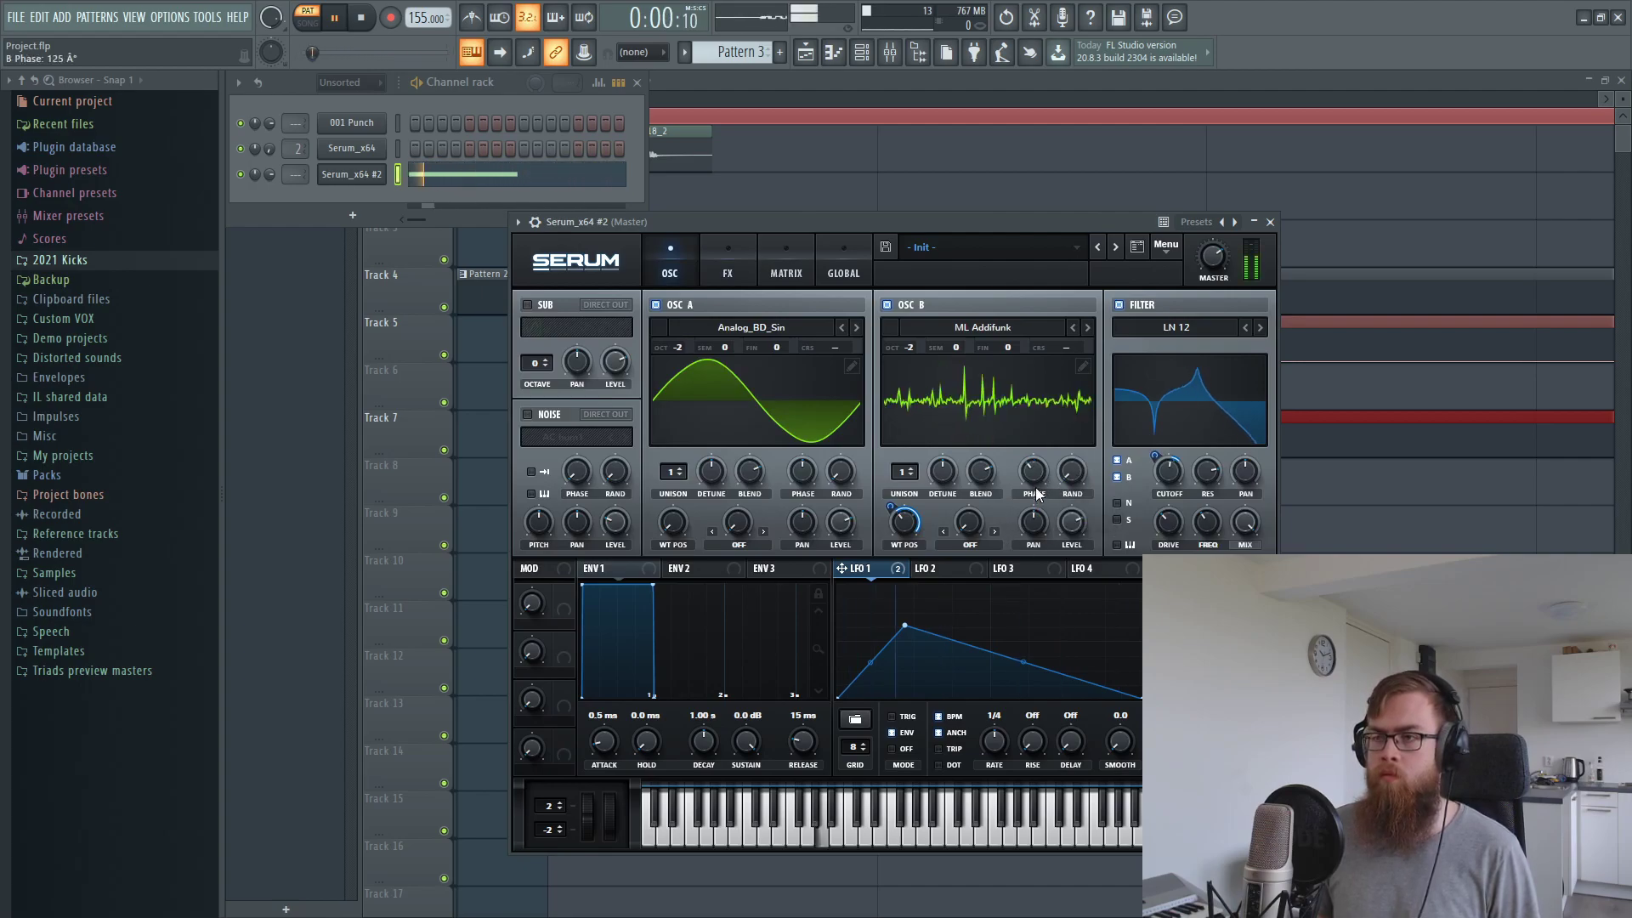
{"action": "scroll", "coordinate": [1034, 486], "scroll_direction": "down", "scroll_amount": 5}
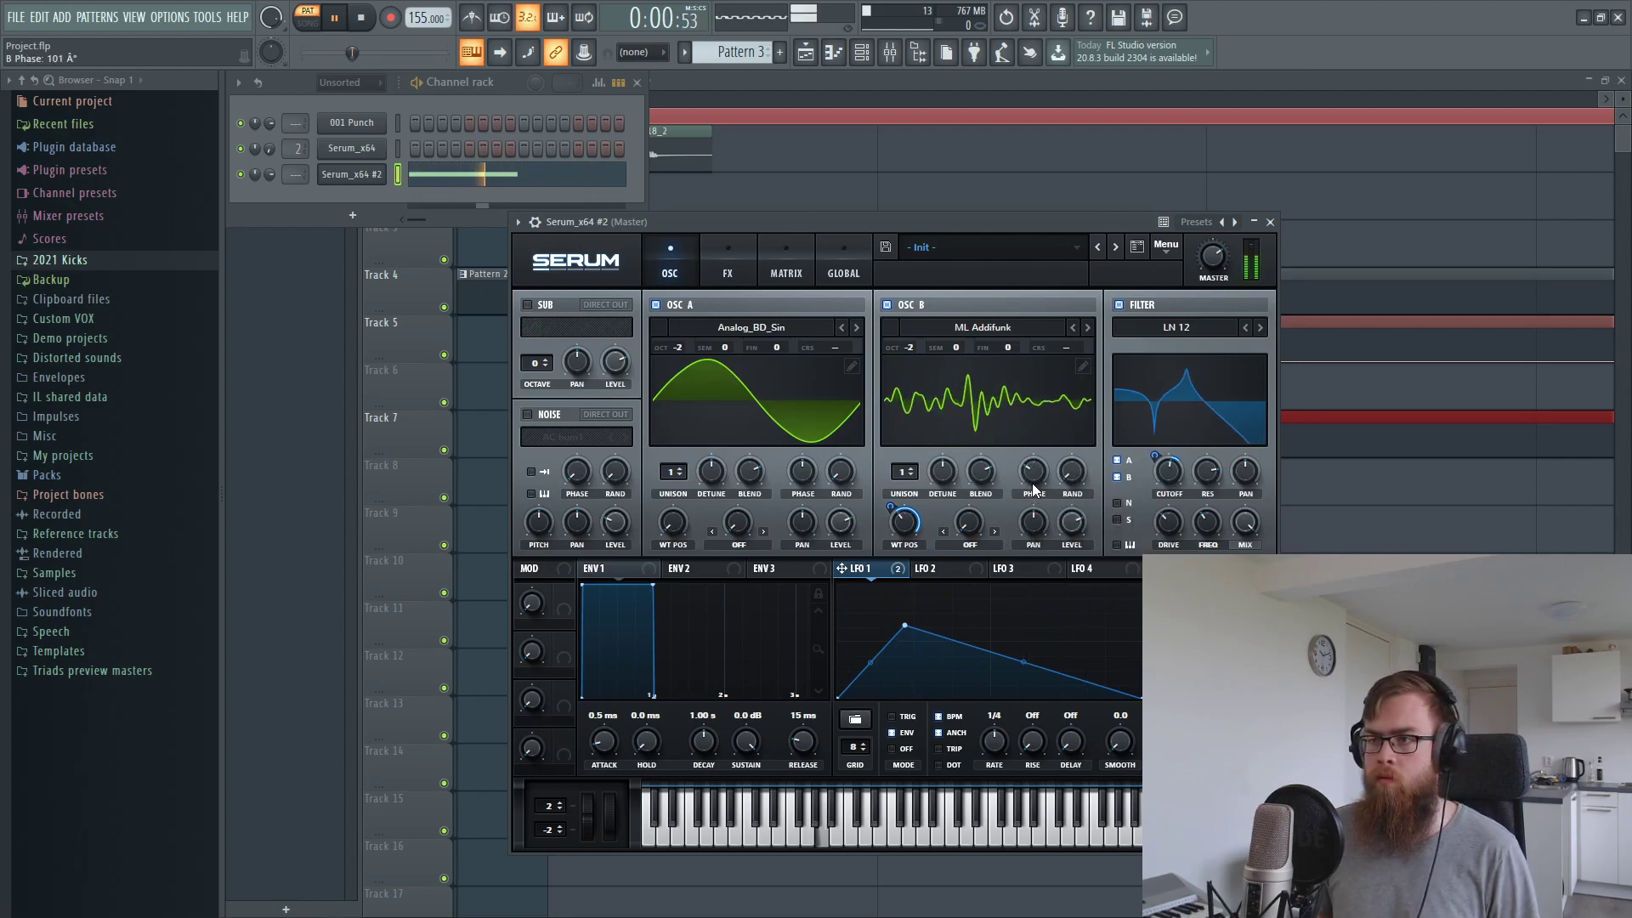
{"action": "left_click_drag", "start_coordinate": [1034, 480], "coordinate": [1033, 474]}
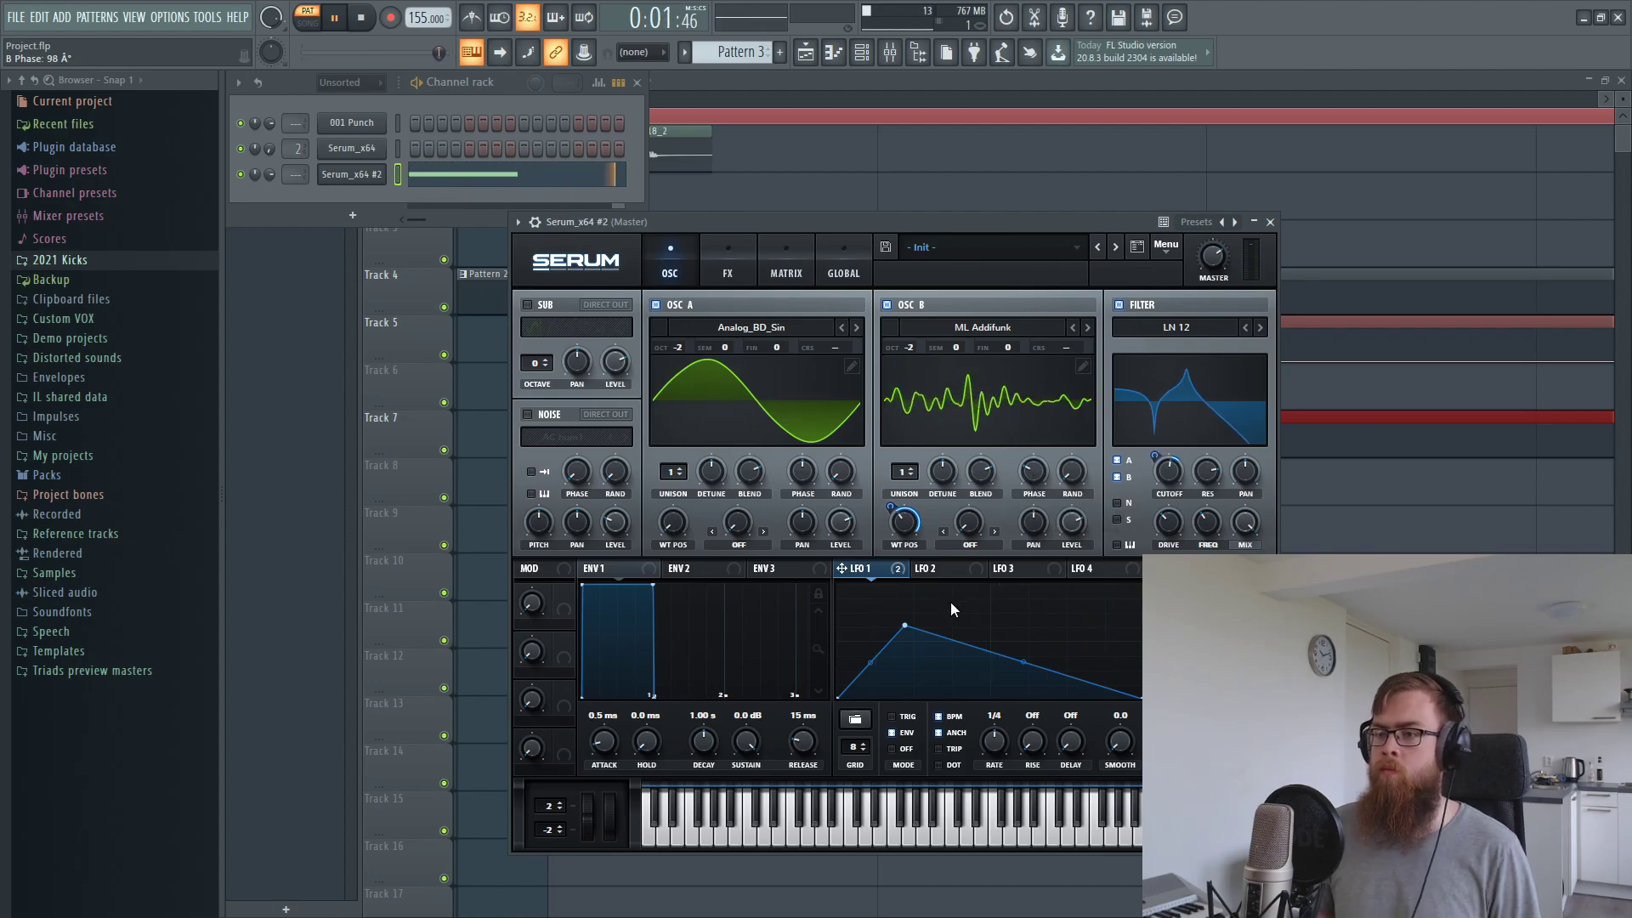
{"action": "left_click_drag", "start_coordinate": [904, 627], "coordinate": [899, 632]}
Change the EQ's high band to a peak shape, boost its gain, lower its frequency and set the low band's Q to 53%
{"action": "left_click", "coordinate": [738, 277]}
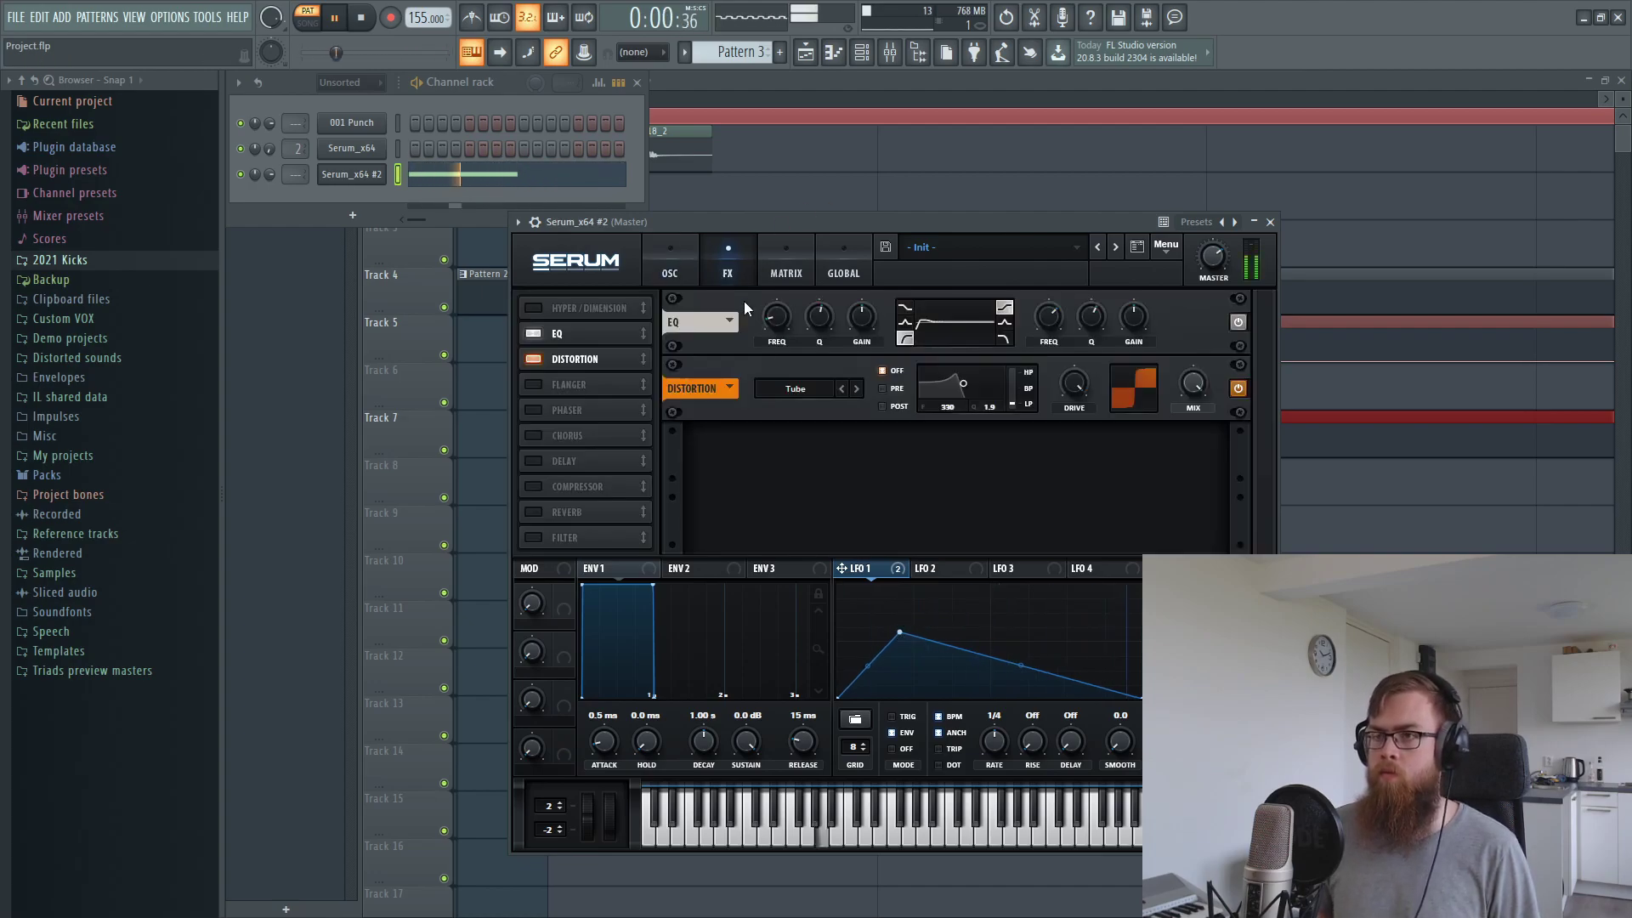
{"action": "left_click", "coordinate": [1005, 323]}
{"action": "left_click_drag", "start_coordinate": [1137, 320], "coordinate": [1134, 285]}
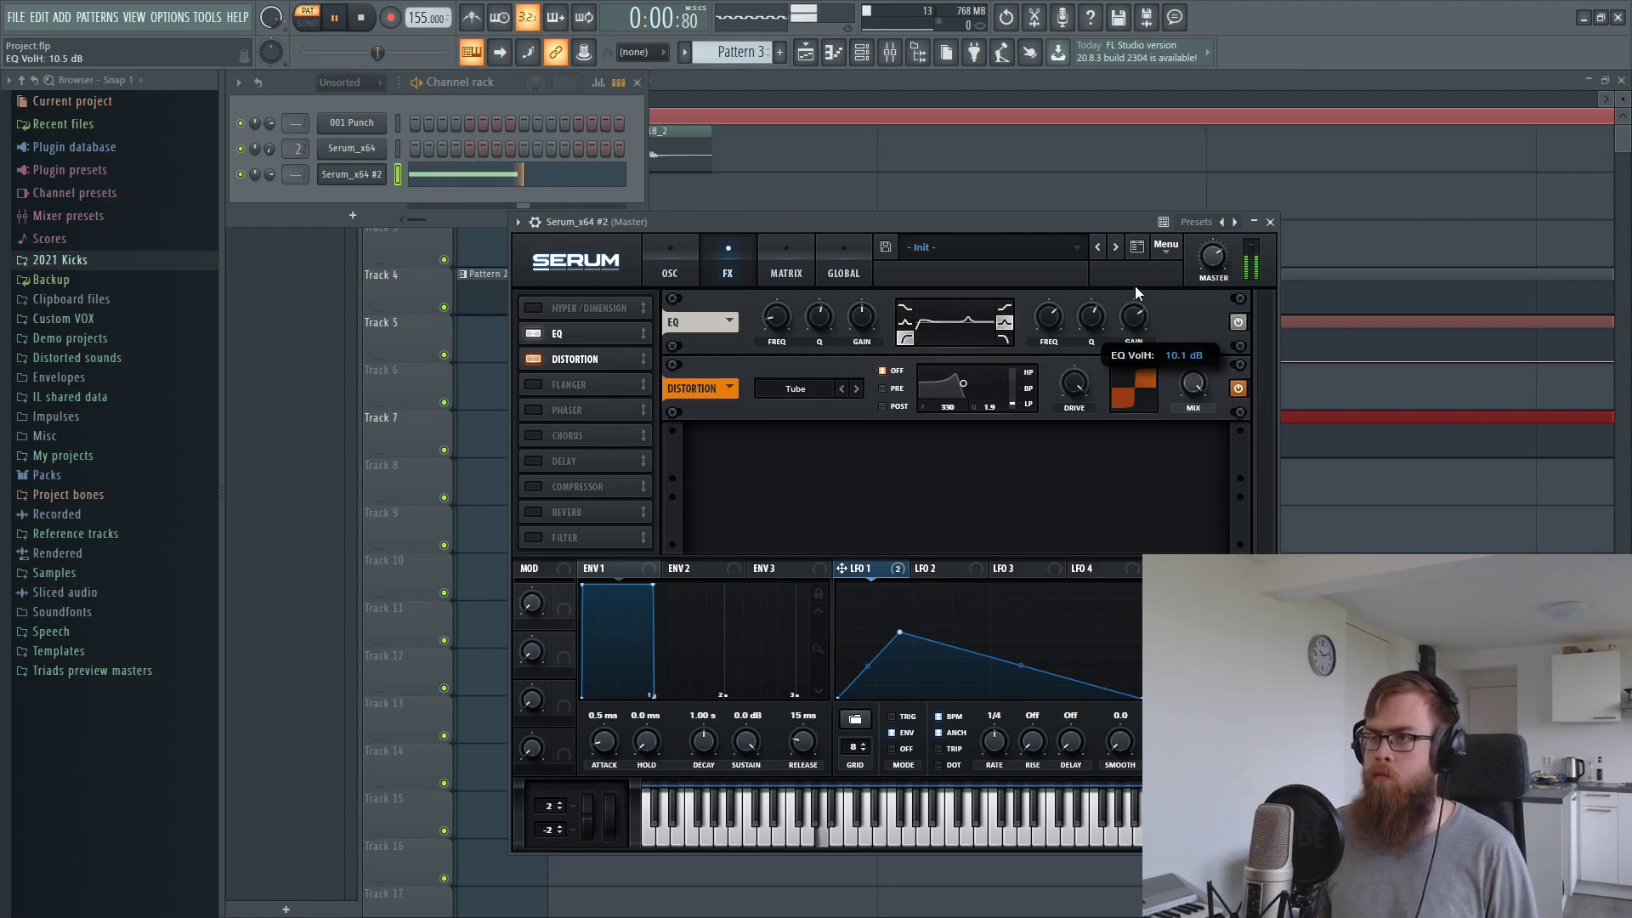
{"action": "left_click_drag", "start_coordinate": [1054, 320], "coordinate": [1051, 357]}
{"action": "left_click_drag", "start_coordinate": [1133, 308], "coordinate": [1048, 310]}
{"action": "left_click_drag", "start_coordinate": [822, 319], "coordinate": [824, 310]}
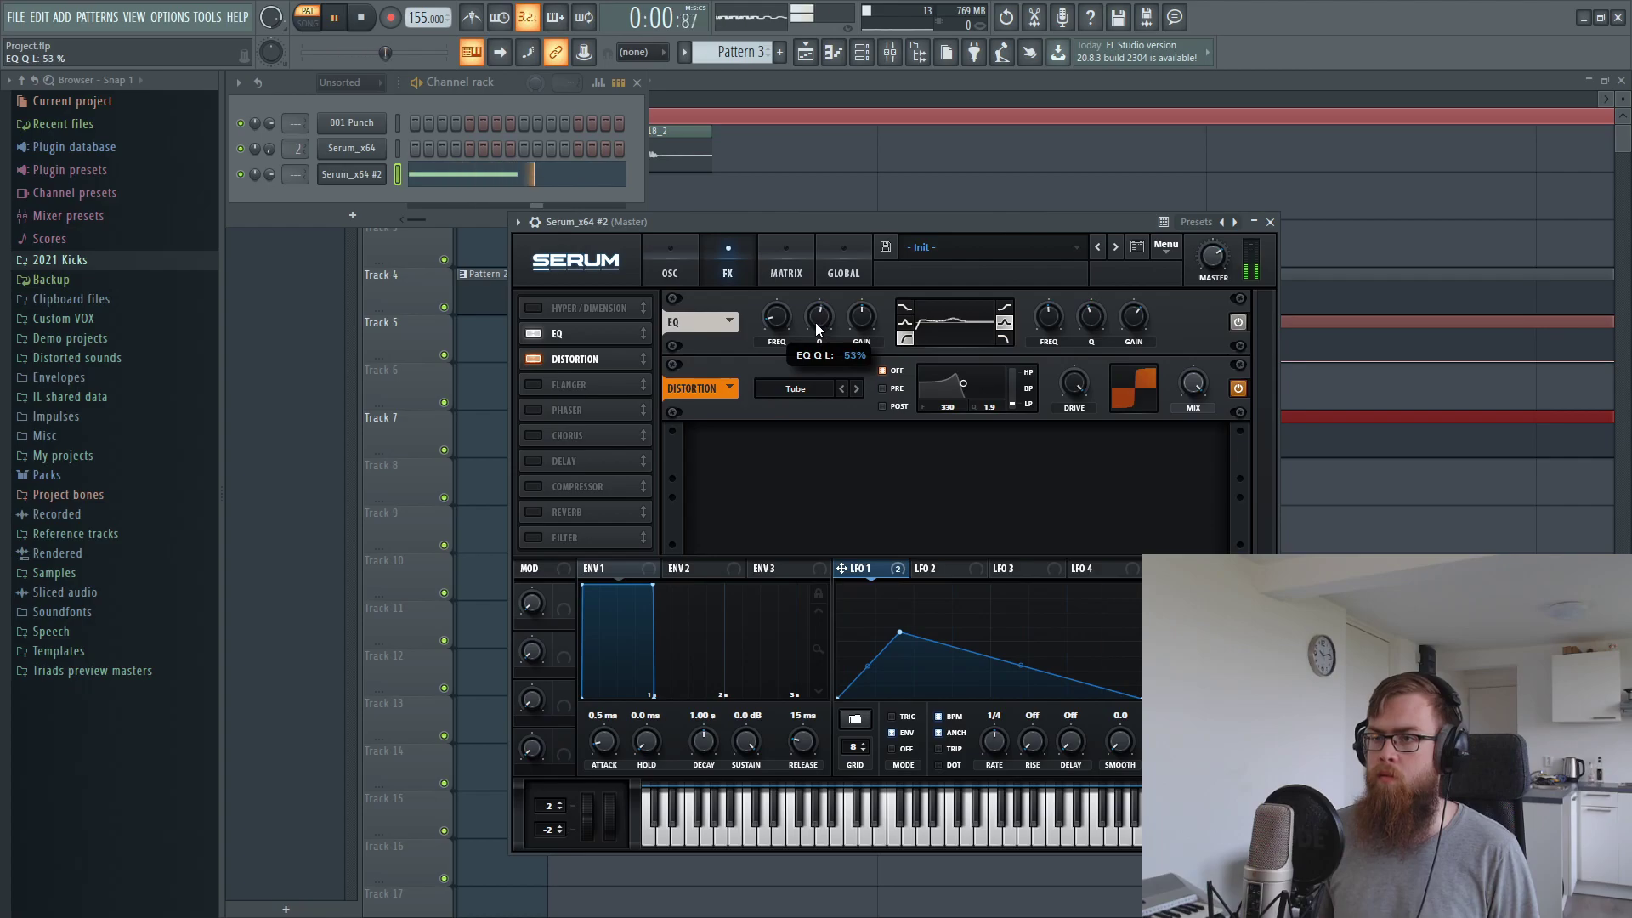
Fine-tune oscillator B's wavetable position to 96 while listening, and stop playback
{"action": "left_click", "coordinate": [667, 264]}
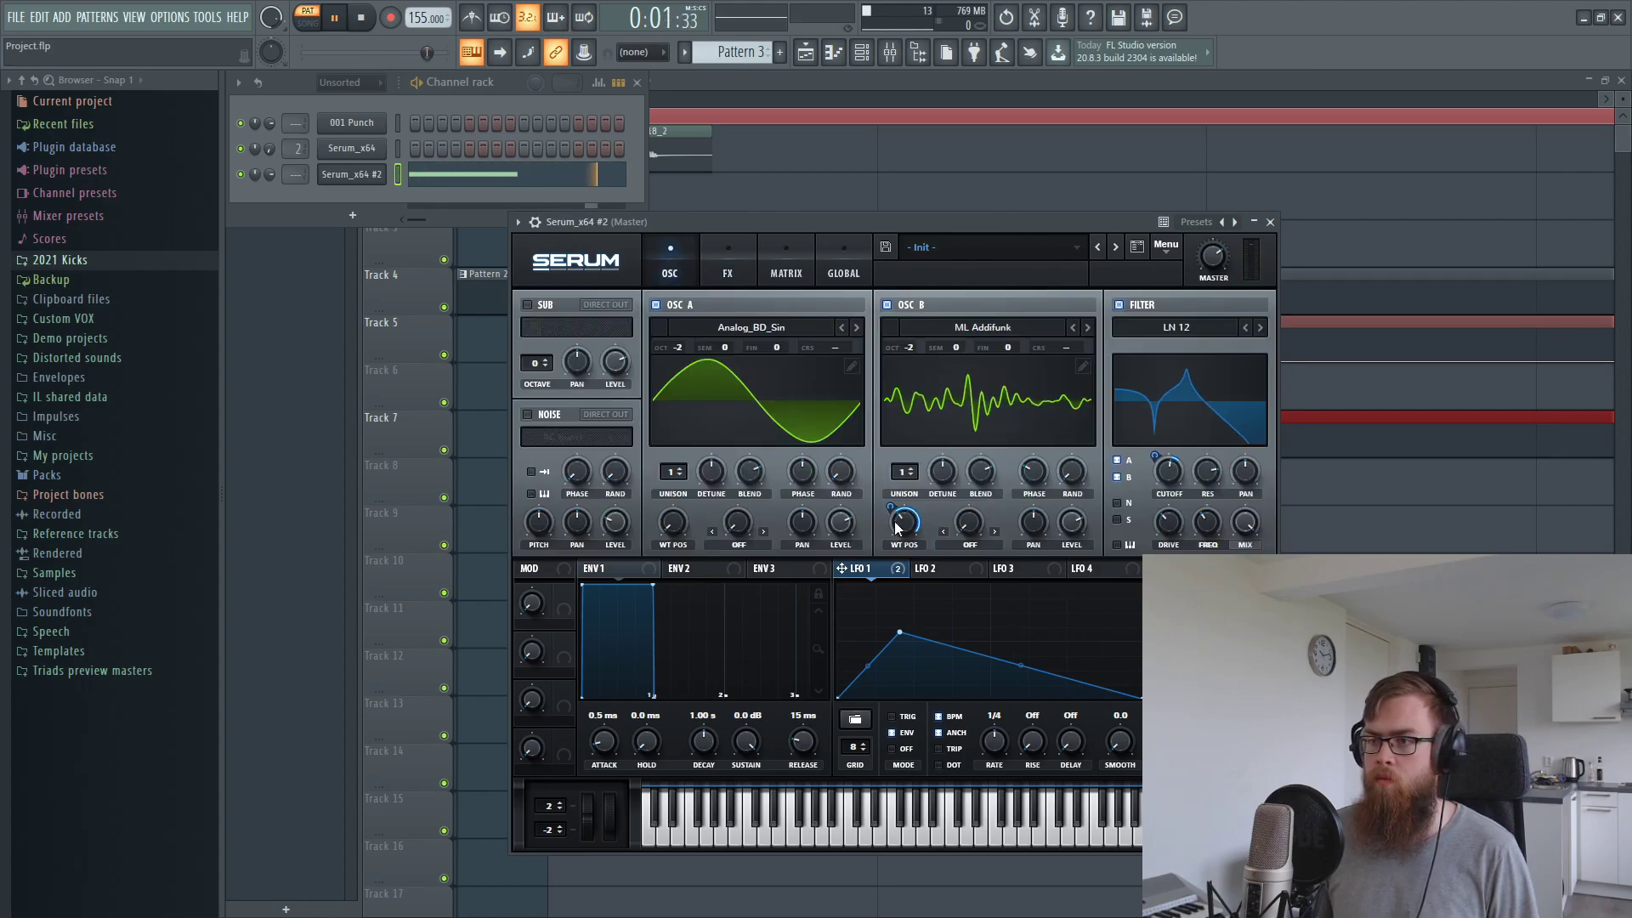
{"action": "mouse_move", "coordinate": [893, 509]}
{"action": "left_mouse_down"}
{"action": "mouse_move", "coordinate": [902, 526]}
{"action": "mouse_move", "coordinate": [891, 515]}
{"action": "left_mouse_up"}
{"action": "mouse_move", "coordinate": [898, 522]}
{"action": "left_mouse_down"}
{"action": "mouse_move", "coordinate": [897, 539]}
{"action": "mouse_move", "coordinate": [902, 521]}
{"action": "left_mouse_up"}
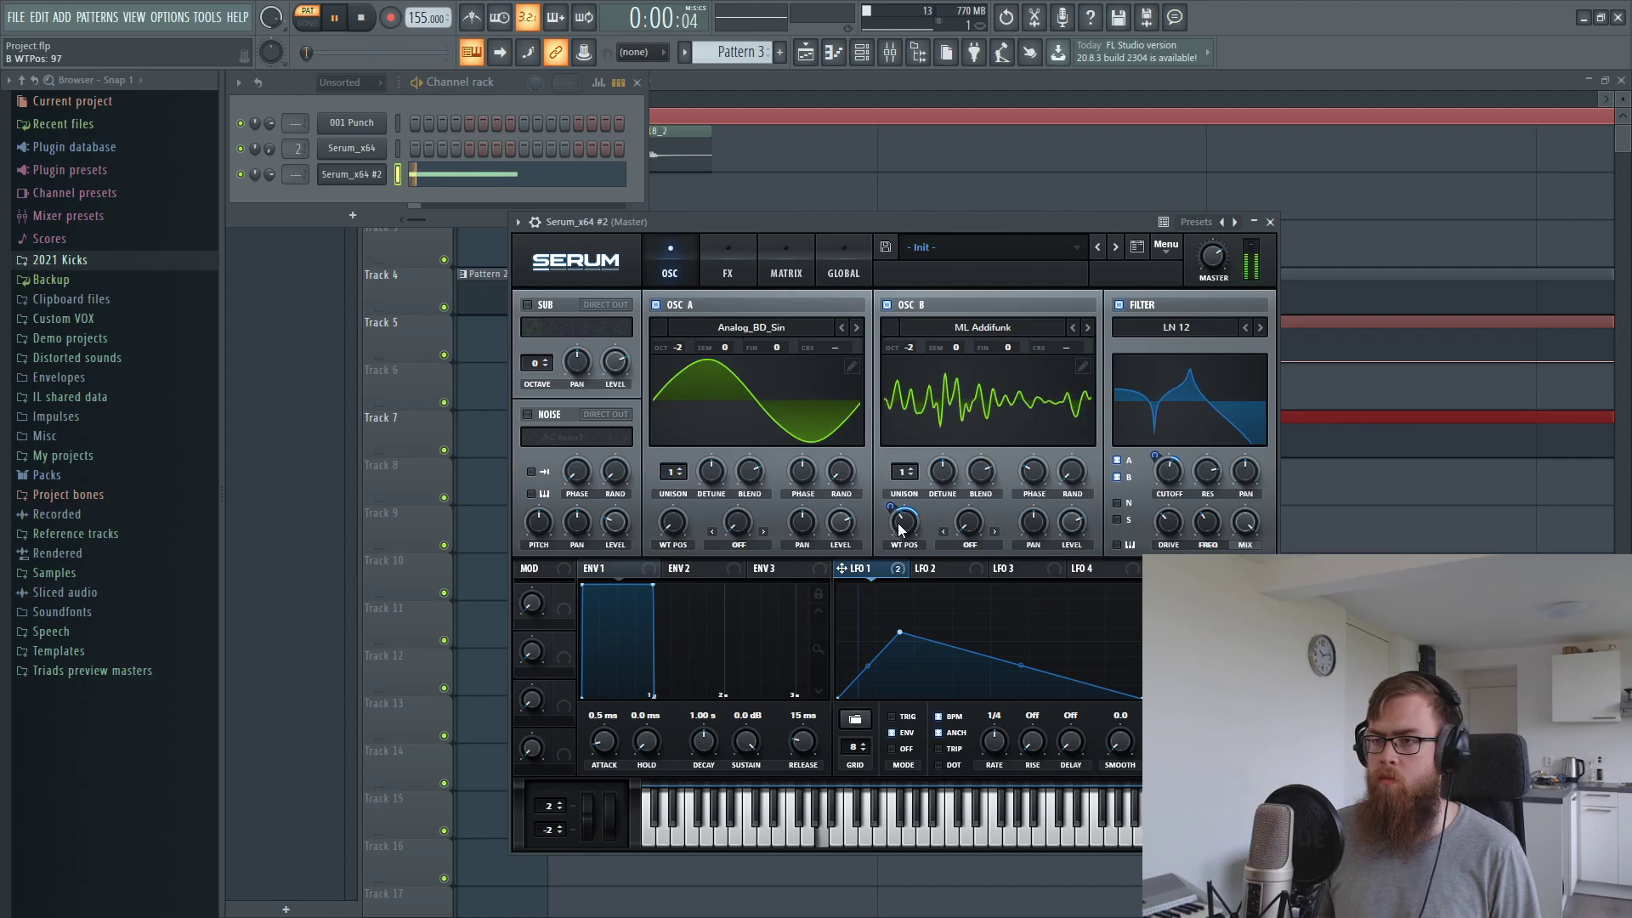
{"action": "mouse_move", "coordinate": [899, 522]}
{"action": "left_mouse_down"}
{"action": "mouse_move", "coordinate": [896, 486]}
{"action": "mouse_move", "coordinate": [900, 529]}
{"action": "left_mouse_up"}
{"action": "key", "text": "space"}
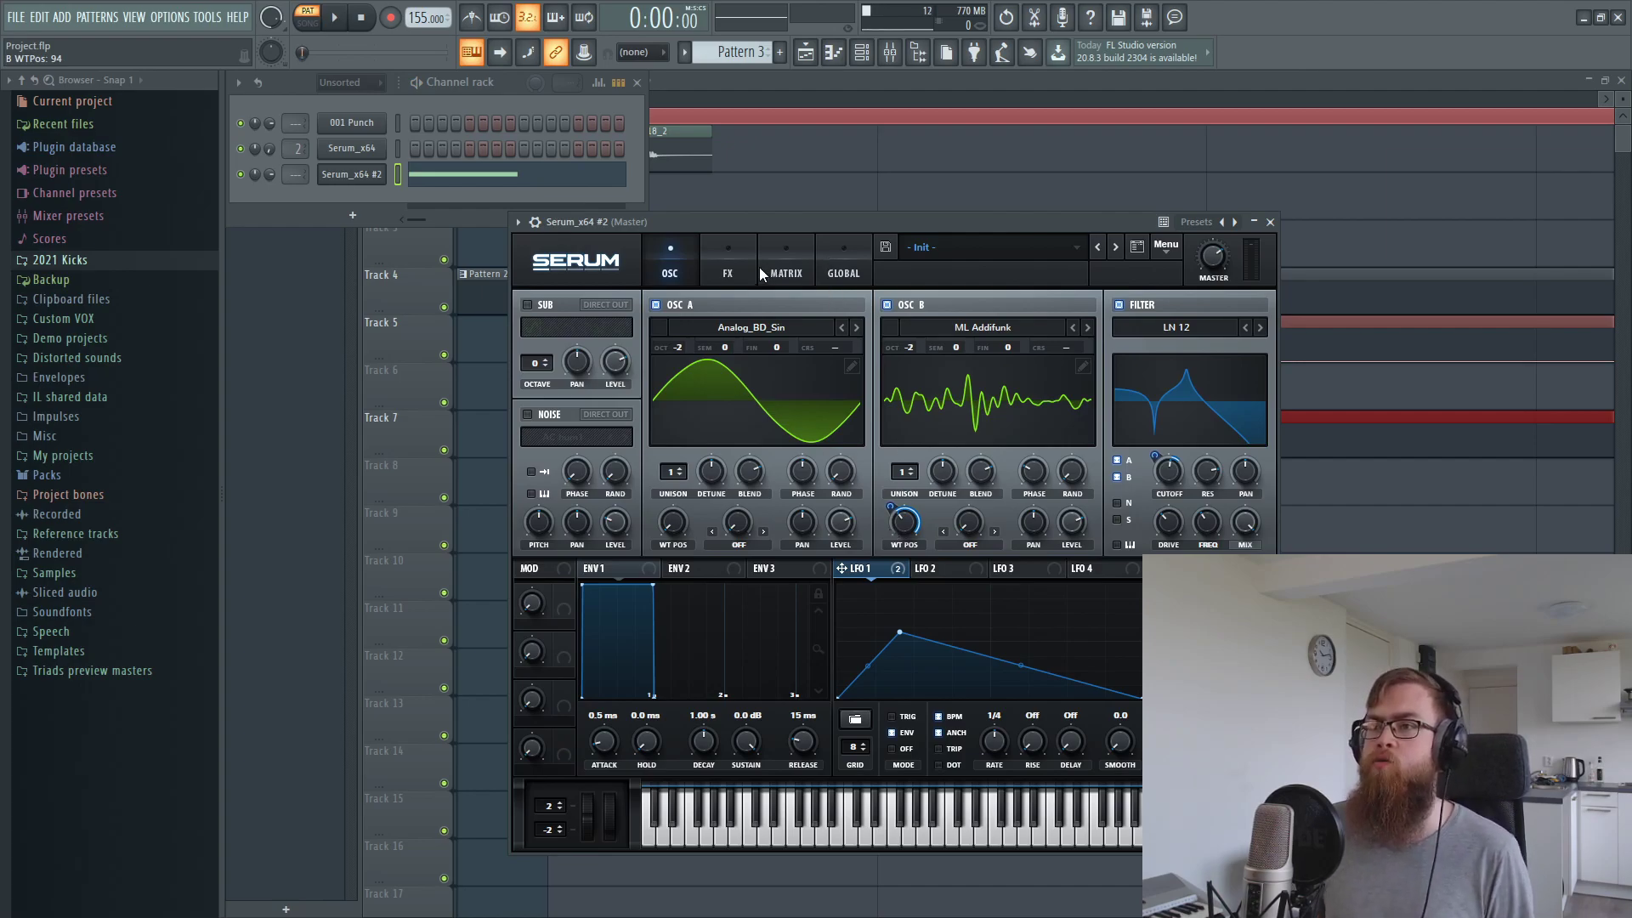
Audition Pattern 3 with the adjusted Serum patch and return to the playlist
{"action": "mouse_move", "coordinate": [773, 218]}
{"action": "left_mouse_down"}
{"action": "mouse_move", "coordinate": [853, 227]}
{"action": "mouse_move", "coordinate": [757, 235]}
{"action": "left_mouse_up"}
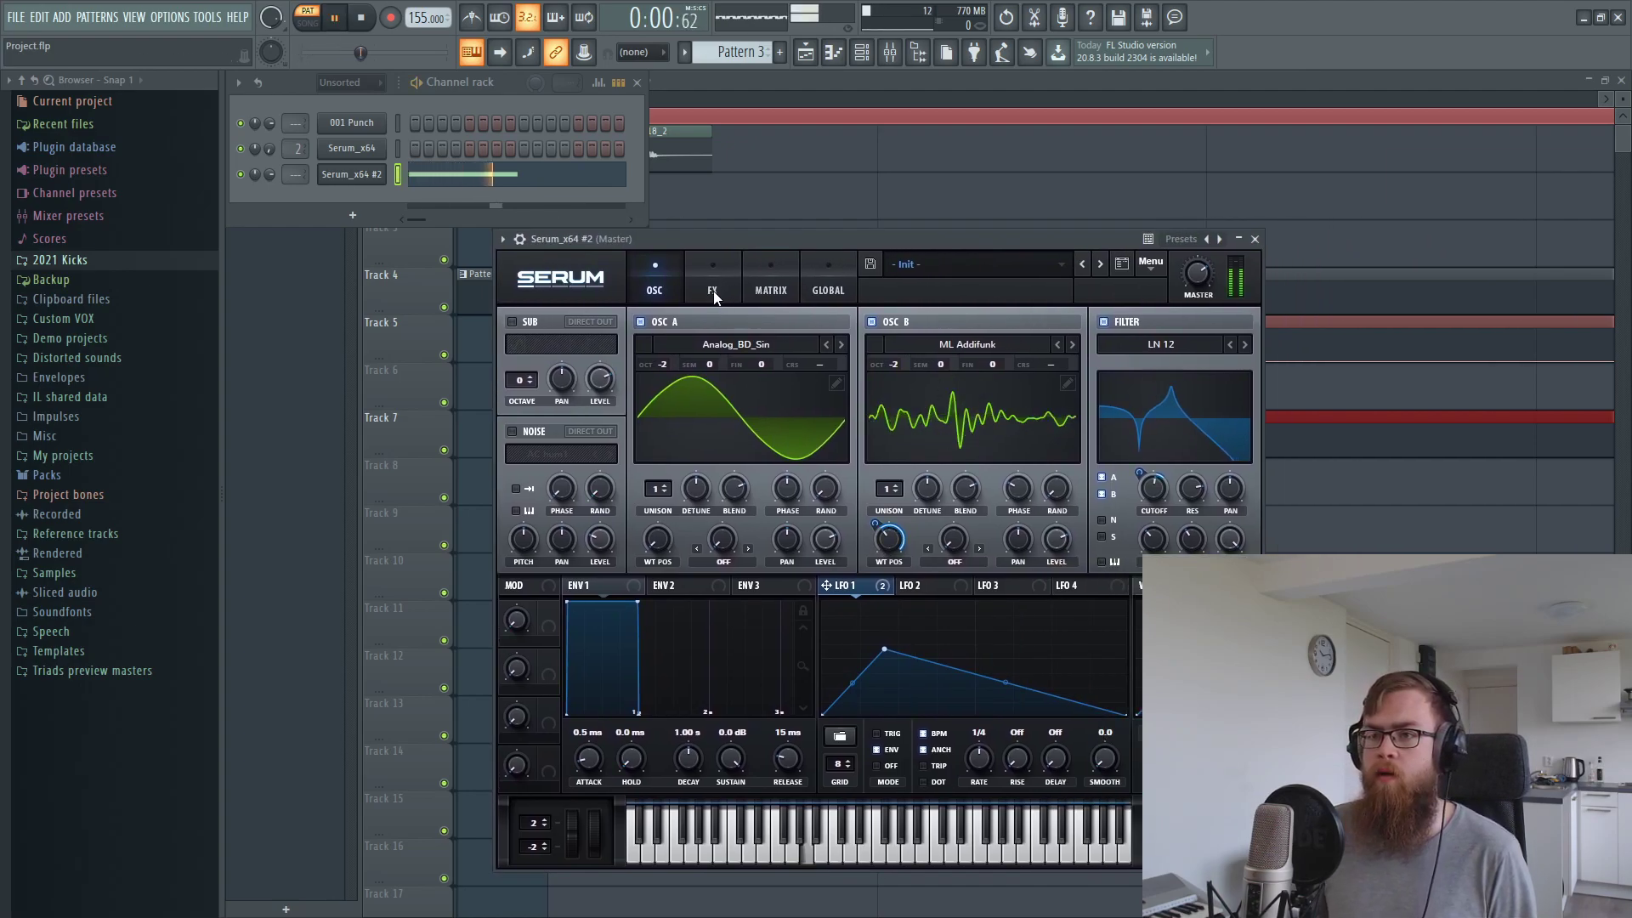
{"action": "key", "text": "space"}
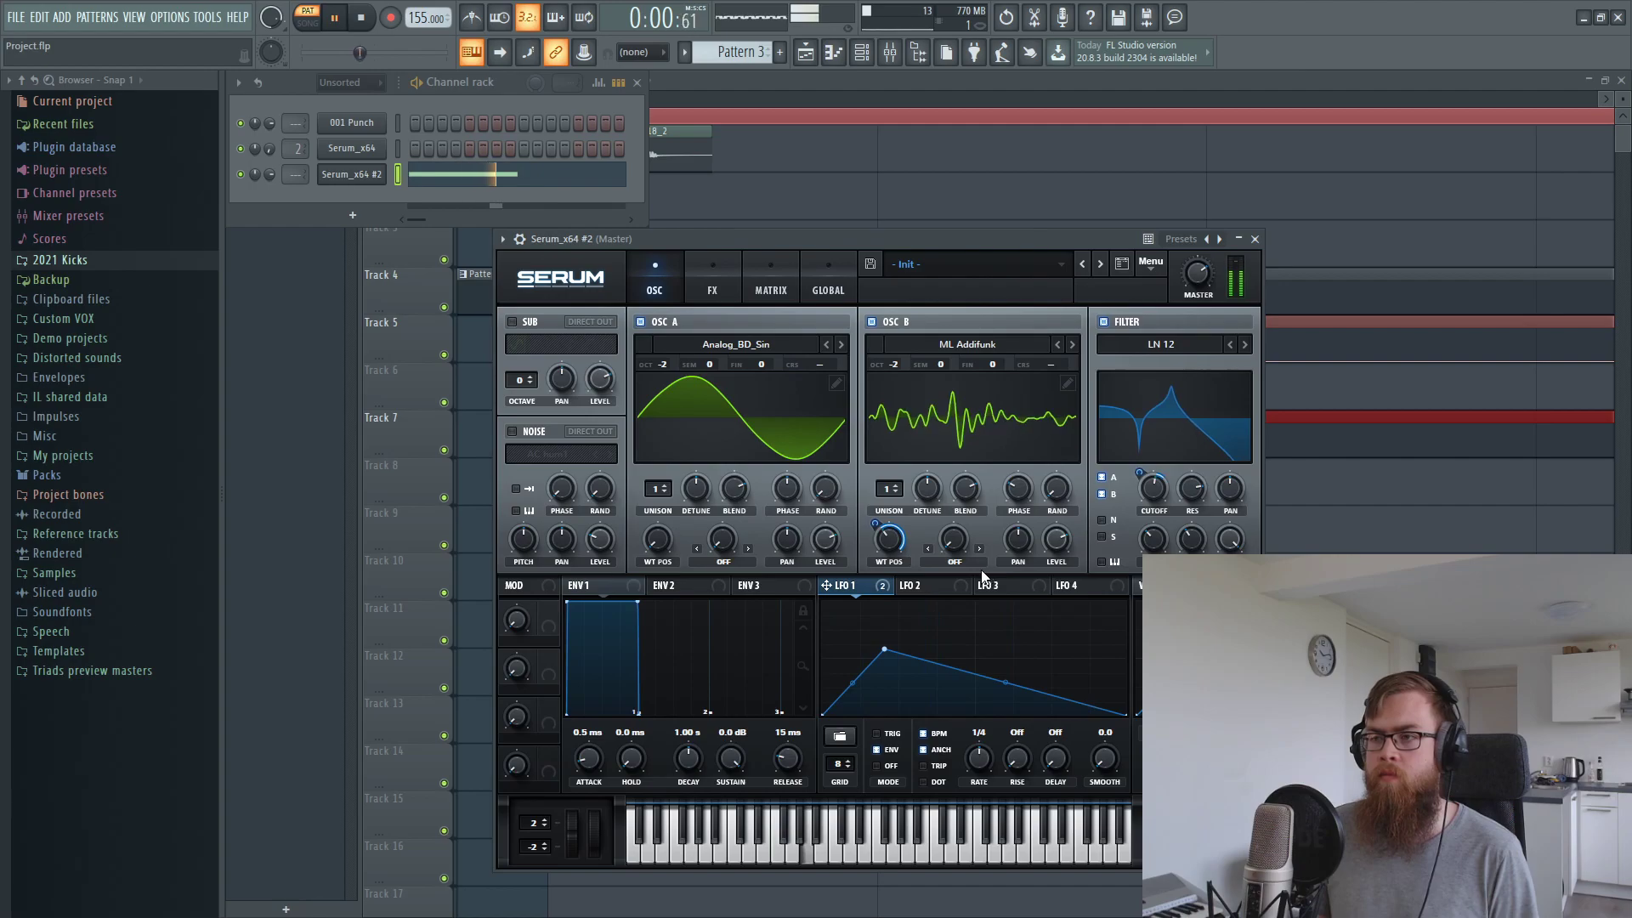
{"action": "key", "text": "space"}
{"action": "left_click", "coordinate": [857, 220]}
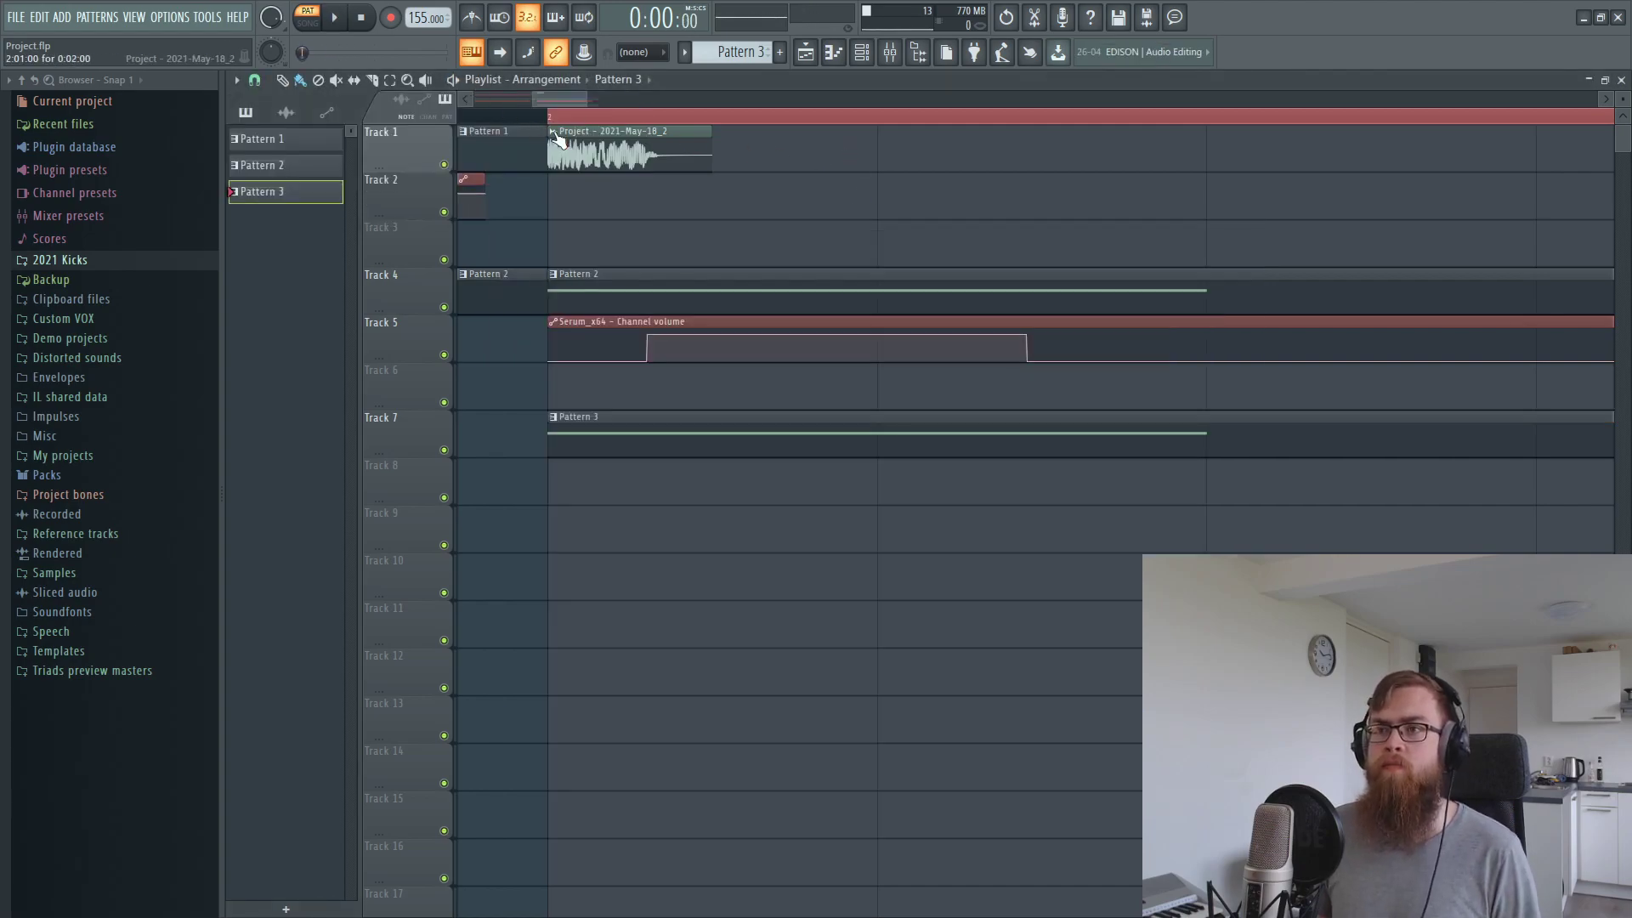
Link the Serum_x64 #2 channel volume to the existing "Serum_x64 - Channel volume" automation clip
{"action": "left_click", "coordinate": [863, 54]}
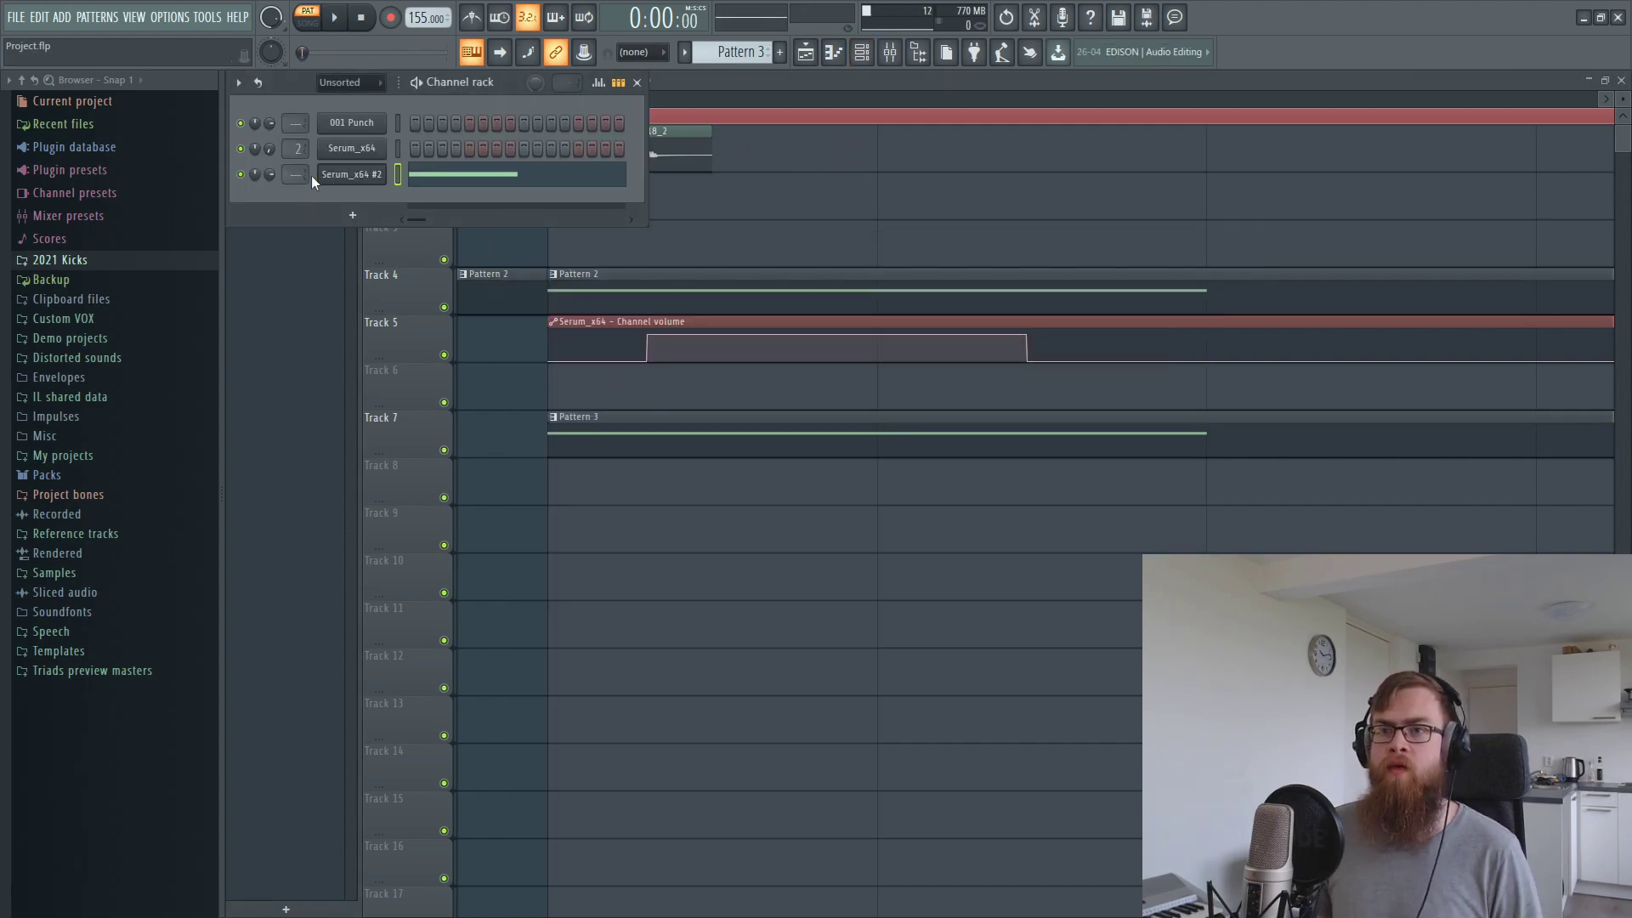
{"action": "right_click", "coordinate": [270, 174]}
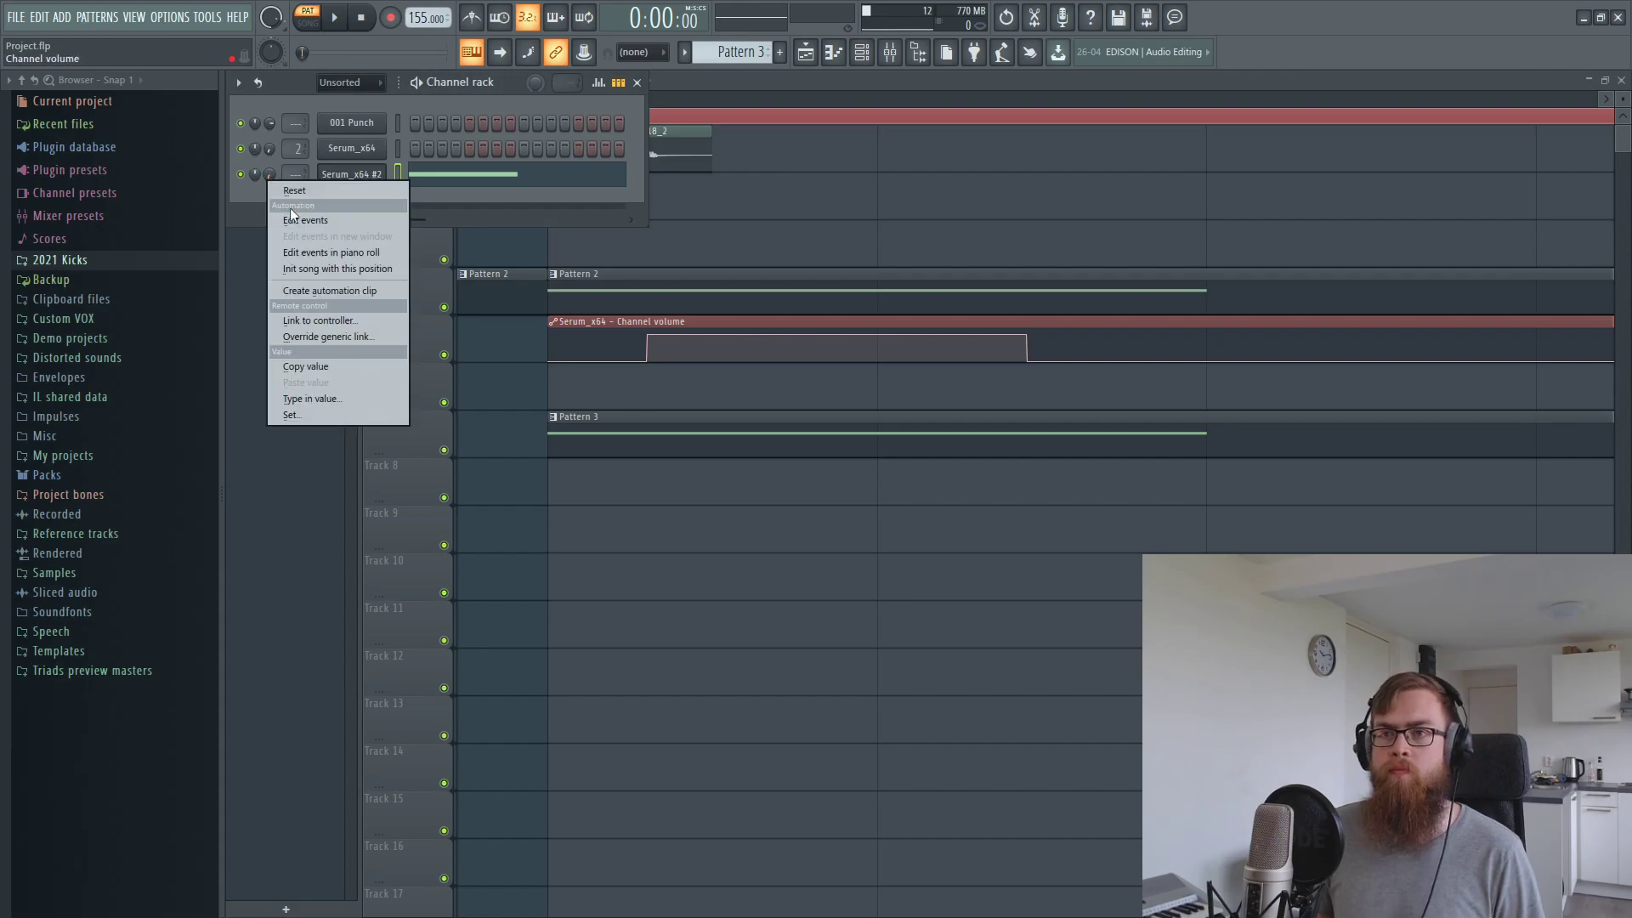
{"action": "left_click", "coordinate": [316, 321]}
{"action": "left_click", "coordinate": [850, 427]}
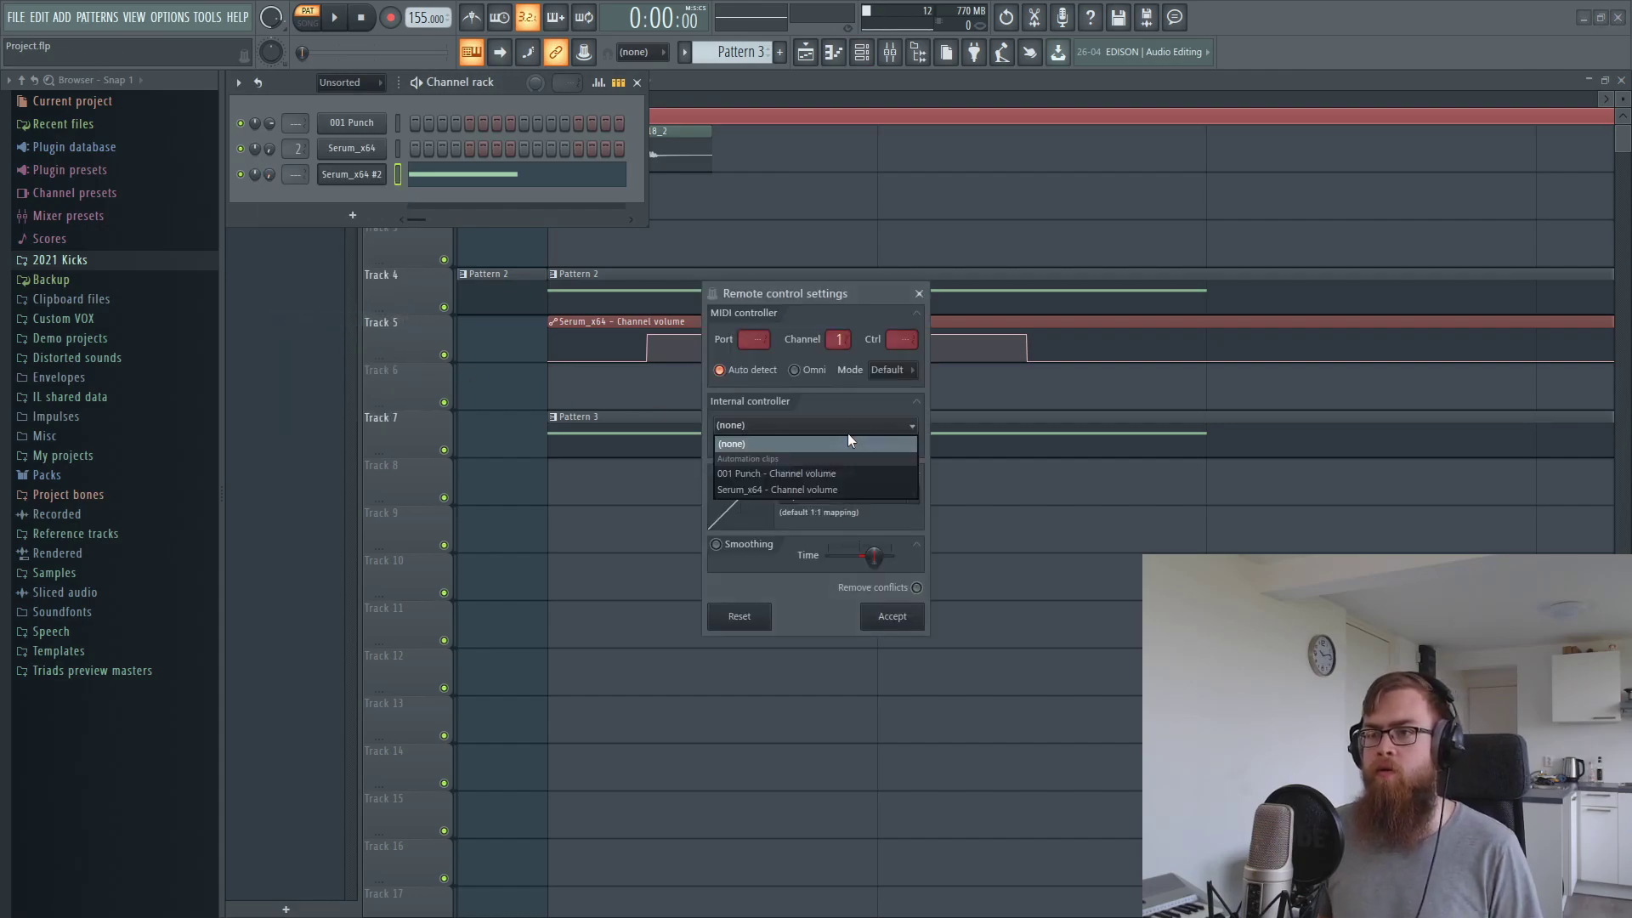
{"action": "left_click", "coordinate": [839, 490]}
{"action": "left_click", "coordinate": [917, 623]}
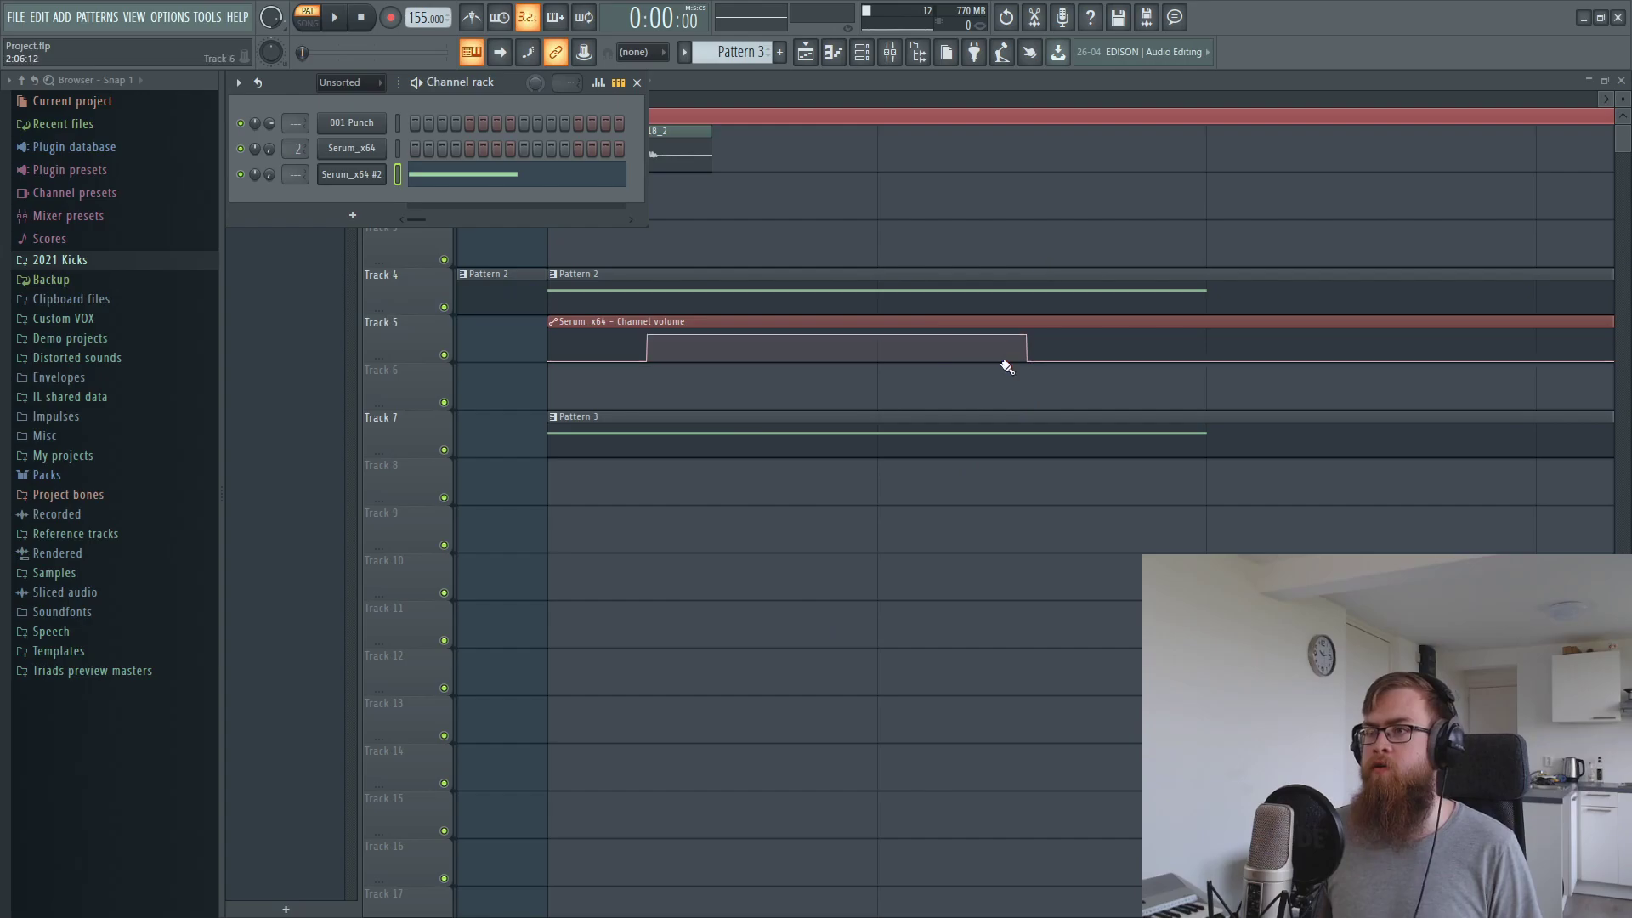
Mute Track 1 in the playlist and set the song playback position at the start of the second Pattern 2 clip
{"action": "left_click", "coordinate": [1038, 340]}
{"action": "left_click", "coordinate": [444, 164]}
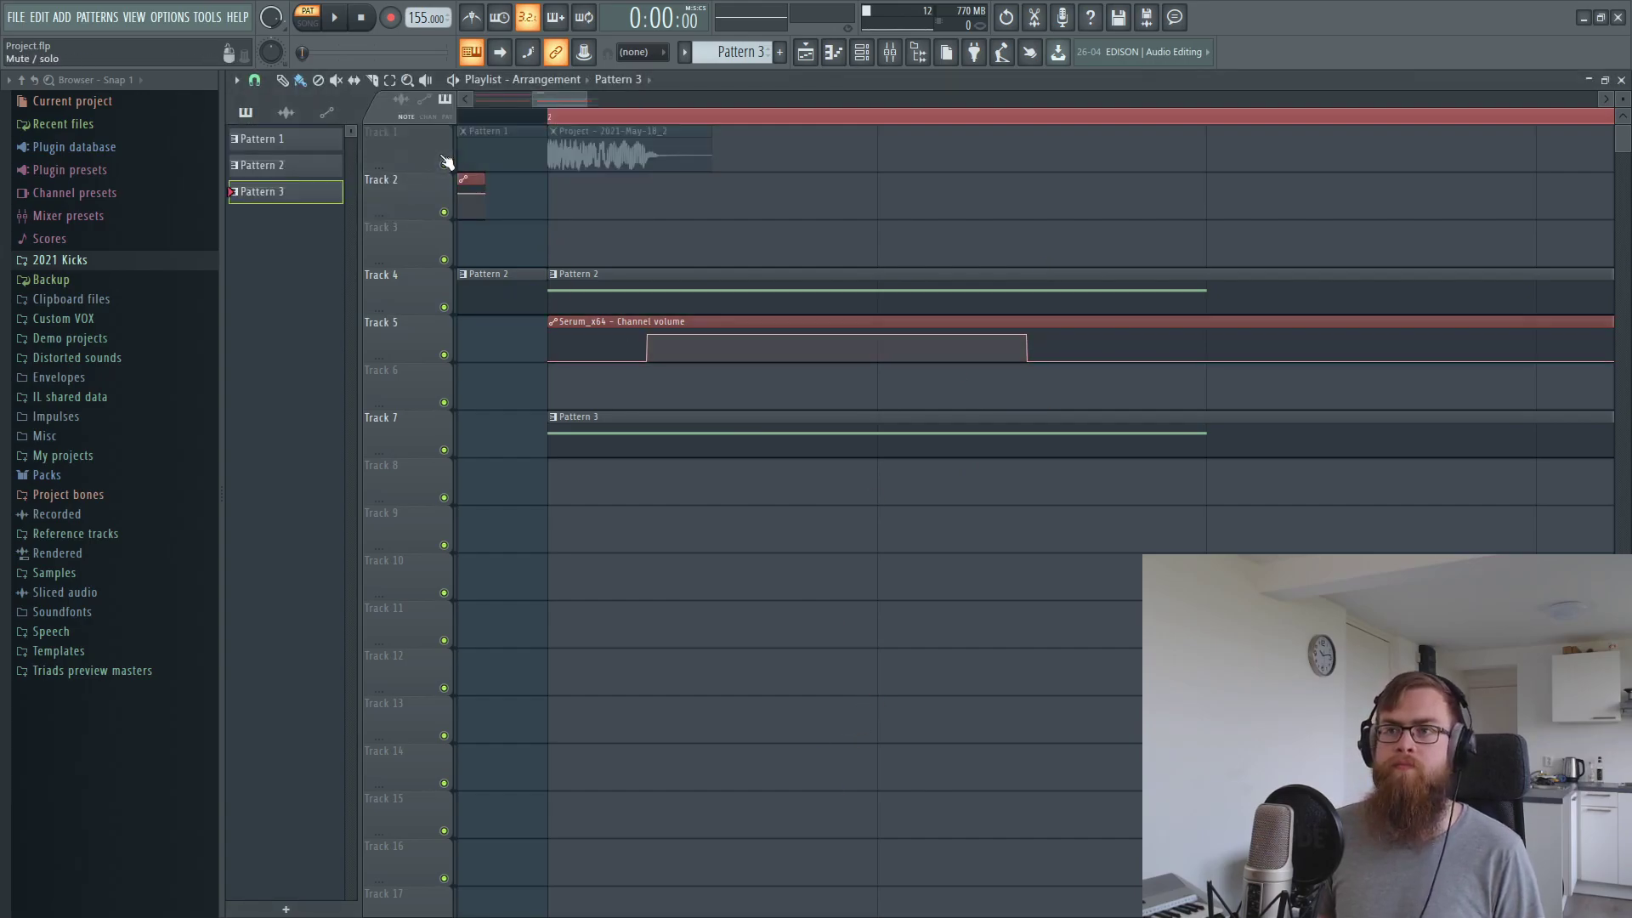
{"action": "left_click", "coordinate": [537, 120]}
Route Serum_x64 #2 to mixer track 3 and lower that track's fader
{"action": "left_click", "coordinate": [861, 51]}
{"action": "left_click", "coordinate": [352, 174]}
{"action": "left_click", "coordinate": [520, 239]}
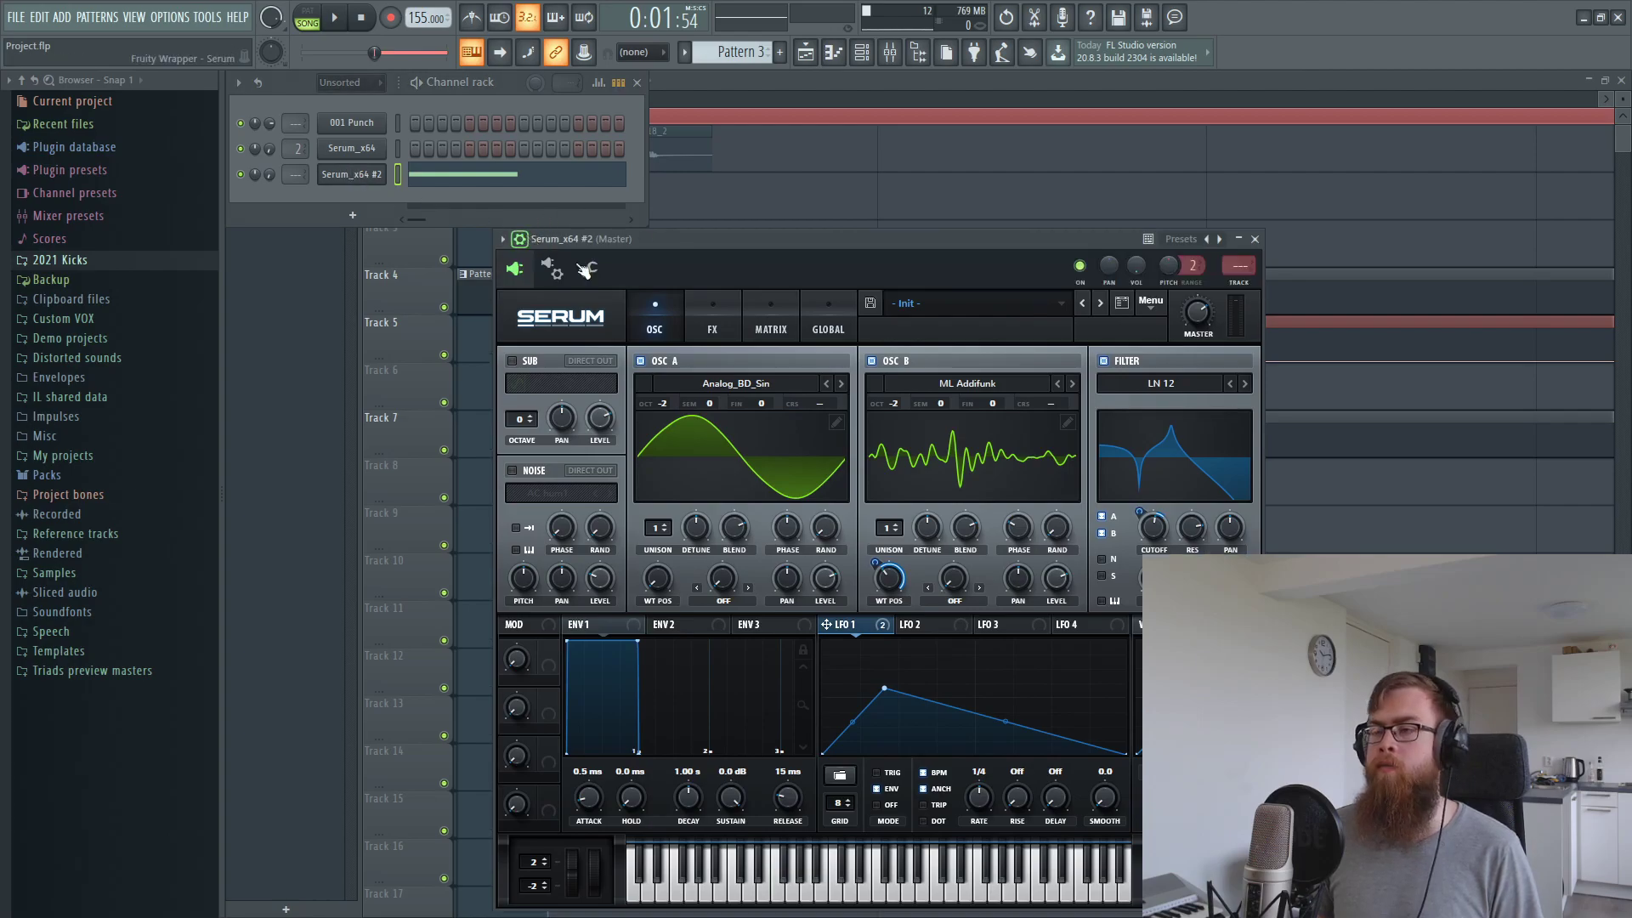
{"action": "double_click", "coordinate": [1235, 273]}
{"action": "left_click_drag", "start_coordinate": [403, 541], "coordinate": [404, 667]}
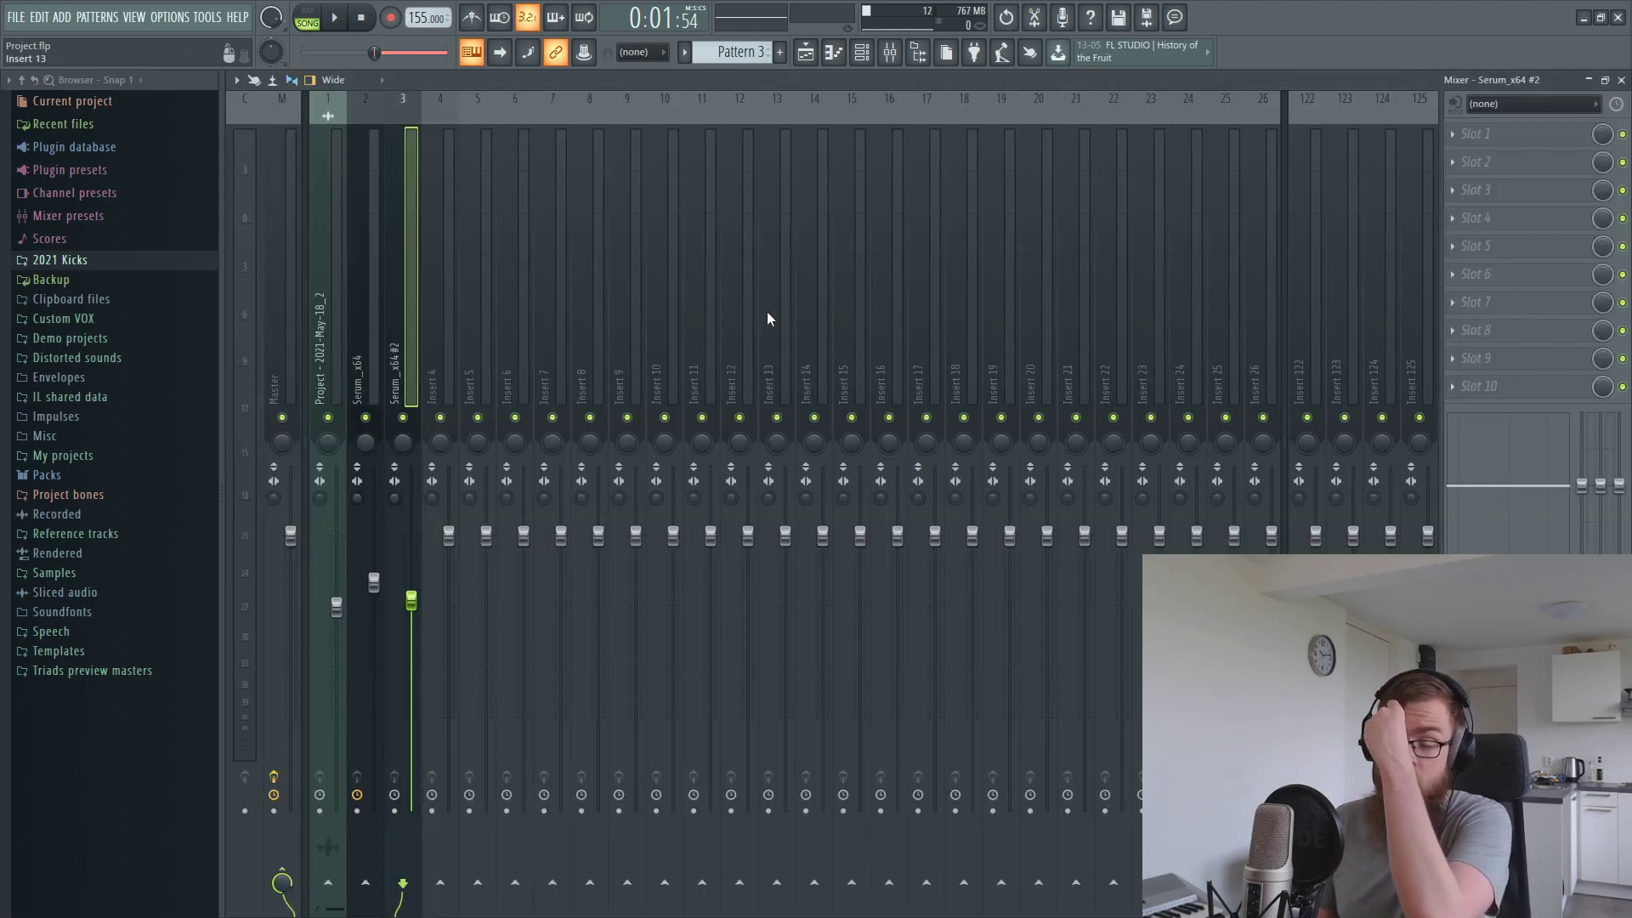
Play the arrangement from the playlist in song mode and raise the Serum_x64 #2 mixer fader slightly
{"action": "left_click", "coordinate": [802, 61]}
{"action": "key", "text": "space"}
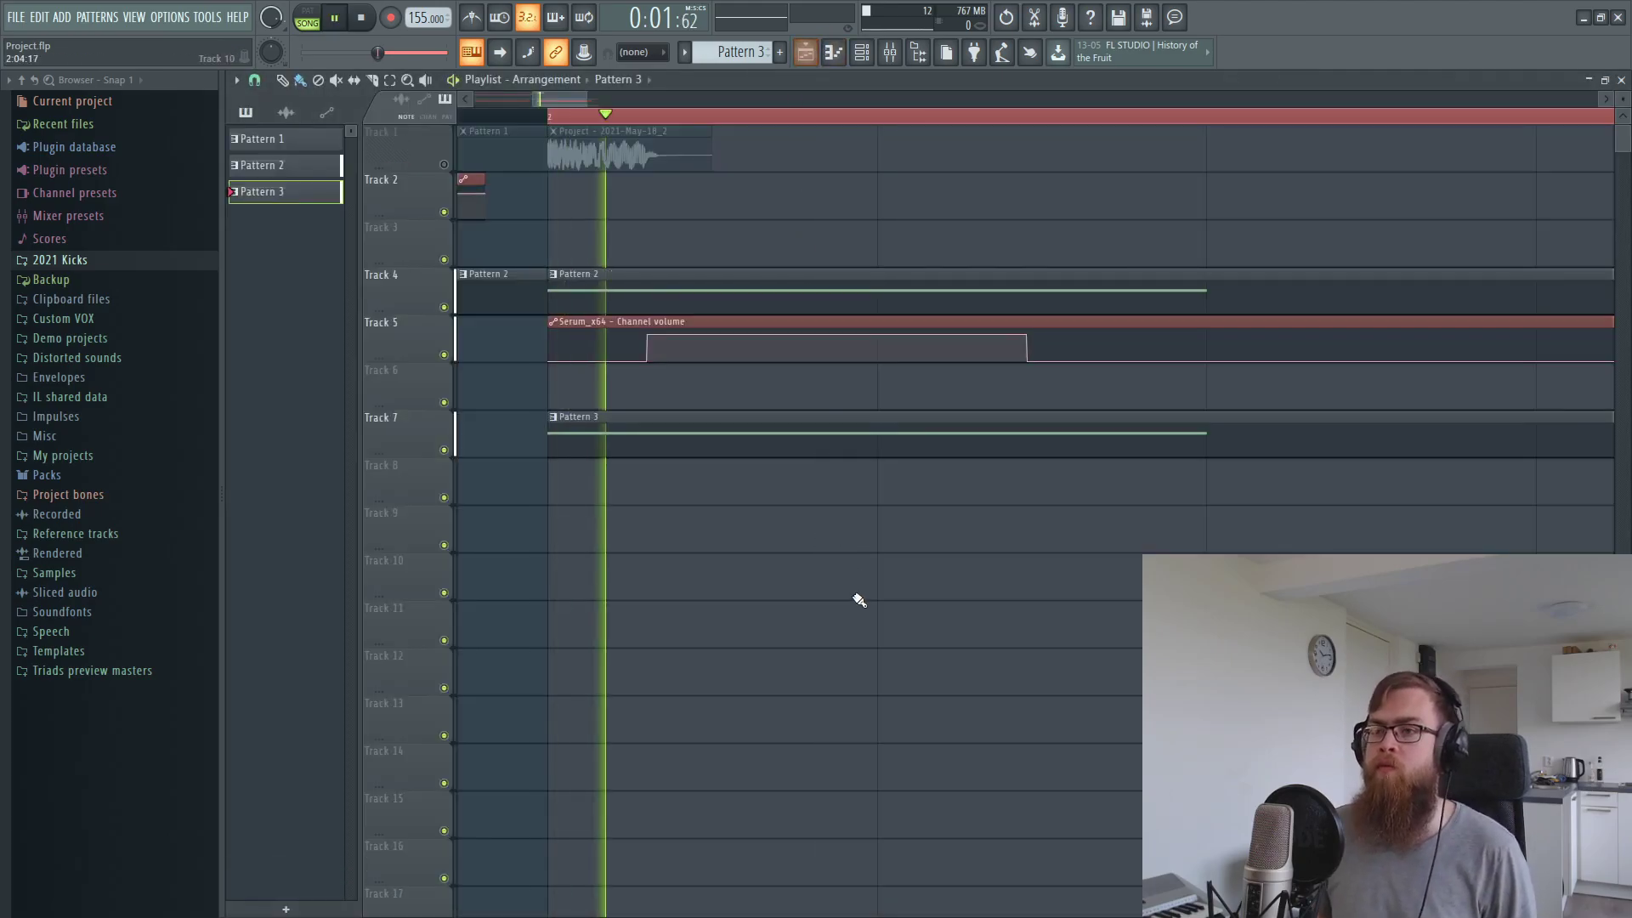
{"action": "key", "text": "space"}
{"action": "key", "text": "space"}
{"action": "key", "text": "space"}
{"action": "key", "text": "space"}
{"action": "left_click", "coordinate": [863, 57]}
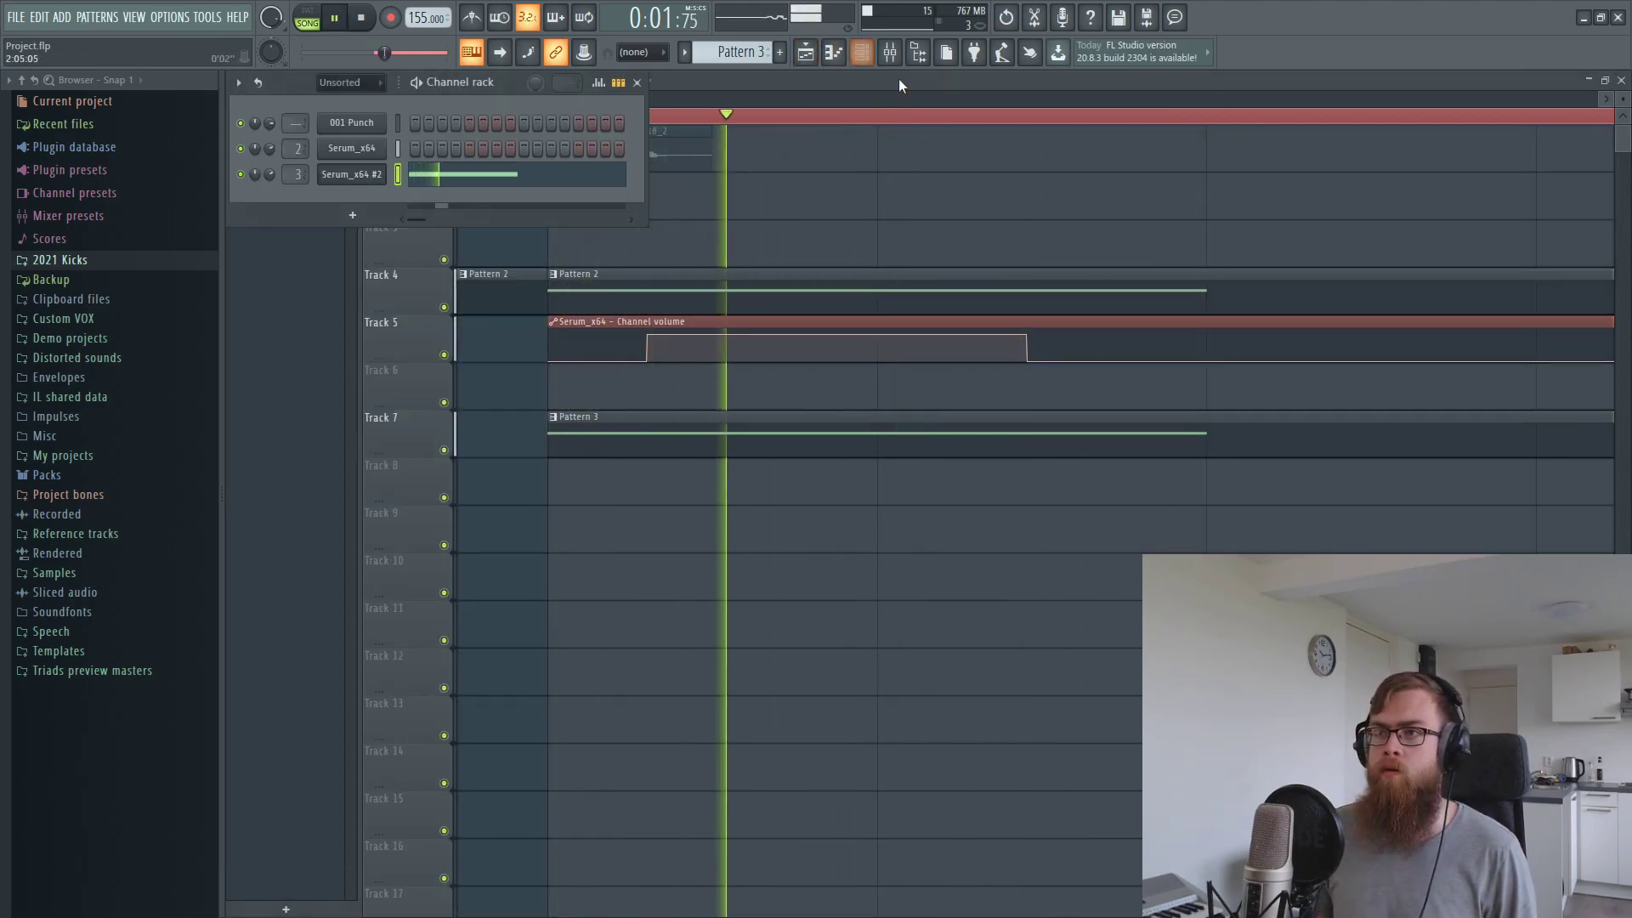
{"action": "left_click", "coordinate": [890, 56]}
{"action": "key", "text": "space"}
{"action": "key", "text": "space"}
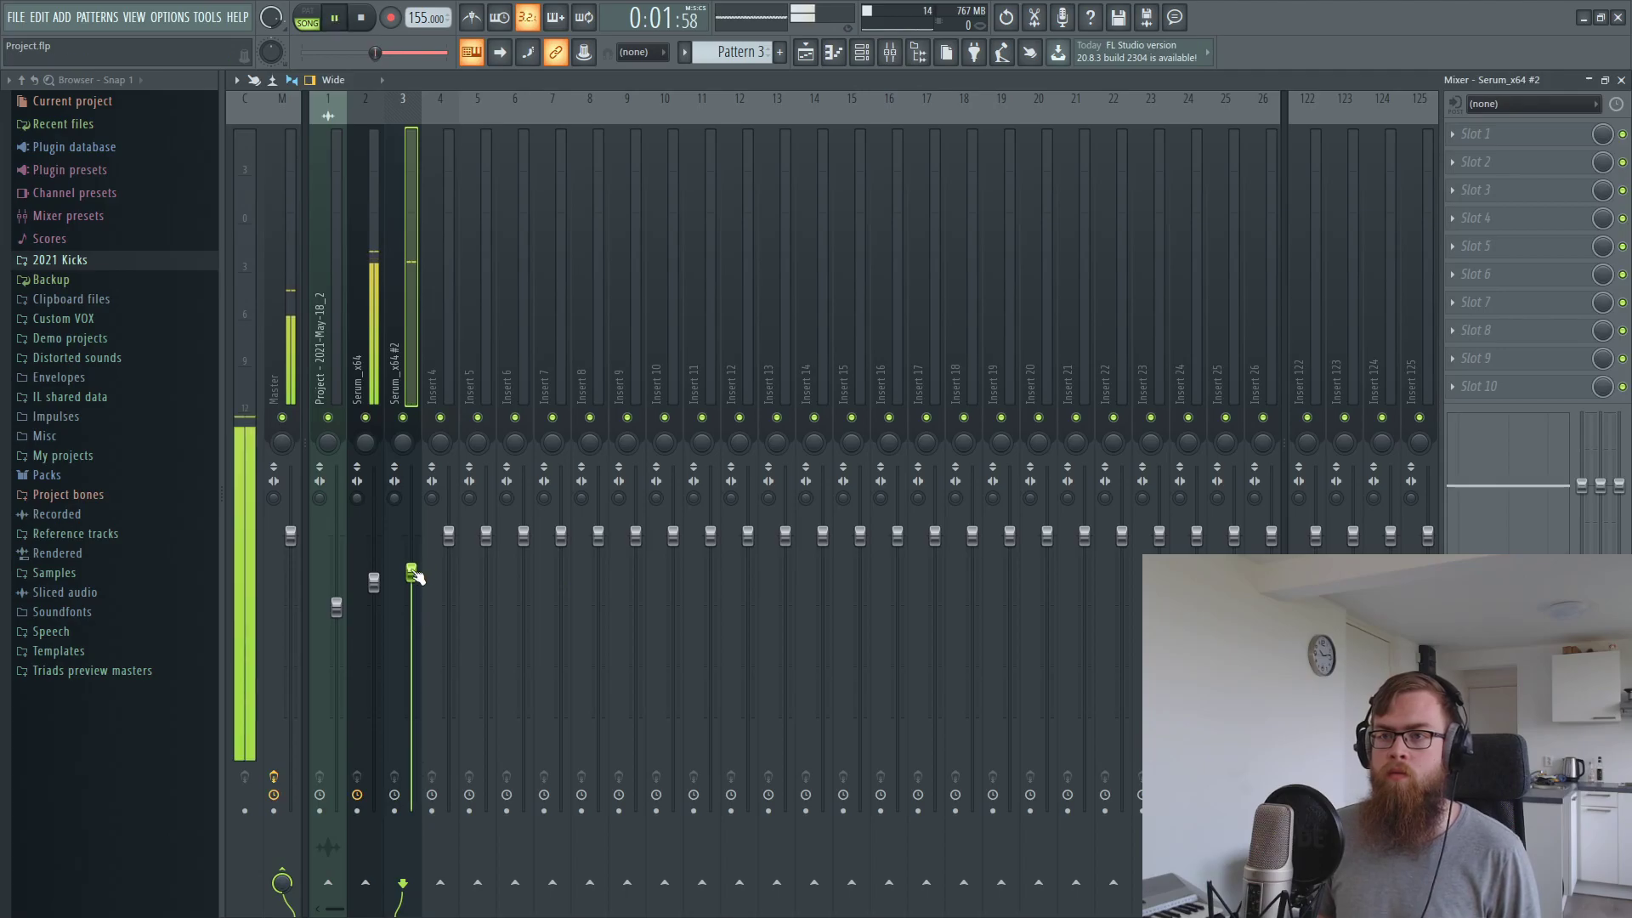
Check the Serum_x64 #2 patch during playback and set its mixer fader to 94% (-1.4 dB)
{"action": "left_click", "coordinate": [803, 54]}
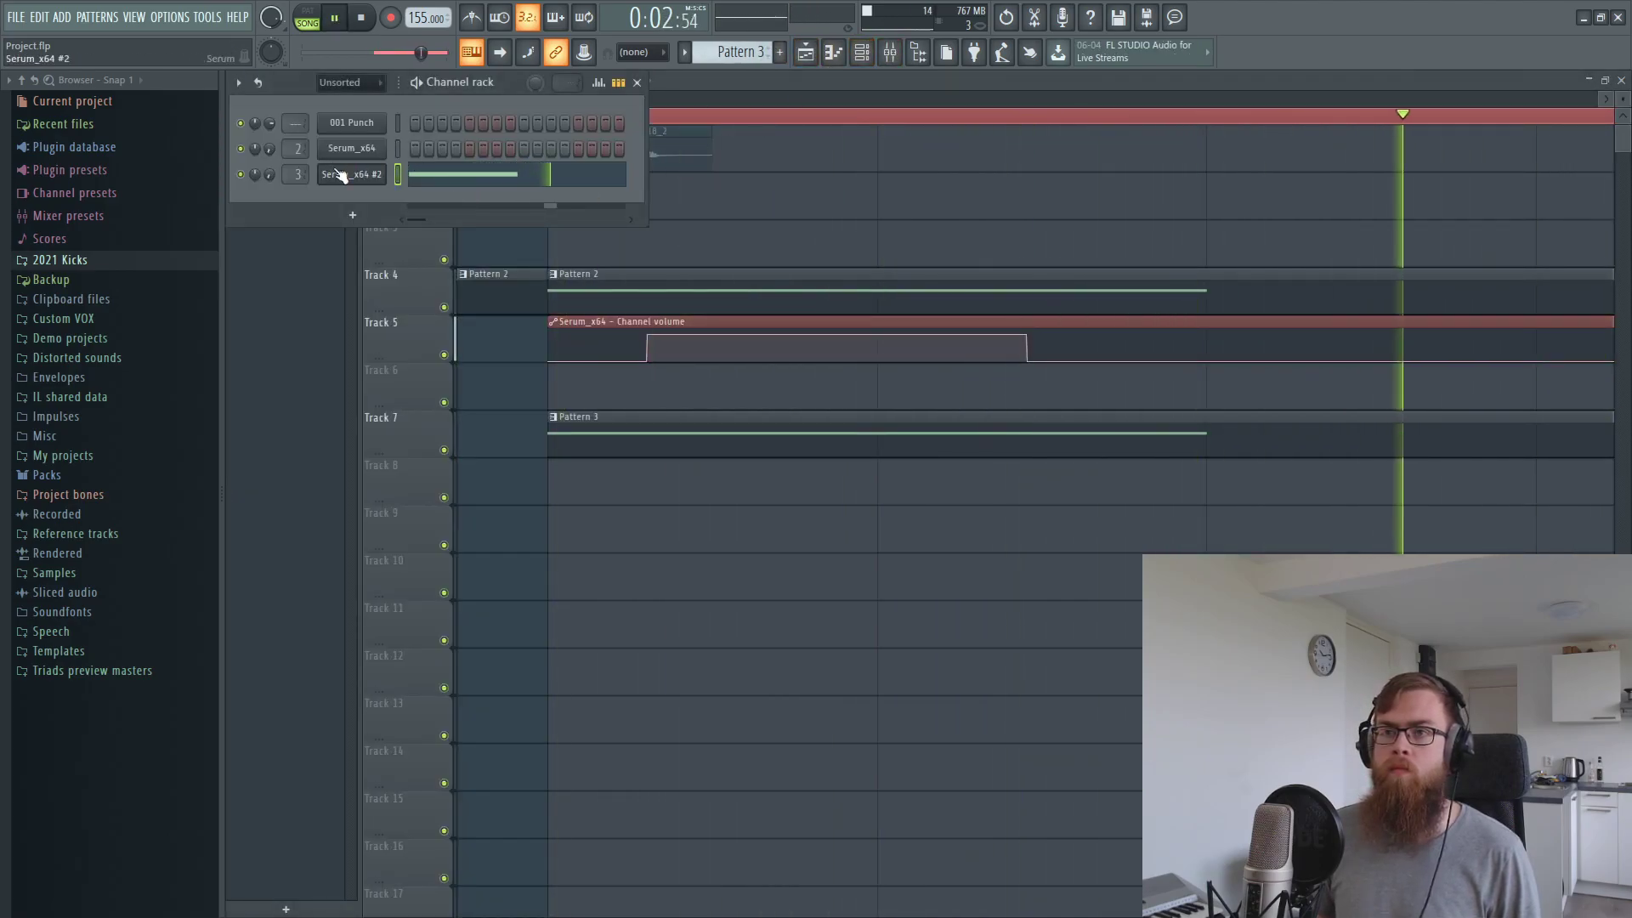
{"action": "left_click", "coordinate": [351, 174]}
{"action": "left_click_drag", "start_coordinate": [900, 246], "coordinate": [927, 178]}
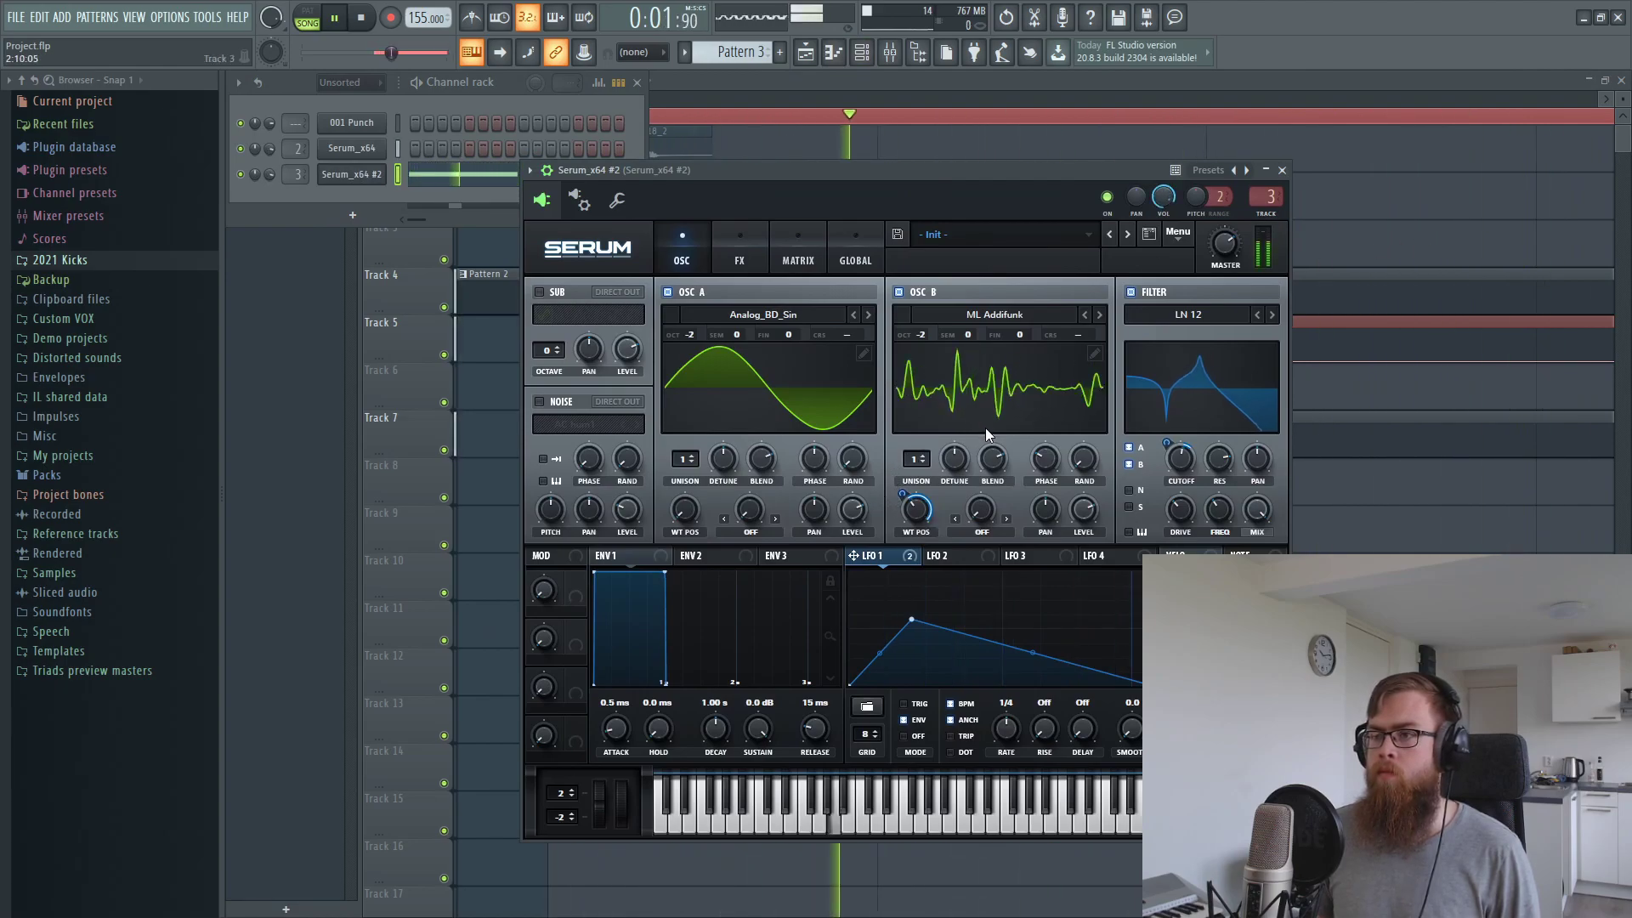
{"action": "left_click", "coordinate": [890, 52]}
{"action": "left_click_drag", "start_coordinate": [412, 571], "coordinate": [411, 547]}
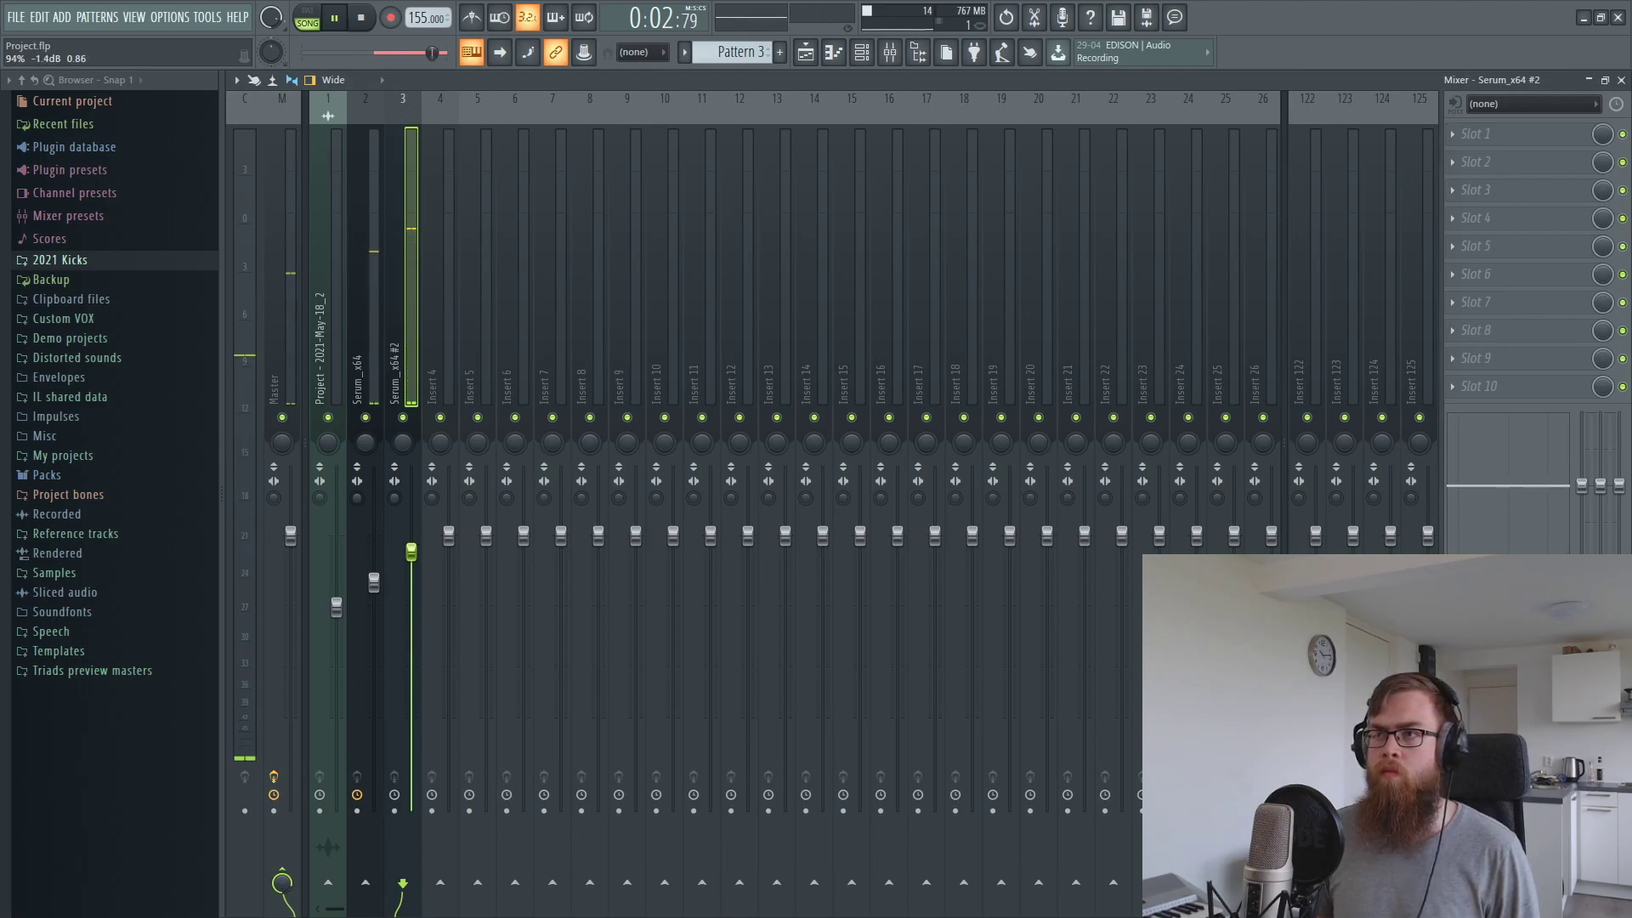
Compare the two Serum layers by toggling the mutes of mixer tracks 3 and 2 during playback
{"action": "left_click", "coordinate": [404, 418]}
{"action": "left_click", "coordinate": [406, 419]}
{"action": "left_click", "coordinate": [365, 417]}
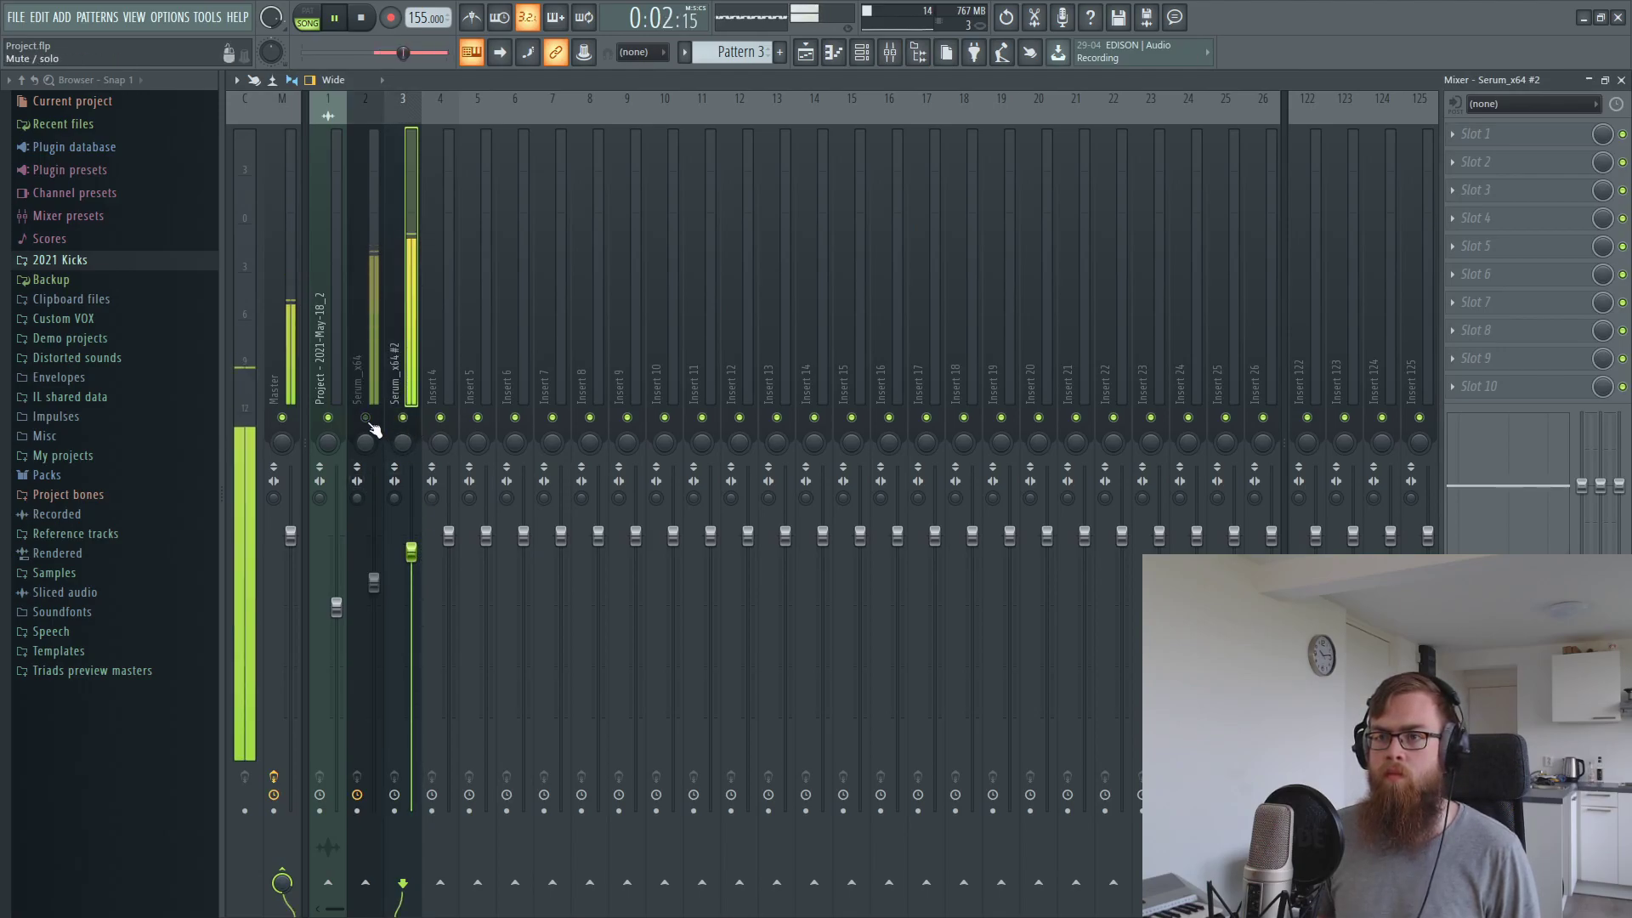
Reopen the Serum_x64 #2 patch and reposition its window to show the full synth
{"action": "left_click", "coordinate": [870, 62]}
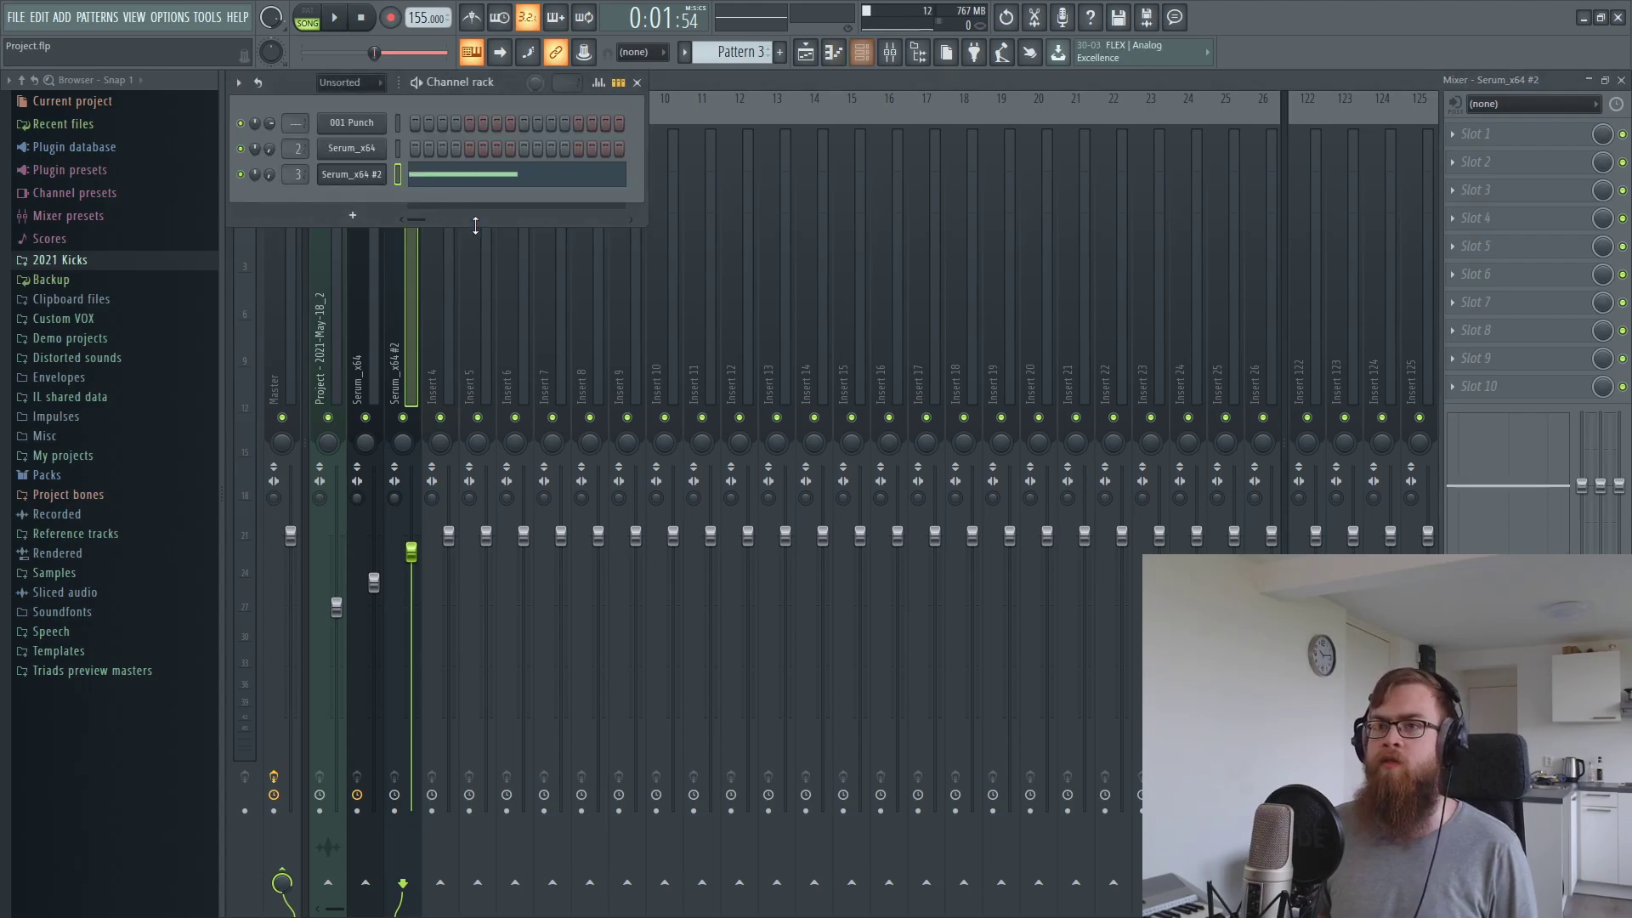
{"action": "left_click", "coordinate": [379, 175]}
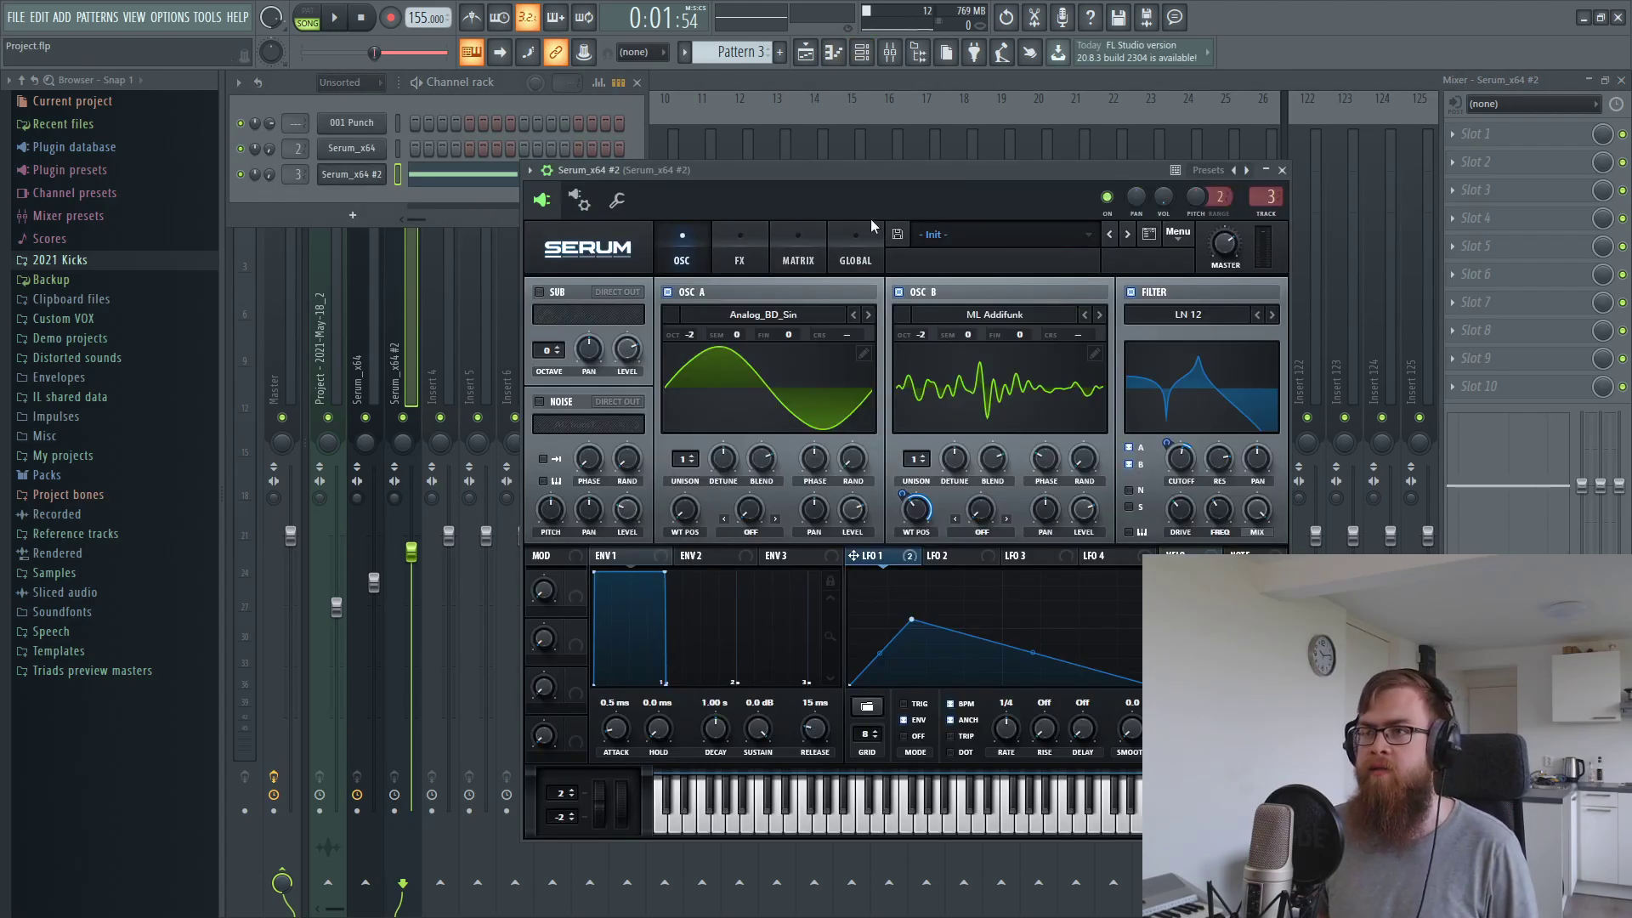
{"action": "left_click_drag", "start_coordinate": [852, 172], "coordinate": [751, 227]}
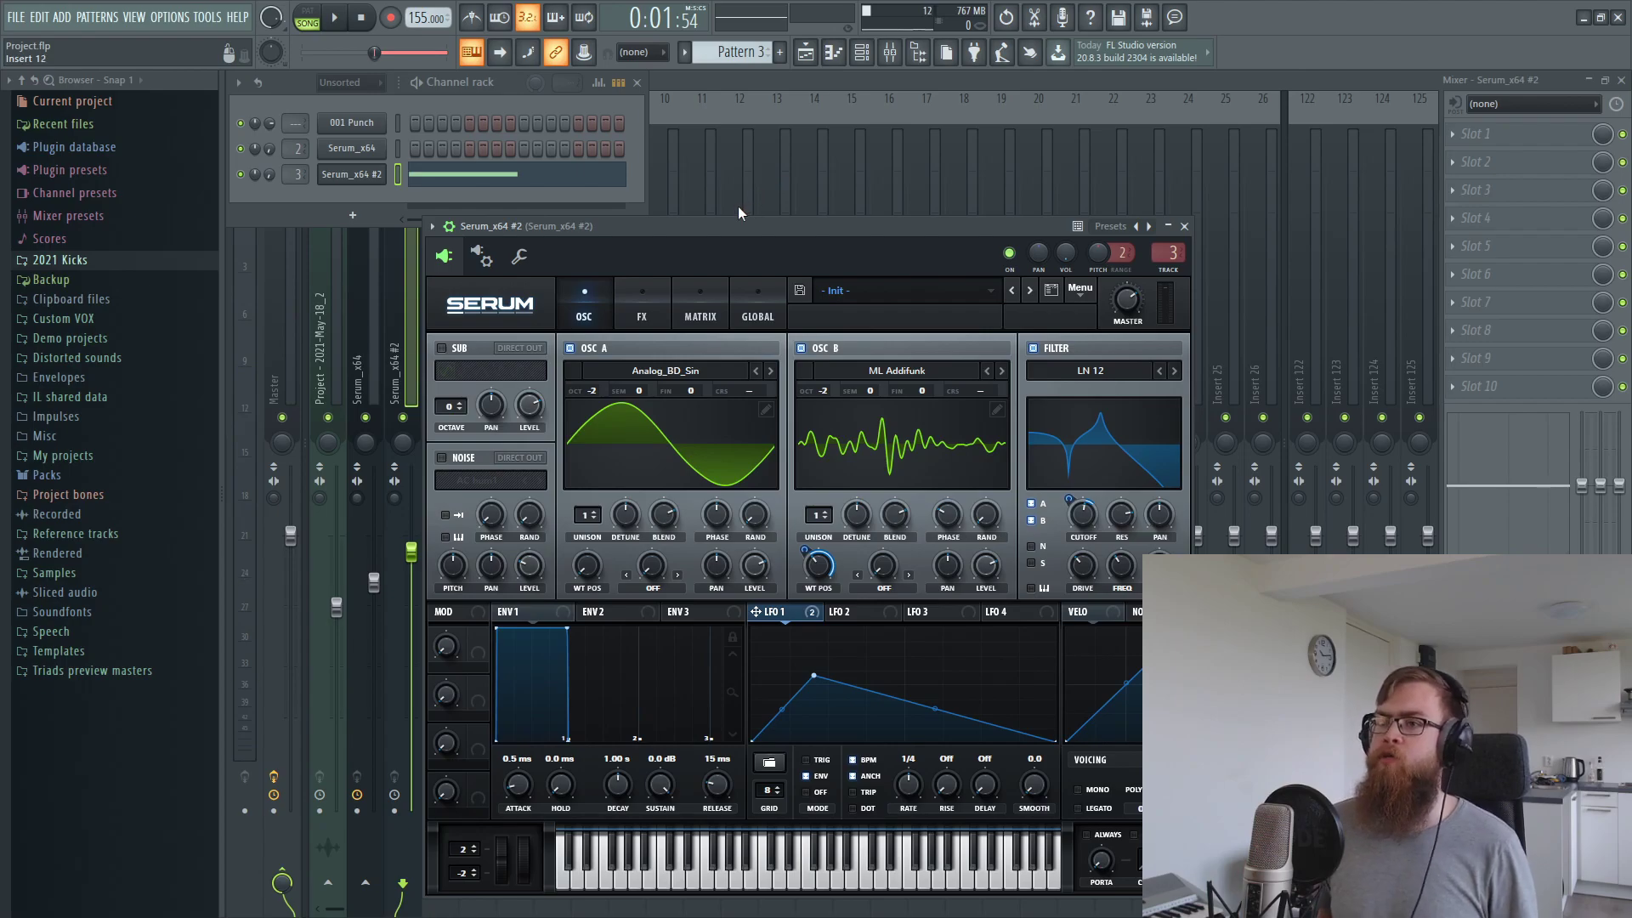
Mute Track 4 in the playlist and play the arrangement to hear Pattern 3 without the first Serum layer
{"action": "left_click", "coordinate": [349, 341]}
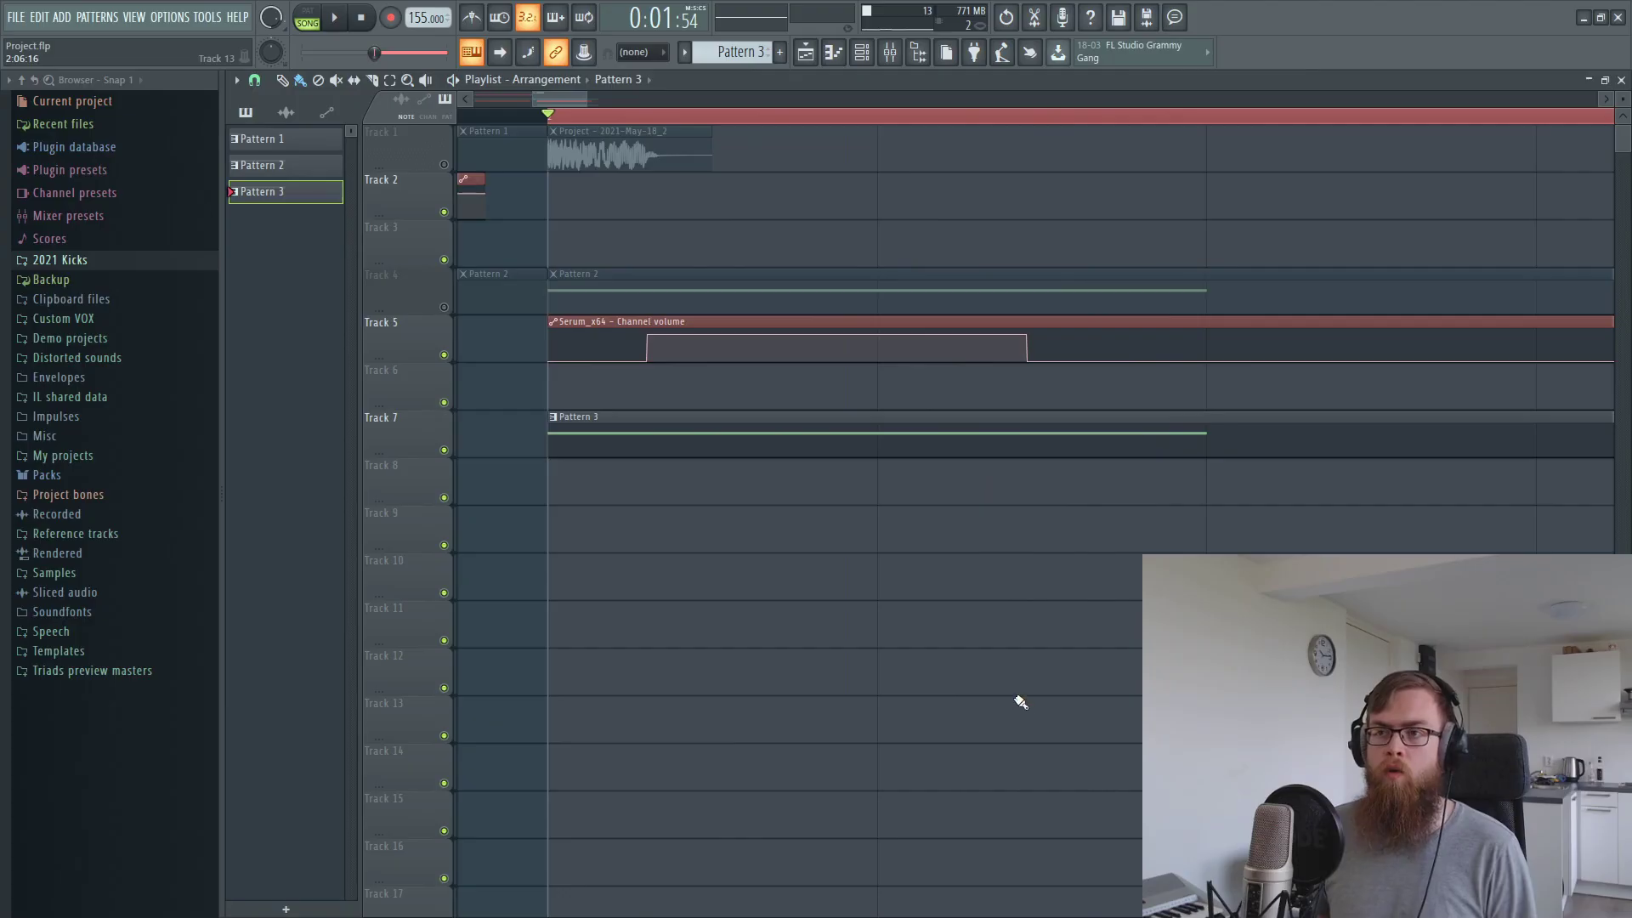
{"action": "key", "text": "space"}
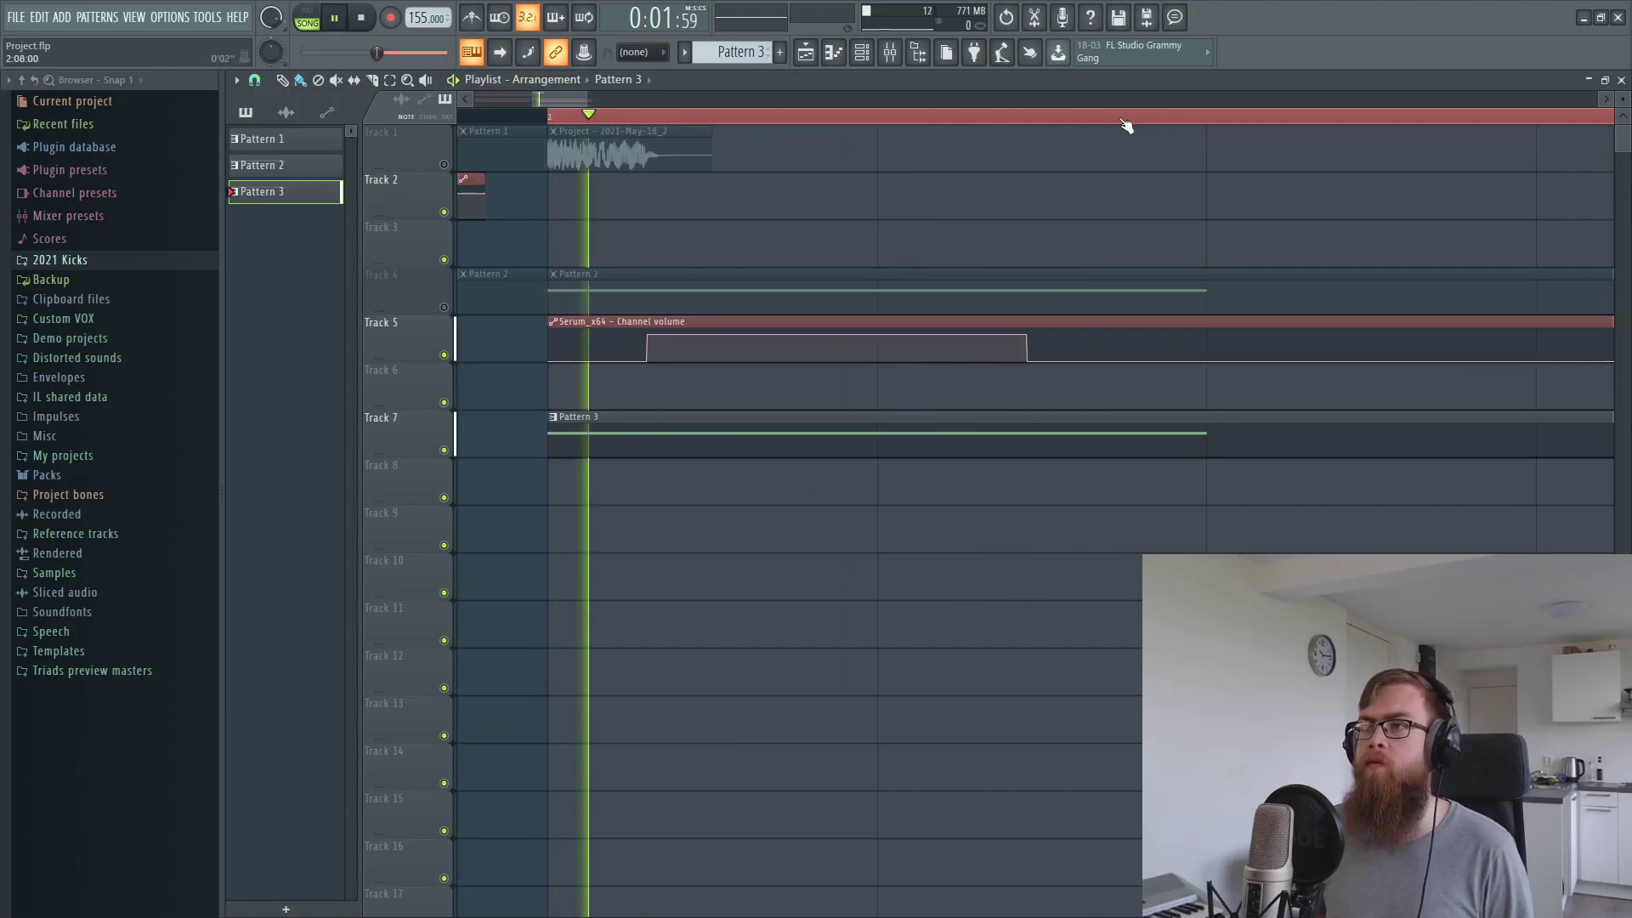
{"action": "key", "text": "space"}
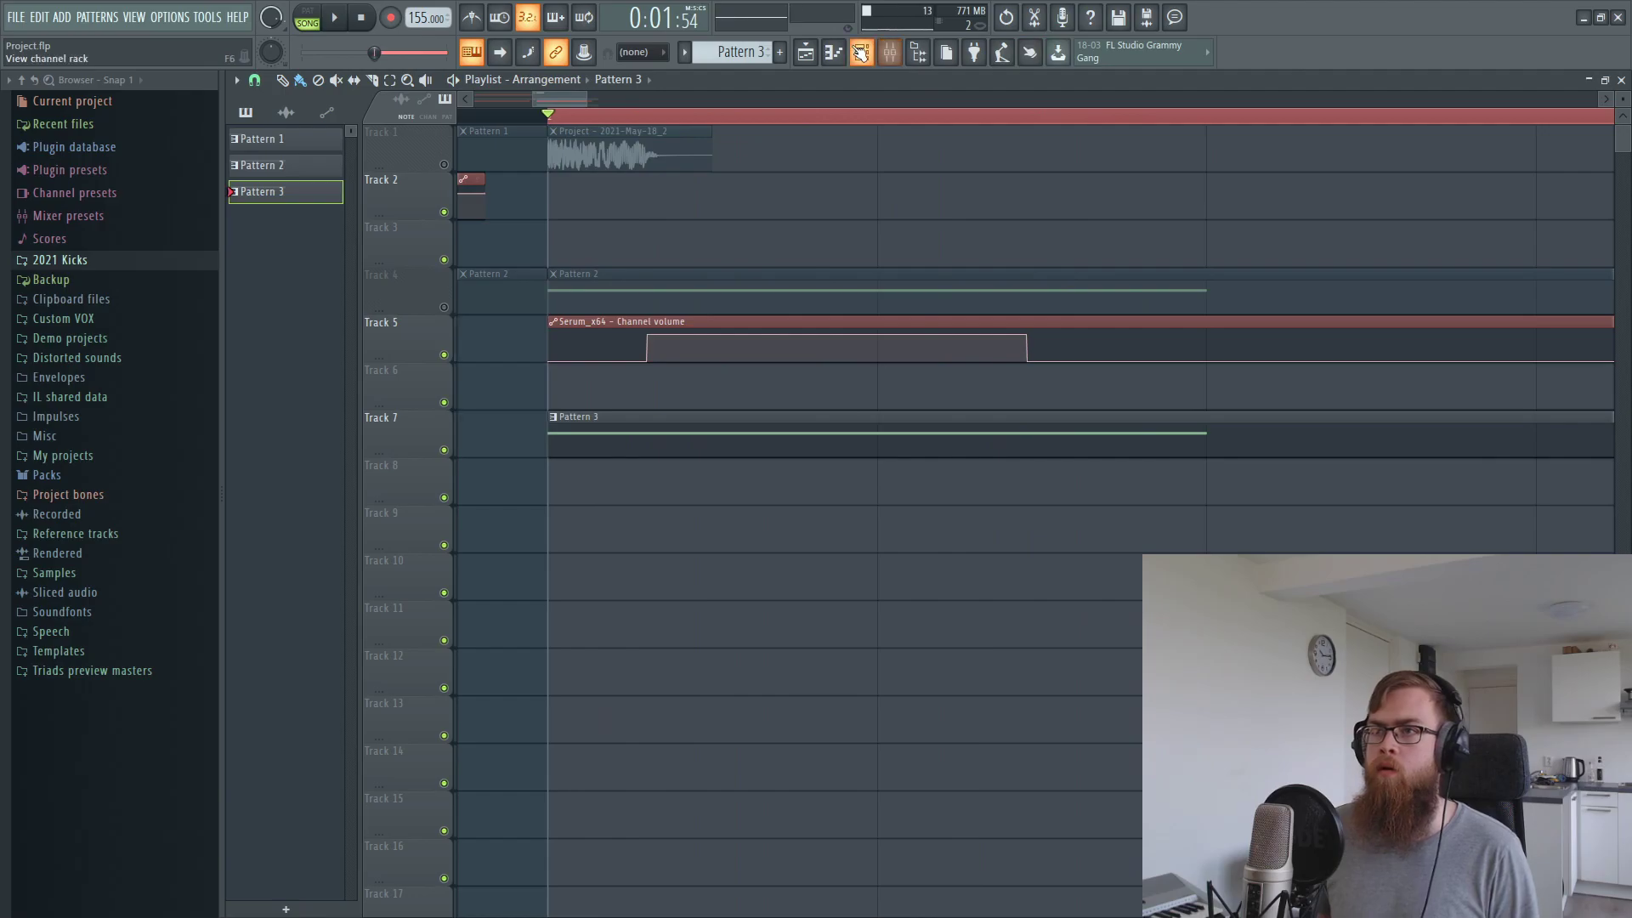
Examine the filter cutoff settings in Serum_x64 #2 and audition Pattern 3 in the playlist again
{"action": "left_click", "coordinate": [861, 52]}
{"action": "left_click", "coordinate": [353, 177]}
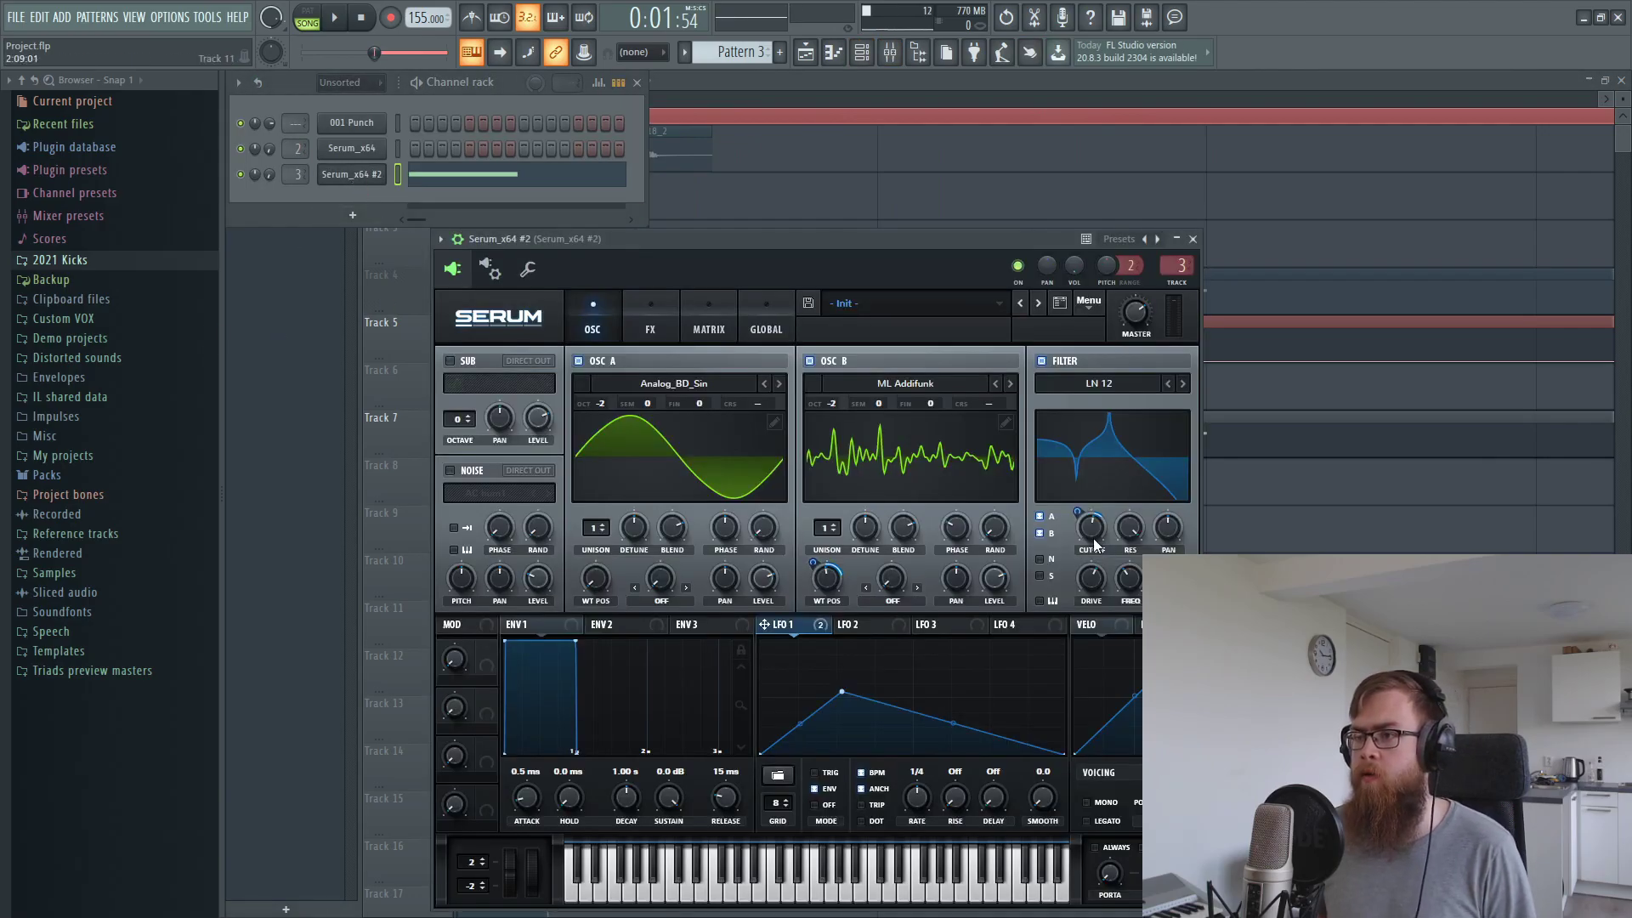
{"action": "right_click", "coordinate": [1217, 539]}
{"action": "key", "text": "space"}
{"action": "key", "text": "space"}
{"action": "key", "text": "space"}
{"action": "key", "text": "space"}
{"action": "key", "text": "space"}
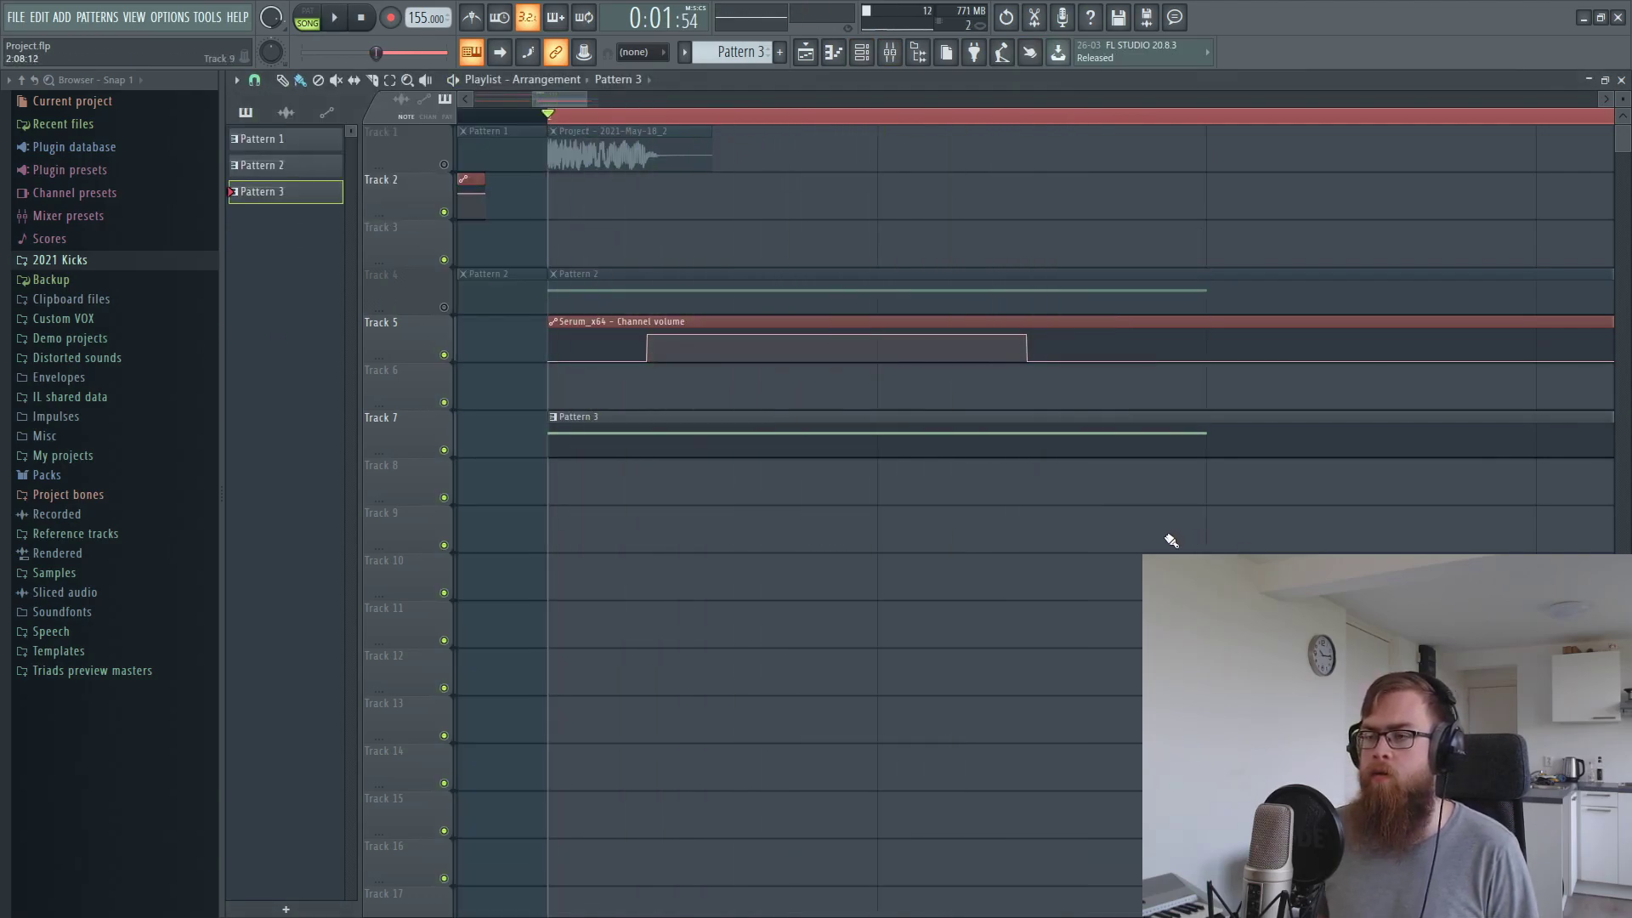
Check the Serum_x64 #2 patch once more and audition Pattern 3 in the arrangement
{"action": "key", "text": "space"}
{"action": "left_click", "coordinate": [861, 53]}
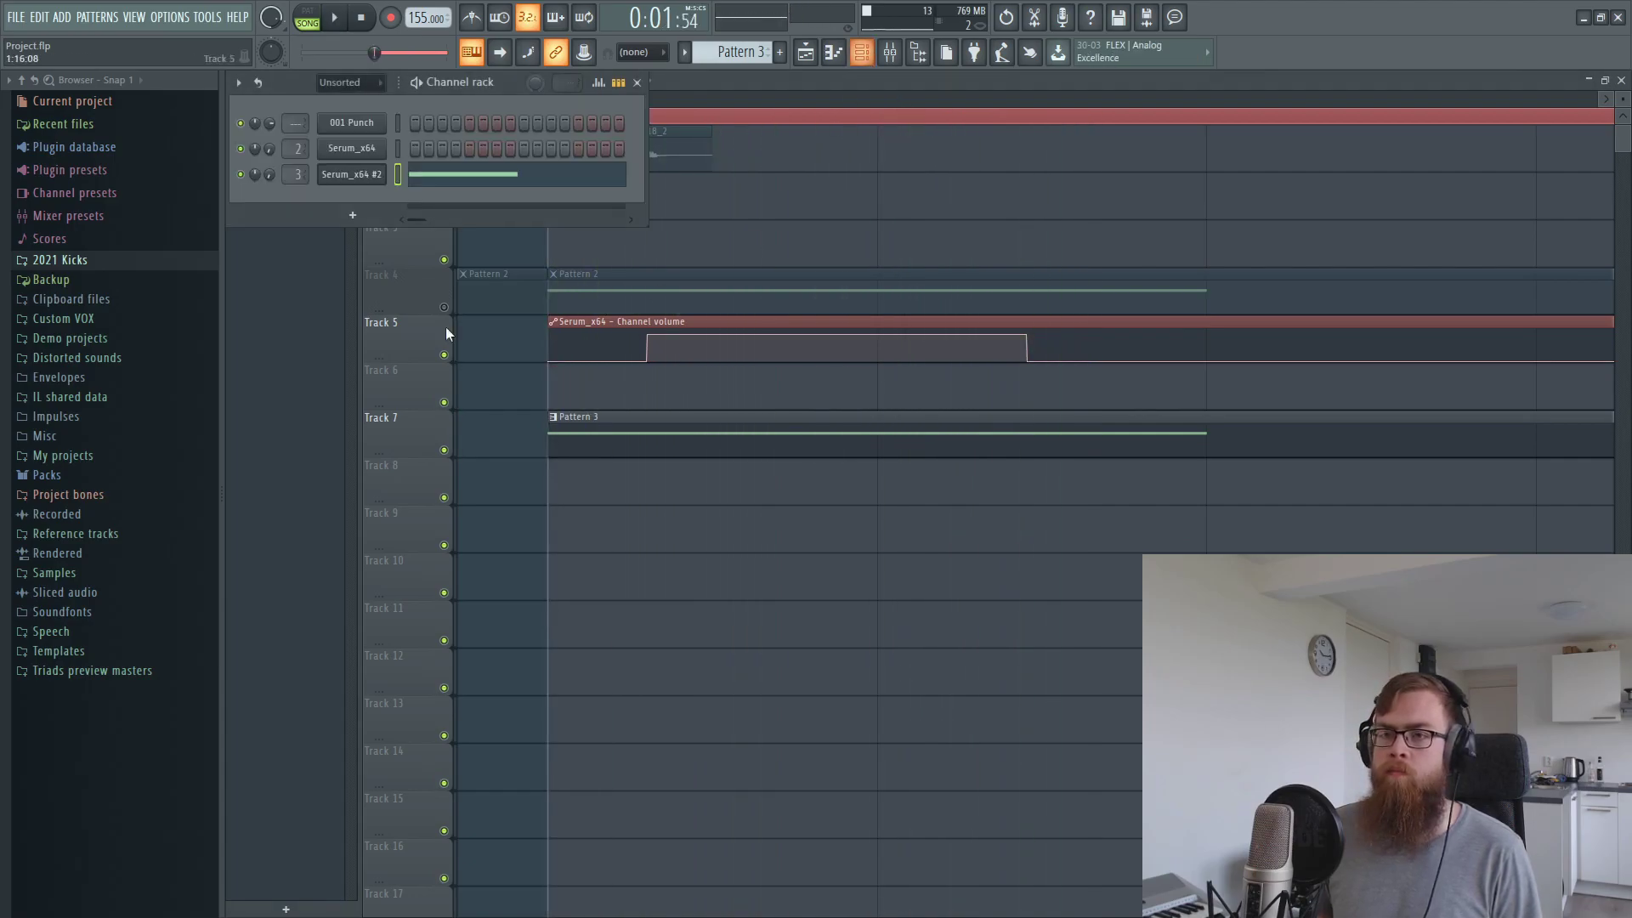
{"action": "left_click", "coordinate": [351, 174]}
{"action": "right_click", "coordinate": [1396, 572]}
{"action": "key", "text": "space"}
{"action": "key", "text": "space"}
{"action": "key", "text": "space"}
{"action": "key", "text": "space"}
{"action": "key", "text": "space"}
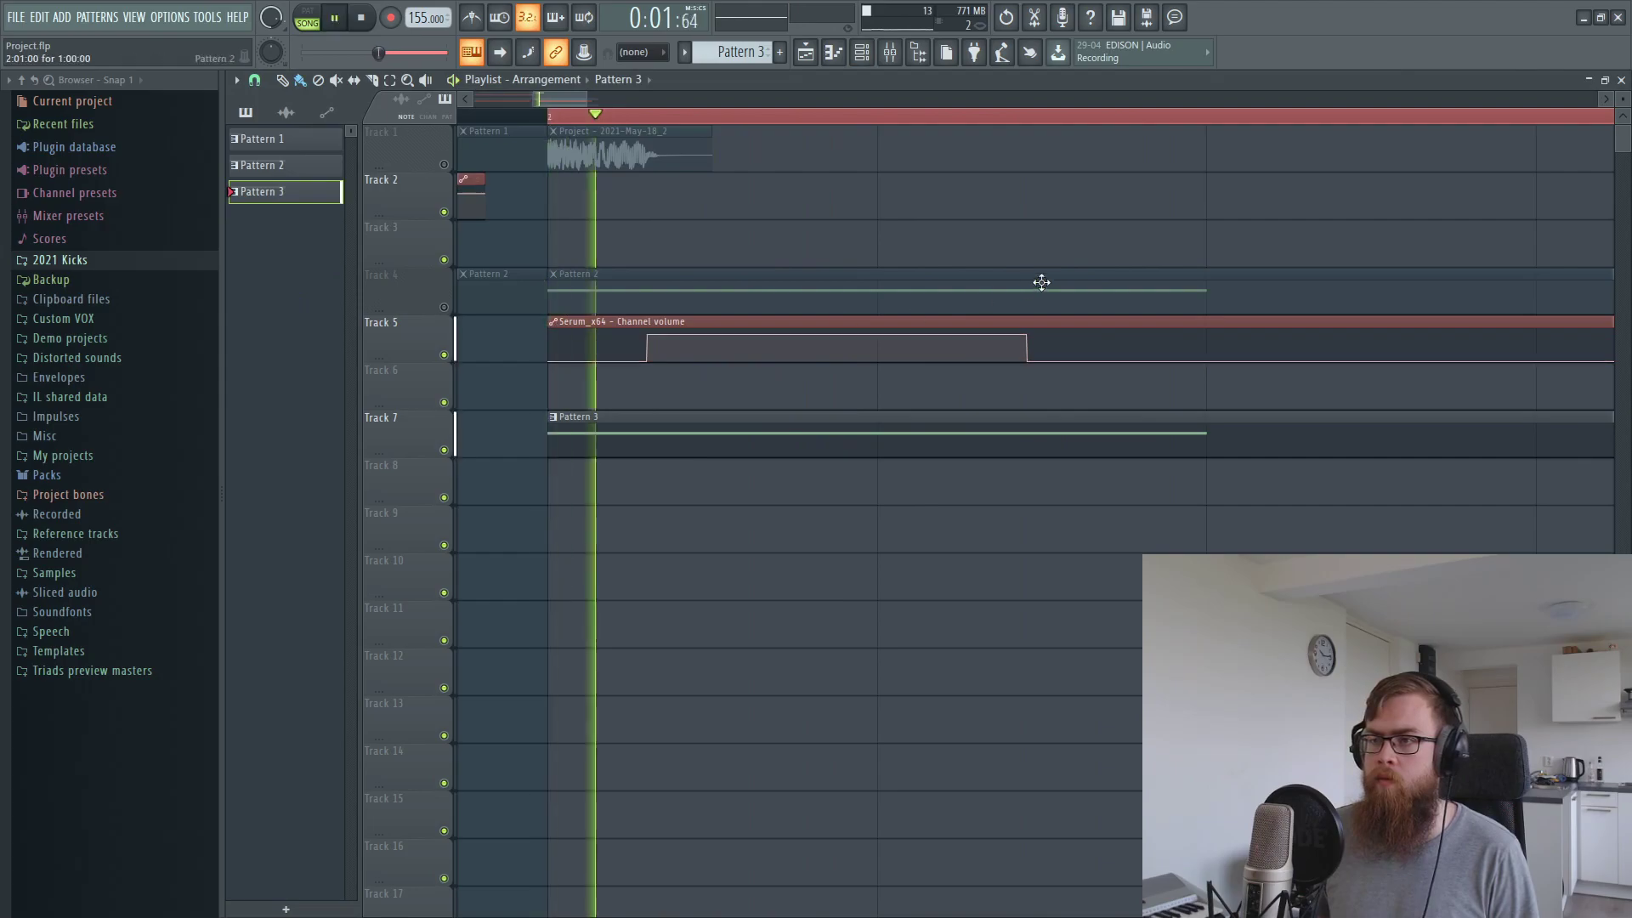
{"action": "key", "text": "space"}
Clear the old sample from Edison on the Master, record the Pattern 3 playback and place the recording on Track 7 in its place
{"action": "left_click", "coordinate": [1034, 18]}
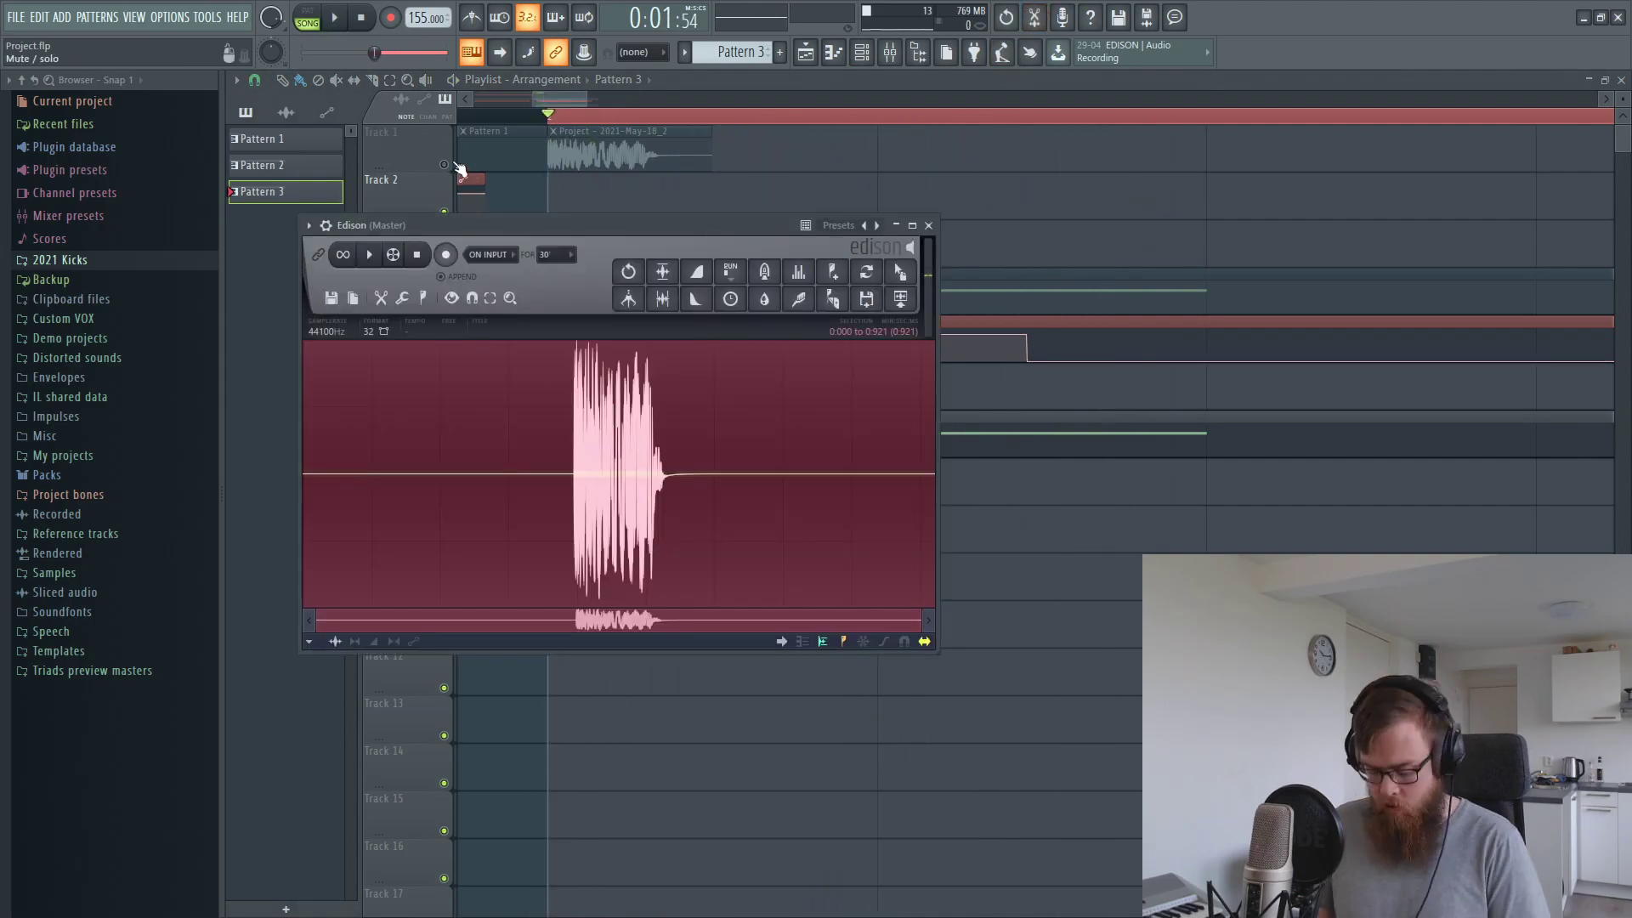
{"action": "key", "text": "Delete"}
{"action": "key", "text": "space"}
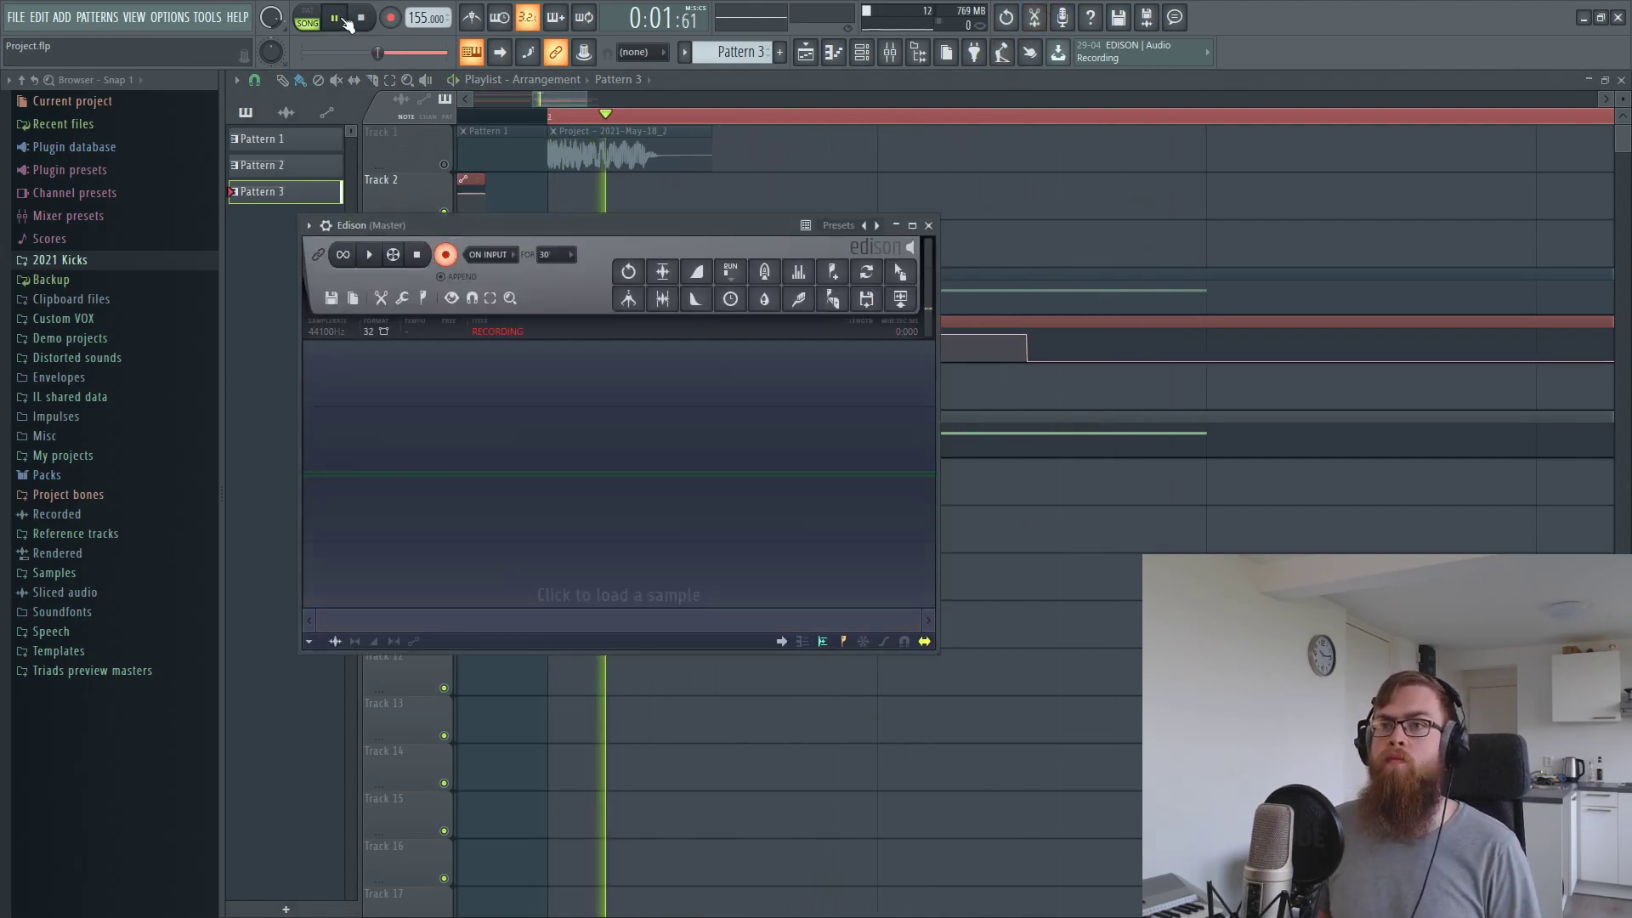
{"action": "left_click_drag", "start_coordinate": [907, 273], "coordinate": [695, 440]}
Trim the silence from the recorded Track 7 sample and set its declicking mode to Generic (bleeding)
{"action": "double_click", "coordinate": [695, 440]}
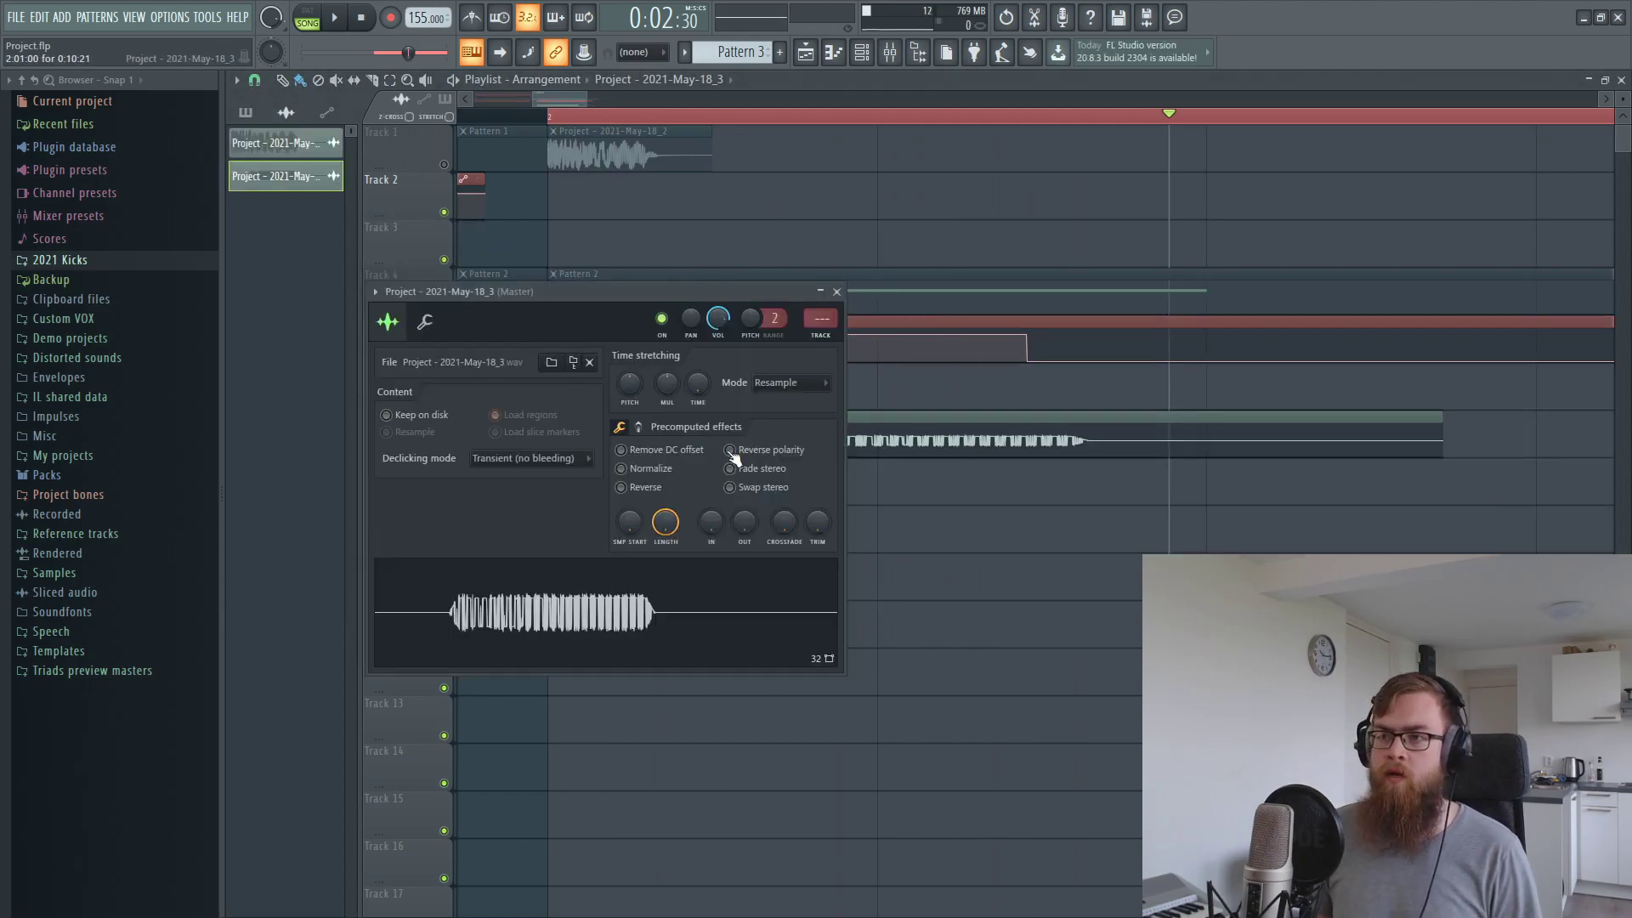
{"action": "left_click_drag", "start_coordinate": [818, 522], "coordinate": [818, 497]}
{"action": "key", "text": "Escape"}
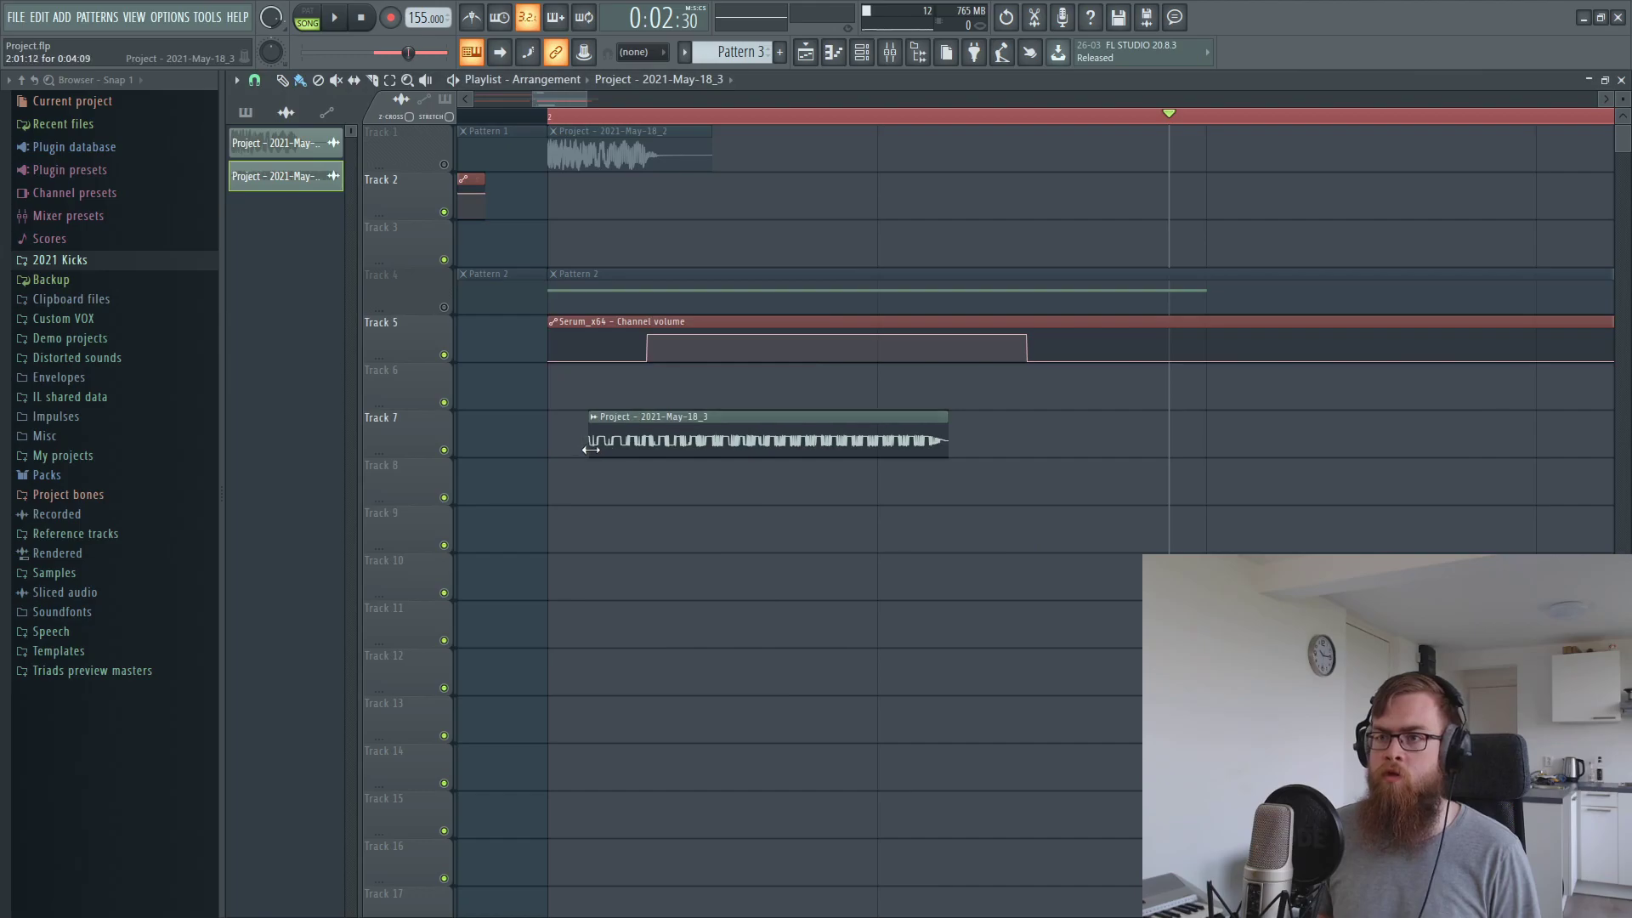
{"action": "double_click", "coordinate": [747, 437]}
{"action": "left_click", "coordinate": [493, 459]}
{"action": "left_click", "coordinate": [493, 514]}
{"action": "key", "text": "Escape"}
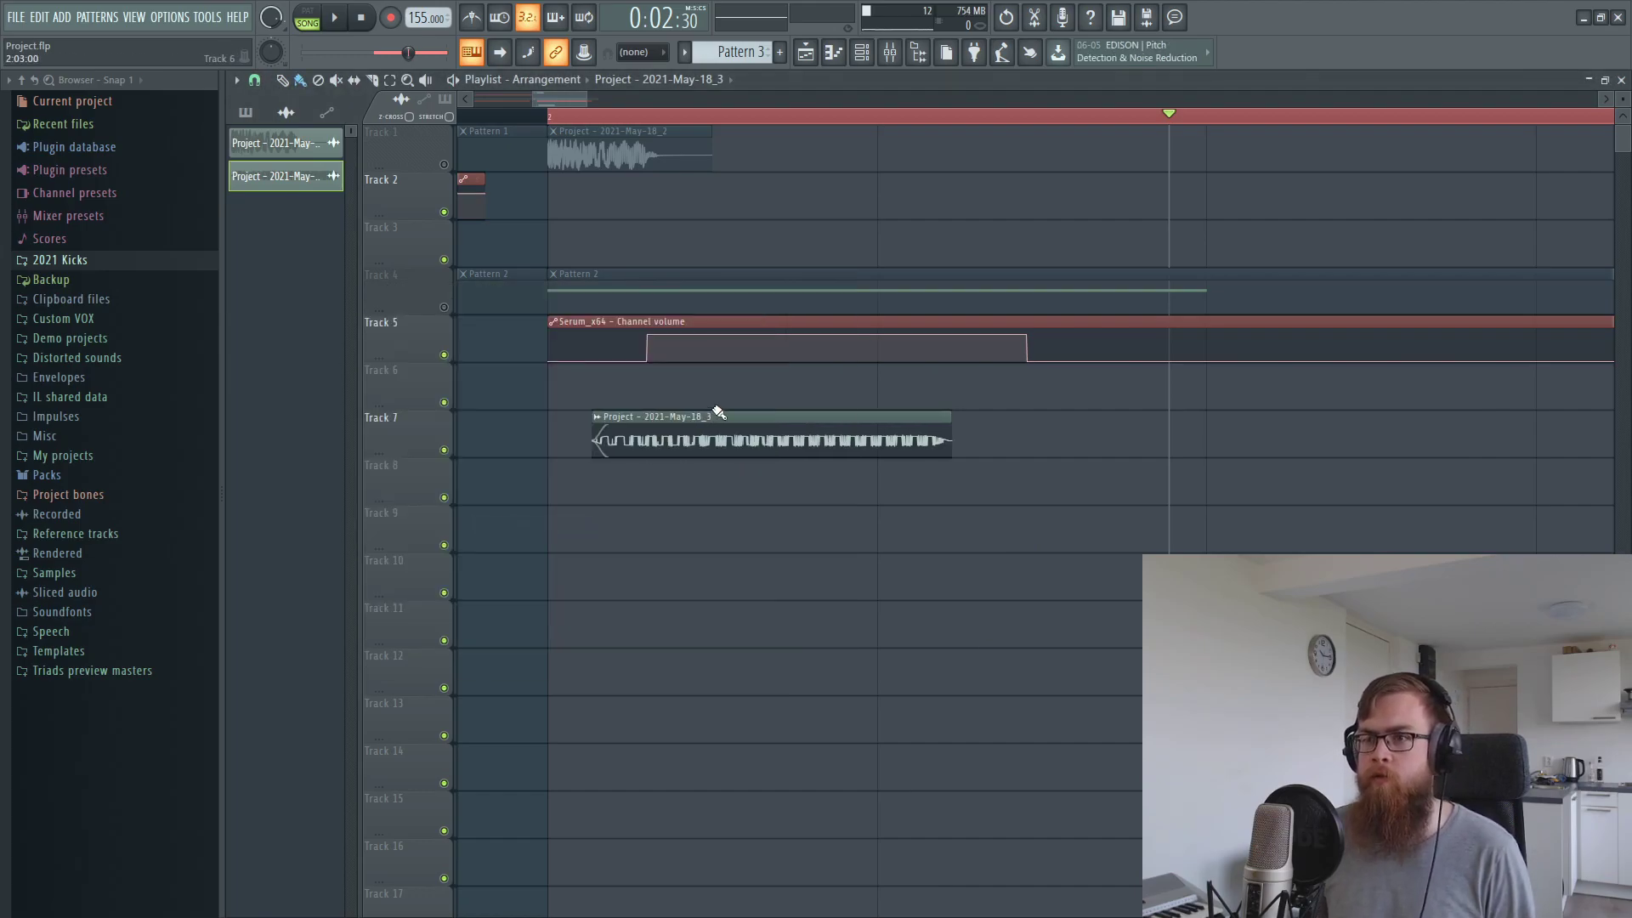
Move the recorded clip towards the rise of the Track 5 volume automation, unmute Track 4 and play the layers together
{"action": "left_click_drag", "start_coordinate": [671, 429], "coordinate": [706, 428]}
{"action": "left_click", "coordinate": [444, 308]}
{"action": "left_click", "coordinate": [585, 117]}
{"action": "key", "text": "space"}
{"action": "key", "text": "space"}
{"action": "key", "text": "space"}
{"action": "key", "text": "space"}
Route the recorded clip to the Serum_x64 #2 mixer track and unmute the Serum_x64 mixer track
{"action": "double_click", "coordinate": [800, 429]}
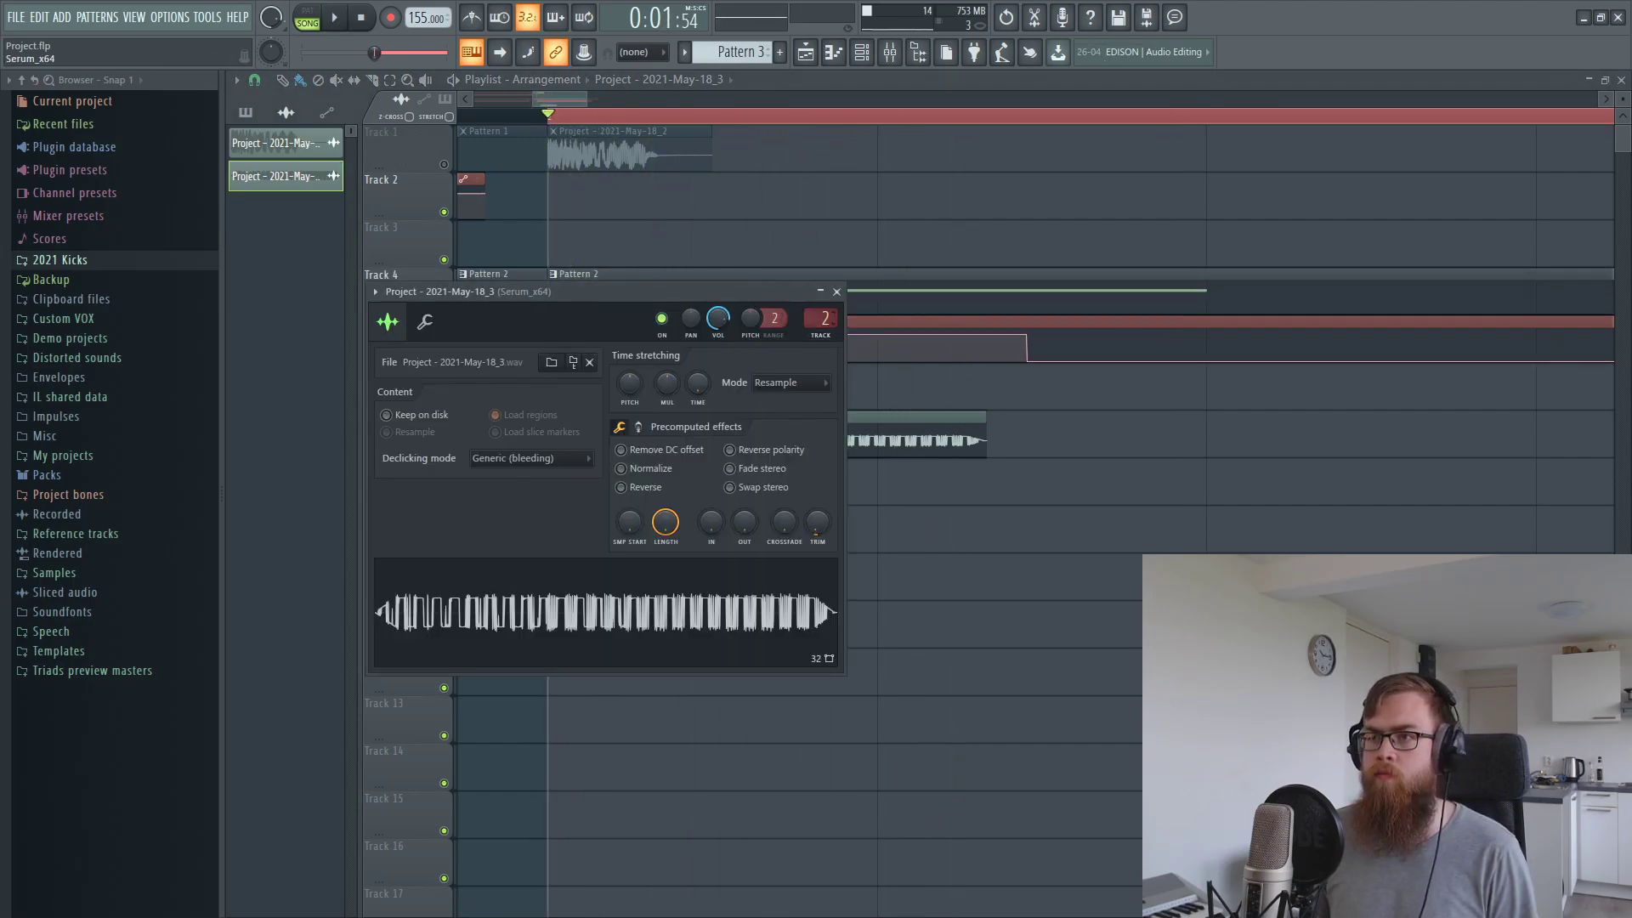
{"action": "left_click", "coordinate": [836, 291]}
{"action": "left_click", "coordinate": [889, 52]}
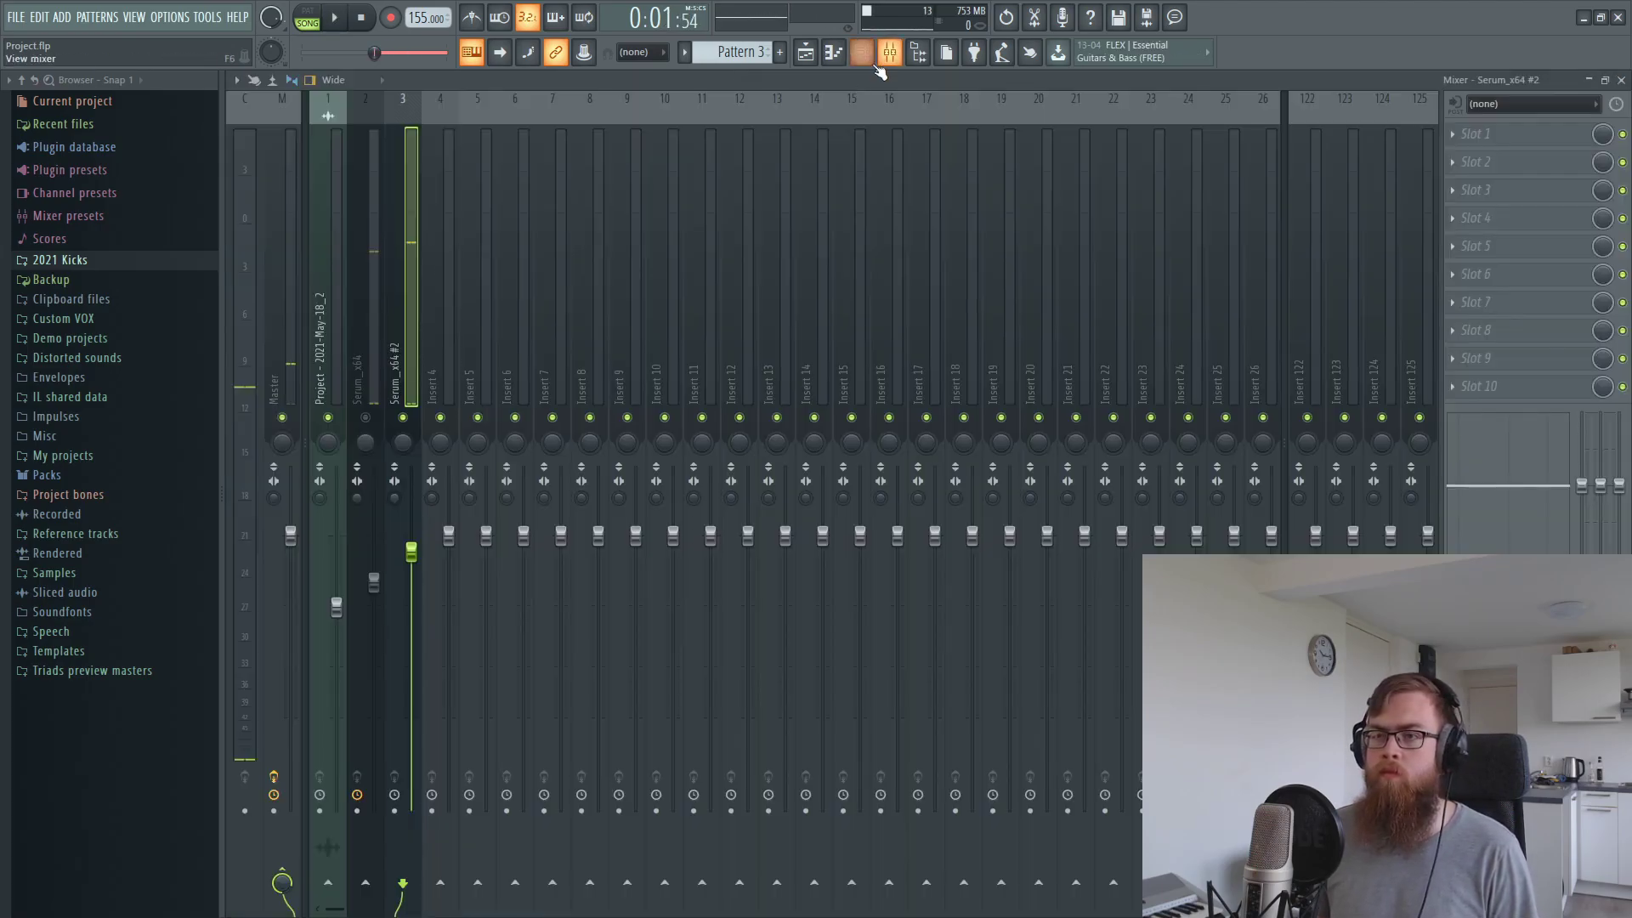
{"action": "left_click", "coordinate": [805, 53]}
Loop the first beat of bar 2 and nudge the recorded clip's start towards the automation rise during playback
{"action": "scroll", "coordinate": [701, 123], "scroll_direction": "up", "scroll_amount": 2}
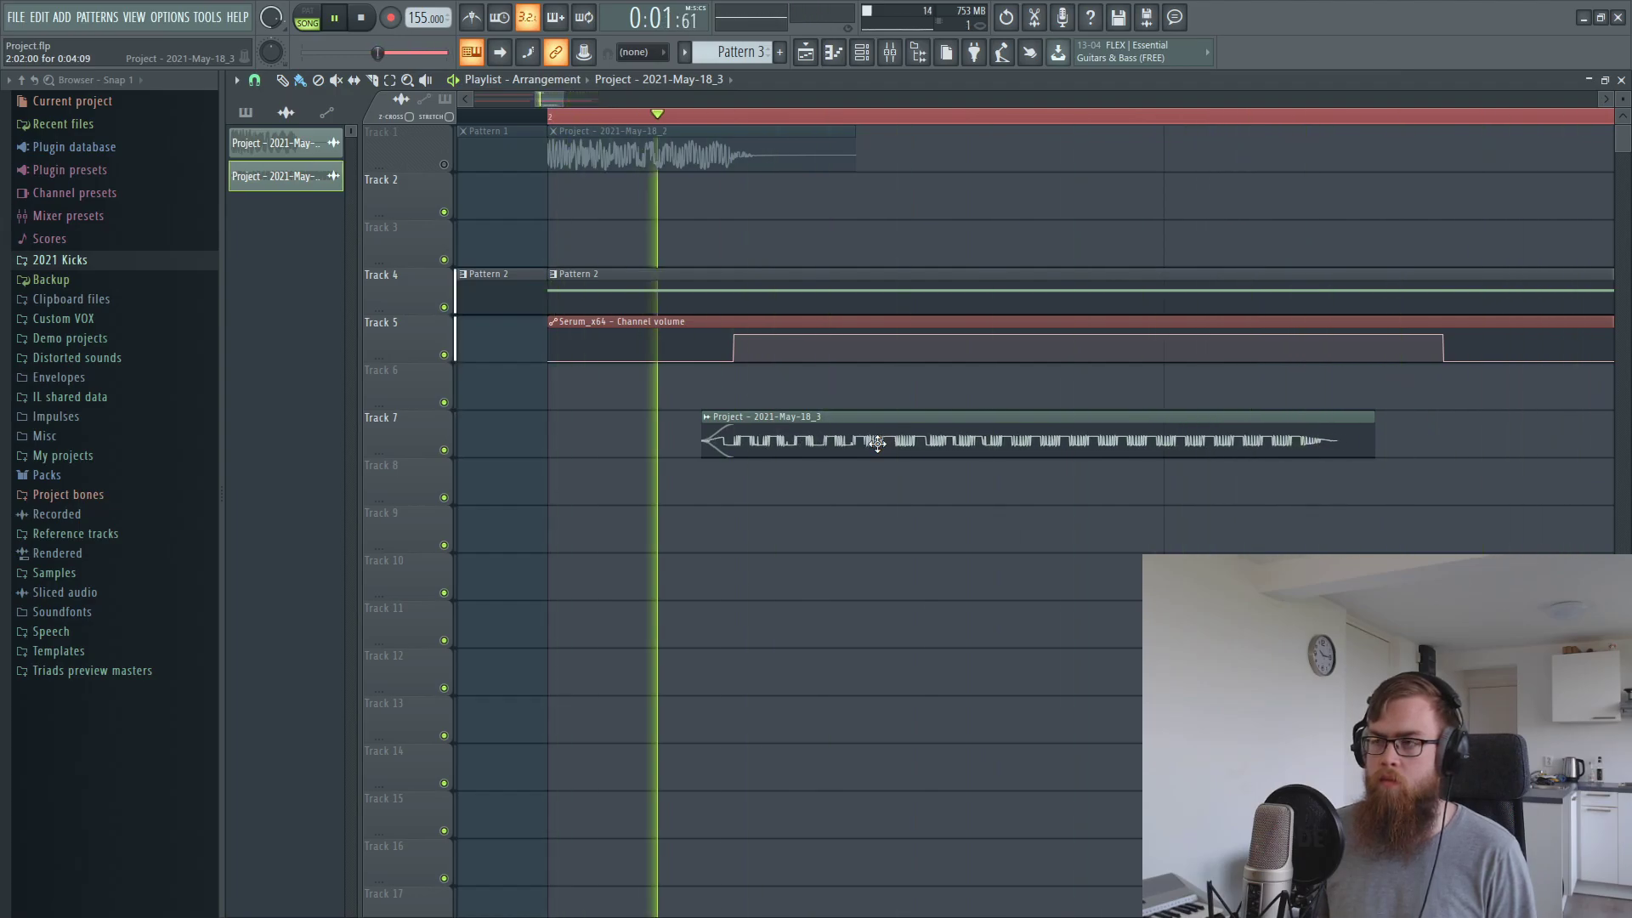
{"action": "scroll", "coordinate": [984, 133], "scroll_direction": "down", "scroll_amount": 2}
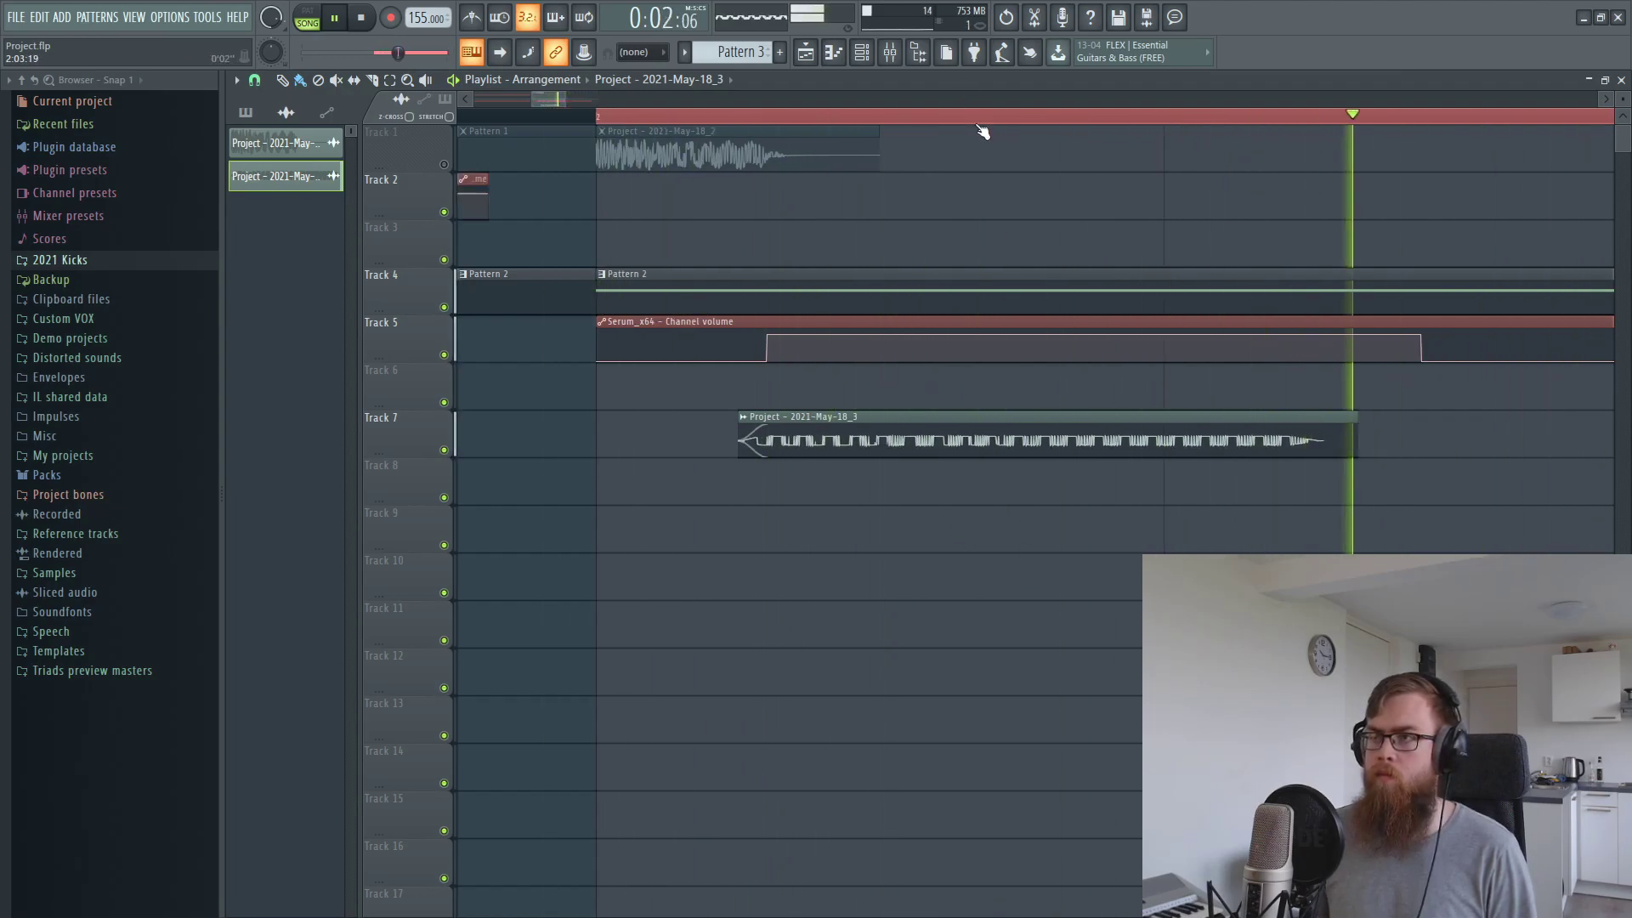
{"action": "key", "text": "space"}
{"action": "double_click", "coordinate": [1439, 117]}
{"action": "left_click_drag", "start_coordinate": [1181, 120], "coordinate": [876, 162]}
{"action": "key", "text": "space"}
{"action": "left_click_drag", "start_coordinate": [939, 418], "coordinate": [953, 419]}
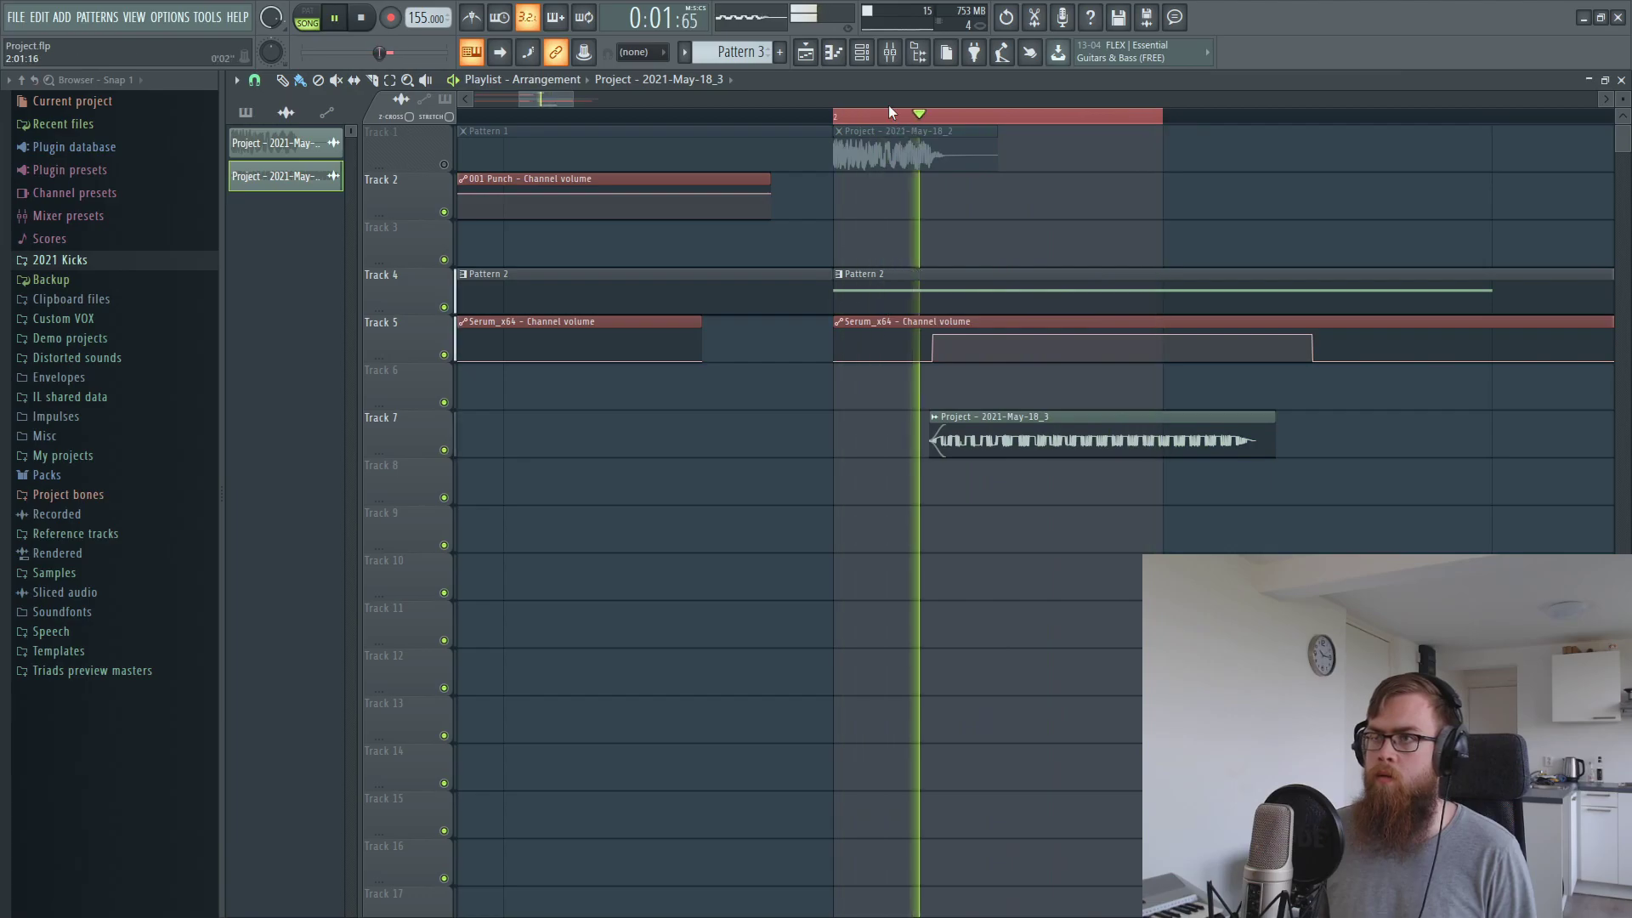
Adjust the Serum_x64 #2 mixer level against the first layer and replay the looped beat
{"action": "left_click", "coordinate": [890, 52]}
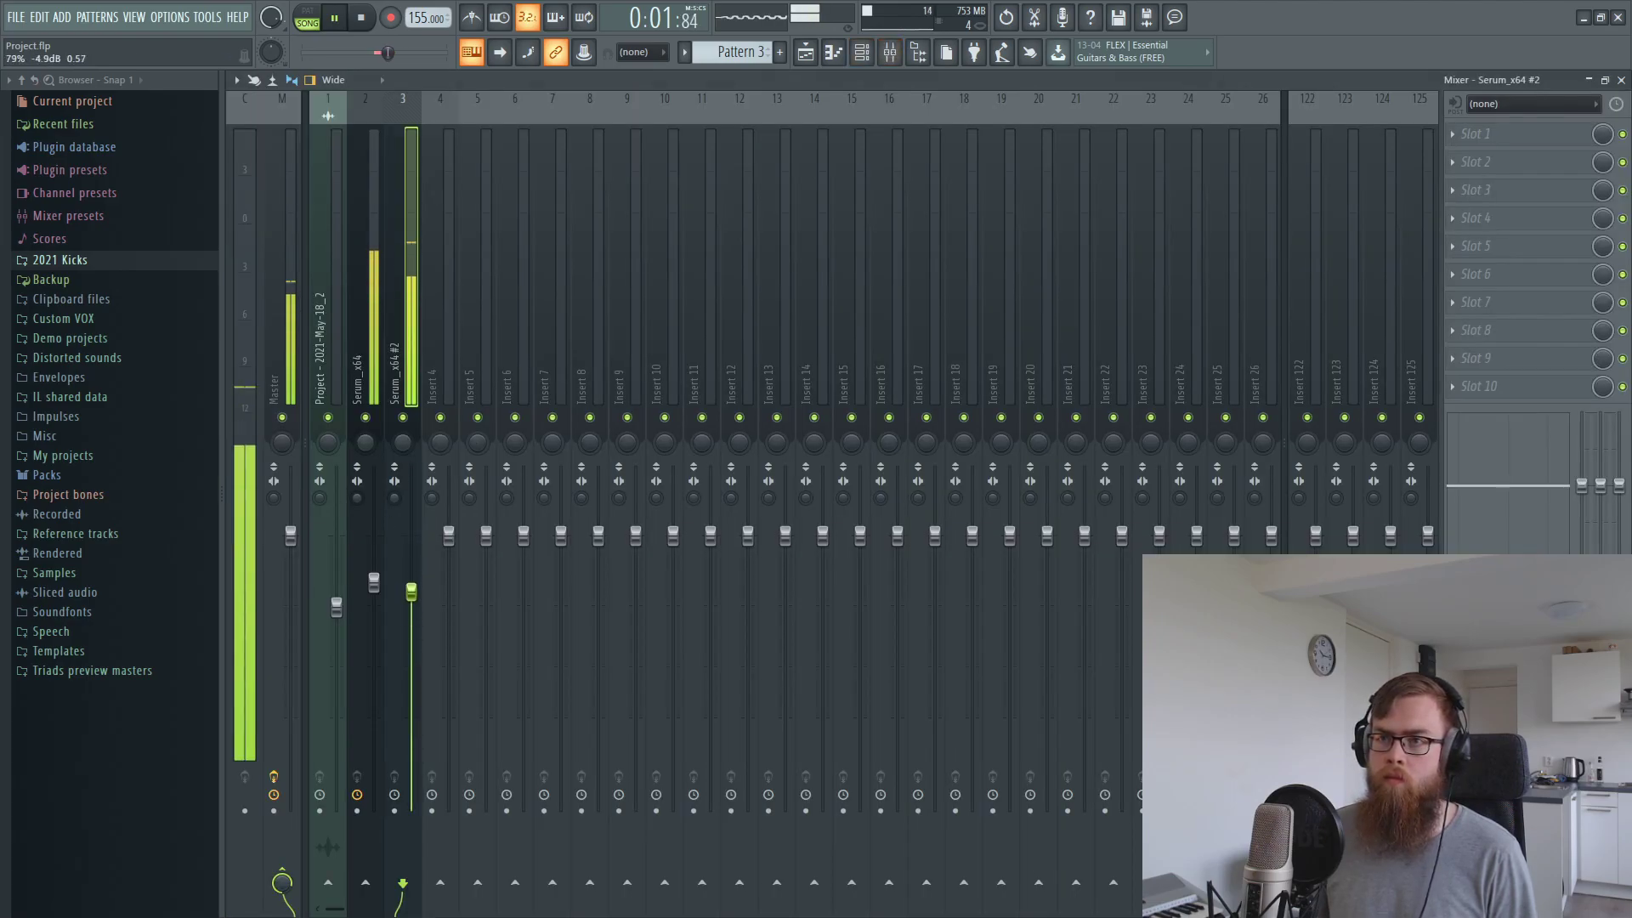
{"action": "left_click_drag", "start_coordinate": [411, 580], "coordinate": [411, 575]}
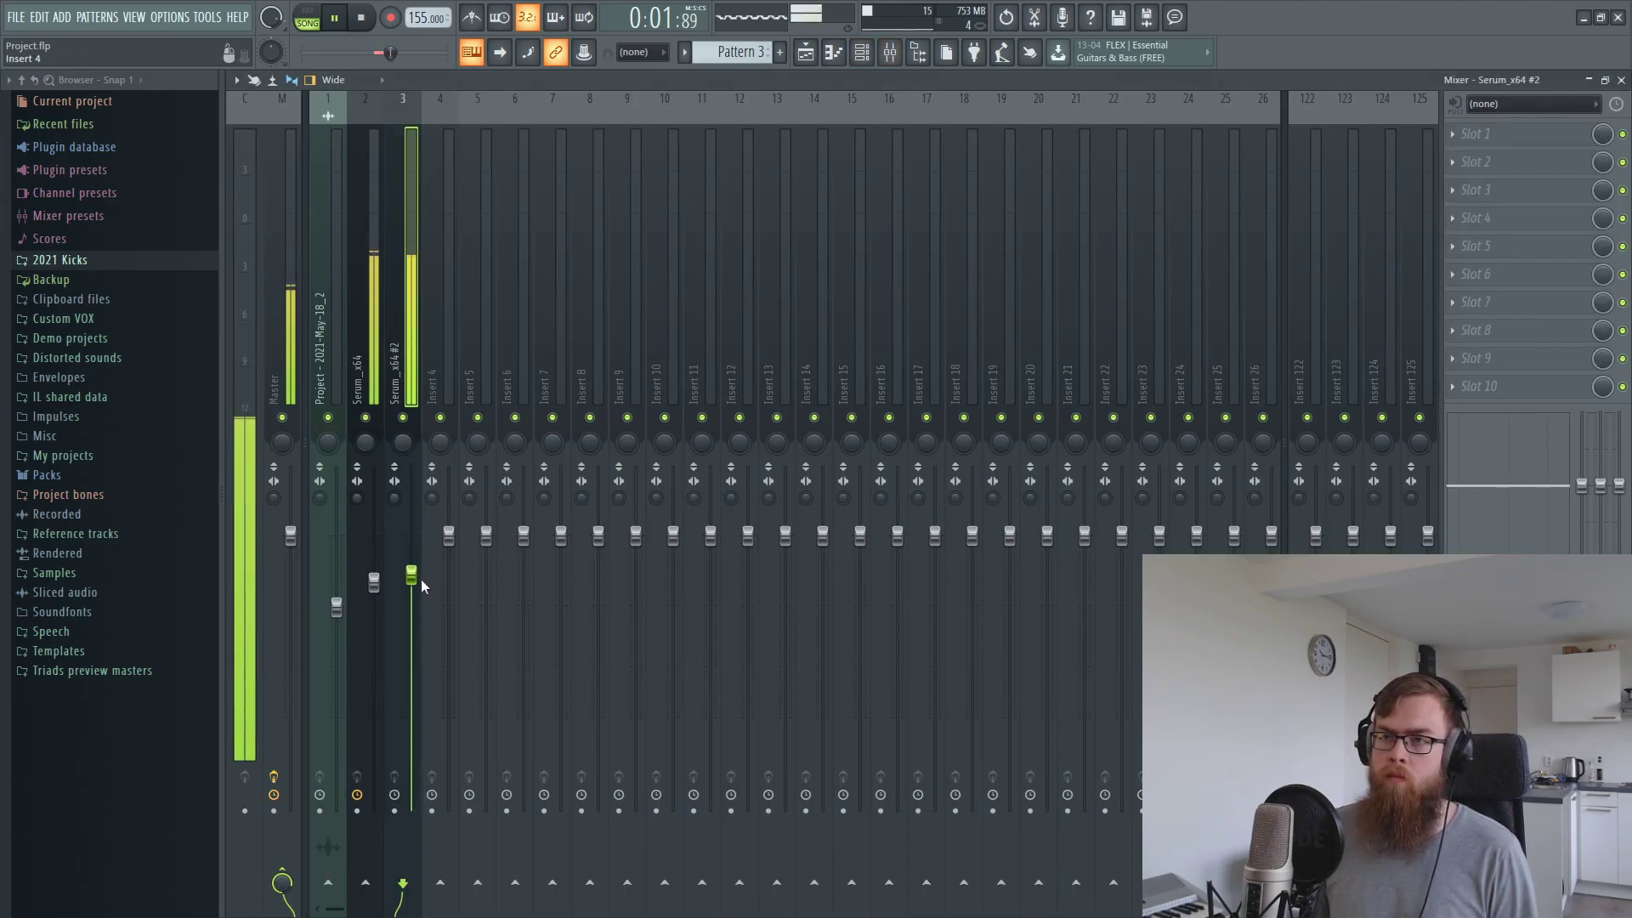
{"action": "left_click", "coordinate": [805, 52]}
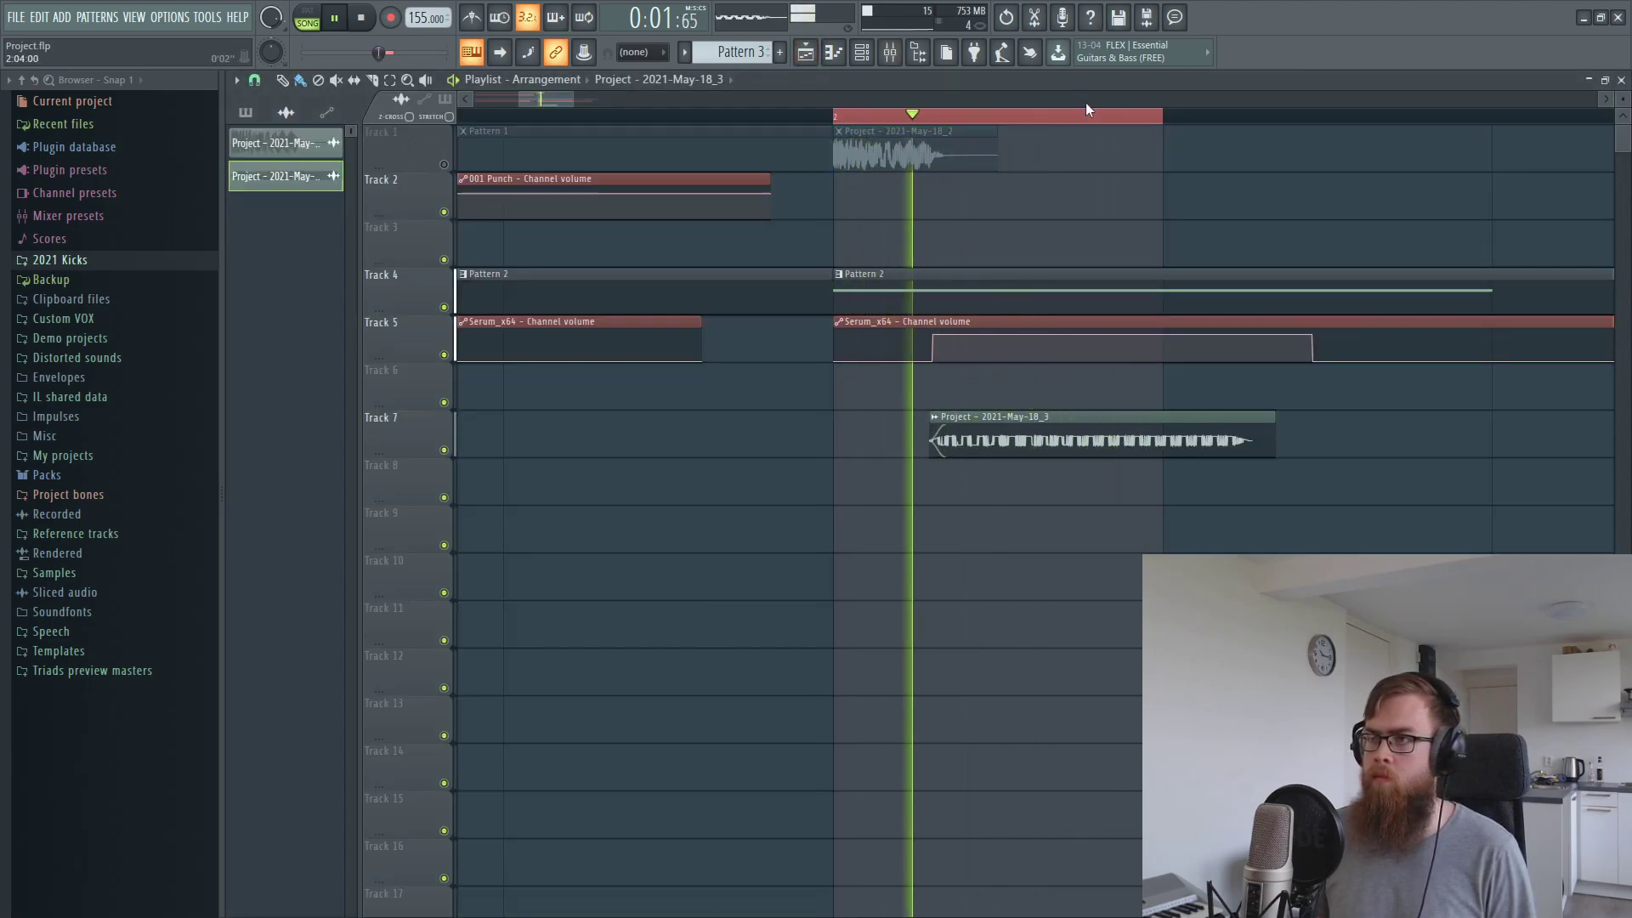
{"action": "scroll", "coordinate": [1105, 115], "scroll_direction": "up", "scroll_amount": 2}
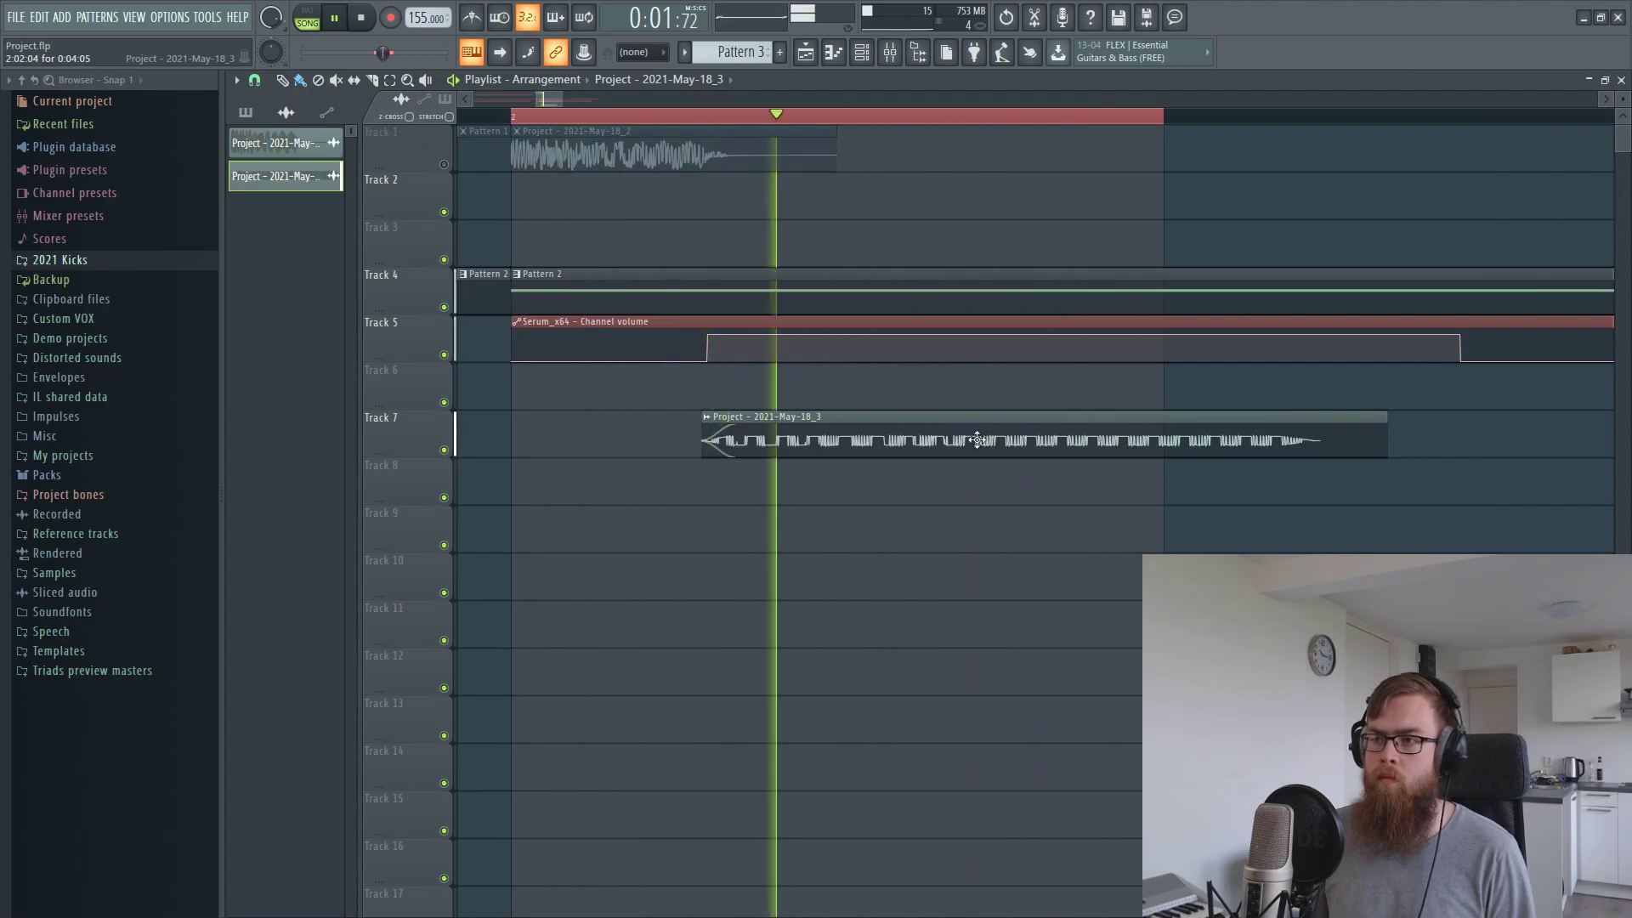
{"action": "key", "text": "space"}
{"action": "key", "text": "space"}
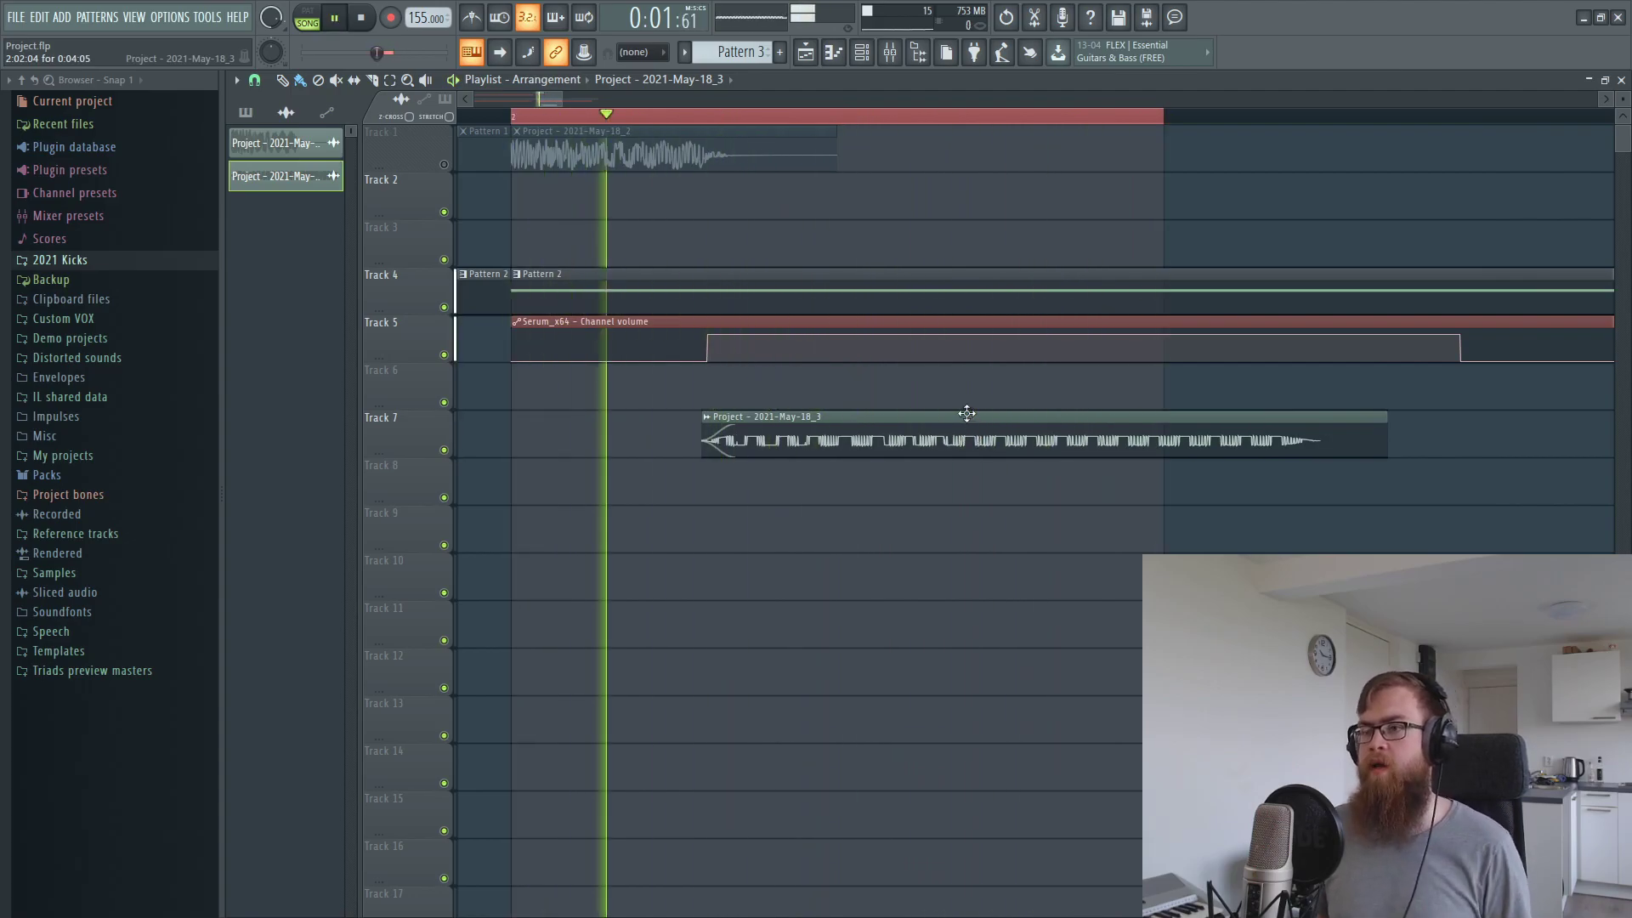
Expand the loop selection beyond the first beat of bar 2 and play the layers to judge their low-end phasing
{"action": "key", "text": "ctrl+a"}
{"action": "key", "text": "space"}
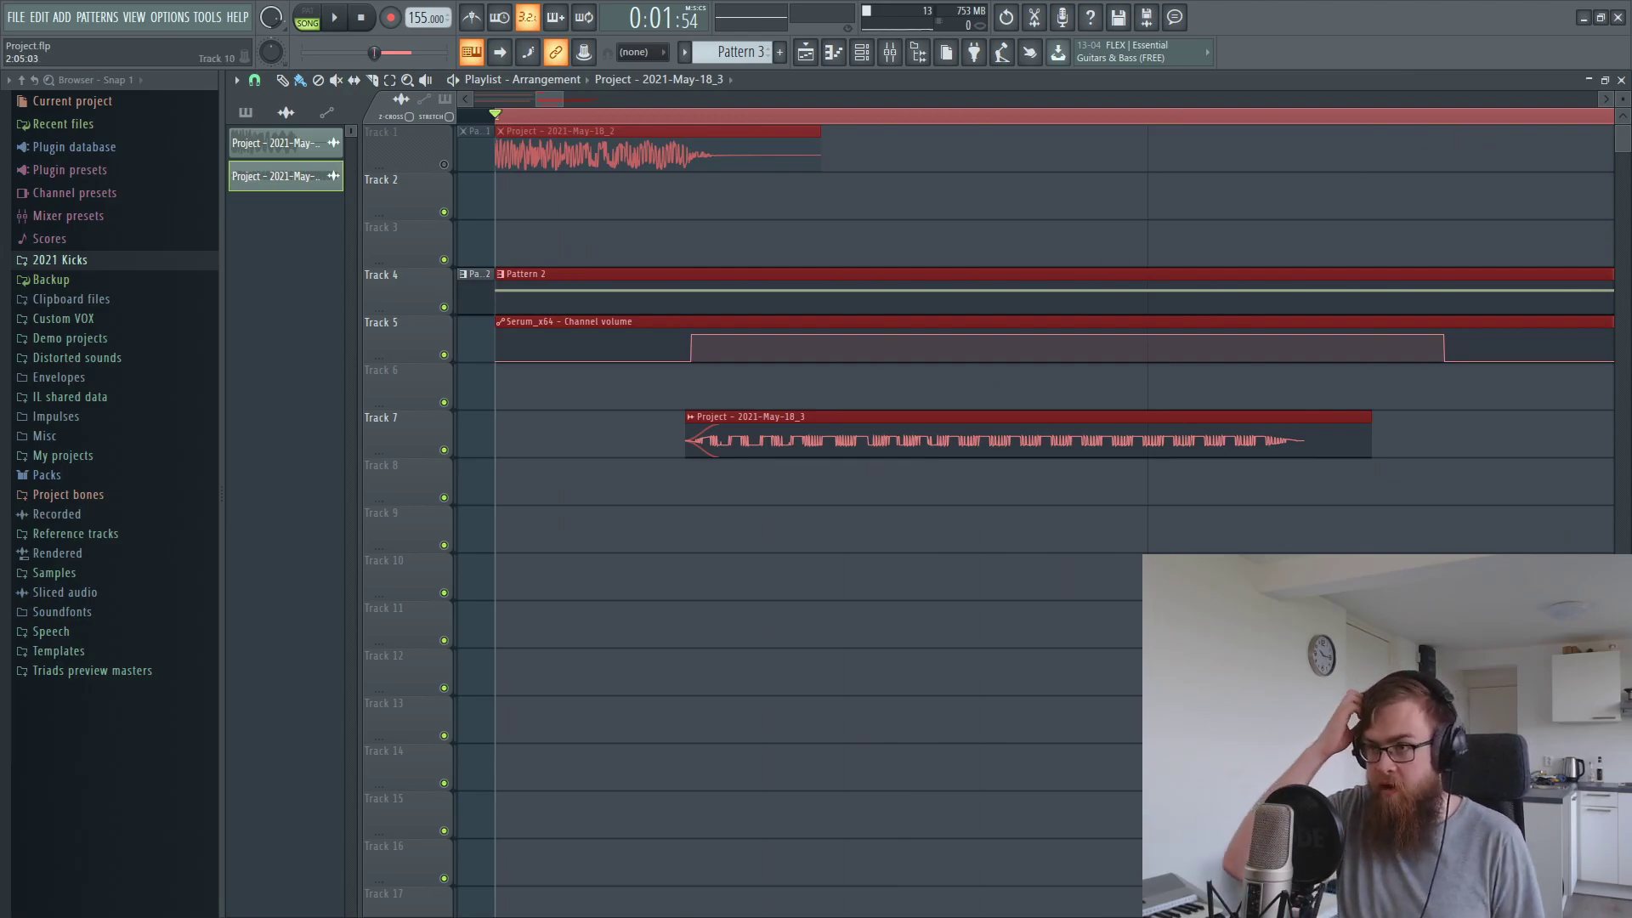
{"action": "left_click", "coordinate": [875, 689], "text": "ctrl"}
{"action": "left_click_drag", "start_coordinate": [824, 433], "coordinate": [888, 488]}
{"action": "left_click", "coordinate": [950, 732], "text": "ctrl"}
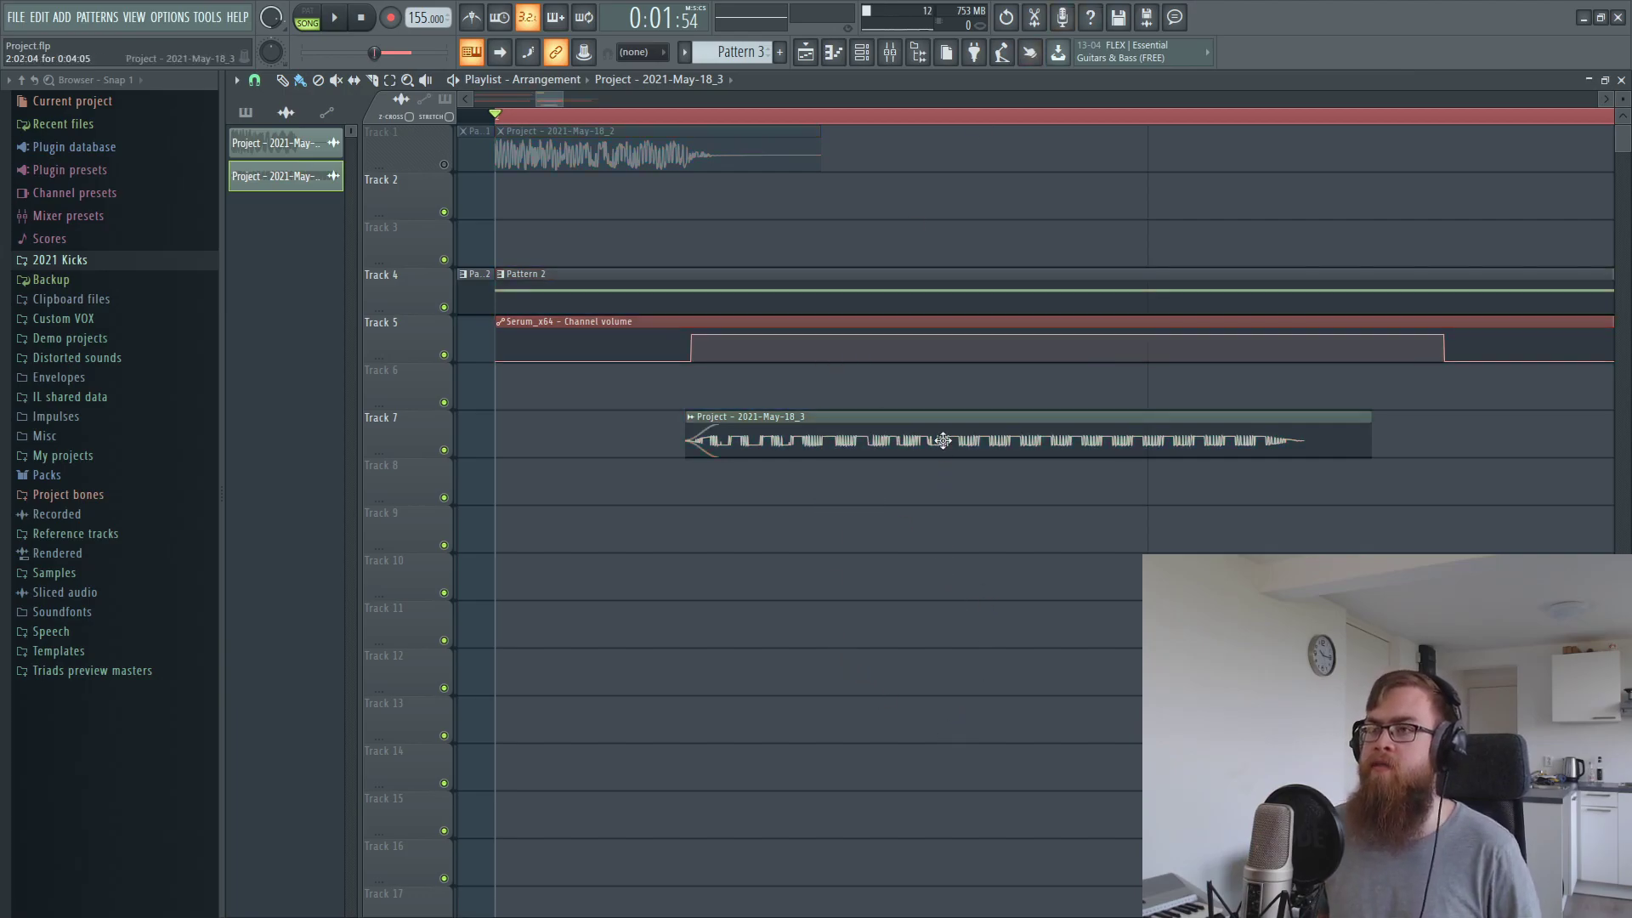
{"action": "key", "text": "space"}
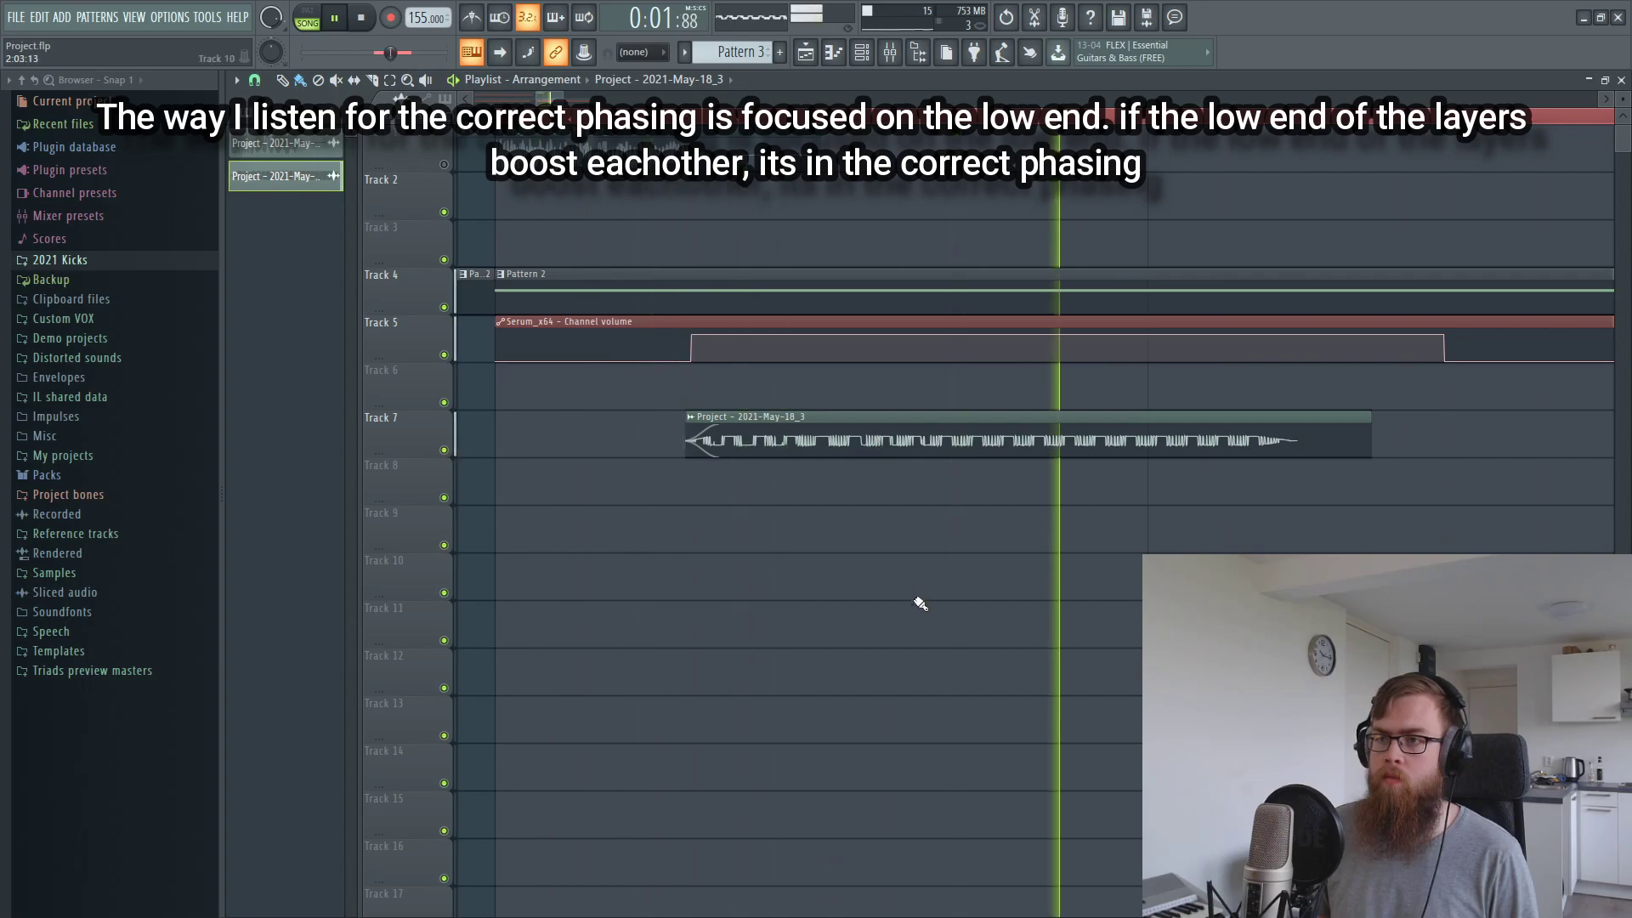
Extend the start of the recorded Track 7 clip slightly earlier and replay the first beat of bar 2 in a loop
{"action": "left_click_drag", "start_coordinate": [697, 431], "coordinate": [688, 431]}
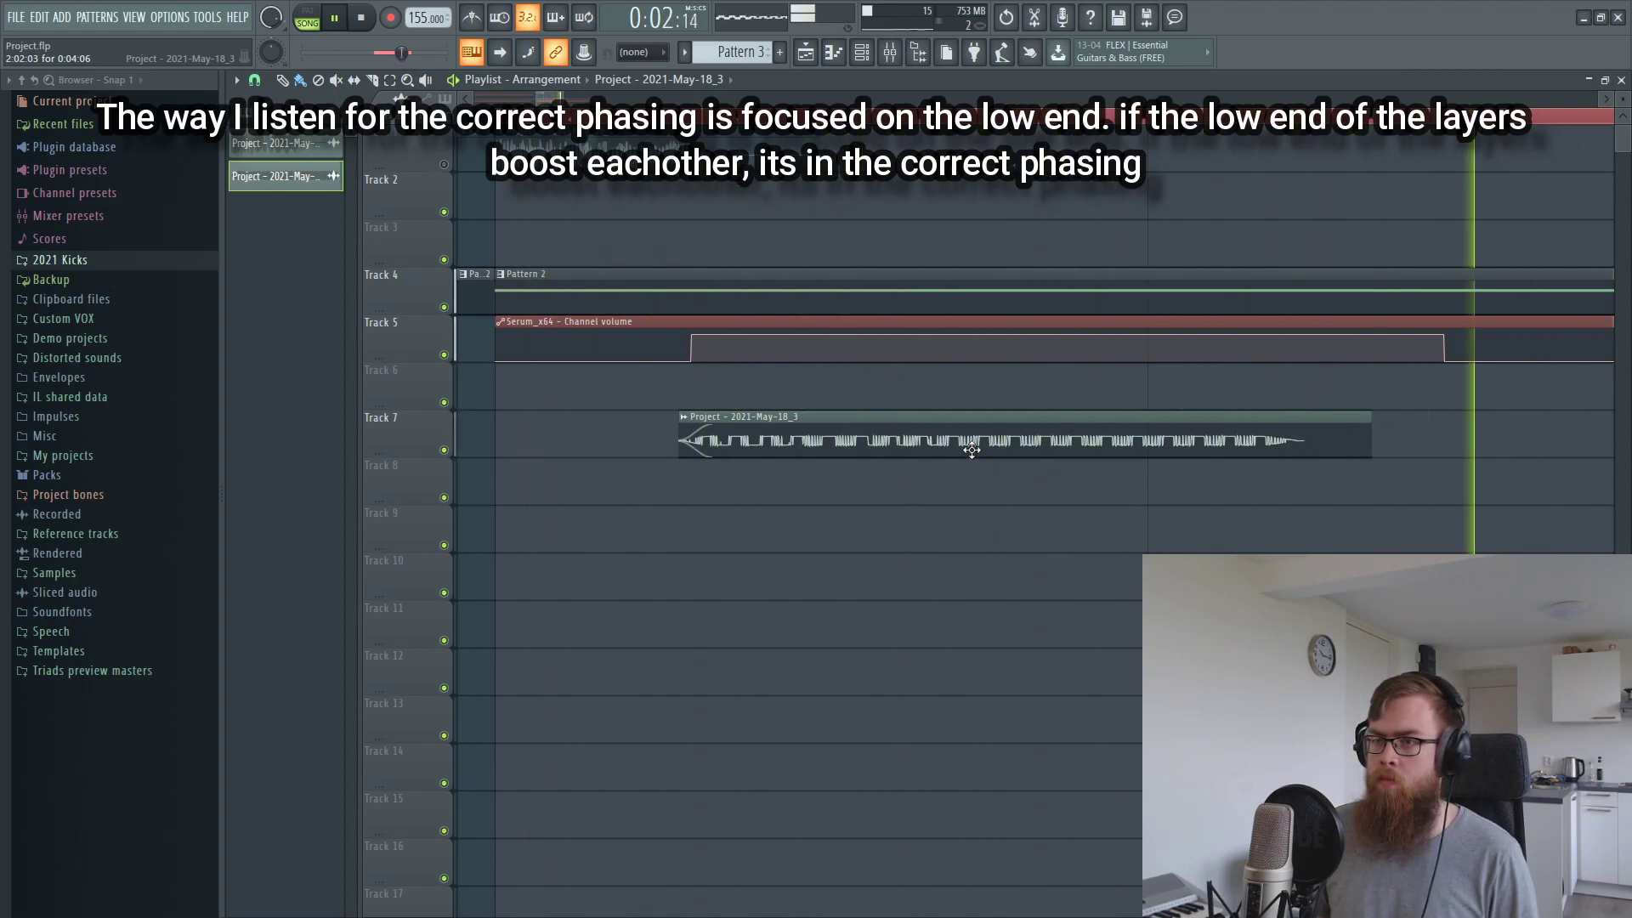
{"action": "key", "text": "space"}
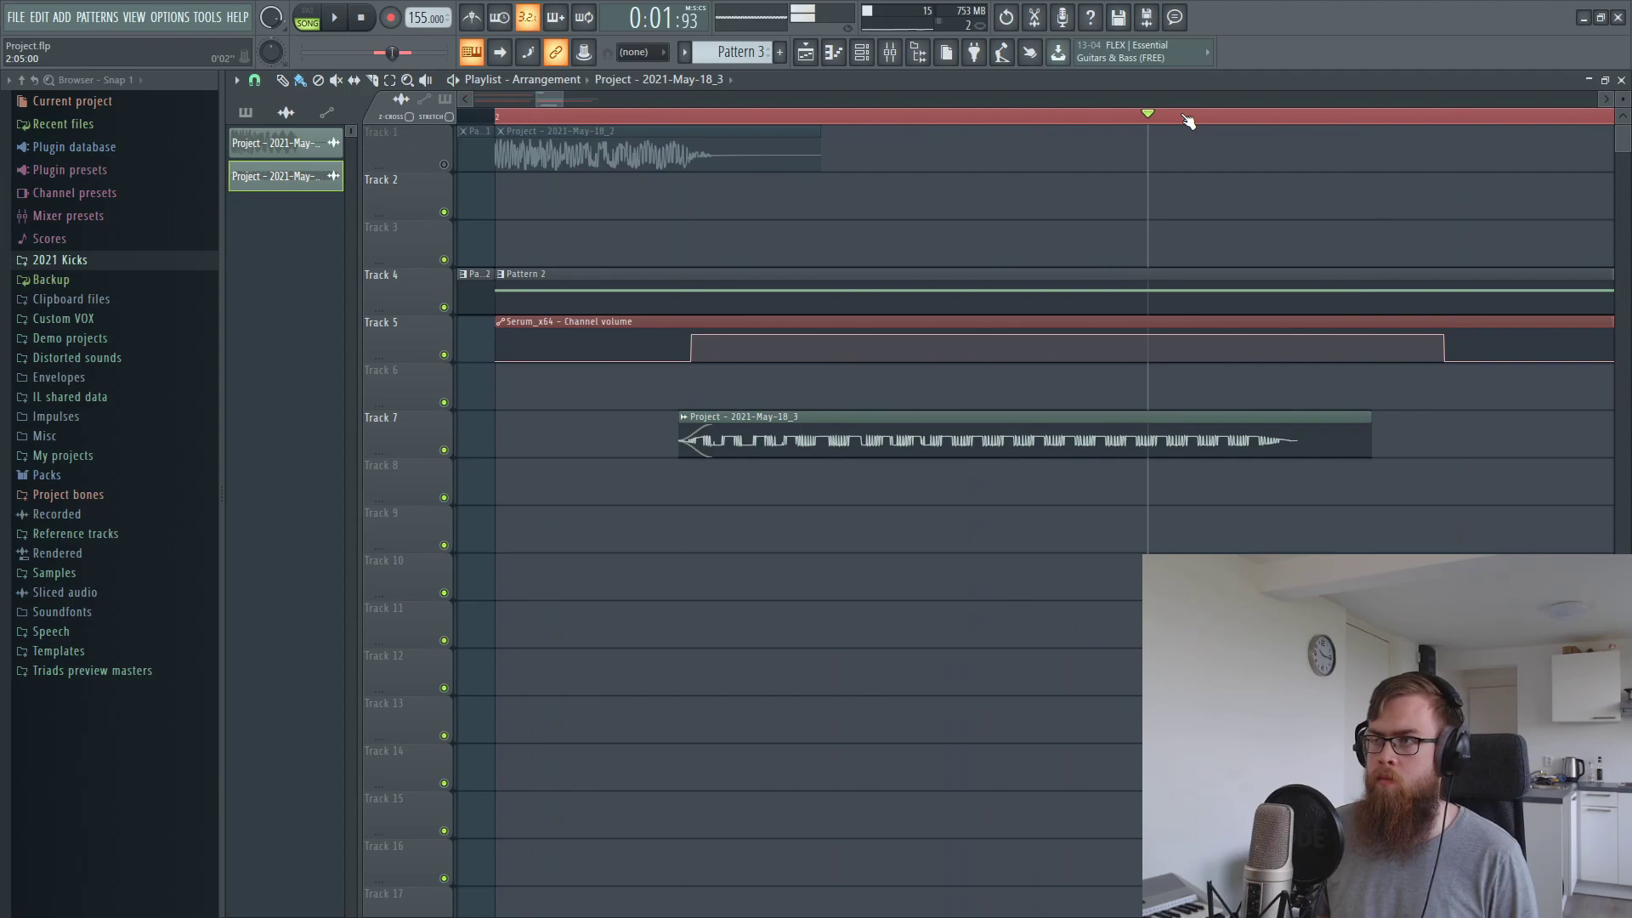
{"action": "double_click", "coordinate": [1183, 117]}
{"action": "left_click_drag", "start_coordinate": [516, 122], "coordinate": [1148, 122]}
{"action": "key", "text": "space"}
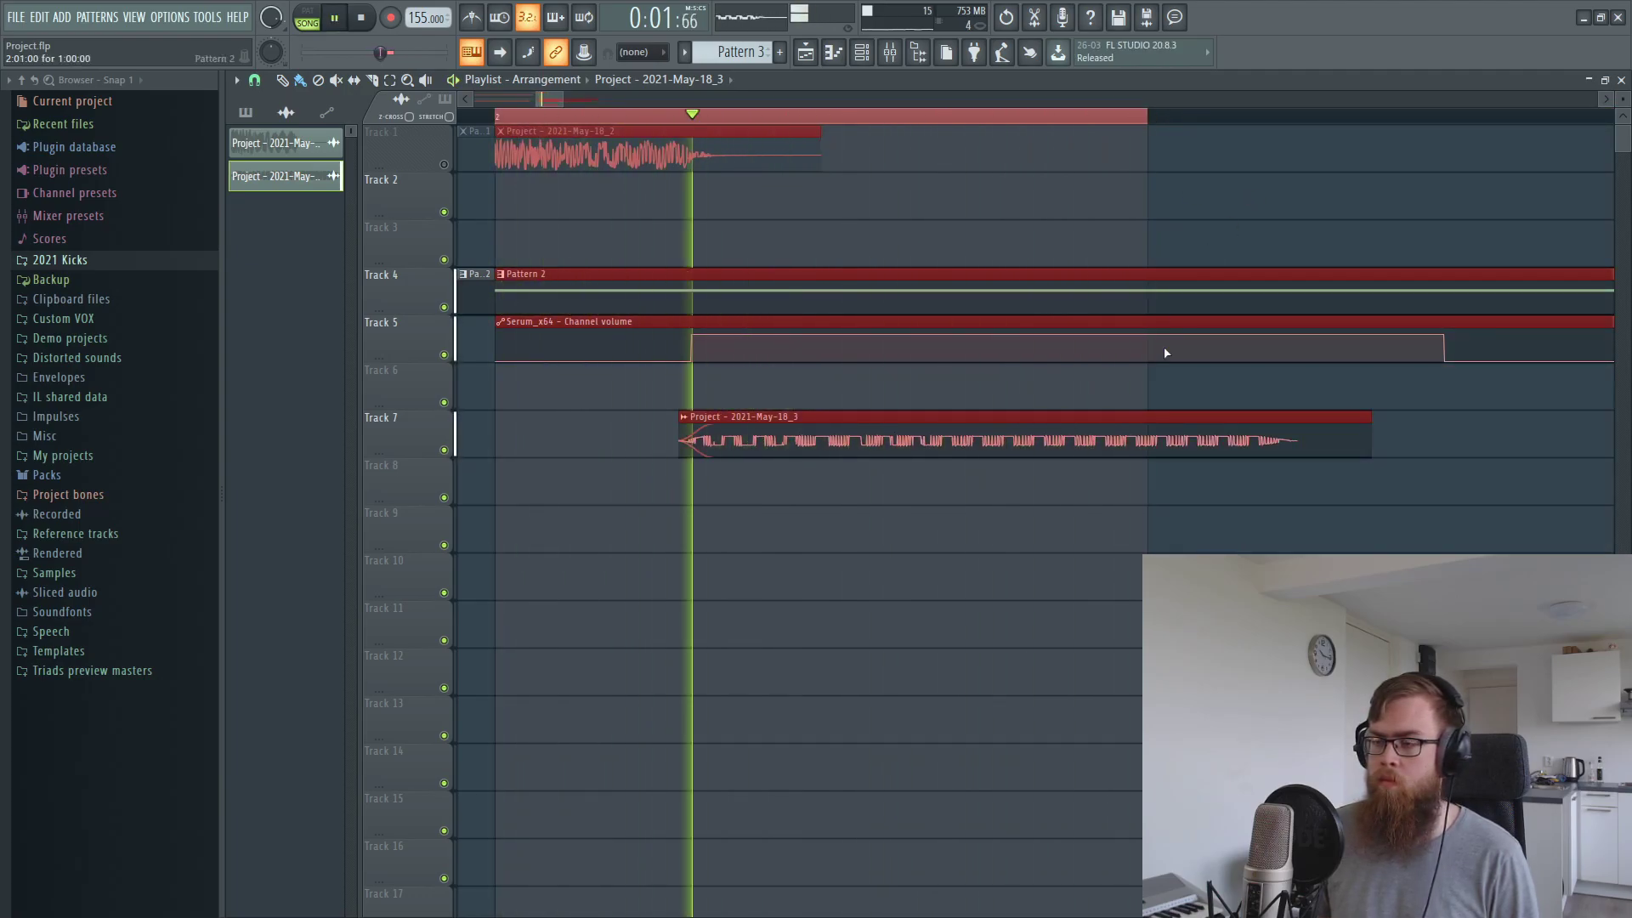
{"action": "left_click", "coordinate": [1141, 388], "text": "ctrl"}
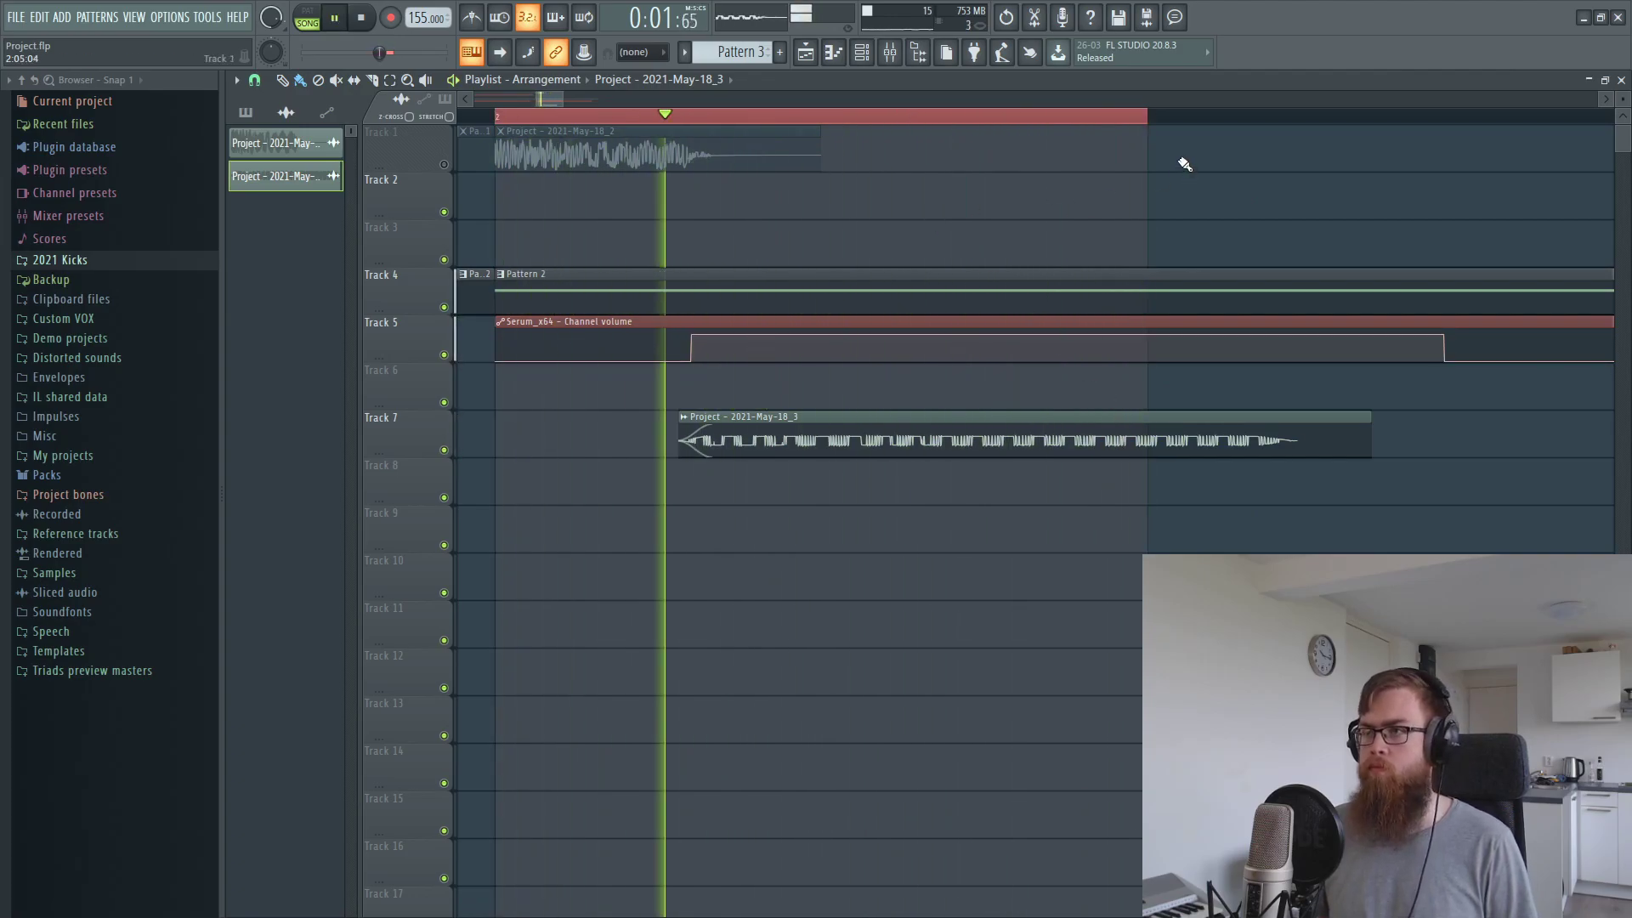
Set the loop selection to all of bar 2 and unmute playlist Track 1 with the punch sample
{"action": "scroll", "coordinate": [1198, 119], "scroll_direction": "down", "scroll_amount": 5}
{"action": "left_click_drag", "start_coordinate": [1013, 116], "coordinate": [1555, 115]}
{"action": "key", "text": "space"}
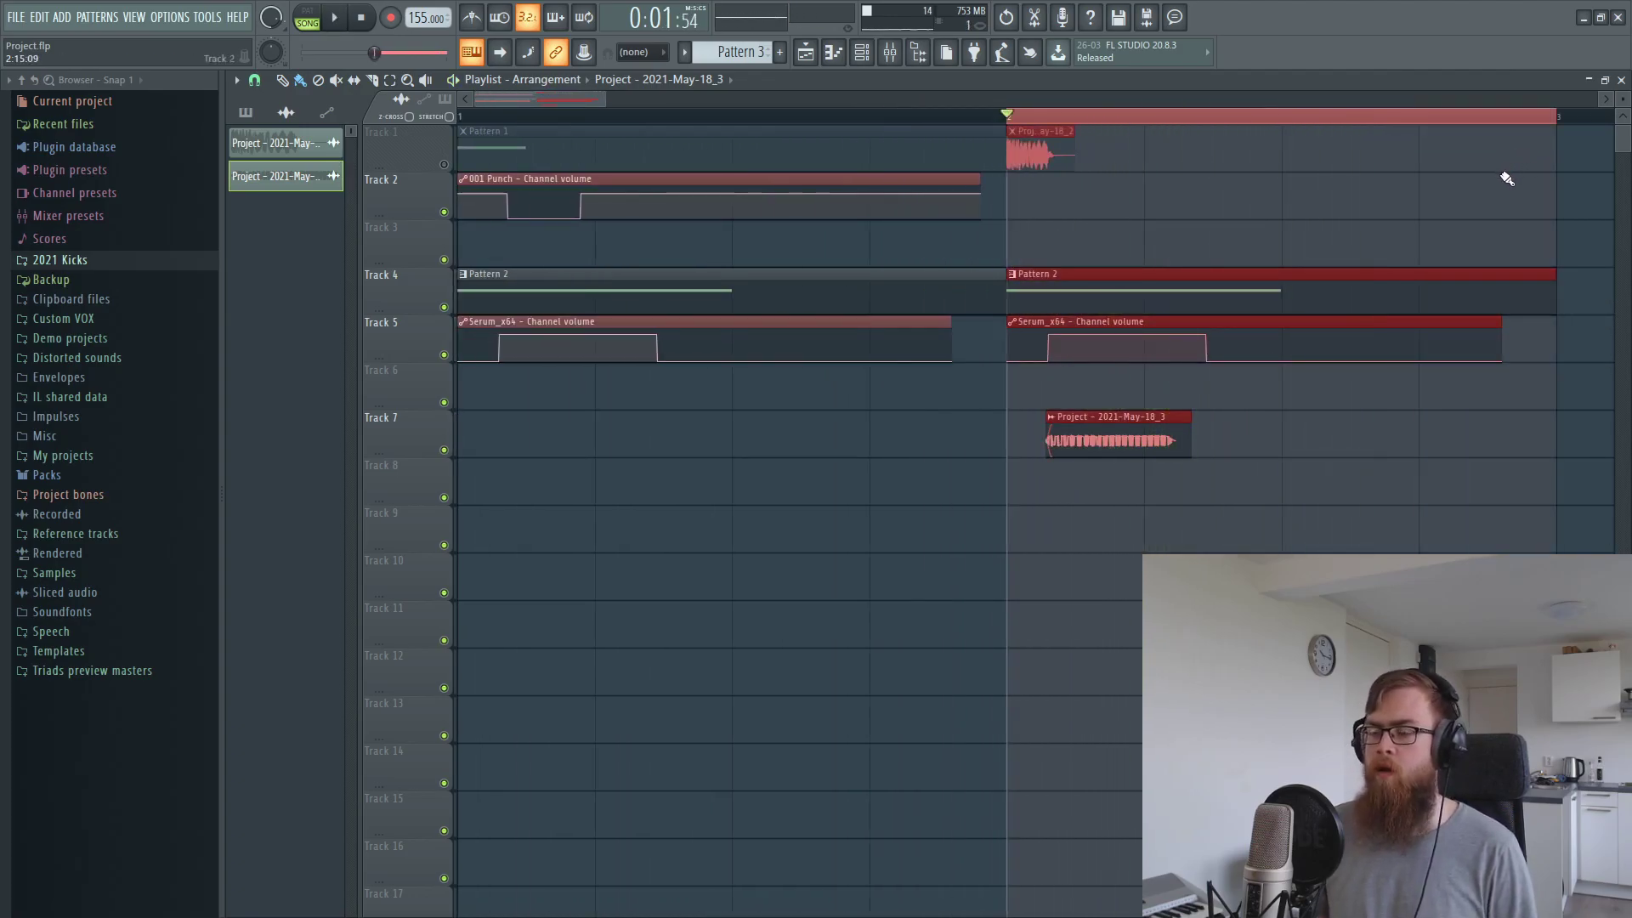
{"action": "left_click", "coordinate": [442, 161]}
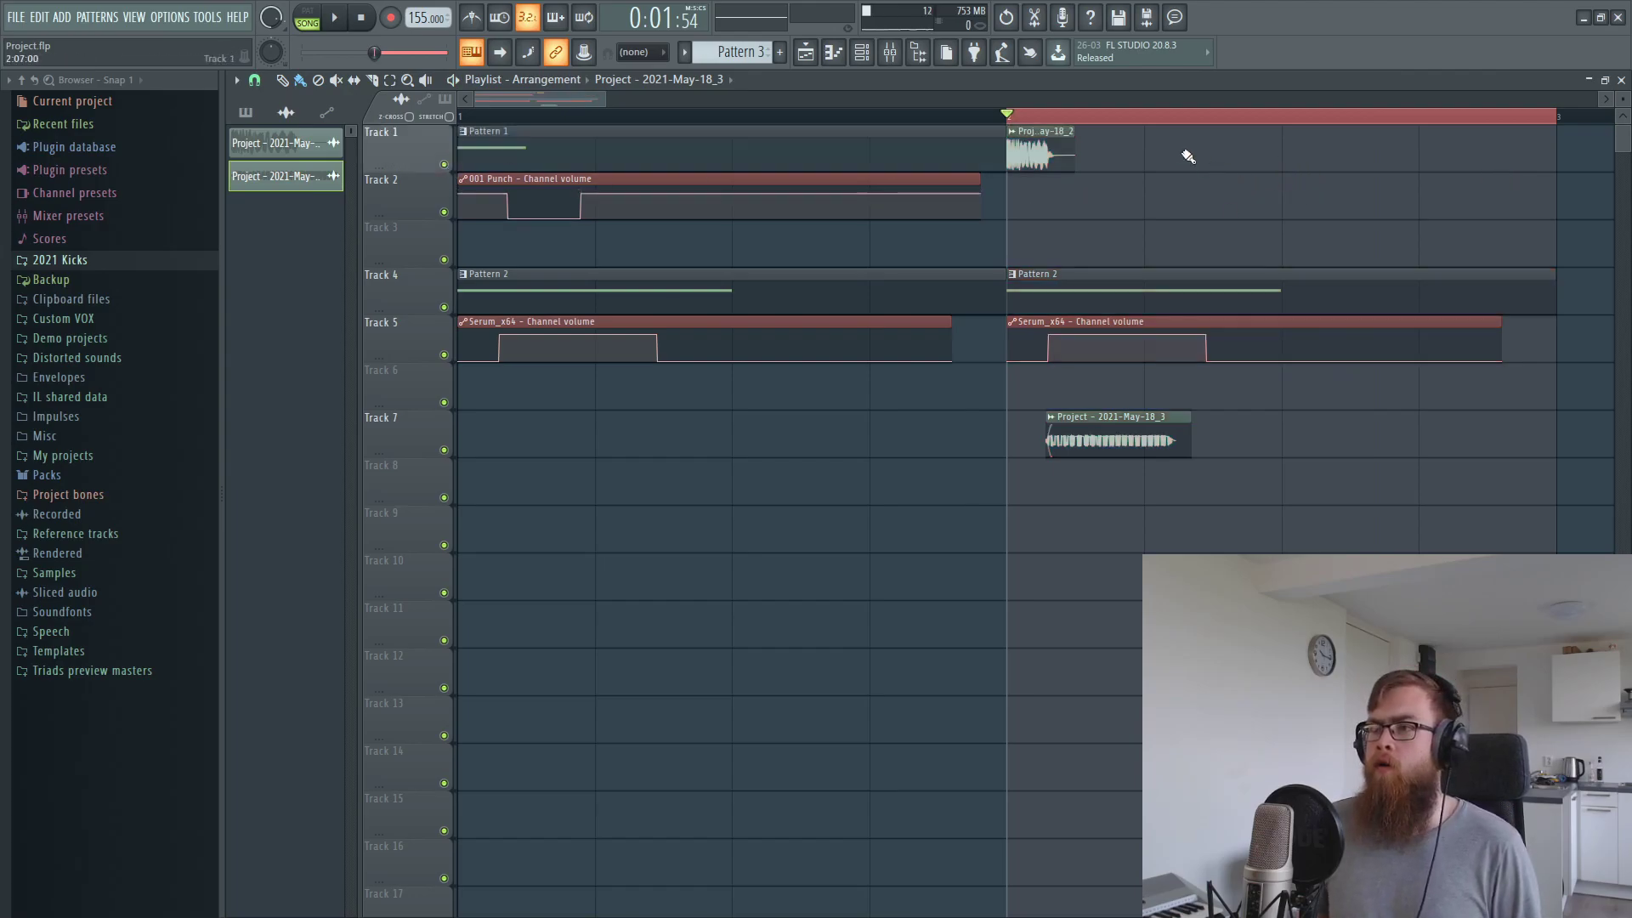
{"action": "scroll", "coordinate": [1261, 125], "scroll_direction": "up", "scroll_amount": 3}
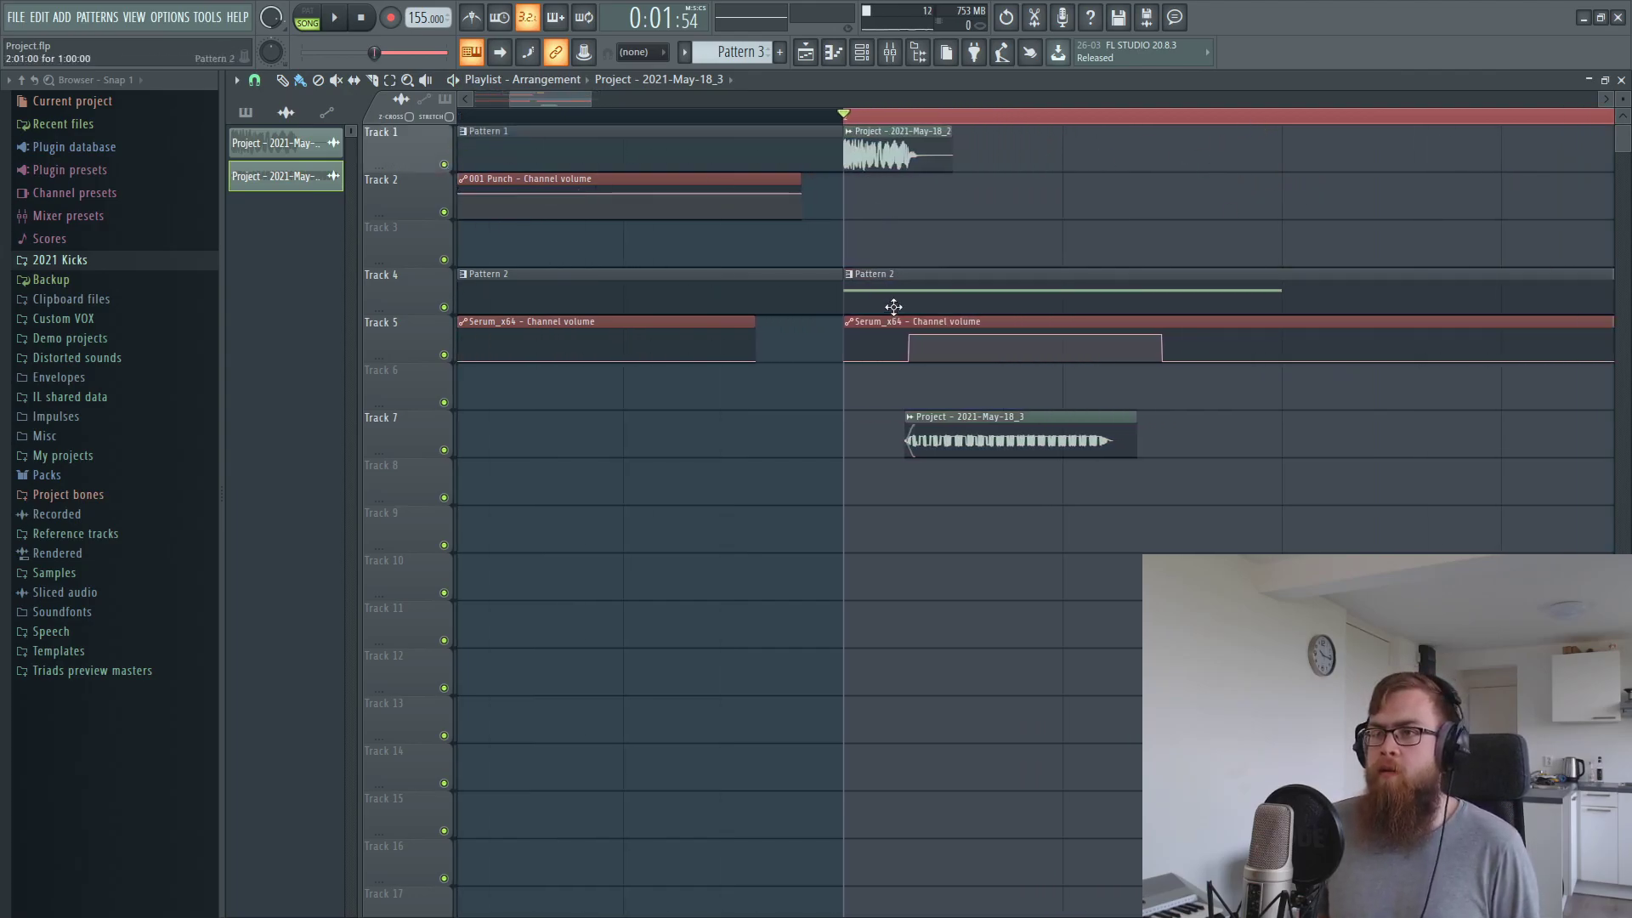
Bring the Serum_x64 and Serum_x64 #2 mixer faders up from zero to balance them against the punch during playback
{"action": "left_click", "coordinate": [862, 54]}
{"action": "left_click", "coordinate": [890, 53]}
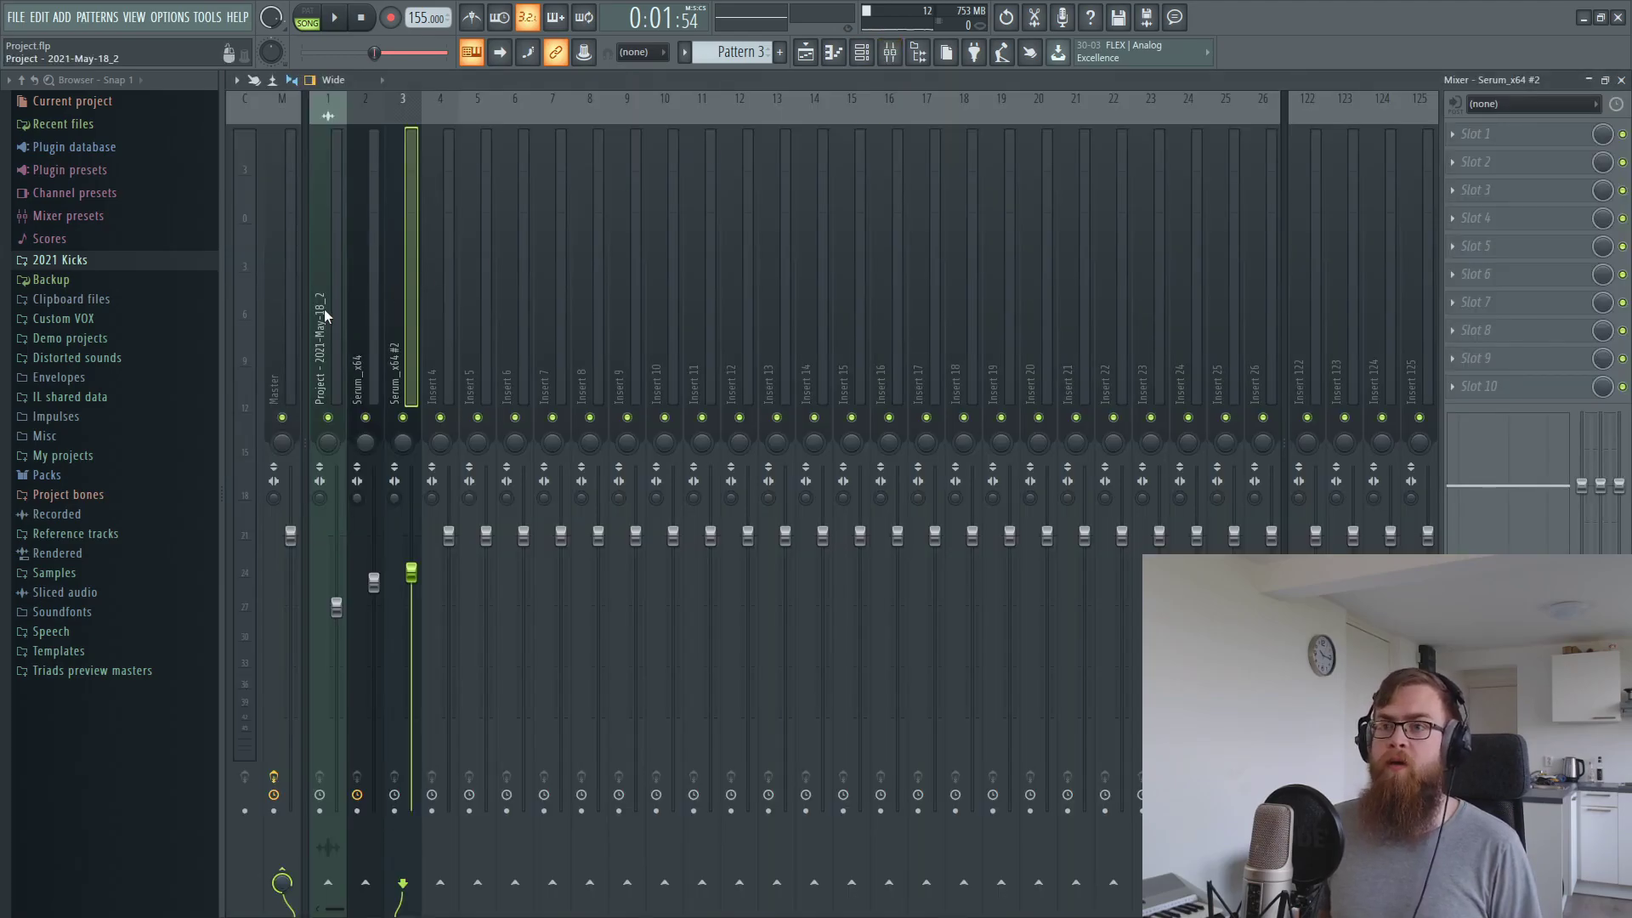
{"action": "left_click_drag", "start_coordinate": [323, 308], "coordinate": [396, 301]}
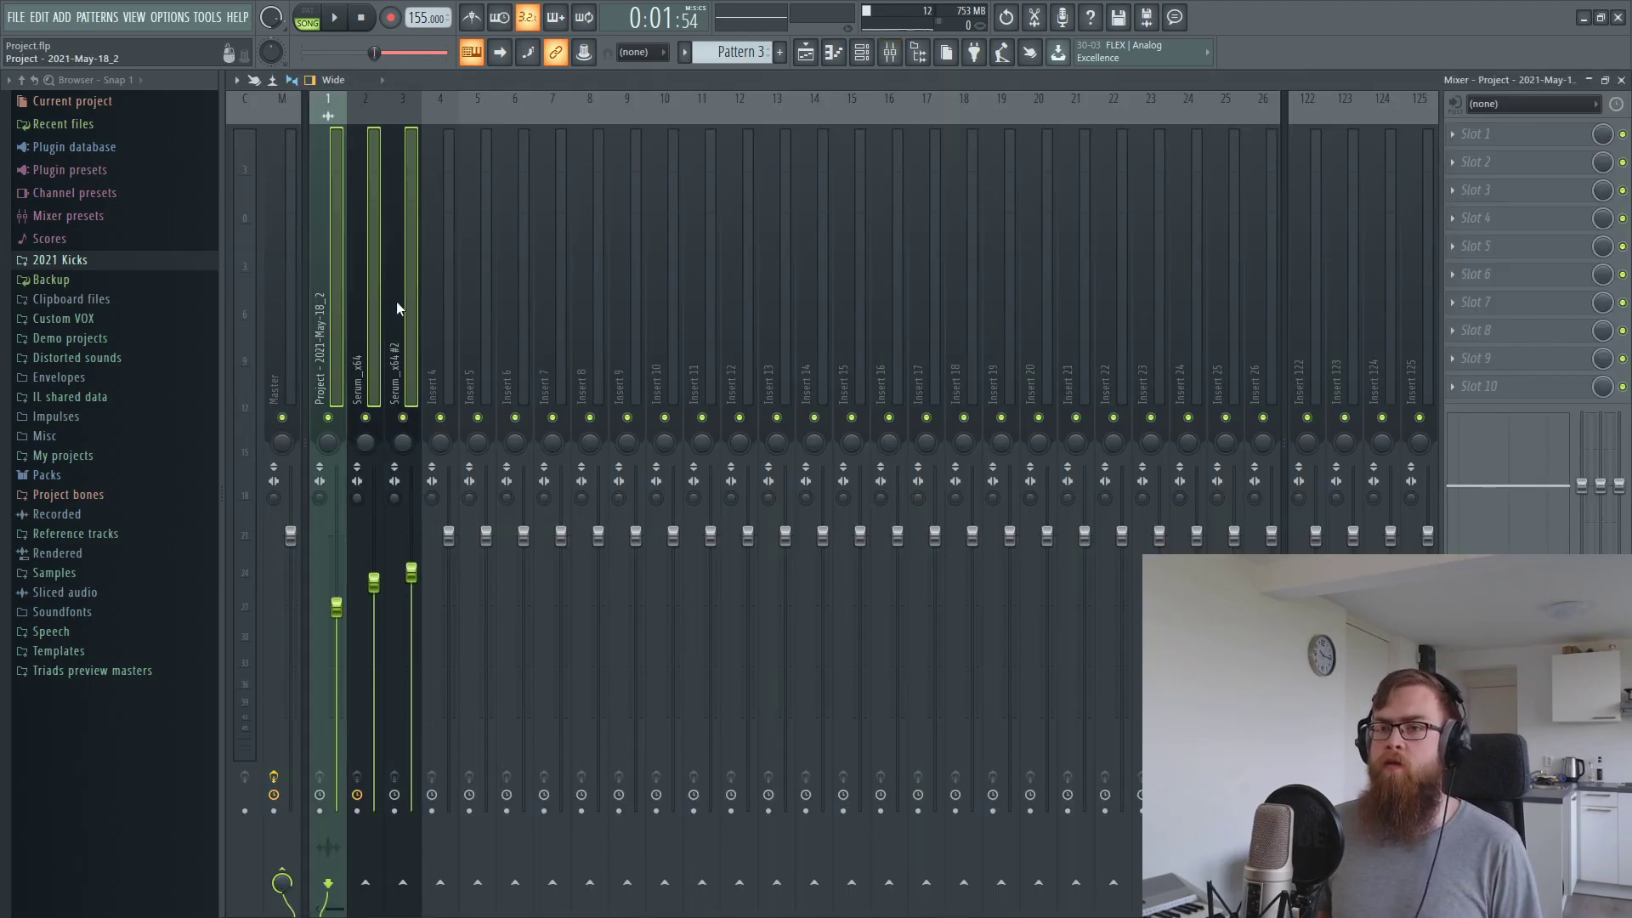
{"action": "left_click", "coordinate": [323, 218]}
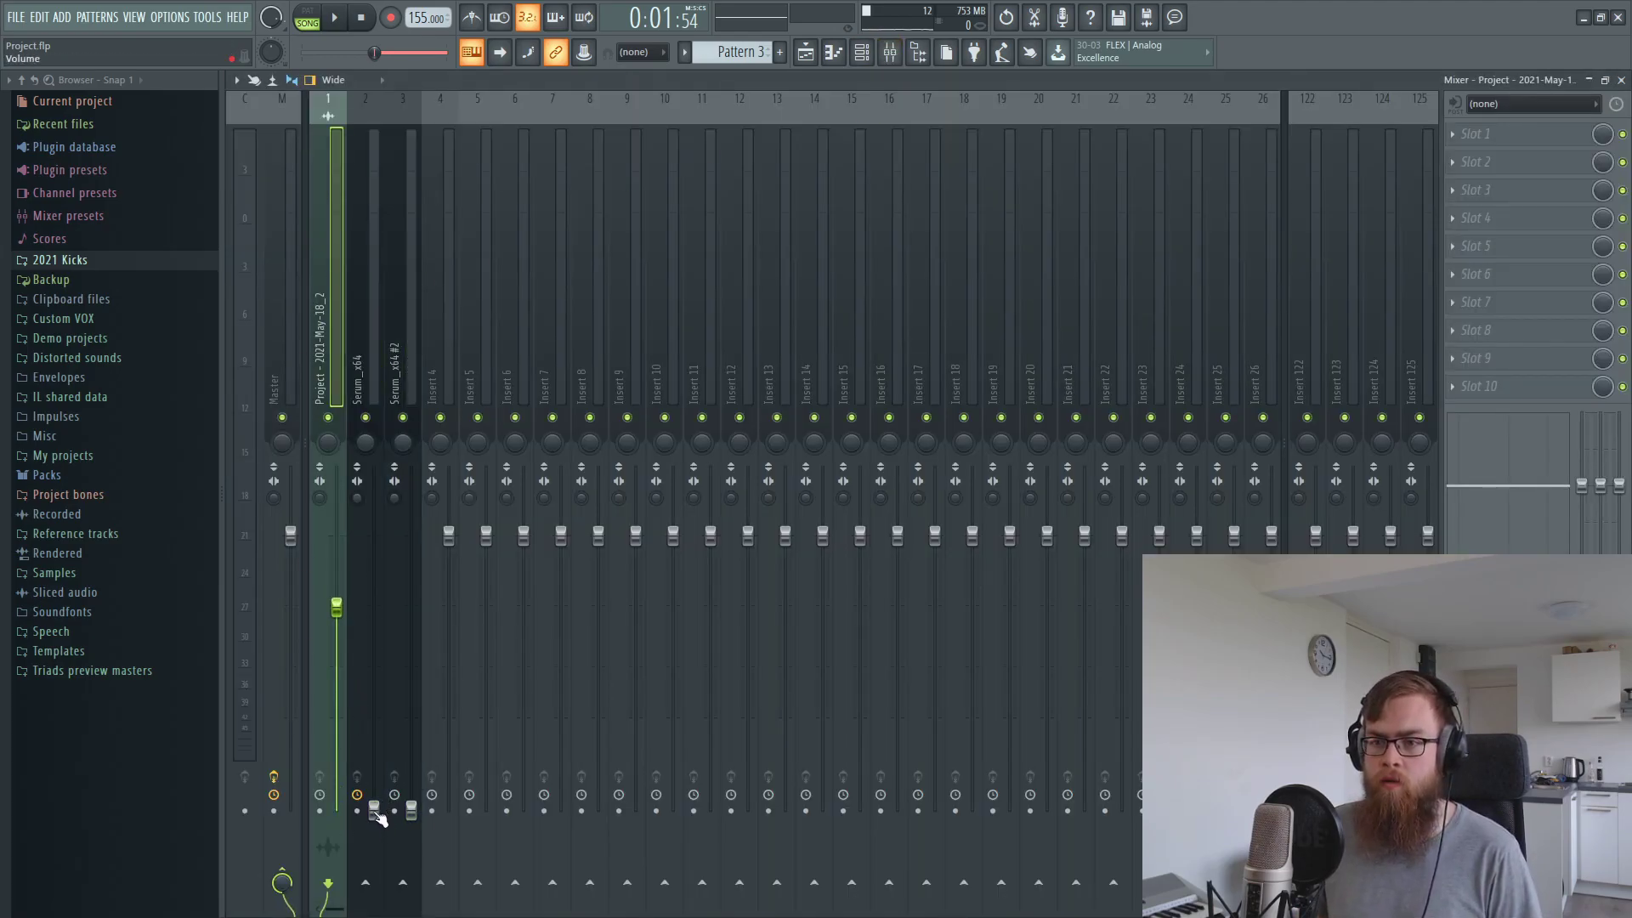
{"action": "left_click_drag", "start_coordinate": [376, 812], "coordinate": [374, 638]}
{"action": "left_click_drag", "start_coordinate": [416, 812], "coordinate": [412, 629]}
{"action": "key", "text": "space"}
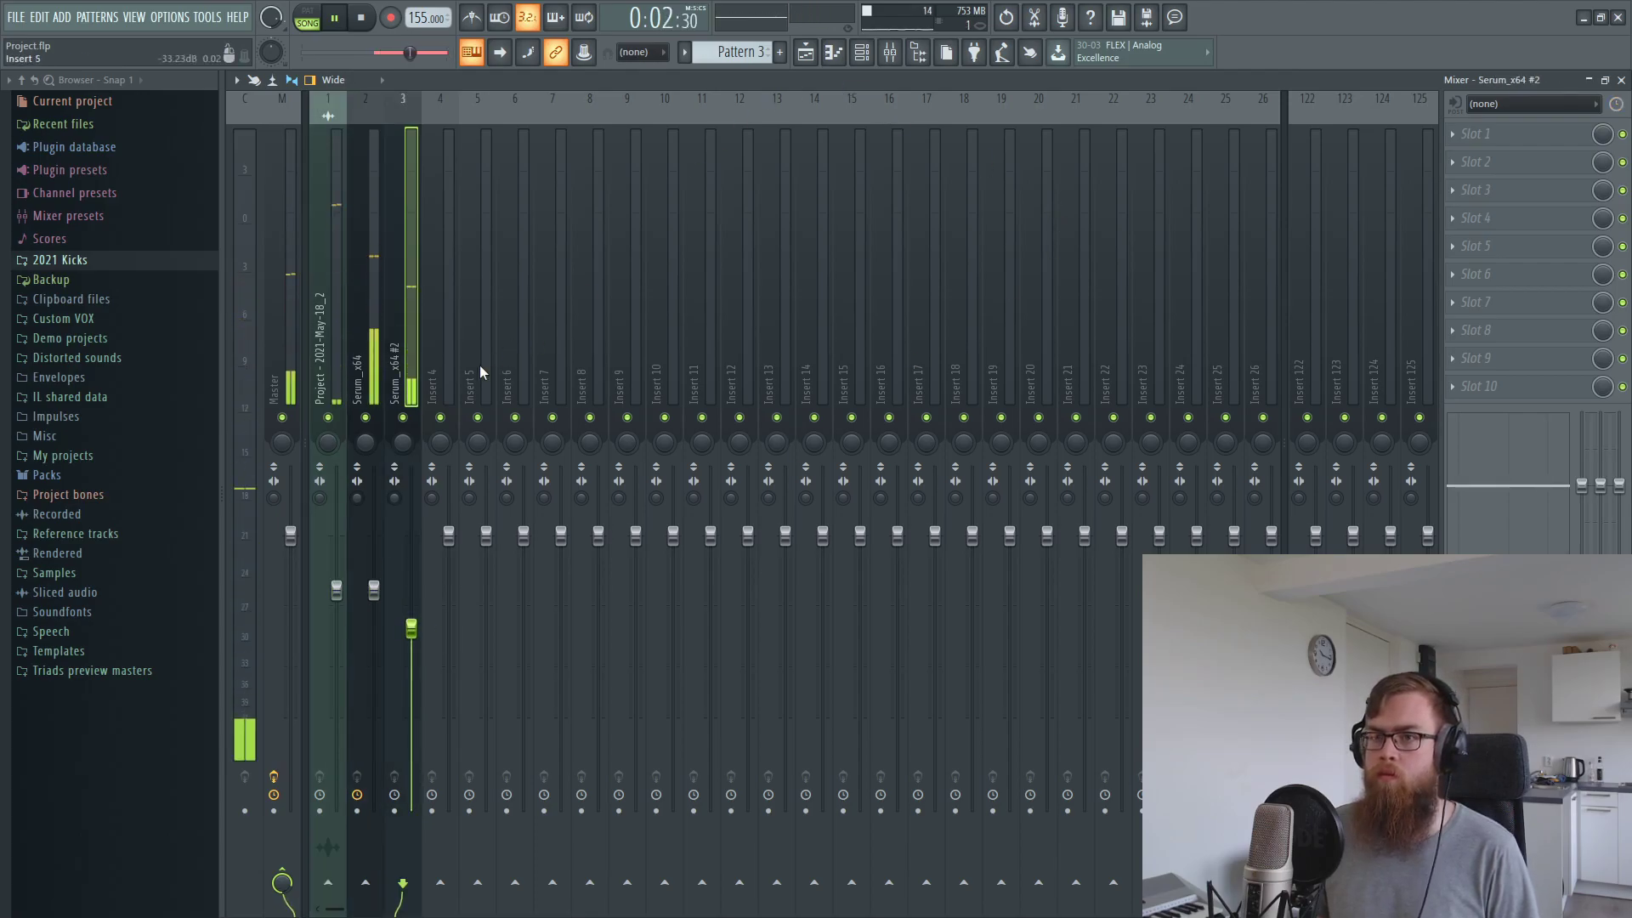
Mute the punch on mixer track 1 and fine-tune the levels of the two Serum tracks against each other during playback
{"action": "left_click", "coordinate": [328, 418]}
{"action": "left_click_drag", "start_coordinate": [412, 628], "coordinate": [412, 633]}
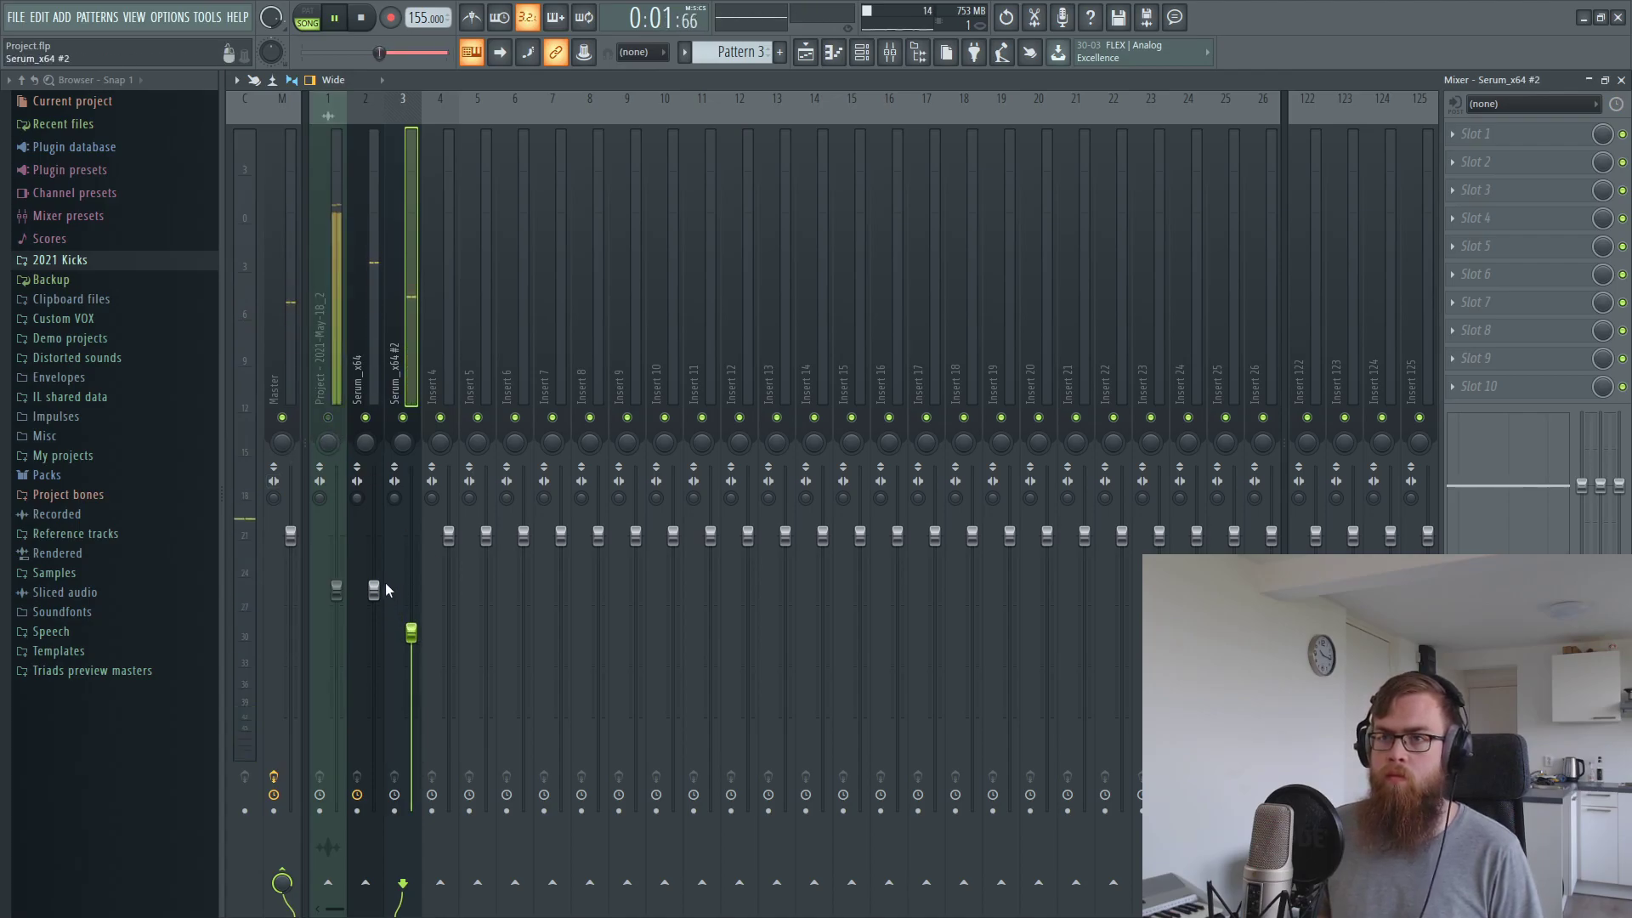
{"action": "left_click", "coordinate": [384, 588]}
{"action": "left_click", "coordinate": [413, 633]}
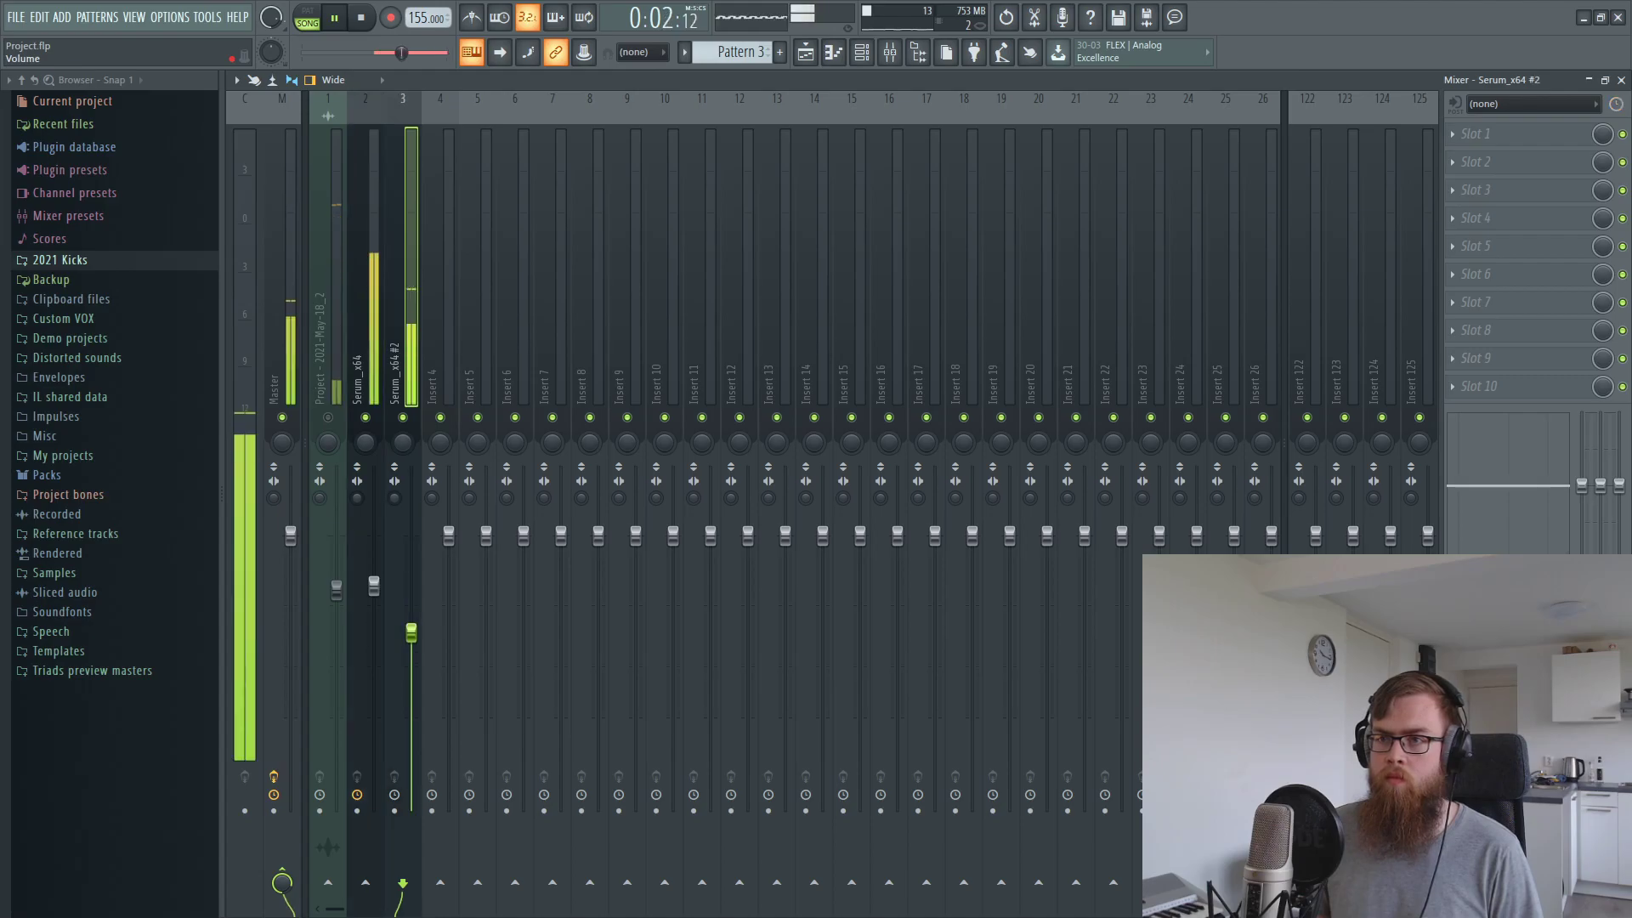
{"action": "key", "text": "space"}
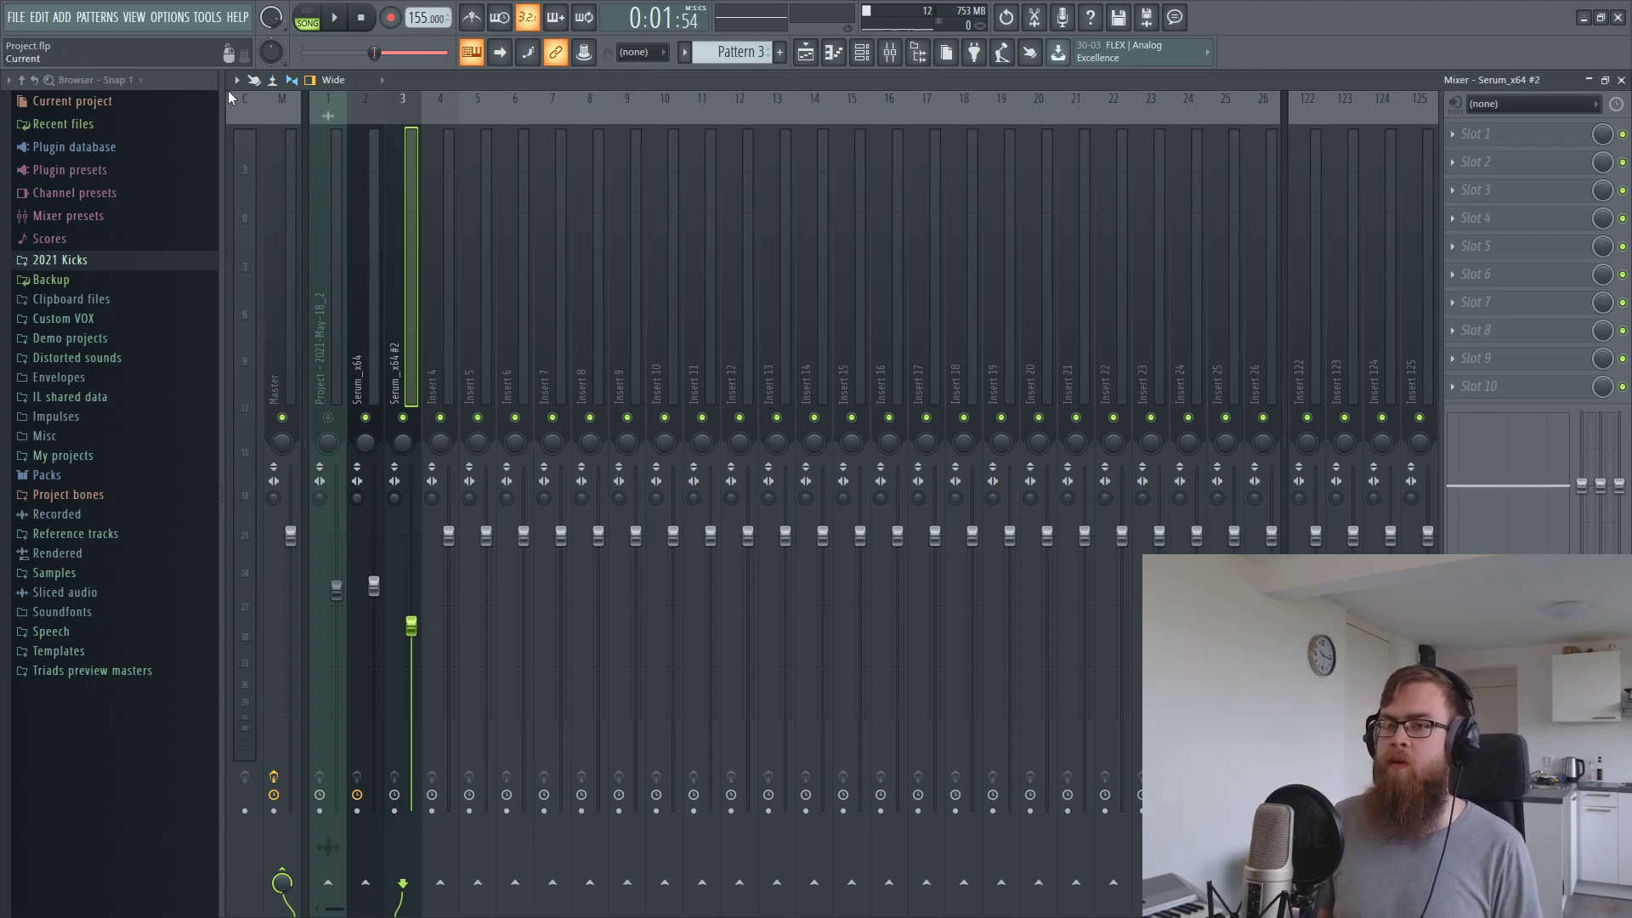
Route Serum_x64 and Serum_x64 #2 to mixer Insert 4 only and load FabFilter Pro-Q 2 in its first effect slot
{"action": "right_click", "coordinate": [441, 884]}
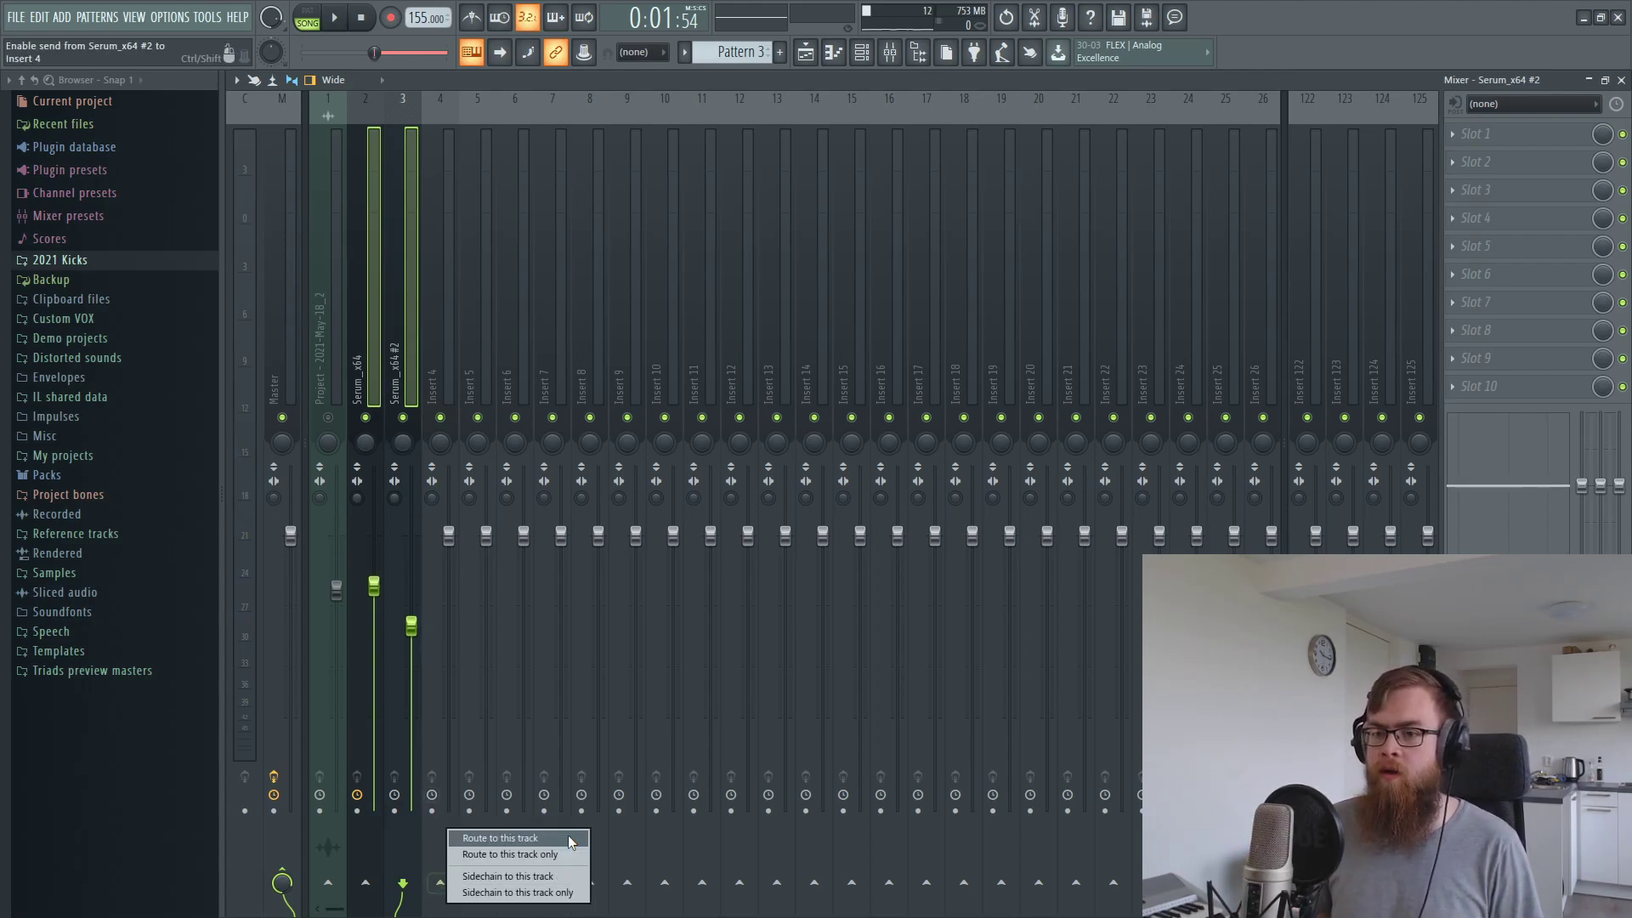
{"action": "left_click", "coordinate": [553, 856]}
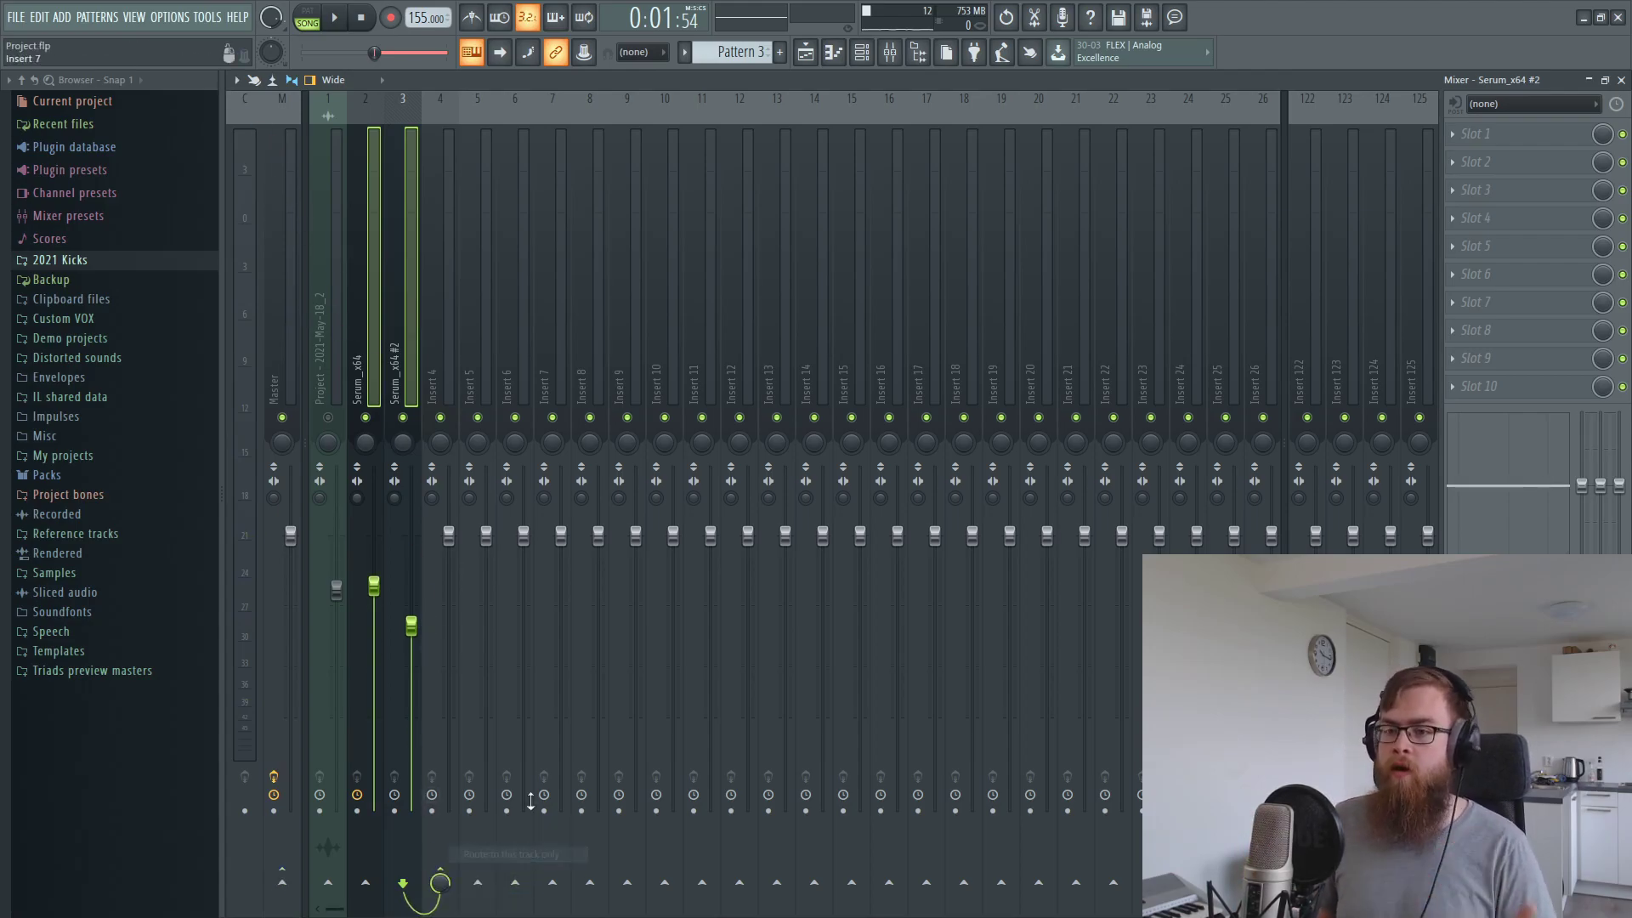
{"action": "left_click", "coordinate": [436, 350]}
{"action": "left_click", "coordinate": [1517, 135]}
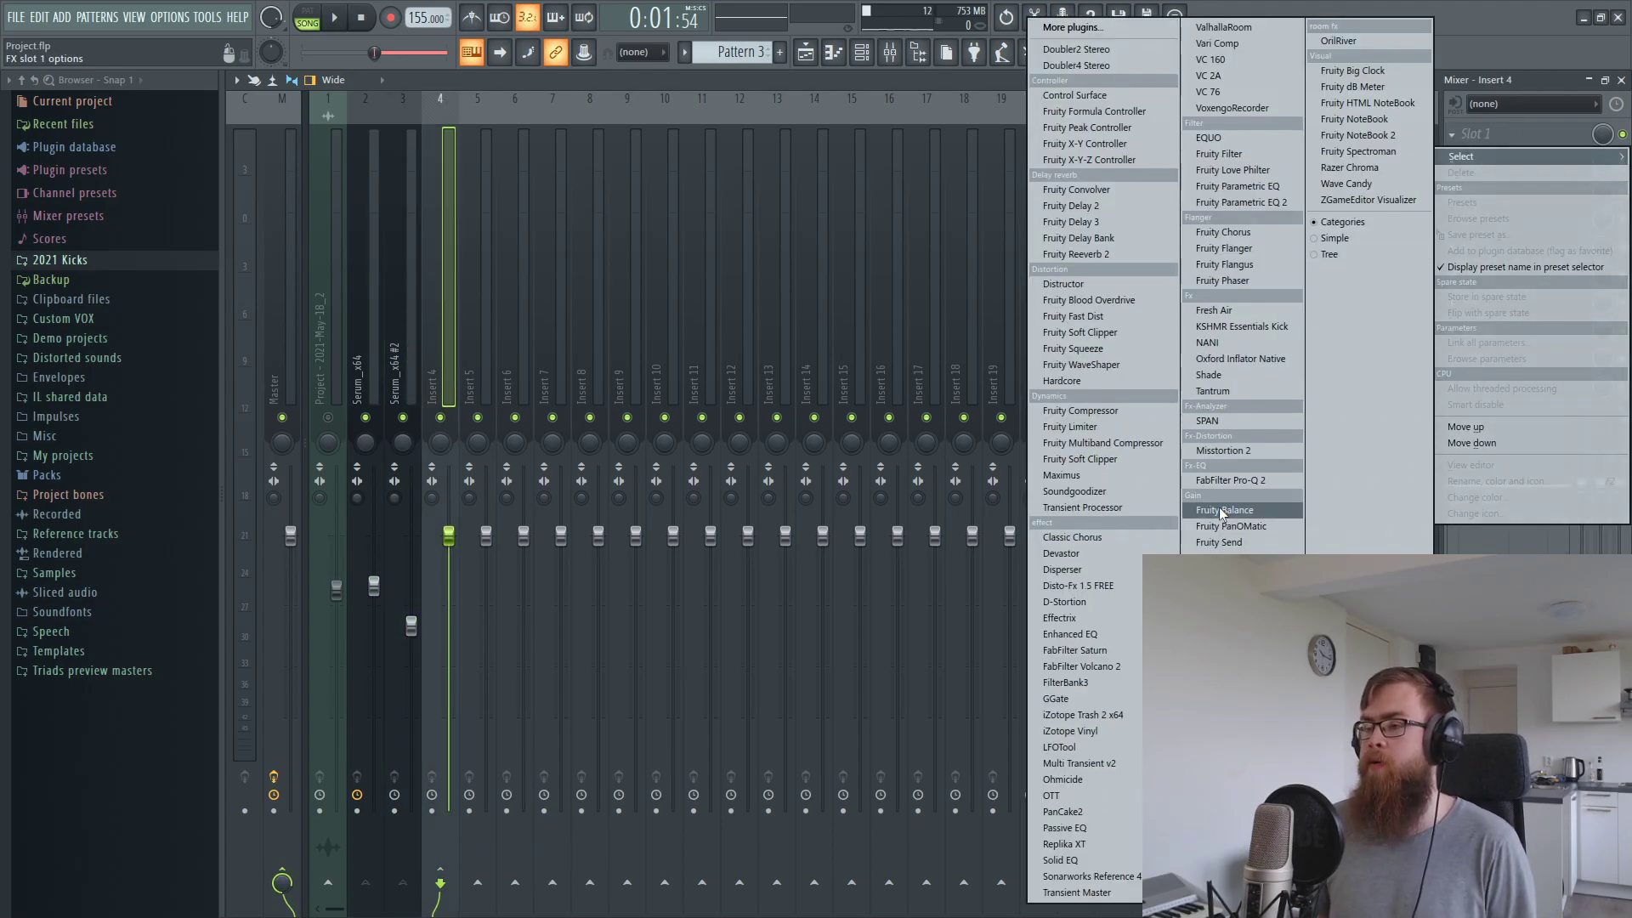
{"action": "left_click", "coordinate": [1230, 481]}
Add a narrowed bell boost of about 5.3 dB at about 471 Hz, Q 2.4, and fine-tune it during playback
{"action": "left_click_drag", "start_coordinate": [561, 363], "coordinate": [602, 312]}
{"action": "scroll", "coordinate": [590, 317], "scroll_direction": "up", "scroll_amount": 4}
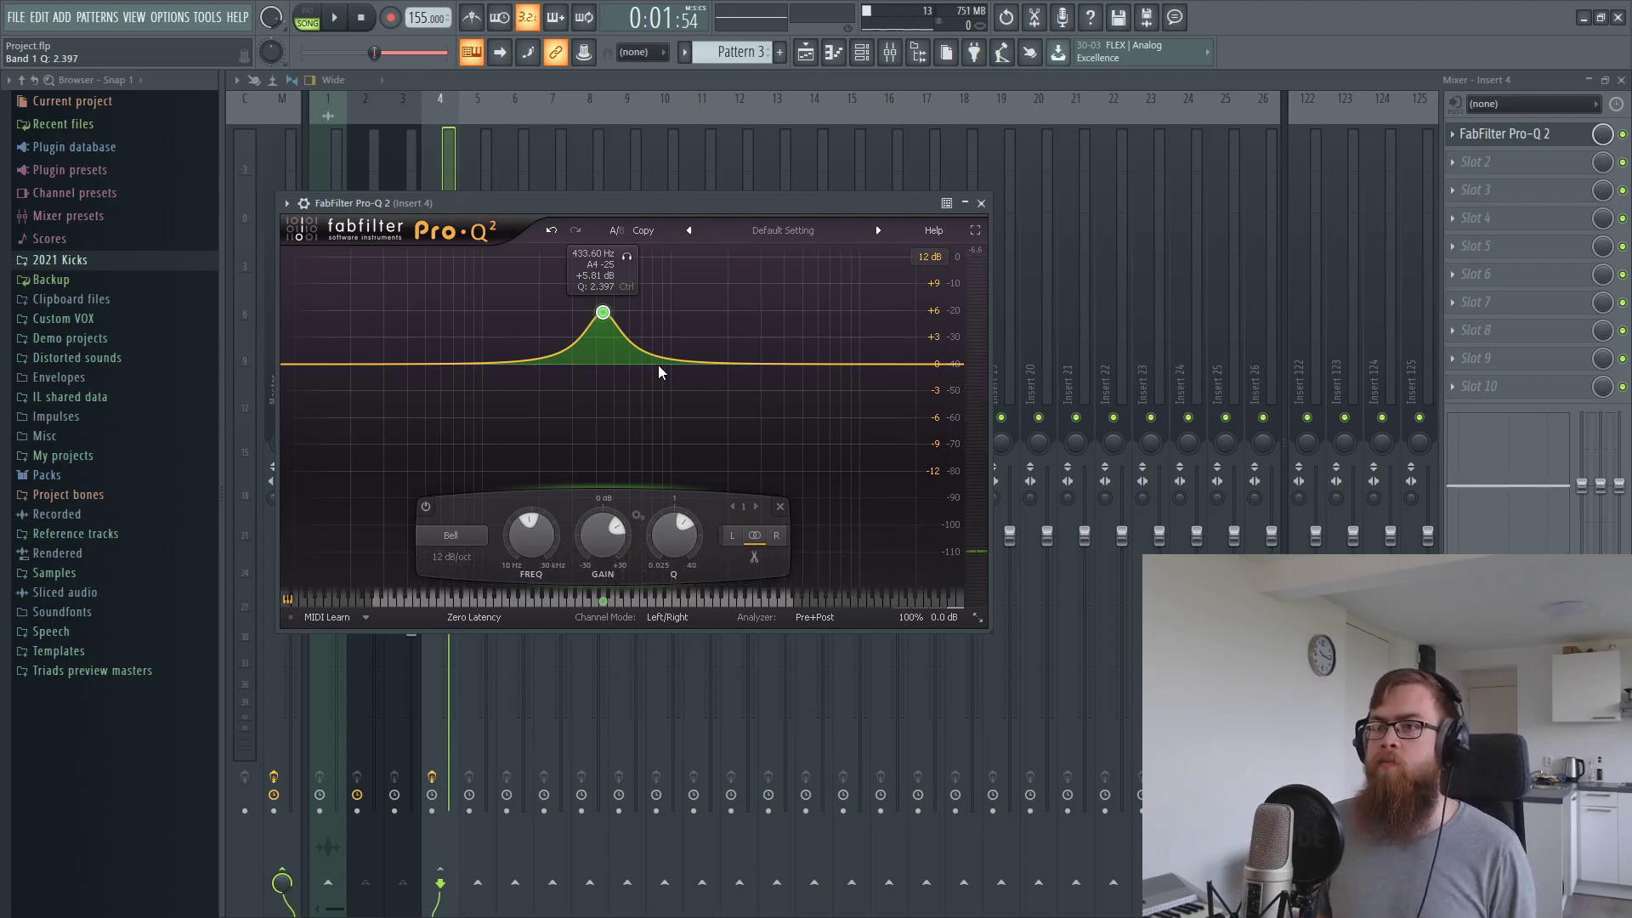
{"action": "key", "text": "space"}
{"action": "mouse_move", "coordinate": [602, 314]}
{"action": "left_mouse_down"}
{"action": "mouse_move", "coordinate": [634, 286]}
{"action": "mouse_move", "coordinate": [603, 315]}
{"action": "left_mouse_up"}
Add a narrowed low-mid bell boost of about 2.5 dB and a low-end cut of about 2 dB in the Insert 4 EQ
{"action": "double_click", "coordinate": [539, 365]}
{"action": "mouse_move", "coordinate": [539, 365]}
{"action": "left_mouse_down"}
{"action": "mouse_move", "coordinate": [510, 320]}
{"action": "mouse_move", "coordinate": [524, 344]}
{"action": "left_mouse_up"}
{"action": "scroll", "coordinate": [521, 327], "scroll_direction": "up", "scroll_amount": 3}
{"action": "double_click", "coordinate": [426, 366]}
{"action": "left_click_drag", "start_coordinate": [430, 368], "coordinate": [434, 382]}
Load Misstortion 2 in the second slot of Insert 4 and turn up its Soft Clip during playback
{"action": "left_click", "coordinate": [1476, 162]}
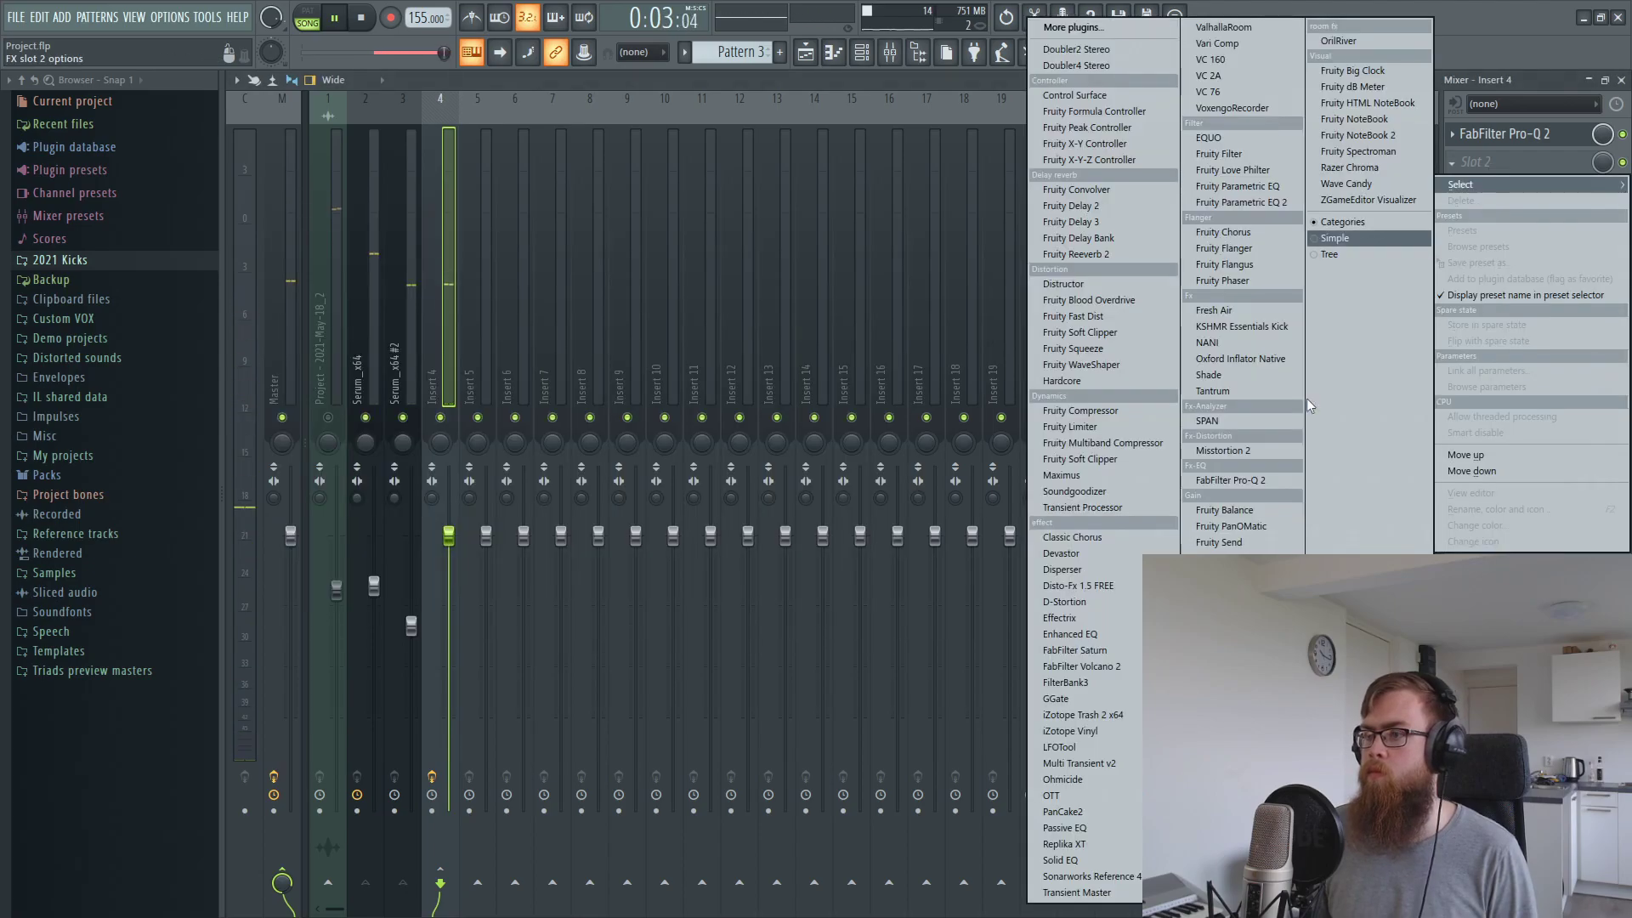
{"action": "left_click", "coordinate": [1266, 457]}
{"action": "key", "text": "space"}
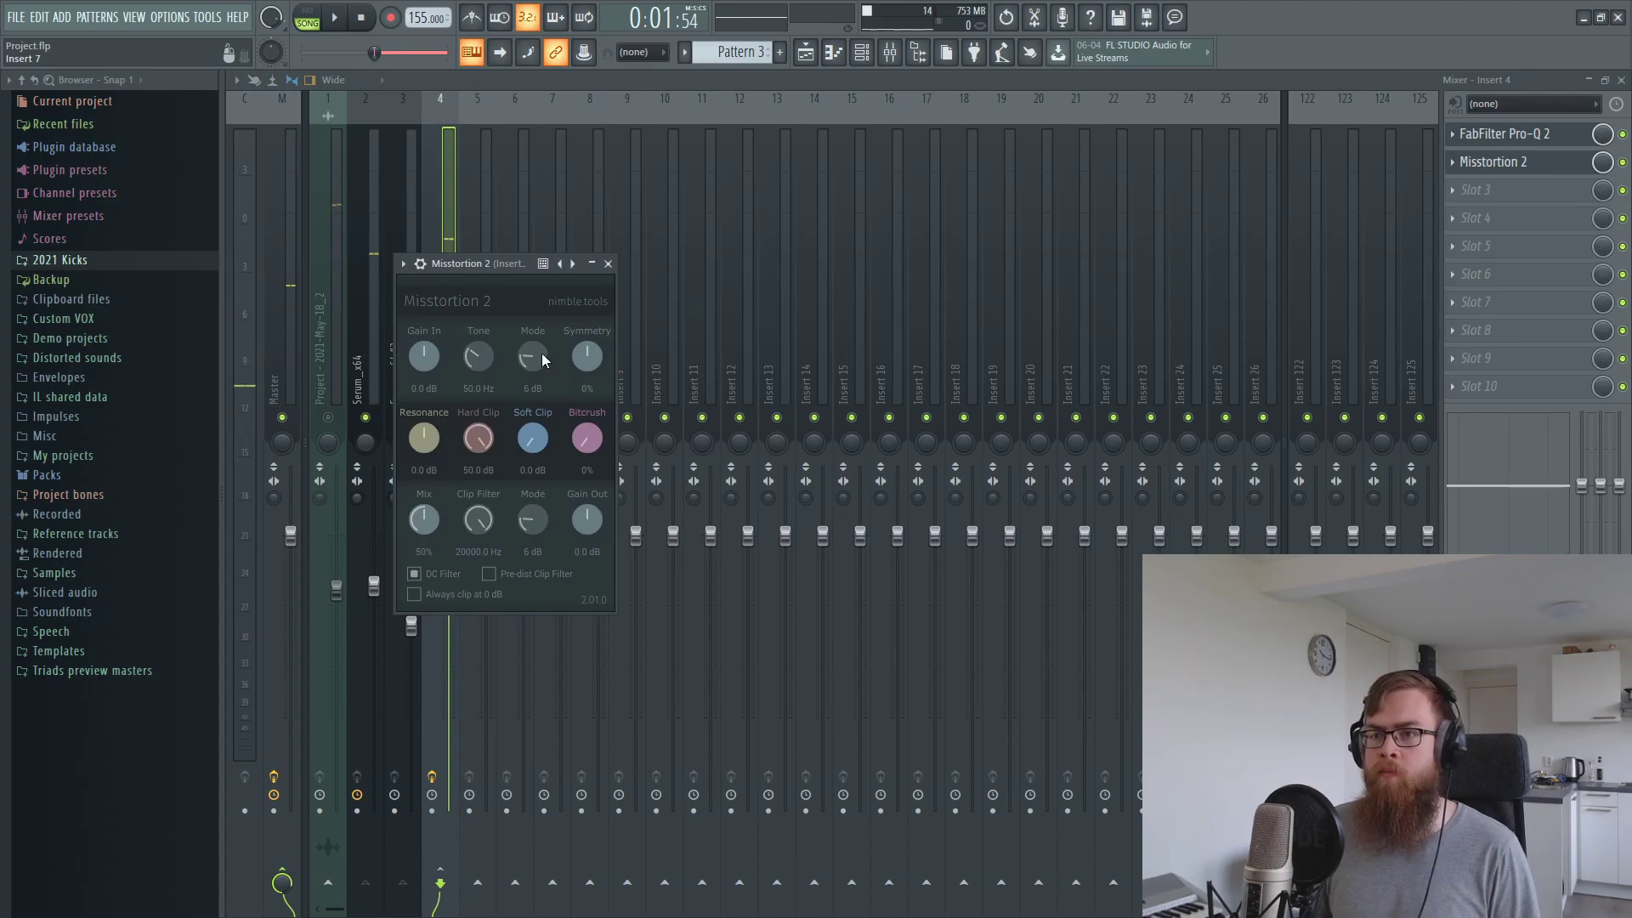
{"action": "left_click_drag", "start_coordinate": [499, 266], "coordinate": [714, 305]}
{"action": "key", "text": "space"}
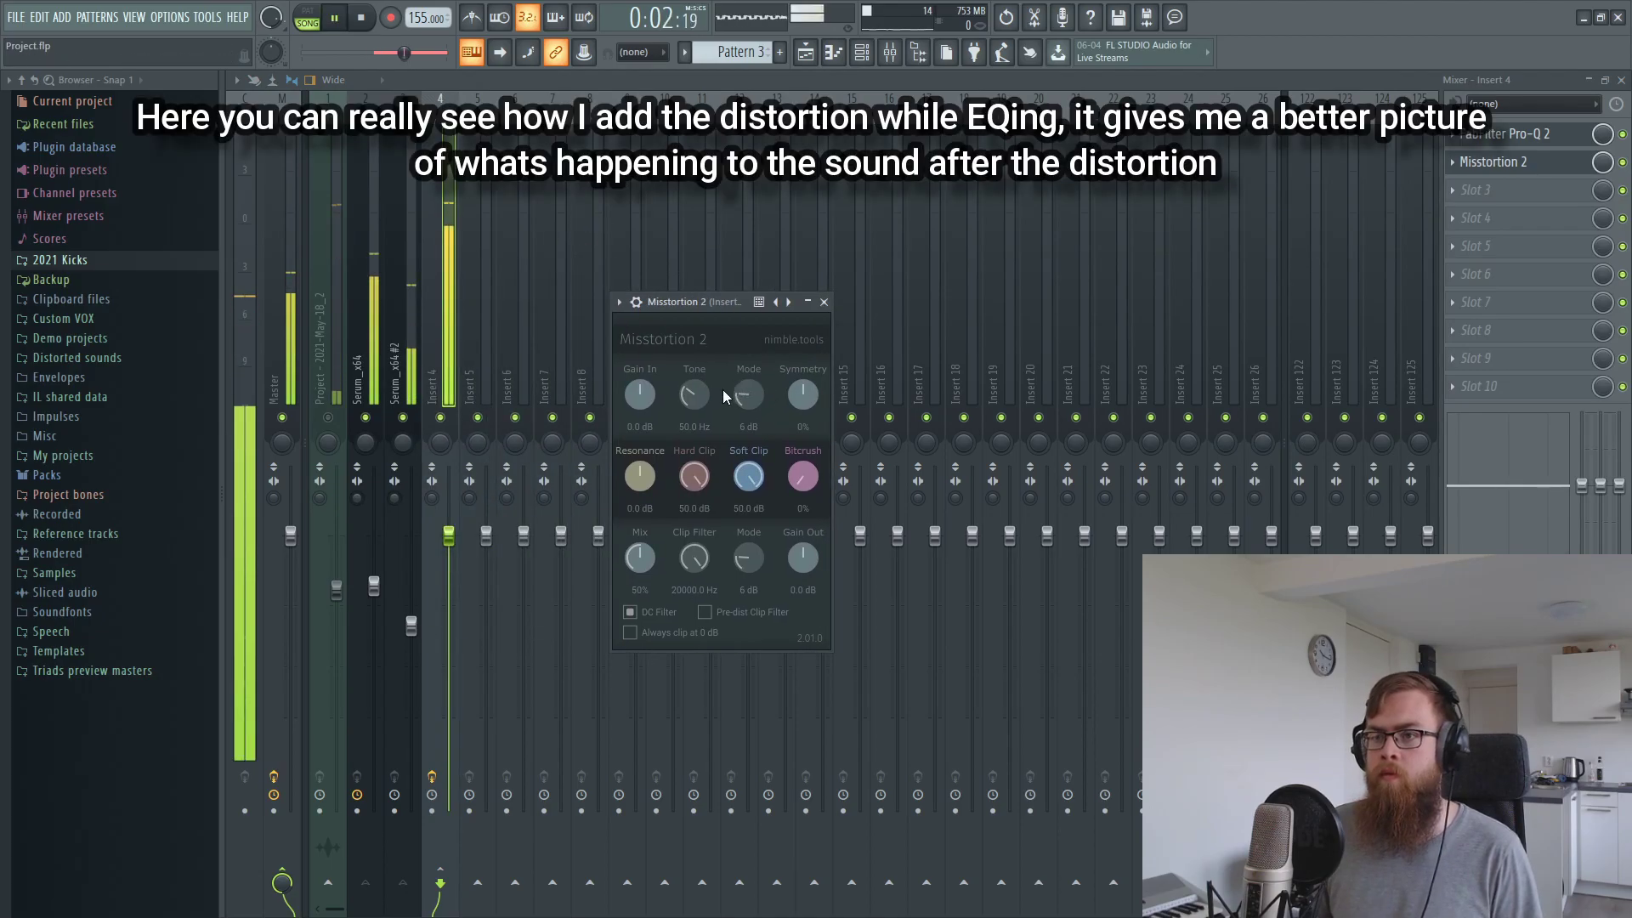
Add a deep, narrow bell cut just below the main boost in the Insert 4 EQ and raise the main and low bands
{"action": "left_click", "coordinate": [1511, 133]}
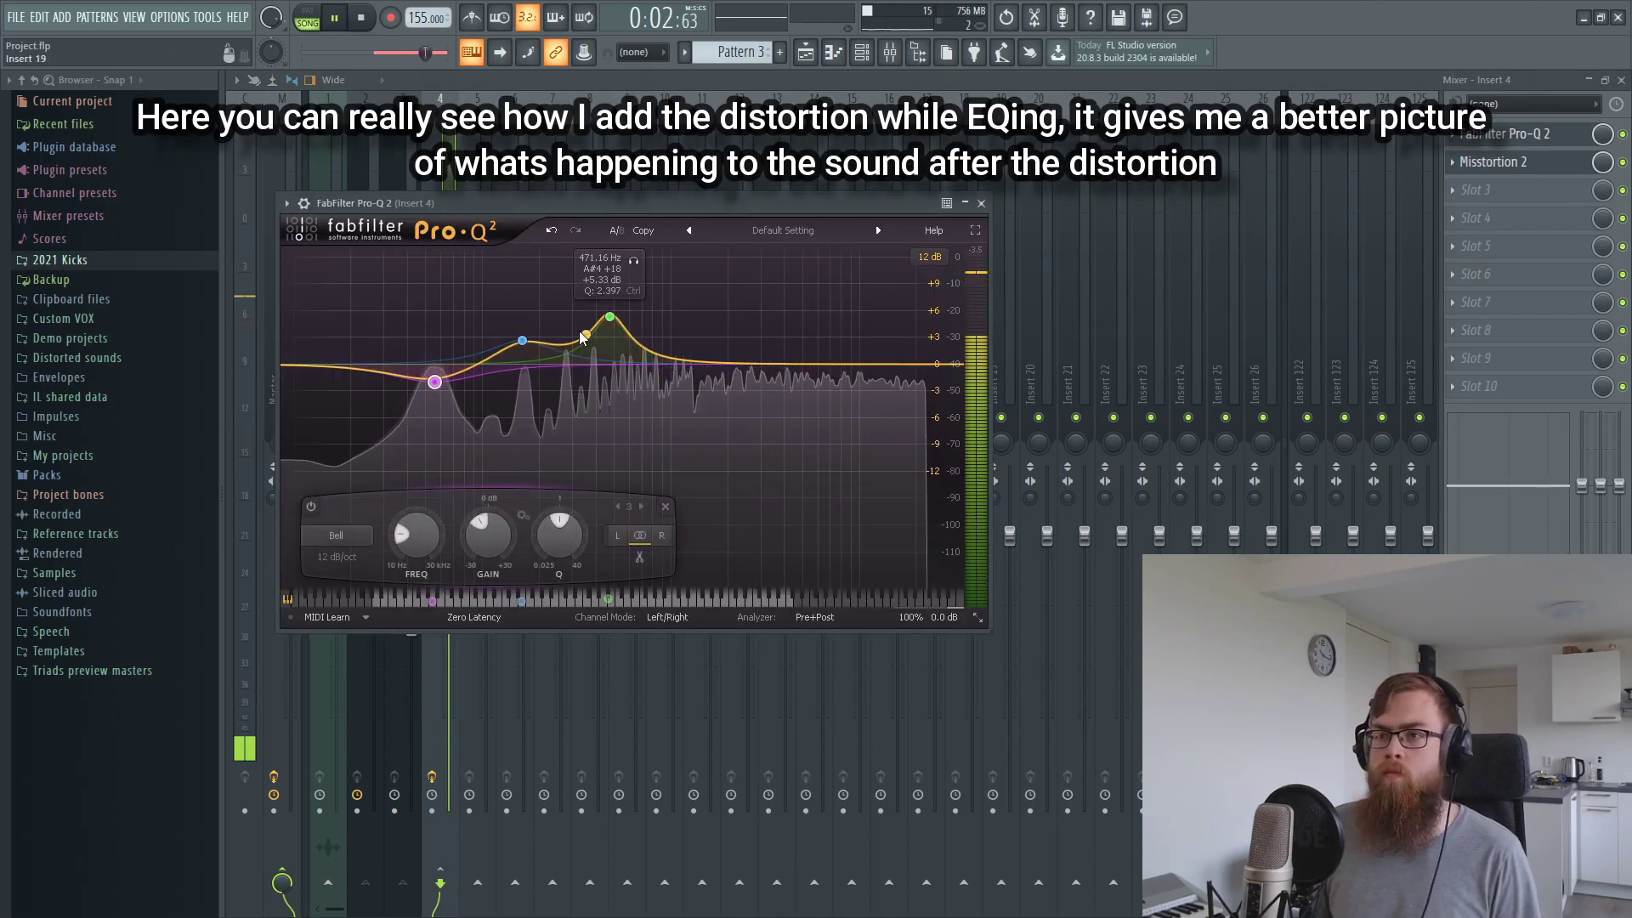
{"action": "double_click", "coordinate": [611, 362]}
{"action": "left_click_drag", "start_coordinate": [611, 363], "coordinate": [563, 512]}
{"action": "scroll", "coordinate": [577, 411], "scroll_direction": "up", "scroll_amount": 5}
{"action": "scroll", "coordinate": [578, 412], "scroll_direction": "down", "scroll_amount": 3}
{"action": "mouse_move", "coordinate": [609, 346]}
{"action": "left_mouse_down"}
{"action": "mouse_move", "coordinate": [614, 316]}
{"action": "mouse_move", "coordinate": [614, 338]}
{"action": "left_mouse_up"}
{"action": "left_click_drag", "start_coordinate": [434, 371], "coordinate": [435, 353]}
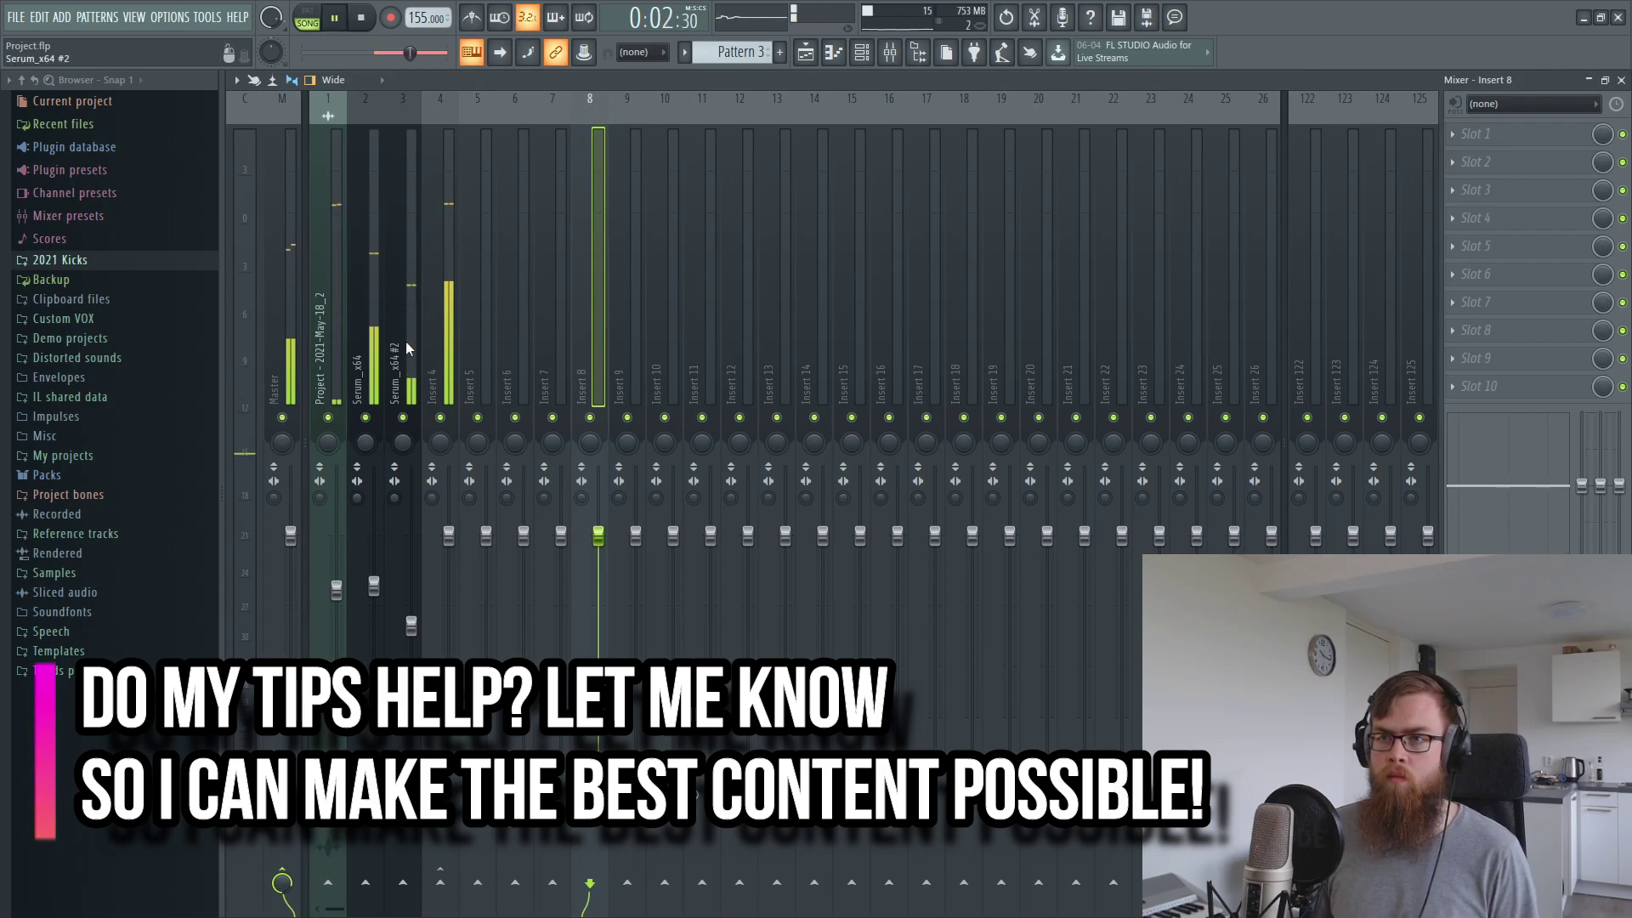
Raise the punch fader on mixer track 1 and lower the Serum_x64 #2 fader slightly during playback
{"action": "left_click_drag", "start_coordinate": [336, 588], "coordinate": [337, 568]}
{"action": "left_click", "coordinate": [379, 245]}
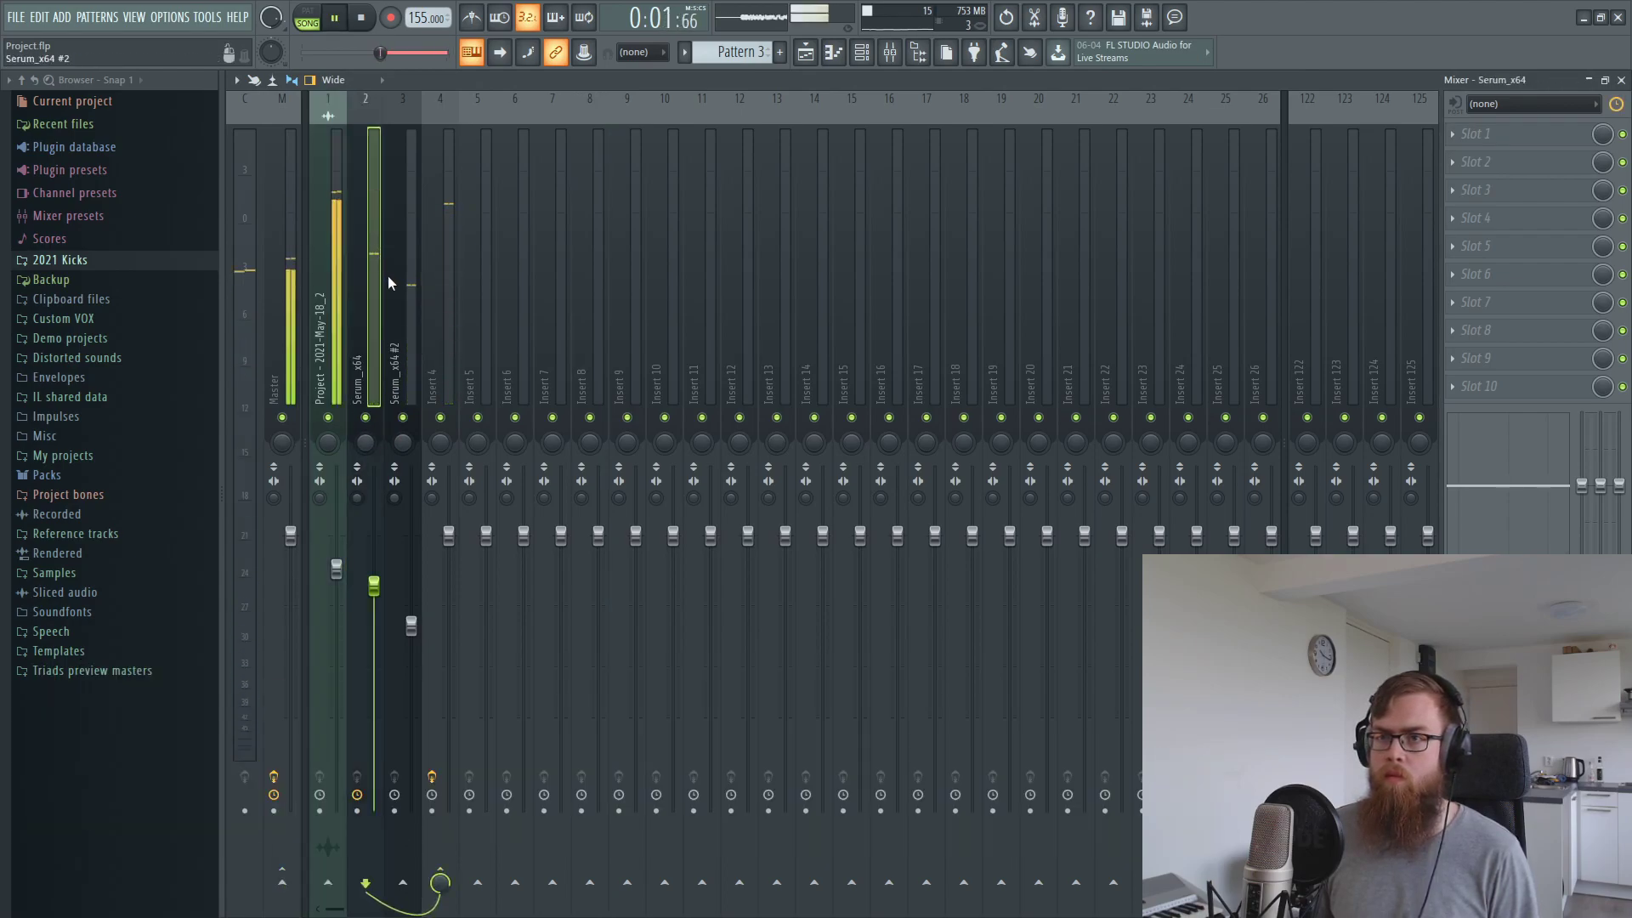
{"action": "left_click", "coordinate": [447, 272]}
{"action": "mouse_move", "coordinate": [410, 626]}
{"action": "left_mouse_down"}
{"action": "mouse_move", "coordinate": [412, 674]}
{"action": "mouse_move", "coordinate": [411, 642]}
{"action": "left_mouse_up"}
Mute the punch and compare the distorted tail with and without Serum_x64 #2
{"action": "left_click", "coordinate": [328, 418]}
{"action": "left_click", "coordinate": [403, 418]}
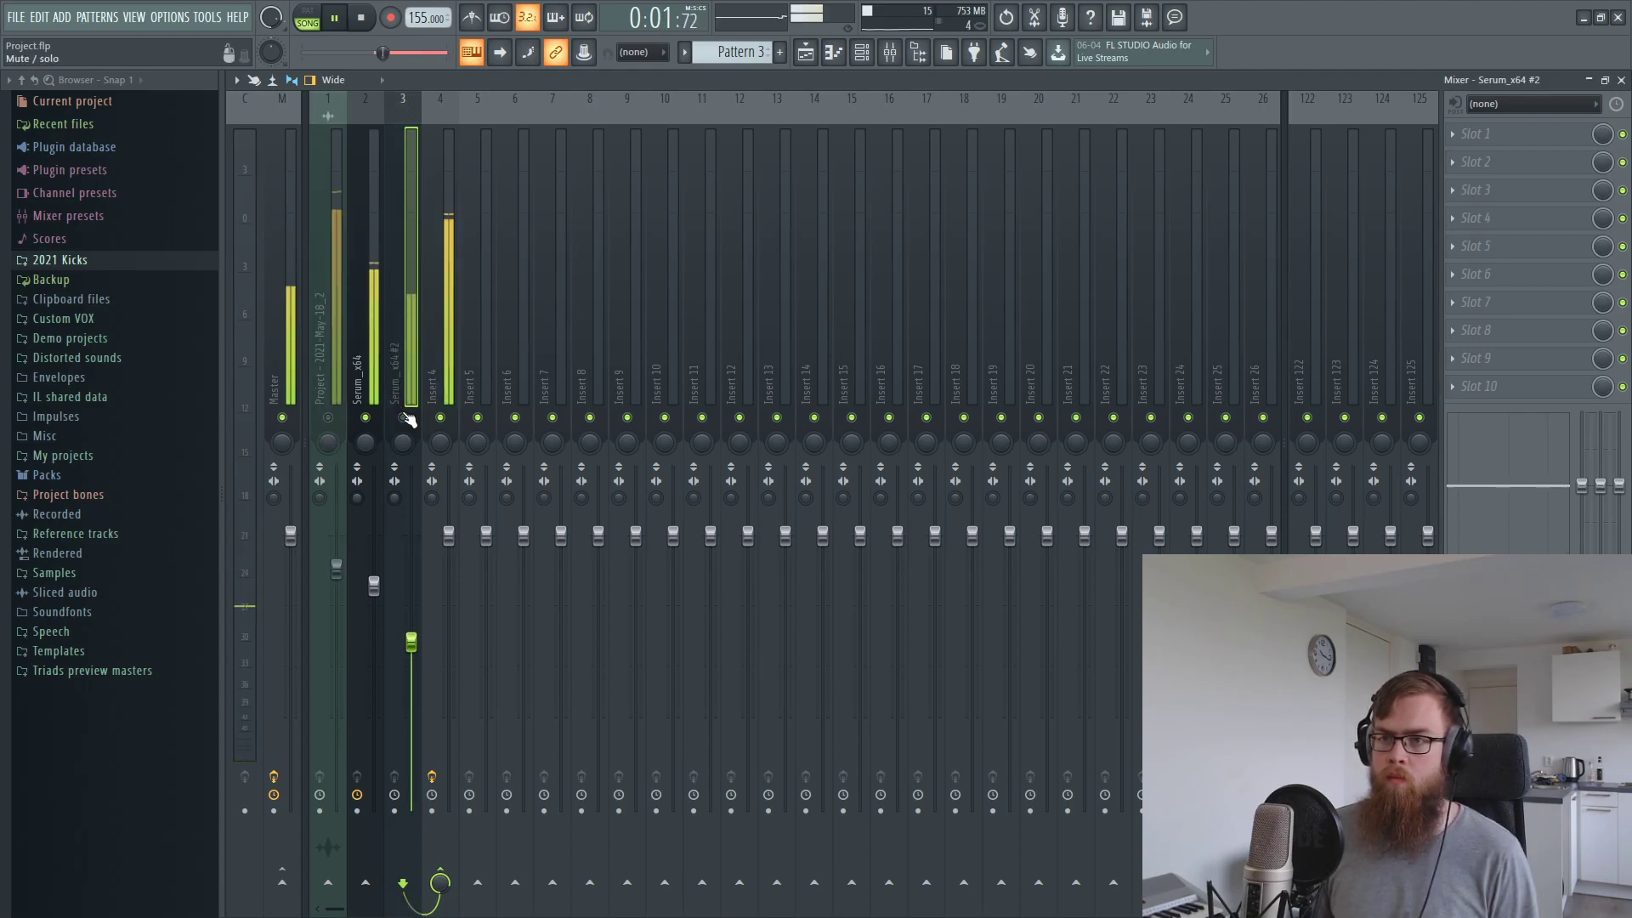
{"action": "key", "text": "space"}
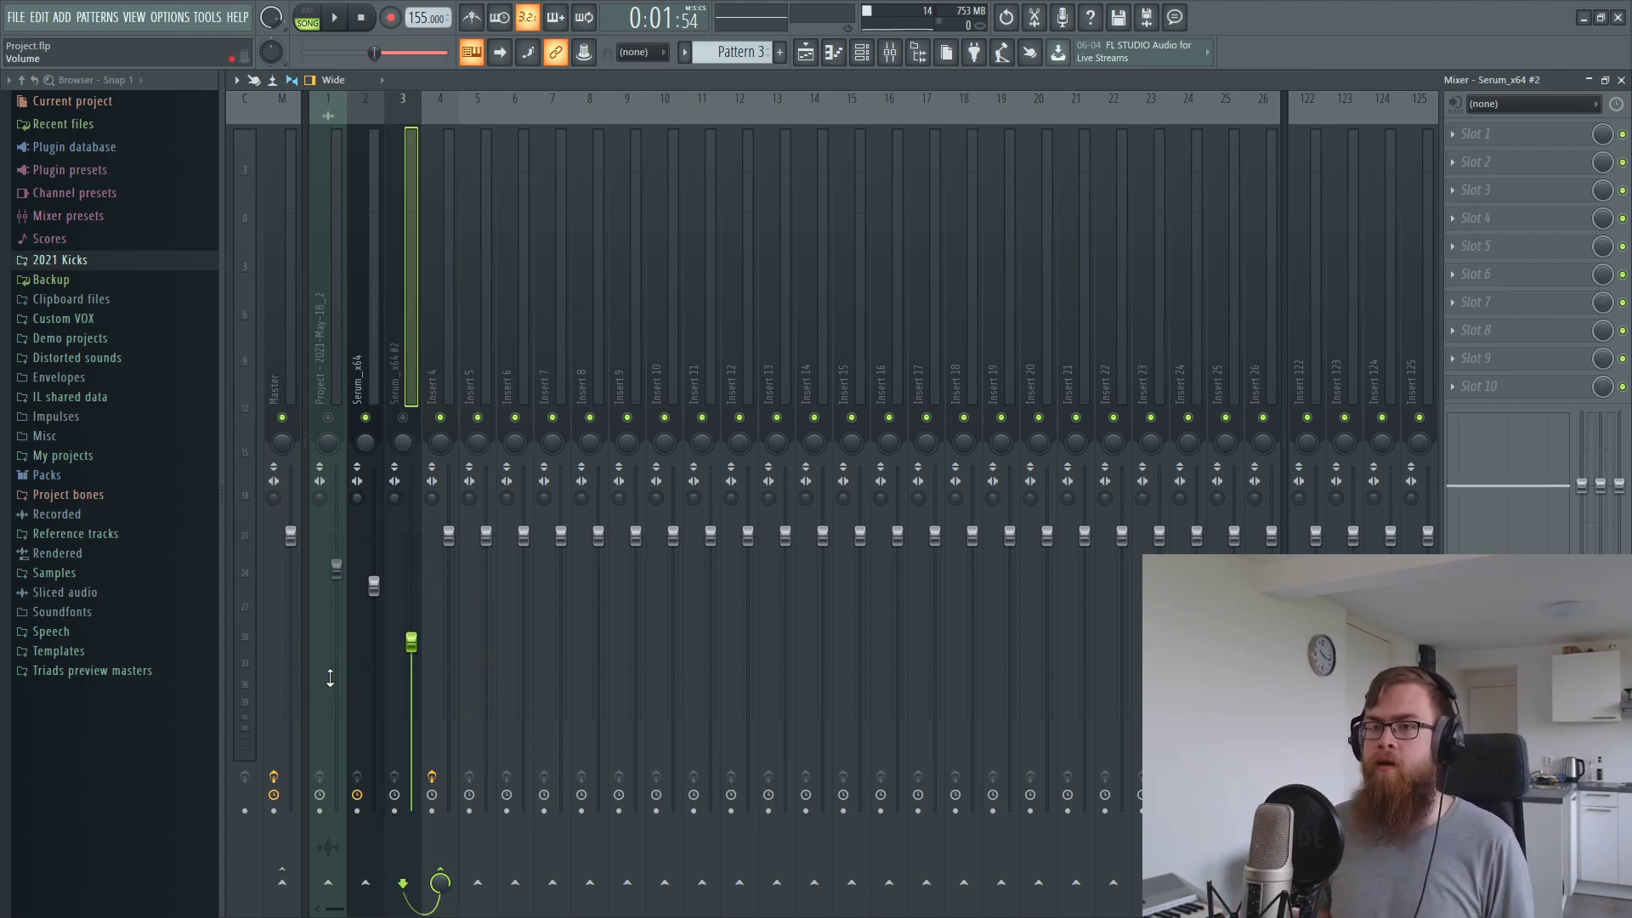
{"action": "key", "text": "space"}
{"action": "key", "text": "space"}
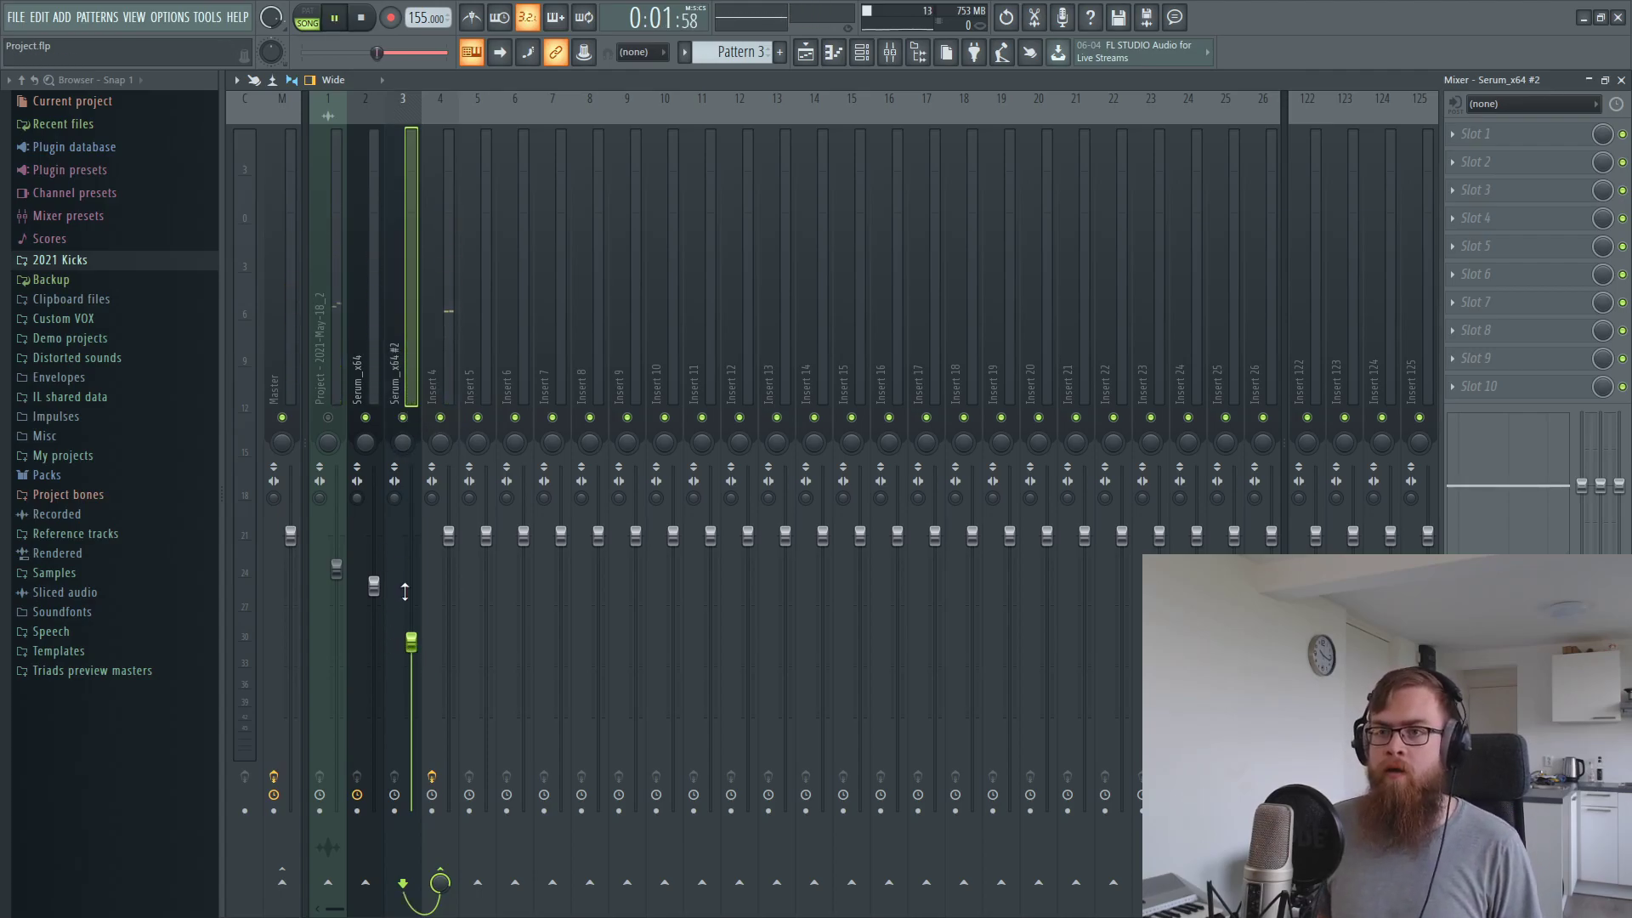
Set the Serum_x64 #2 fader to about -11.6 dB and nudge the Serum_x64 fader up during playback
{"action": "key", "text": "space"}
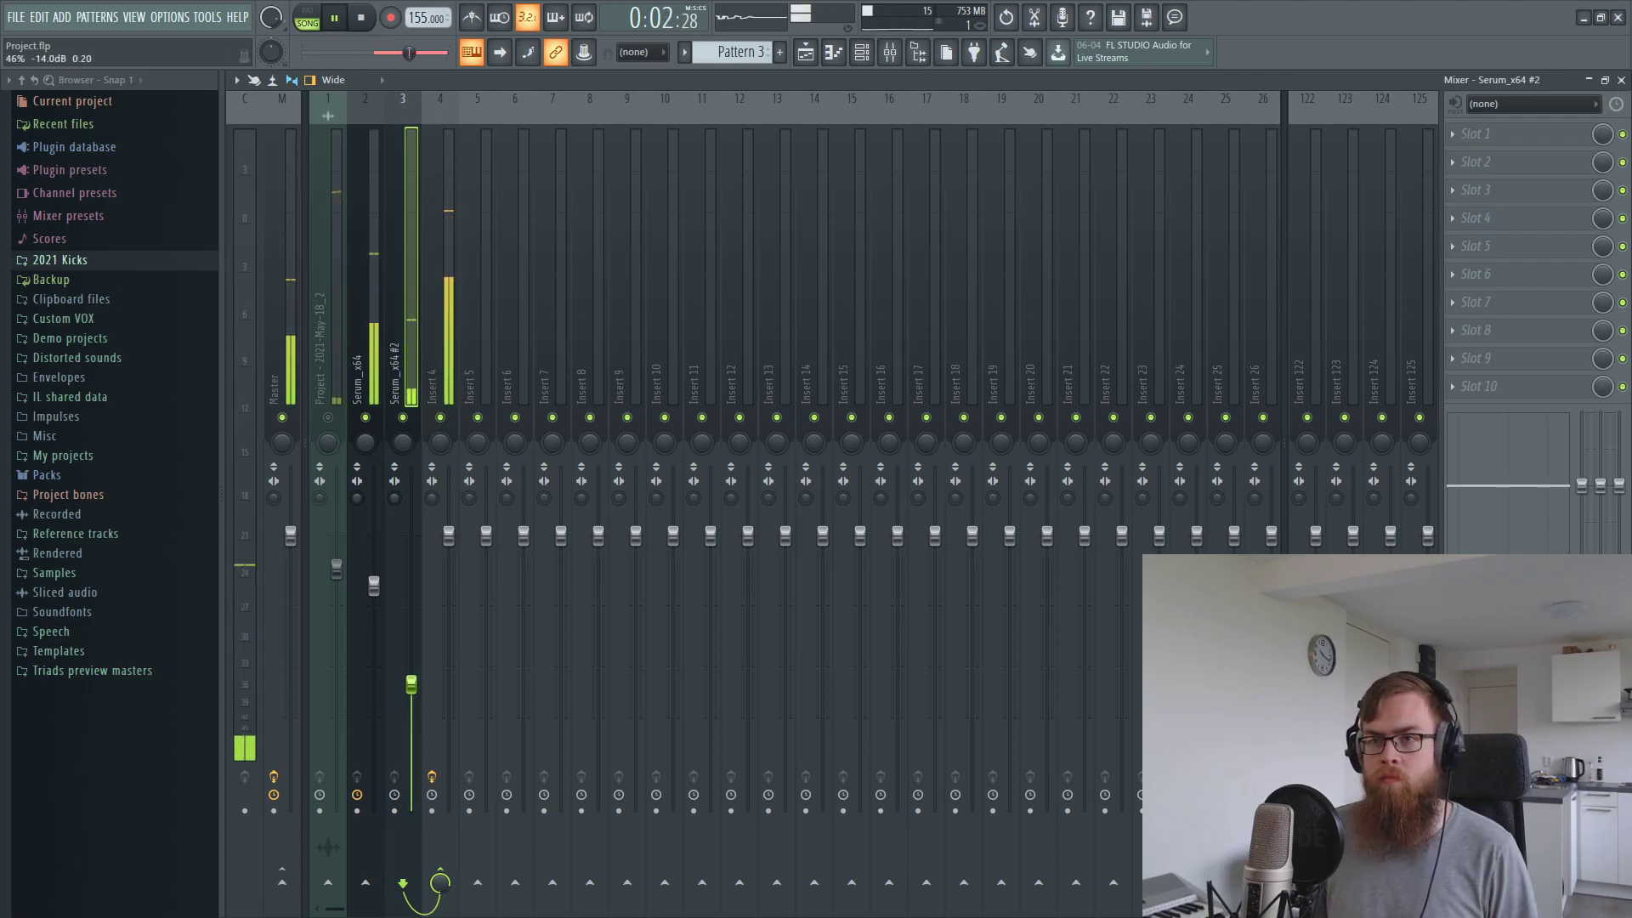
{"action": "left_click", "coordinate": [807, 53]}
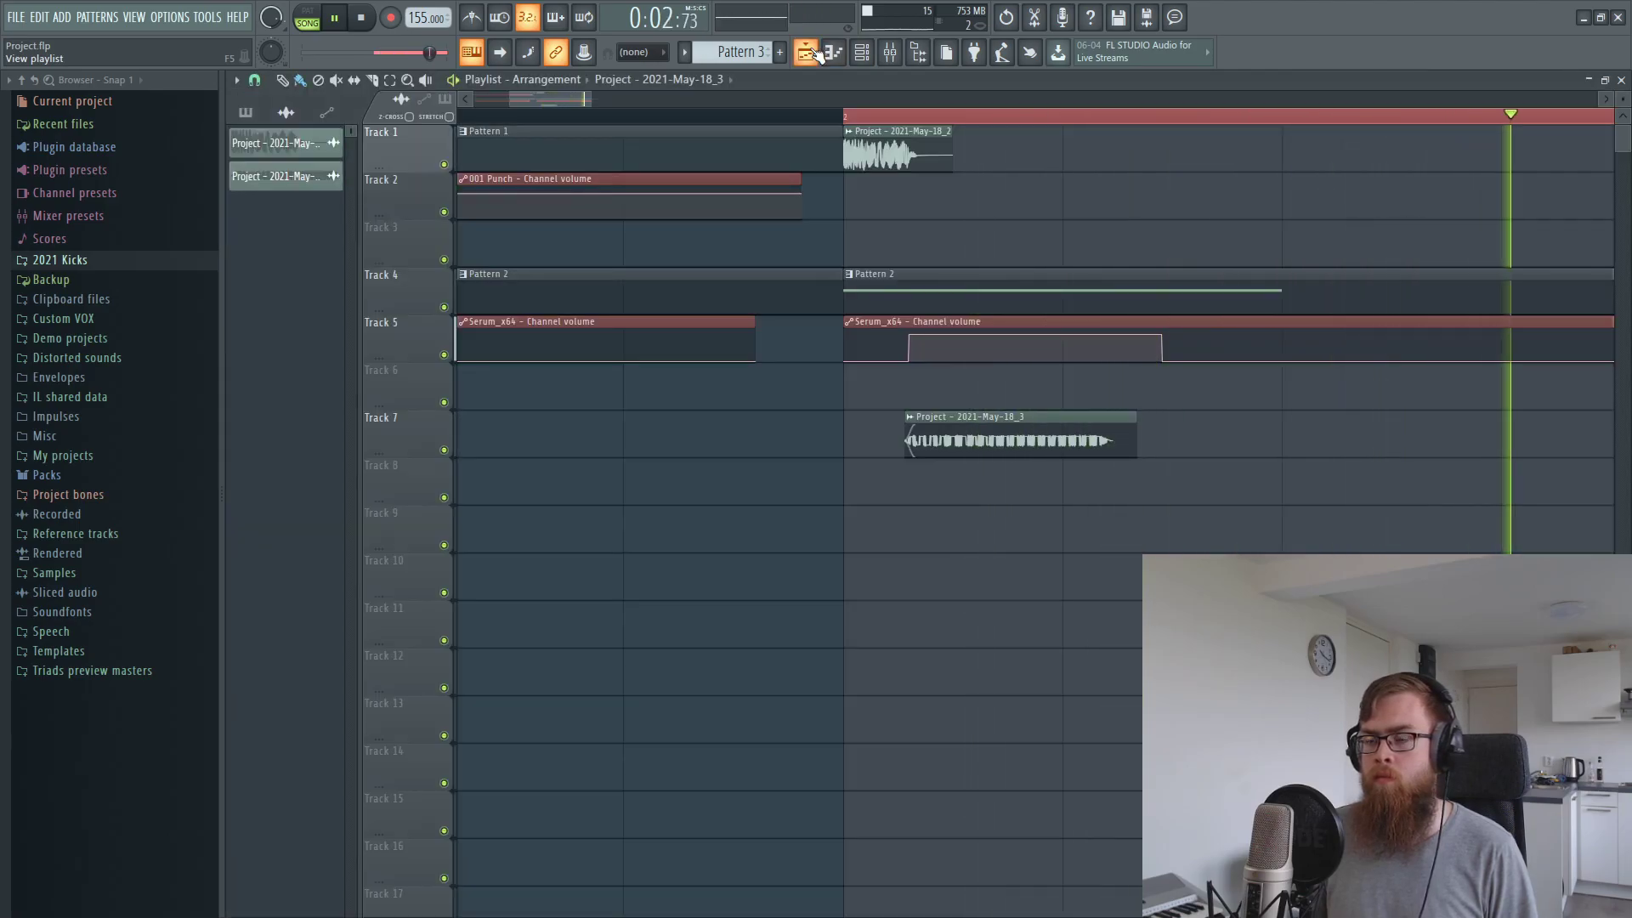
{"action": "left_click", "coordinate": [890, 53]}
{"action": "left_click_drag", "start_coordinate": [411, 681], "coordinate": [411, 659]}
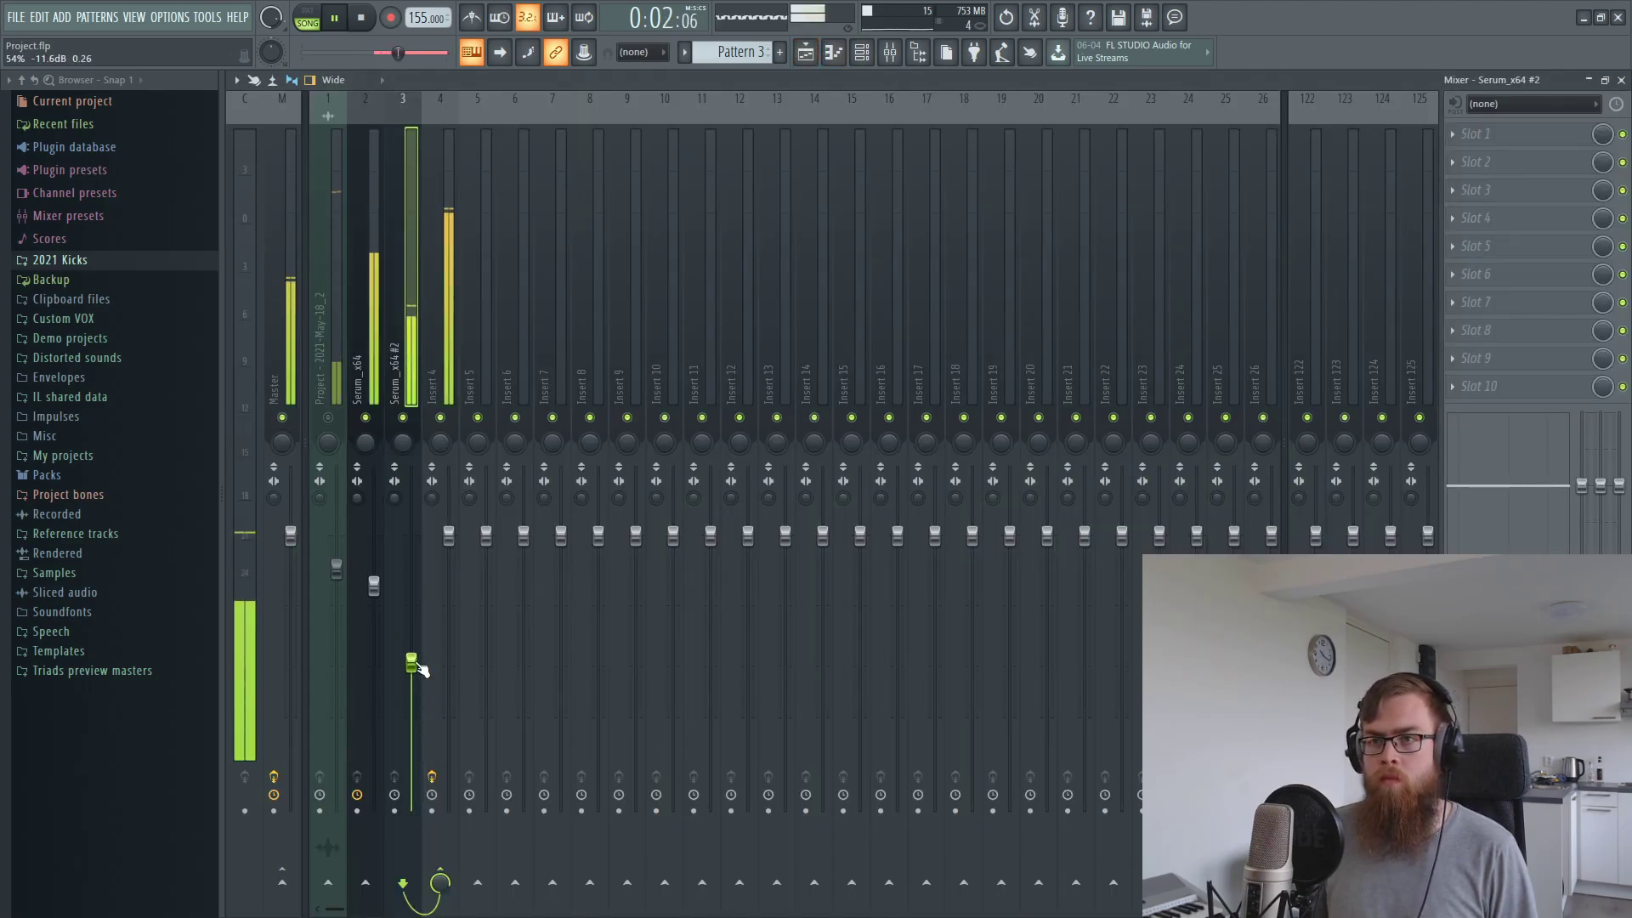
{"action": "left_click_drag", "start_coordinate": [374, 585], "coordinate": [374, 583]}
{"action": "key", "text": "space"}
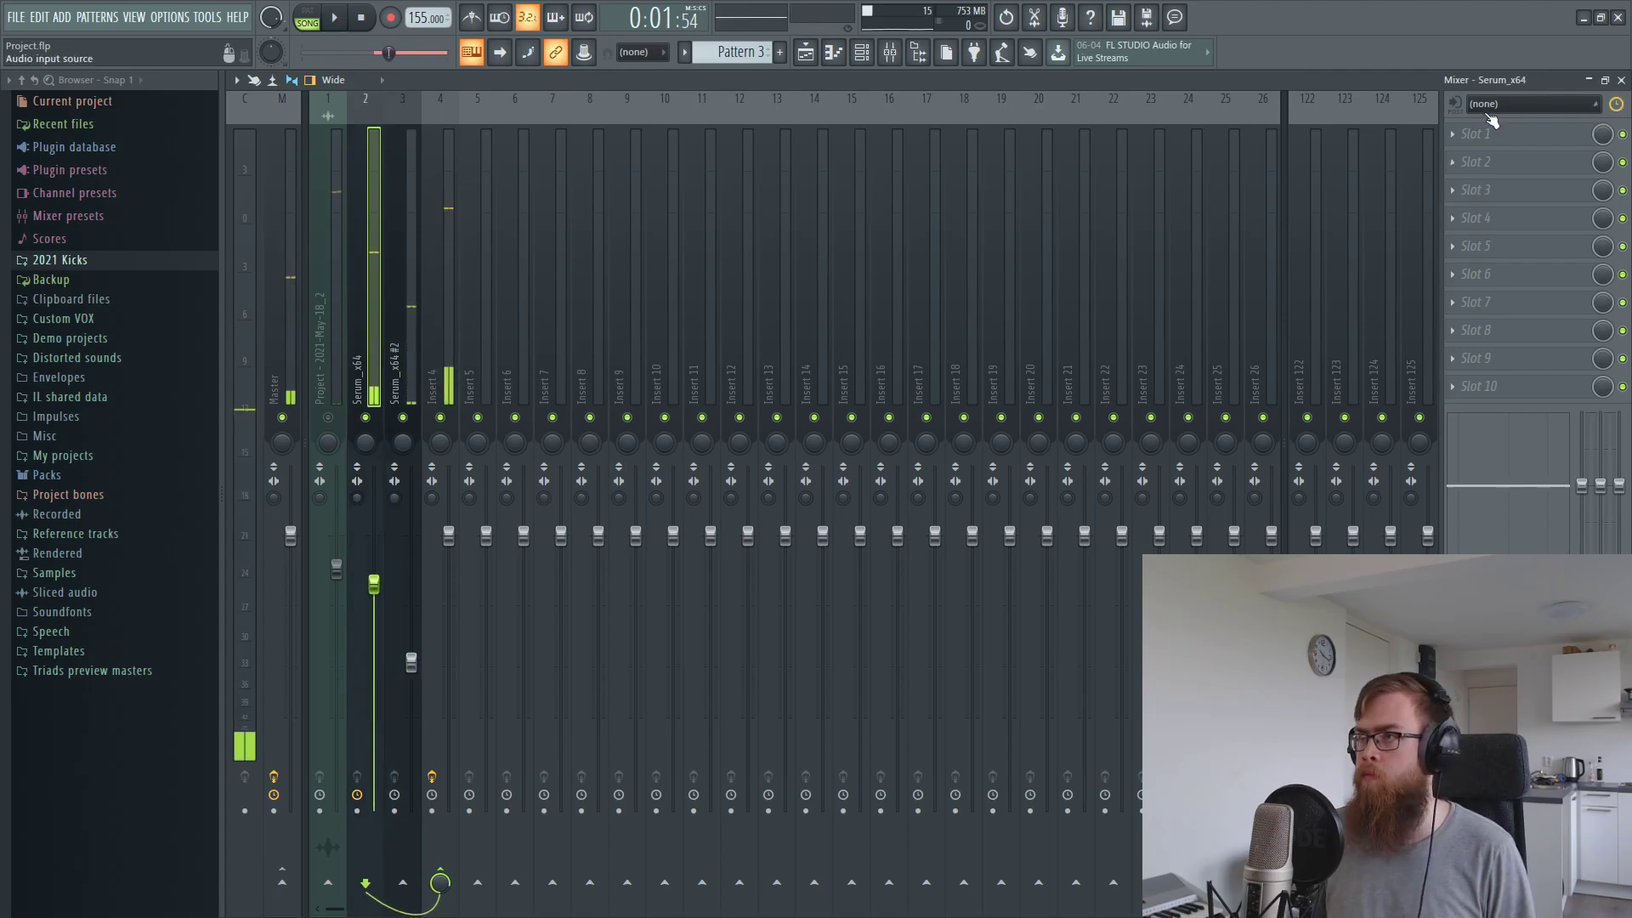
Load FabFilter Pro-Q 2 on the Serum_x64 track and add a bell boost of about 1.9 dB at about 395 Hz, Q 2.3
{"action": "left_click", "coordinate": [1478, 133]}
{"action": "mouse_move", "coordinate": [1460, 156]}
{"action": "left_click", "coordinate": [1237, 481]}
{"action": "left_click_drag", "start_coordinate": [729, 473], "coordinate": [708, 451]}
{"action": "scroll", "coordinate": [710, 451], "scroll_direction": "up", "scroll_amount": 2}
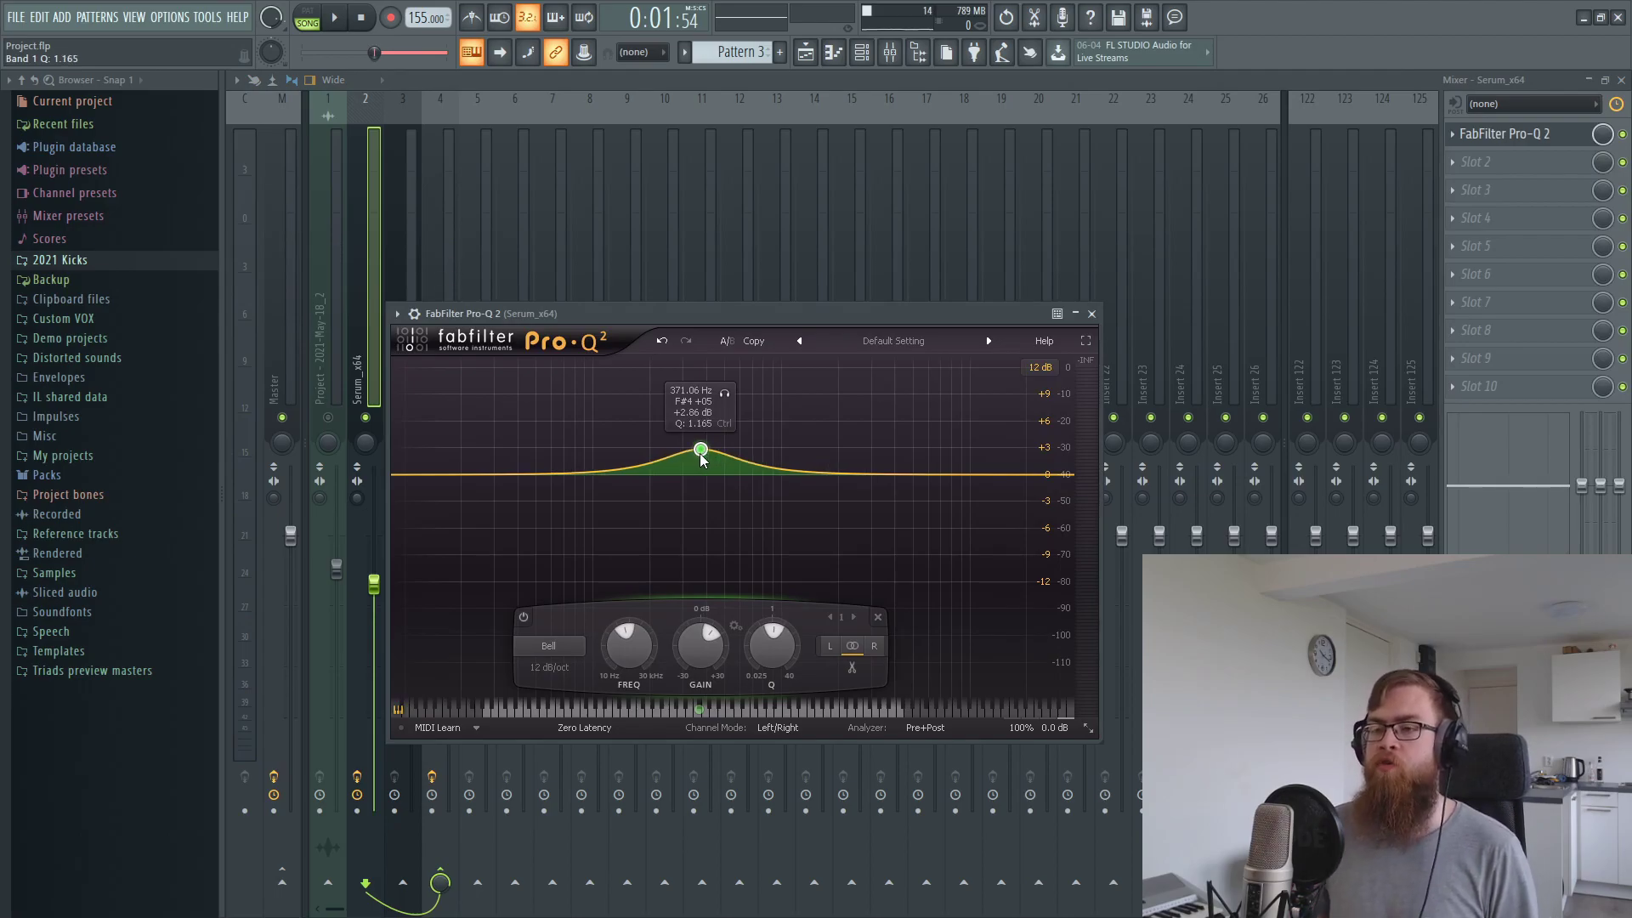
{"action": "key", "text": "space"}
{"action": "mouse_move", "coordinate": [700, 460]}
{"action": "left_mouse_down"}
{"action": "mouse_move", "coordinate": [677, 393]}
{"action": "mouse_move", "coordinate": [703, 457]}
{"action": "left_mouse_up"}
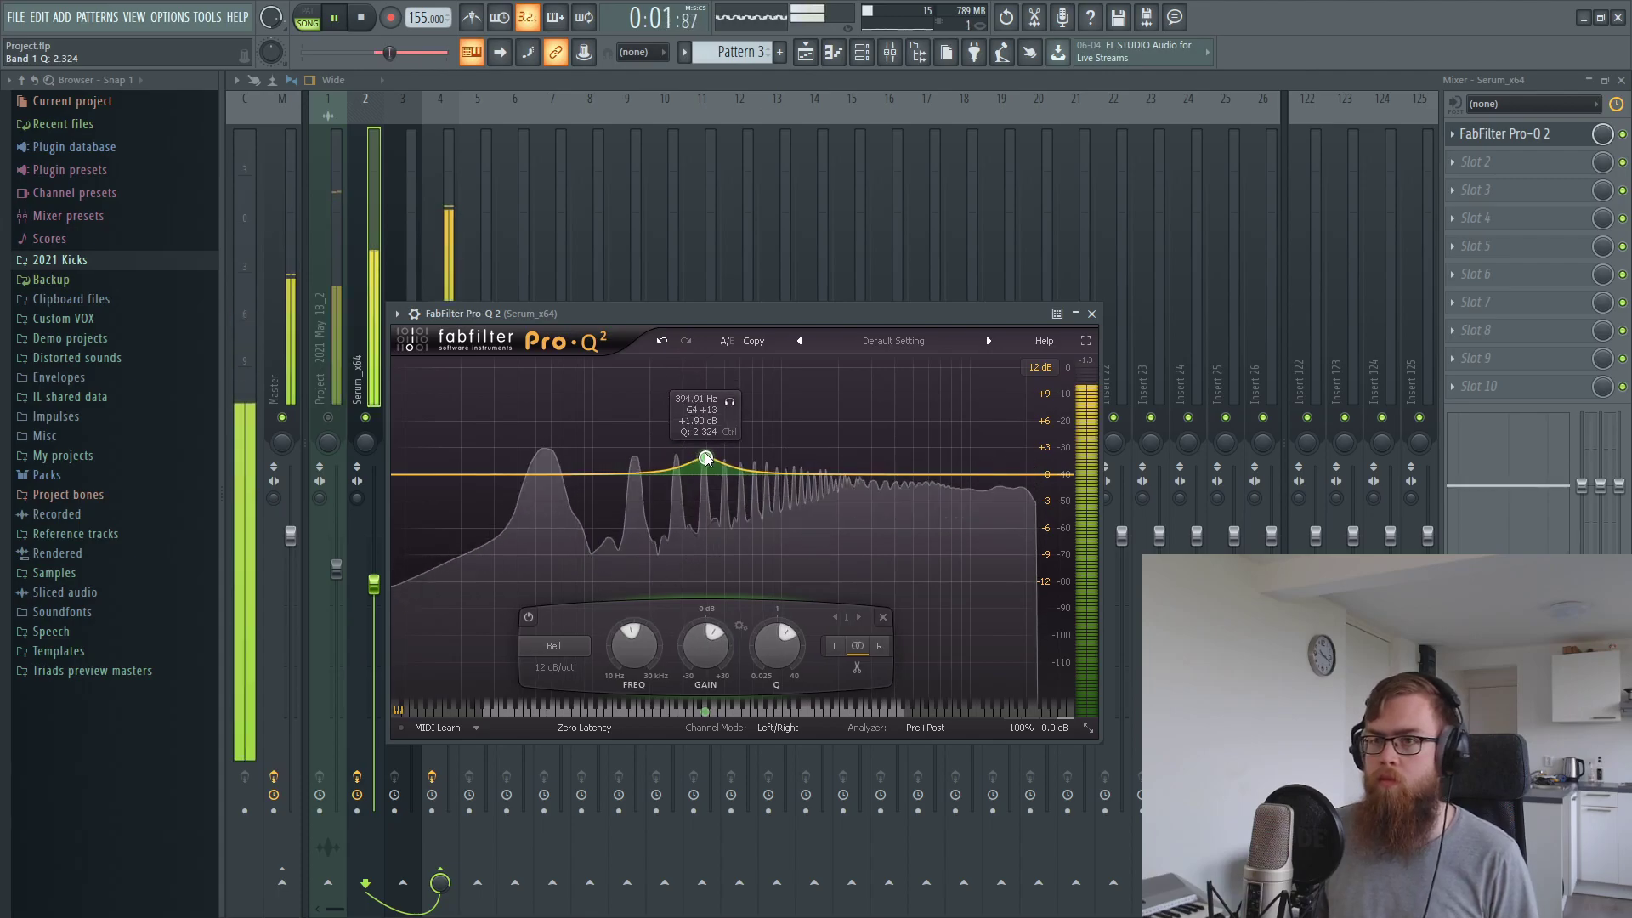
Load Shade in the third slot of Insert 4 and shrink its window so the whole plugin is visible
{"action": "left_click", "coordinate": [394, 325]}
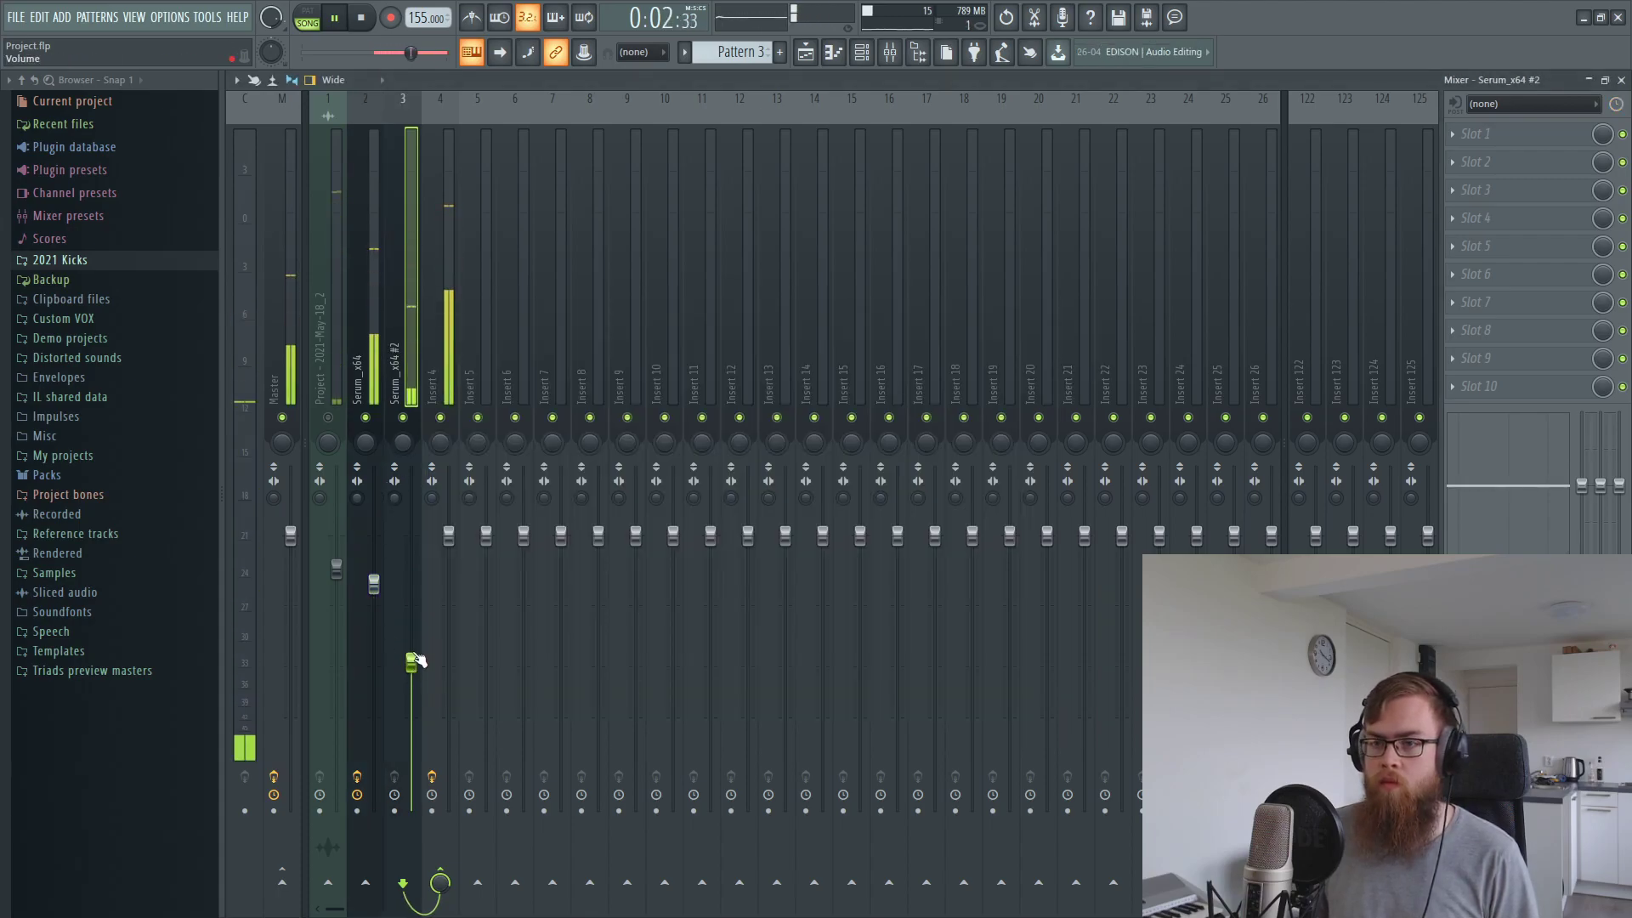
{"action": "left_click", "coordinate": [430, 357]}
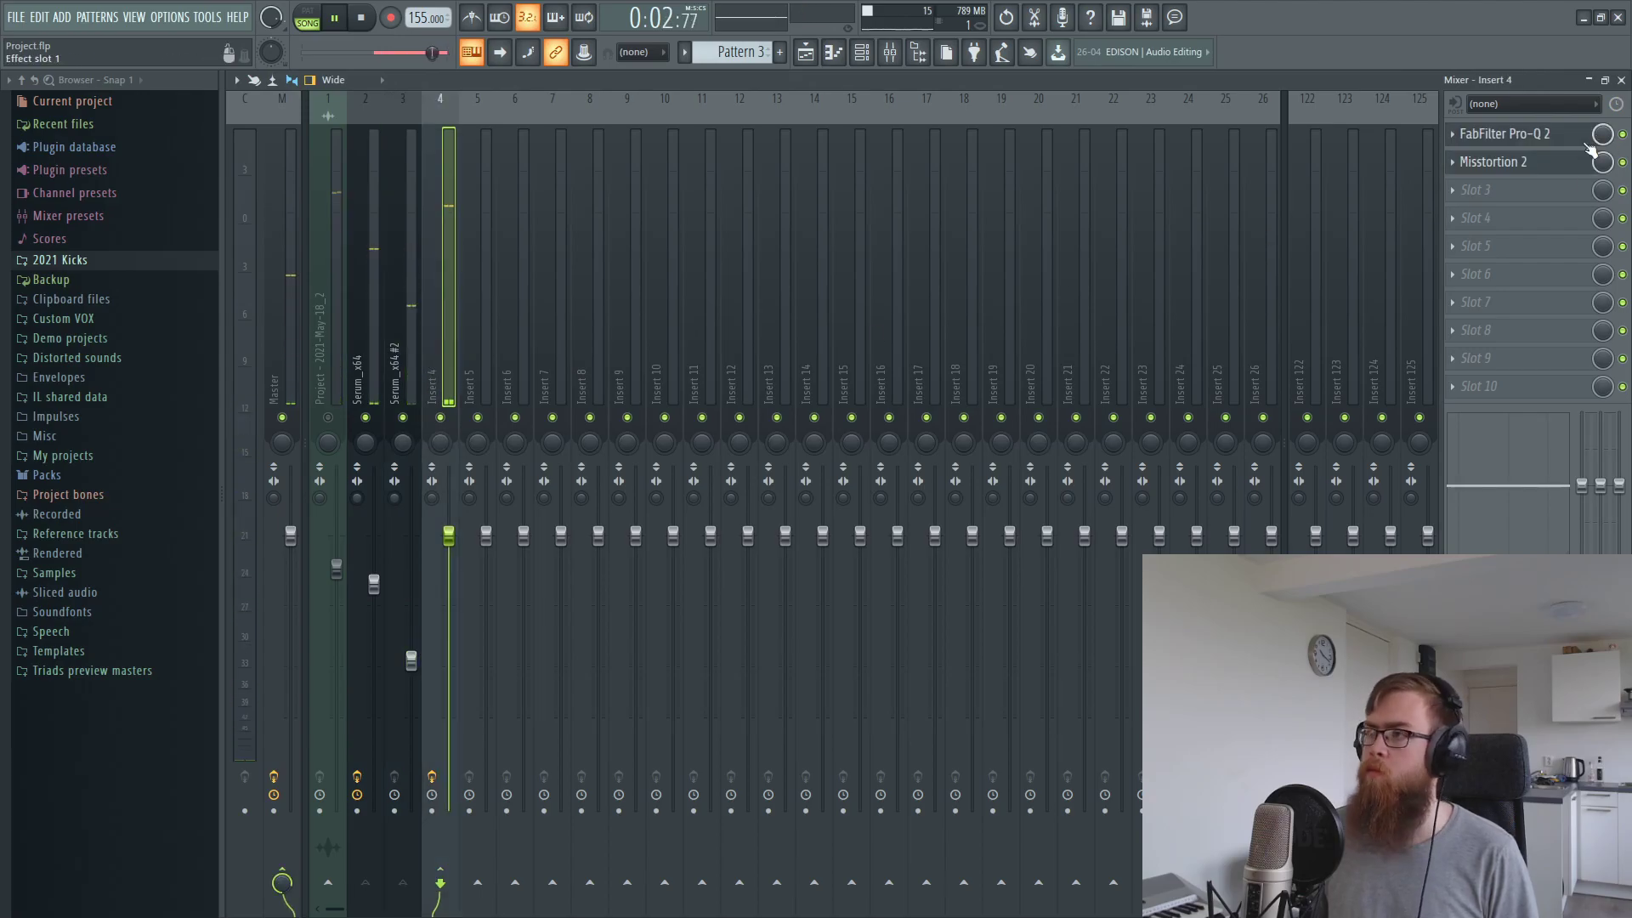
{"action": "key", "text": "space"}
{"action": "left_click", "coordinate": [1470, 191]}
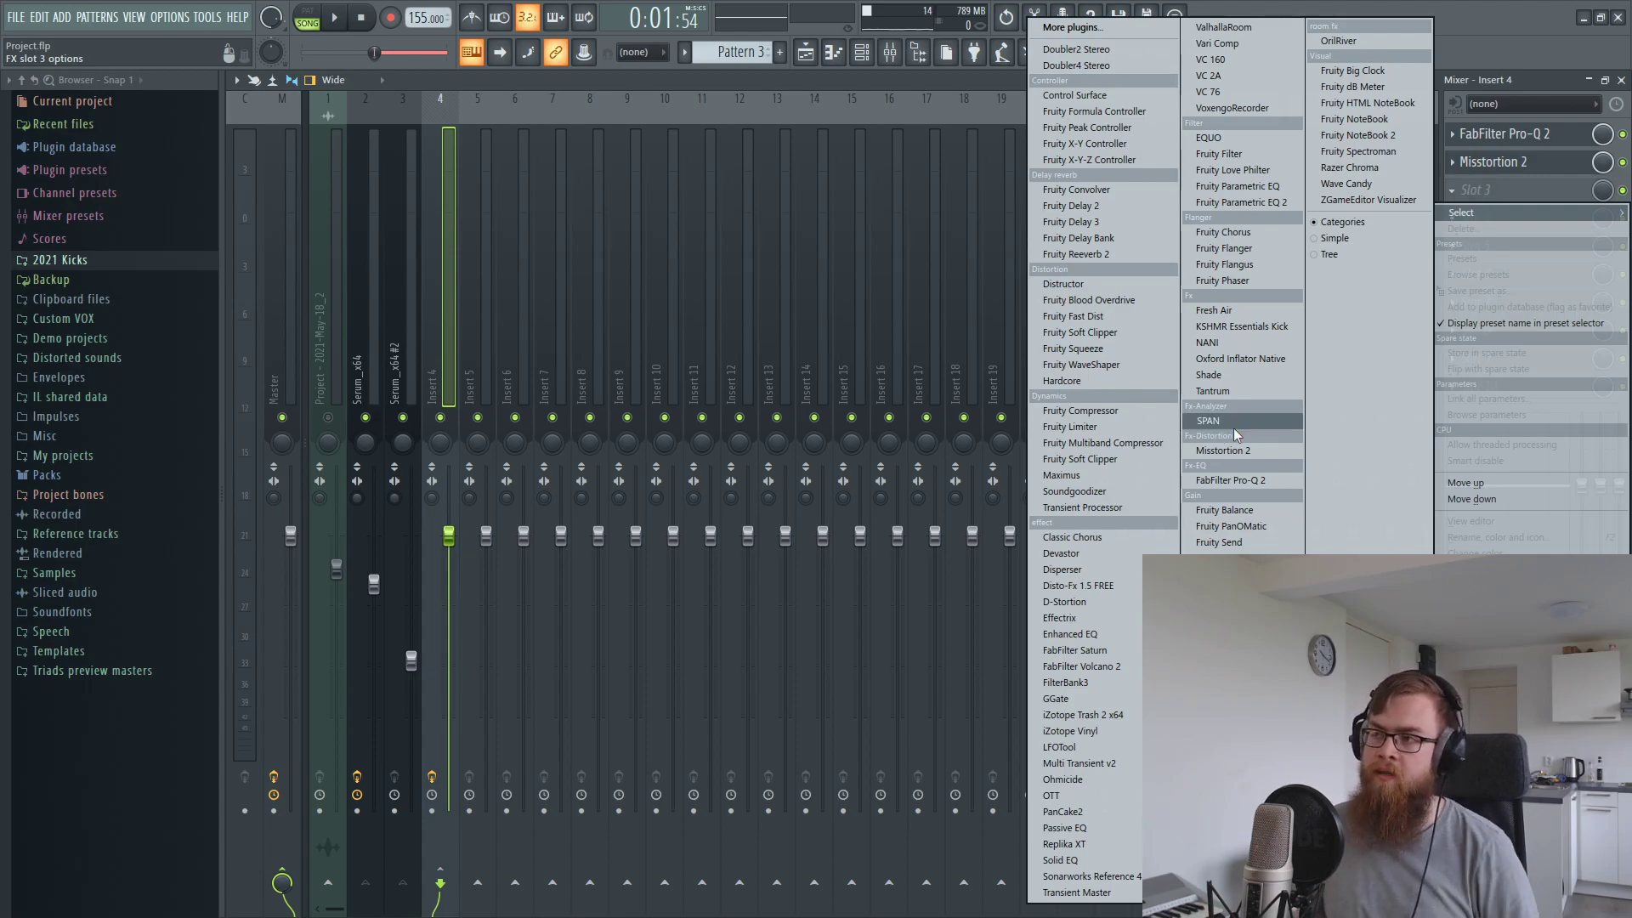
{"action": "left_click", "coordinate": [1241, 380]}
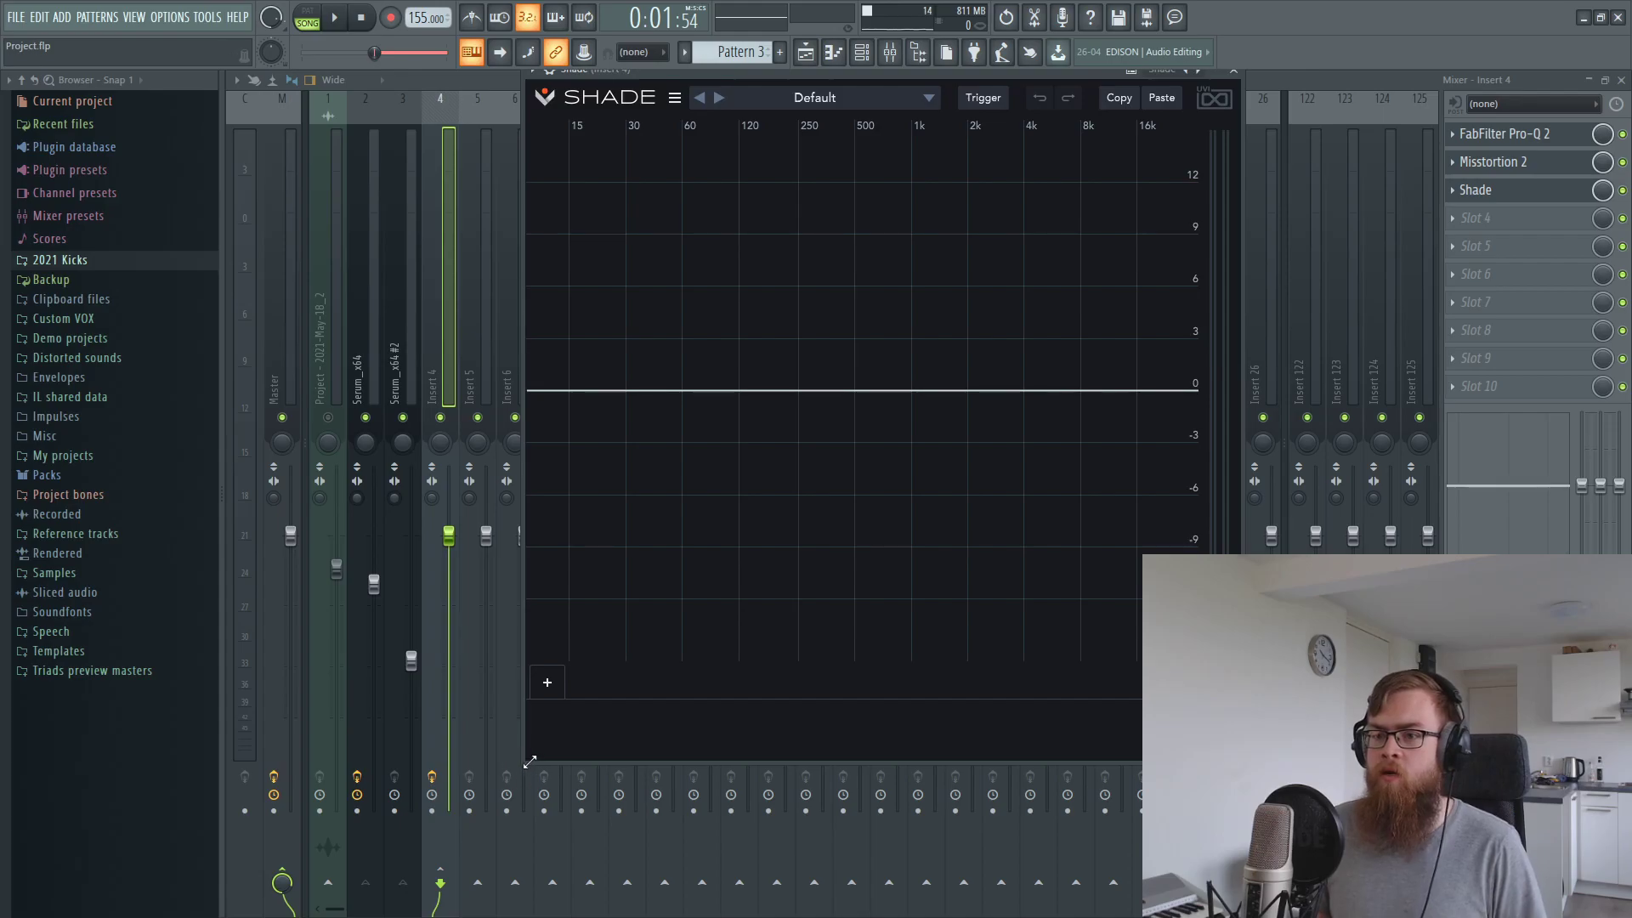
{"action": "left_click_drag", "start_coordinate": [529, 761], "coordinate": [571, 545]}
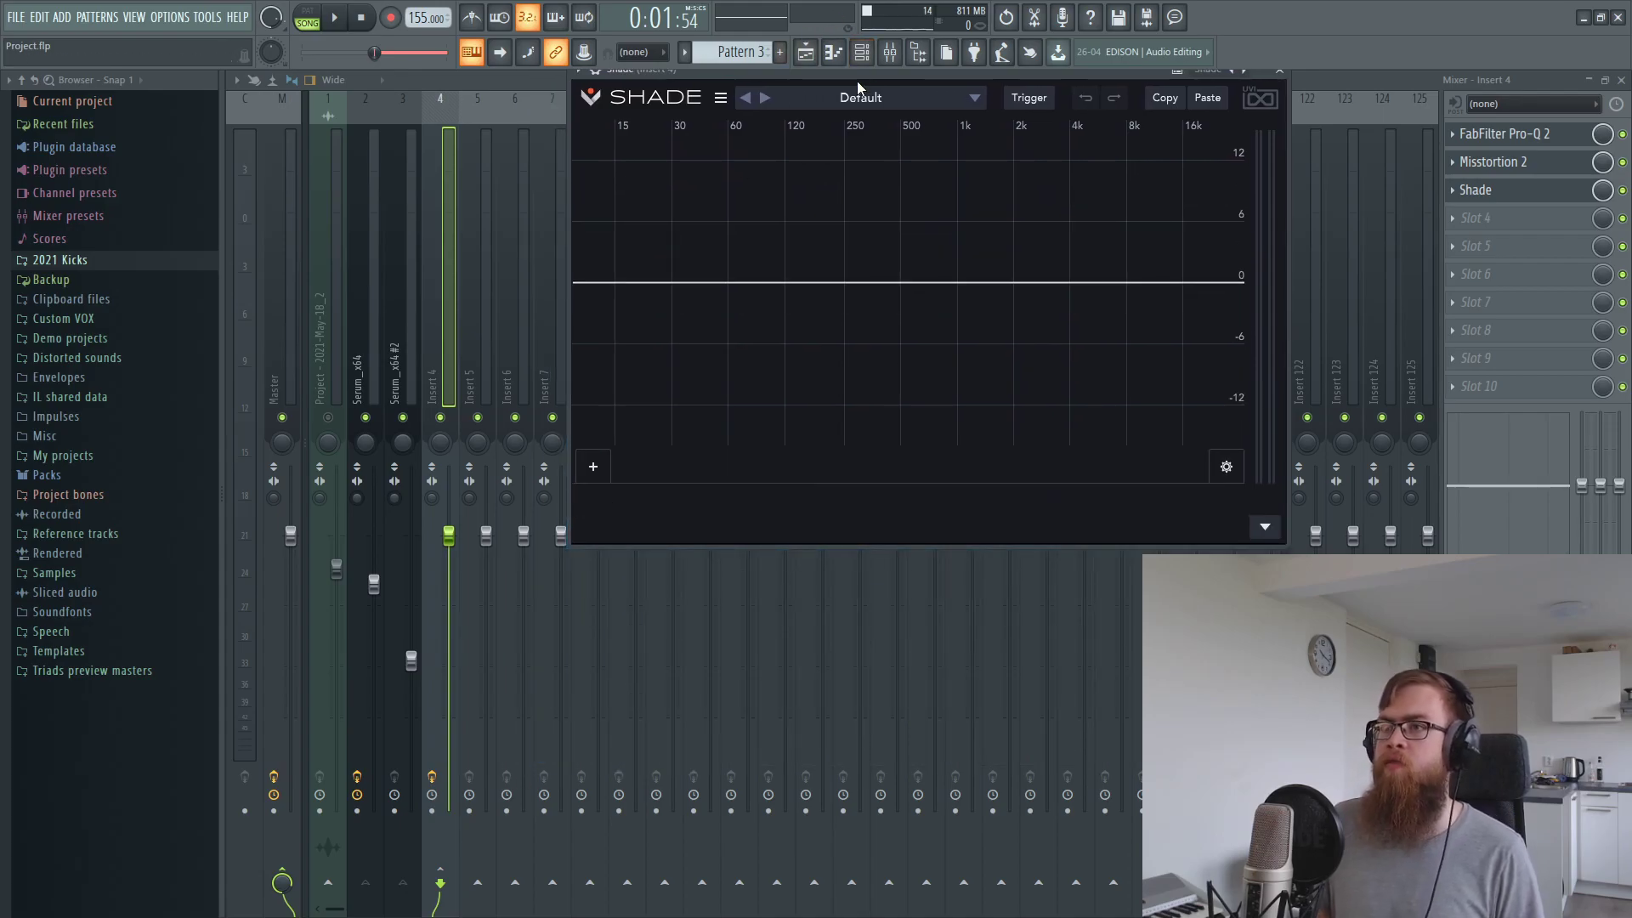
{"action": "left_click_drag", "start_coordinate": [855, 73], "coordinate": [844, 119]}
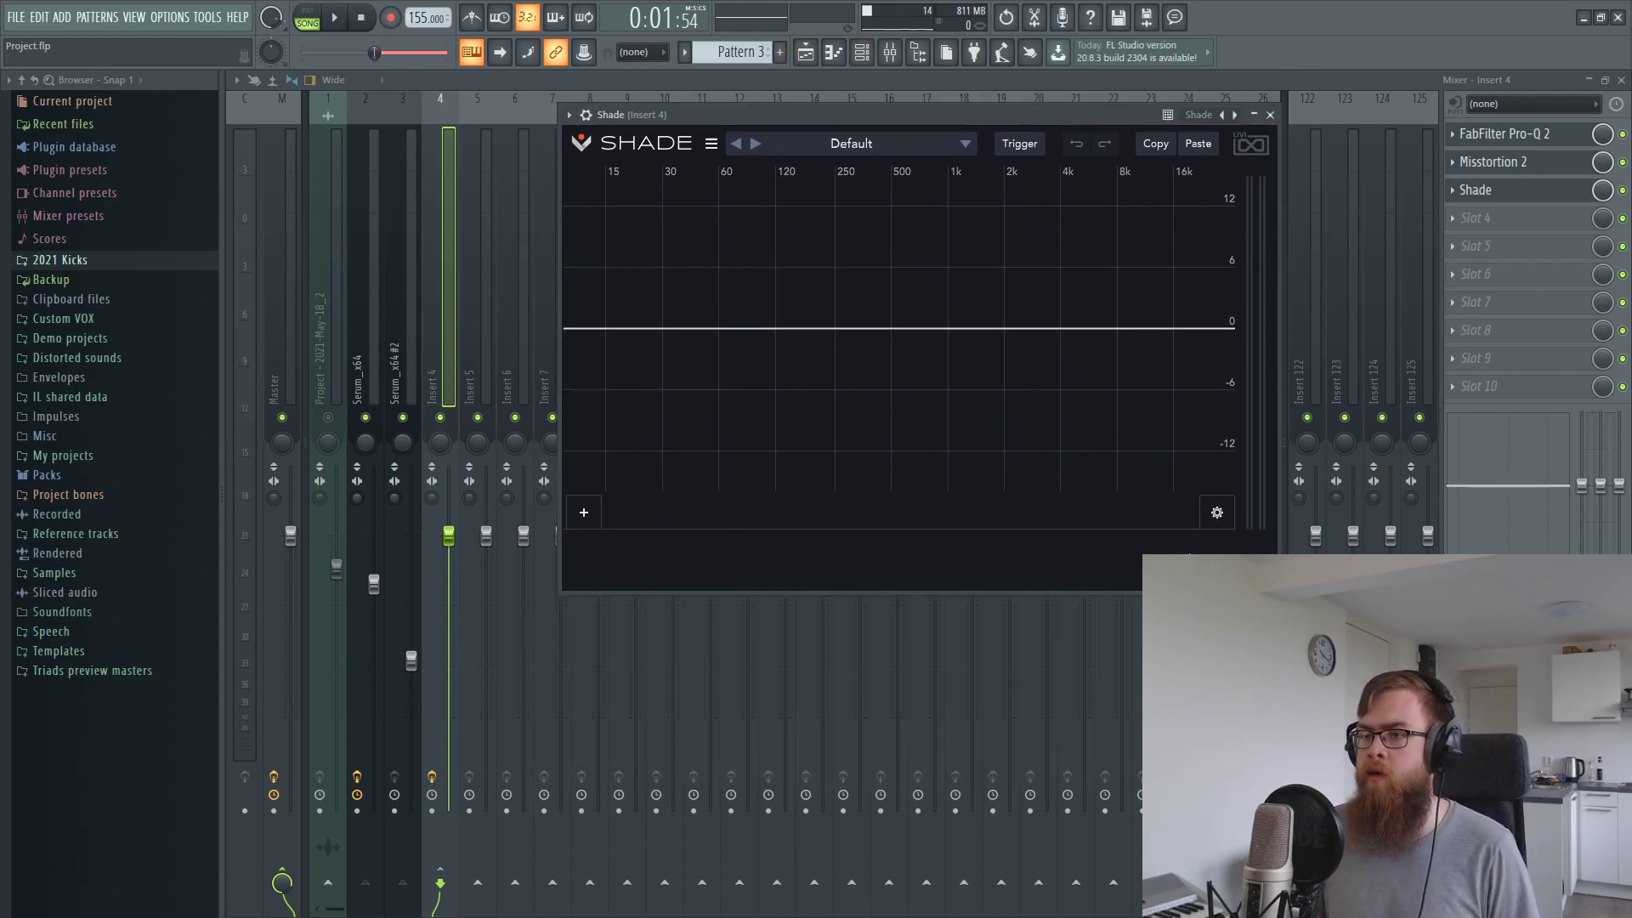
Add a filter band in Shade, change it to Comb/Flanger Classic, and place it at about 71 Hz with 5.65 % feedback
{"action": "double_click", "coordinate": [740, 318]}
{"action": "right_click", "coordinate": [599, 508]}
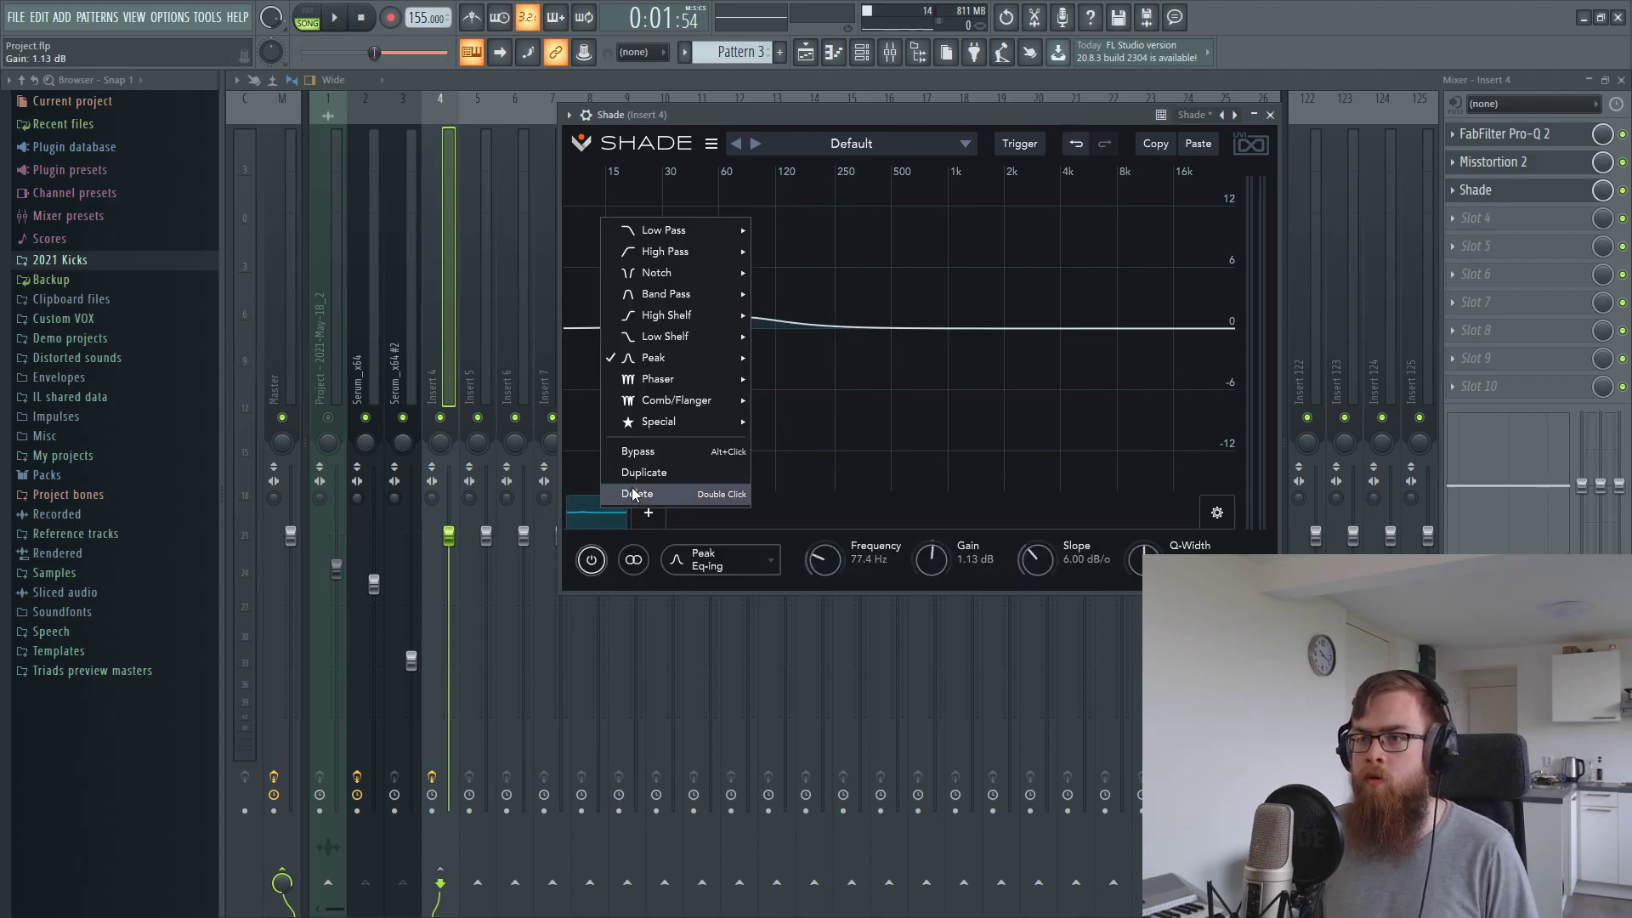
{"action": "mouse_move", "coordinate": [665, 401]}
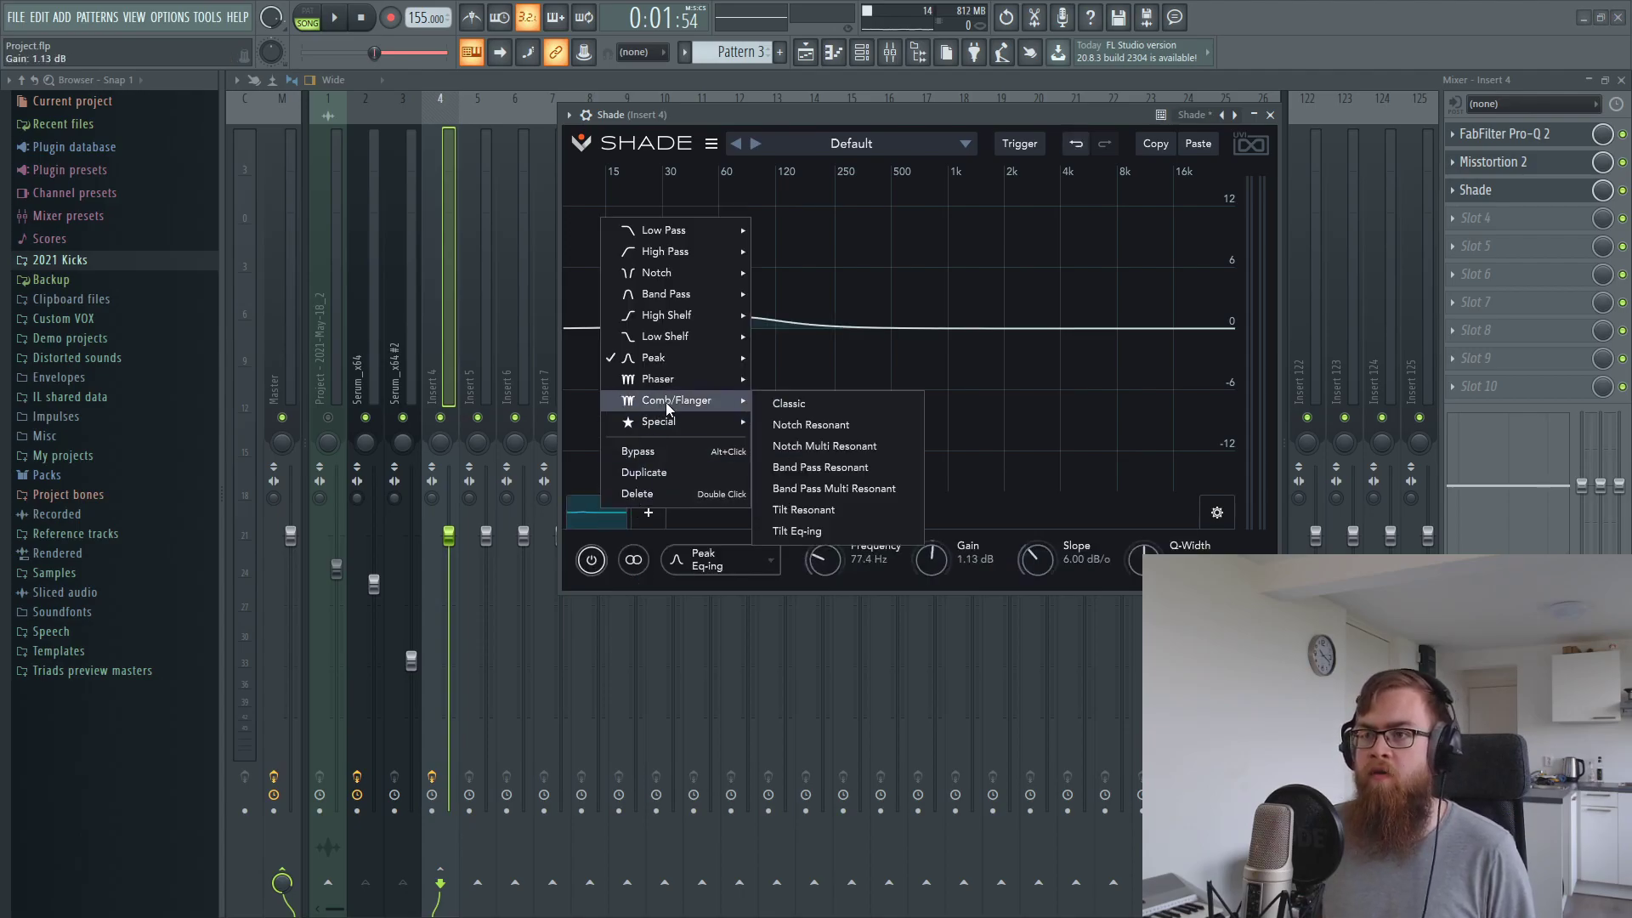
{"action": "left_click", "coordinate": [839, 408]}
{"action": "left_click_drag", "start_coordinate": [737, 314], "coordinate": [732, 311]}
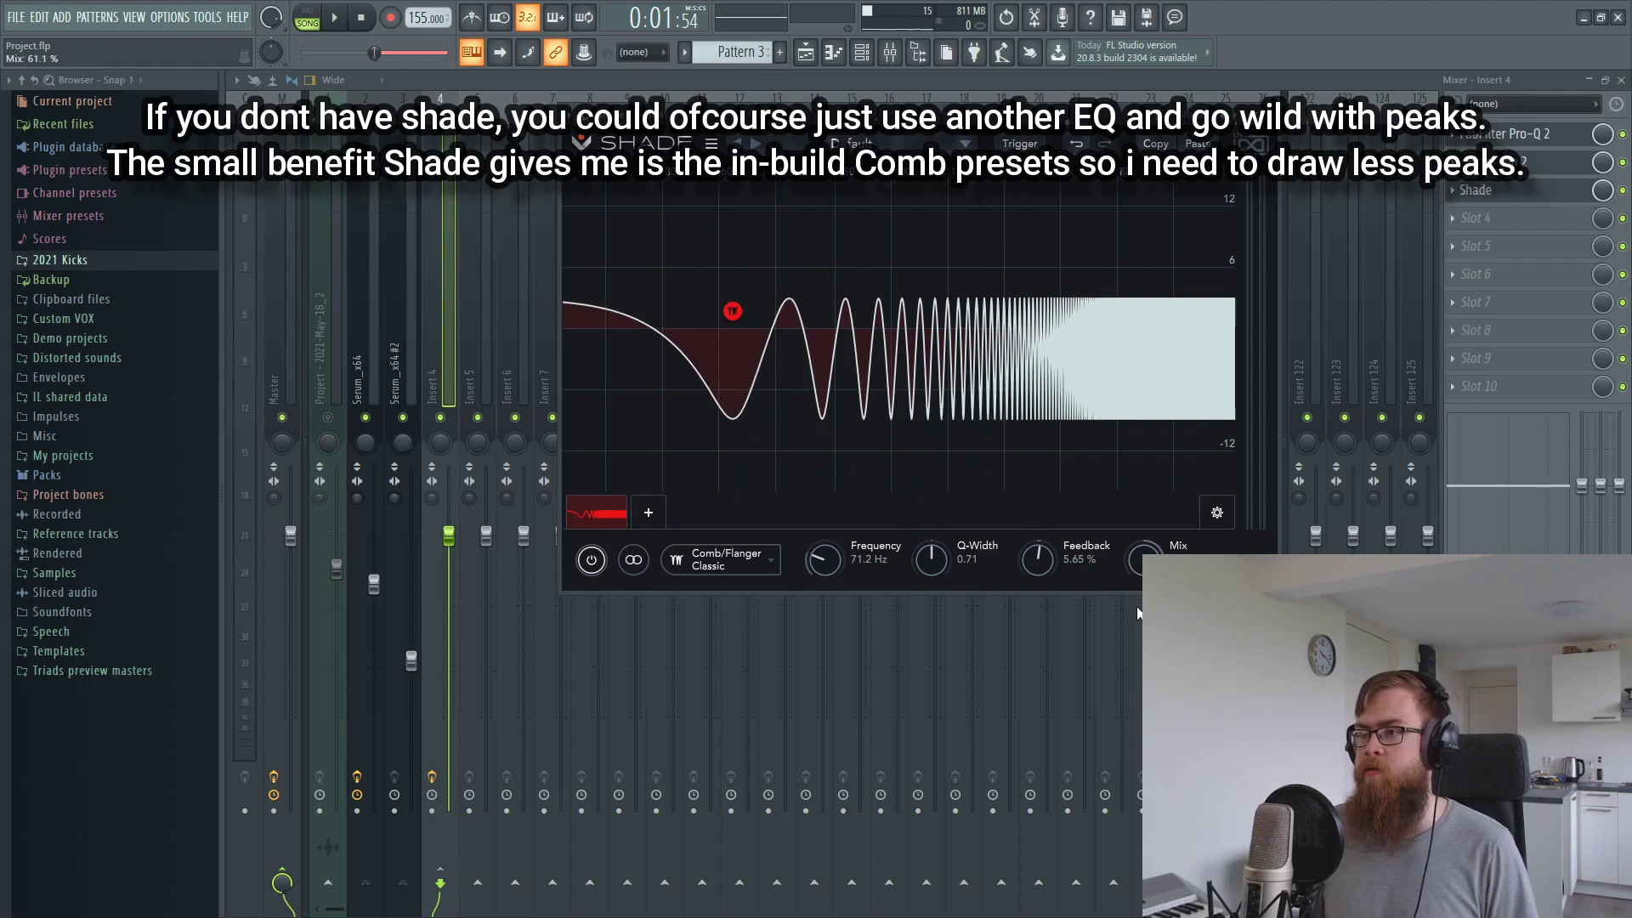
{"action": "right_click", "coordinate": [611, 512]}
{"action": "mouse_move", "coordinate": [722, 435]}
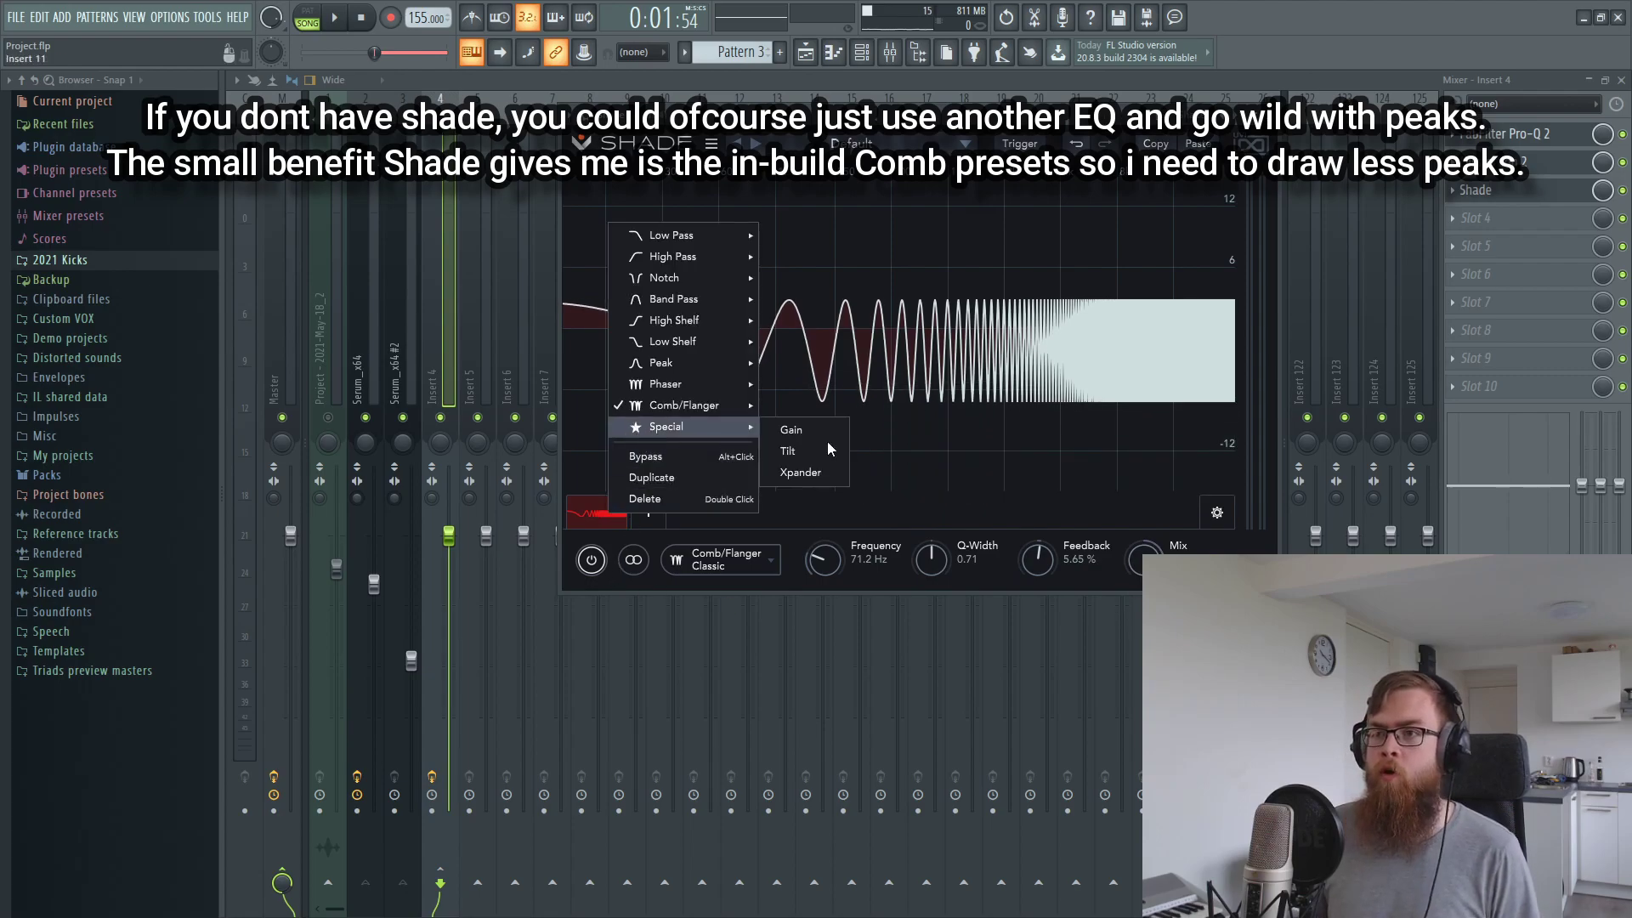
{"action": "left_click", "coordinate": [967, 466]}
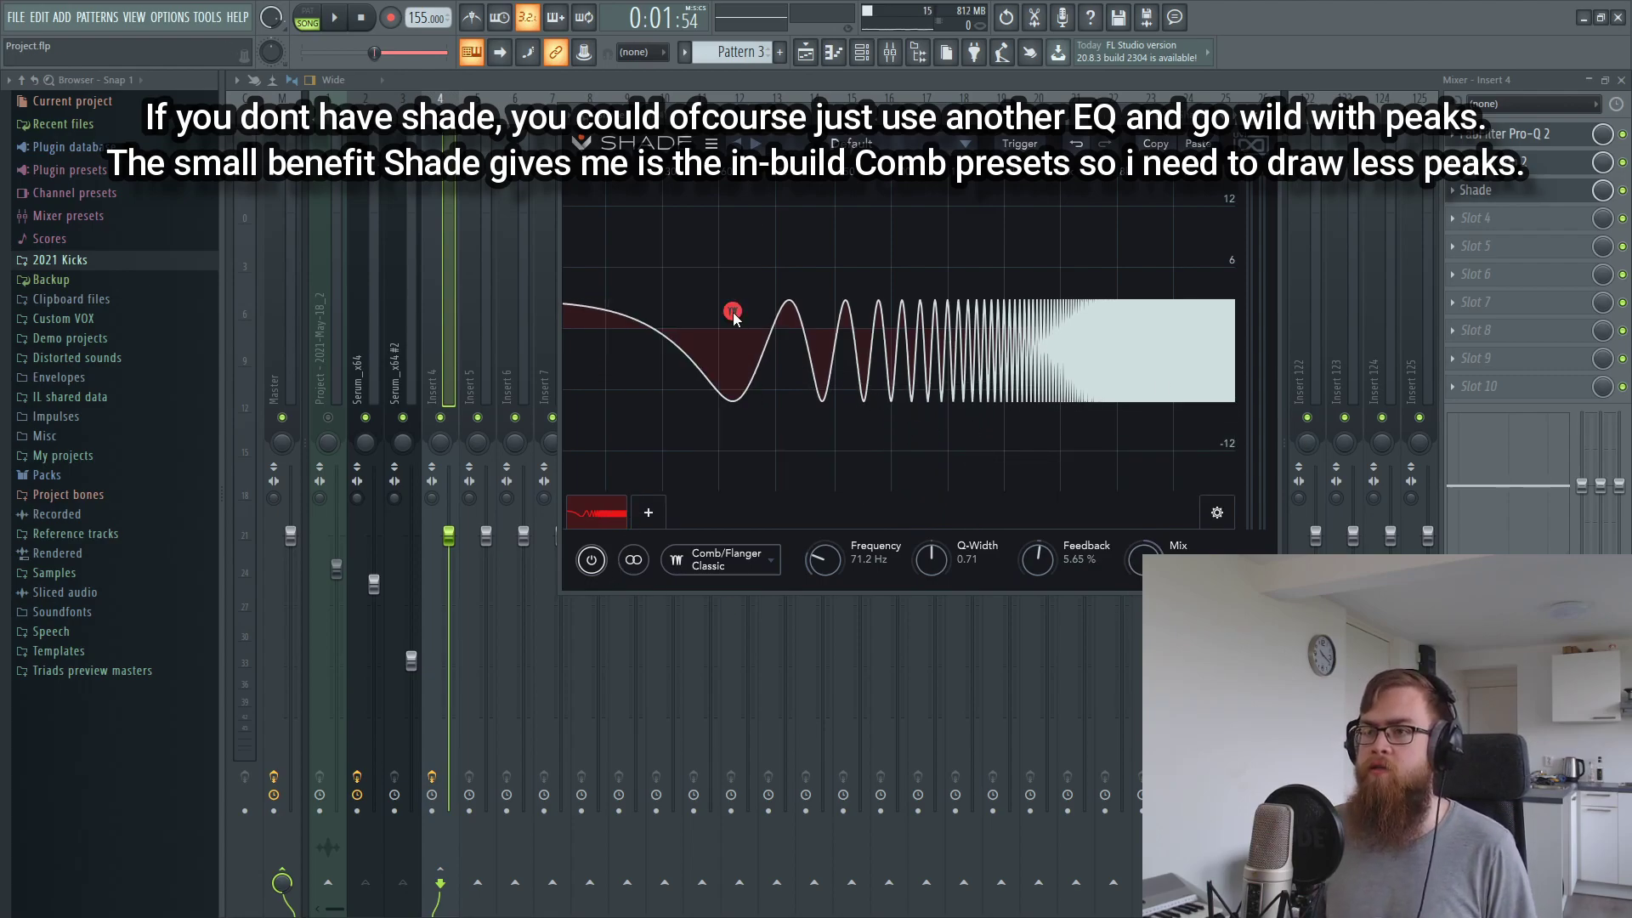
Move Shade to the first slot of Insert 4 and tune the comb to about 74.2 Hz with -1.79 % feedback during playback
{"action": "left_click_drag", "start_coordinate": [735, 318], "coordinate": [766, 308]}
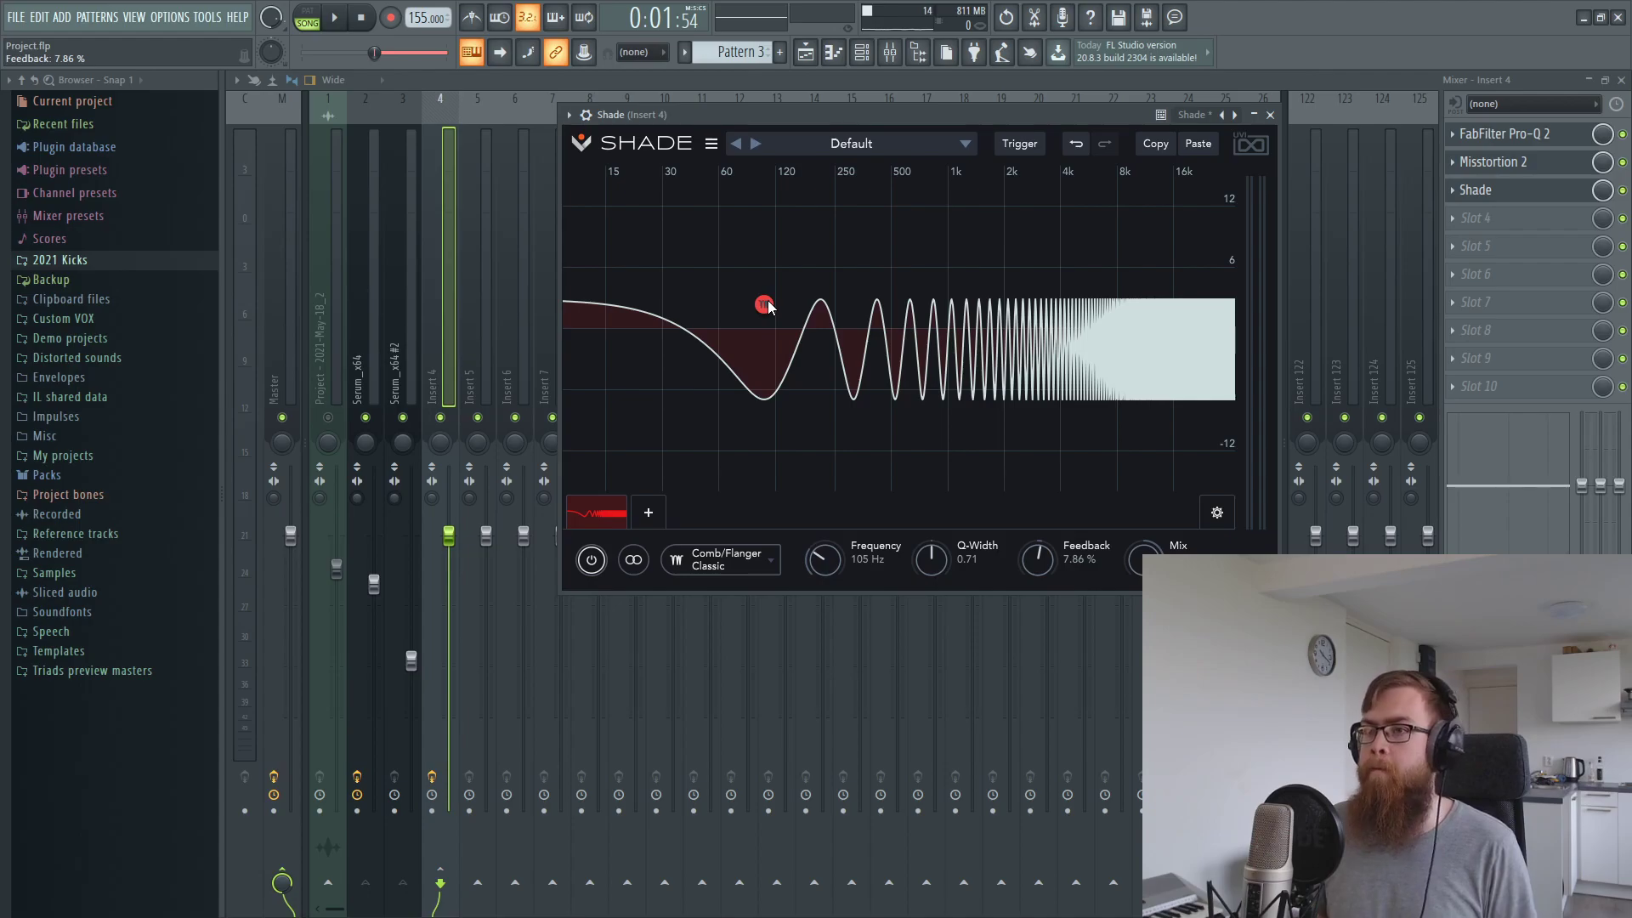
{"action": "left_click_drag", "start_coordinate": [842, 116], "coordinate": [932, 155]}
{"action": "scroll", "coordinate": [1547, 181], "scroll_direction": "up", "scroll_amount": 2}
{"action": "key", "text": "space"}
{"action": "left_click_drag", "start_coordinate": [775, 349], "coordinate": [737, 379]}
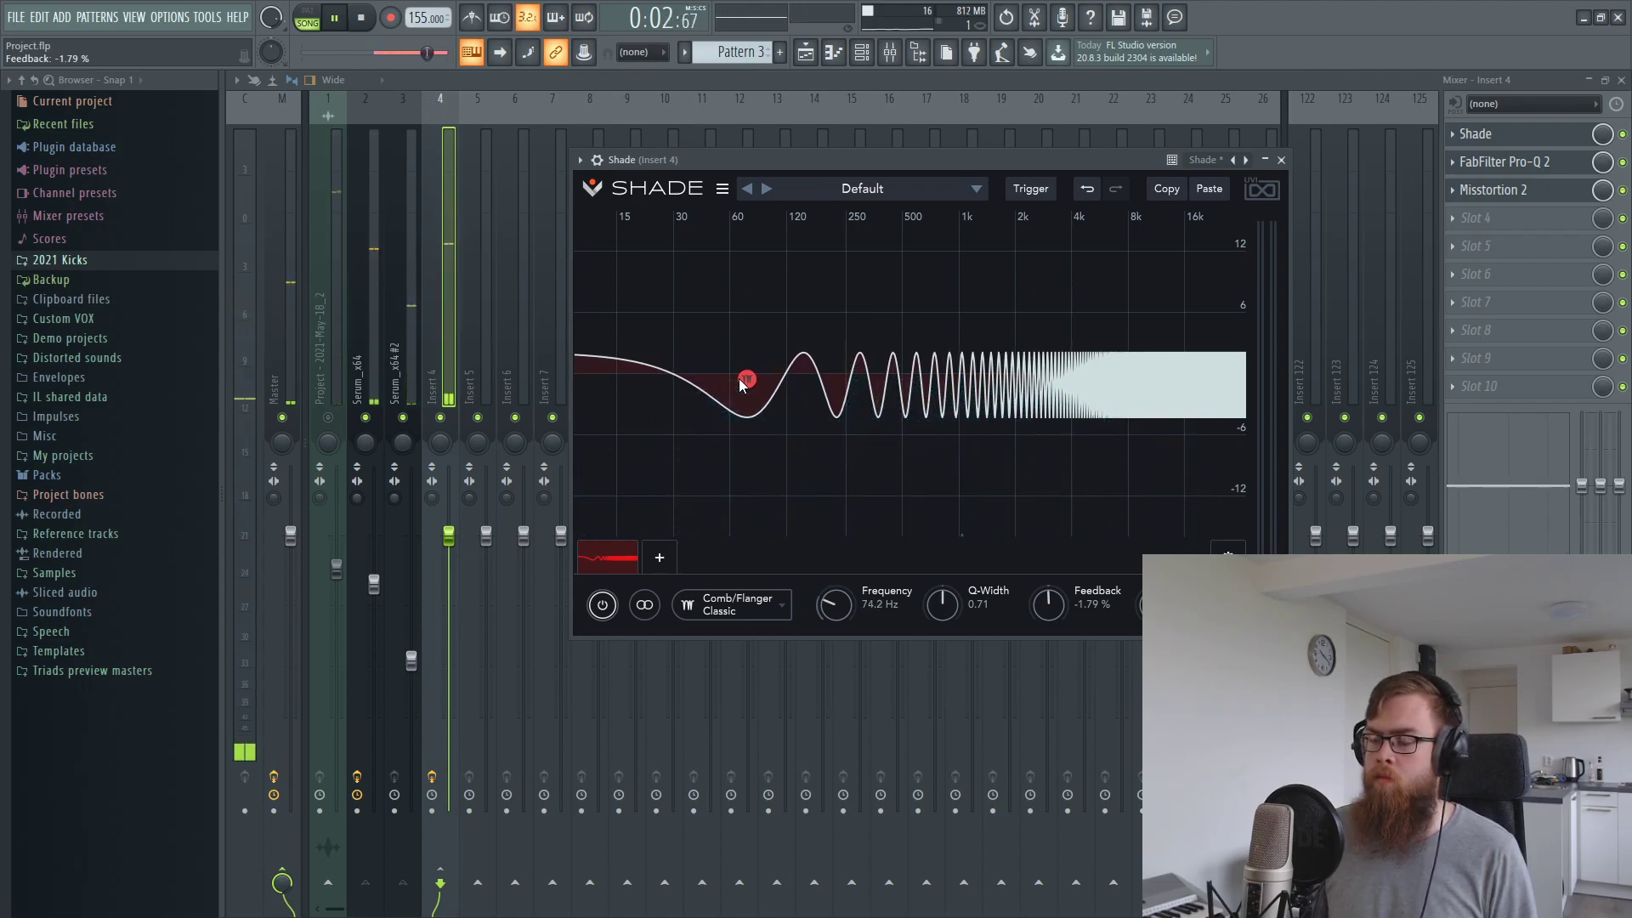
Compare the sound with Shade bypassed and add a Peak band in Shade at about 456 Hz with 4.22 dB gain
{"action": "left_click", "coordinate": [1624, 134]}
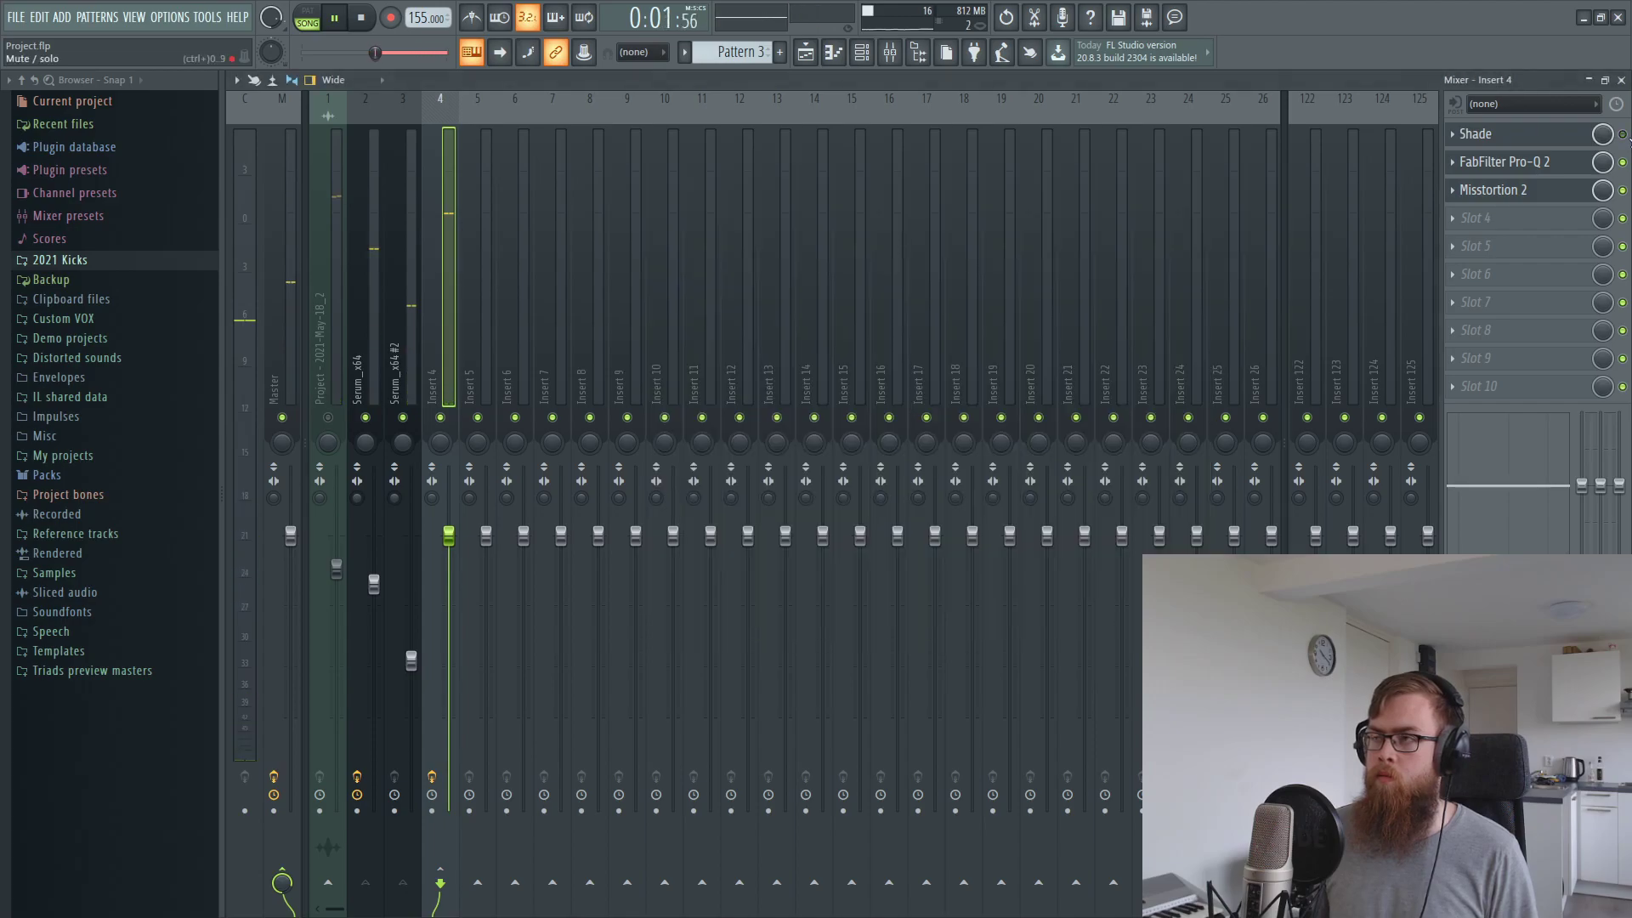
{"action": "left_click", "coordinate": [1496, 134]}
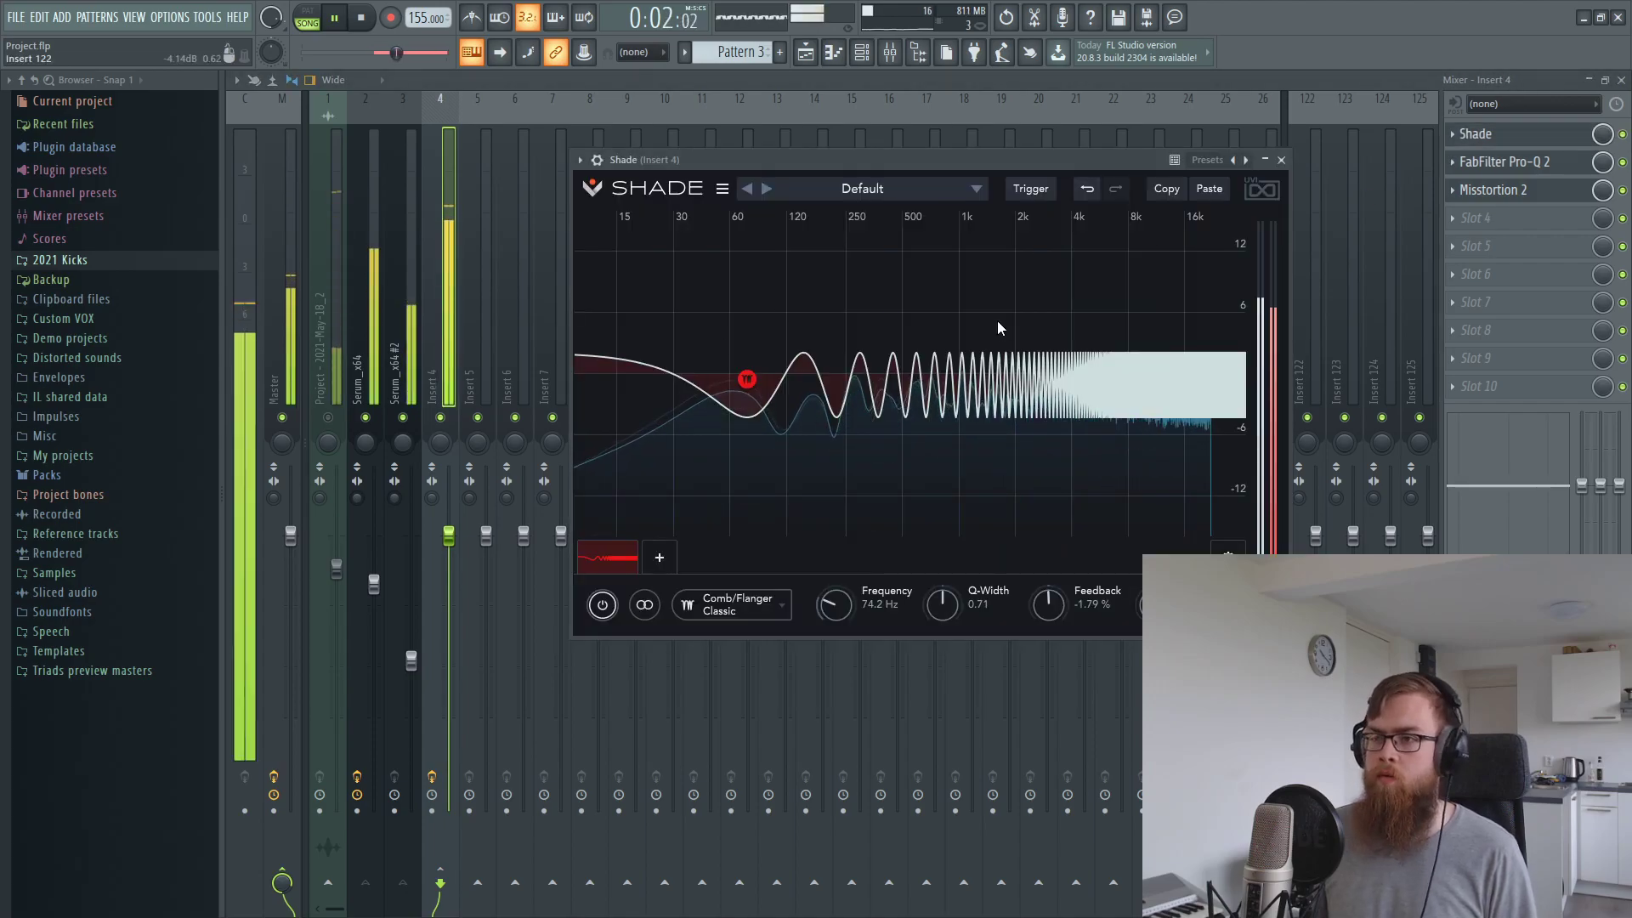
{"action": "double_click", "coordinate": [904, 273]}
{"action": "left_click_drag", "start_coordinate": [903, 272], "coordinate": [895, 330]}
{"action": "left_click_drag", "start_coordinate": [910, 161], "coordinate": [992, 190]}
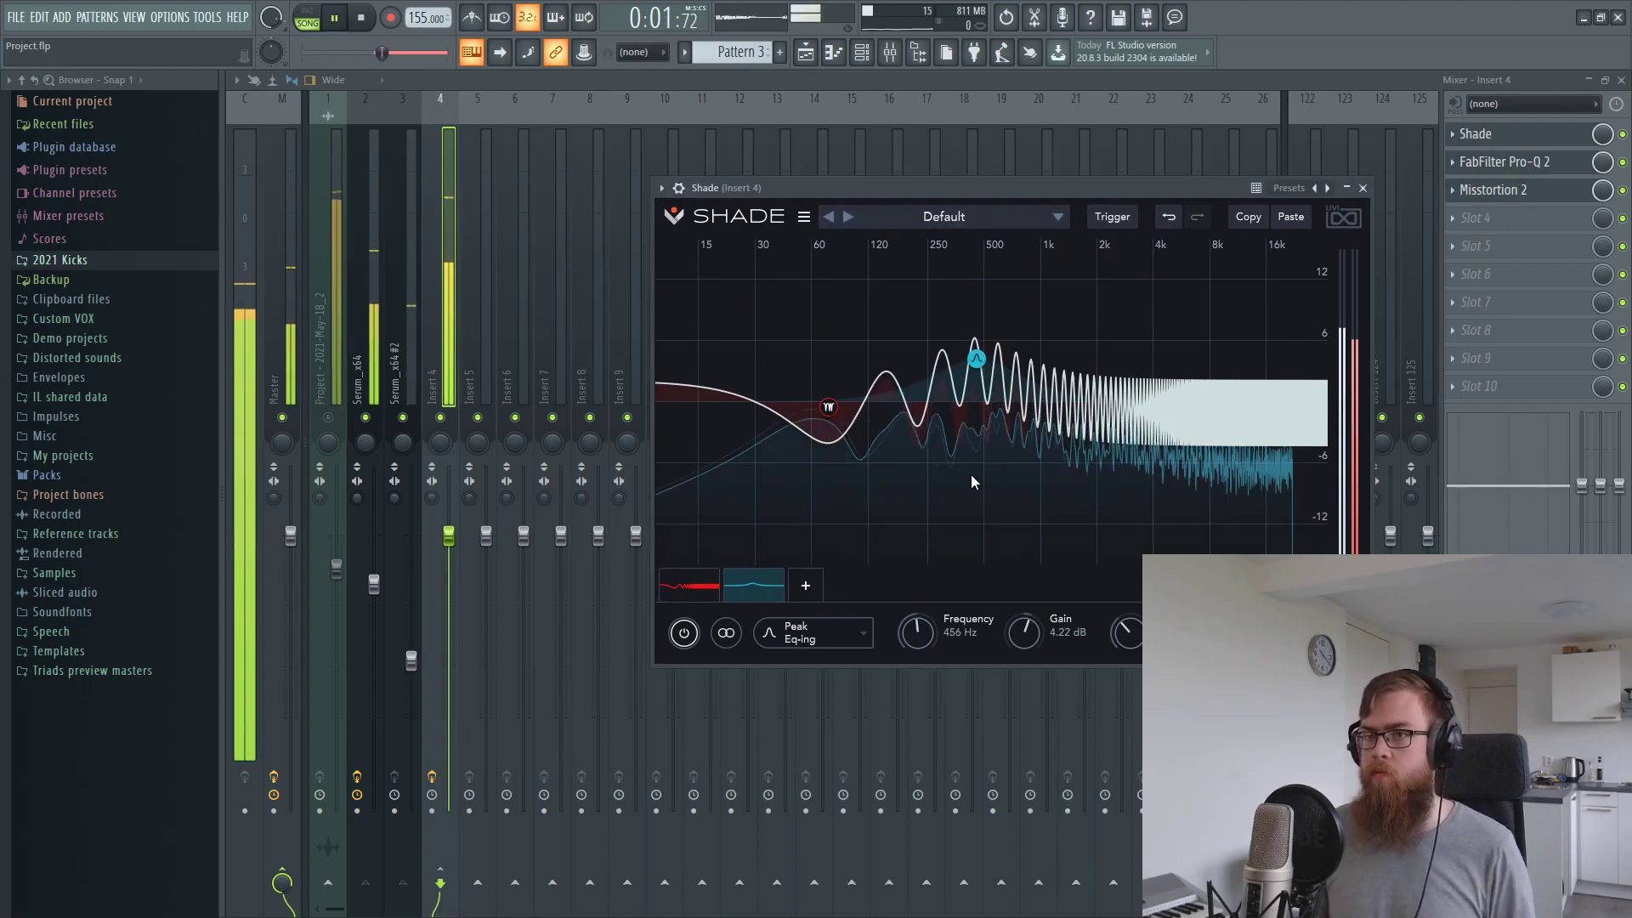
Add an LFO in Shade, assign it to the comb band's frequency with a 0.28 Hz rate, and play the result
{"action": "key", "text": "space"}
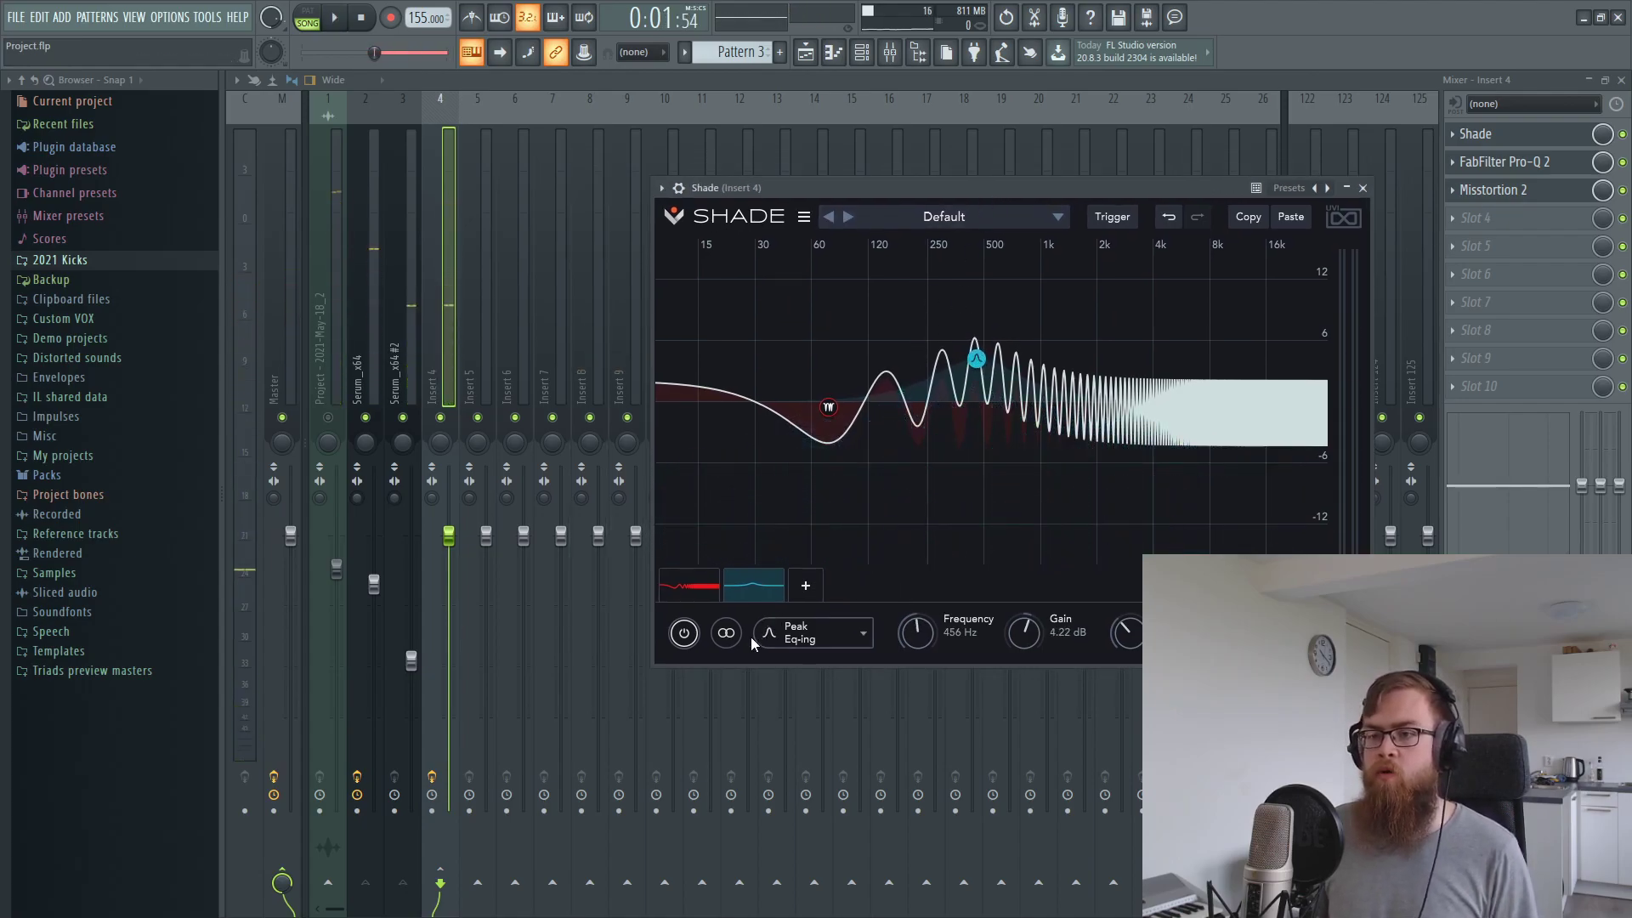
{"action": "left_click", "coordinate": [1348, 633]}
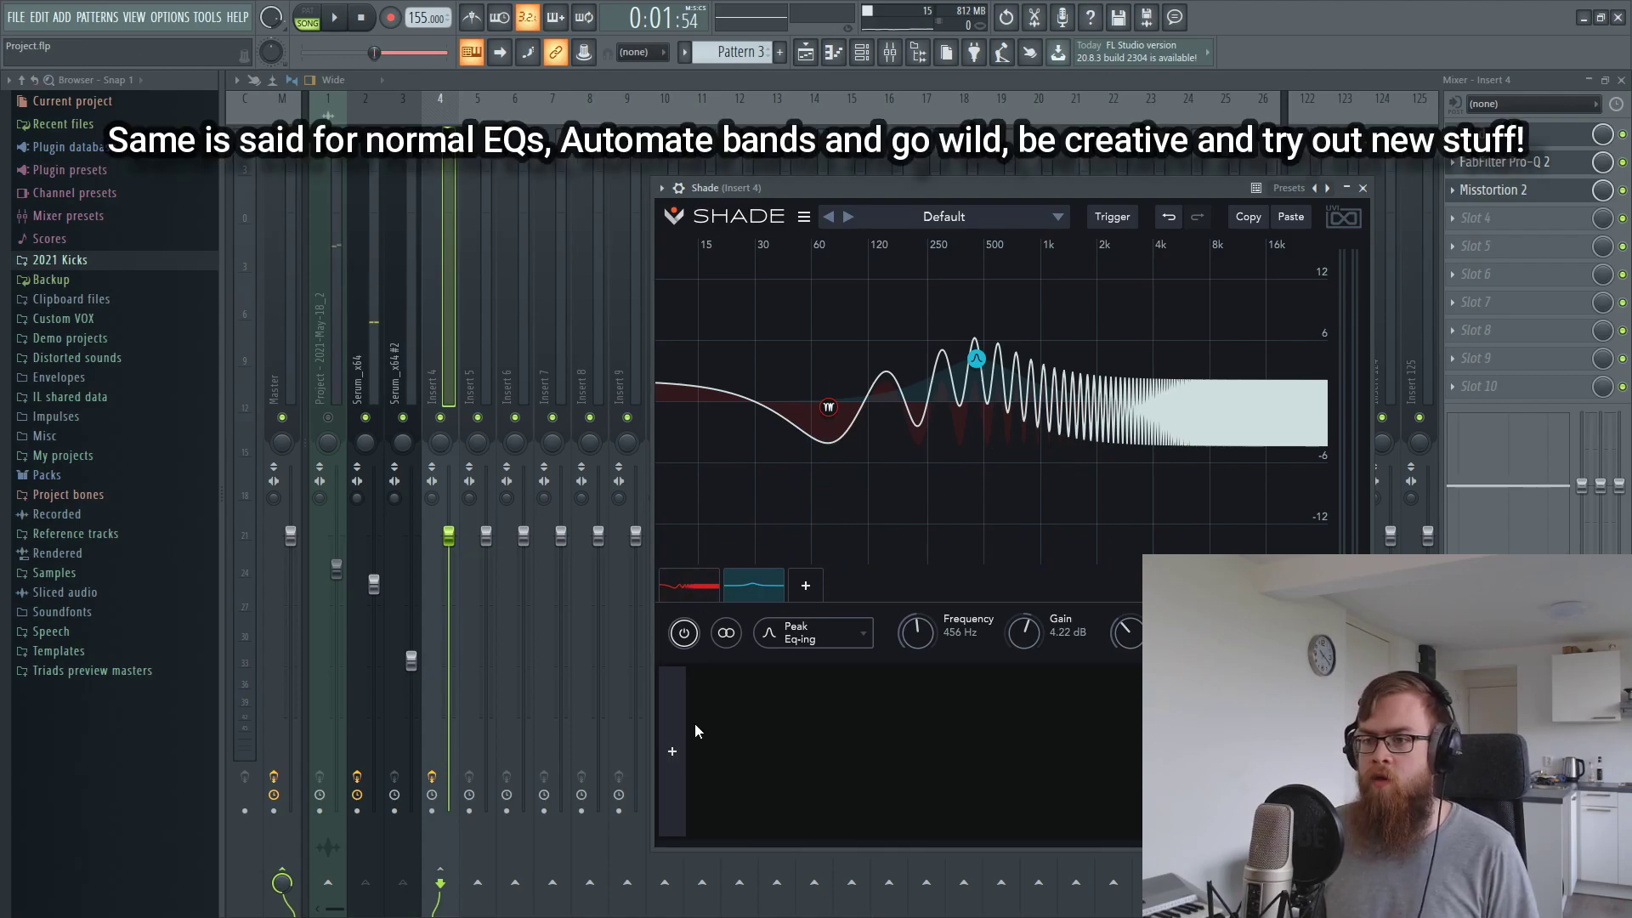
{"action": "left_click", "coordinate": [683, 747]}
{"action": "left_click", "coordinate": [713, 603]}
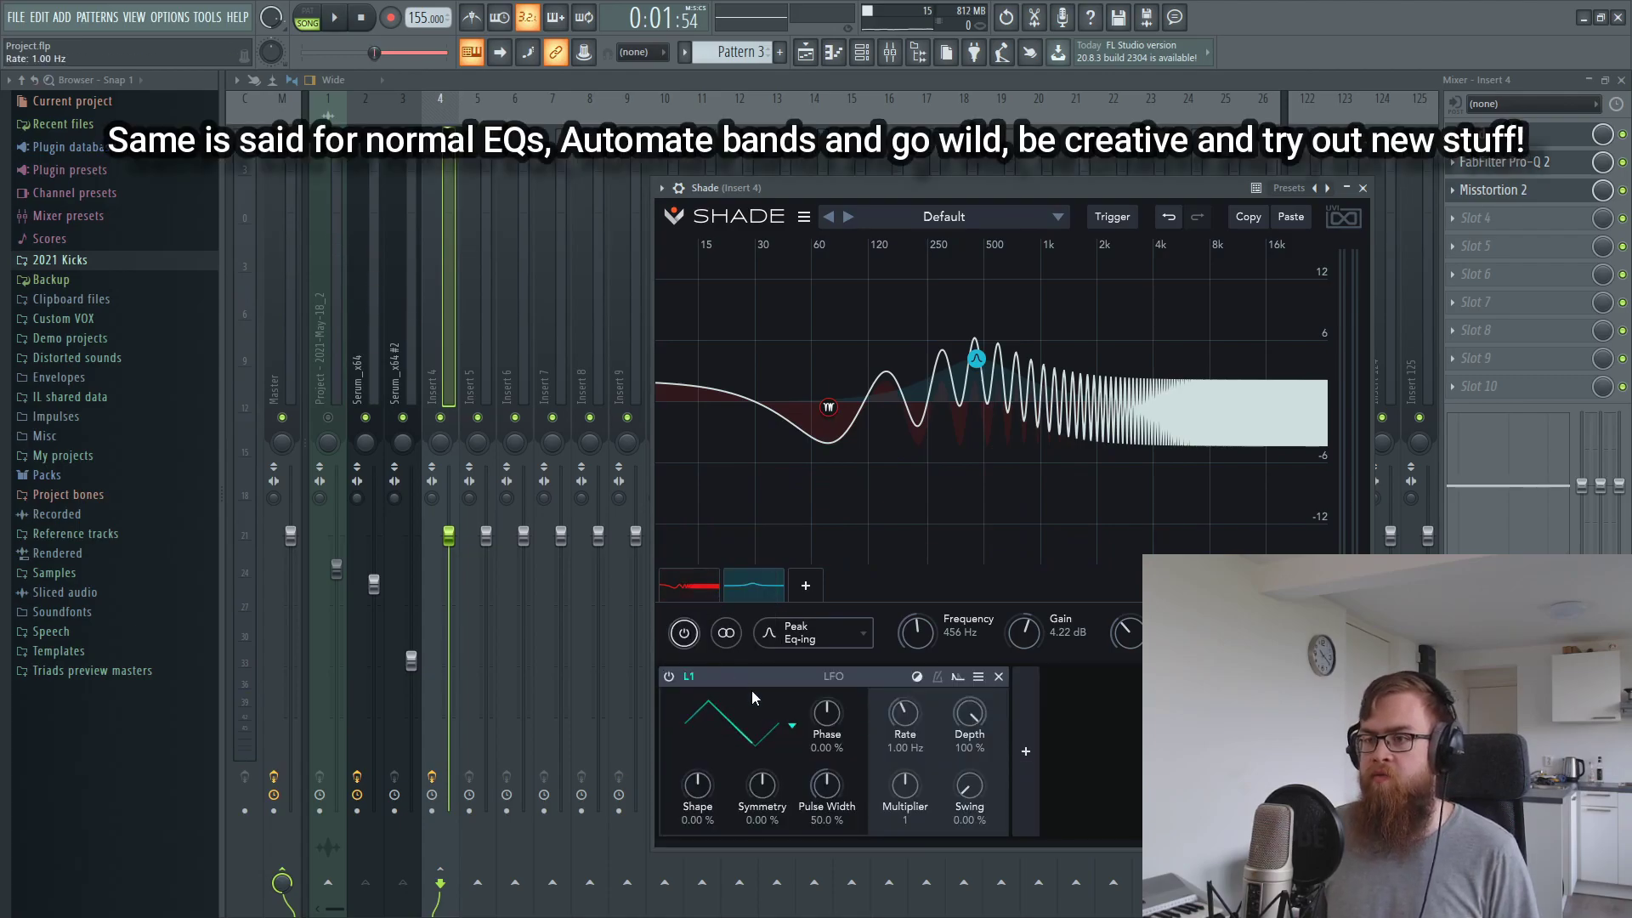
{"action": "left_click", "coordinate": [692, 591]}
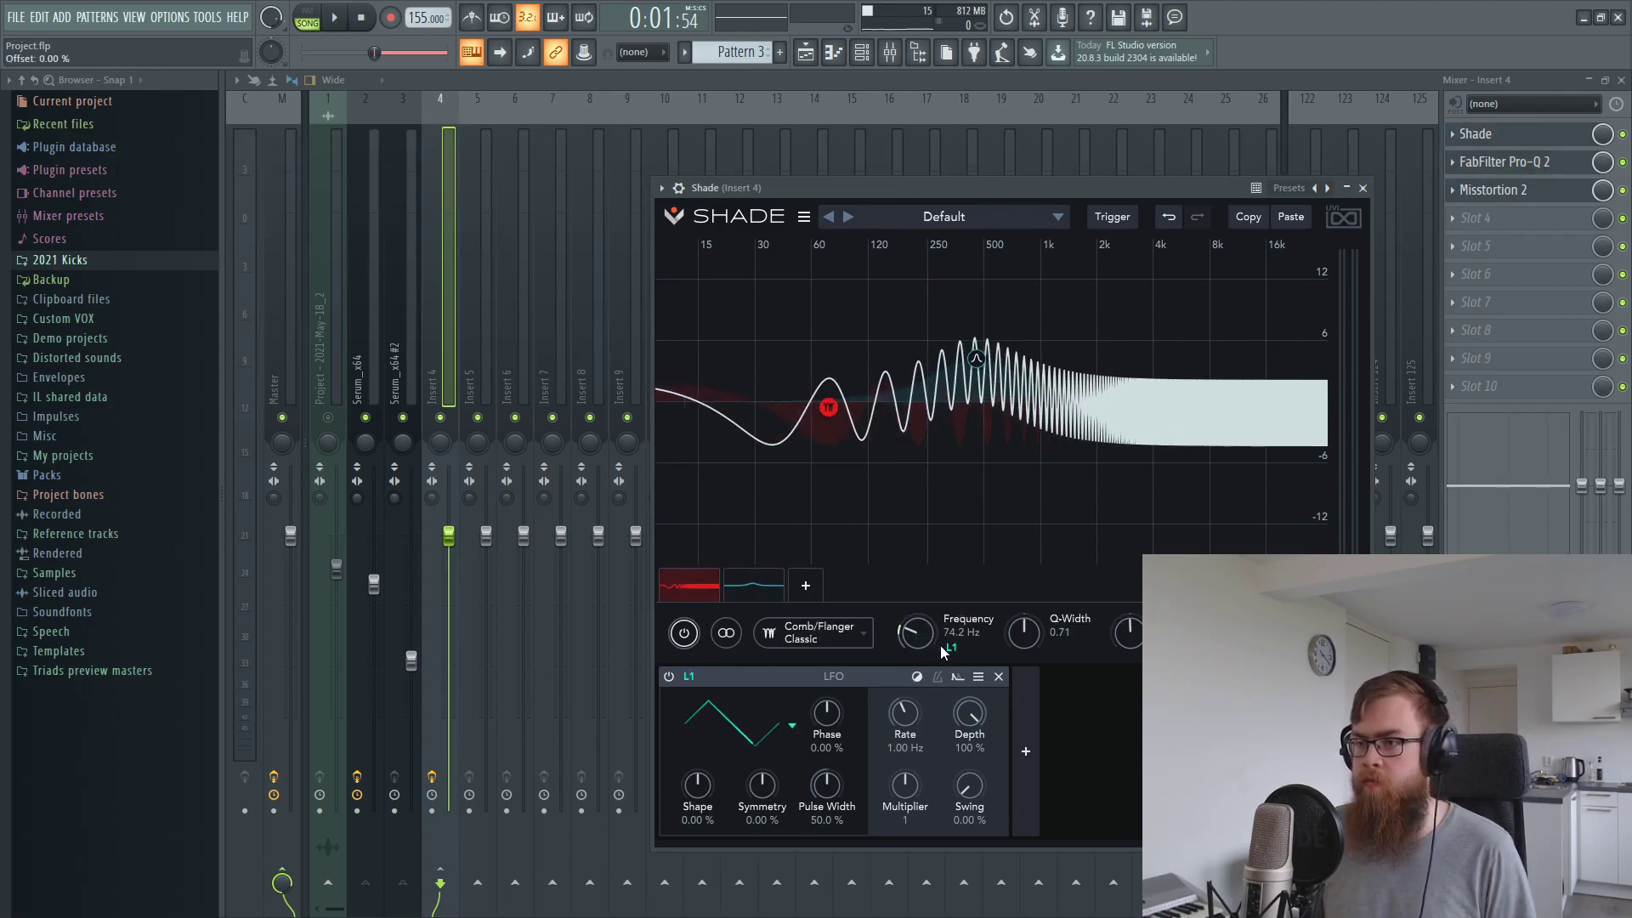
{"action": "left_click_drag", "start_coordinate": [904, 716], "coordinate": [918, 753]}
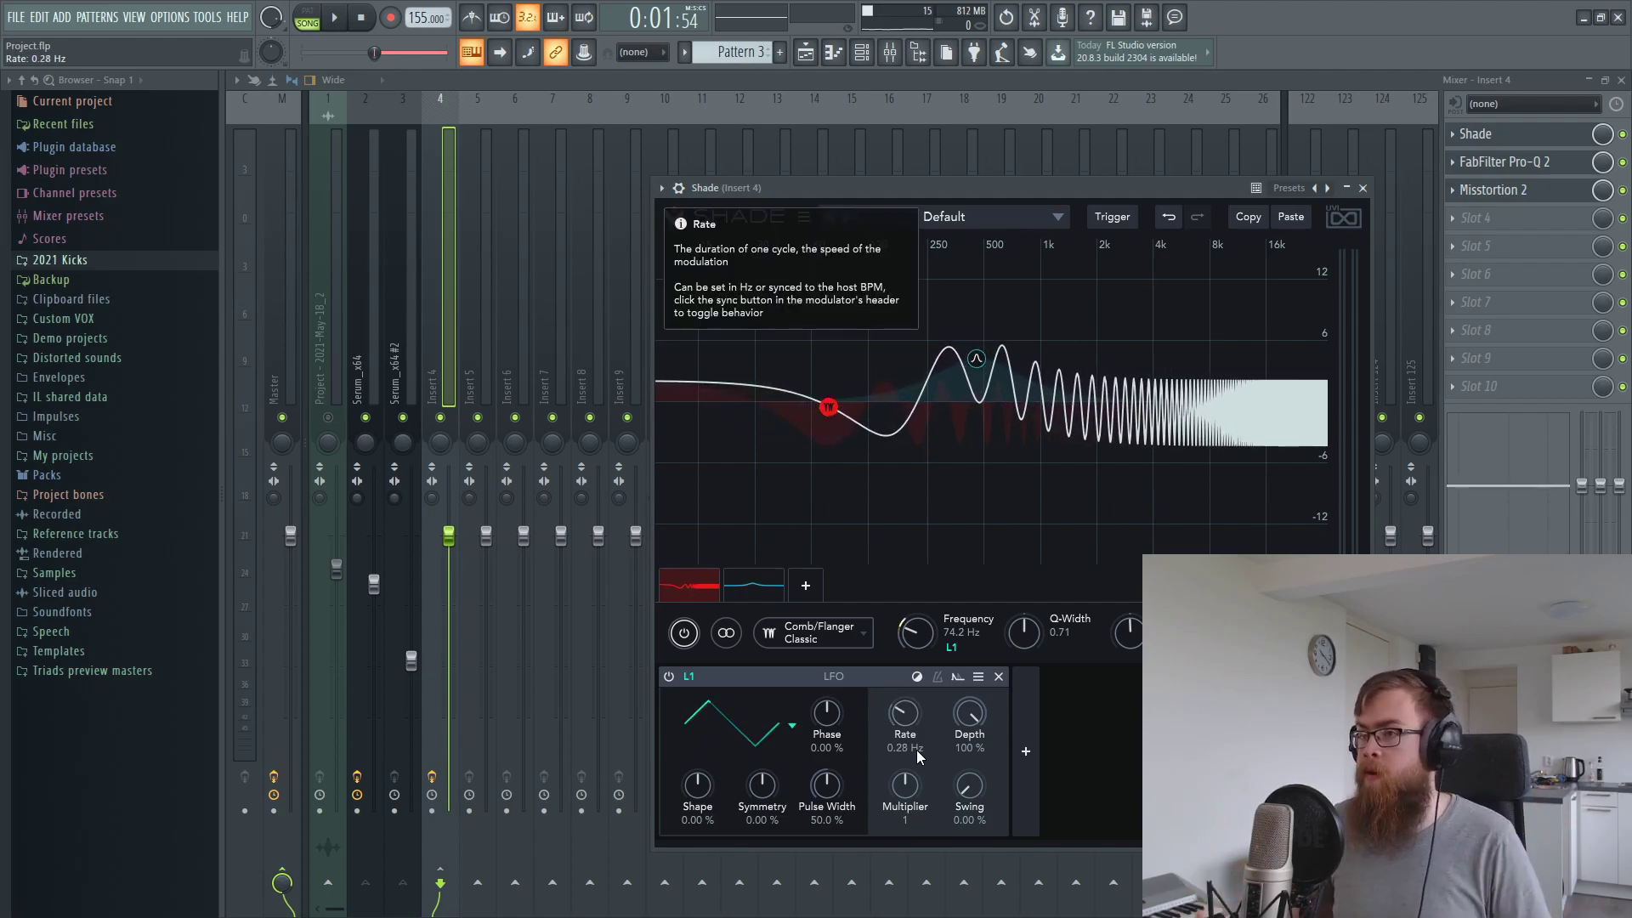
{"action": "left_click_drag", "start_coordinate": [979, 188], "coordinate": [890, 167]}
{"action": "key", "text": "space"}
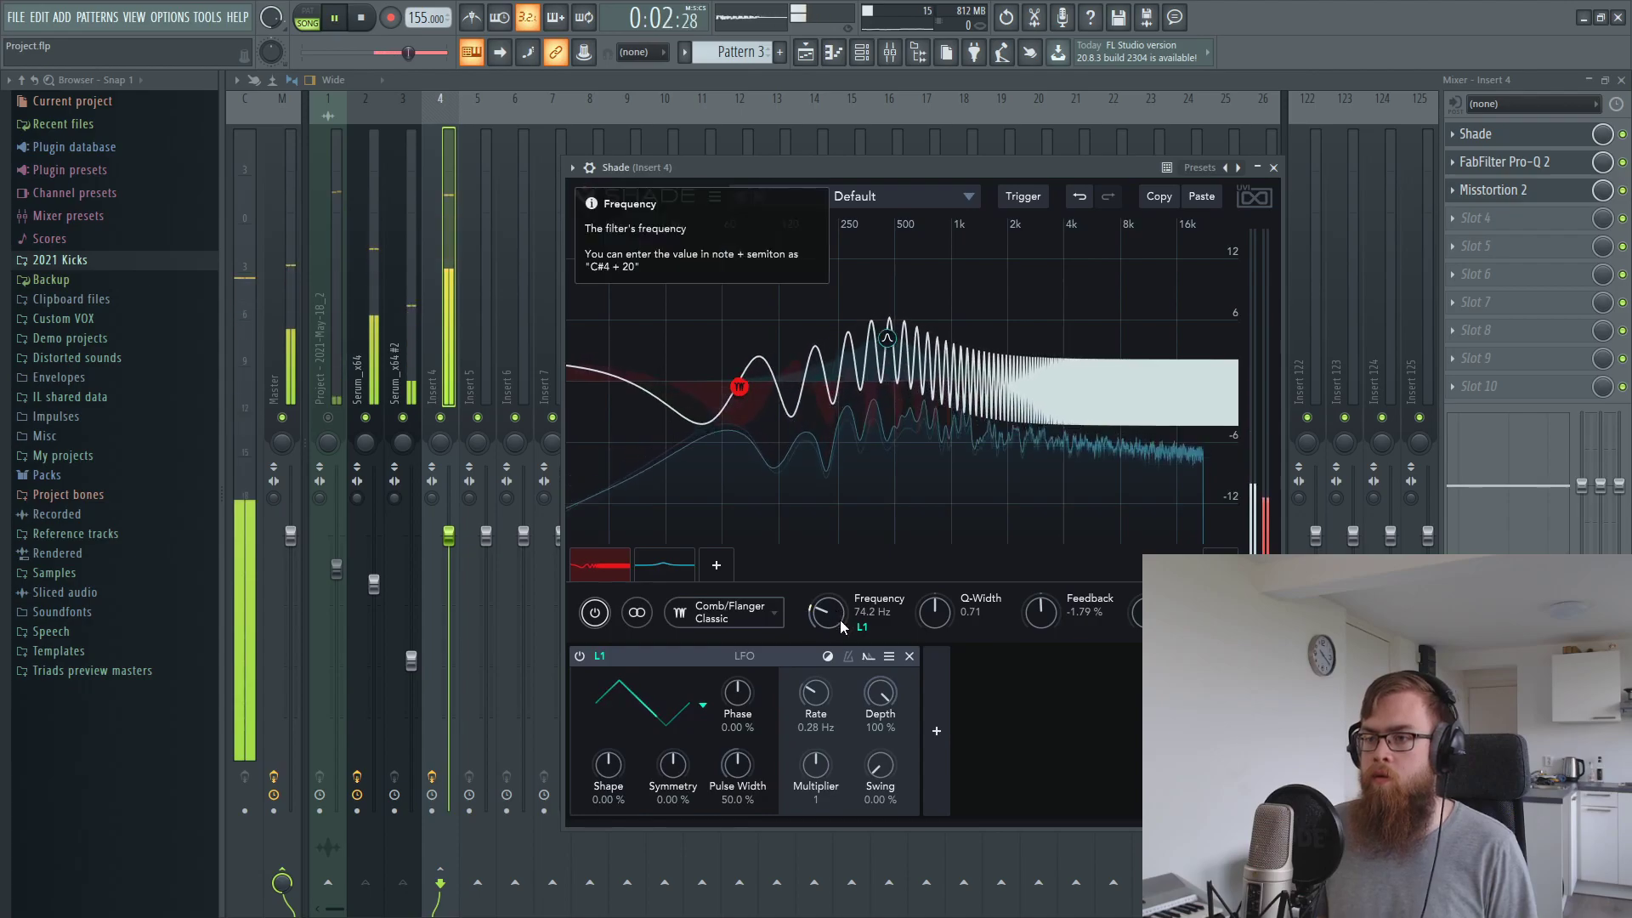
Sync the LFO to the tempo at a 1/1 rate and move the comb band to about 63 Hz with -3.72 % feedback
{"action": "left_click", "coordinate": [848, 657]}
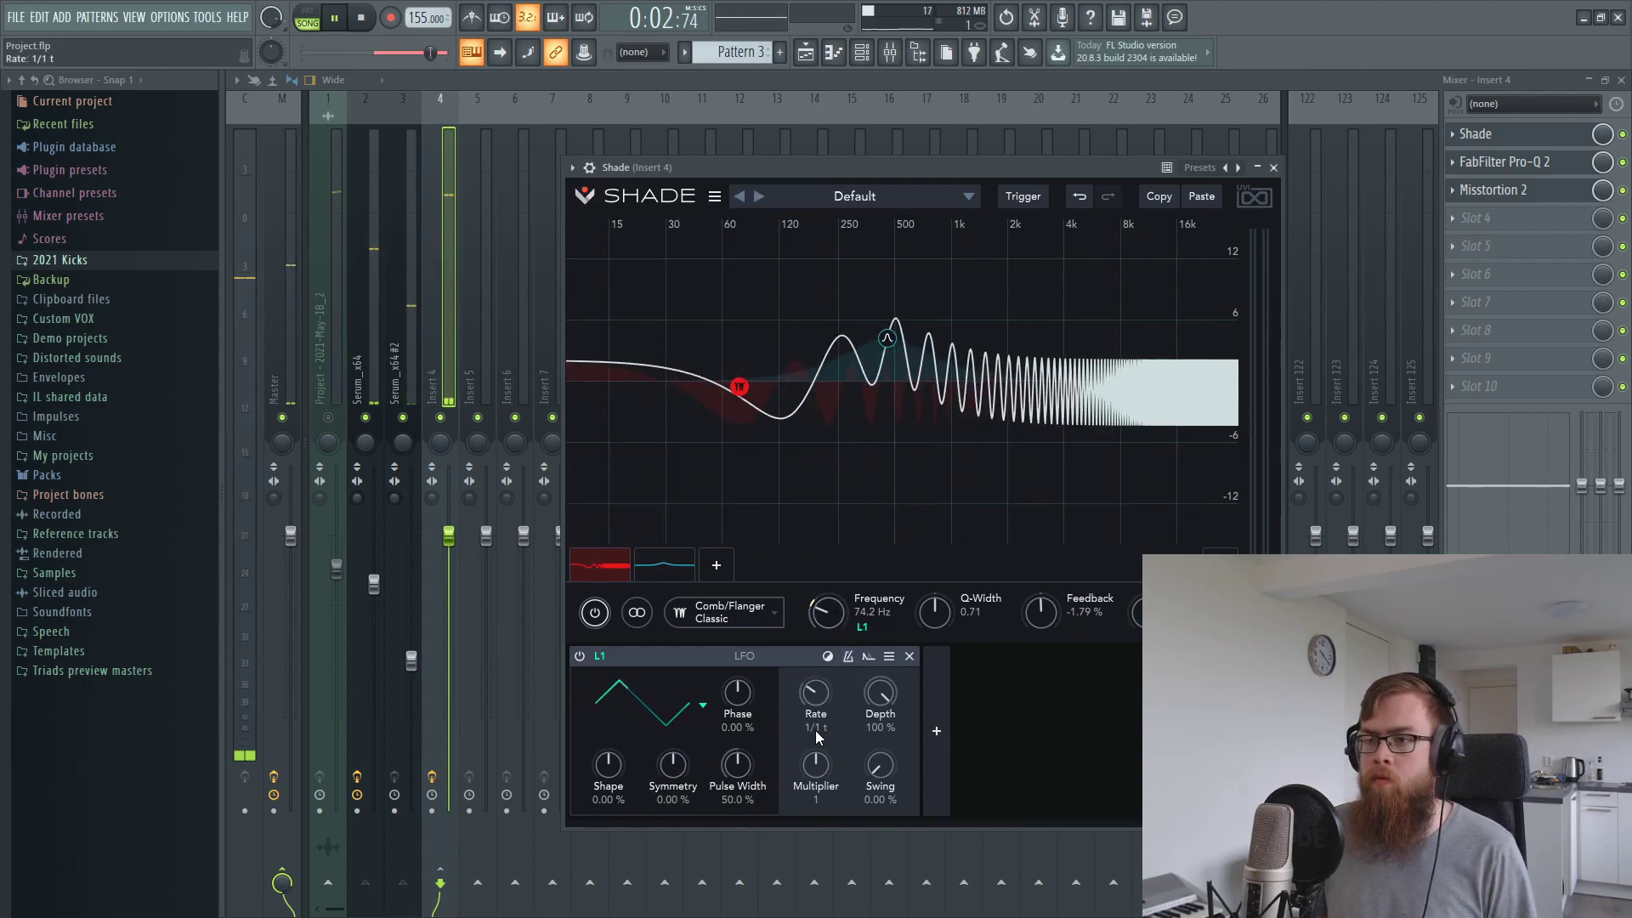
{"action": "mouse_move", "coordinate": [823, 696]}
{"action": "left_mouse_down"}
{"action": "mouse_move", "coordinate": [833, 741]}
{"action": "mouse_move", "coordinate": [817, 677]}
{"action": "left_mouse_up"}
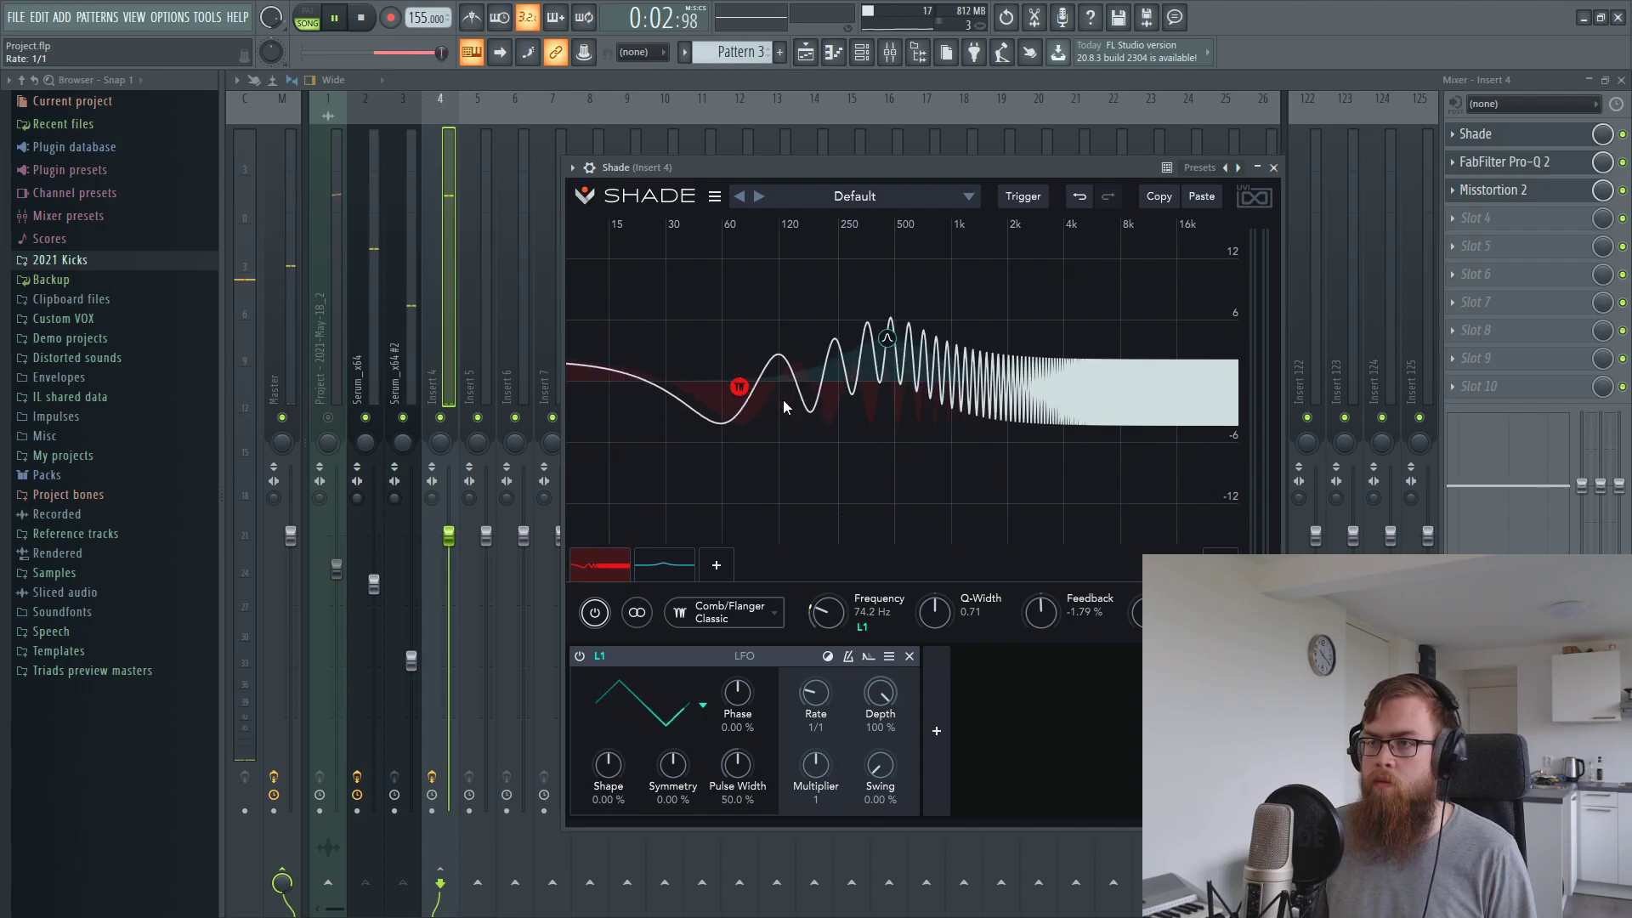
{"action": "mouse_move", "coordinate": [746, 383]}
{"action": "left_mouse_down"}
{"action": "mouse_move", "coordinate": [667, 448]}
{"action": "mouse_move", "coordinate": [639, 497]}
{"action": "mouse_move", "coordinate": [724, 390]}
{"action": "left_mouse_up"}
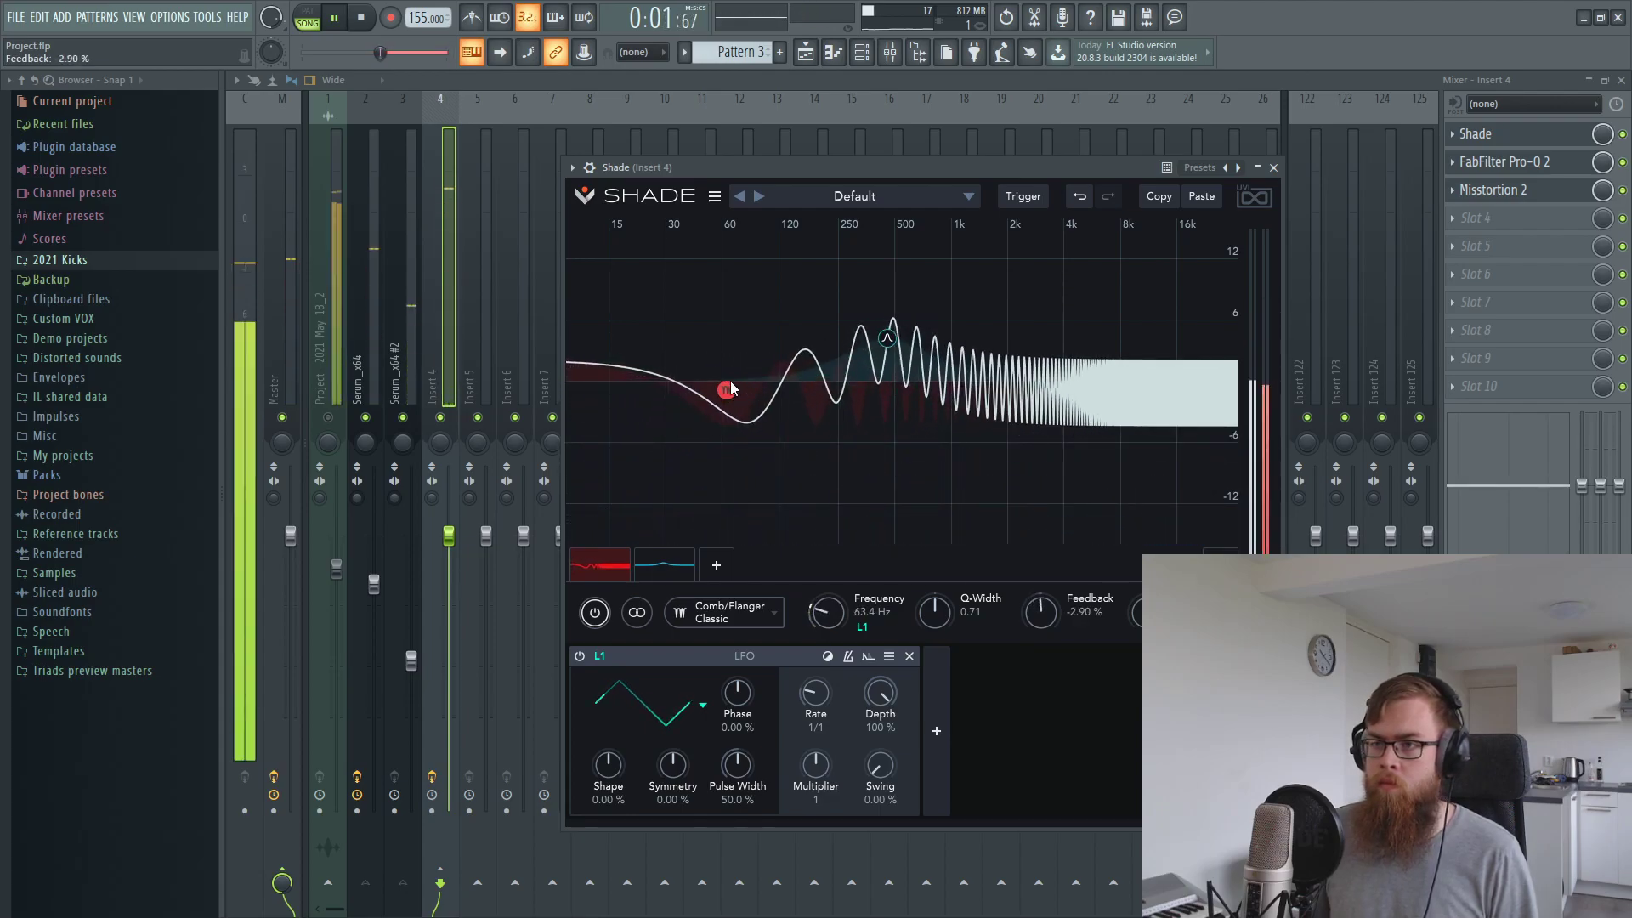
Change the comb band to Phaser Extended at about 107 Hz with 2.34 % feedback and compare the sound with Shade bypassed
{"action": "right_click", "coordinate": [724, 390]}
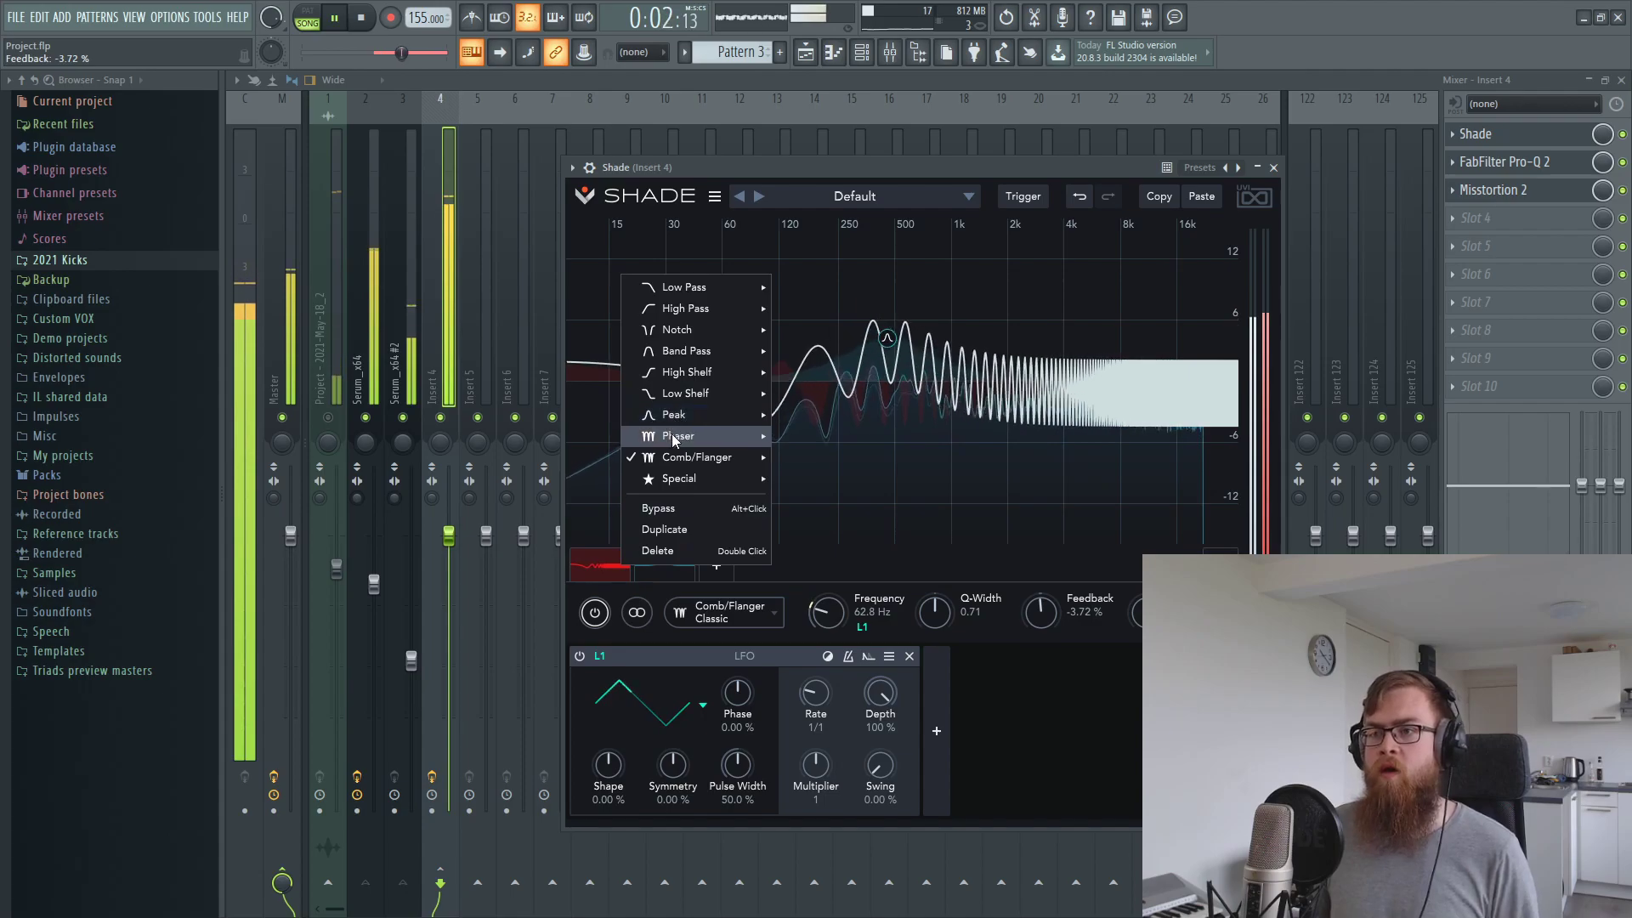
{"action": "left_click", "coordinate": [823, 456]}
{"action": "left_click_drag", "start_coordinate": [727, 396], "coordinate": [771, 383]}
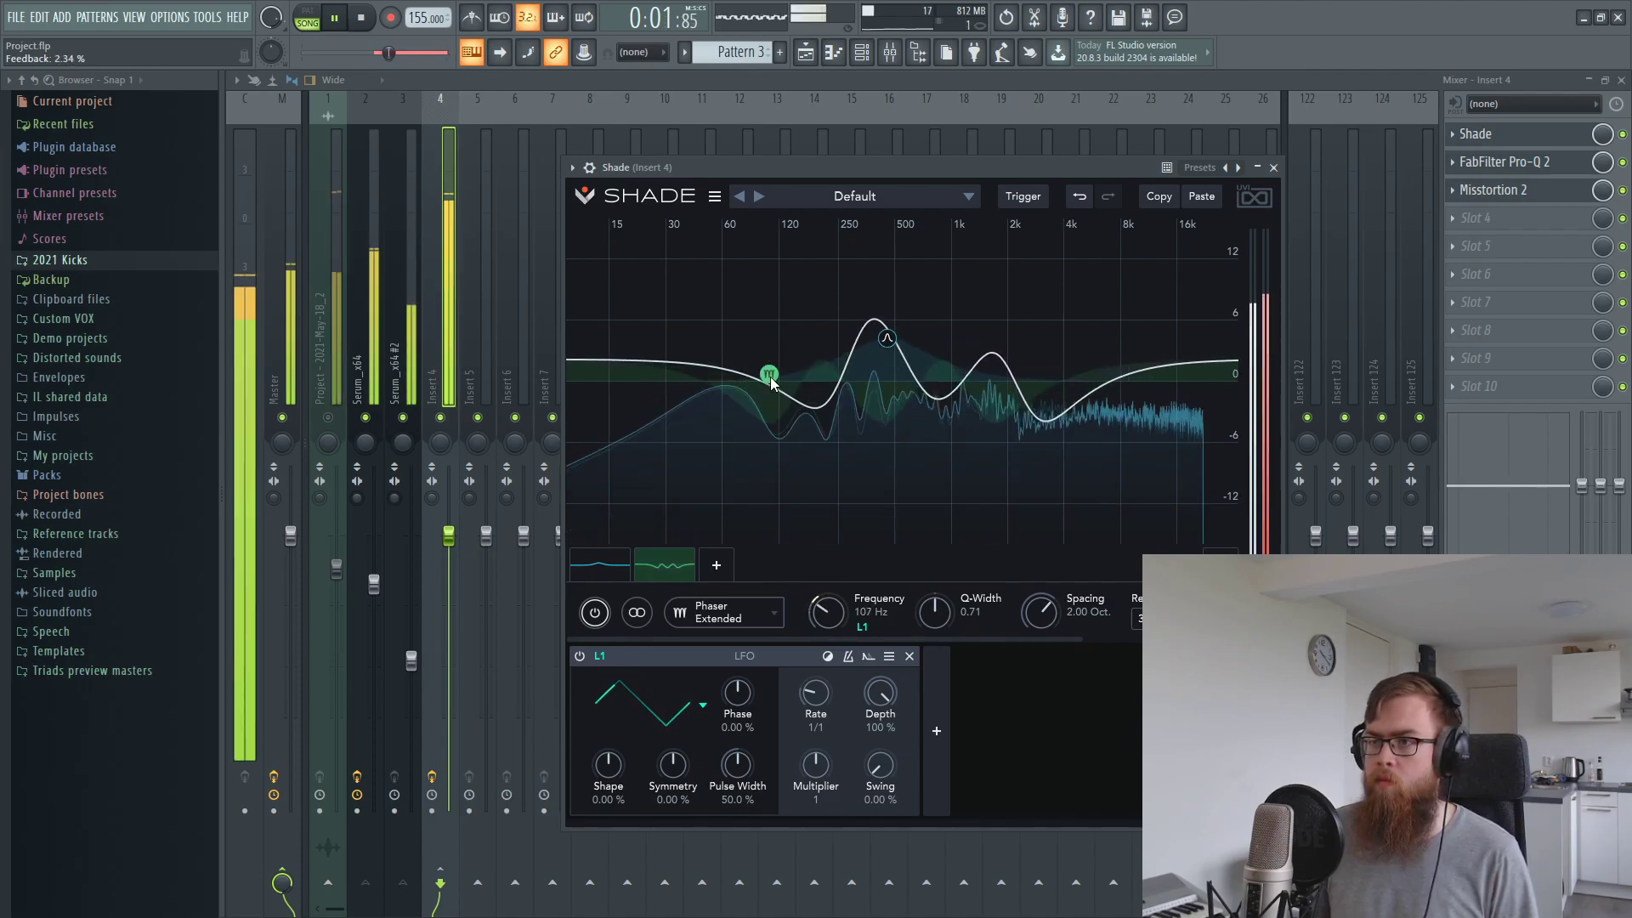
{"action": "left_click", "coordinate": [1622, 136]}
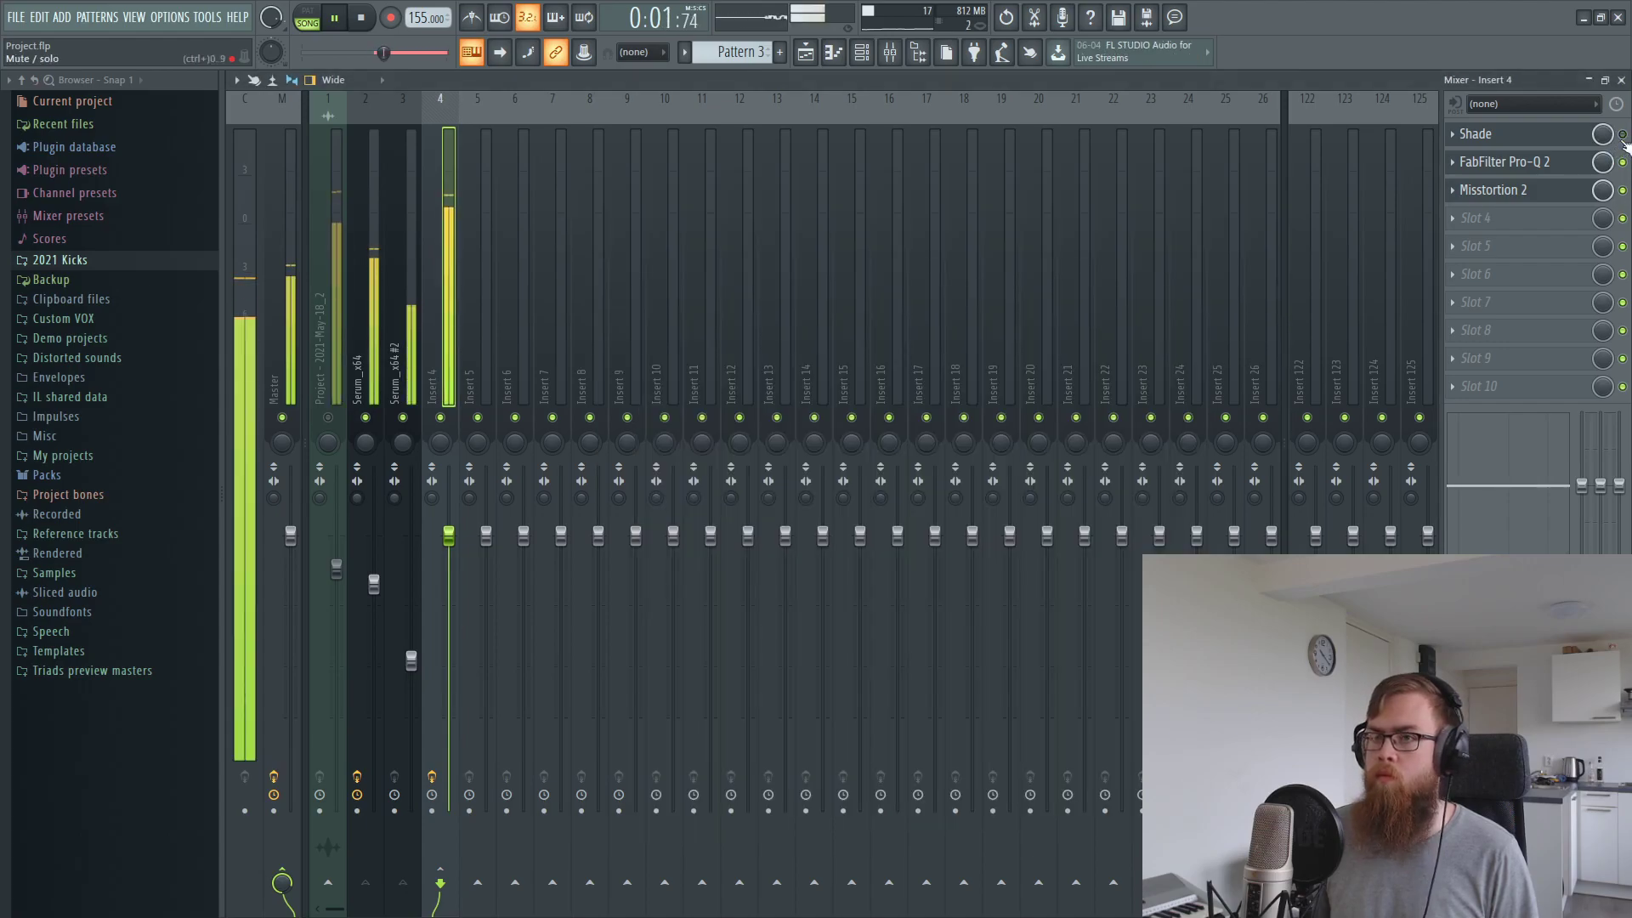
{"action": "key", "text": "space"}
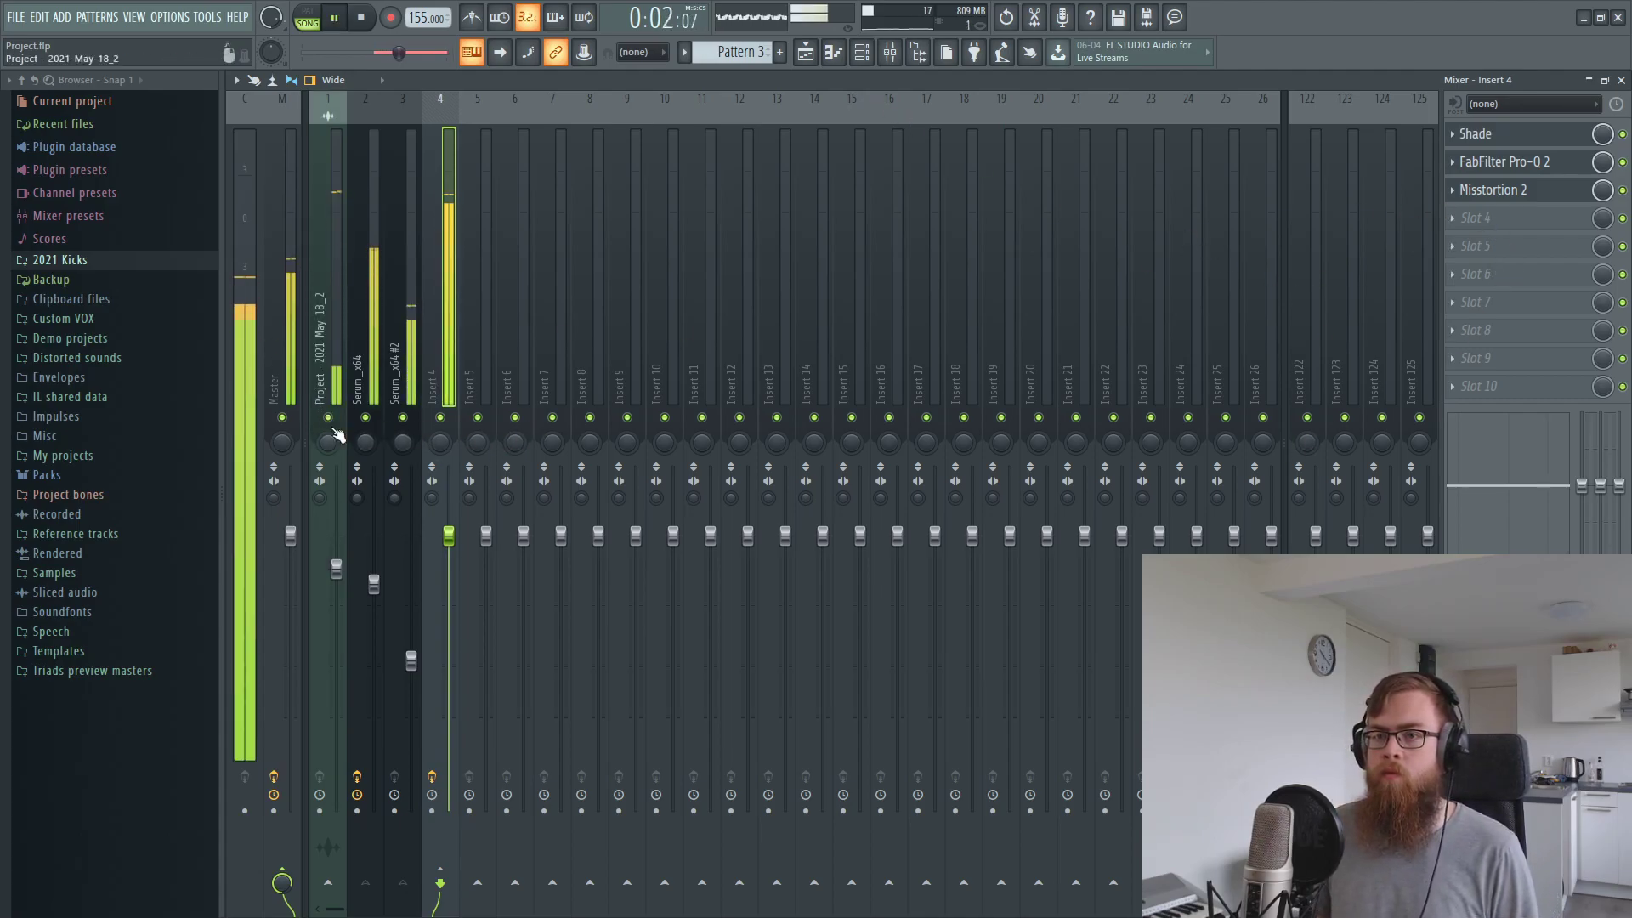
Load a second FabFilter Pro-Q 2 in the fourth slot of Insert 4 and add a 2 dB Bell boost at about 53 Hz
{"action": "key", "text": "space"}
{"action": "left_click", "coordinate": [1490, 223]}
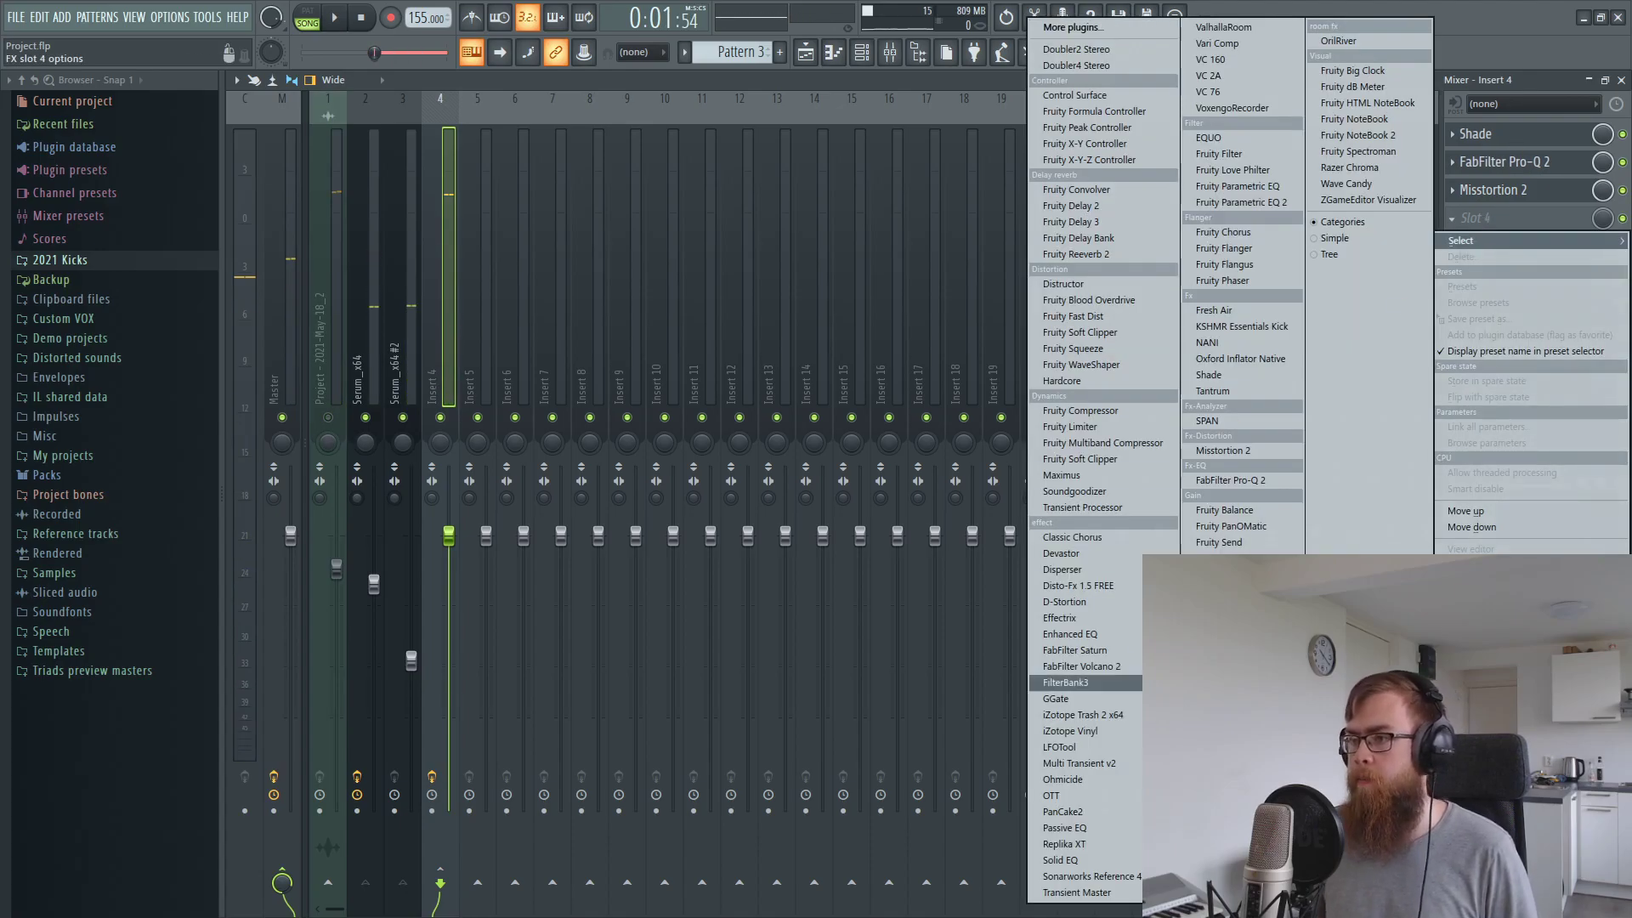
{"action": "left_click", "coordinate": [1283, 481]}
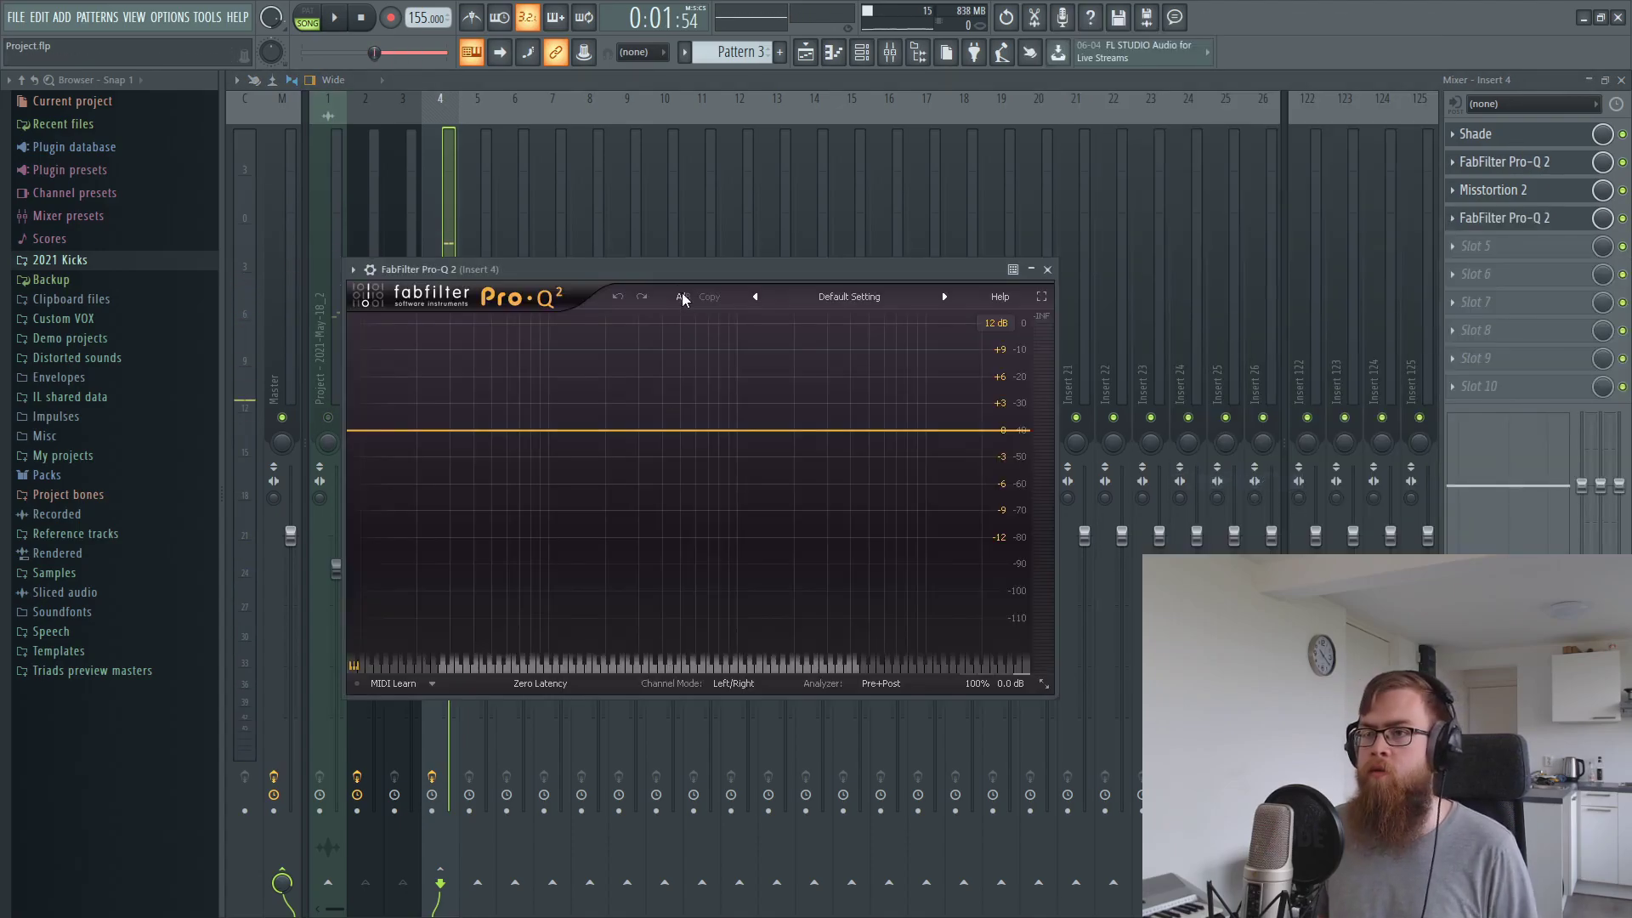
{"action": "key", "text": "space"}
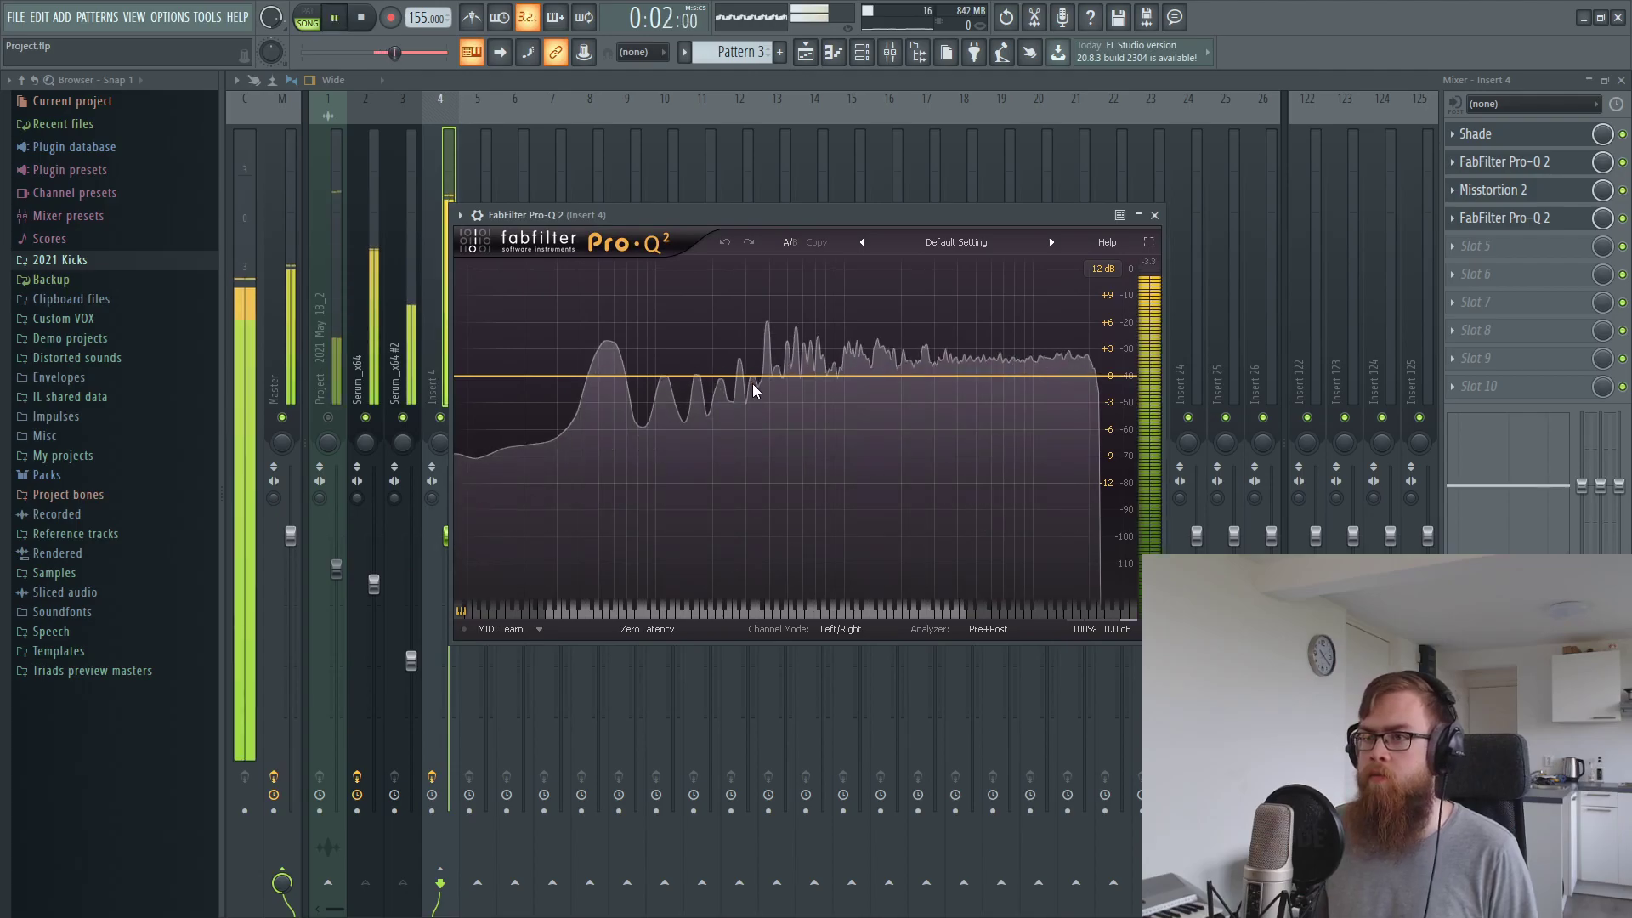
{"action": "left_click_drag", "start_coordinate": [752, 384], "coordinate": [609, 362]}
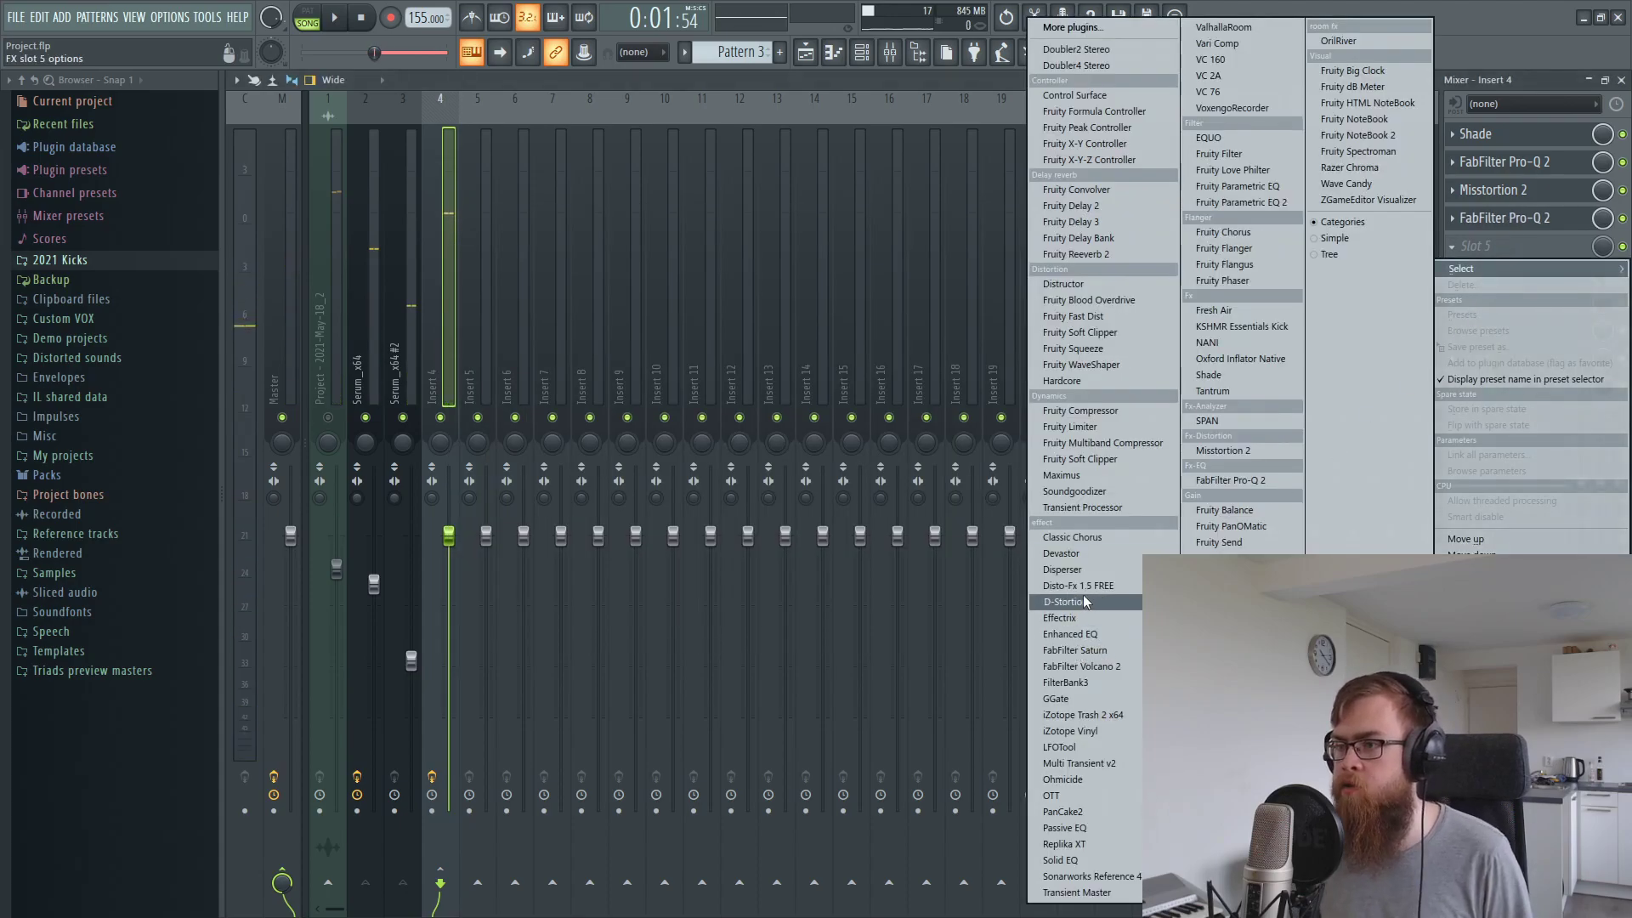
Load Disto-Fx 1.5 FREE in the fifth slot of Insert 4 and choose its 03: Linear Distortion preset
{"action": "left_click", "coordinate": [1078, 585]}
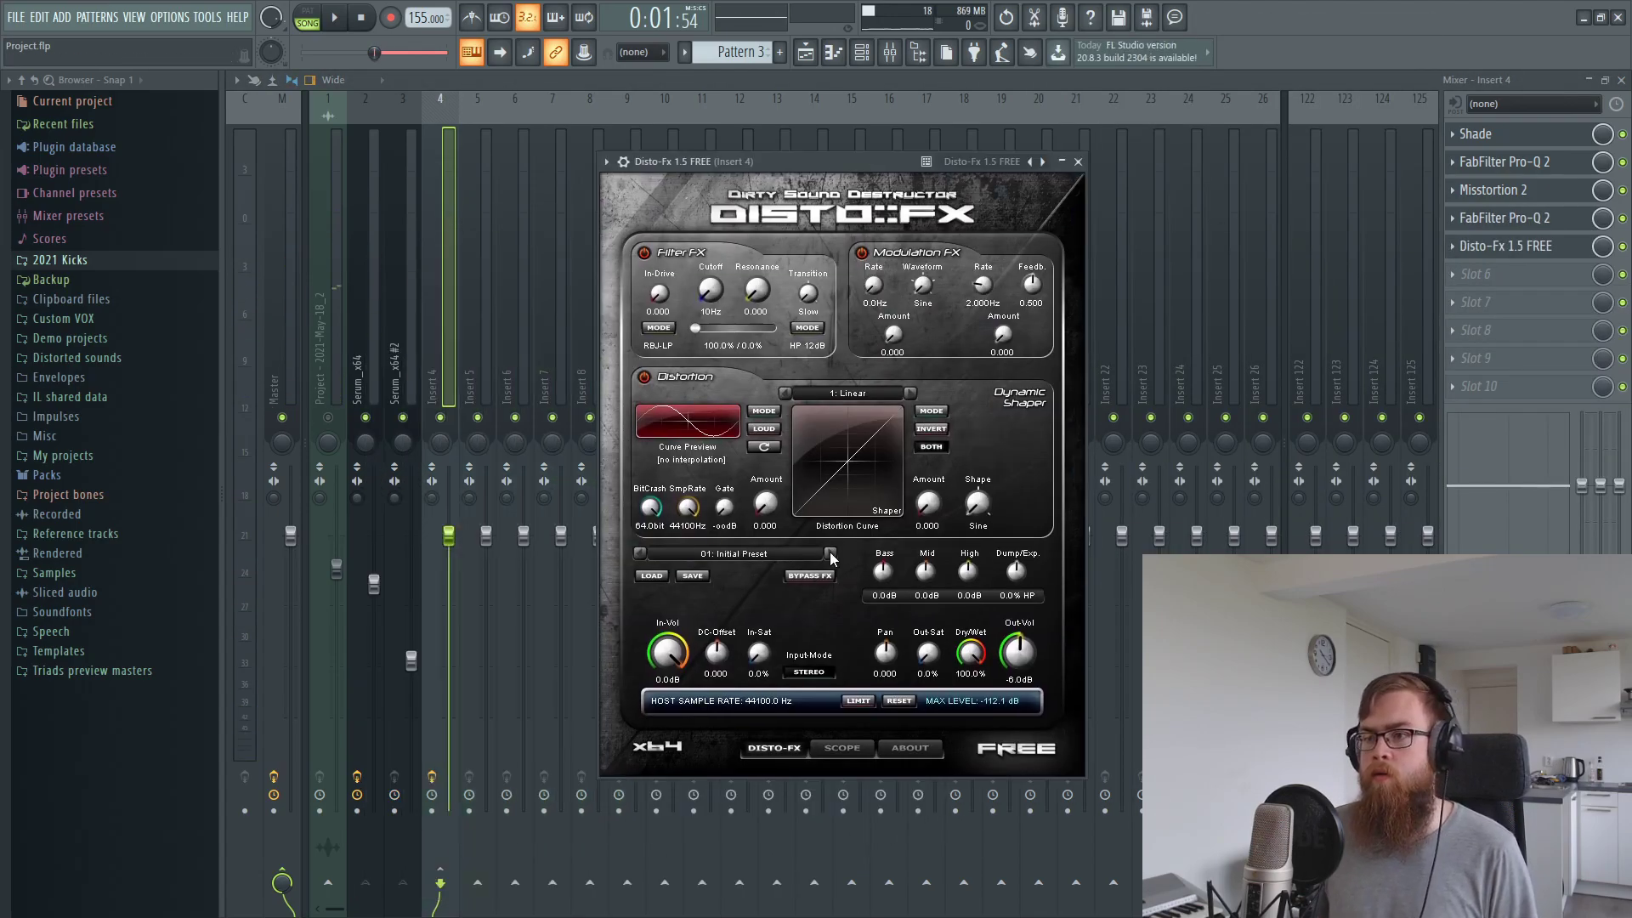
{"action": "left_click", "coordinate": [829, 553]}
{"action": "left_click", "coordinate": [830, 553]}
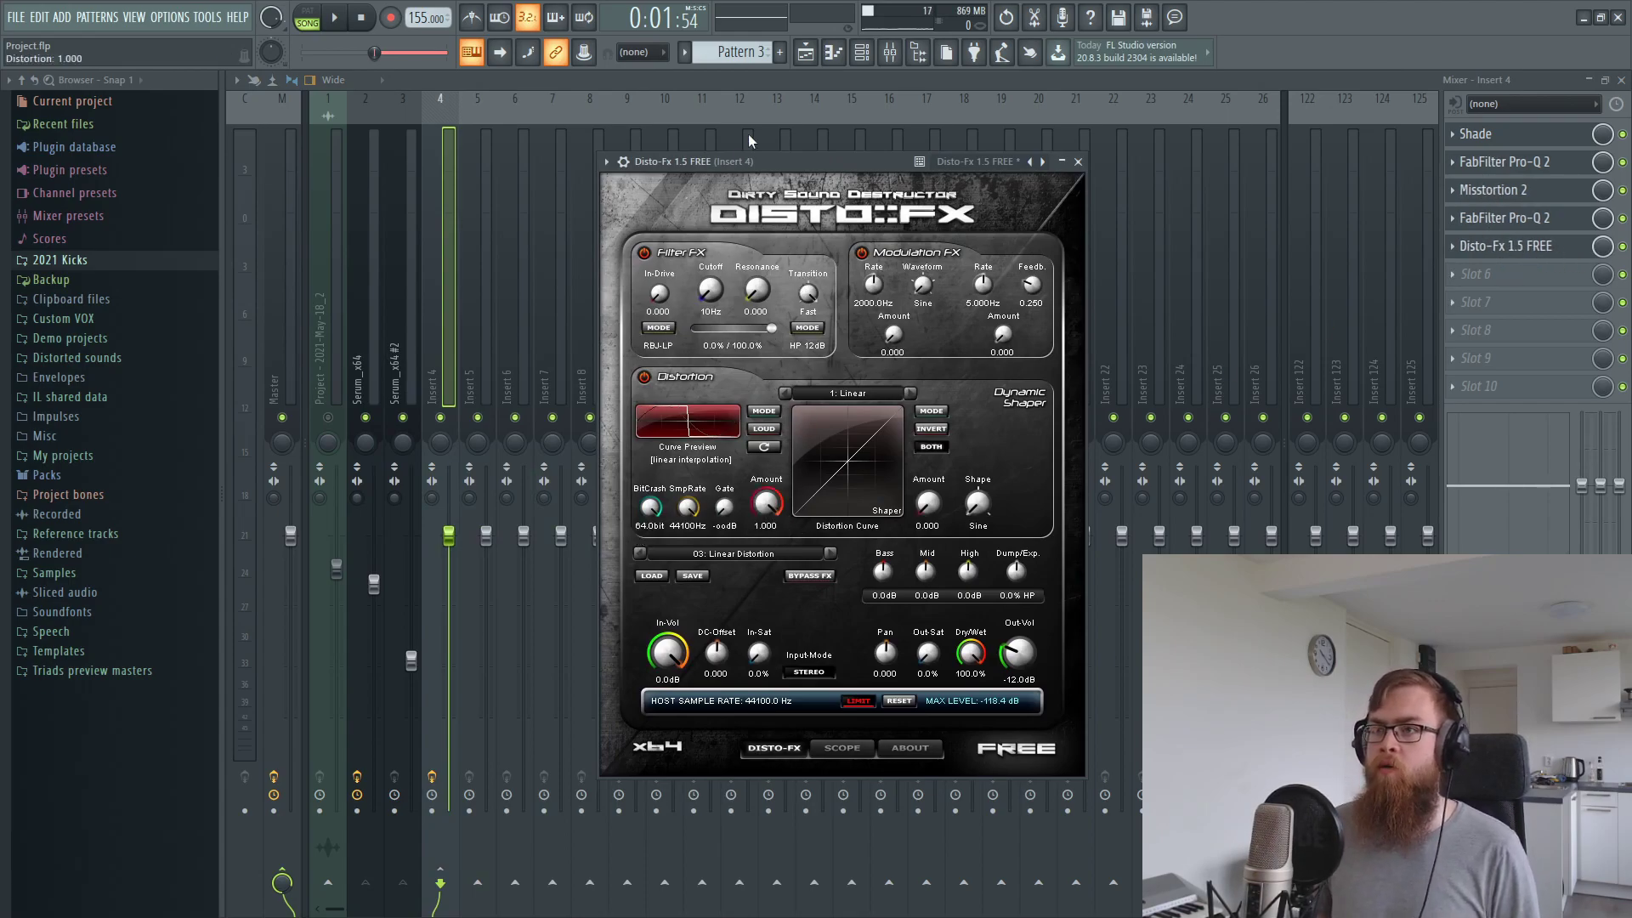
{"action": "left_click_drag", "start_coordinate": [754, 163], "coordinate": [759, 191]}
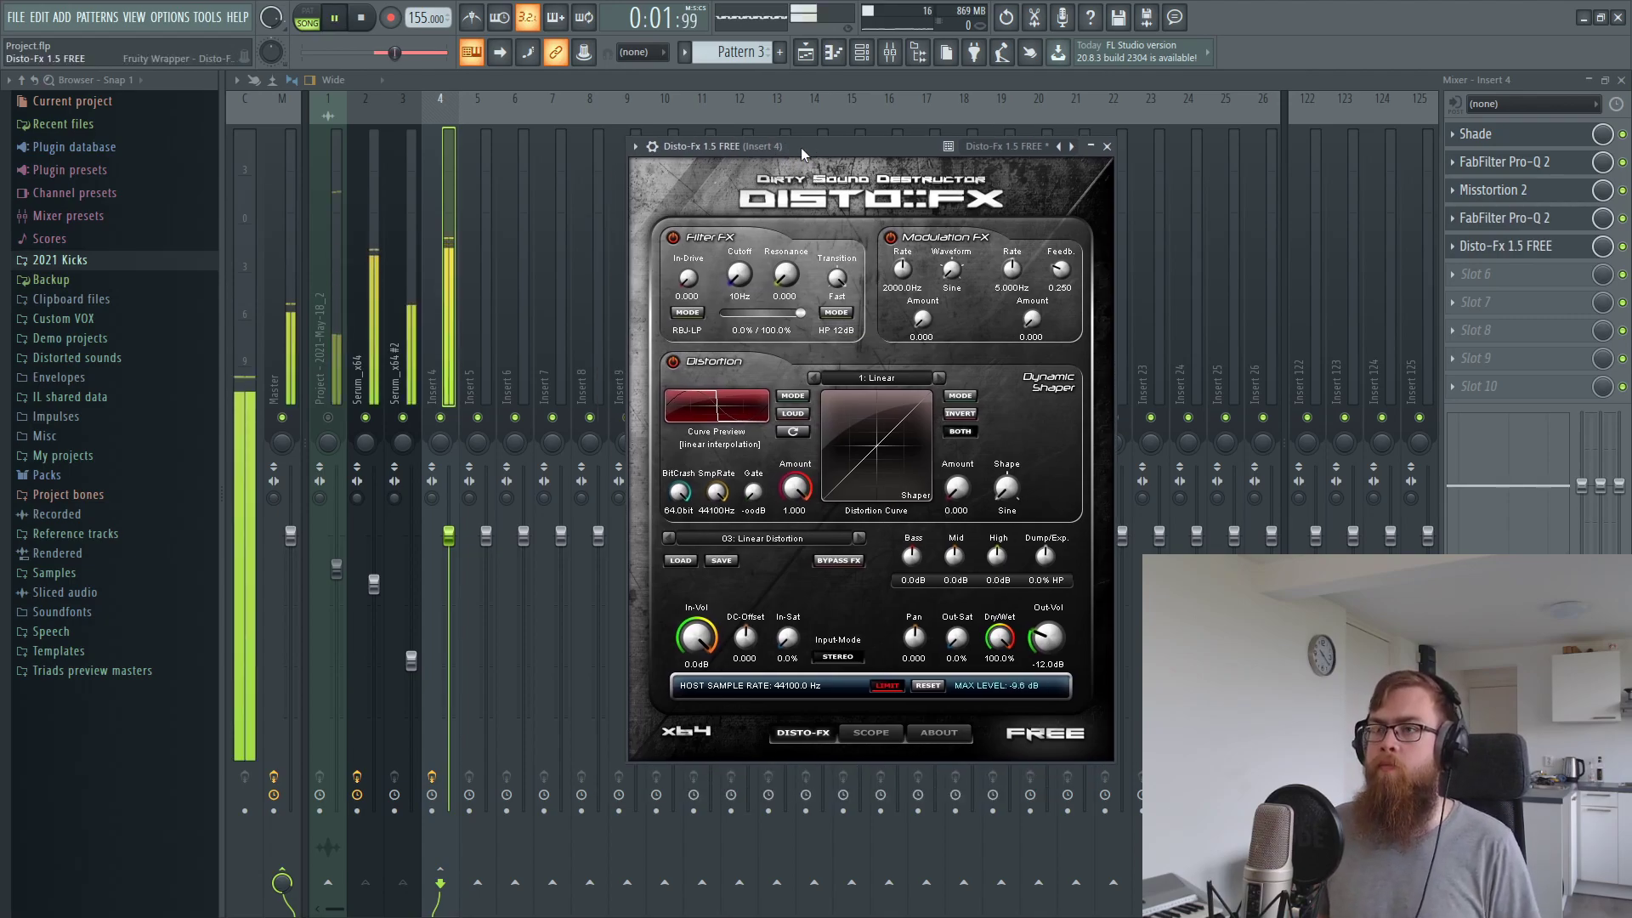
Lower the Disto-Fx BitCrash to about 5.2 bits, compare the sound with the plugin bypassed, and fine-tune the BitCrash
{"action": "left_click_drag", "start_coordinate": [677, 491], "coordinate": [691, 556]}
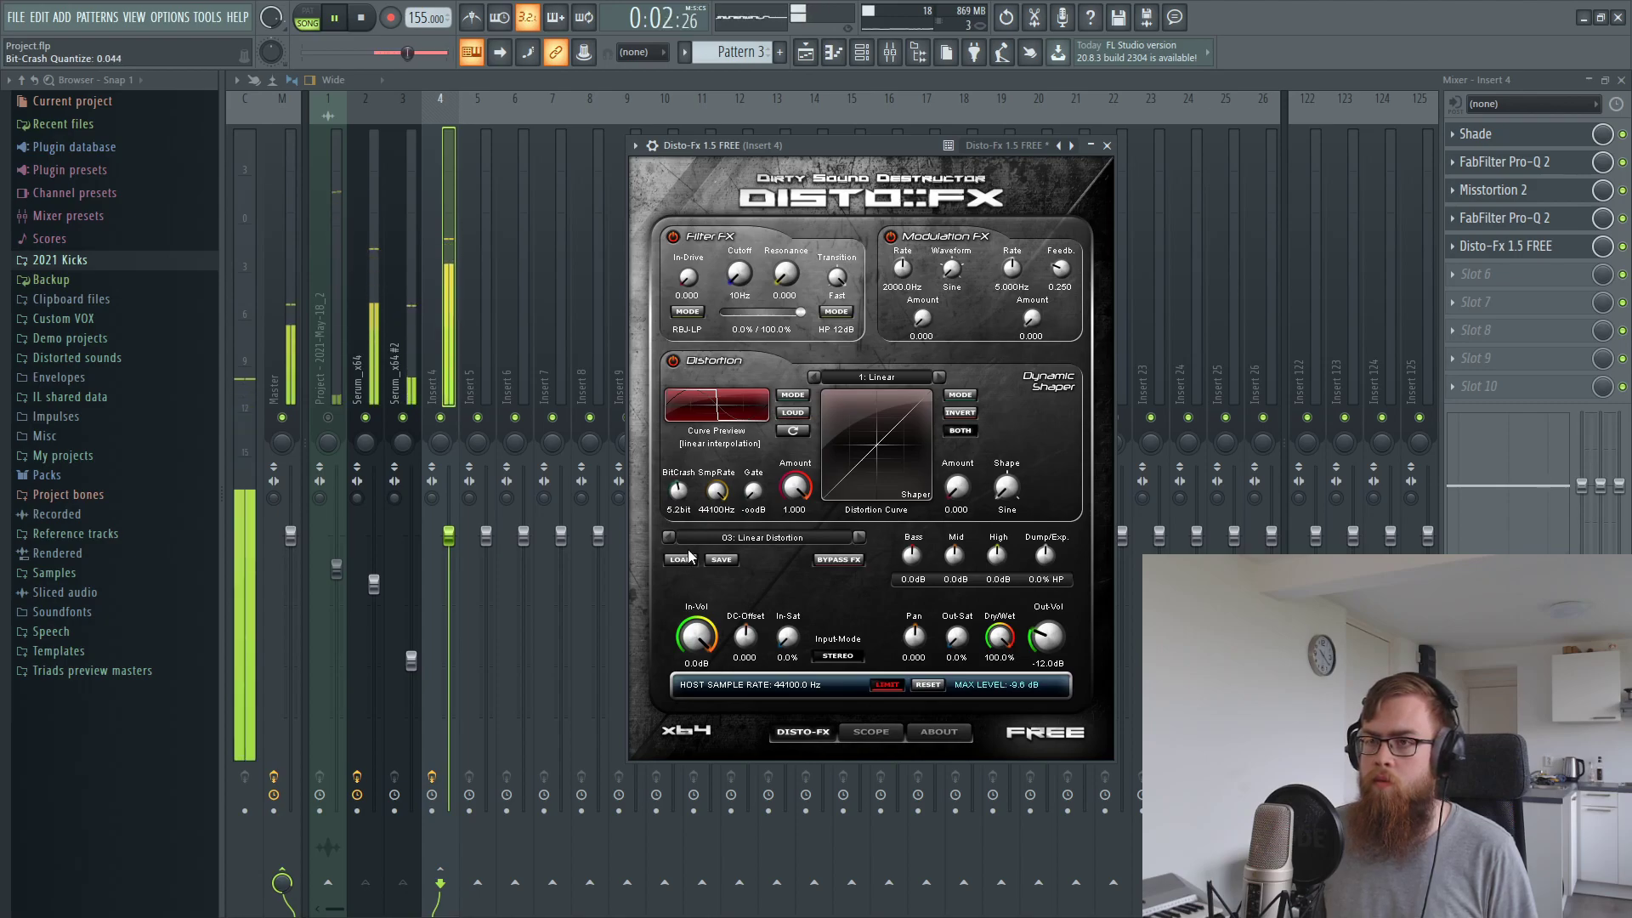
{"action": "left_click", "coordinate": [1623, 248]}
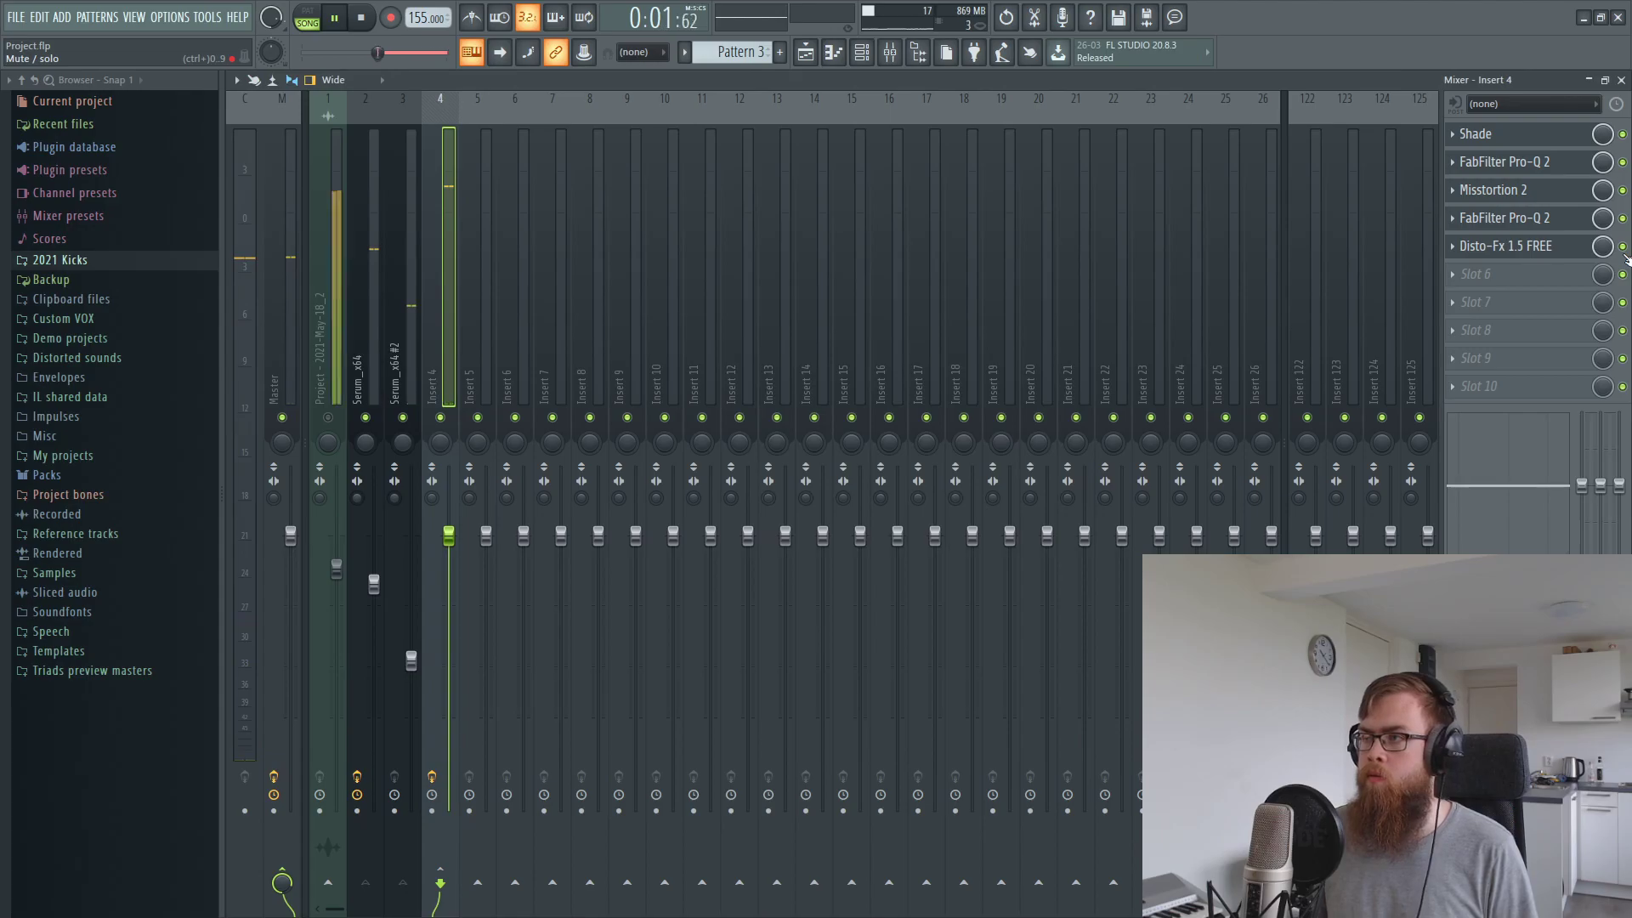
{"action": "left_click", "coordinate": [1507, 257]}
{"action": "left_click_drag", "start_coordinate": [685, 496], "coordinate": [685, 493]}
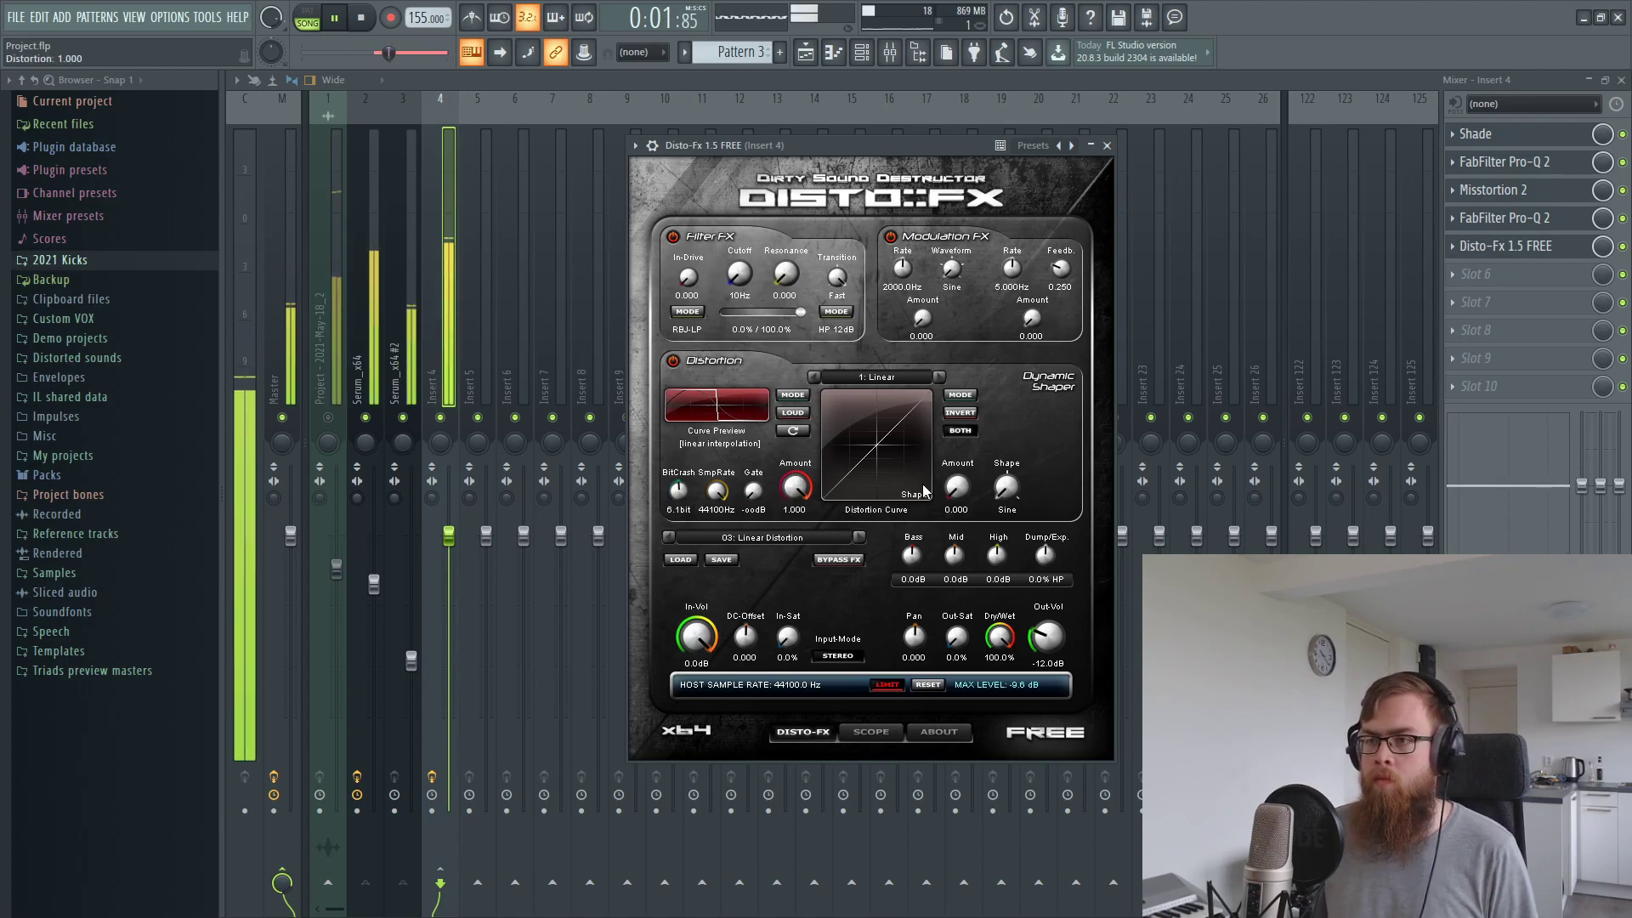
Change the Disto-Fx distortion curve to DCSigmoid1-Drive and set BitCrash to 4.5 bits during playback
{"action": "left_click", "coordinate": [941, 379]}
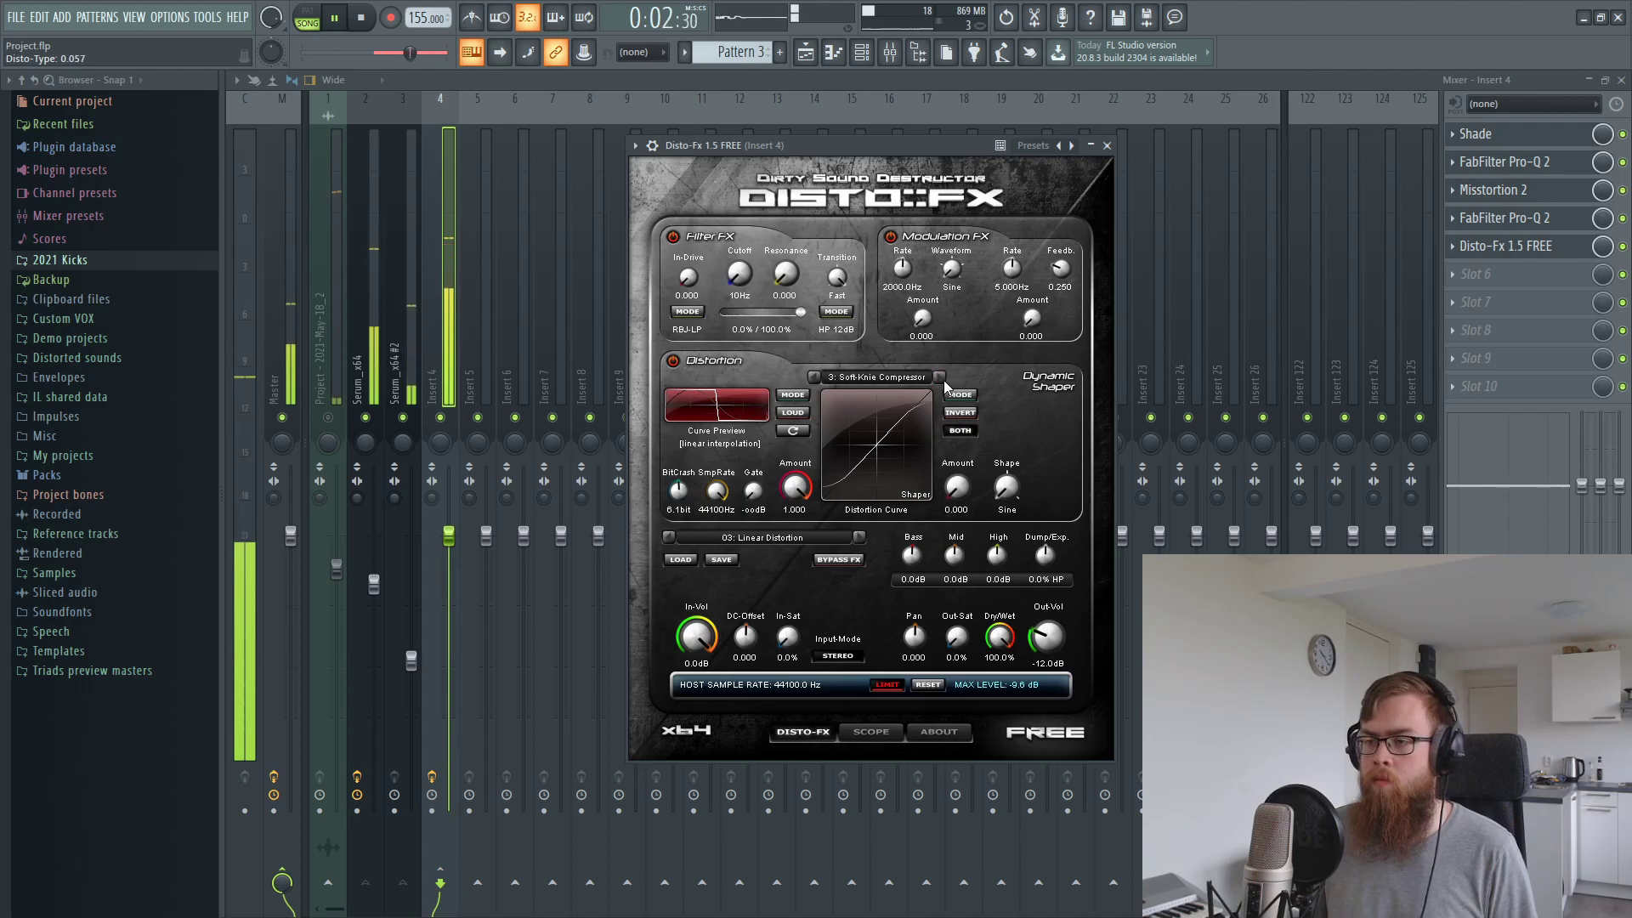
{"action": "left_click", "coordinate": [941, 379]}
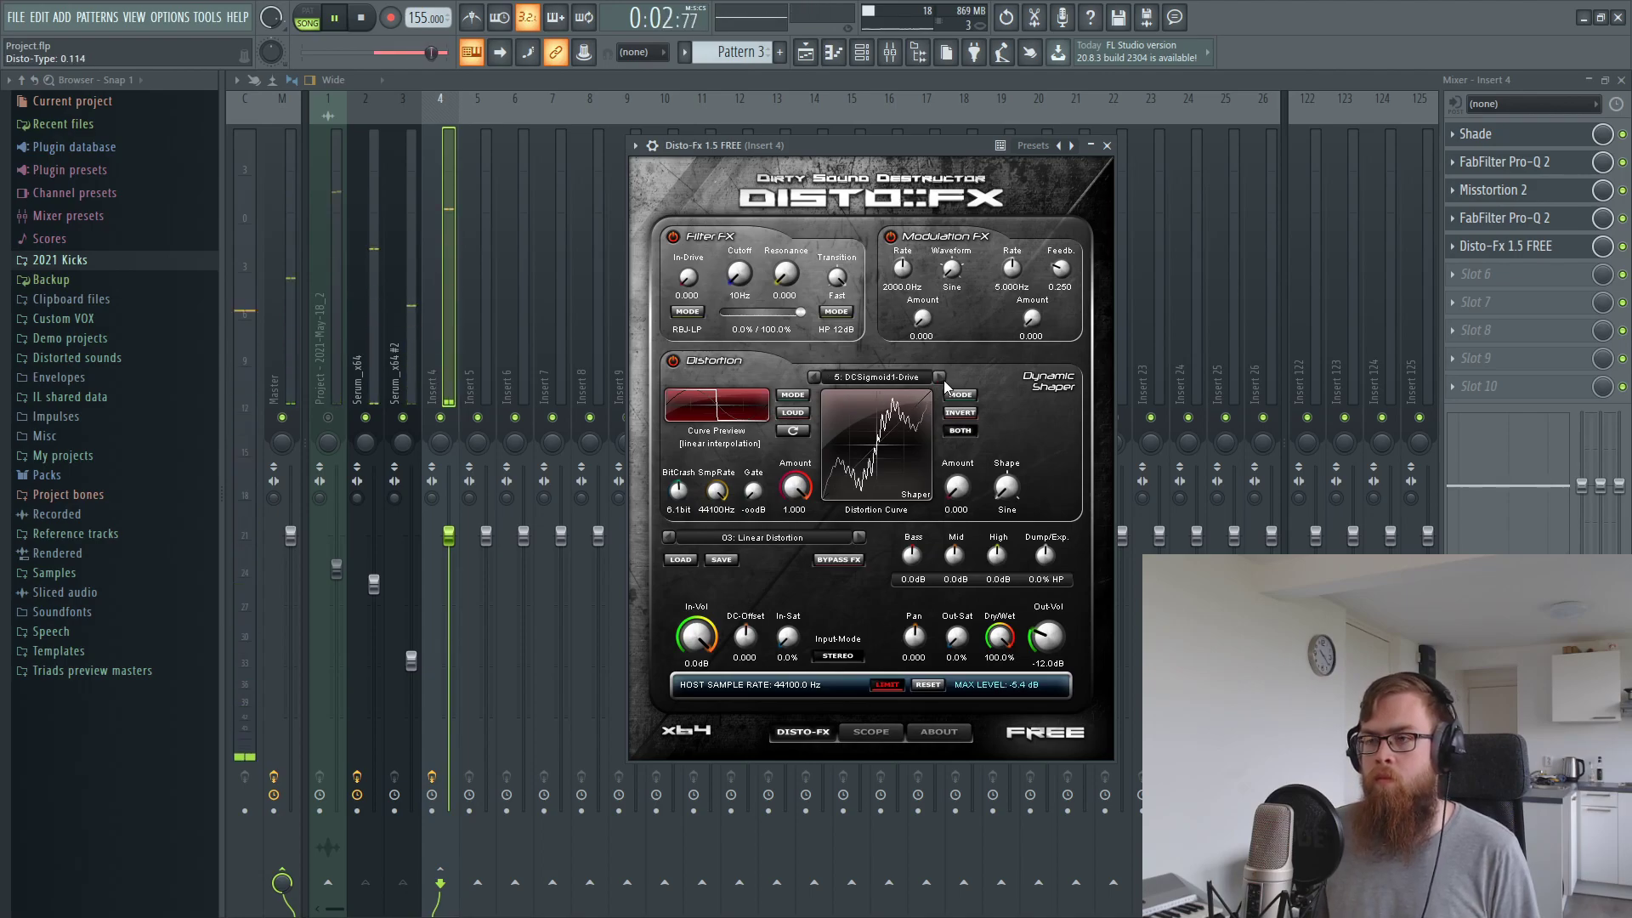
{"action": "left_click_drag", "start_coordinate": [798, 624], "coordinate": [797, 486]}
{"action": "mouse_move", "coordinate": [682, 496]}
{"action": "left_mouse_down"}
{"action": "mouse_move", "coordinate": [686, 521]}
{"action": "mouse_move", "coordinate": [683, 489]}
{"action": "left_mouse_up"}
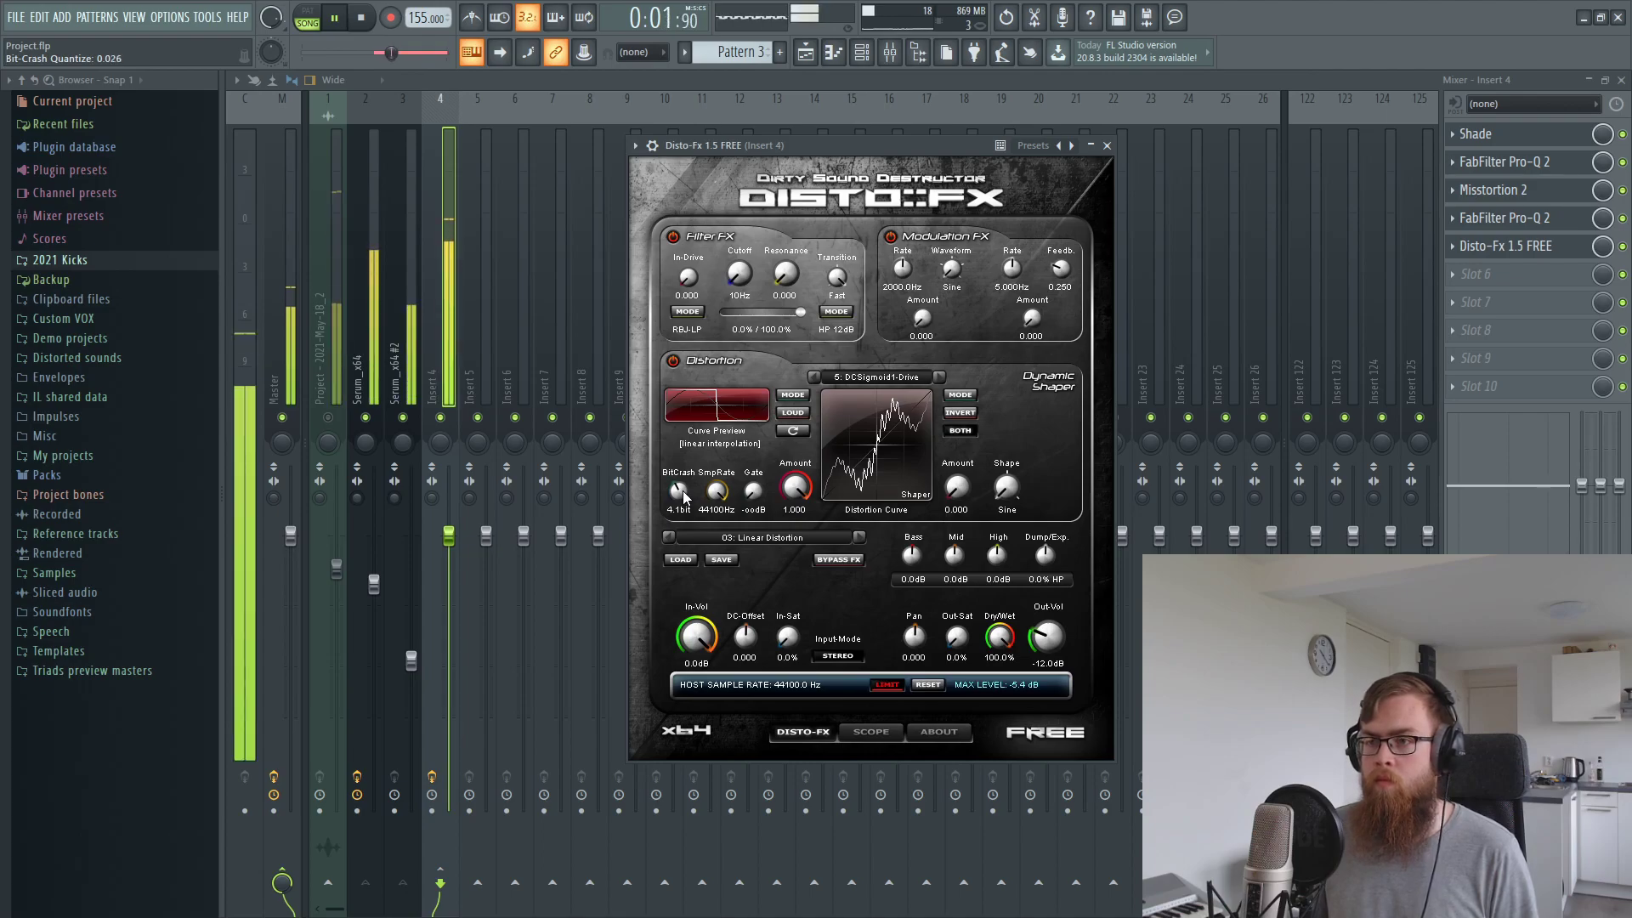
{"action": "left_click_drag", "start_coordinate": [682, 491], "coordinate": [682, 489]}
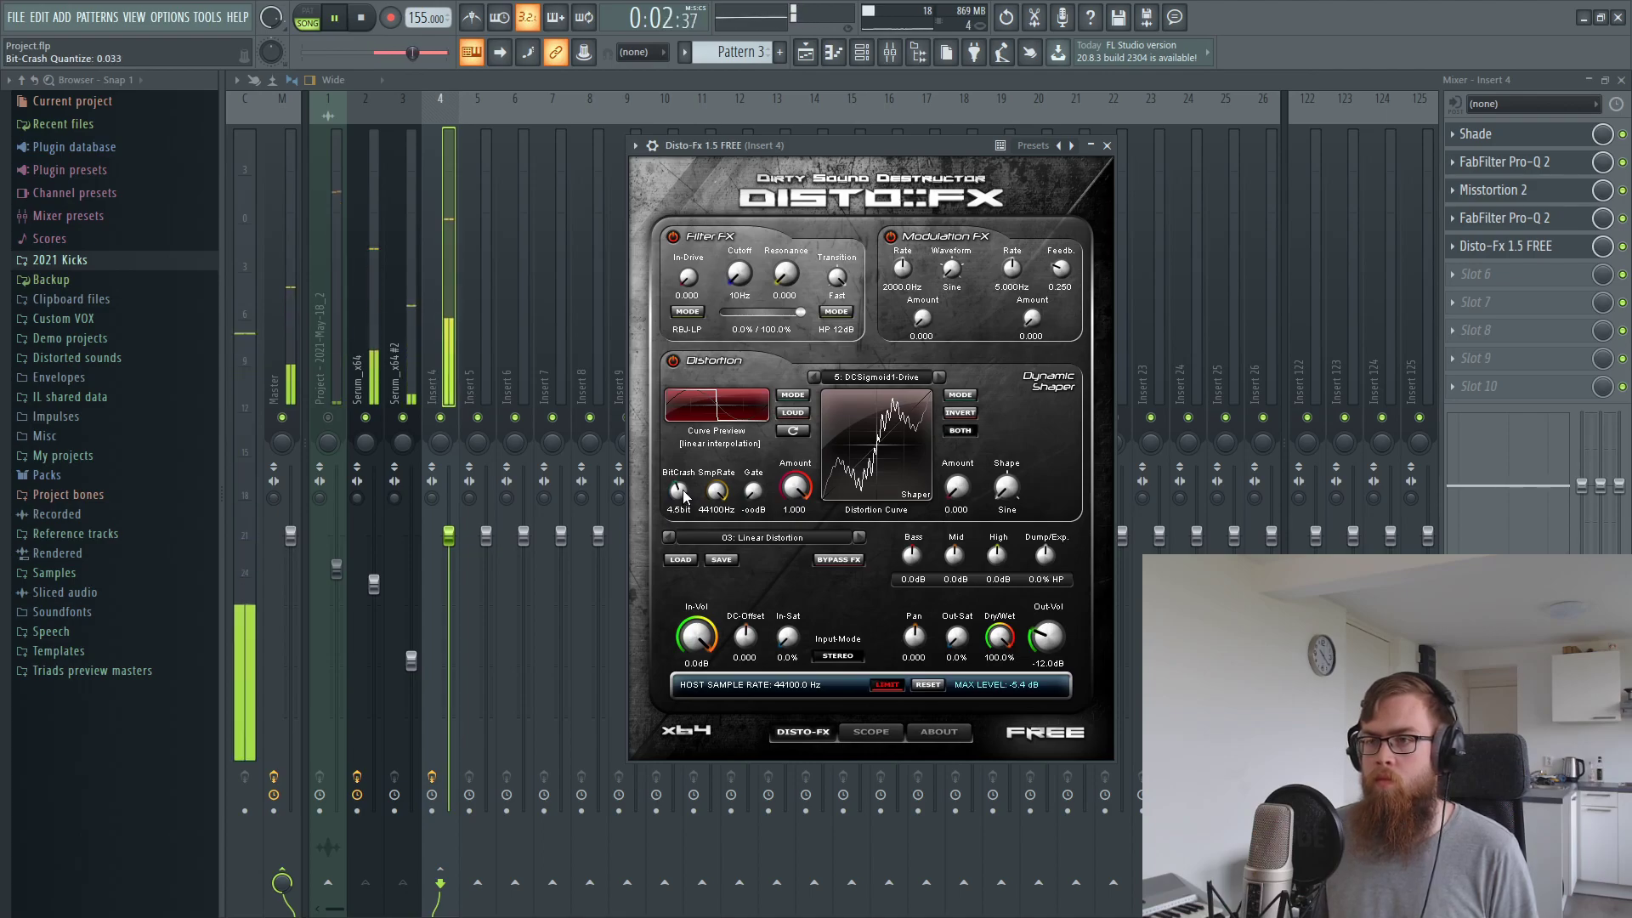
{"action": "key", "text": "space"}
Unmute the punch track on Insert 1, play it together with the tails, and return to Disto-Fx on Insert 4
{"action": "left_click_drag", "start_coordinate": [859, 149], "coordinate": [884, 165]}
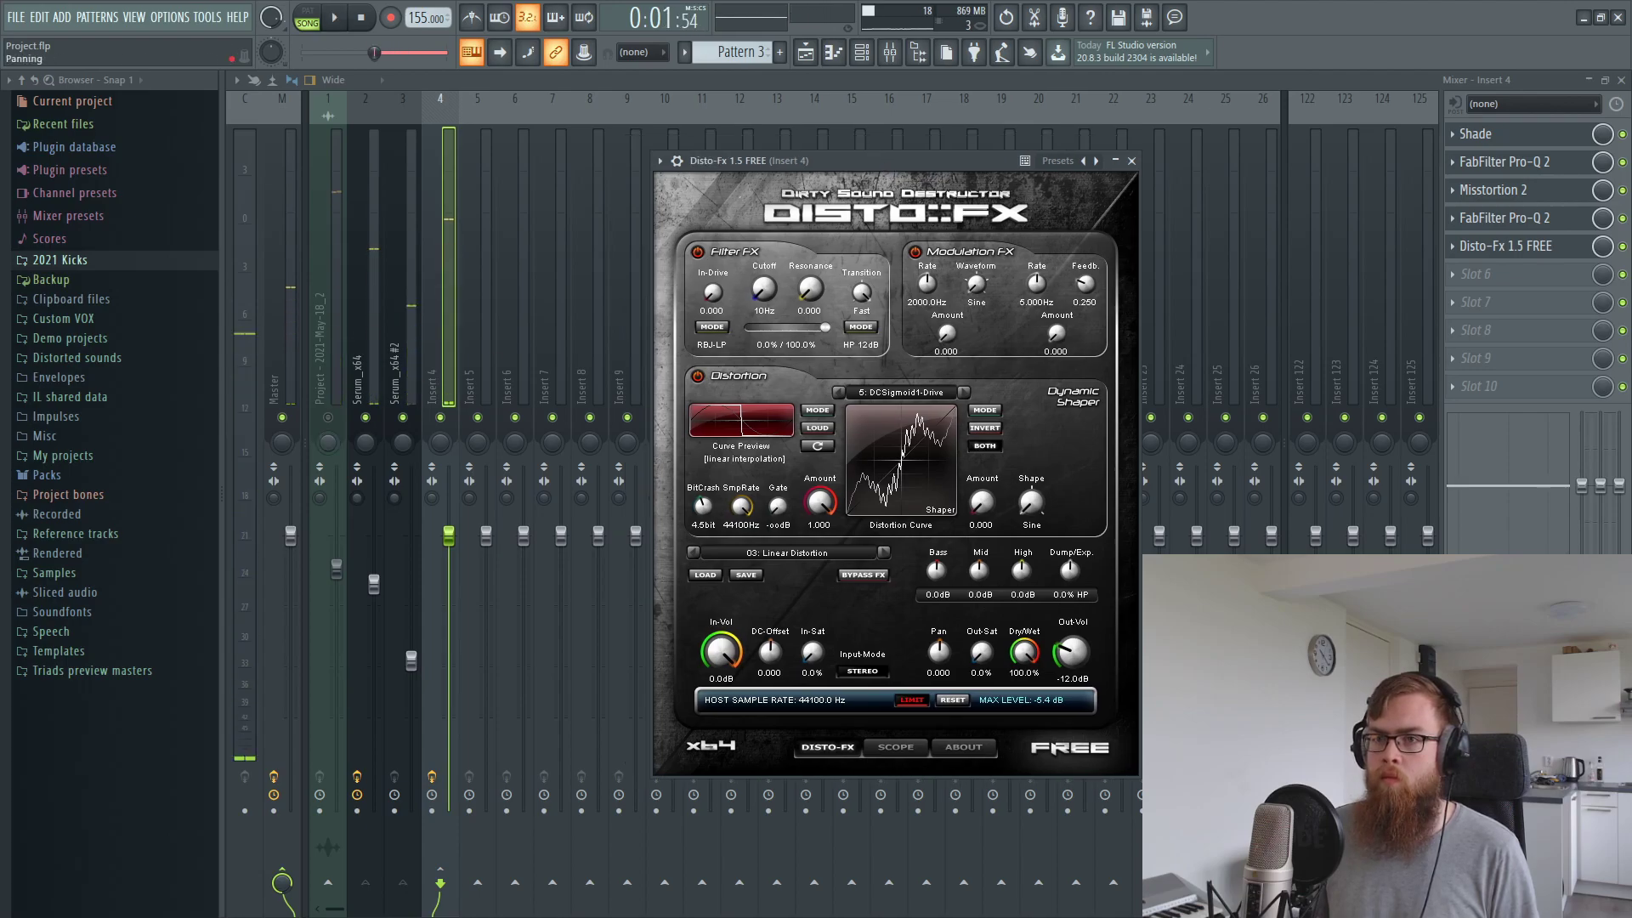
{"action": "left_click", "coordinate": [328, 418]}
{"action": "key", "text": "space"}
{"action": "right_click", "coordinate": [328, 440]}
{"action": "left_click", "coordinate": [344, 449]}
{"action": "left_click", "coordinate": [457, 267]}
{"action": "left_click", "coordinate": [1500, 246]}
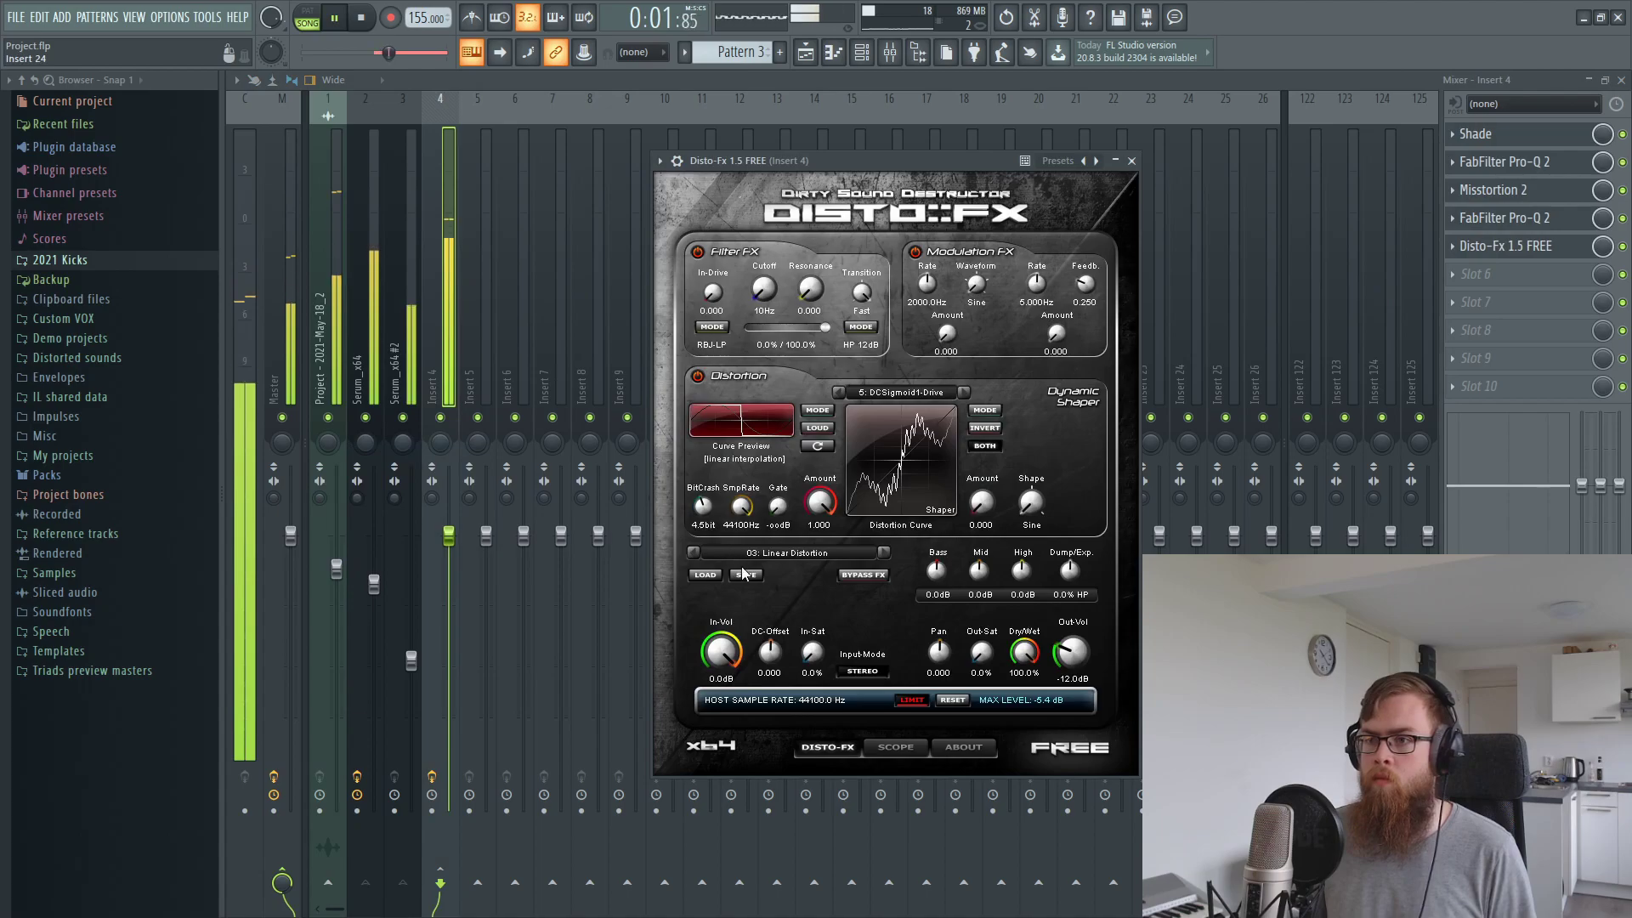
Raise the Disto-Fx BitCrash bit depth and compare the full kick with the plugin bypassed
{"action": "left_click_drag", "start_coordinate": [705, 508], "coordinate": [705, 495]}
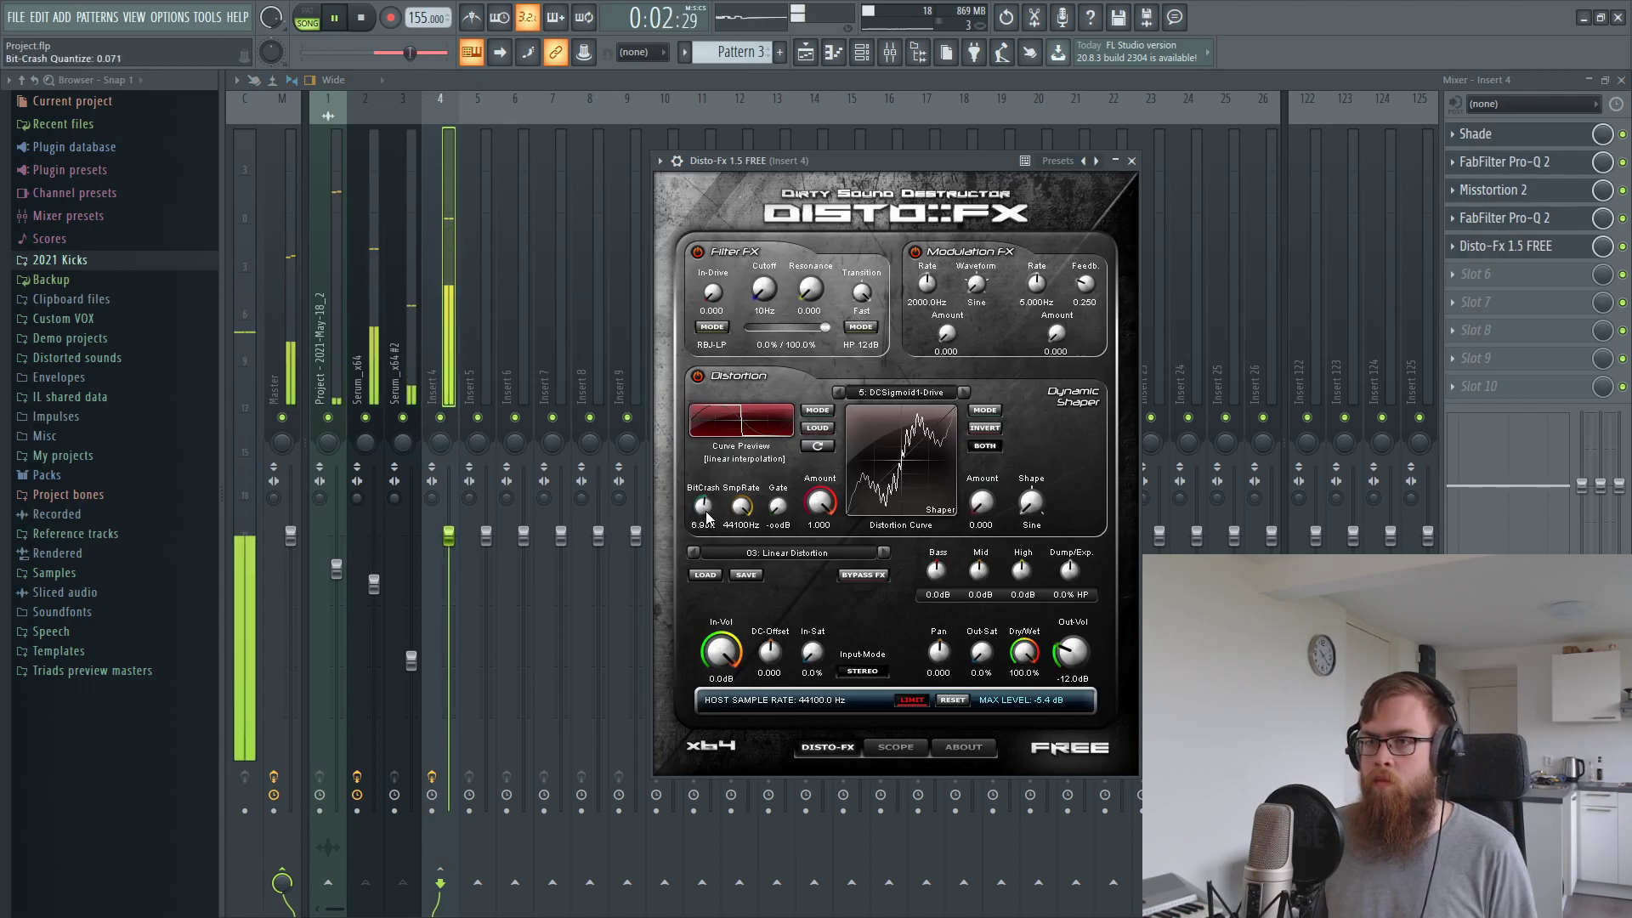
{"action": "scroll", "coordinate": [707, 510], "scroll_direction": "down", "scroll_amount": 1}
{"action": "left_click", "coordinate": [1623, 247]}
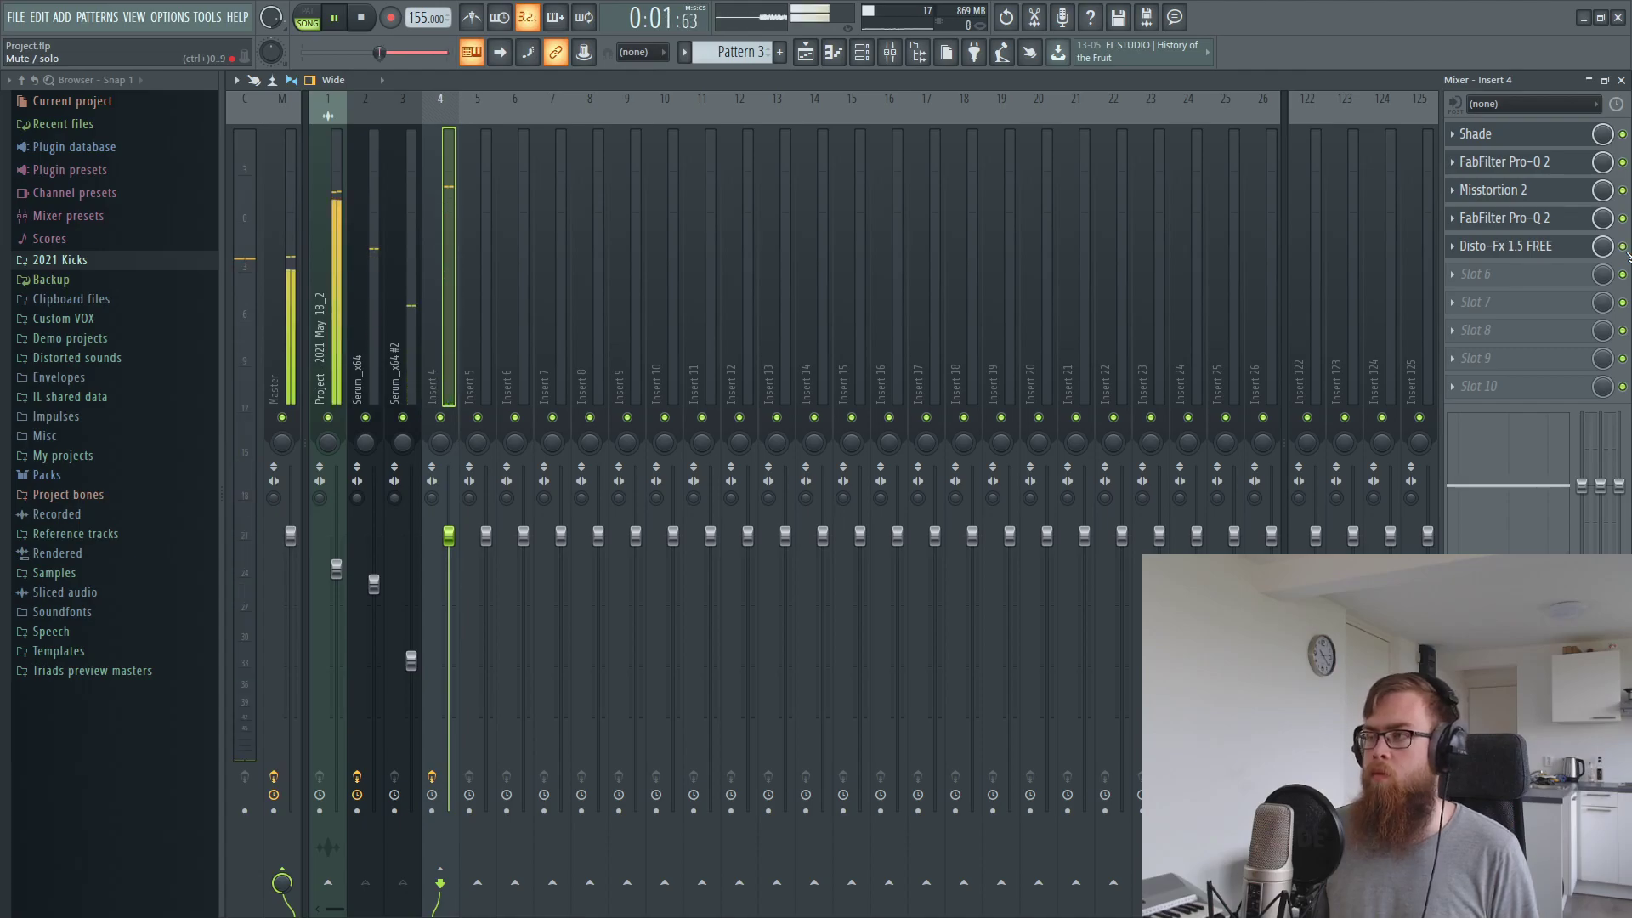
Add a Bell boost of 6.76 dB at about 165 Hz with a Q of 3.021 in the fourth-slot Pro-Q 2
{"action": "left_click", "coordinate": [1493, 218]}
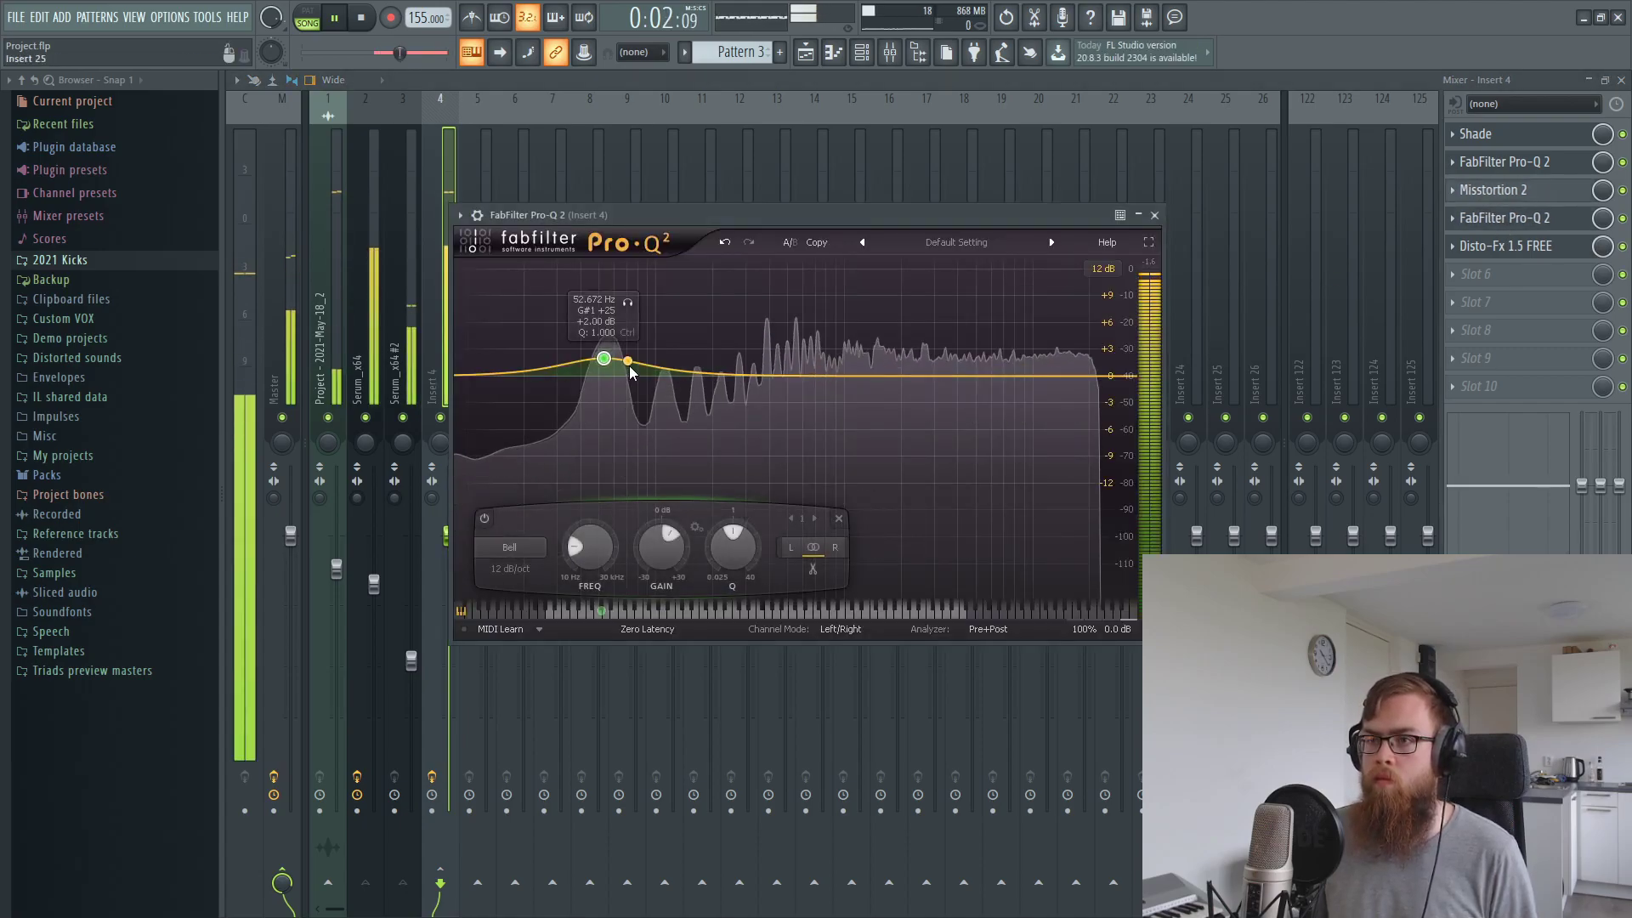
{"action": "left_click_drag", "start_coordinate": [759, 373], "coordinate": [706, 194]}
{"action": "scroll", "coordinate": [764, 329], "scroll_direction": "up", "scroll_amount": 5}
{"action": "mouse_move", "coordinate": [707, 301]}
{"action": "left_mouse_down"}
{"action": "mouse_move", "coordinate": [692, 348]}
{"action": "mouse_move", "coordinate": [697, 318]}
{"action": "left_mouse_up"}
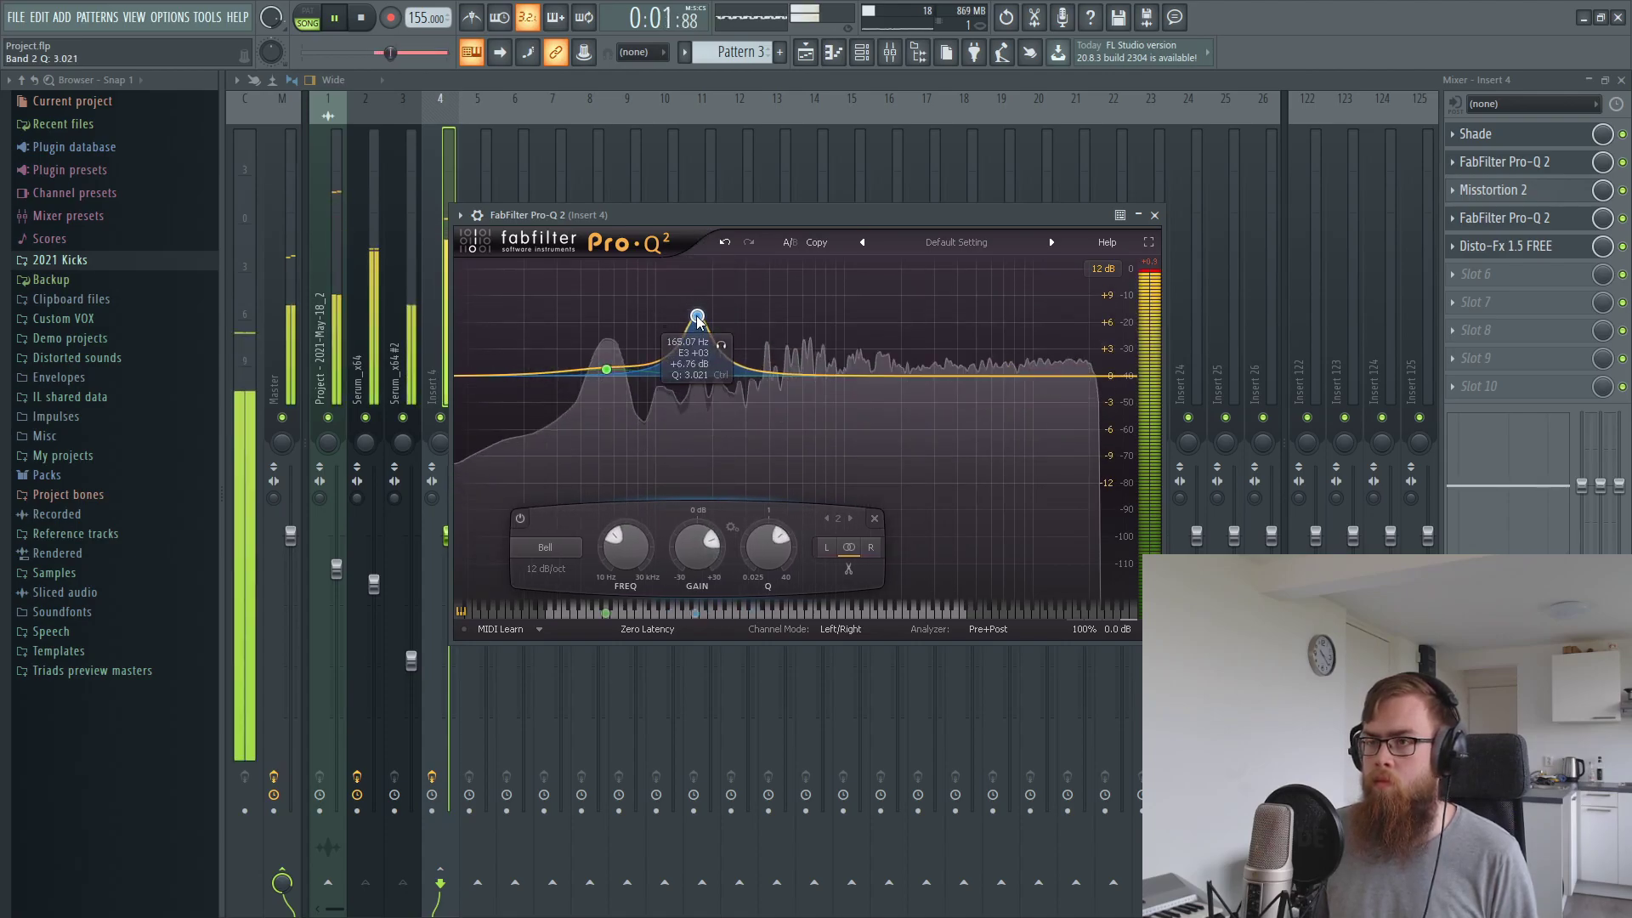
Add a narrow Bell cut of -8 dB at about 223 Hz with a Q of 6.087 in Pro-Q 2 and play the result
{"action": "left_click_drag", "start_coordinate": [792, 377], "coordinate": [736, 450]}
{"action": "scroll", "coordinate": [799, 328], "scroll_direction": "up", "scroll_amount": 6}
{"action": "scroll", "coordinate": [795, 299], "scroll_direction": "down", "scroll_amount": 2}
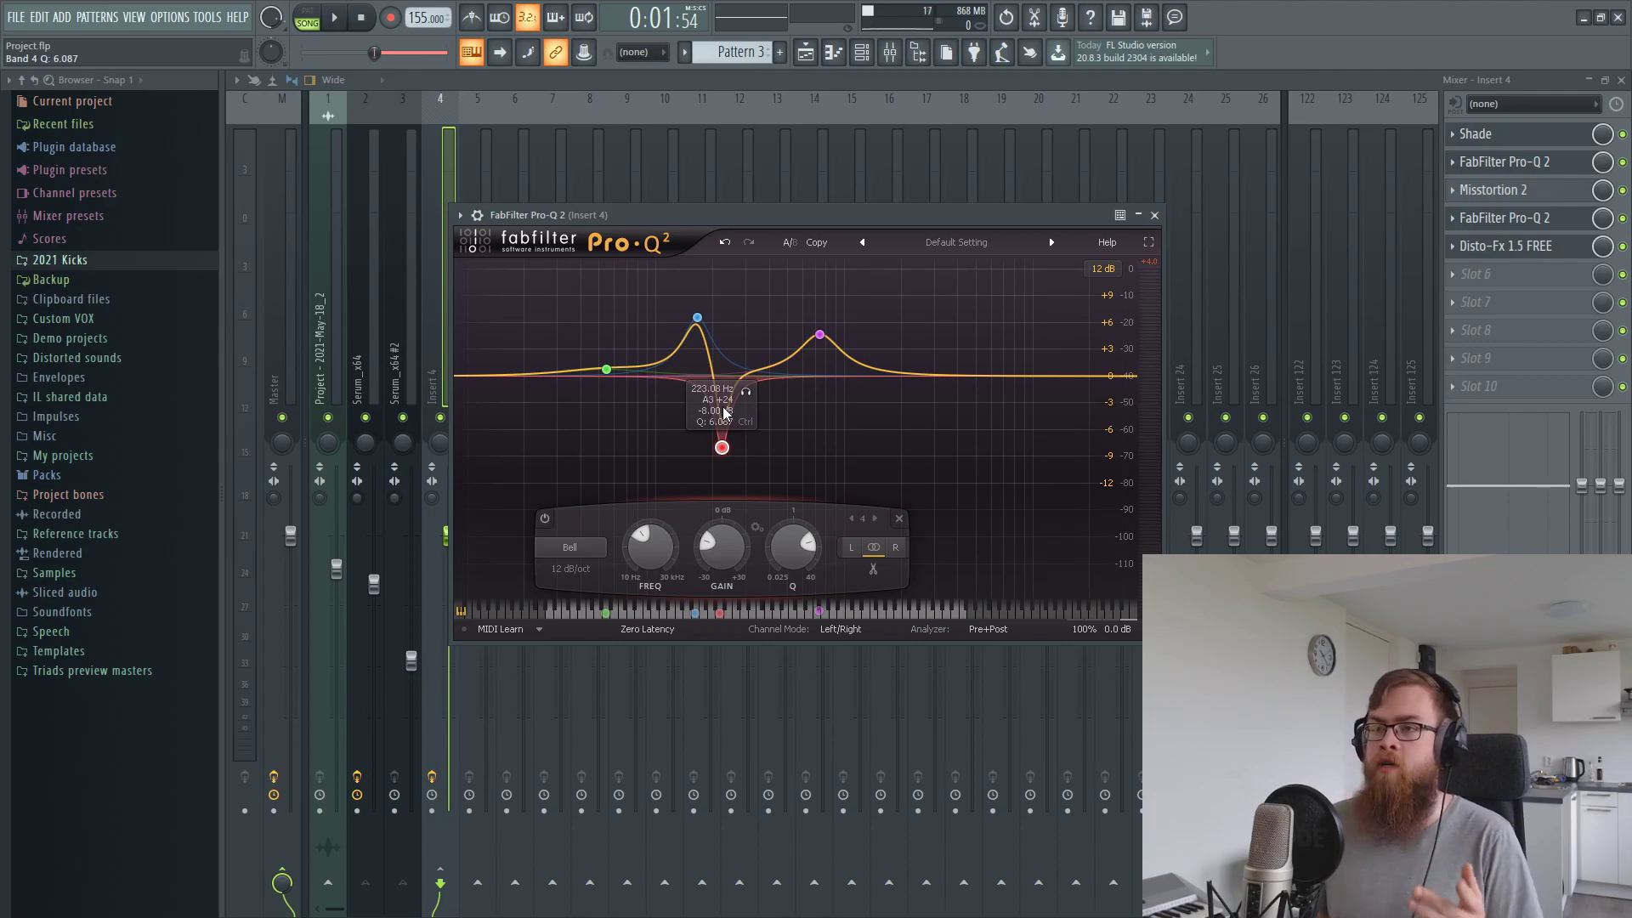
{"action": "key", "text": "space"}
{"action": "left_click_drag", "start_coordinate": [774, 223], "coordinate": [829, 207]}
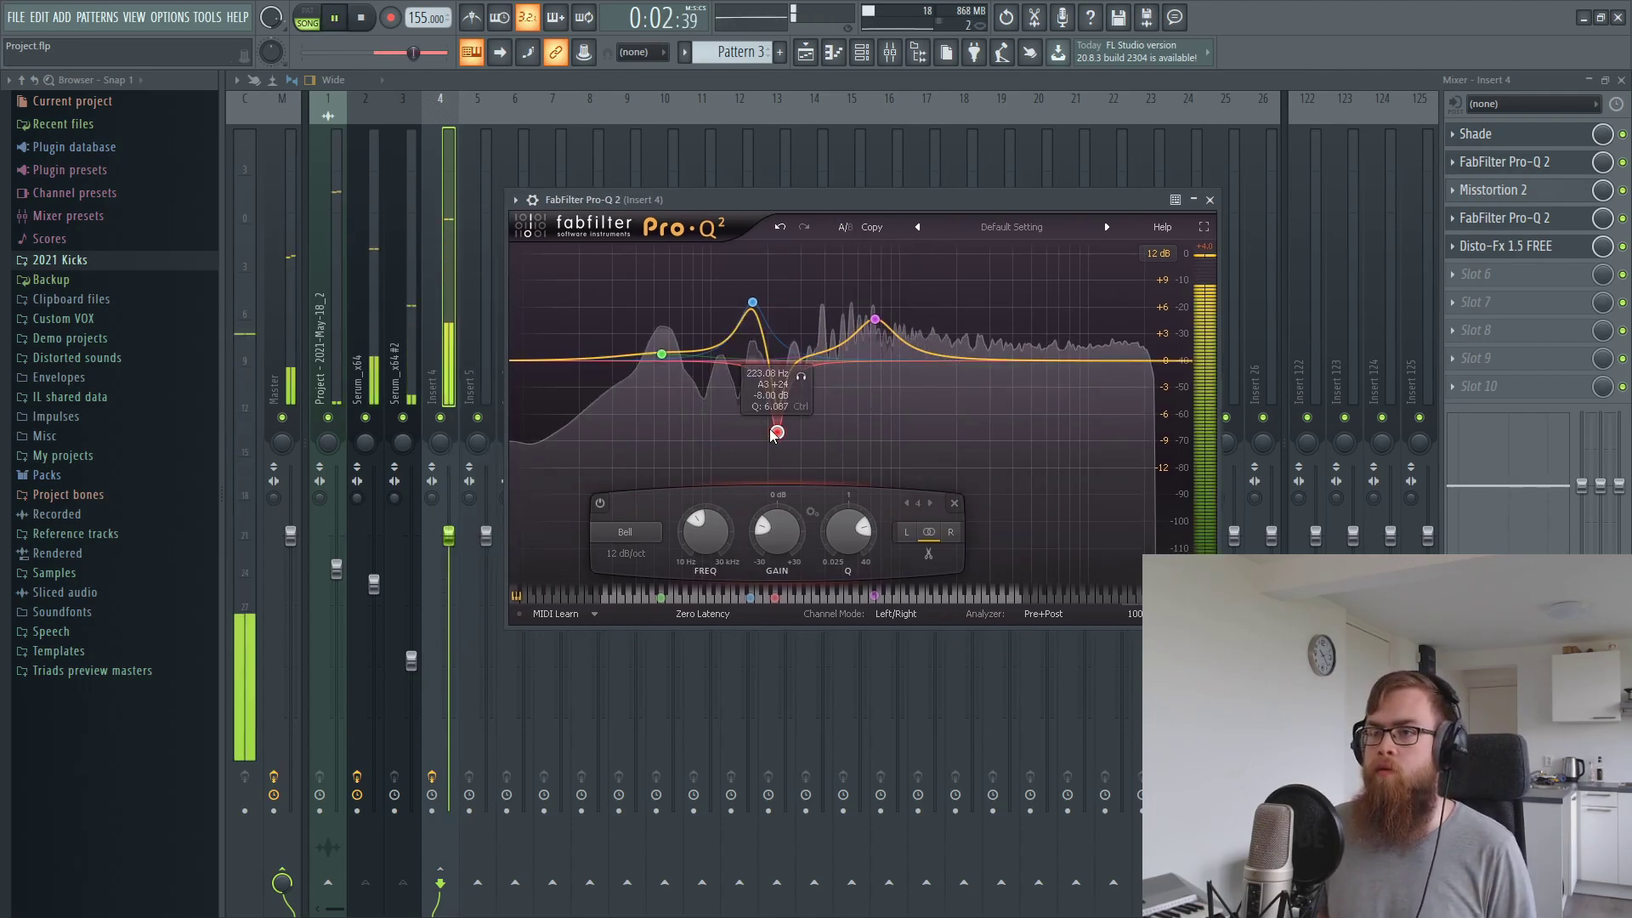
{"action": "left_click", "coordinate": [805, 349]}
{"action": "left_click_drag", "start_coordinate": [805, 347], "coordinate": [805, 328]}
{"action": "right_click", "coordinate": [805, 349]}
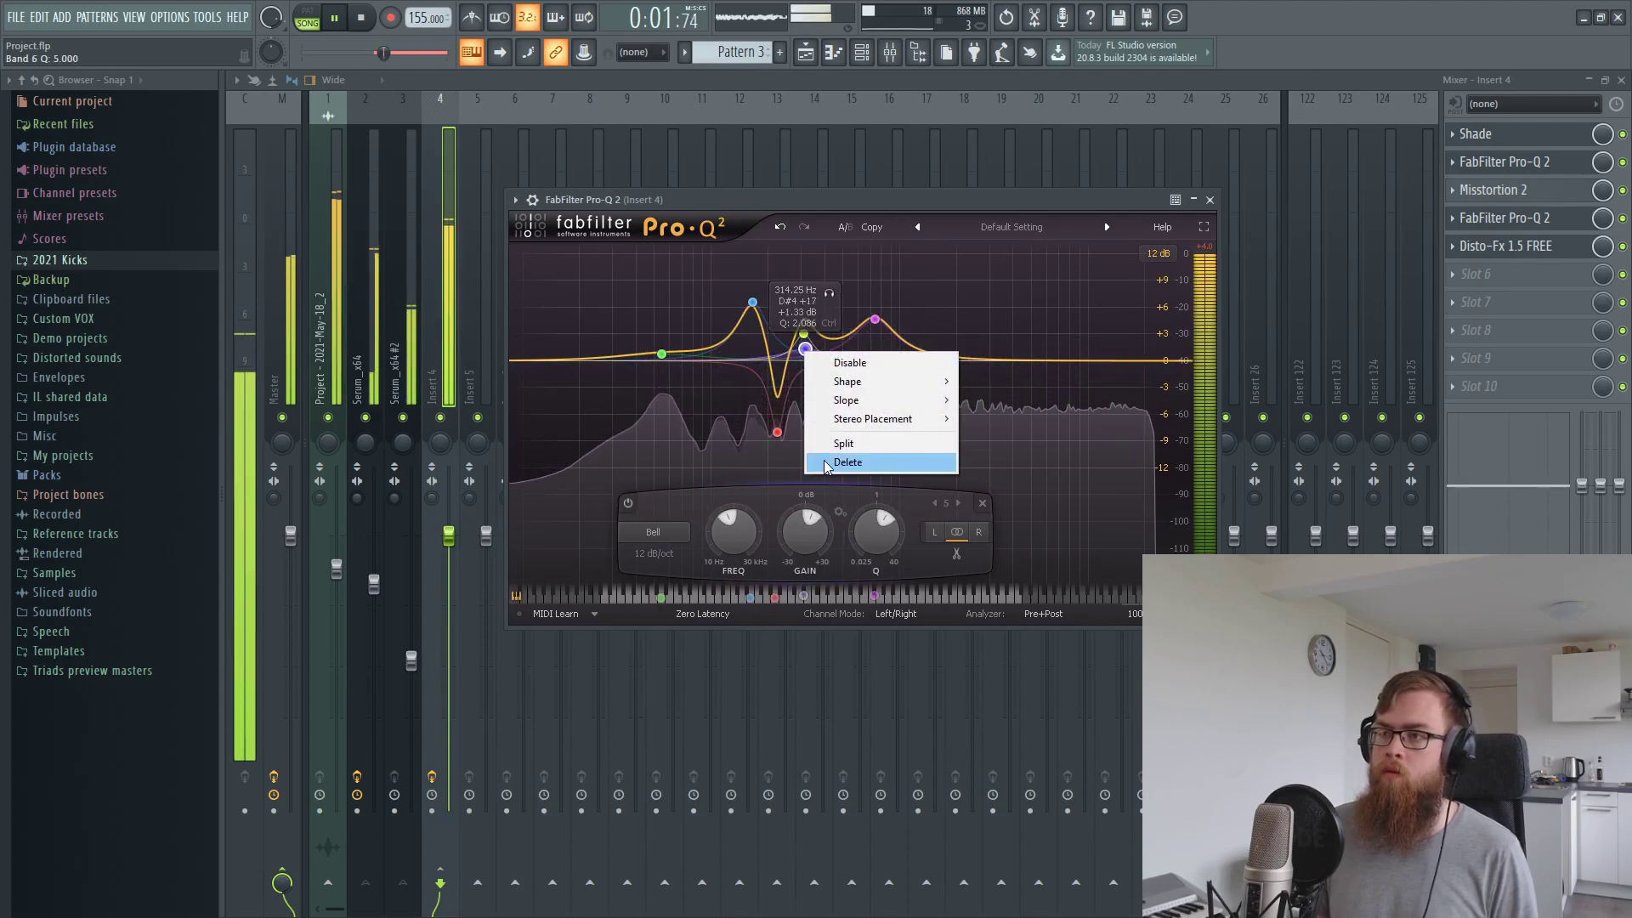
{"action": "left_click", "coordinate": [847, 460]}
{"action": "right_click", "coordinate": [802, 337]}
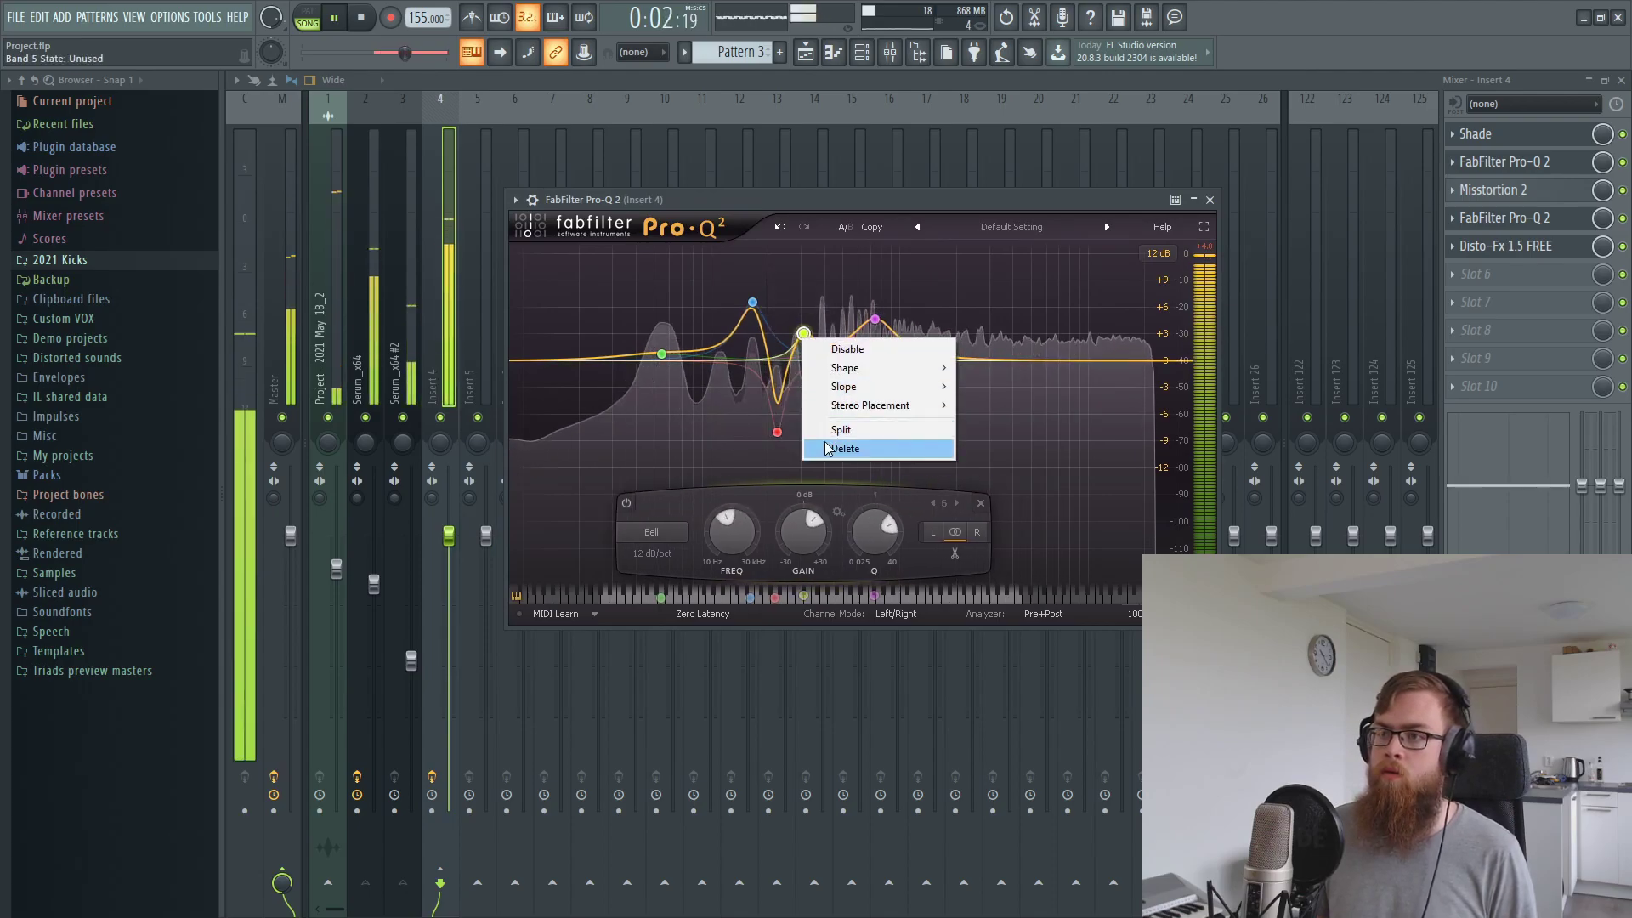
{"action": "left_click", "coordinate": [845, 448]}
{"action": "key", "text": "space"}
Disable and re-enable the 223 Hz Bell cut in Pro-Q 2 to compare the kick with and without it
{"action": "right_click", "coordinate": [776, 425]}
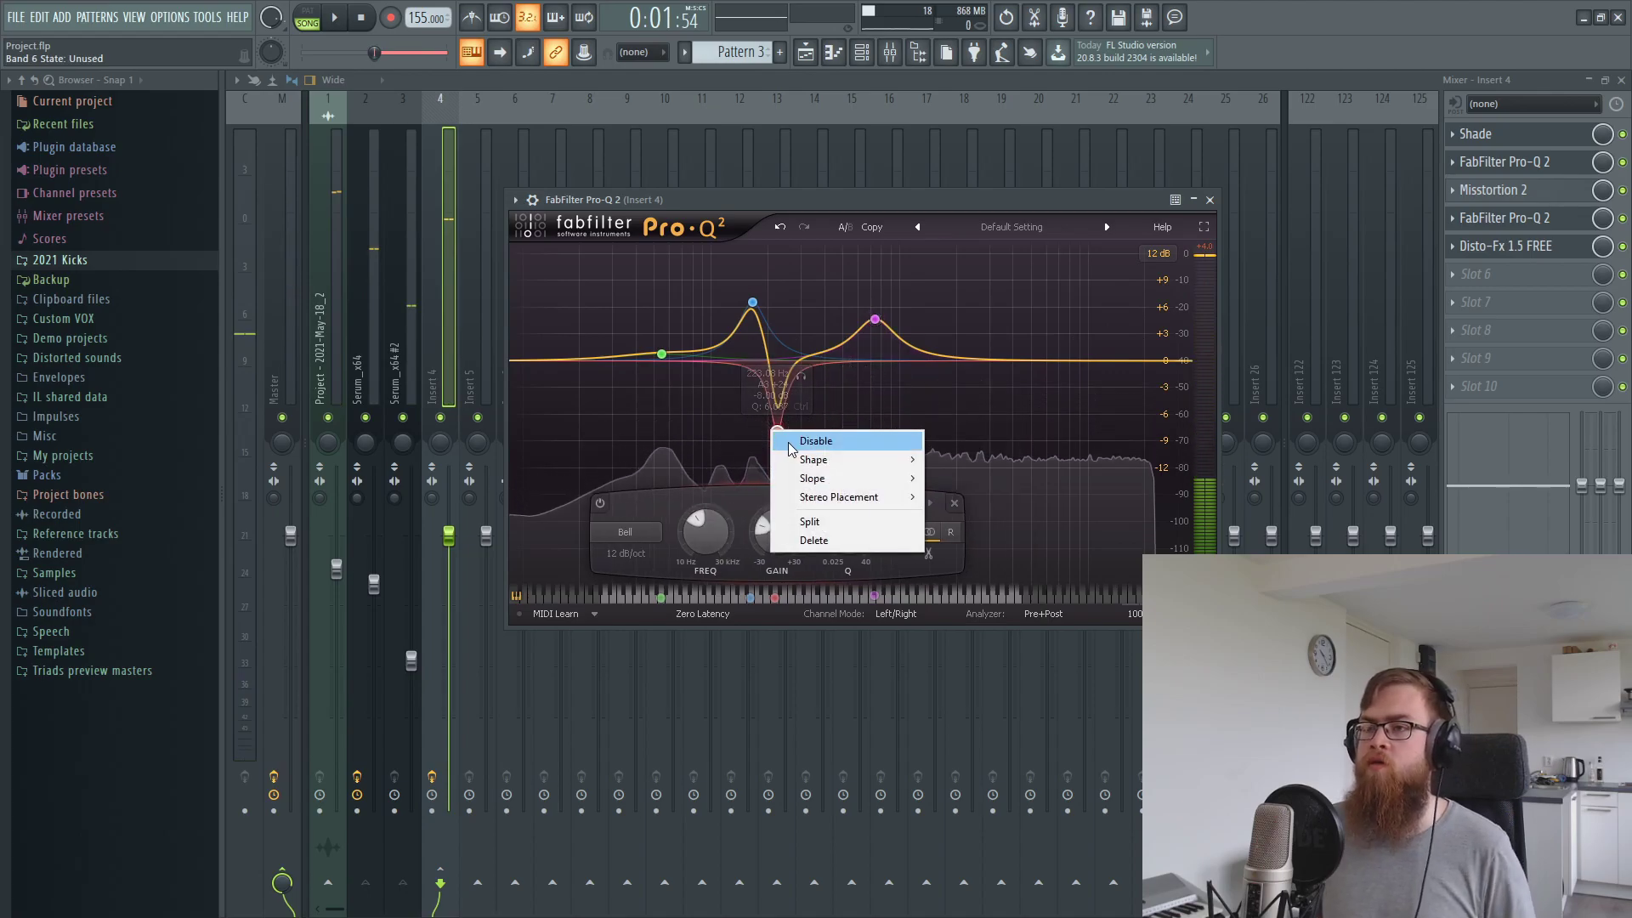
{"action": "left_click", "coordinate": [785, 448]}
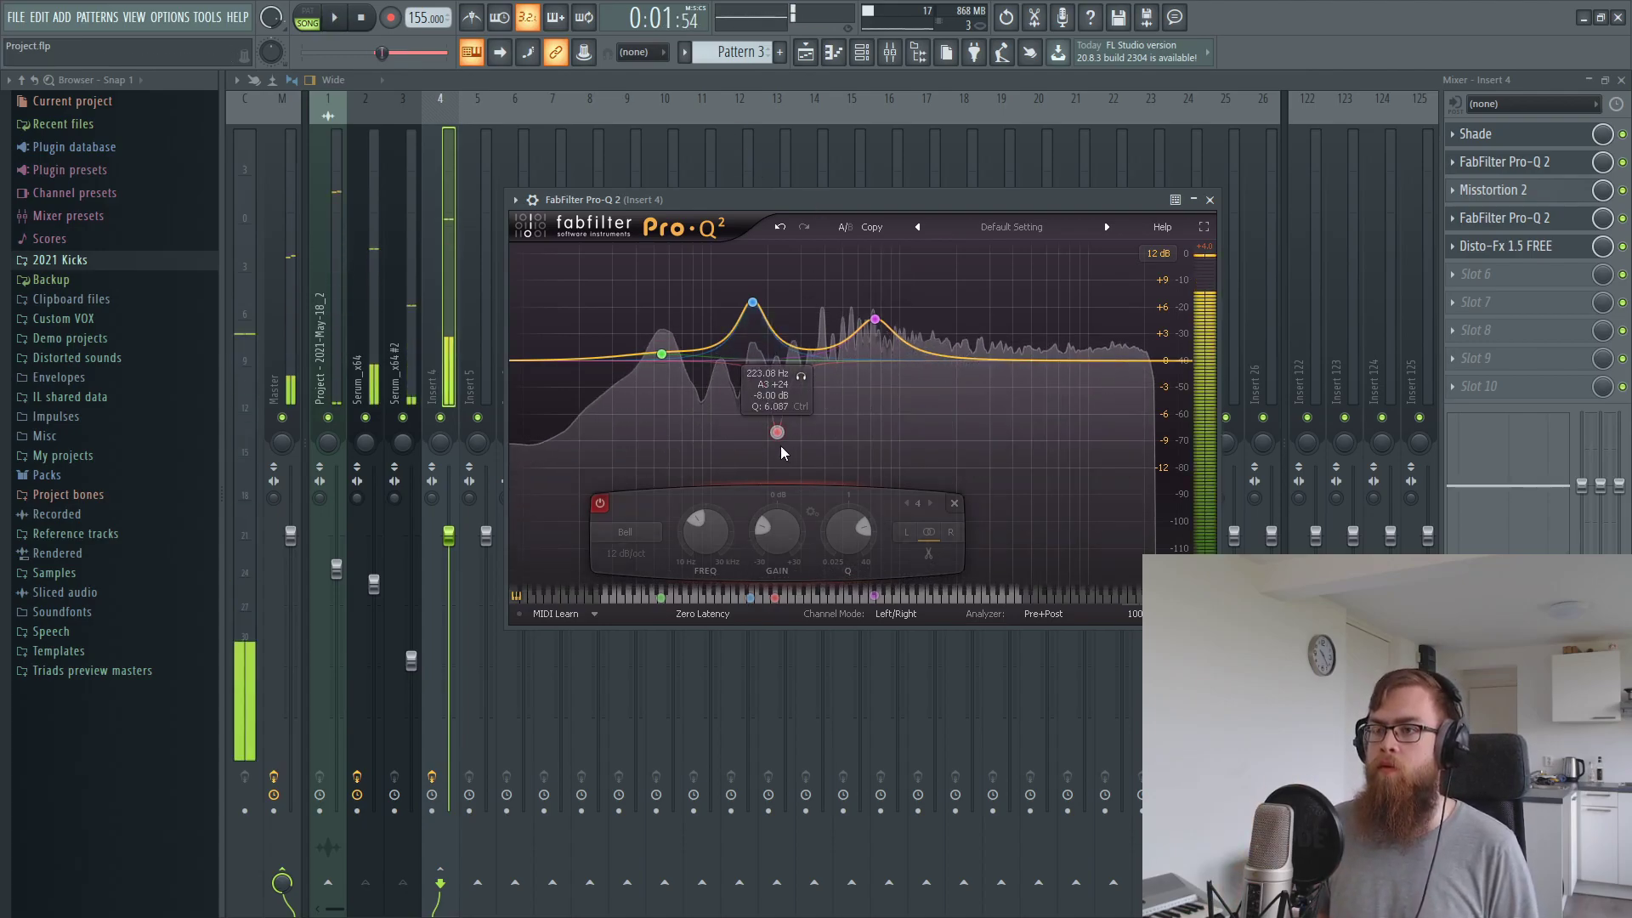
{"action": "right_click", "coordinate": [777, 433]}
{"action": "left_click", "coordinate": [826, 445]}
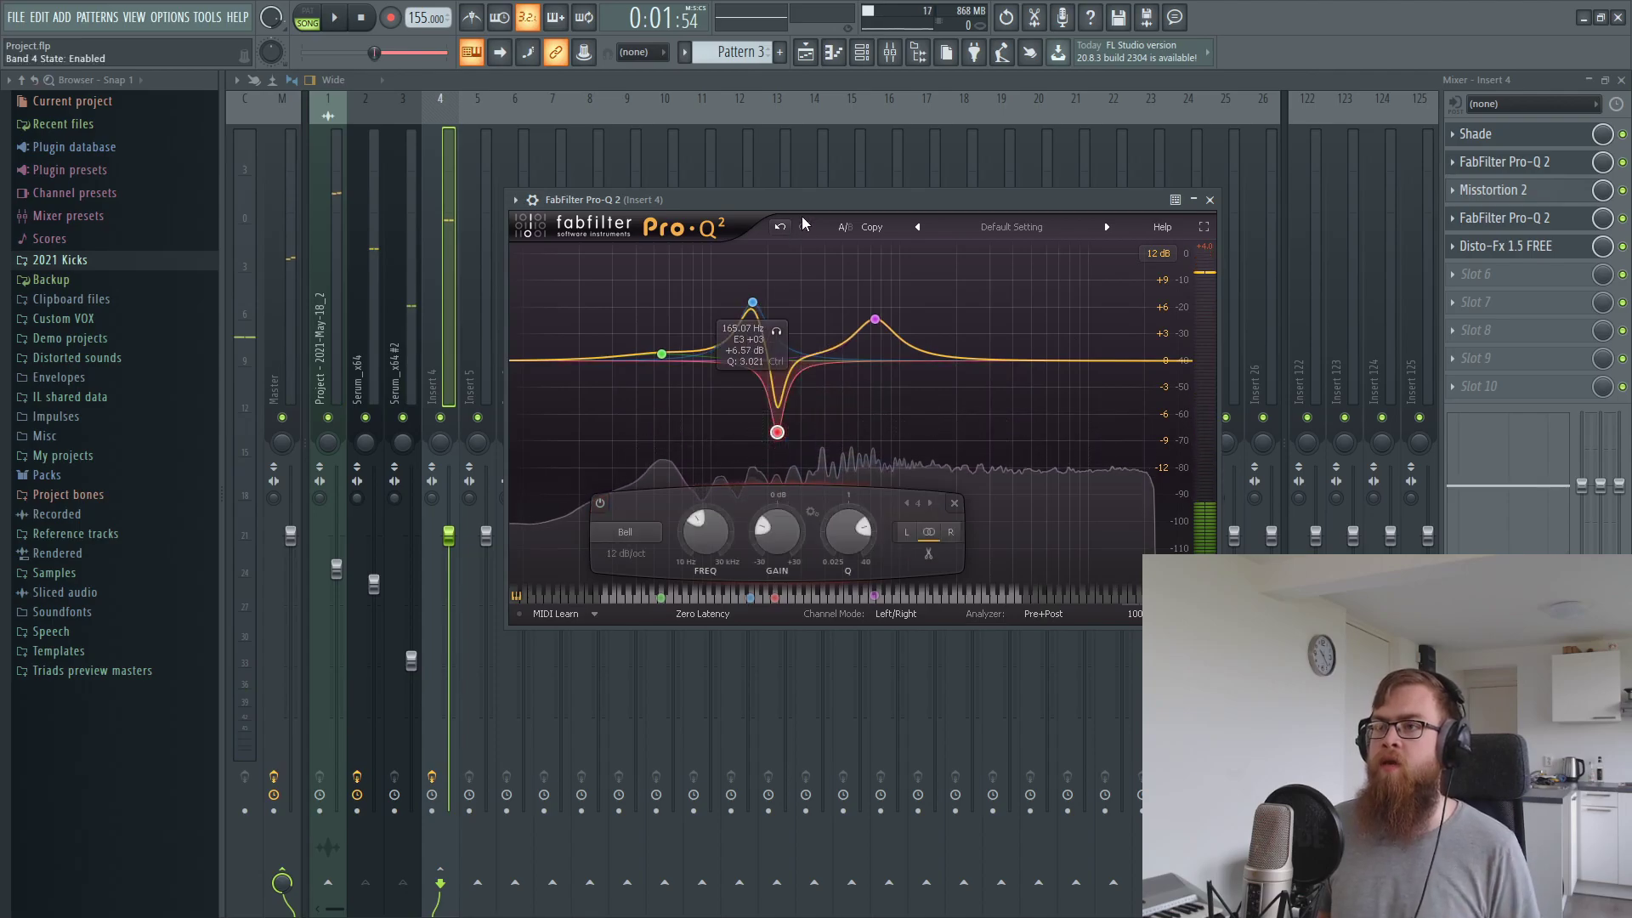
{"action": "key", "text": "space"}
{"action": "key", "text": "space"}
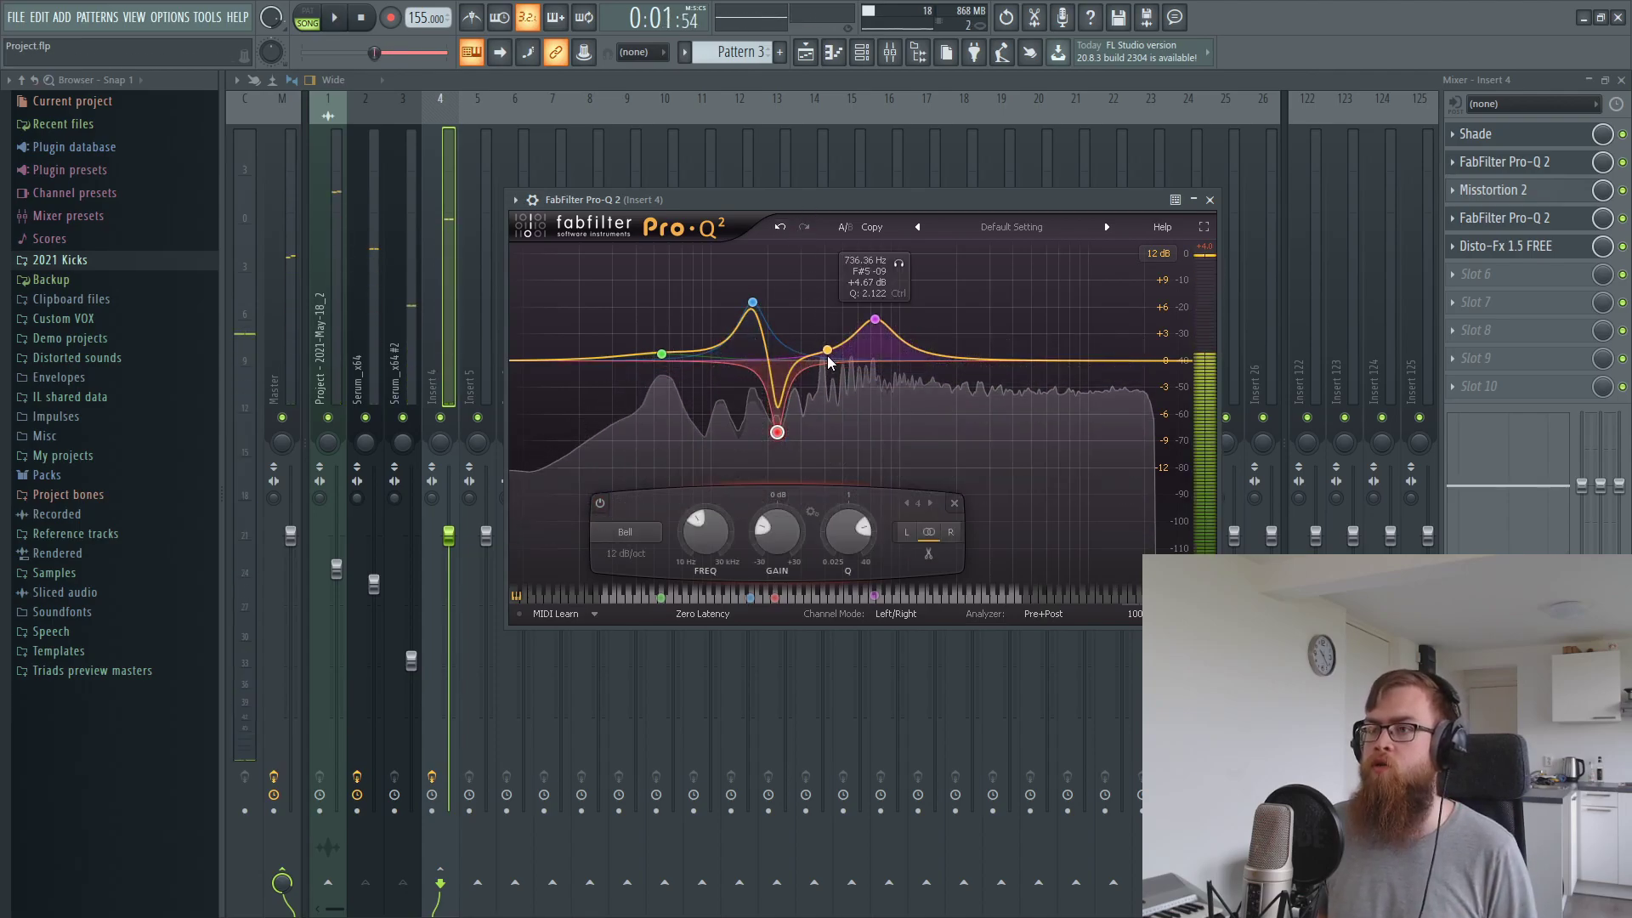
Add a Bell cut of -4.67 dB at about 363 Hz with a Q of 2.803 in Pro-Q 2 and play the result
{"action": "left_click_drag", "start_coordinate": [818, 366], "coordinate": [818, 403]}
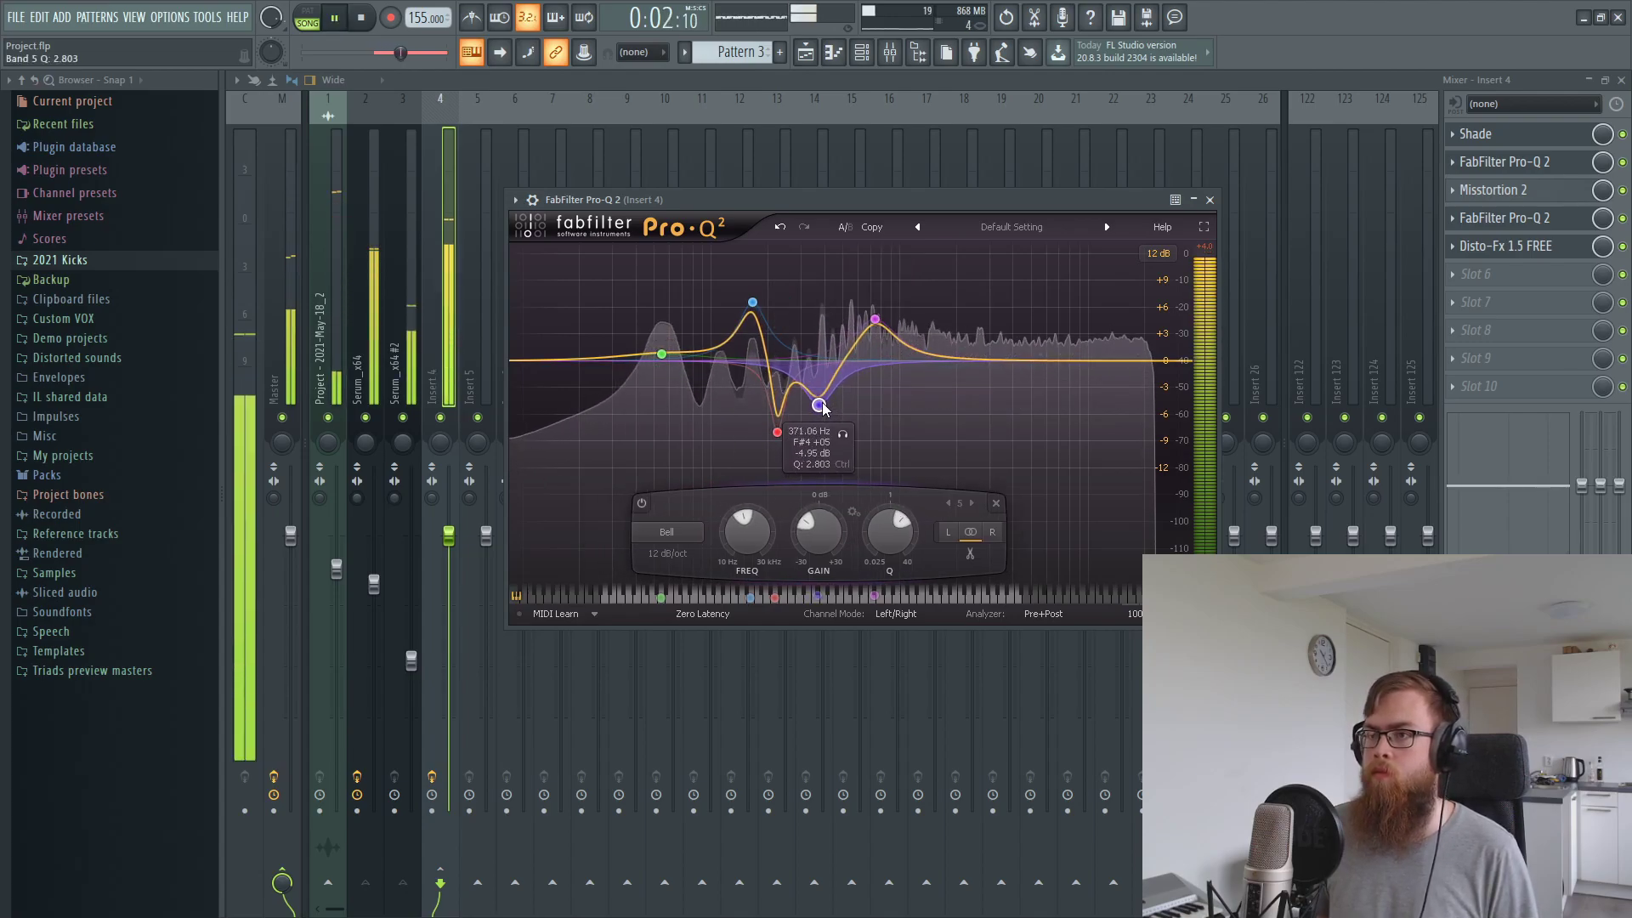
{"action": "key", "text": "space"}
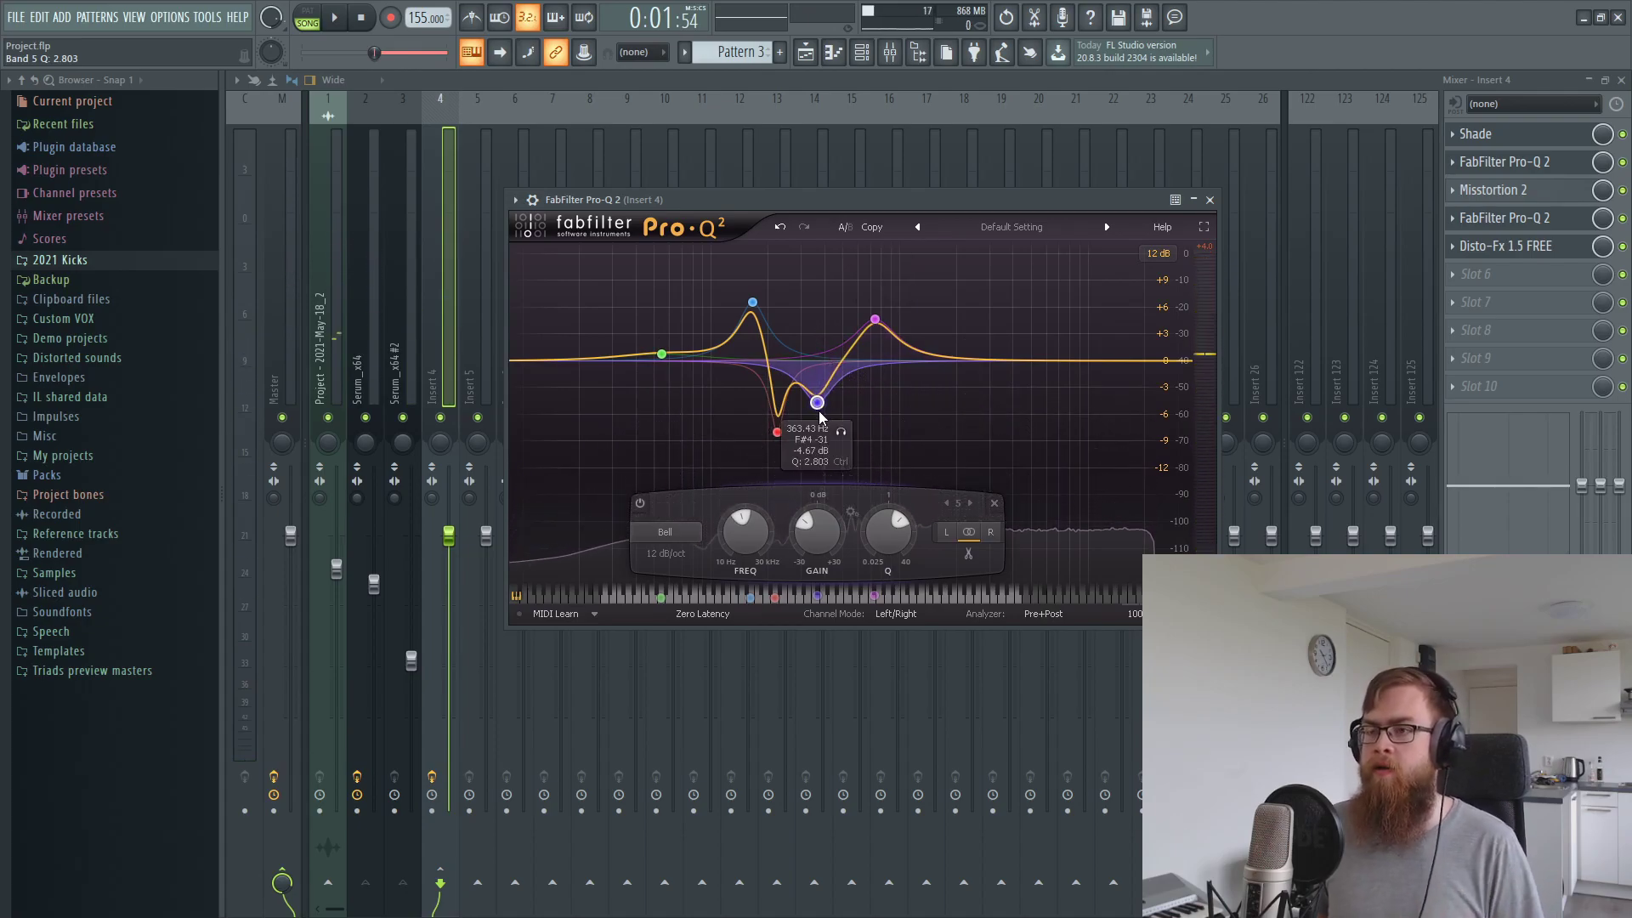
{"action": "left_click", "coordinate": [838, 346]}
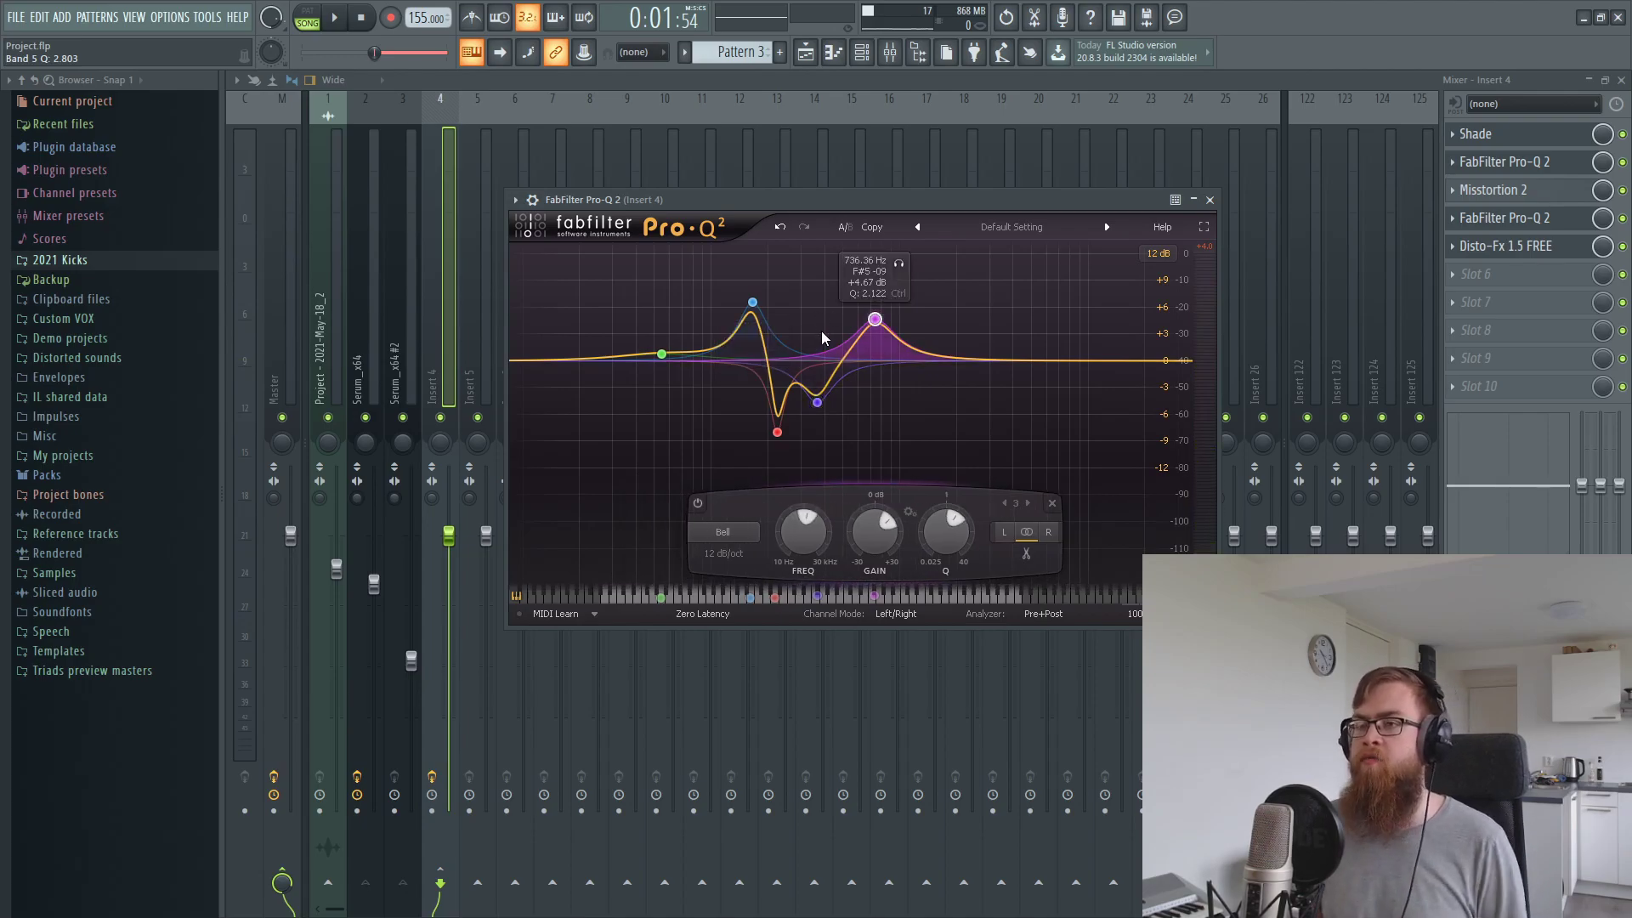
{"action": "key", "text": "space"}
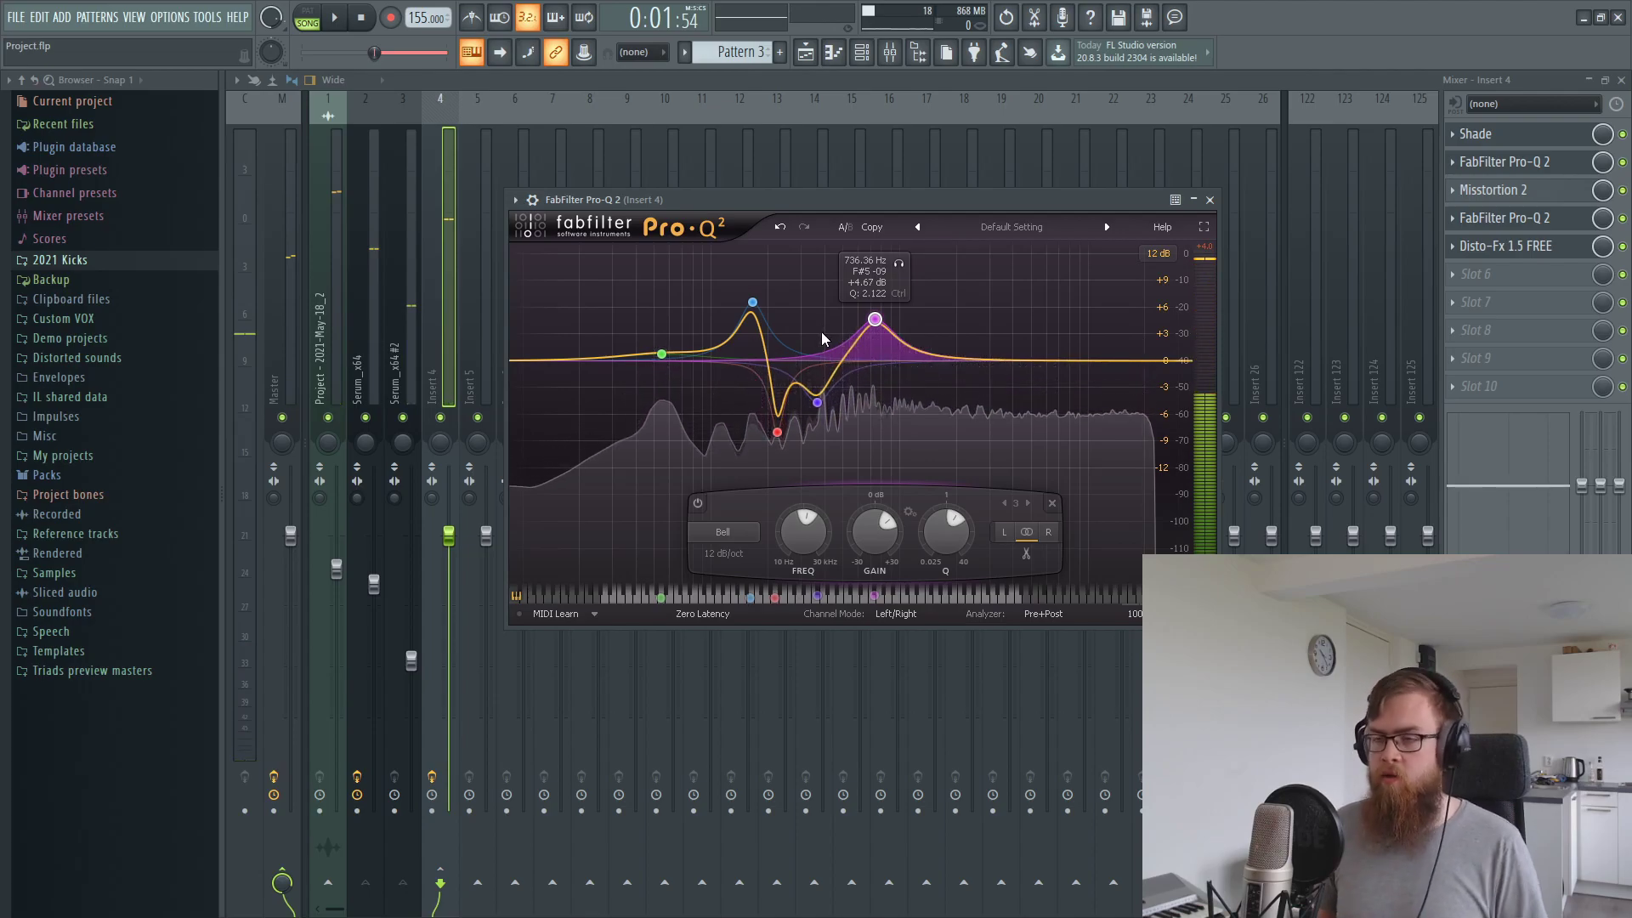
Raise the low Bell near 54 Hz slightly and add a Bell cut of -1.33 dB at about 9.67 kHz with a Q of 1
{"action": "double_click", "coordinate": [678, 352]}
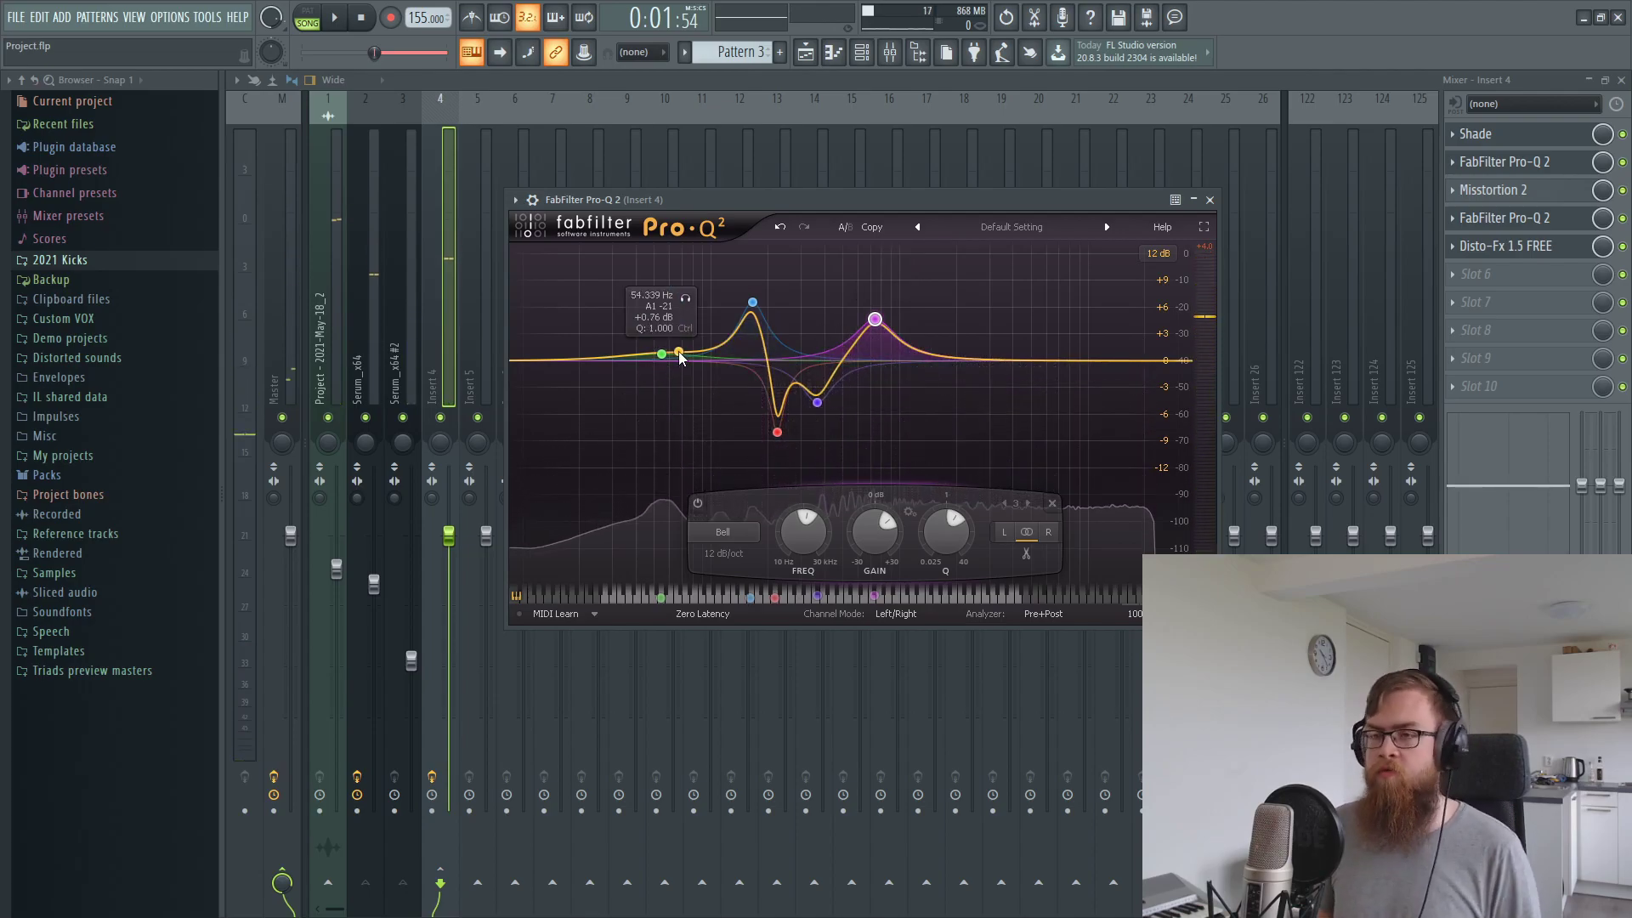
{"action": "key", "text": "space"}
{"action": "mouse_move", "coordinate": [662, 354]}
{"action": "left_mouse_down"}
{"action": "mouse_move", "coordinate": [667, 325]}
{"action": "mouse_move", "coordinate": [658, 341]}
{"action": "left_mouse_up"}
{"action": "left_click_drag", "start_coordinate": [971, 359], "coordinate": [1085, 374]}
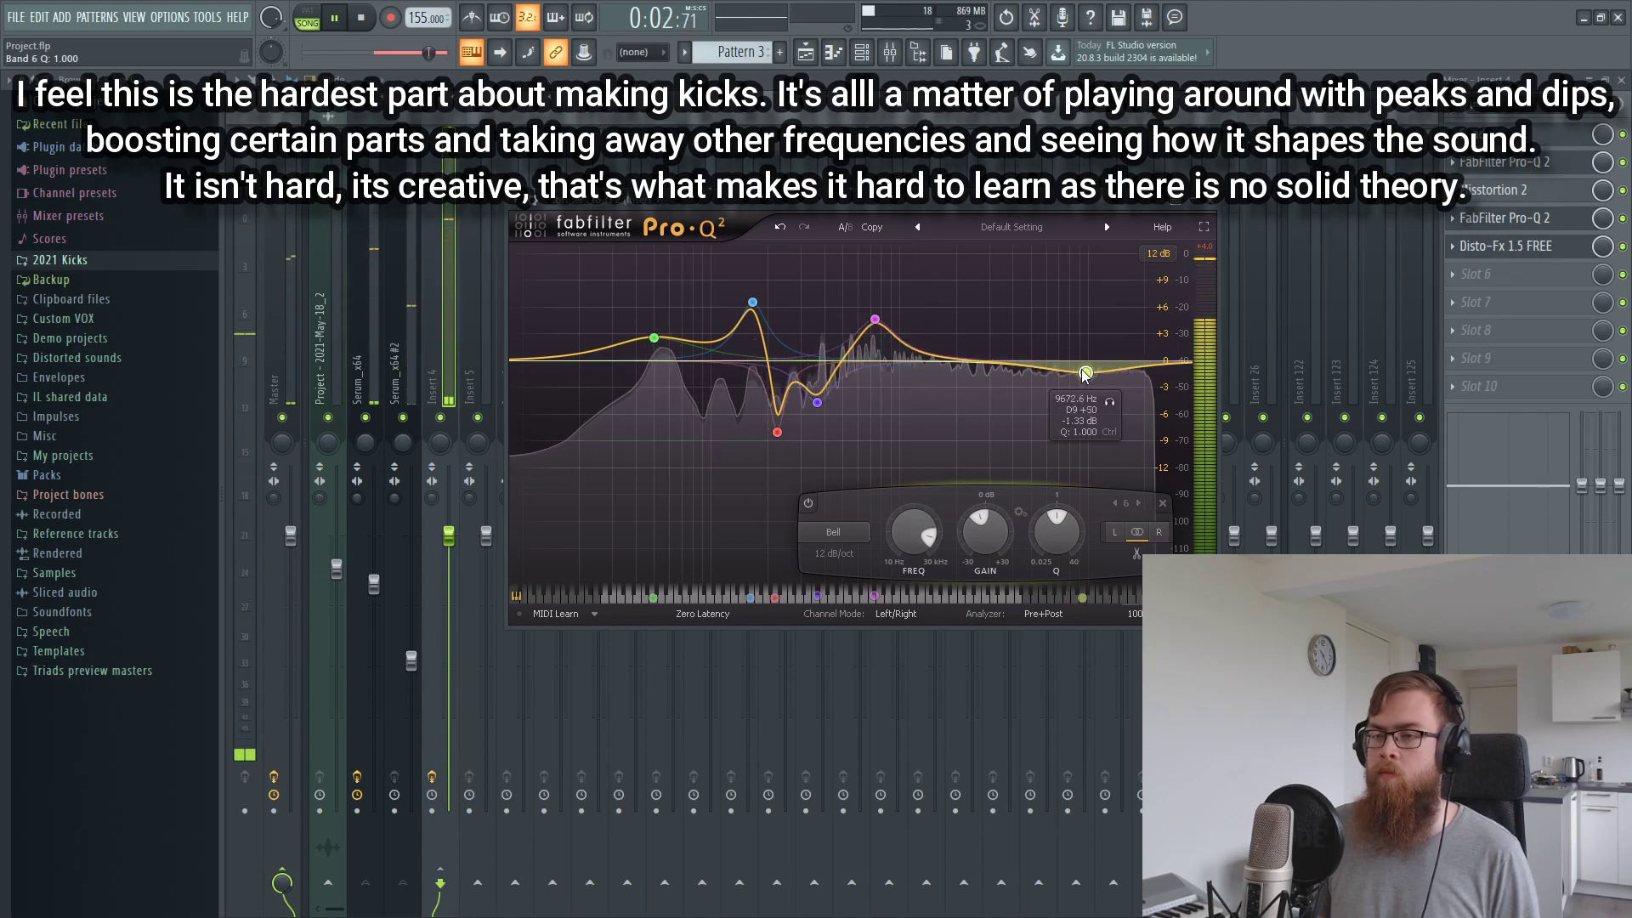
Mute the punch track on Insert 1 and return to the playlist with playback stopped
{"action": "left_click", "coordinate": [1468, 274]}
{"action": "left_click", "coordinate": [1469, 276]}
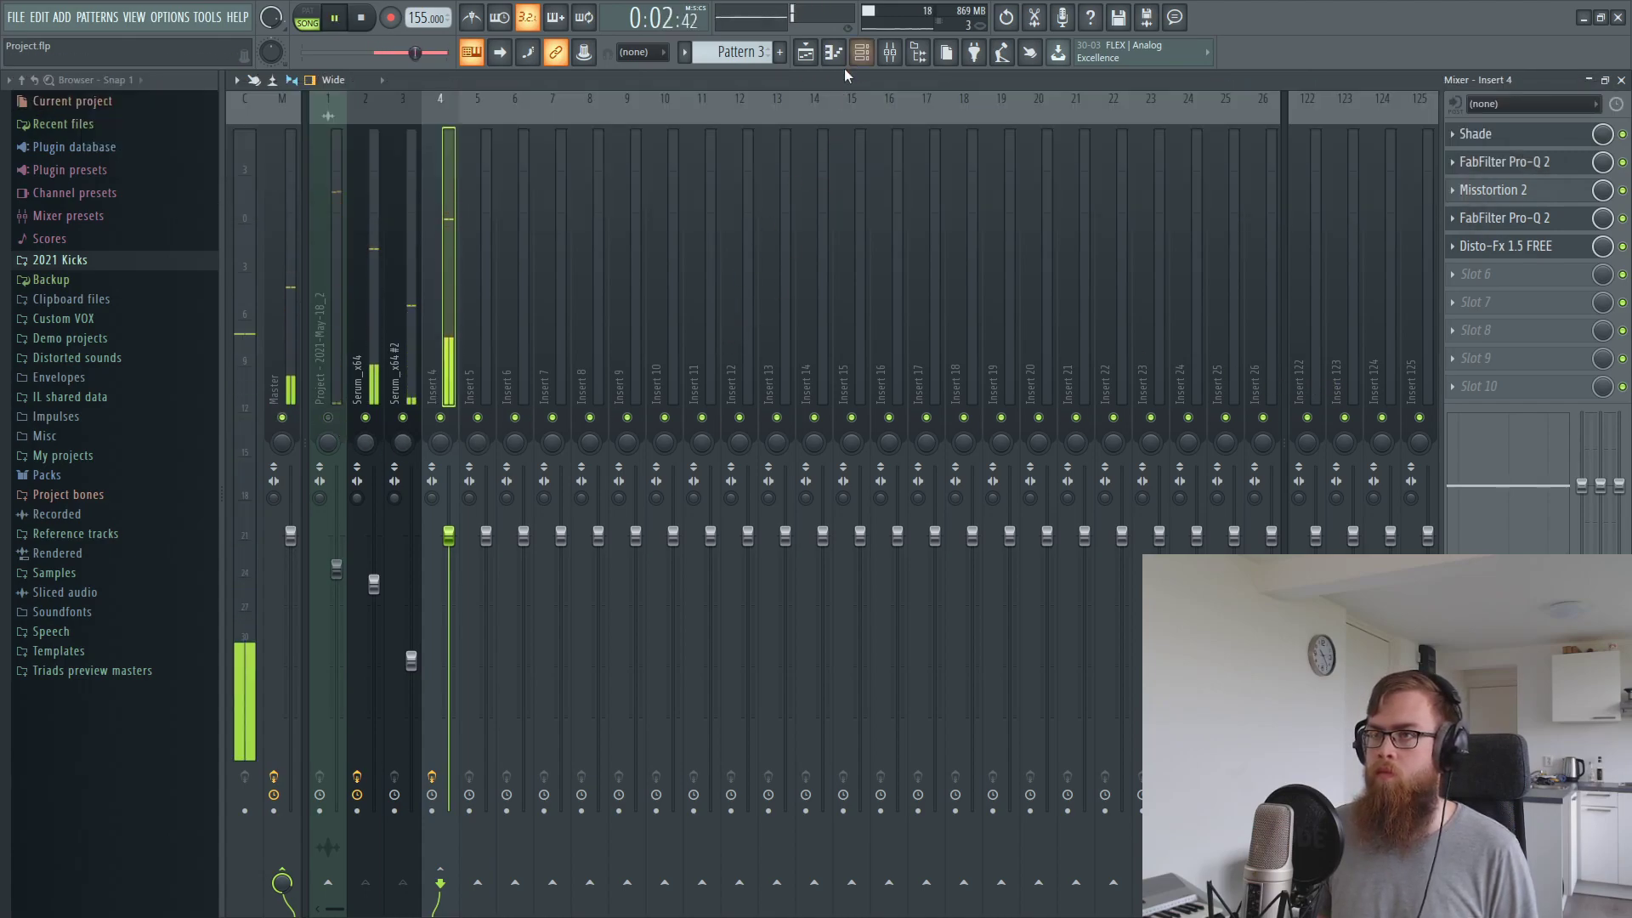
{"action": "left_click", "coordinate": [807, 52]}
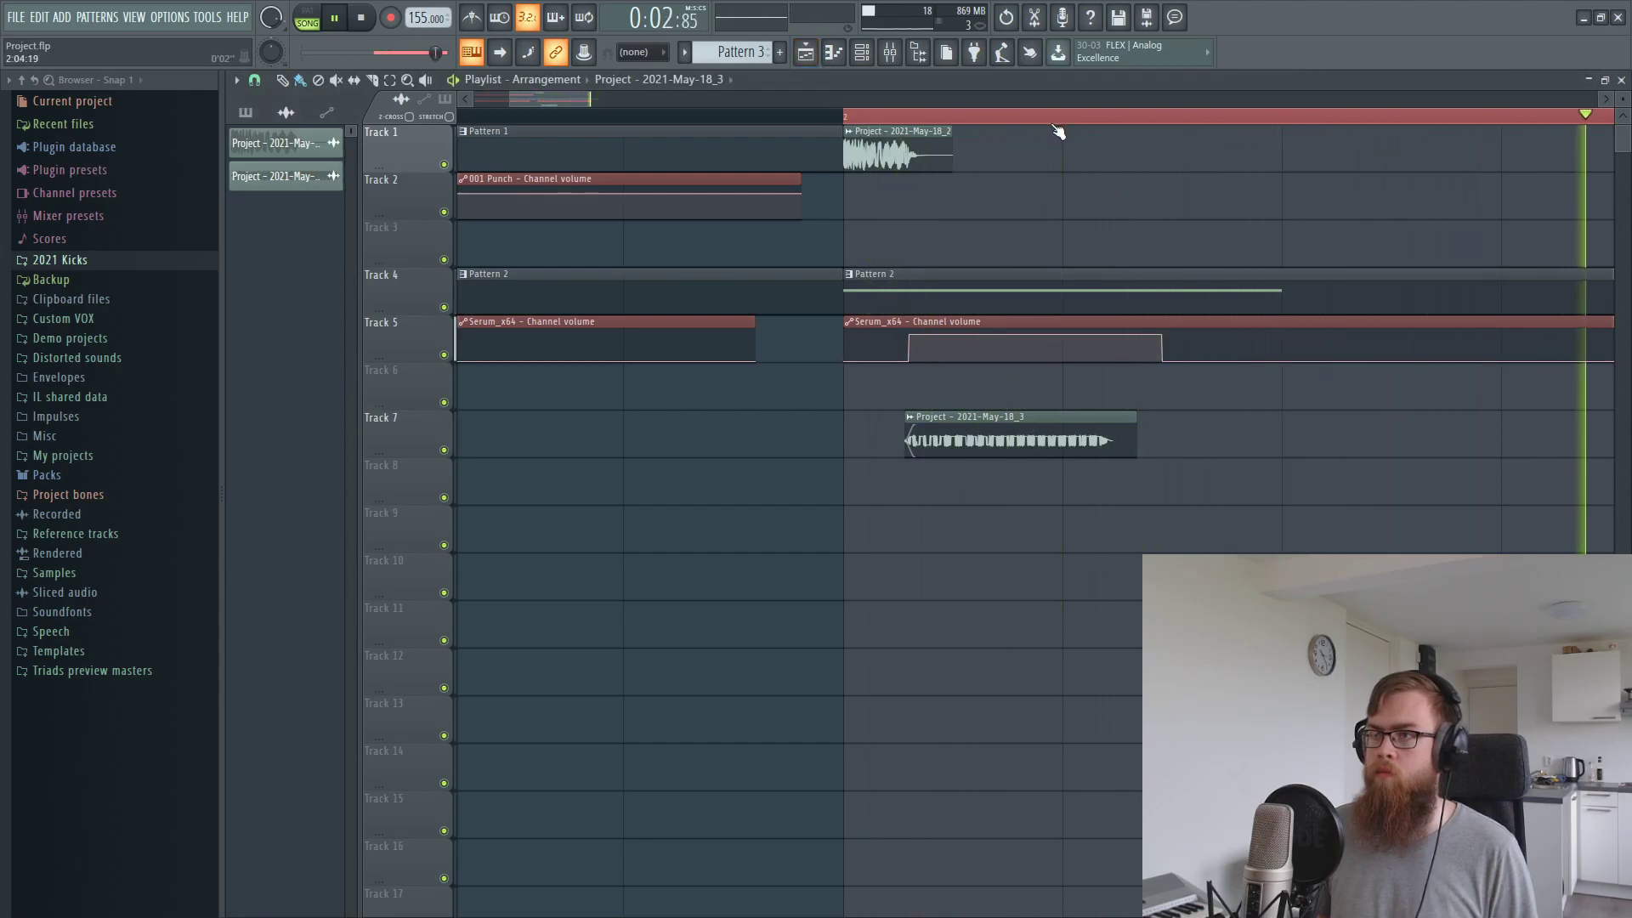
{"action": "key", "text": "space"}
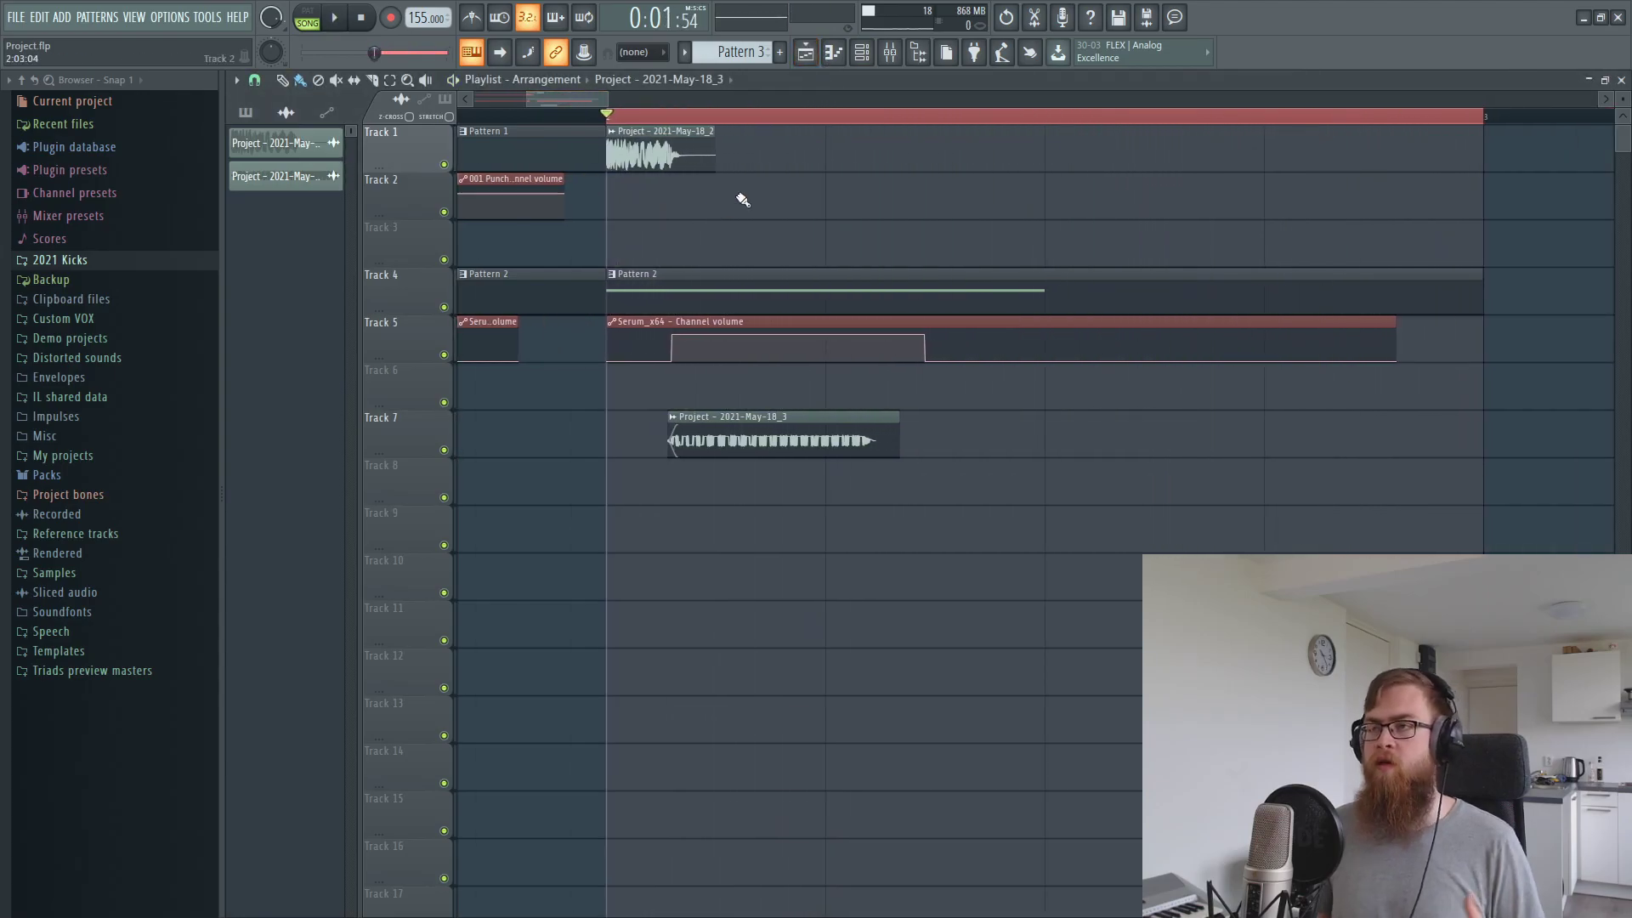
Clear the old sample from Edison on the master, record a take of the processed tails and discard it
{"action": "left_click", "coordinate": [1034, 18]}
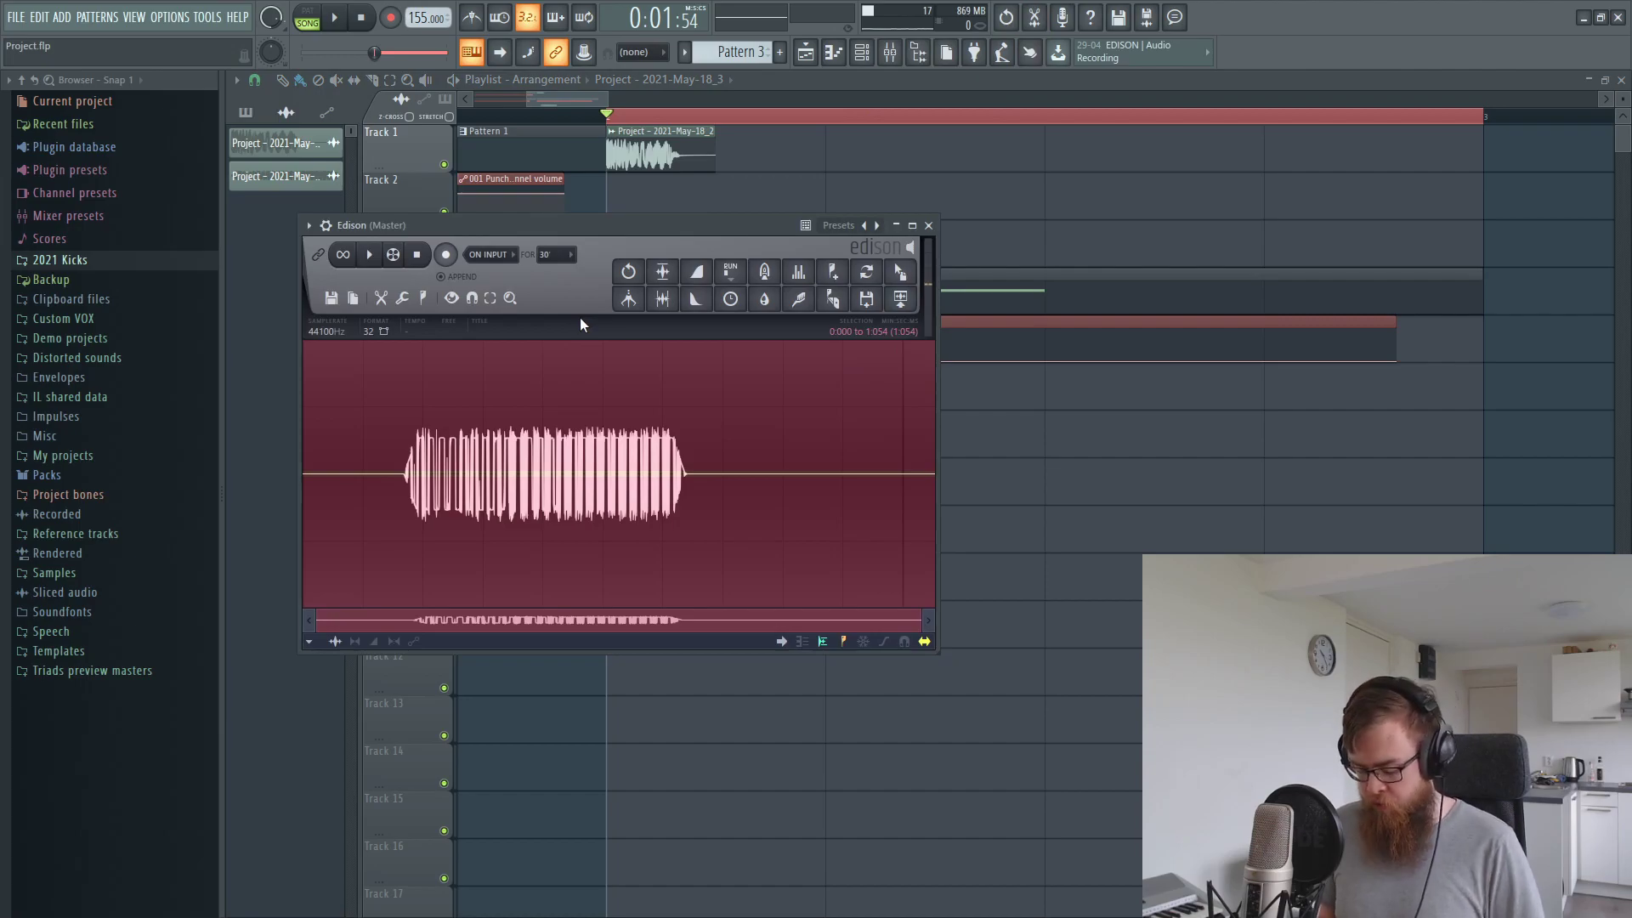
{"action": "key", "text": "Delete"}
{"action": "left_click", "coordinate": [446, 255]}
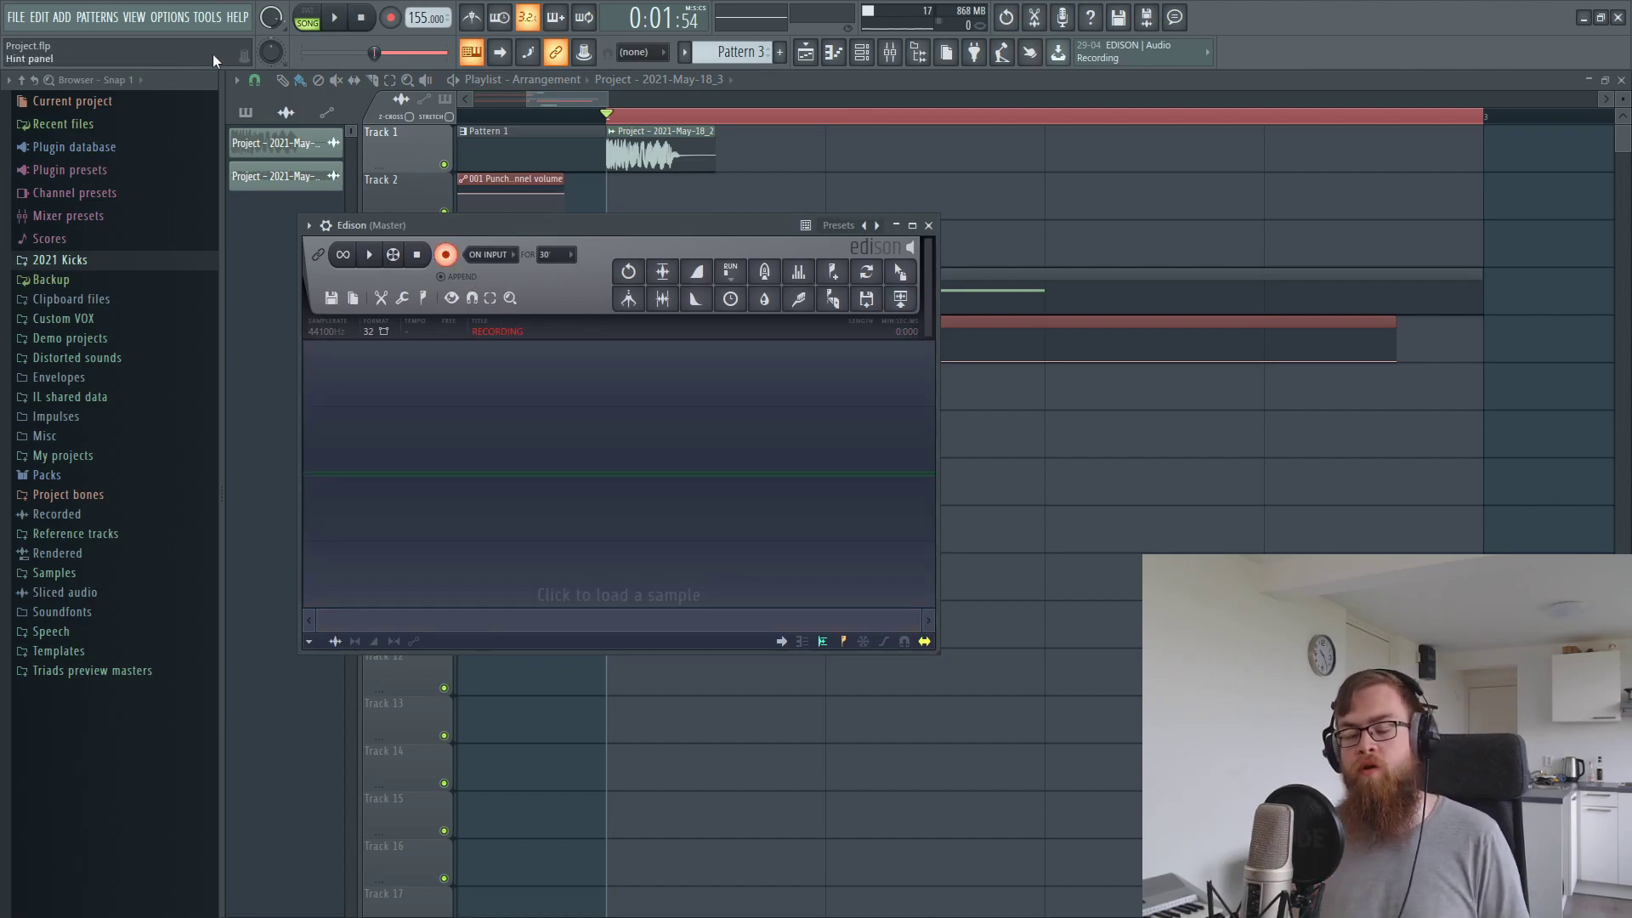
{"action": "left_click", "coordinate": [335, 17]}
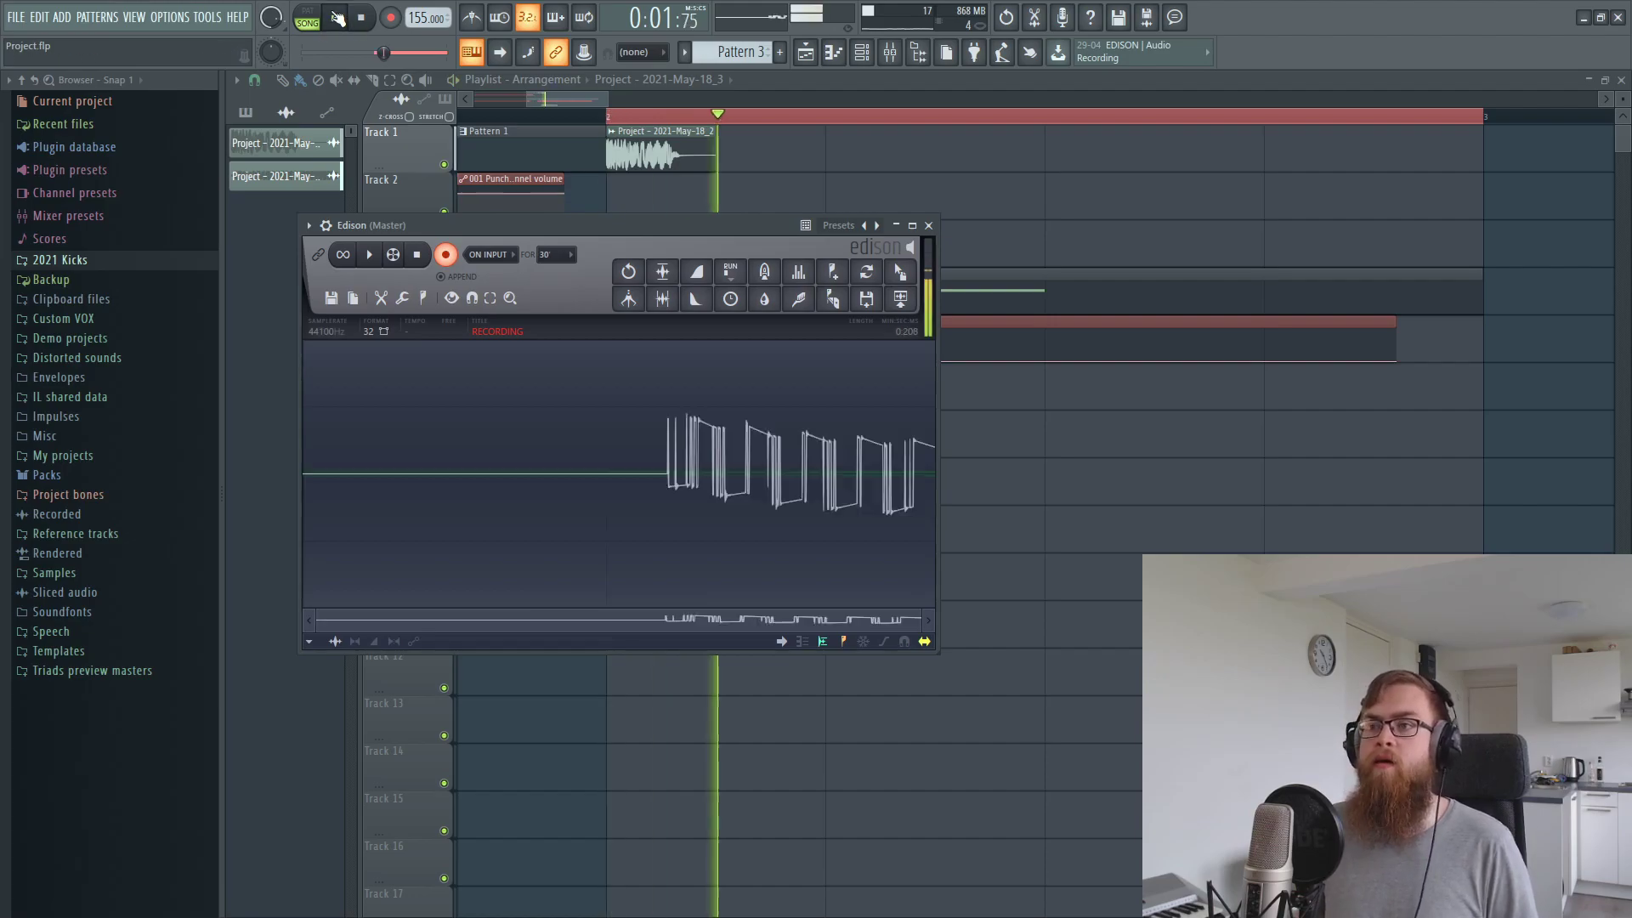
{"action": "key", "text": "space"}
{"action": "key", "text": "Delete"}
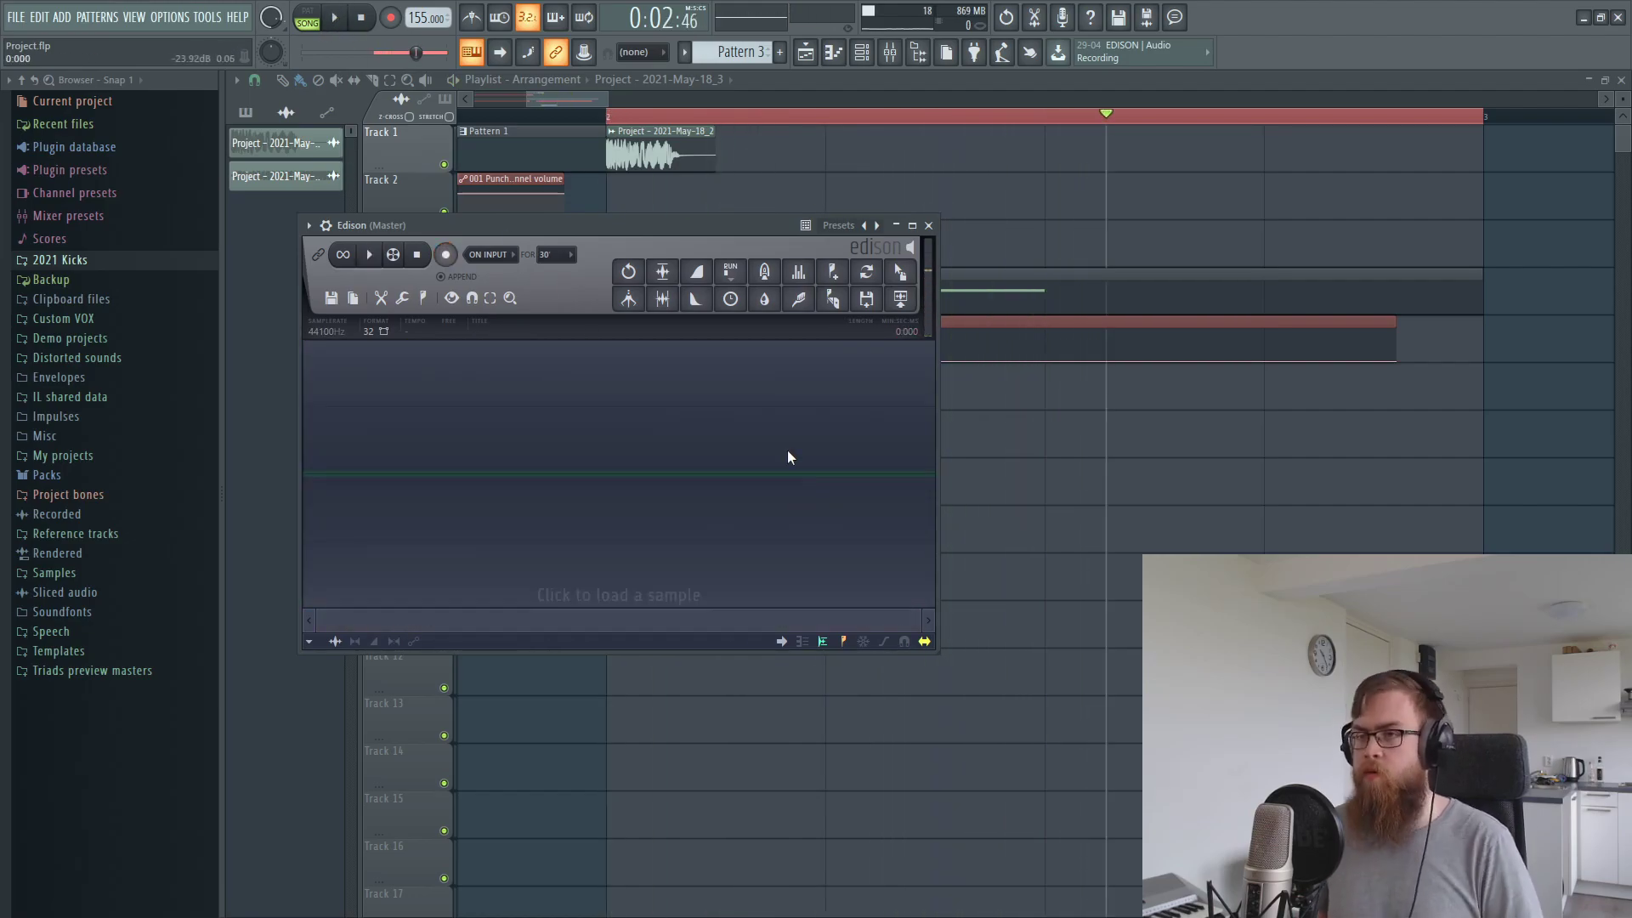
Record another pass of the processed tails from the playlist into Edison with the punch muted
{"action": "key", "text": "F9"}
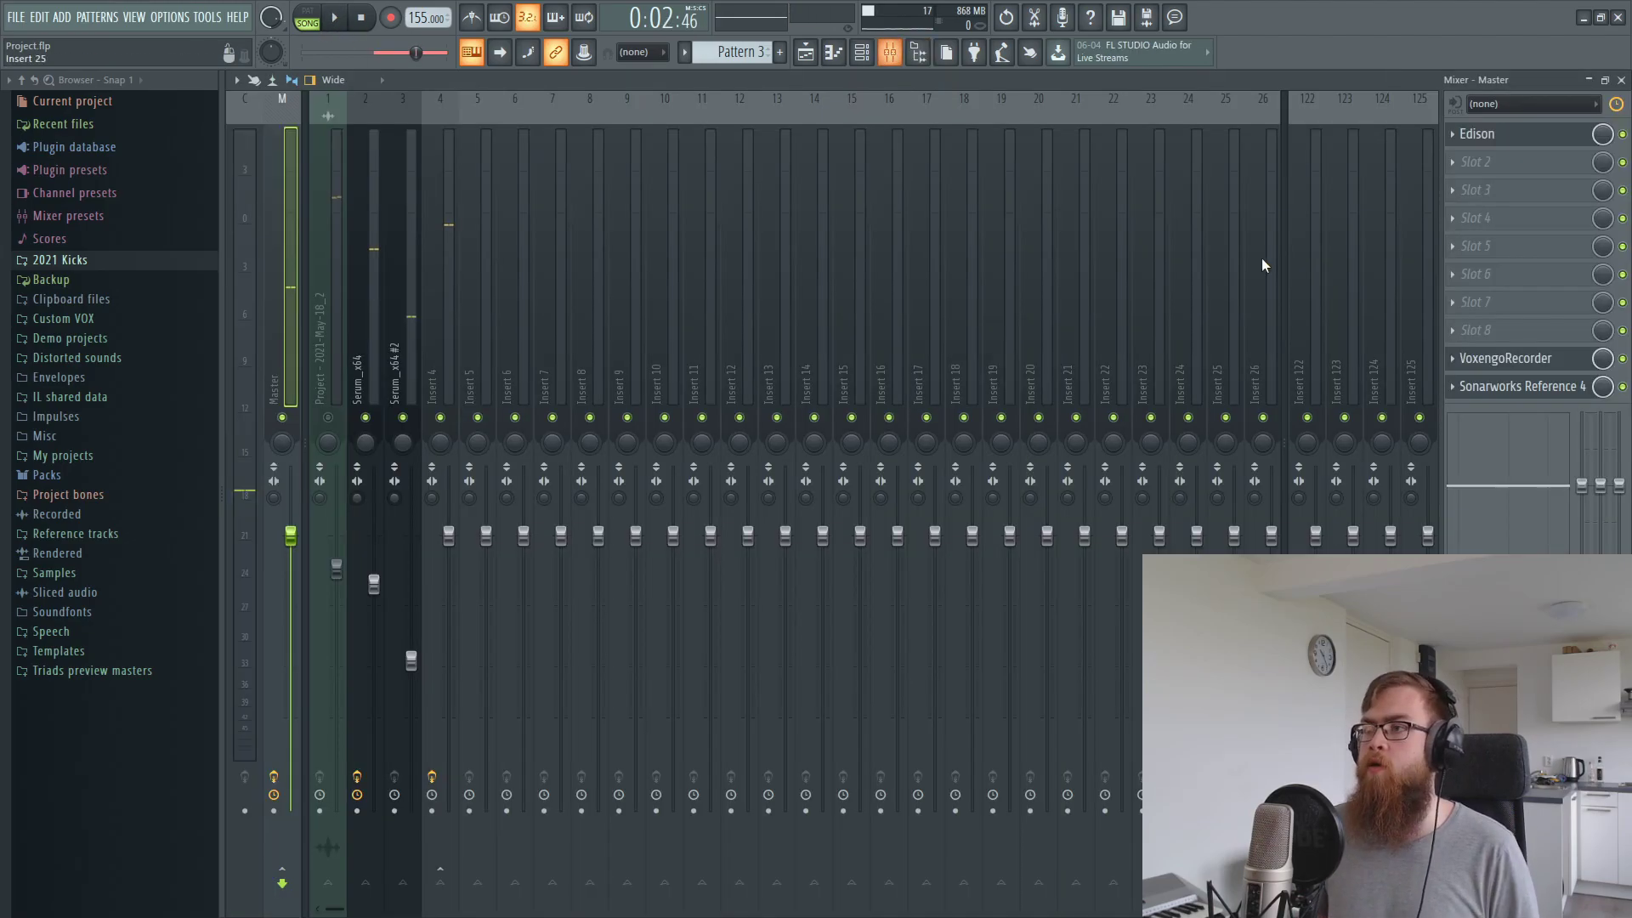
{"action": "left_click", "coordinate": [805, 53]}
{"action": "left_click", "coordinate": [344, 24]}
{"action": "left_click", "coordinate": [338, 25]}
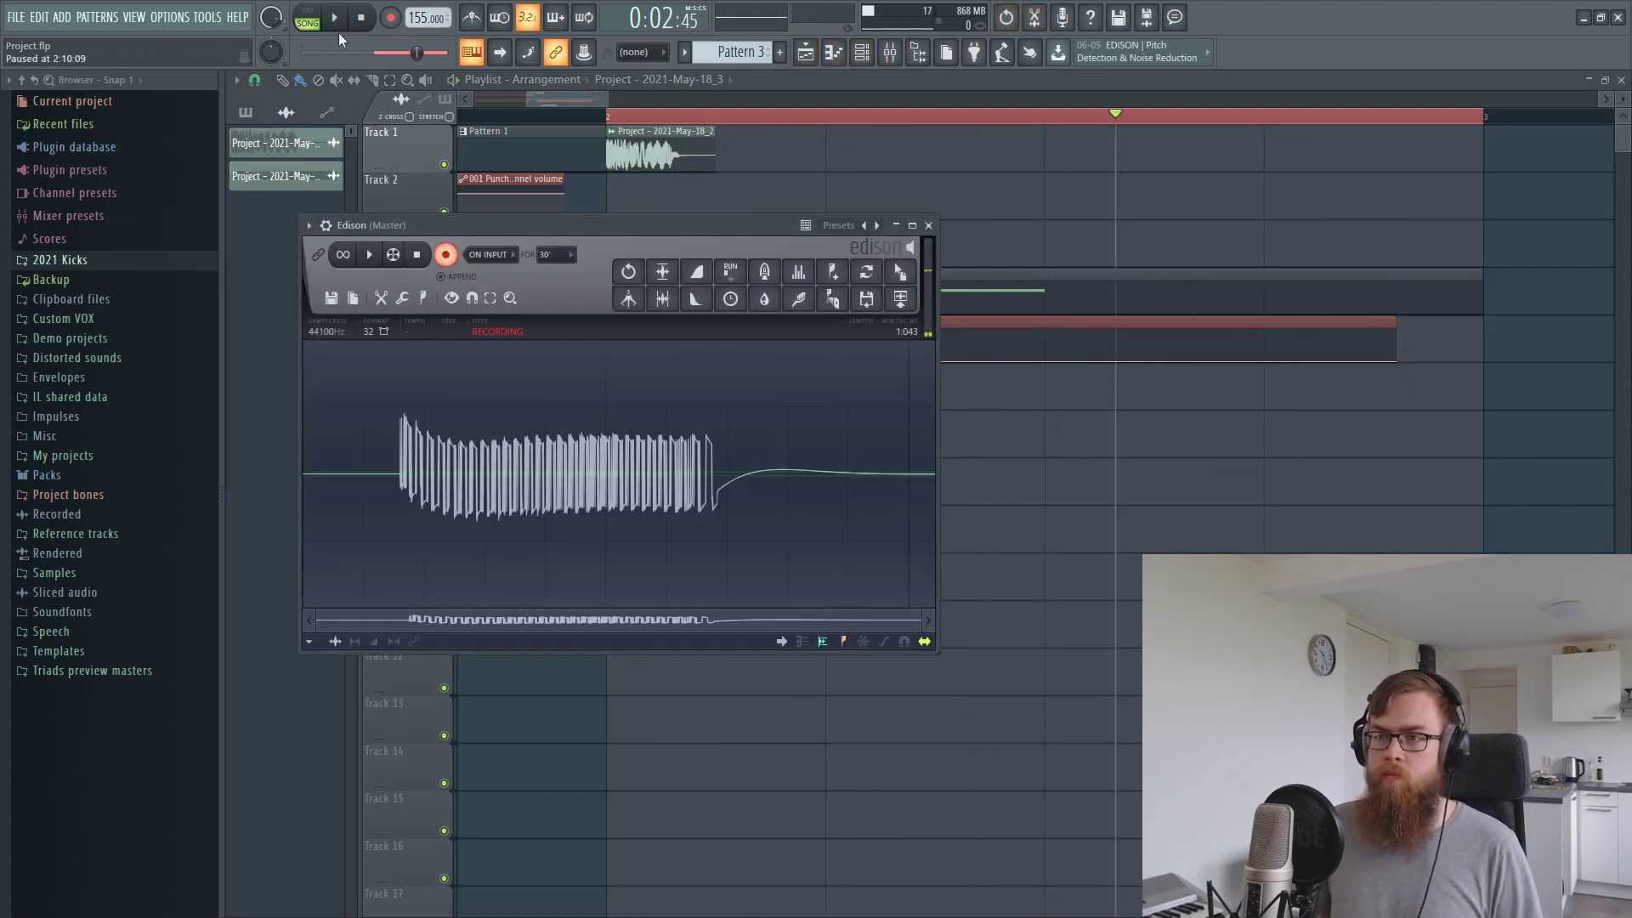
{"action": "key", "text": "space"}
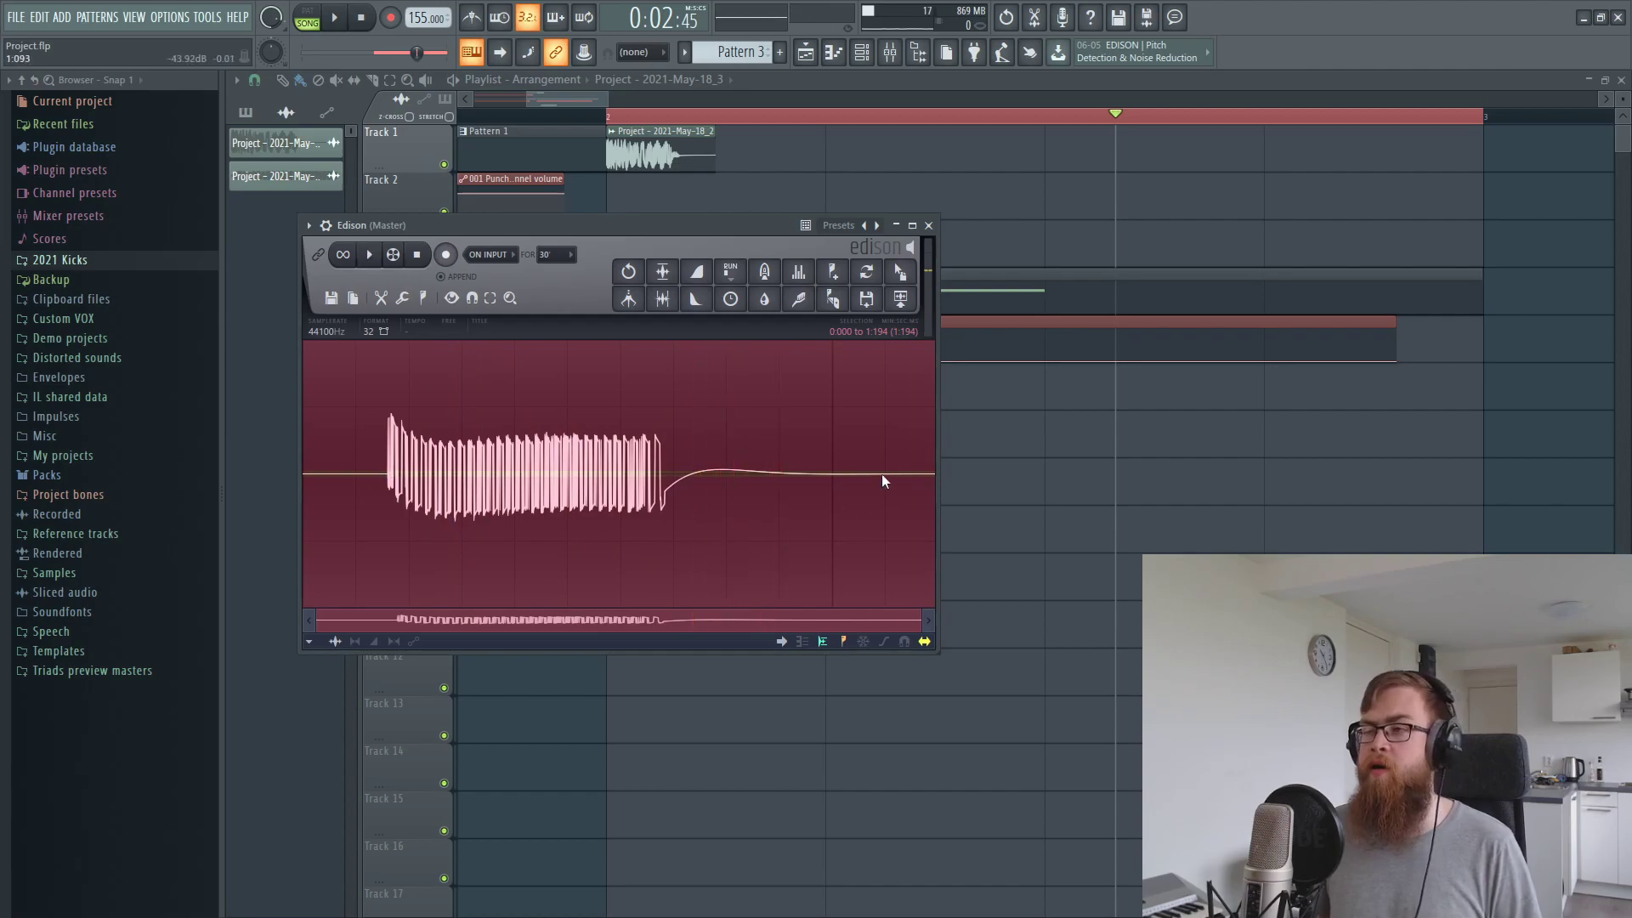
Load FabFilter Pro-Q 2 into the sixth effect slot of Insert 4
{"action": "left_click", "coordinate": [899, 62]}
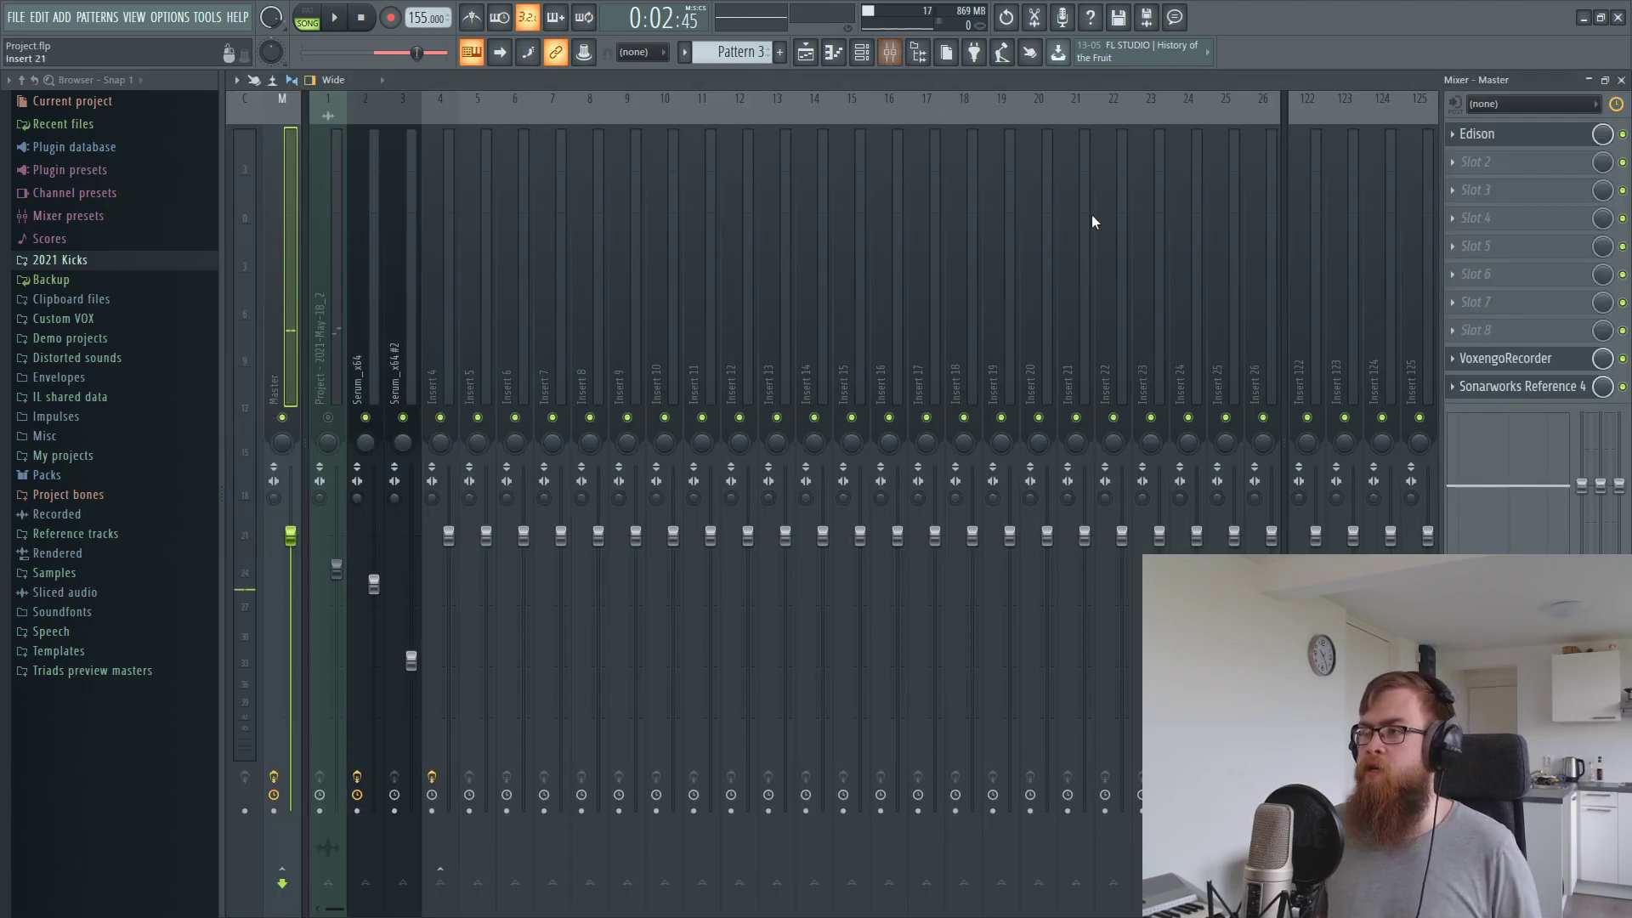
{"action": "left_click", "coordinate": [432, 340]}
{"action": "left_click", "coordinate": [1488, 274]}
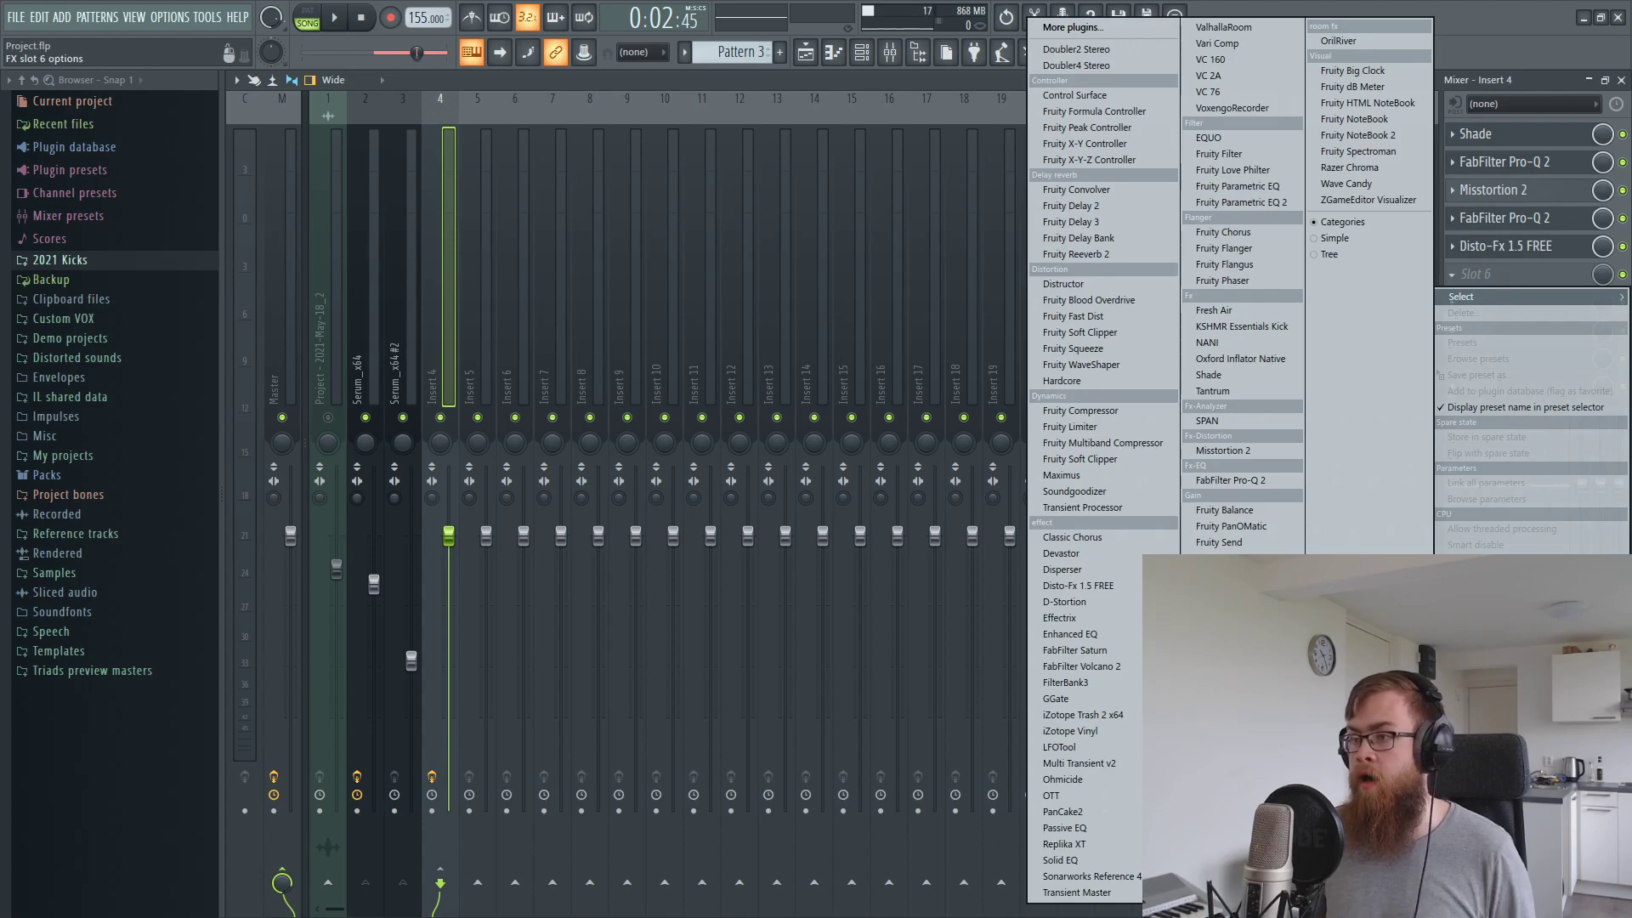
{"action": "left_click", "coordinate": [1250, 481]}
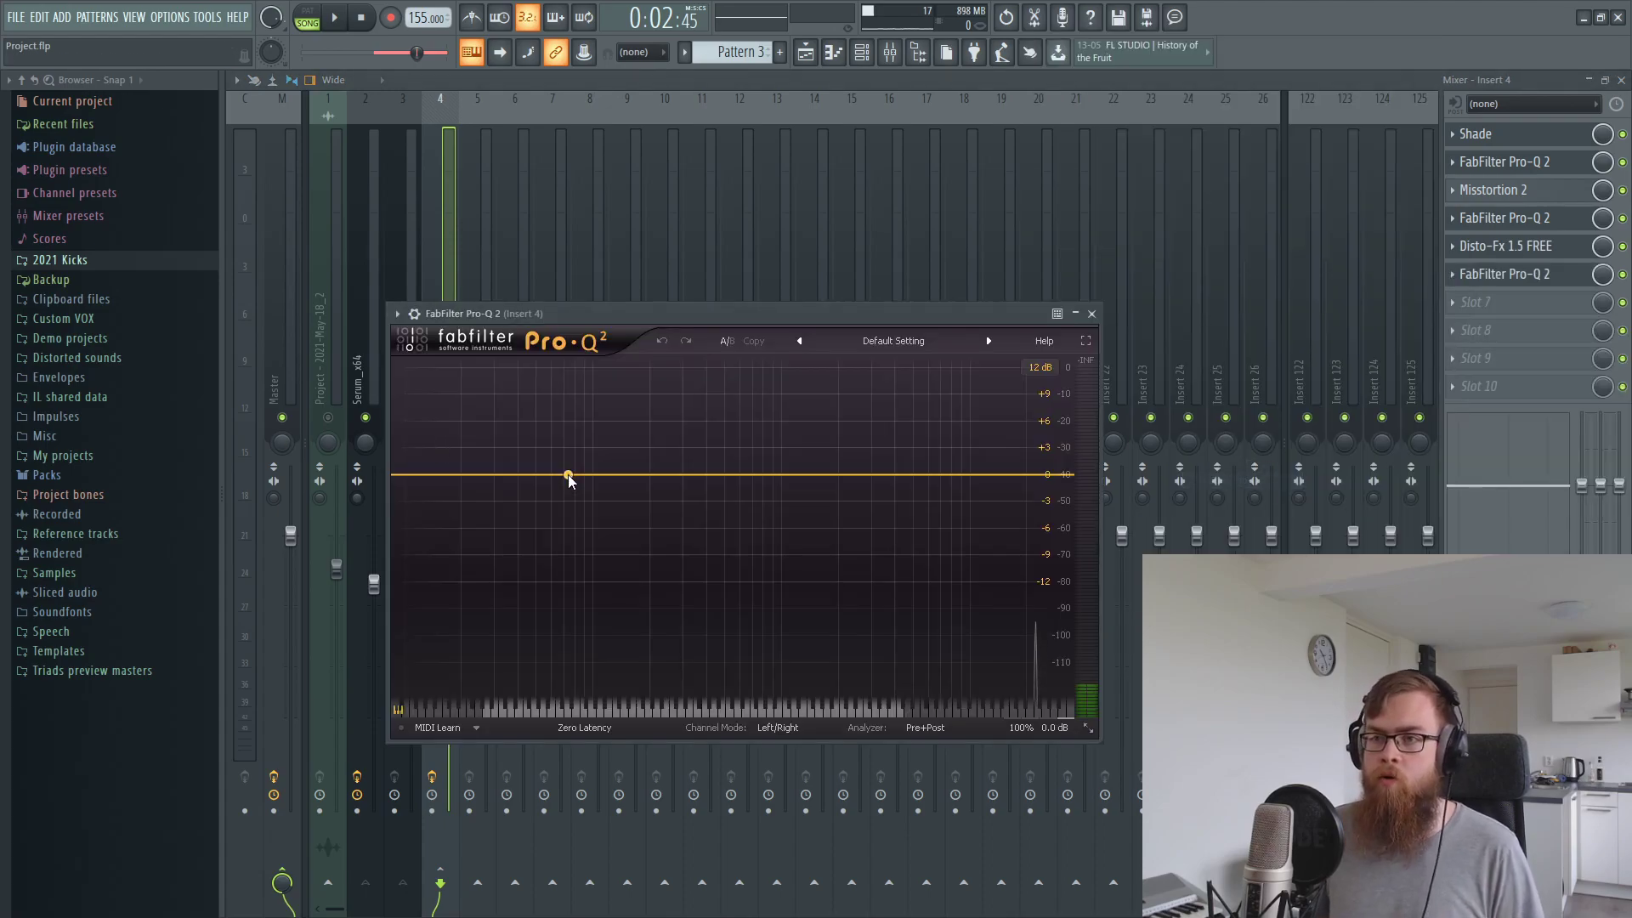
Add a Low Cut at 10 Hz with a 6 dB/oct slope in the new Pro-Q 2 and close the plugin
{"action": "left_click", "coordinate": [476, 480]}
{"action": "left_click", "coordinate": [446, 645]}
{"action": "left_click", "coordinate": [456, 703]}
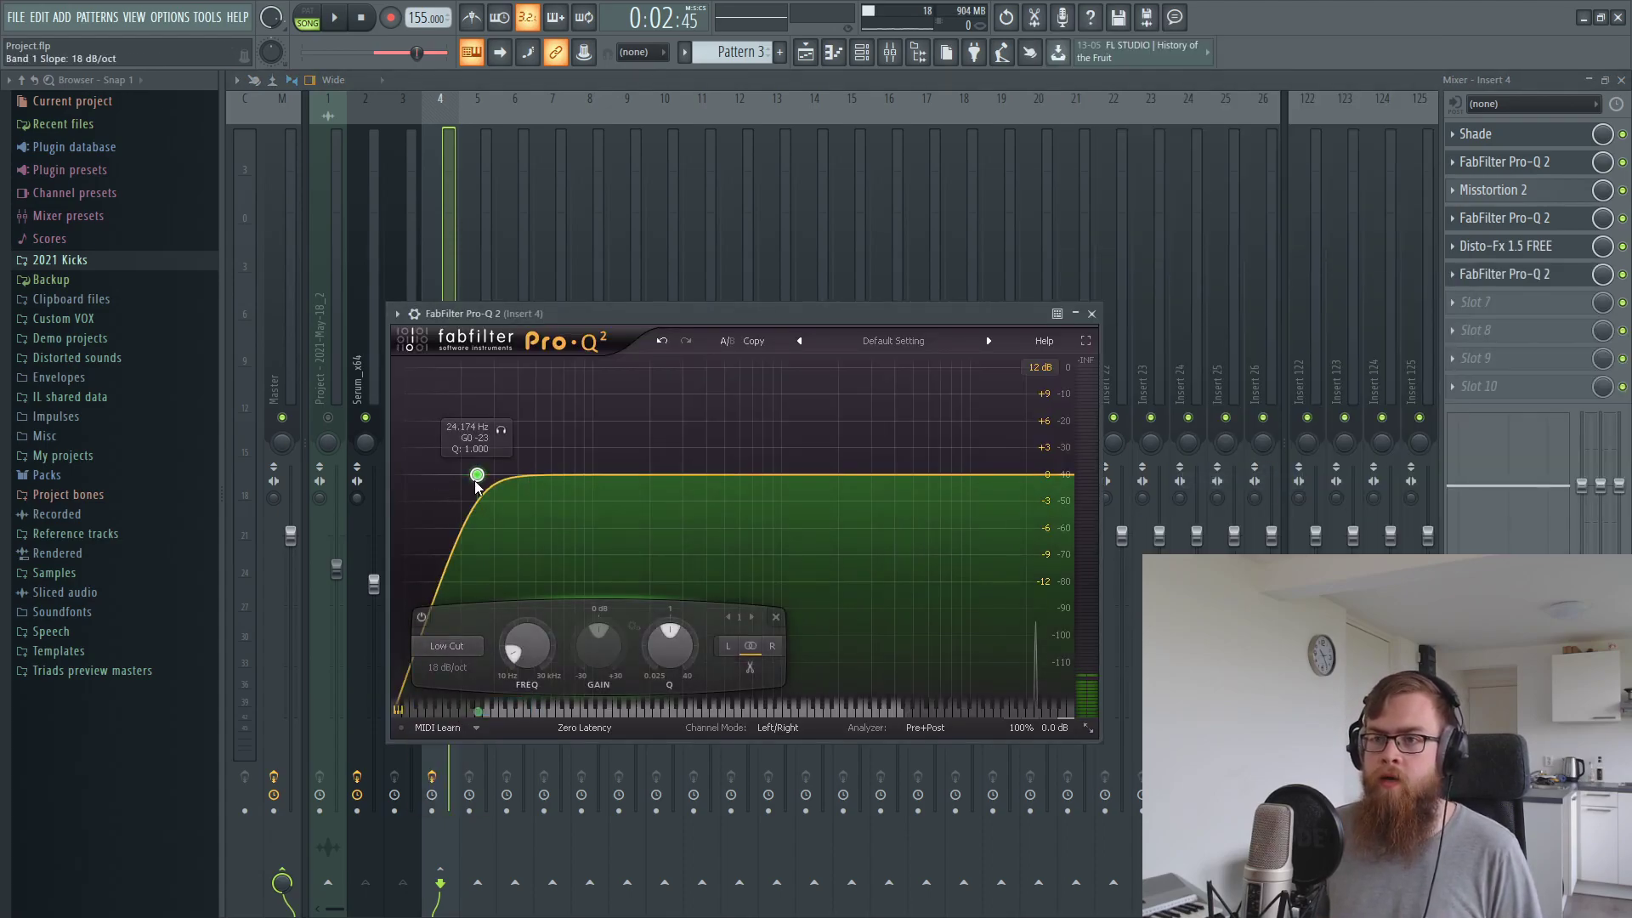
{"action": "left_click_drag", "start_coordinate": [477, 481], "coordinate": [254, 466]}
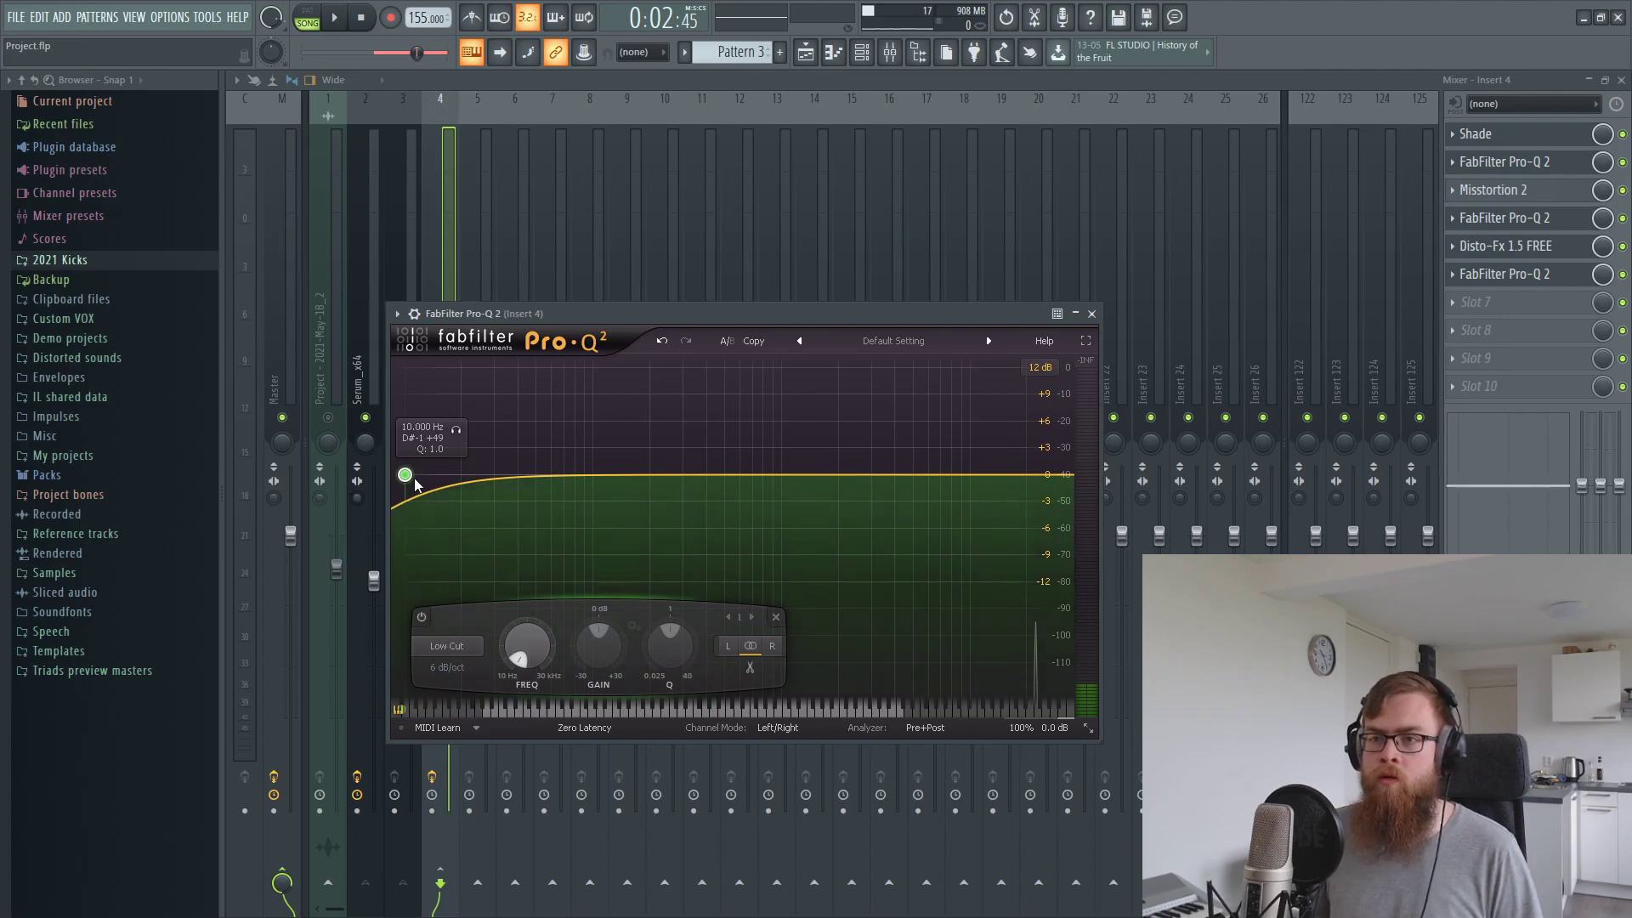
{"action": "left_click", "coordinate": [817, 83]}
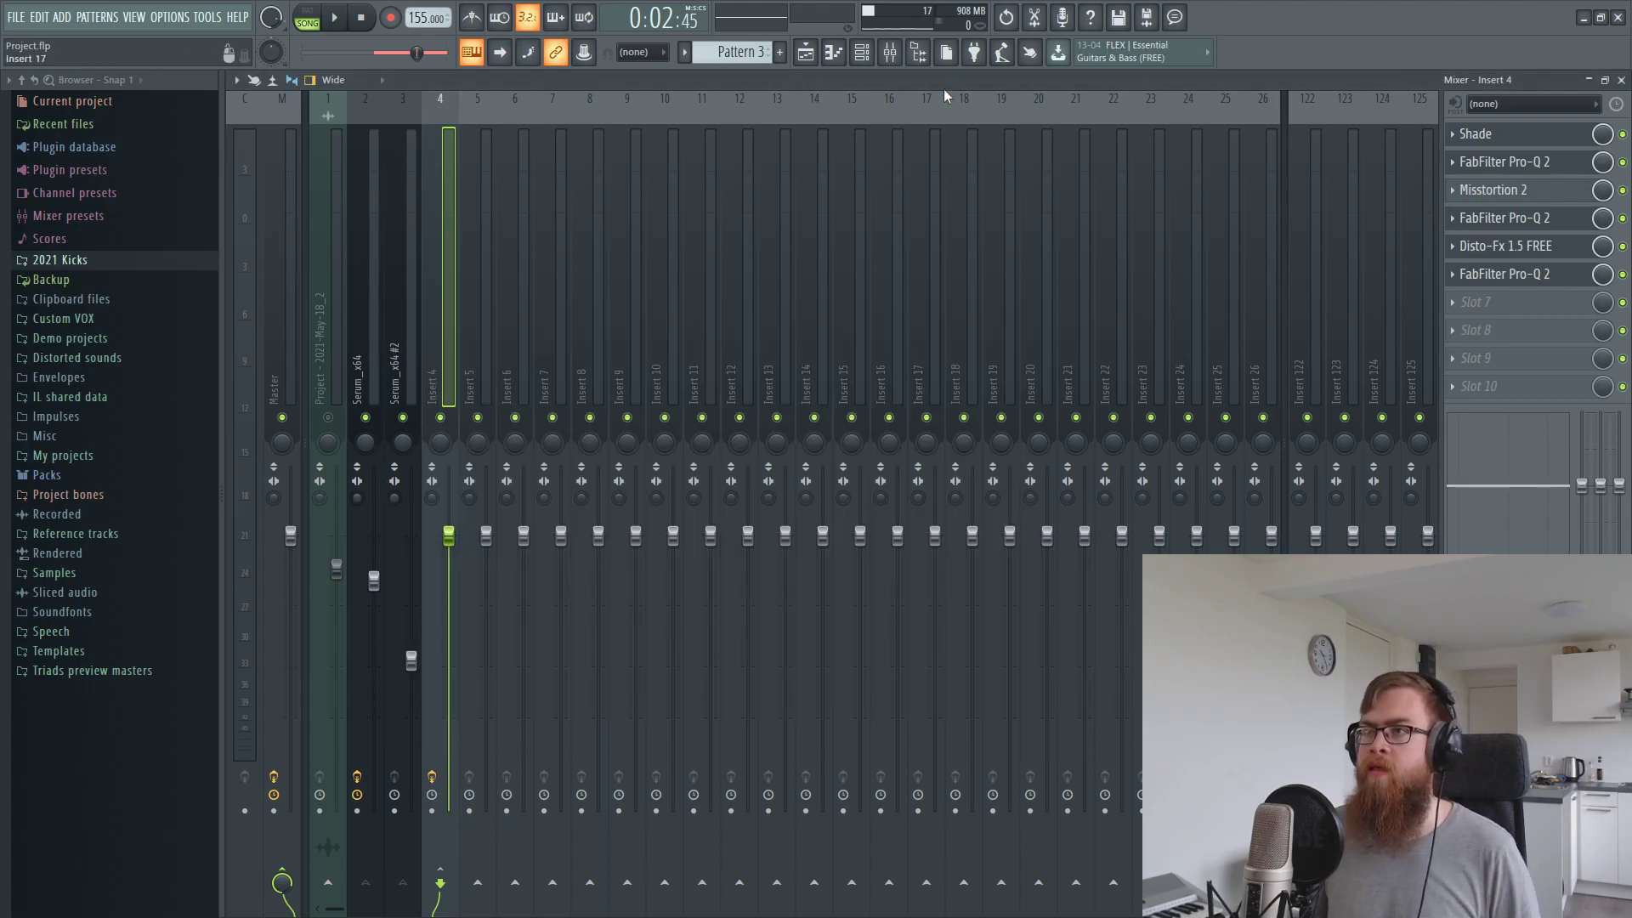
Clear the previous take from Edison and record the low-cut tails as a new take
{"action": "left_click", "coordinate": [1036, 20]}
{"action": "key", "text": "Delete"}
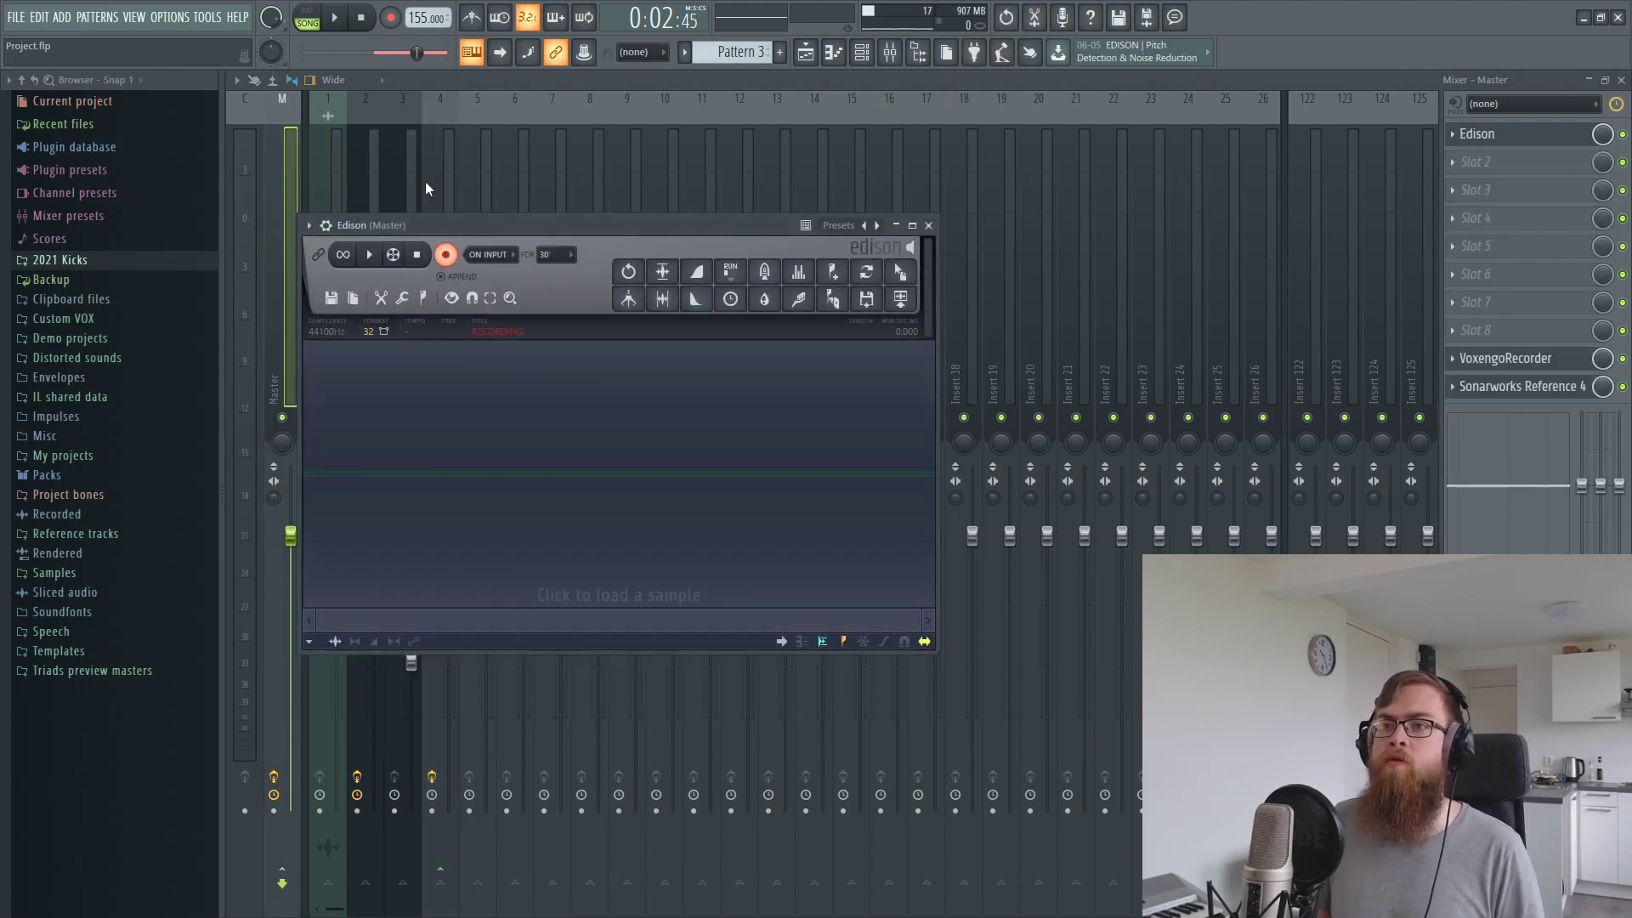
{"action": "left_click", "coordinate": [344, 24]}
{"action": "key", "text": "space"}
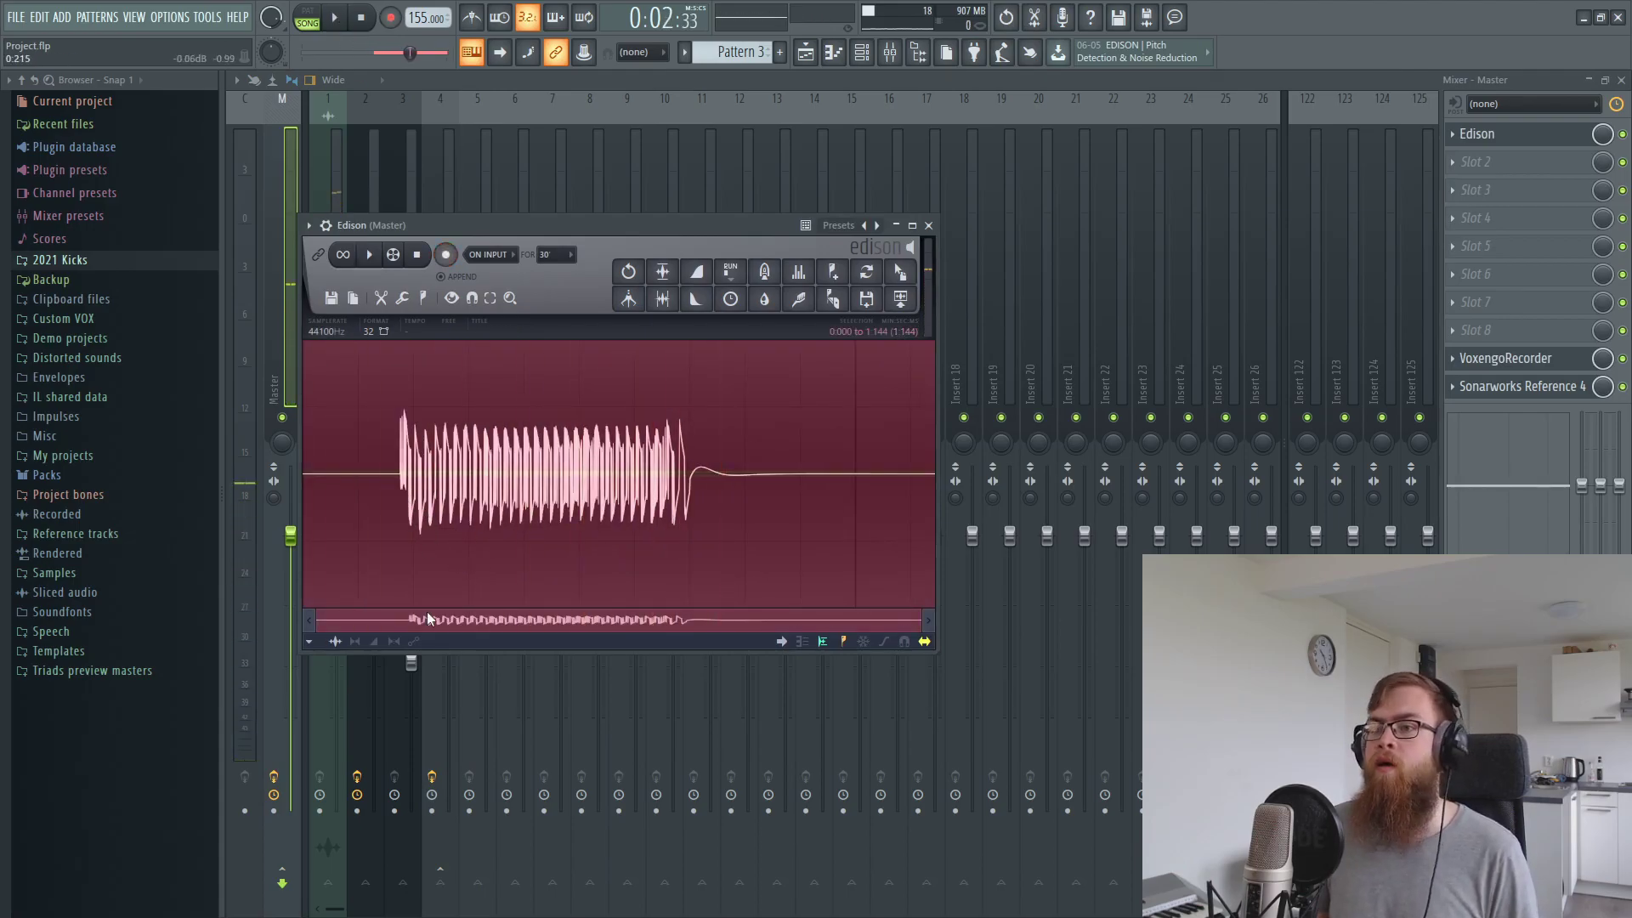
Place the Edison recording in the playlist as an audio clip and trim the silence from its sample
{"action": "left_click", "coordinate": [1623, 82]}
{"action": "left_click_drag", "start_coordinate": [846, 256], "coordinate": [1364, 508]}
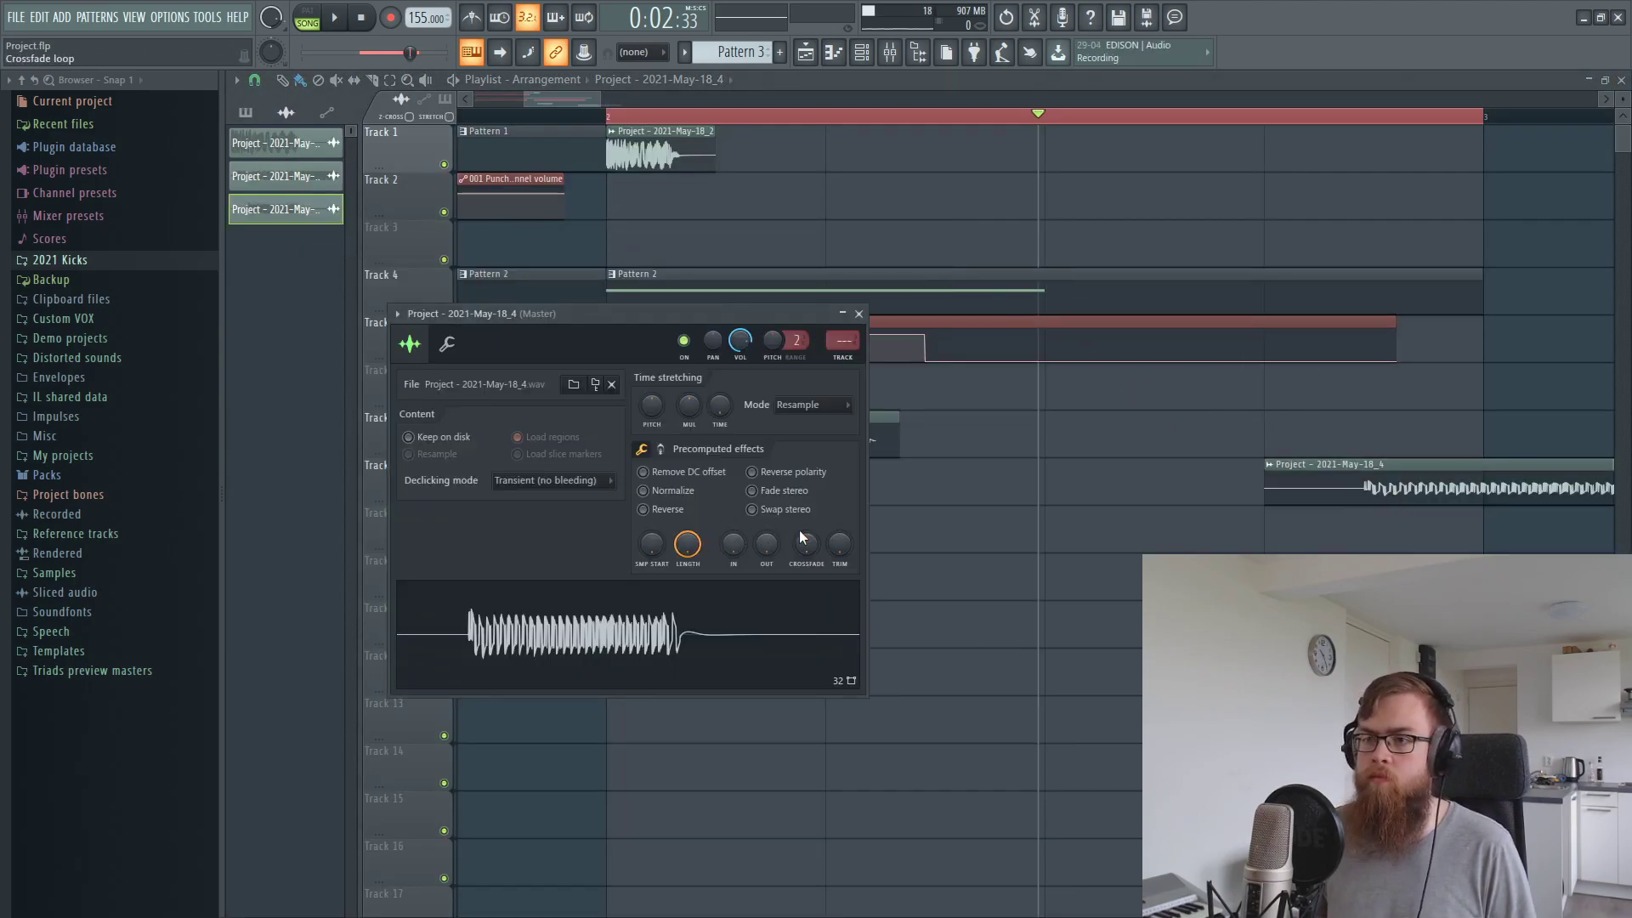
{"action": "left_click_drag", "start_coordinate": [839, 544], "coordinate": [840, 528]}
{"action": "left_click", "coordinate": [858, 313]}
Move the recorded tail clip to Track 4, place a copy of the punch at bar 3 on Track 1, and set the time selection to bar 3
{"action": "scroll", "coordinate": [891, 120], "scroll_direction": "down", "scroll_amount": 3}
{"action": "left_click_drag", "start_coordinate": [1067, 463], "coordinate": [1217, 273]}
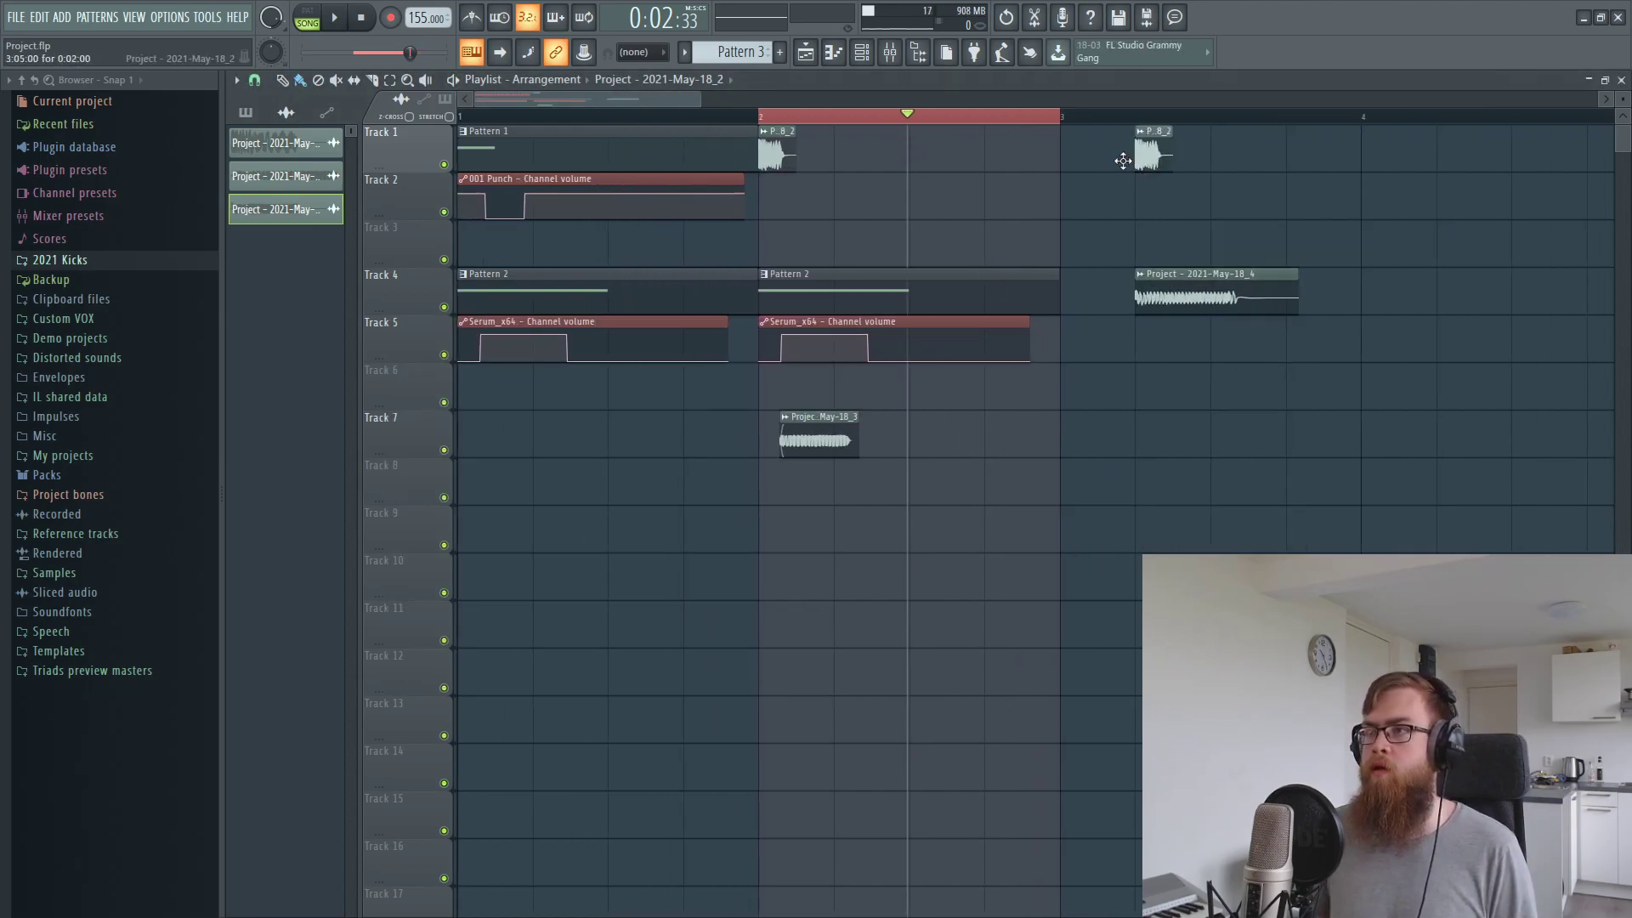
{"action": "left_click_drag", "start_coordinate": [1073, 124], "coordinate": [1377, 160]}
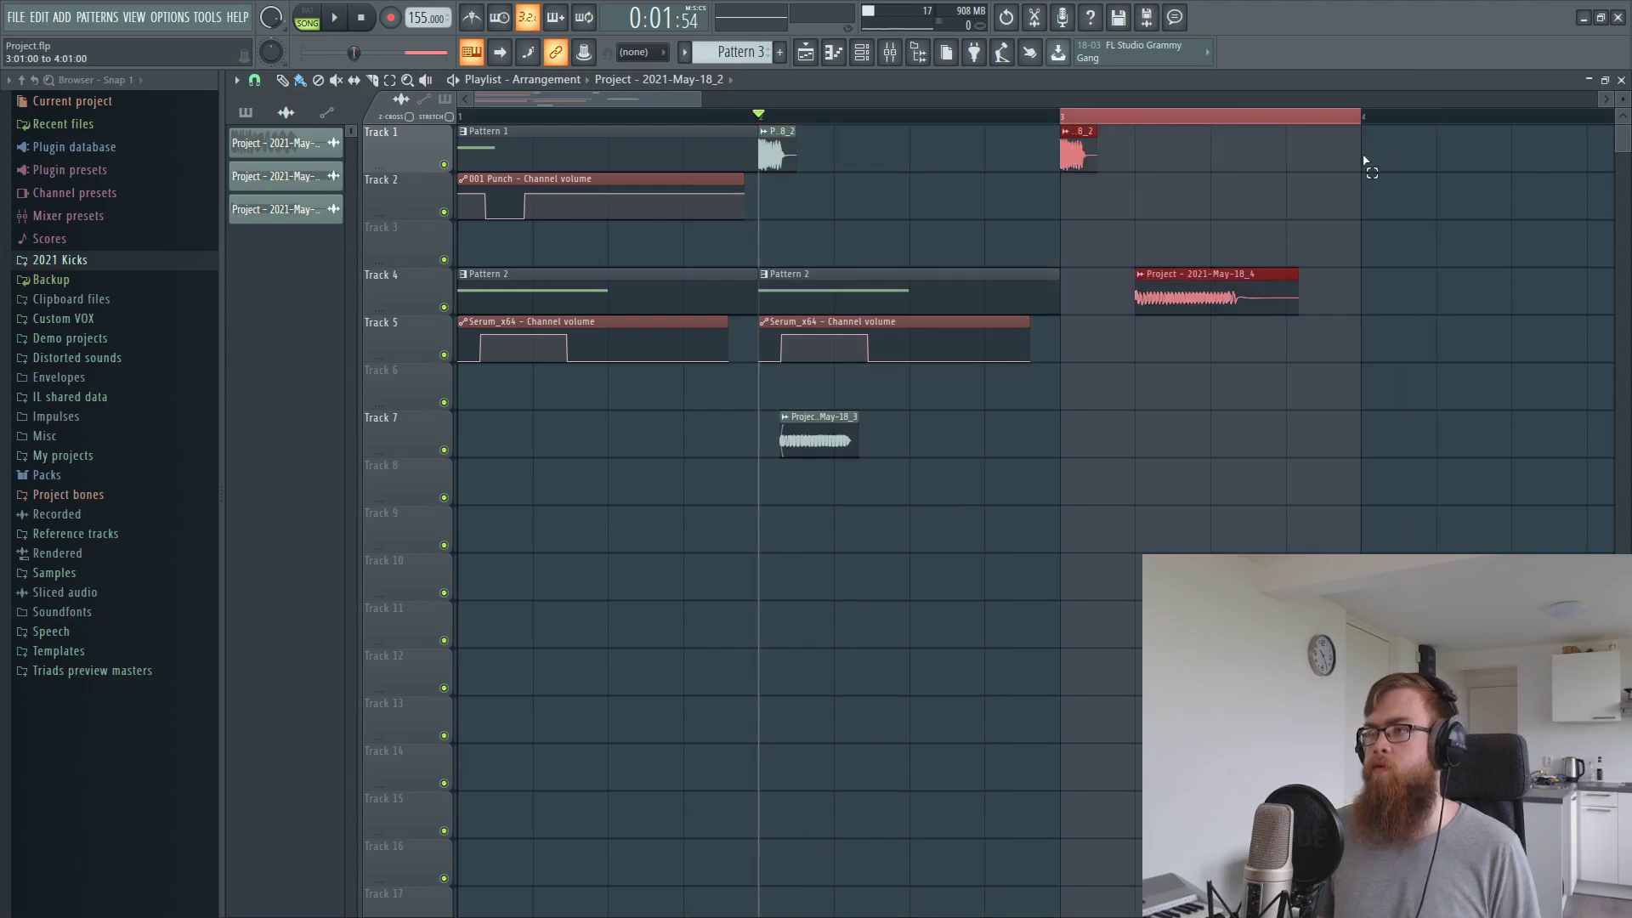
Move the recorded tail clip on Track 4 closer behind the punch, change its declicking mode, and play the kick
{"action": "scroll", "coordinate": [1190, 116], "scroll_direction": "up", "scroll_amount": 2}
{"action": "scroll", "coordinate": [1189, 116], "scroll_direction": "up", "scroll_amount": 3}
{"action": "left_click_drag", "start_coordinate": [1126, 273], "coordinate": [984, 269]}
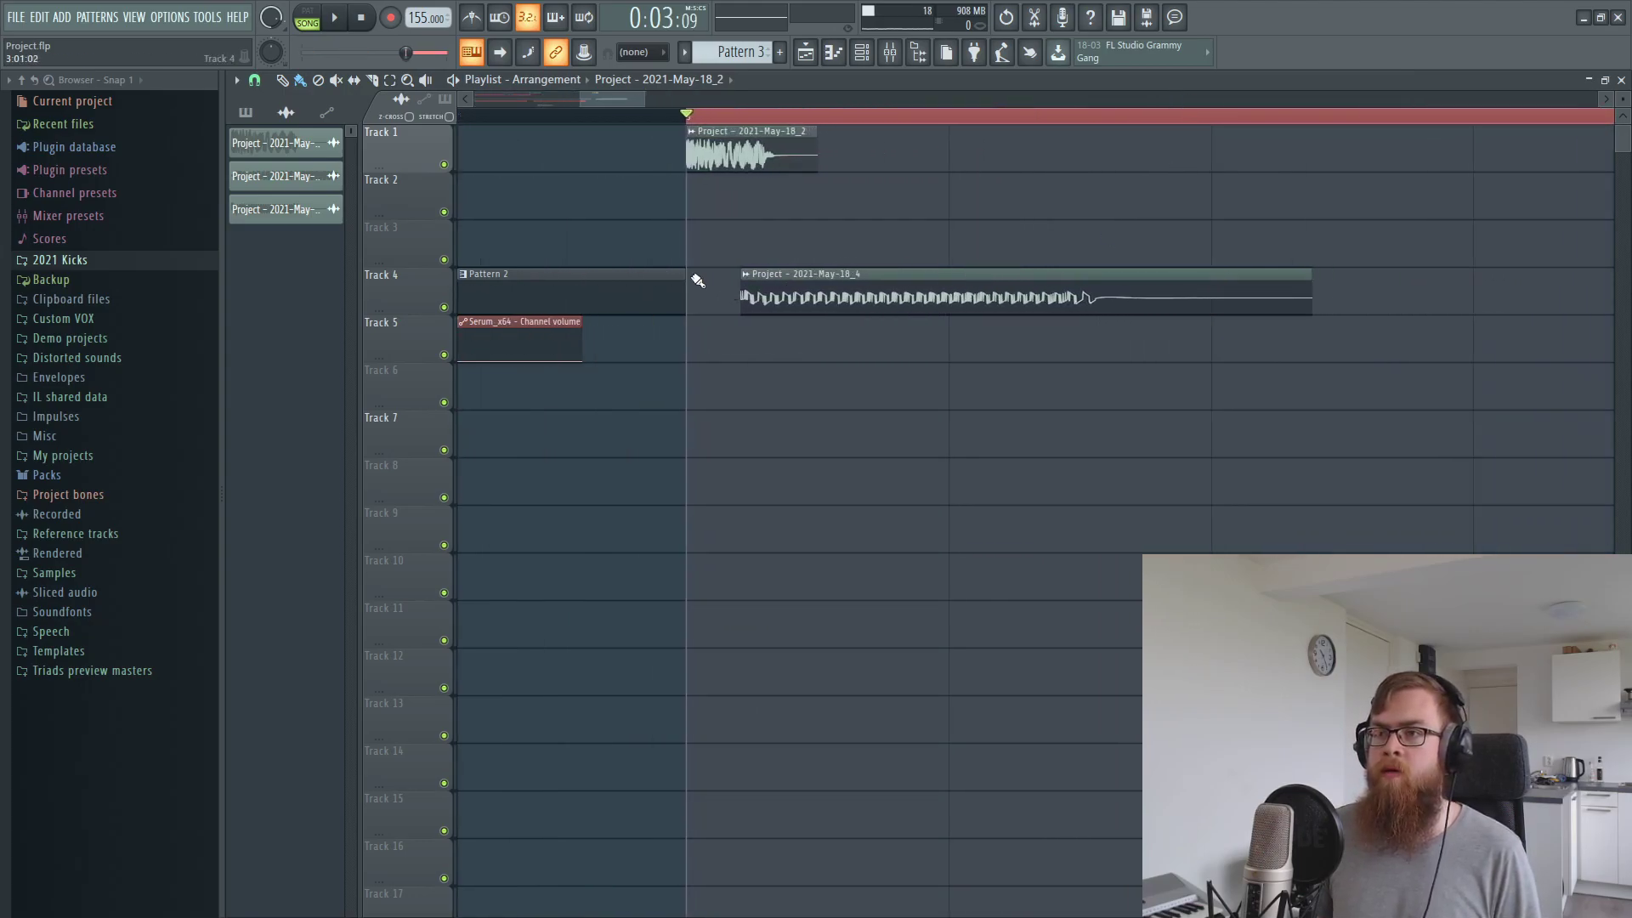
{"action": "double_click", "coordinate": [773, 299]}
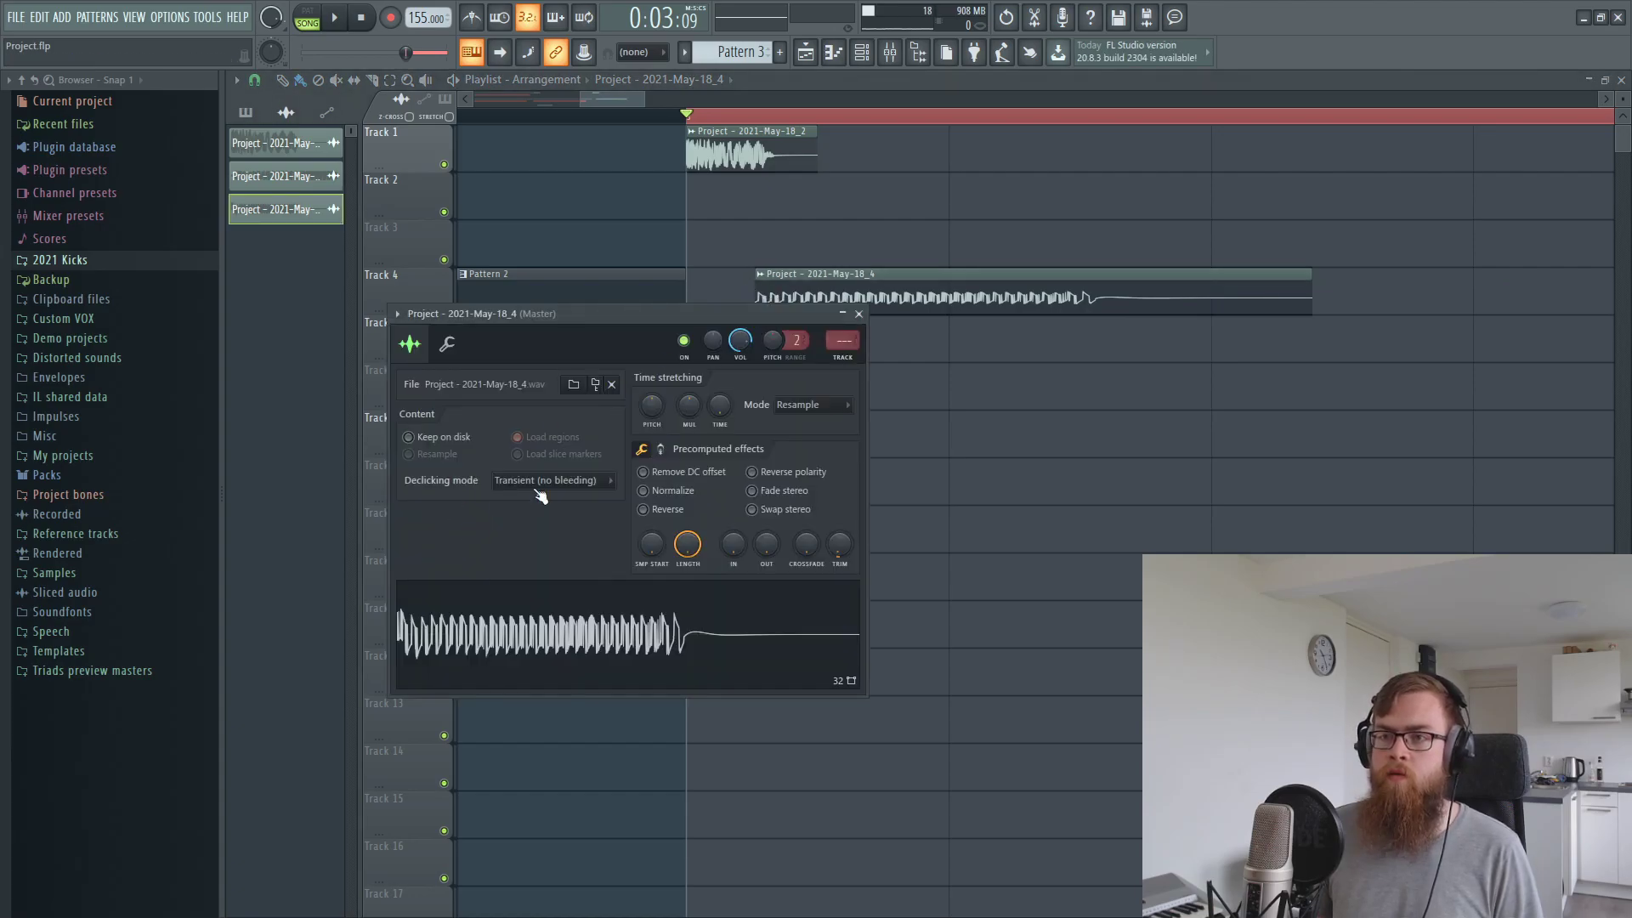
{"action": "left_click", "coordinate": [524, 549]}
{"action": "key", "text": "Escape"}
{"action": "key", "text": "space"}
{"action": "key", "text": "space"}
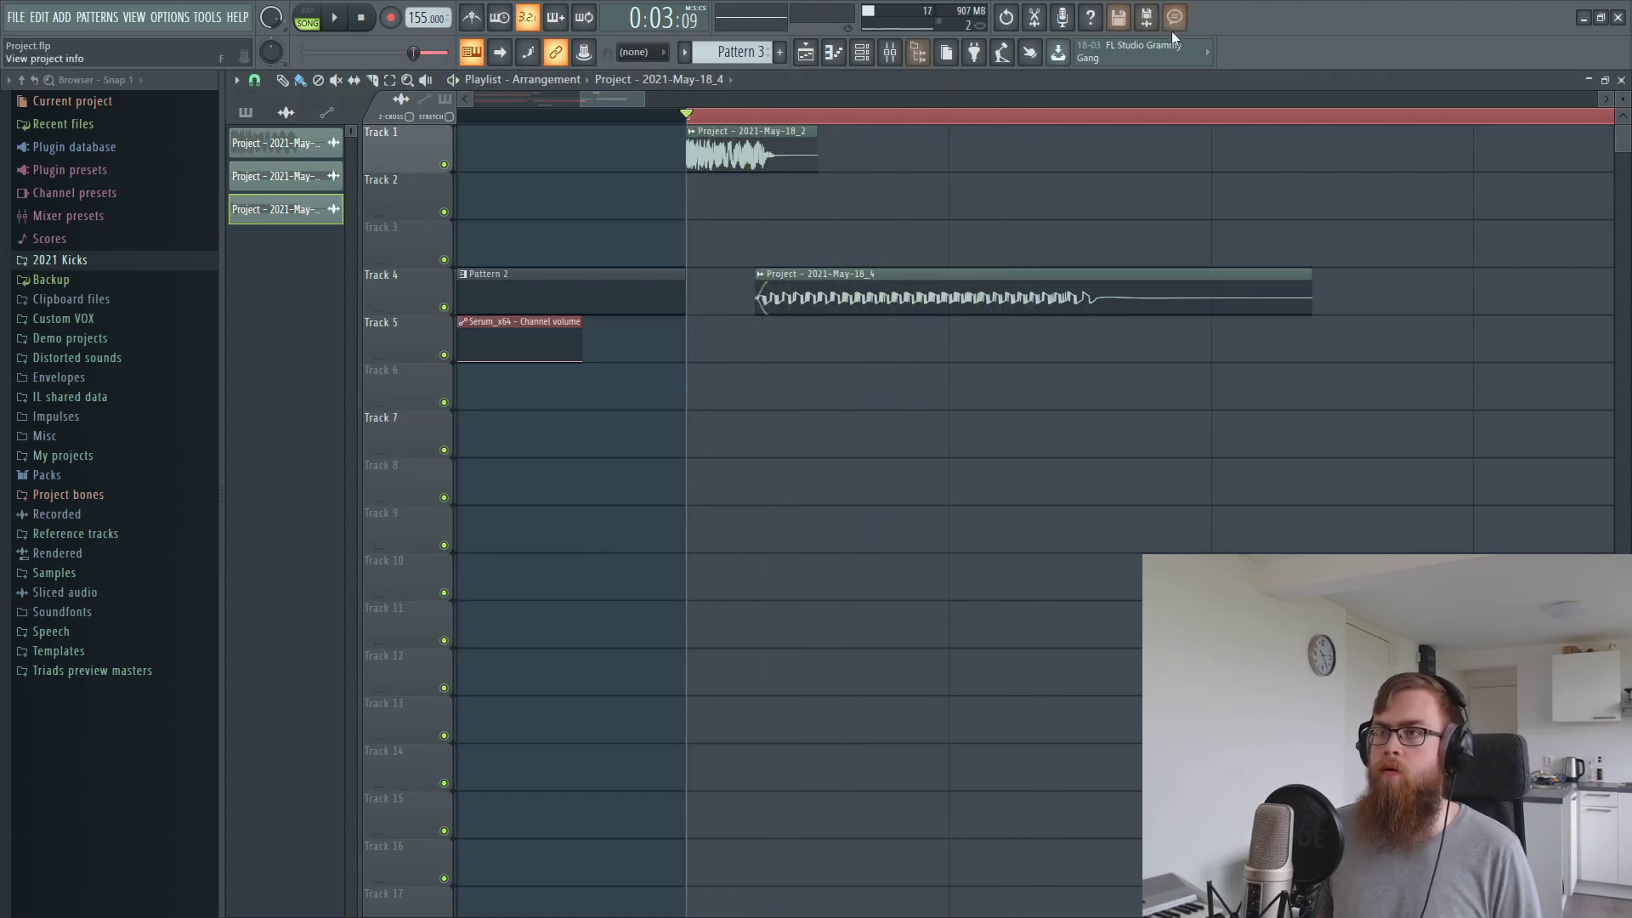
Route the recorded tail clip's channel to free mixer track 5
{"action": "left_click", "coordinate": [890, 58]}
{"action": "left_click", "coordinate": [813, 59]}
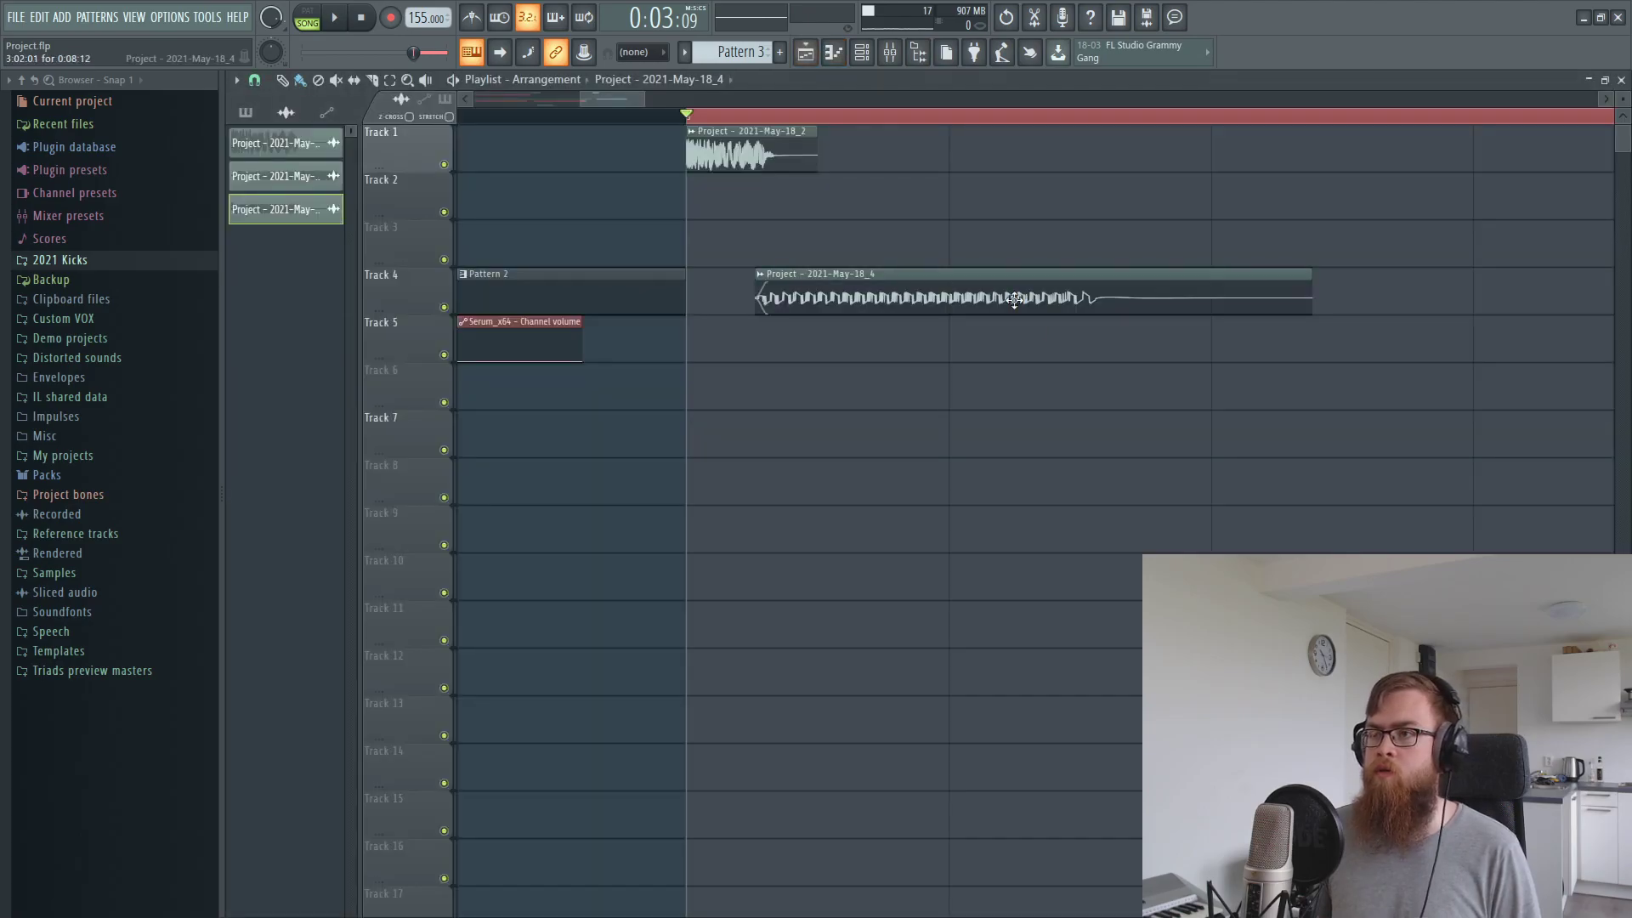
{"action": "double_click", "coordinate": [799, 294]}
{"action": "key", "text": "ctrl+l"}
{"action": "left_click", "coordinate": [815, 56]}
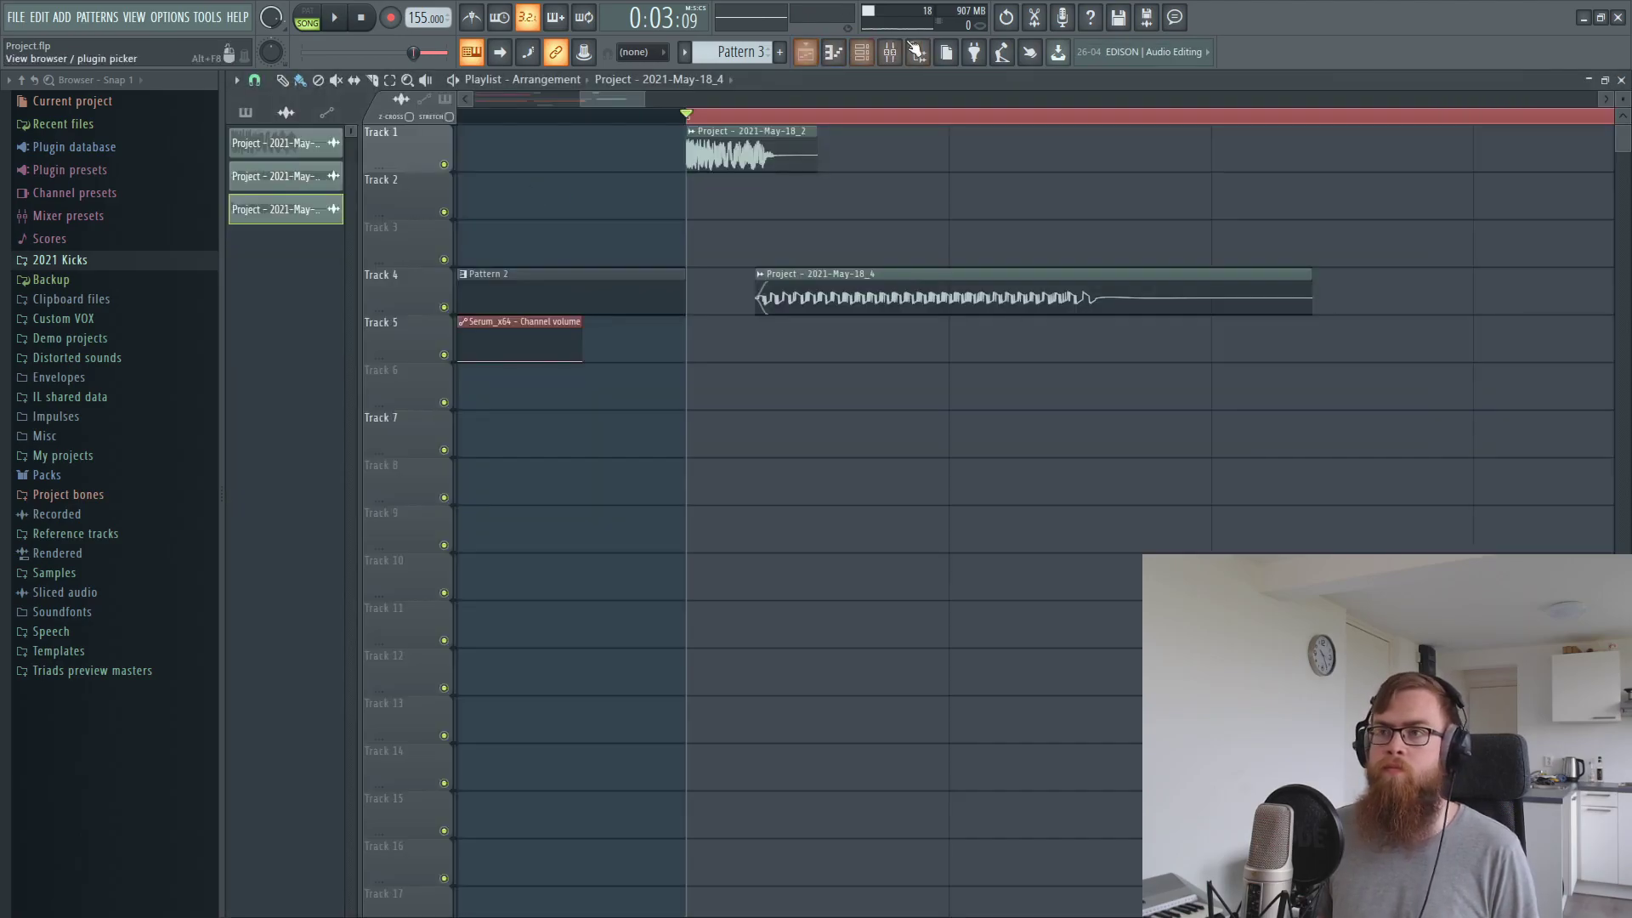
{"action": "left_click", "coordinate": [863, 54]}
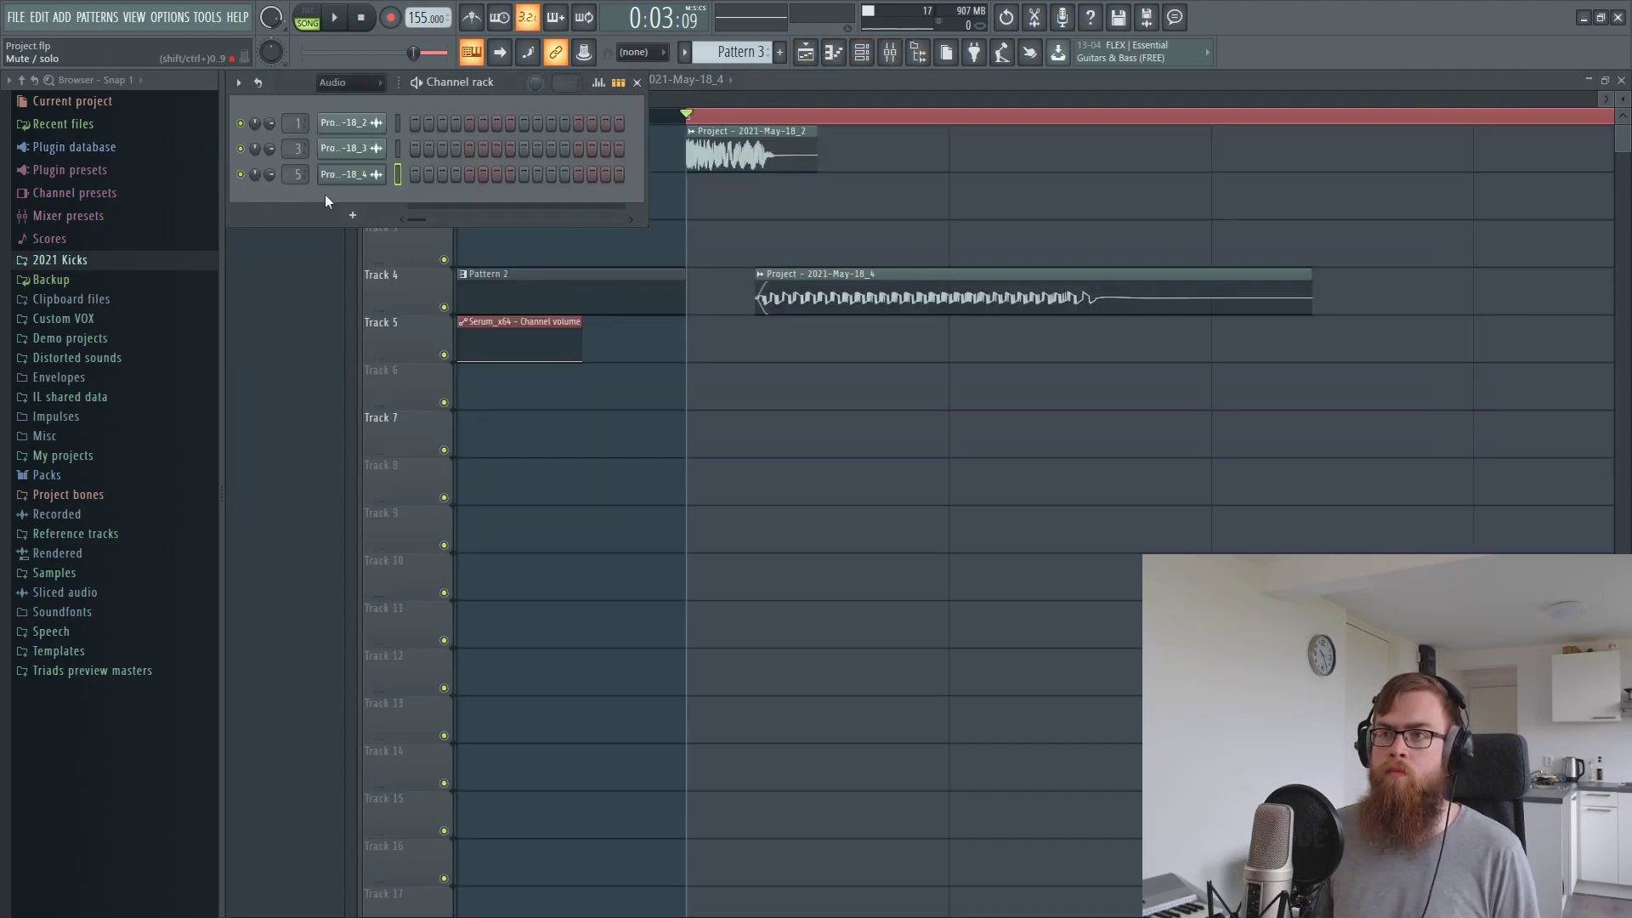
Play the kick and lower the tail's level on mixer track 5 to about -0.9 dB
{"action": "right_click", "coordinate": [976, 207]}
{"action": "key", "text": "space"}
{"action": "key", "text": "space"}
{"action": "left_click", "coordinate": [895, 57]}
{"action": "key", "text": "space"}
{"action": "key", "text": "space"}
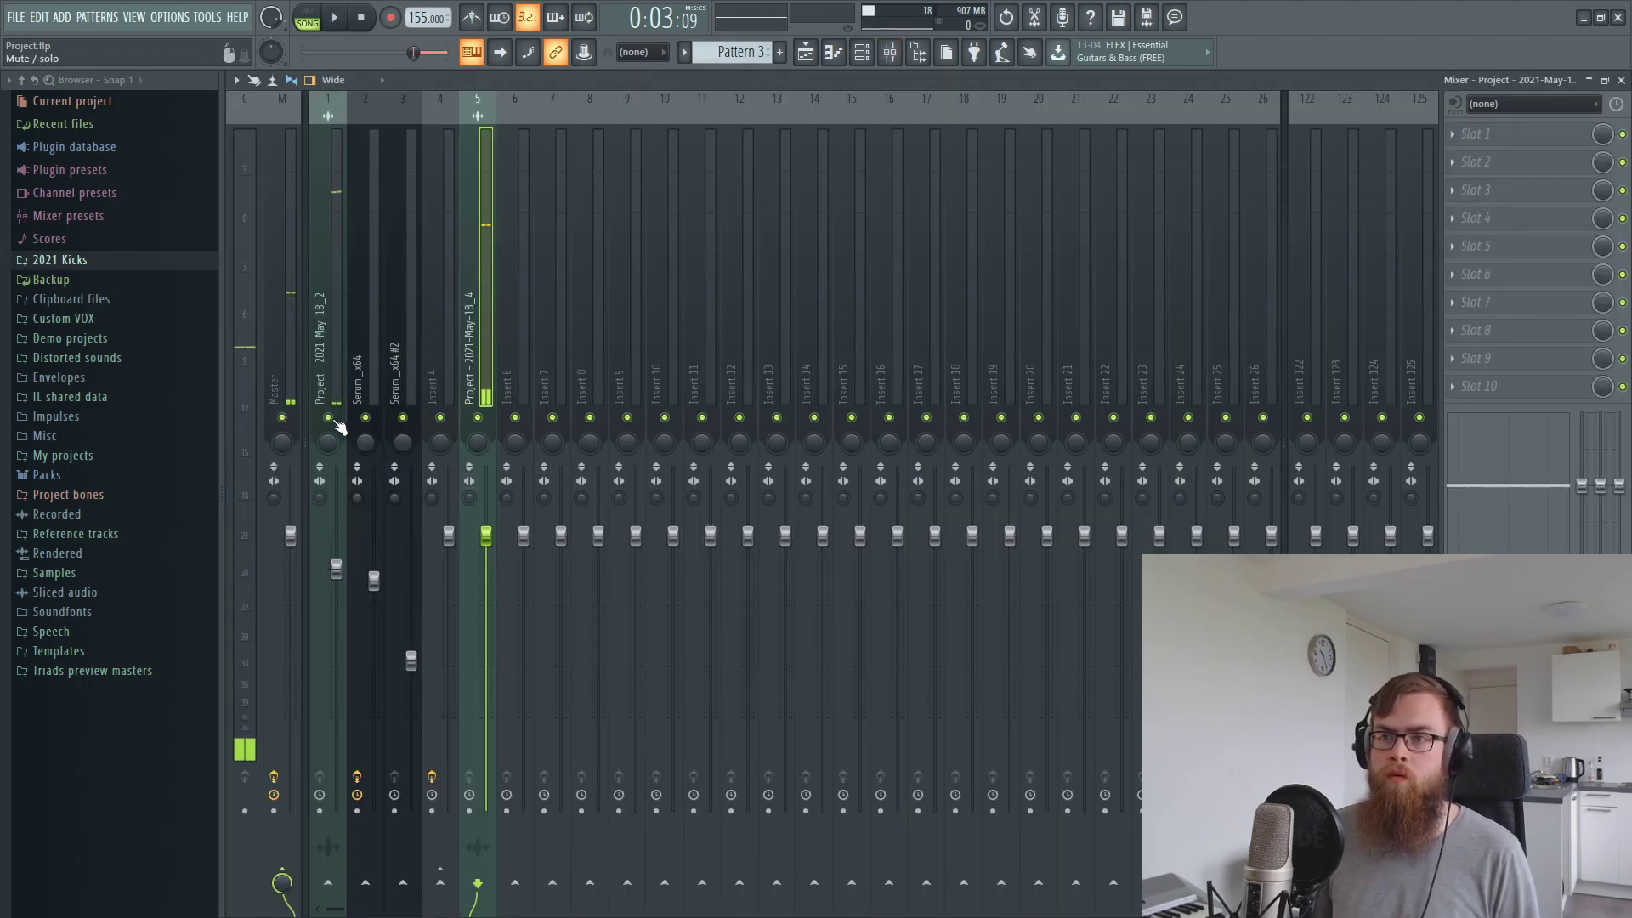
{"action": "key", "text": "space"}
{"action": "left_click_drag", "start_coordinate": [490, 525], "coordinate": [490, 529]}
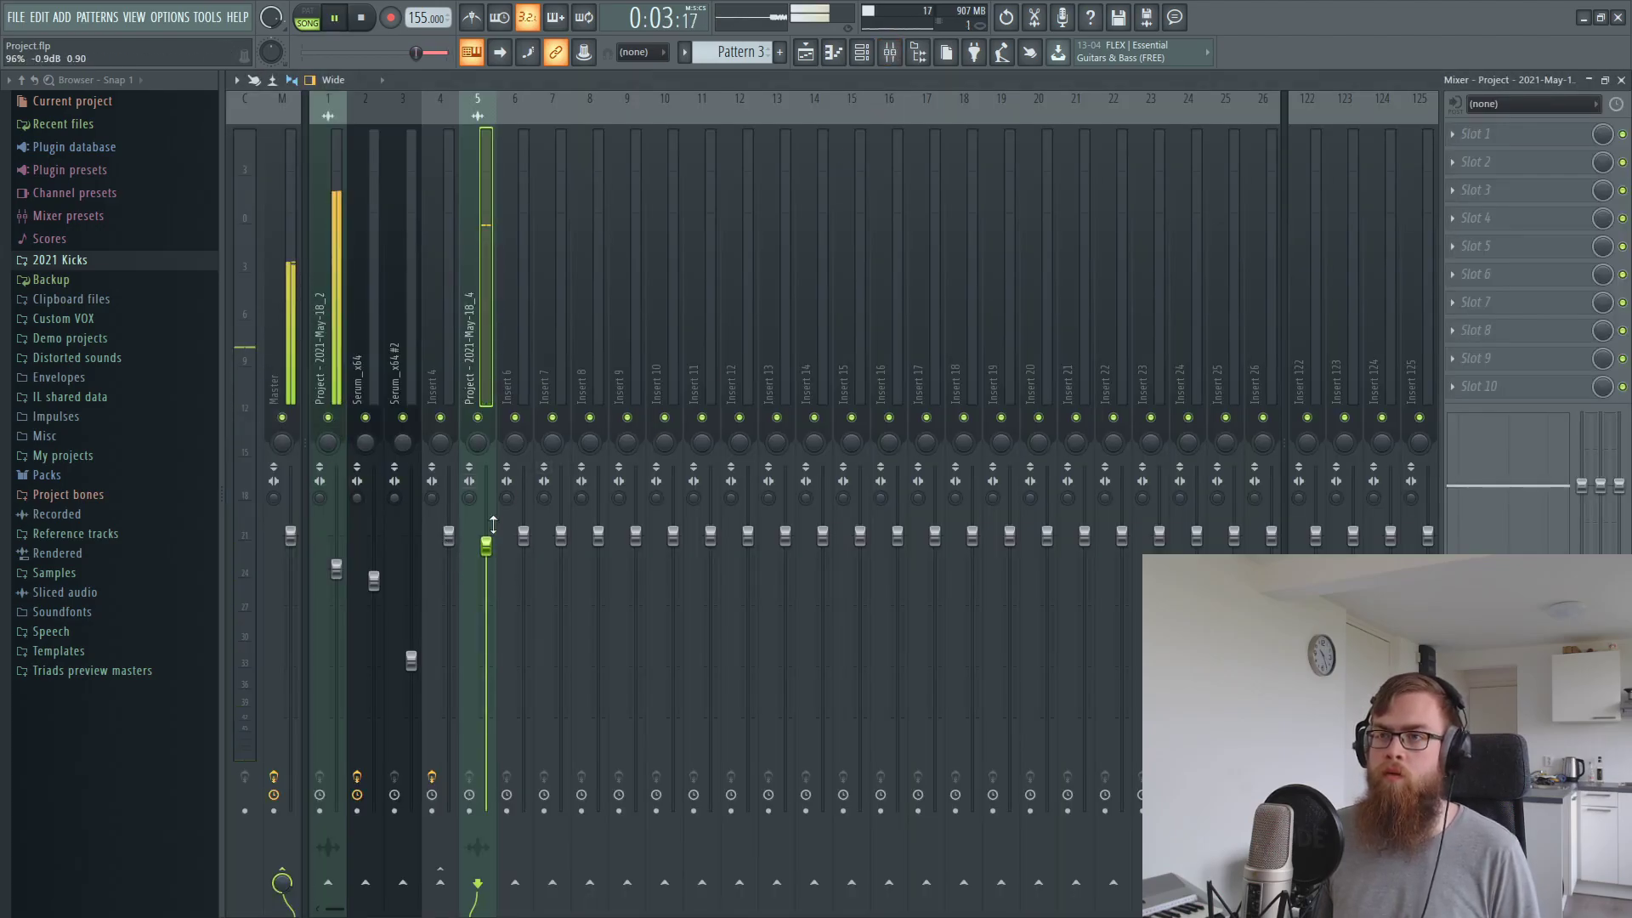
{"action": "left_click", "coordinate": [805, 52]}
{"action": "key", "text": "space"}
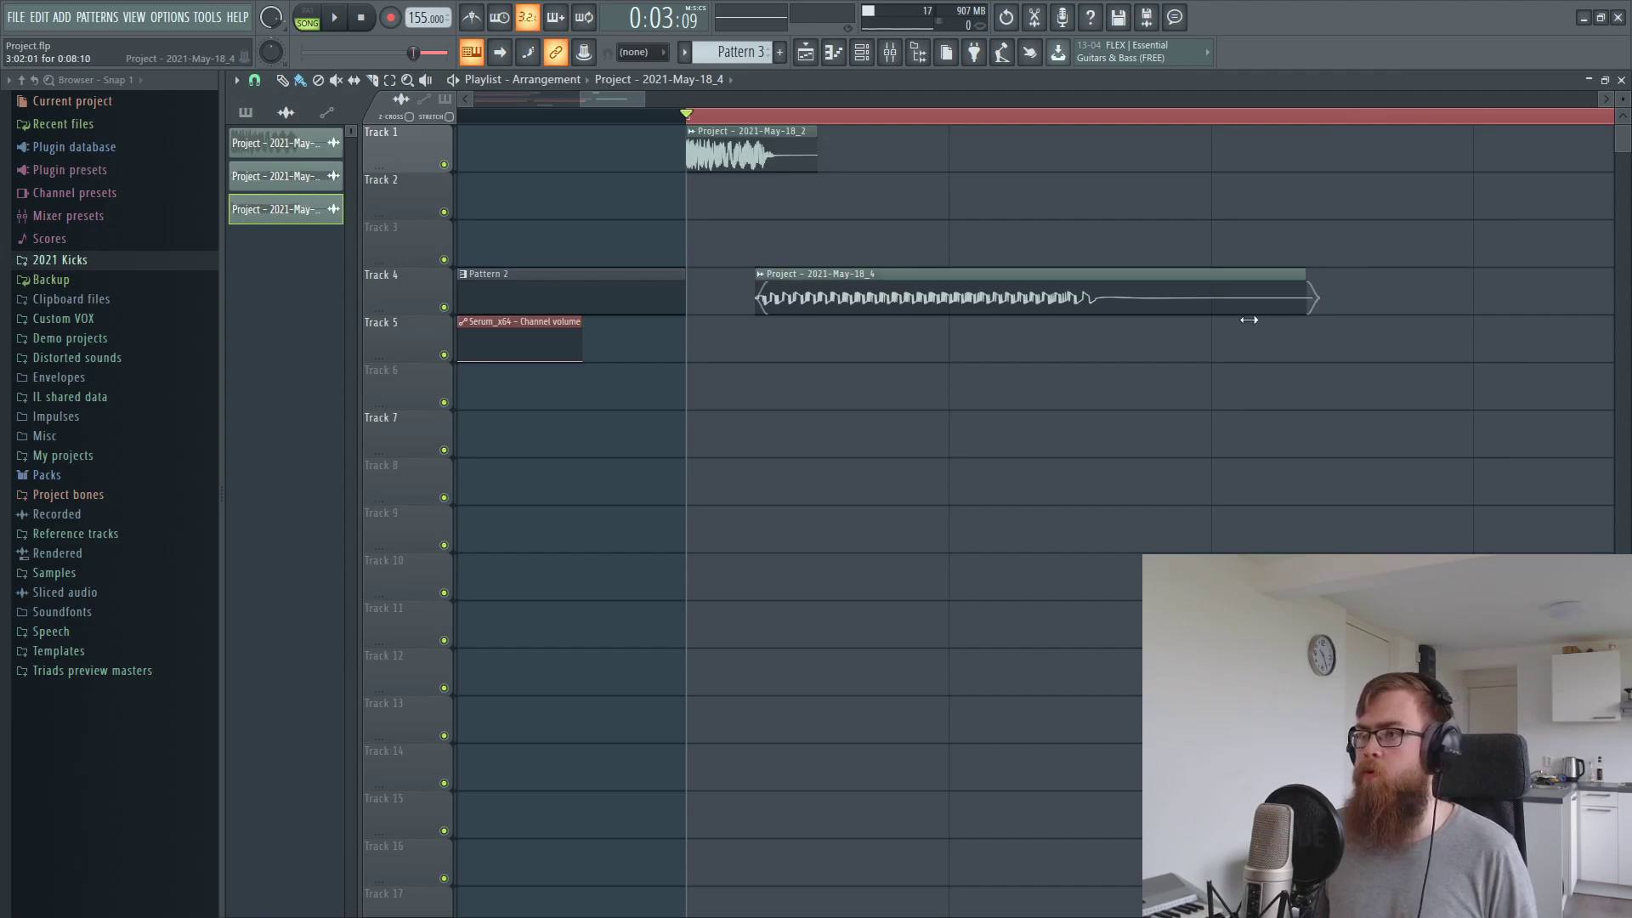
Shorten the tail clip to end one beat into bar 3, set the time selection to that beat, and play it
{"action": "left_click_drag", "start_coordinate": [1291, 311], "coordinate": [952, 361]}
{"action": "key", "text": "space"}
{"action": "key", "text": "space"}
{"action": "key", "text": "space"}
{"action": "key", "text": "space"}
{"action": "left_click", "coordinate": [927, 124], "text": "ctrl"}
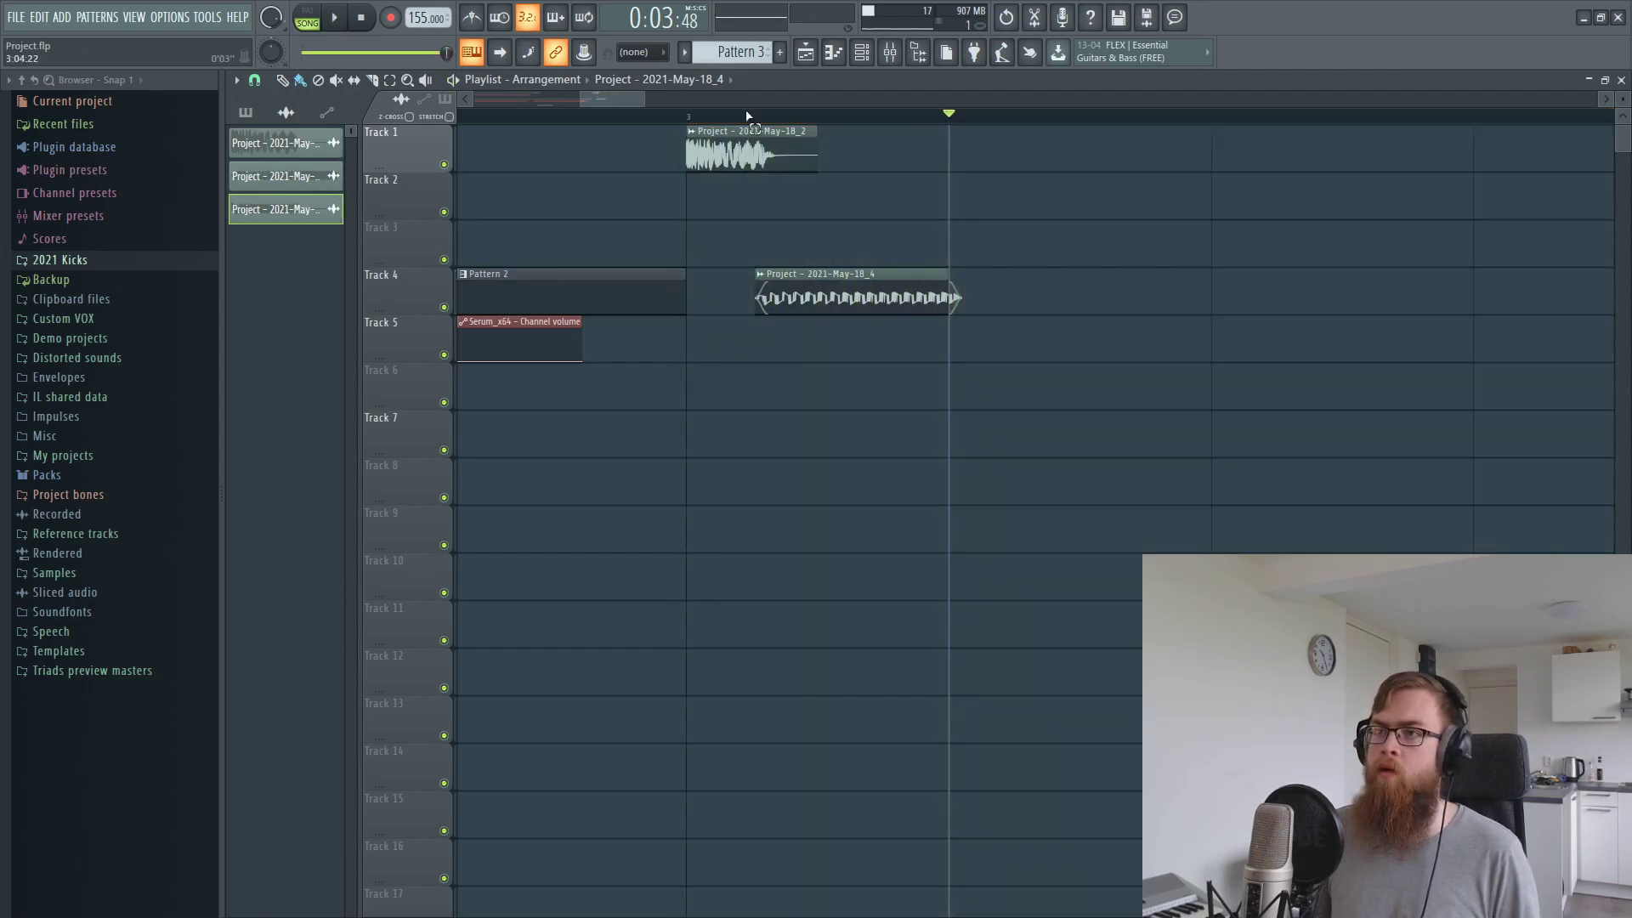
{"action": "left_click_drag", "start_coordinate": [783, 120], "coordinate": [693, 123]}
{"action": "right_click", "coordinate": [1328, 349]}
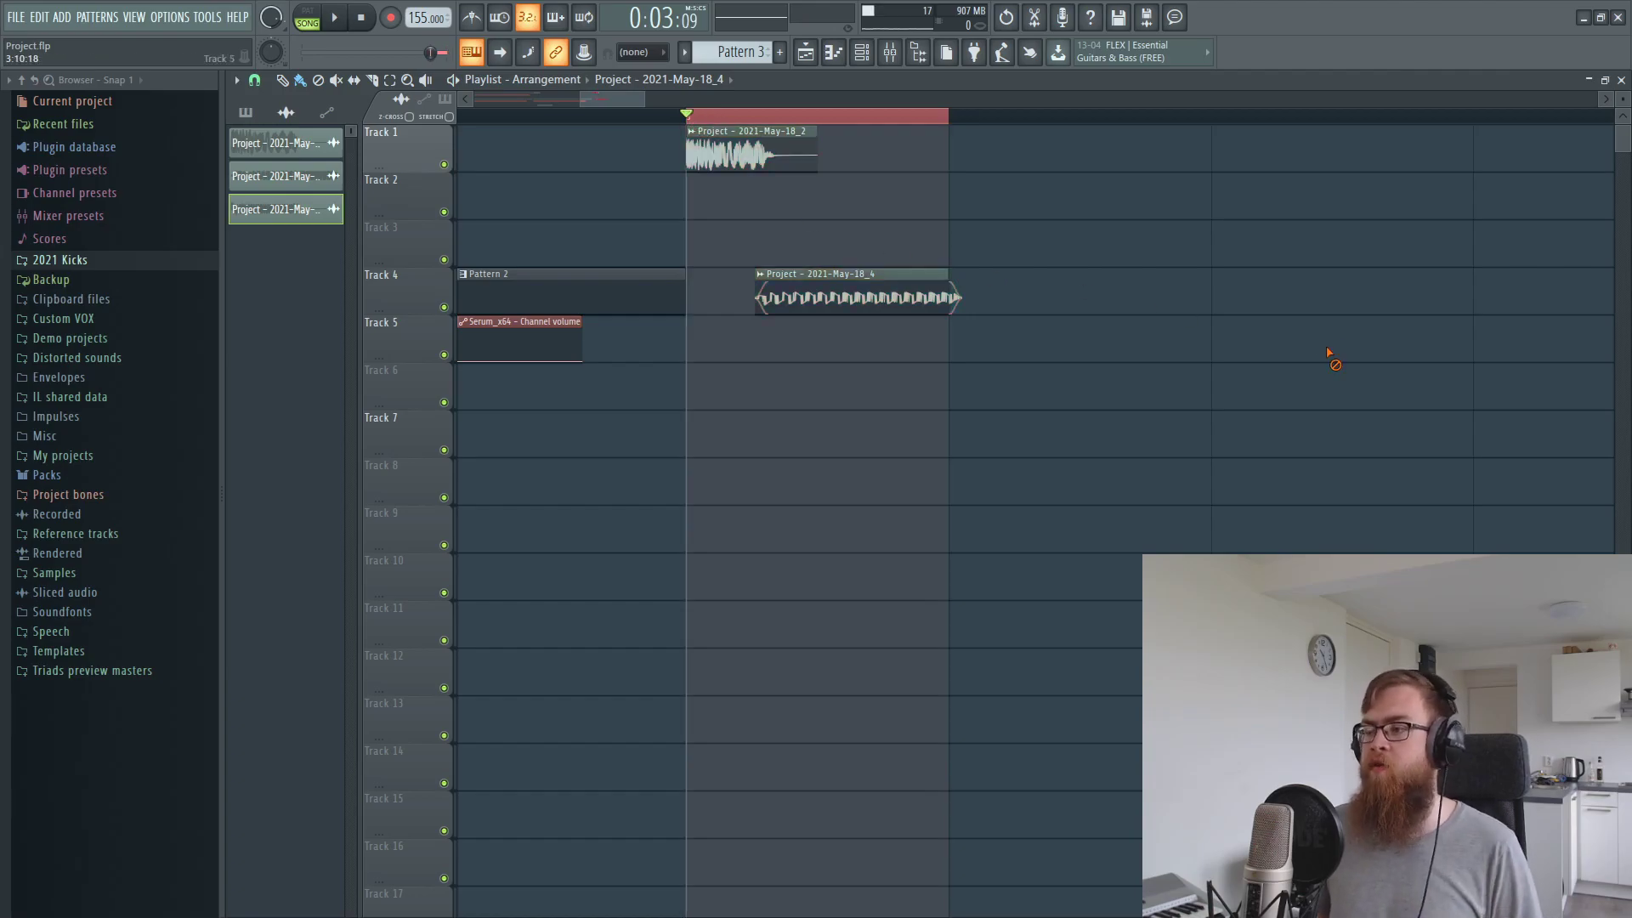
{"action": "key", "text": "space"}
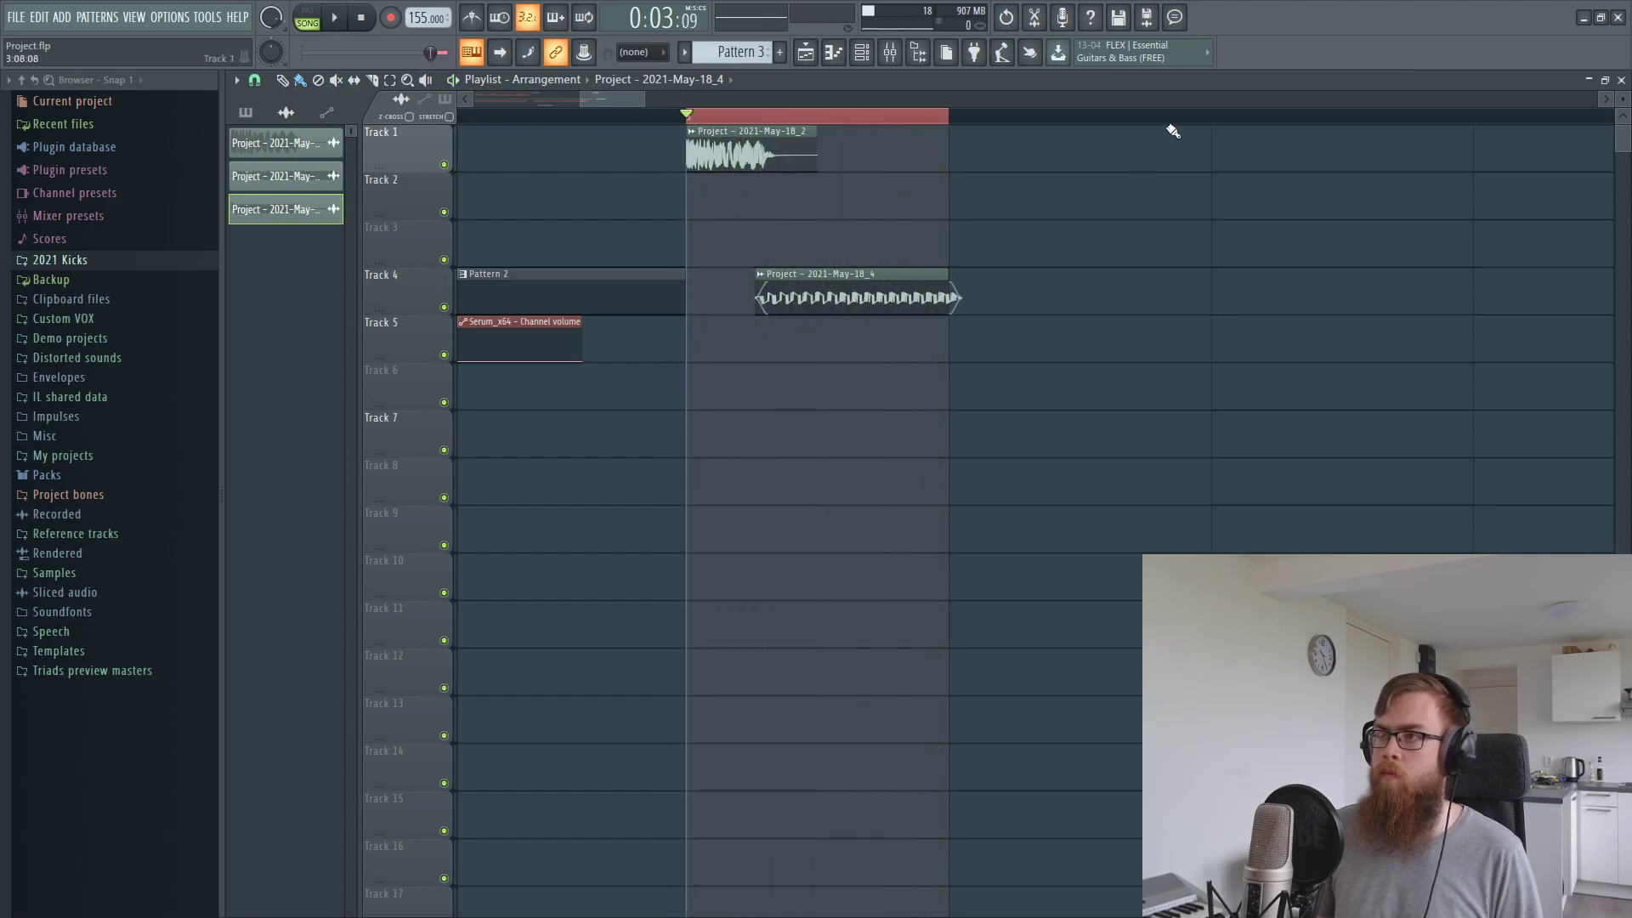
{"action": "key", "text": "space"}
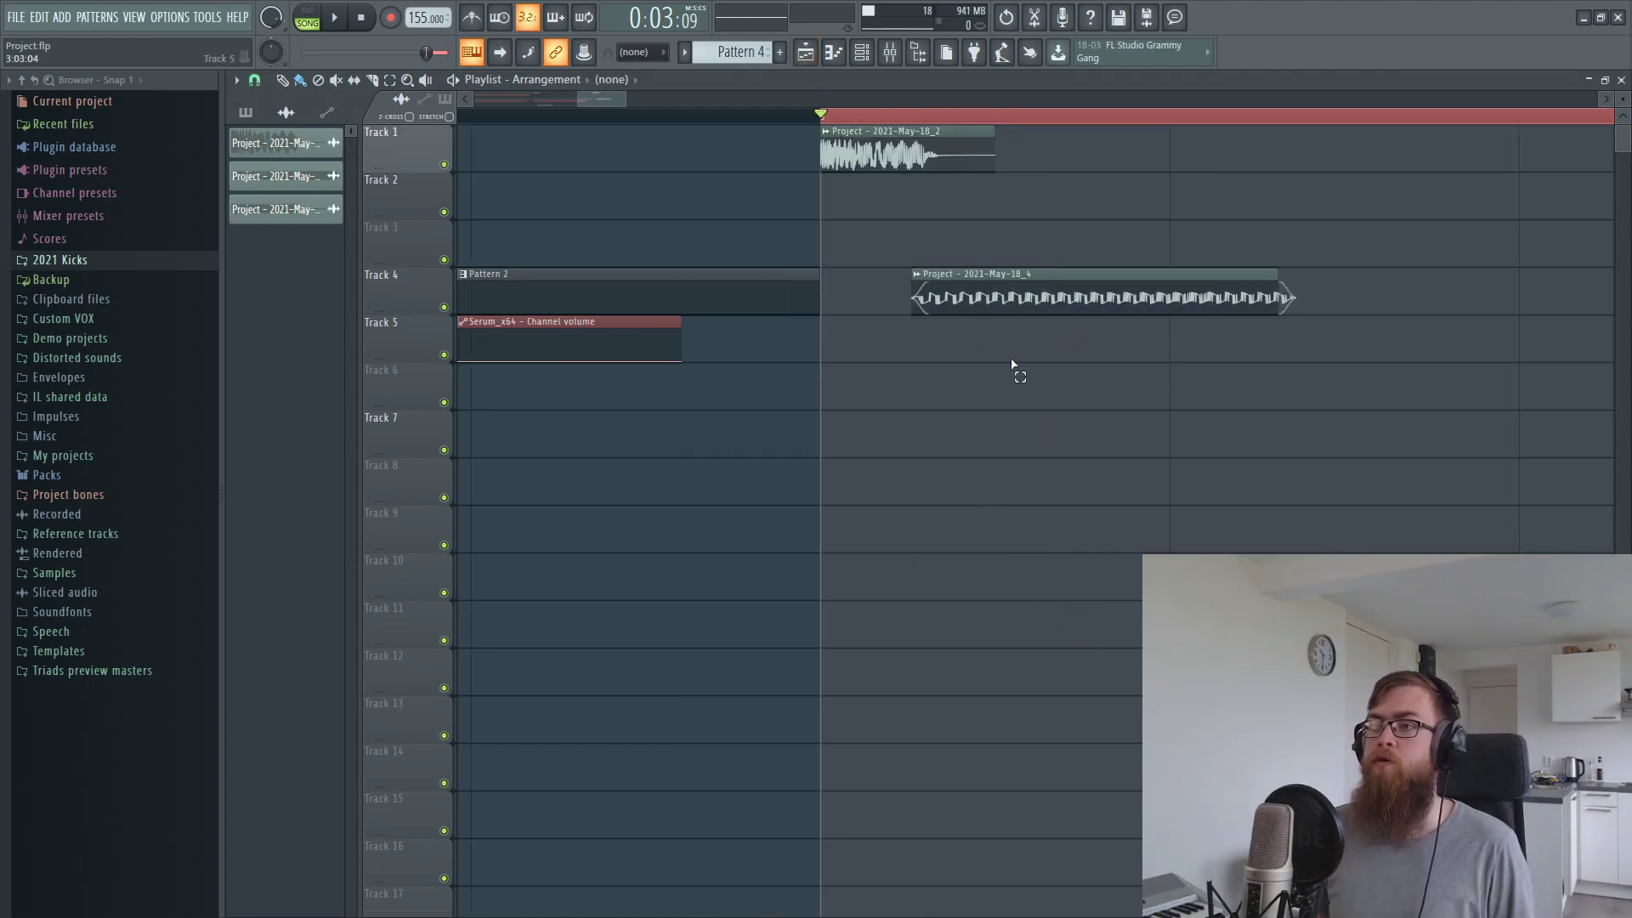
{"action": "left_click", "coordinate": [1111, 293]}
{"action": "left_click_drag", "start_coordinate": [1065, 352], "coordinate": [1172, 276], "text": "ctrl"}
{"action": "left_click", "coordinate": [1258, 188], "text": "ctrl"}
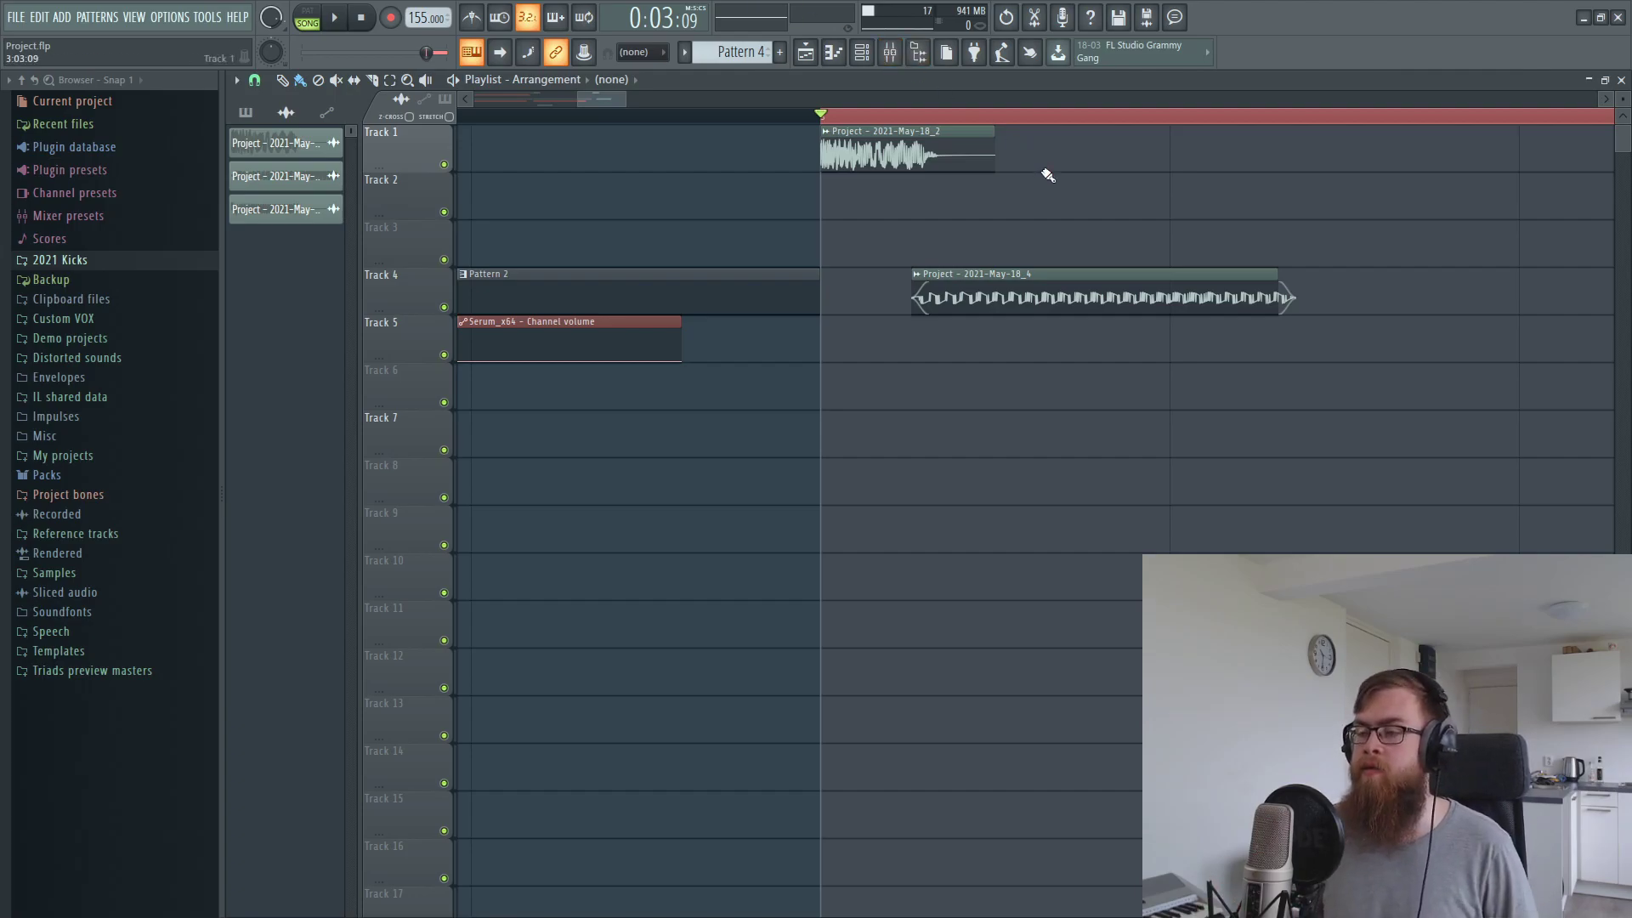
Add a new Serum_x64 channel and load the Analog_BD_Sin wavetable in OSC A
{"action": "left_click", "coordinate": [879, 53]}
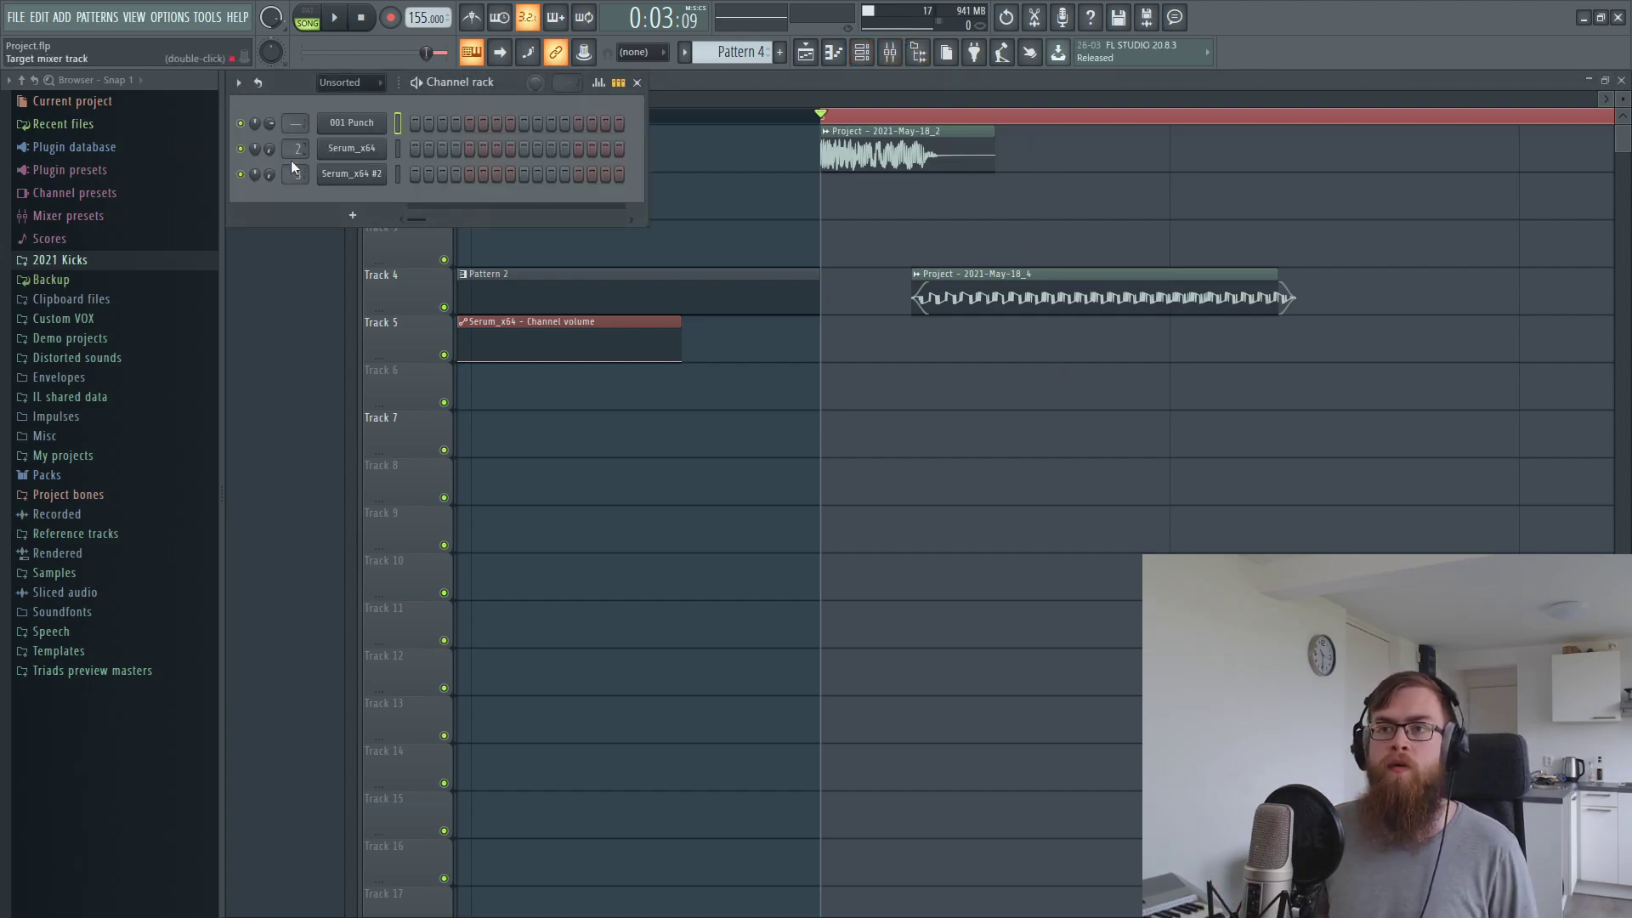
{"action": "left_click", "coordinate": [62, 17]}
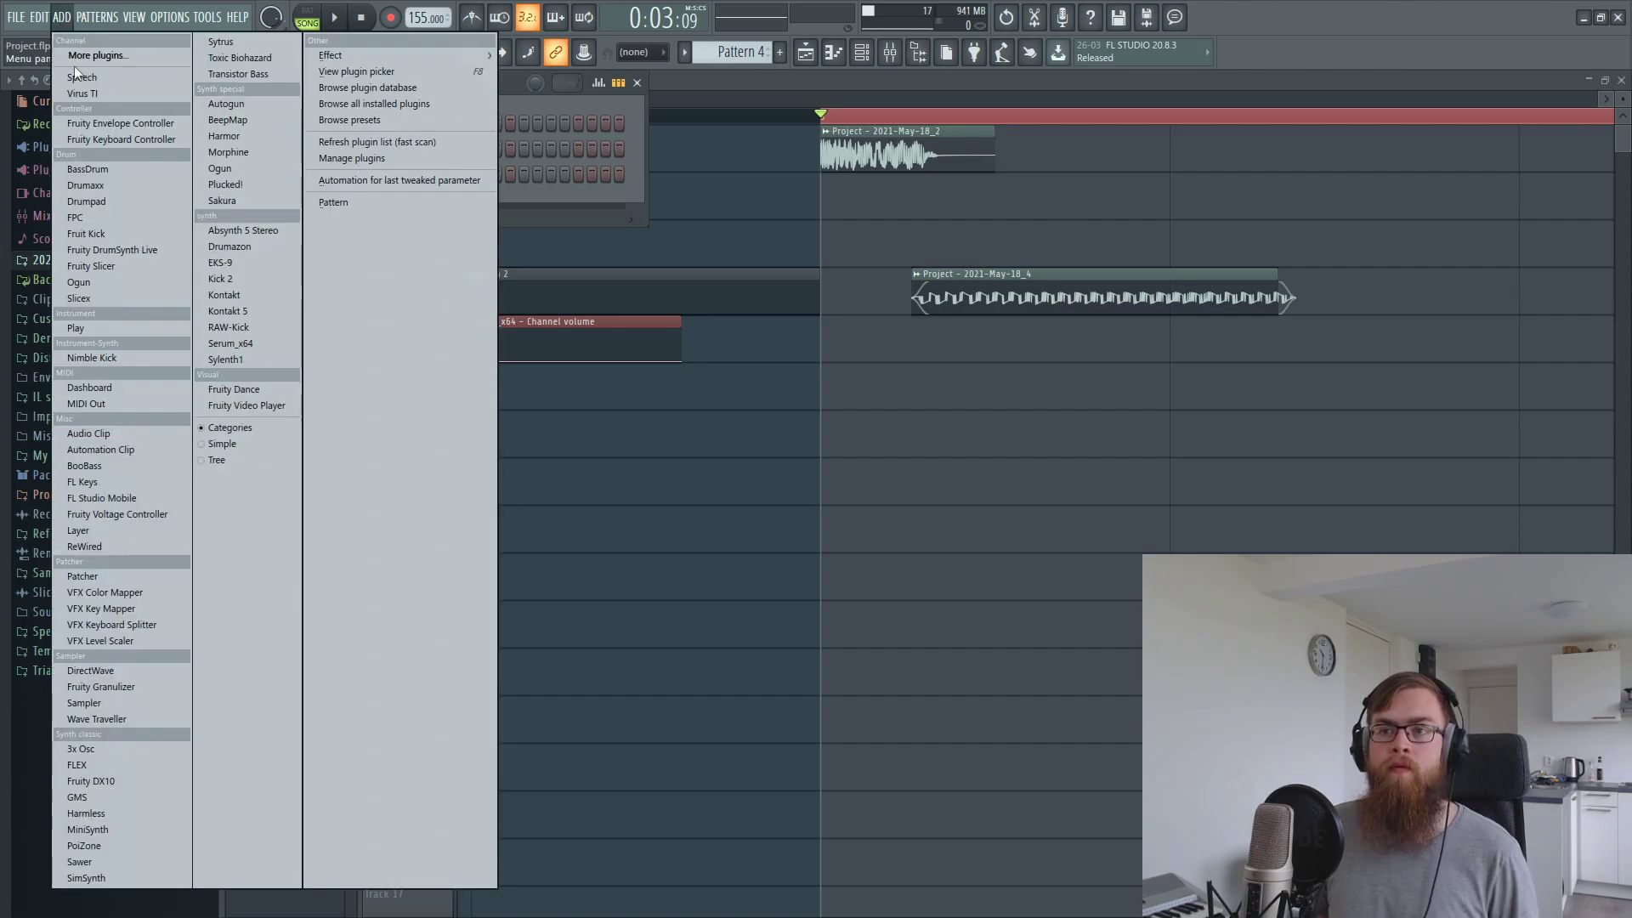
{"action": "left_click", "coordinate": [247, 341]}
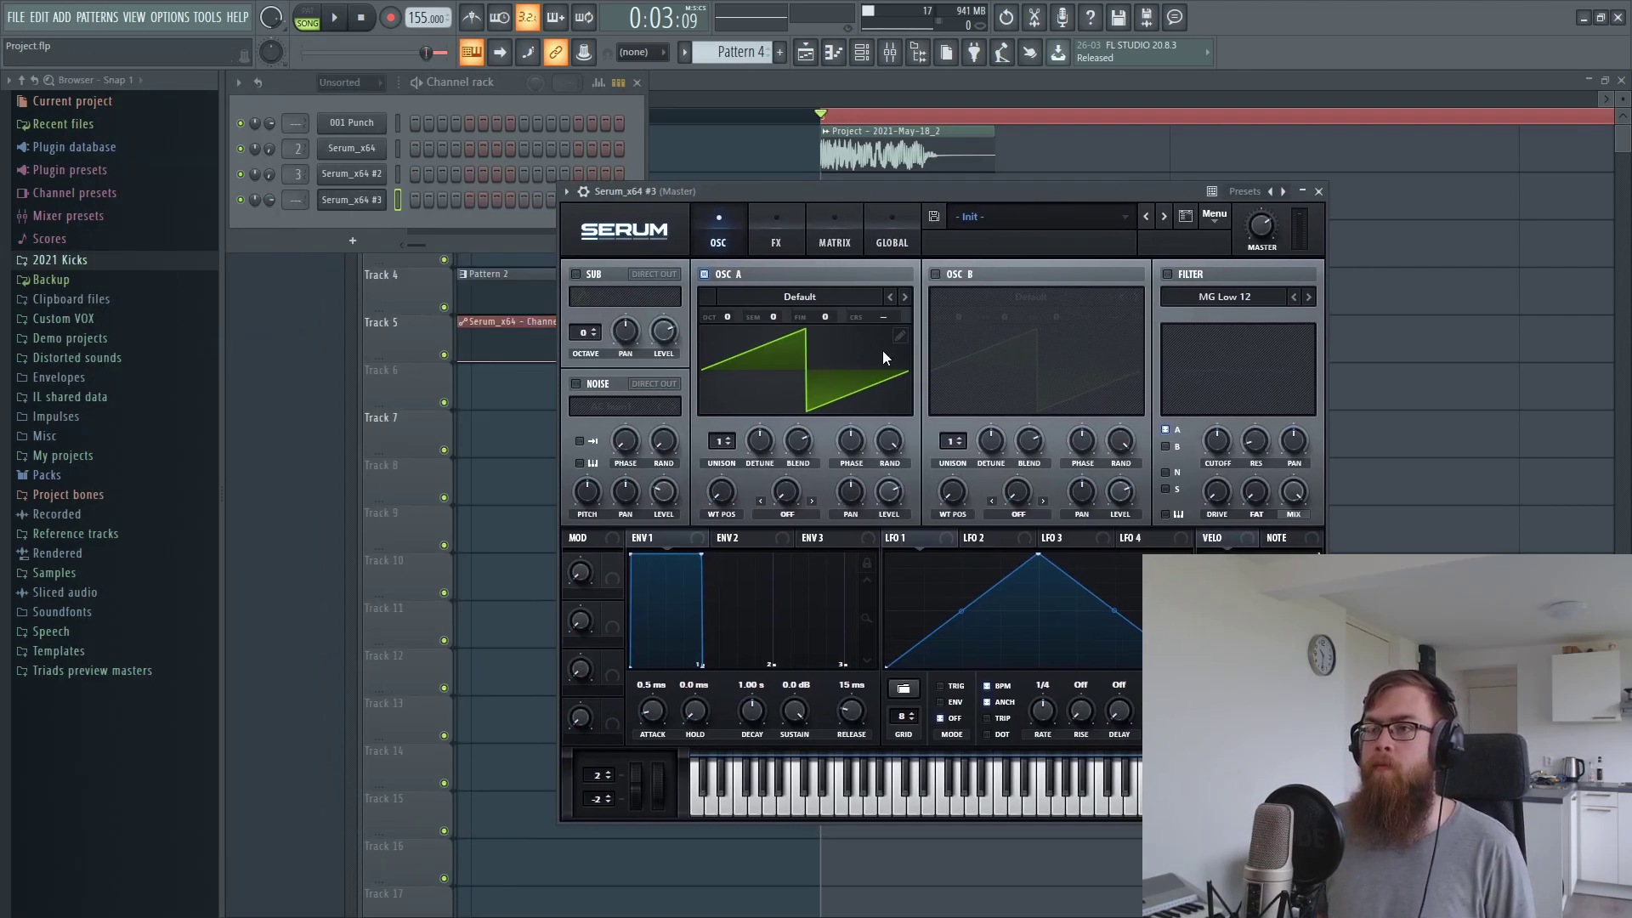
{"action": "left_click", "coordinate": [905, 297]}
{"action": "left_click", "coordinate": [906, 297]}
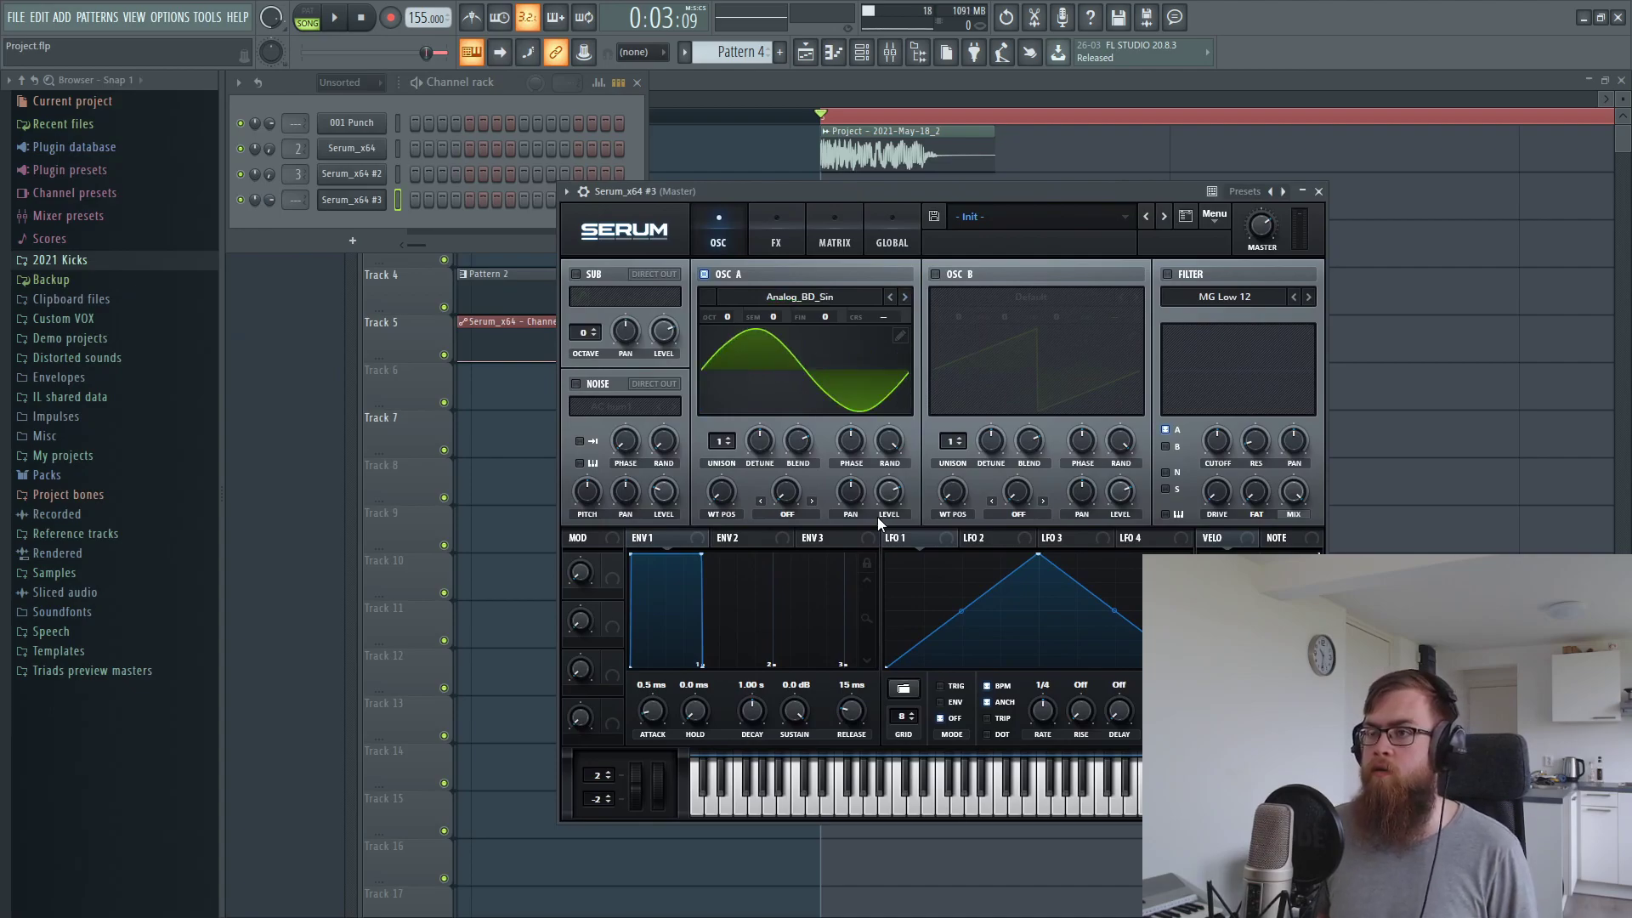
Enable OSC B in the new Serum and load the DudaChoir wavetable from the Vowel category
{"action": "left_click", "coordinate": [936, 274]}
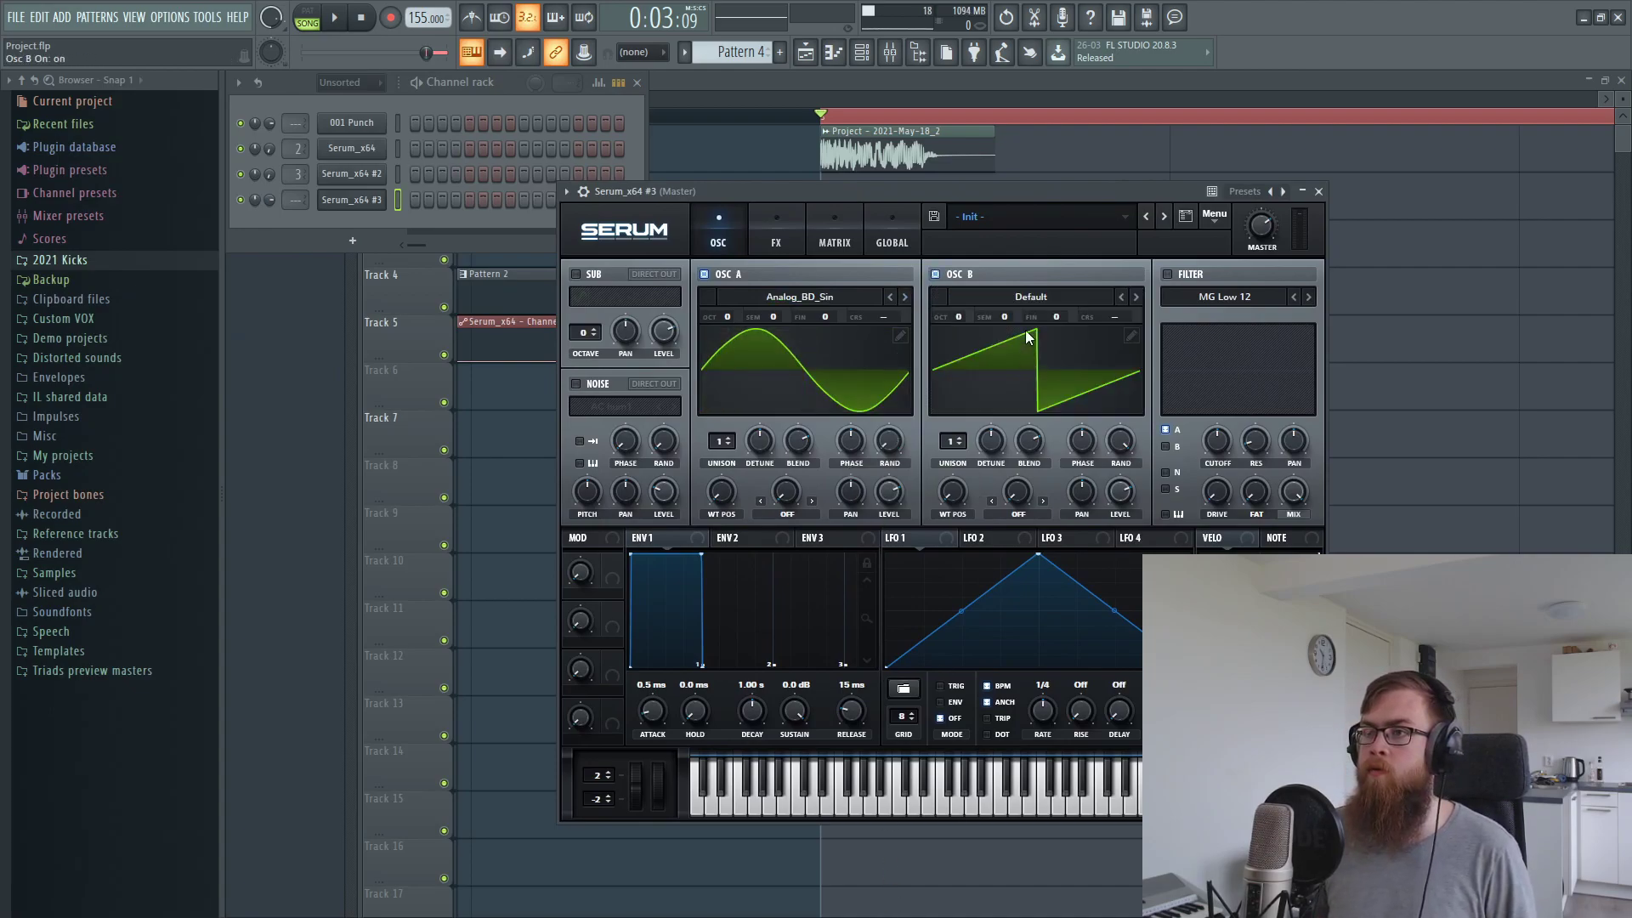
{"action": "left_click", "coordinate": [1032, 300]}
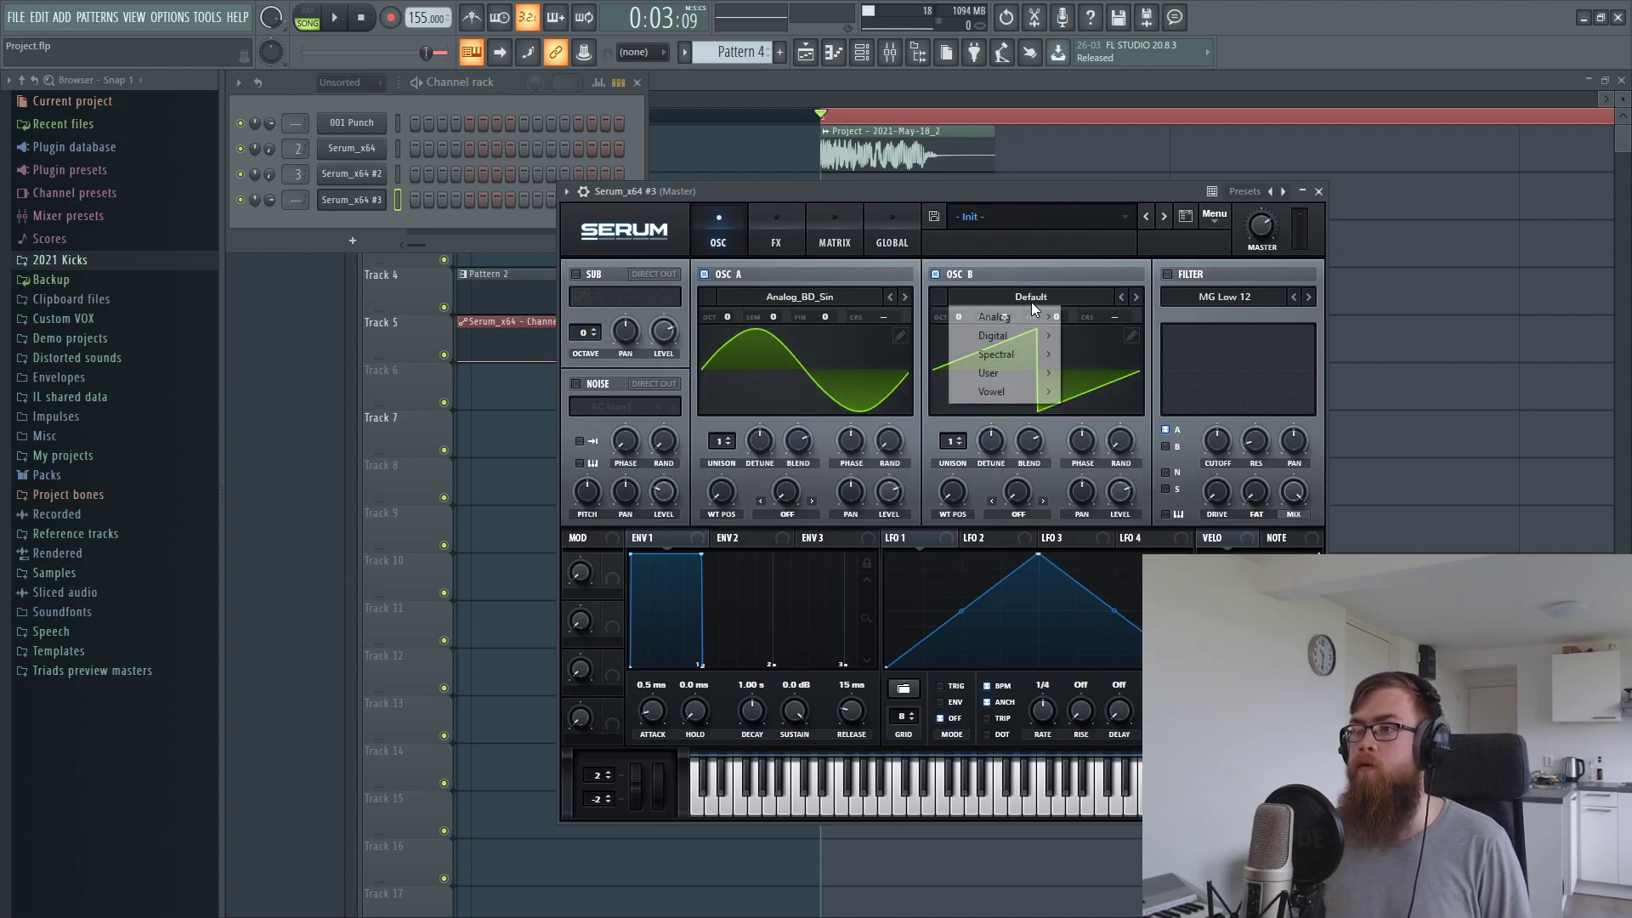
{"action": "left_click", "coordinate": [996, 395]}
{"action": "left_click", "coordinate": [998, 298]}
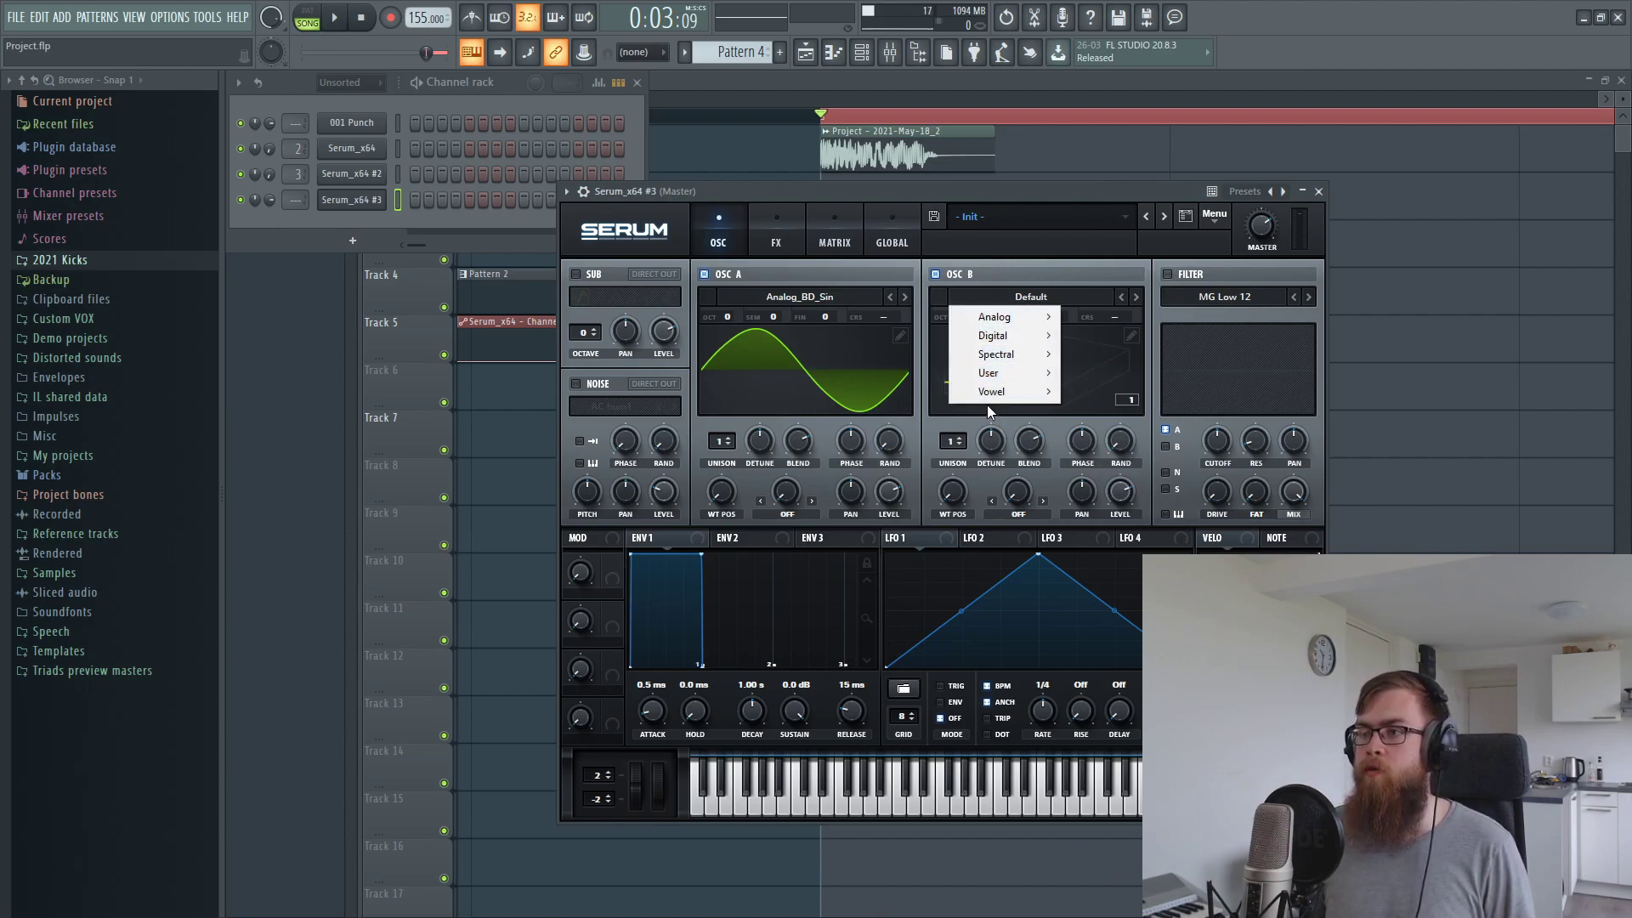
{"action": "left_click", "coordinate": [987, 405]}
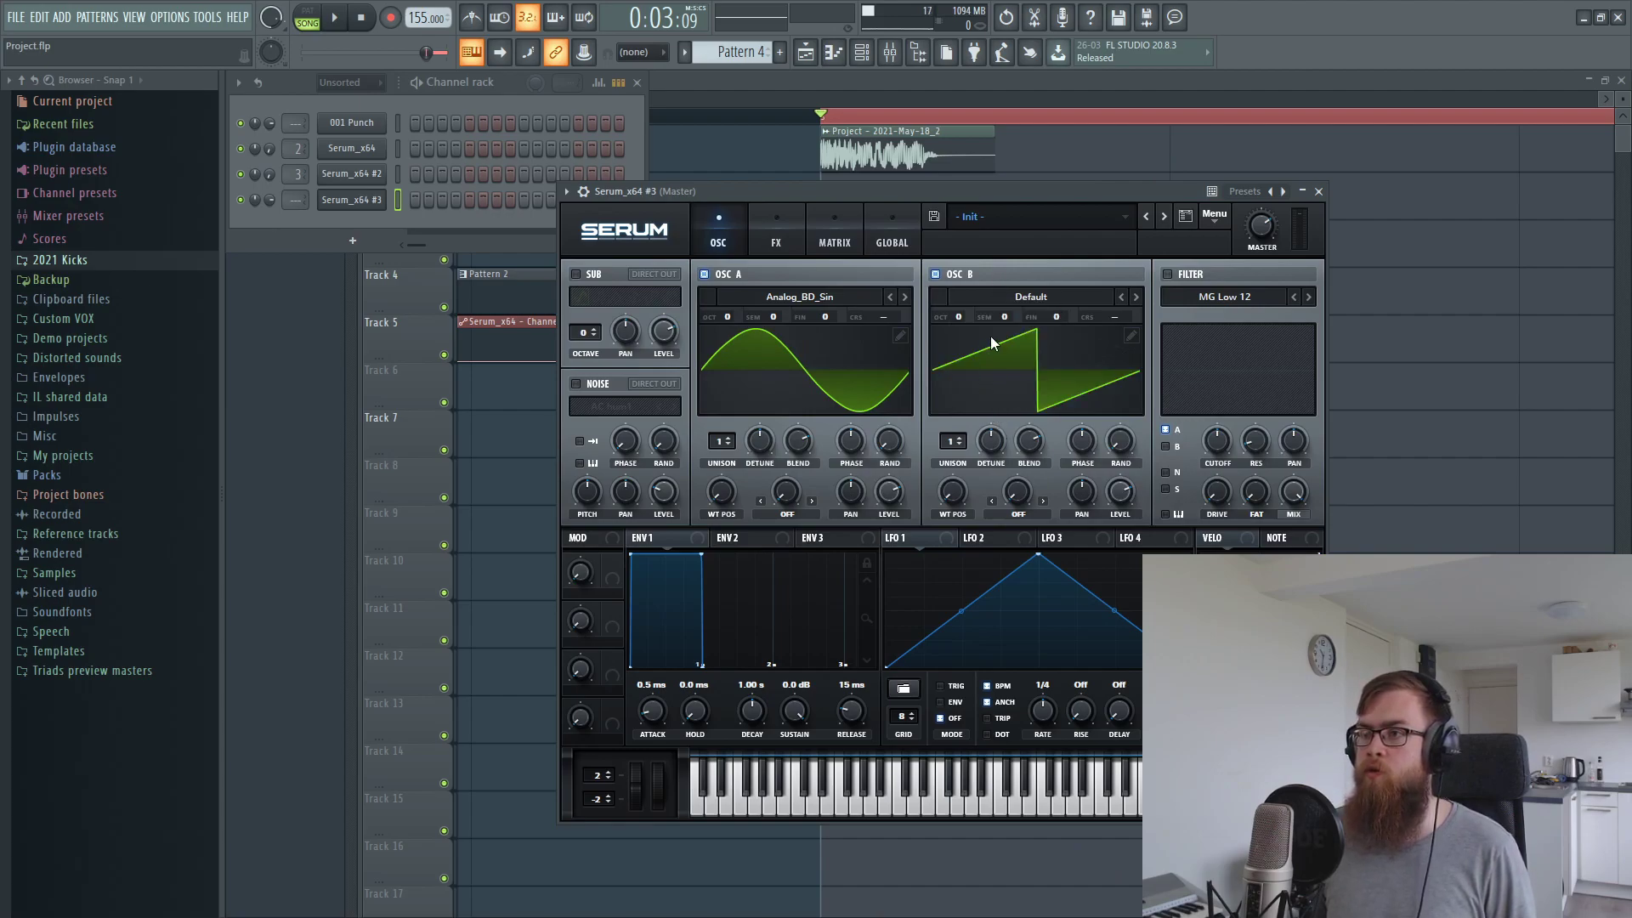
{"action": "left_click", "coordinate": [1069, 297]}
{"action": "mouse_move", "coordinate": [1029, 393]}
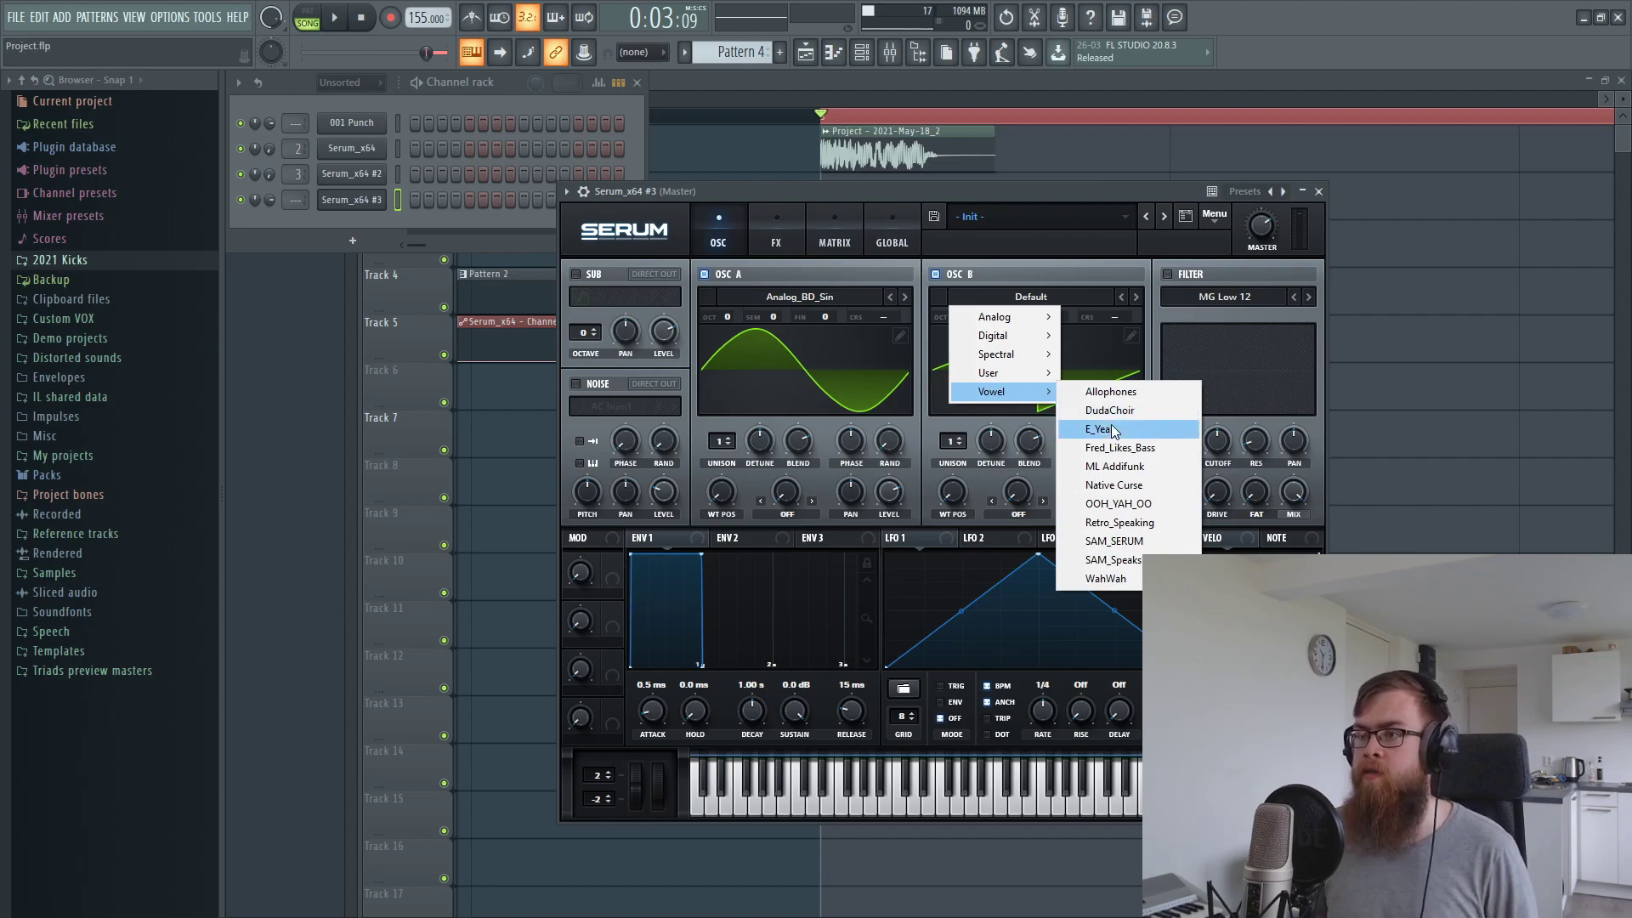
{"action": "left_click", "coordinate": [1104, 412]}
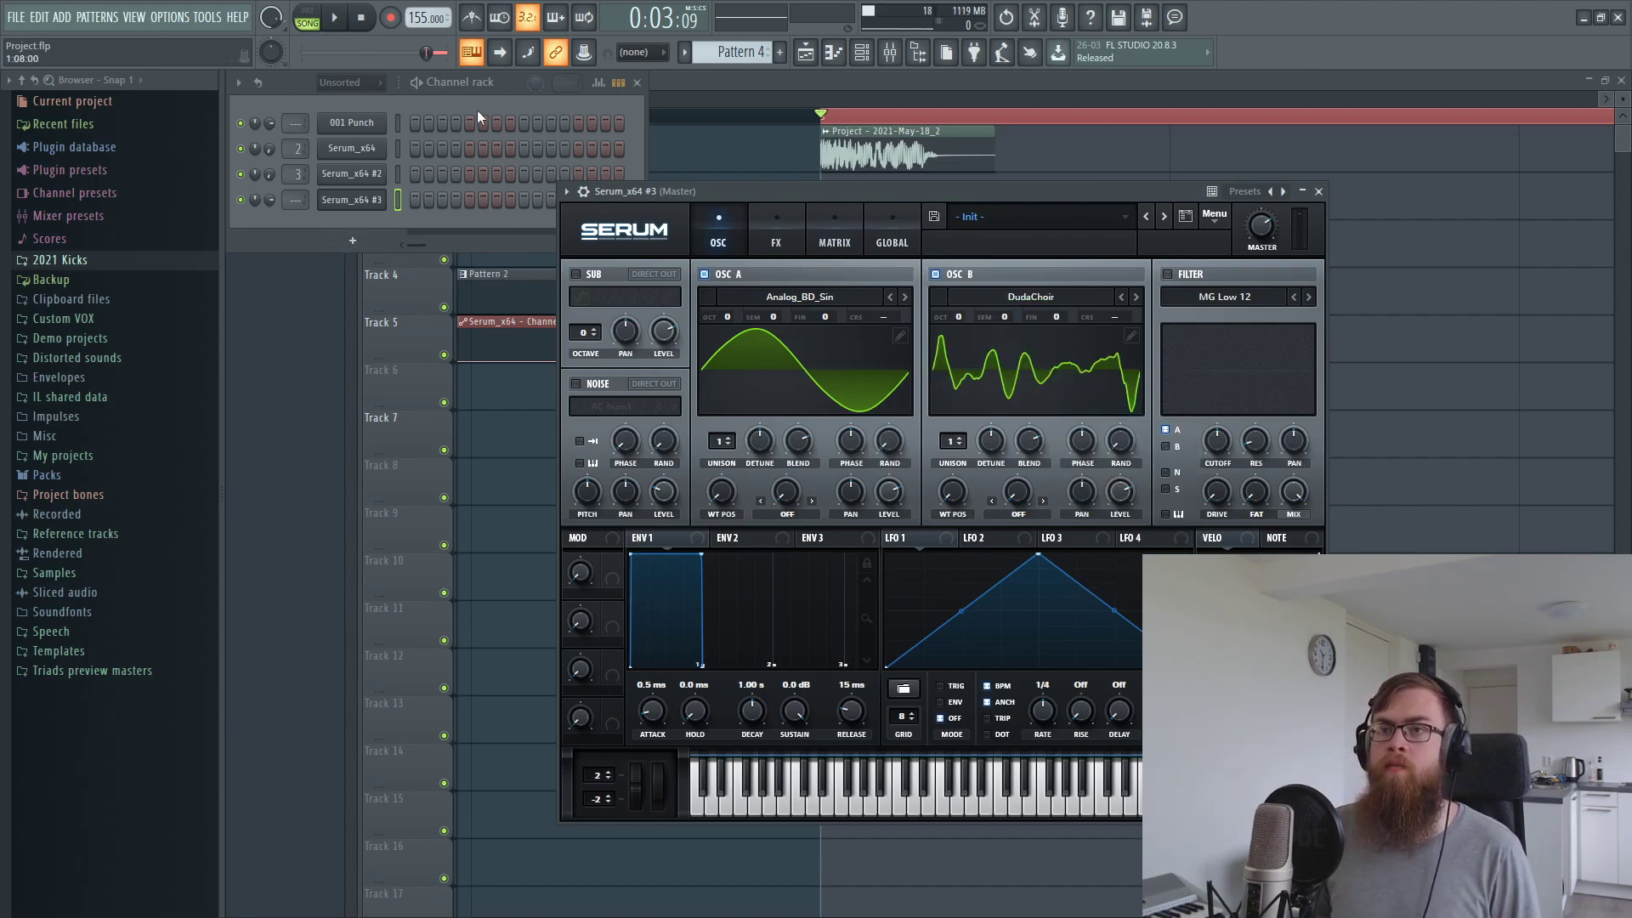
Add a two-beat A4 note at the start of Pattern 4 for the new Serum channel
{"action": "right_click", "coordinate": [367, 197]}
{"action": "left_click", "coordinate": [399, 200]}
{"action": "left_click_drag", "start_coordinate": [330, 470], "coordinate": [213, 417]}
{"action": "left_click", "coordinate": [888, 53]}
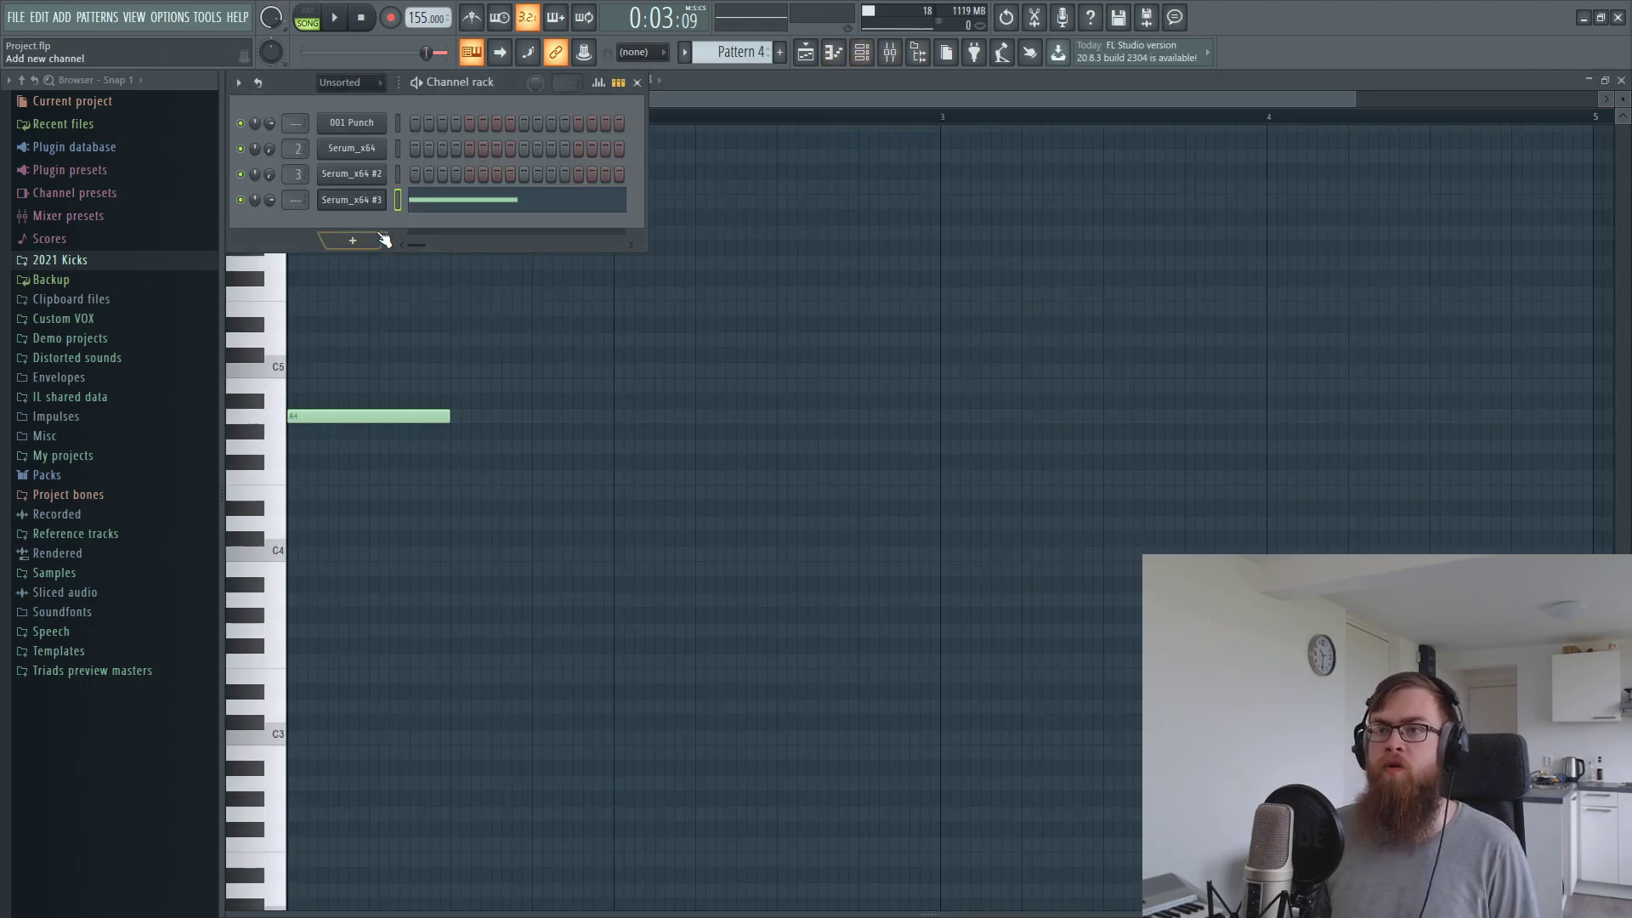
Set both Serum oscillators to octave -2 and enable the MG Low 12 filter on OSC A and B
{"action": "left_click", "coordinate": [373, 203]}
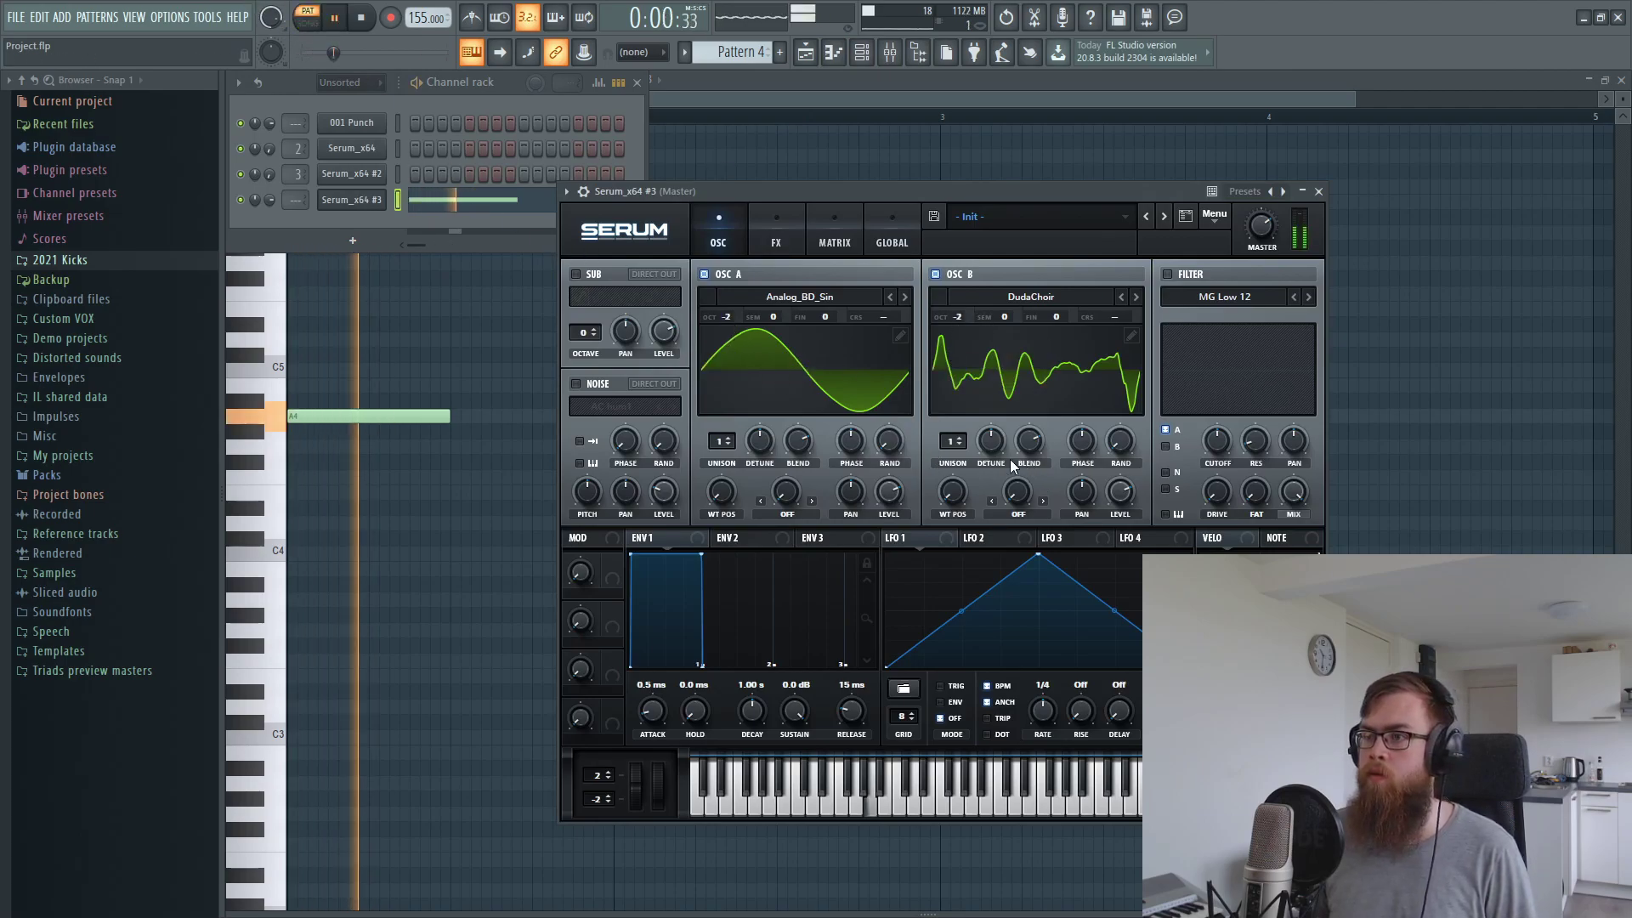
{"action": "key", "text": "space"}
{"action": "left_click", "coordinate": [1167, 274]}
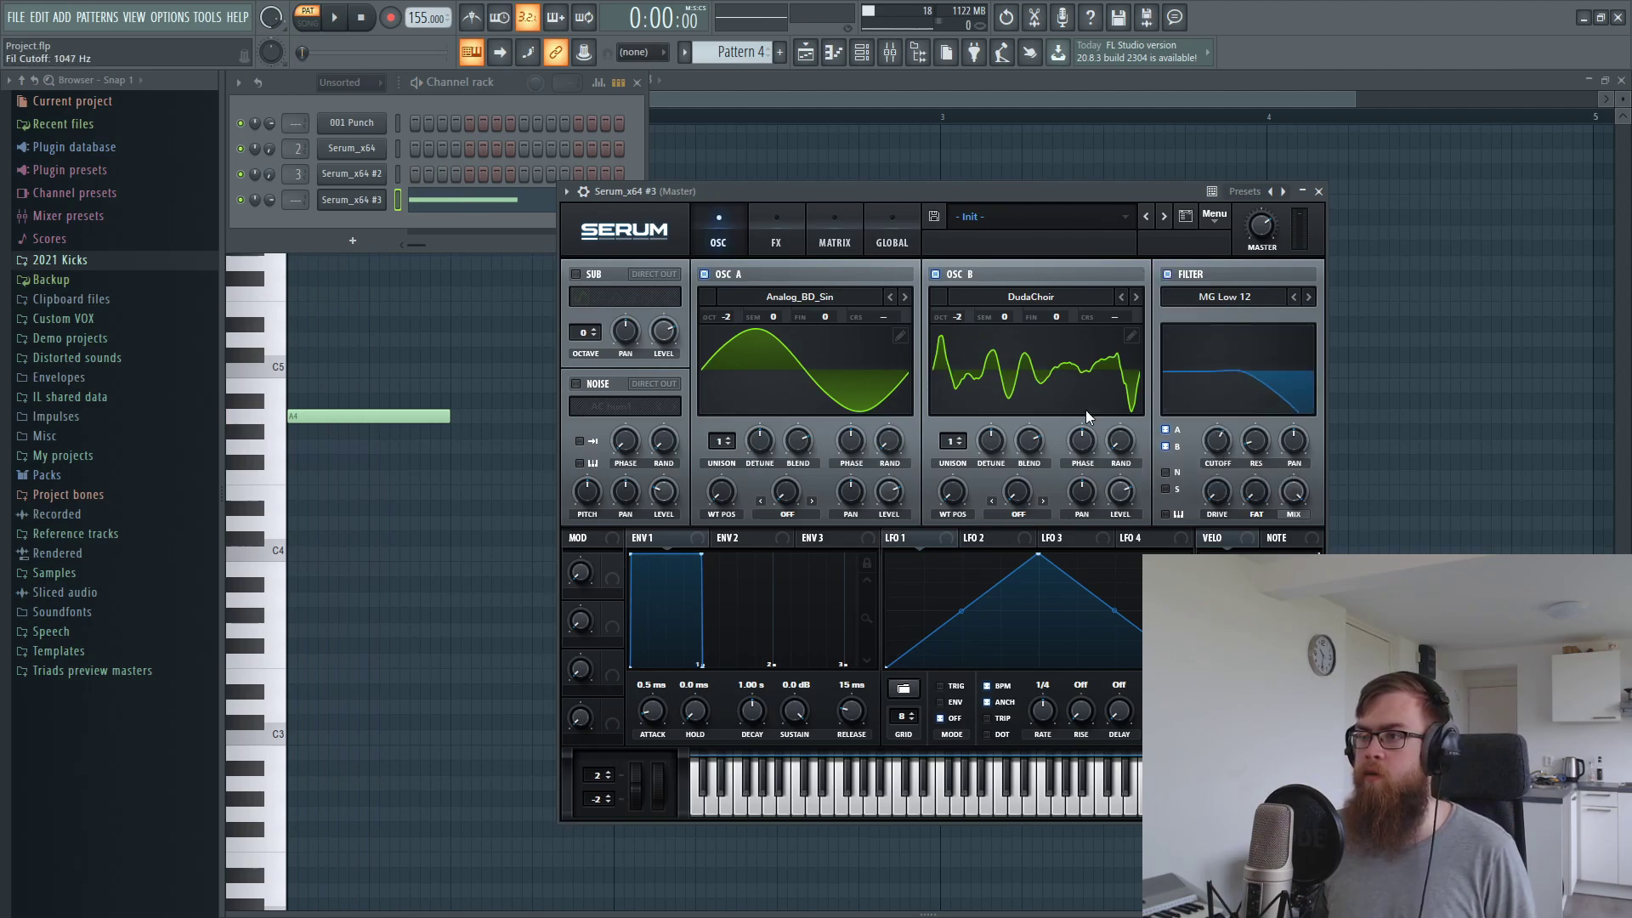
Enable Tube distortion in Serum's effects and raise its drive to about 81% during playback
{"action": "left_click", "coordinate": [783, 228]}
{"action": "left_click", "coordinate": [582, 302]}
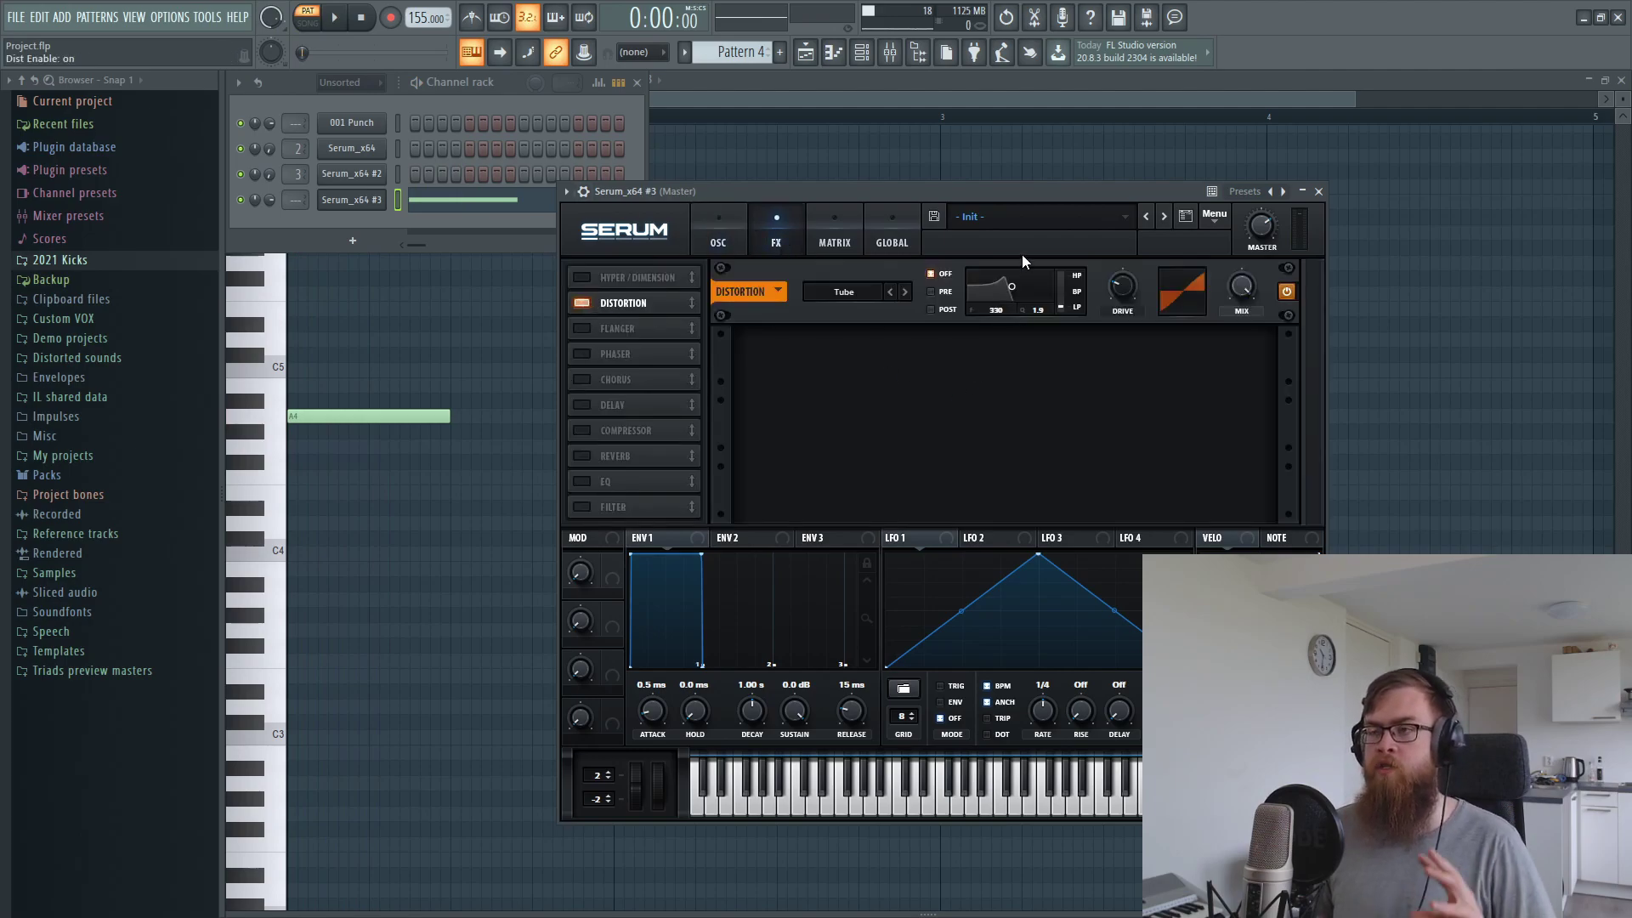
{"action": "left_click_drag", "start_coordinate": [1099, 199], "coordinate": [1109, 191]}
{"action": "key", "text": "space"}
{"action": "left_click_drag", "start_coordinate": [1126, 276], "coordinate": [1141, 260]}
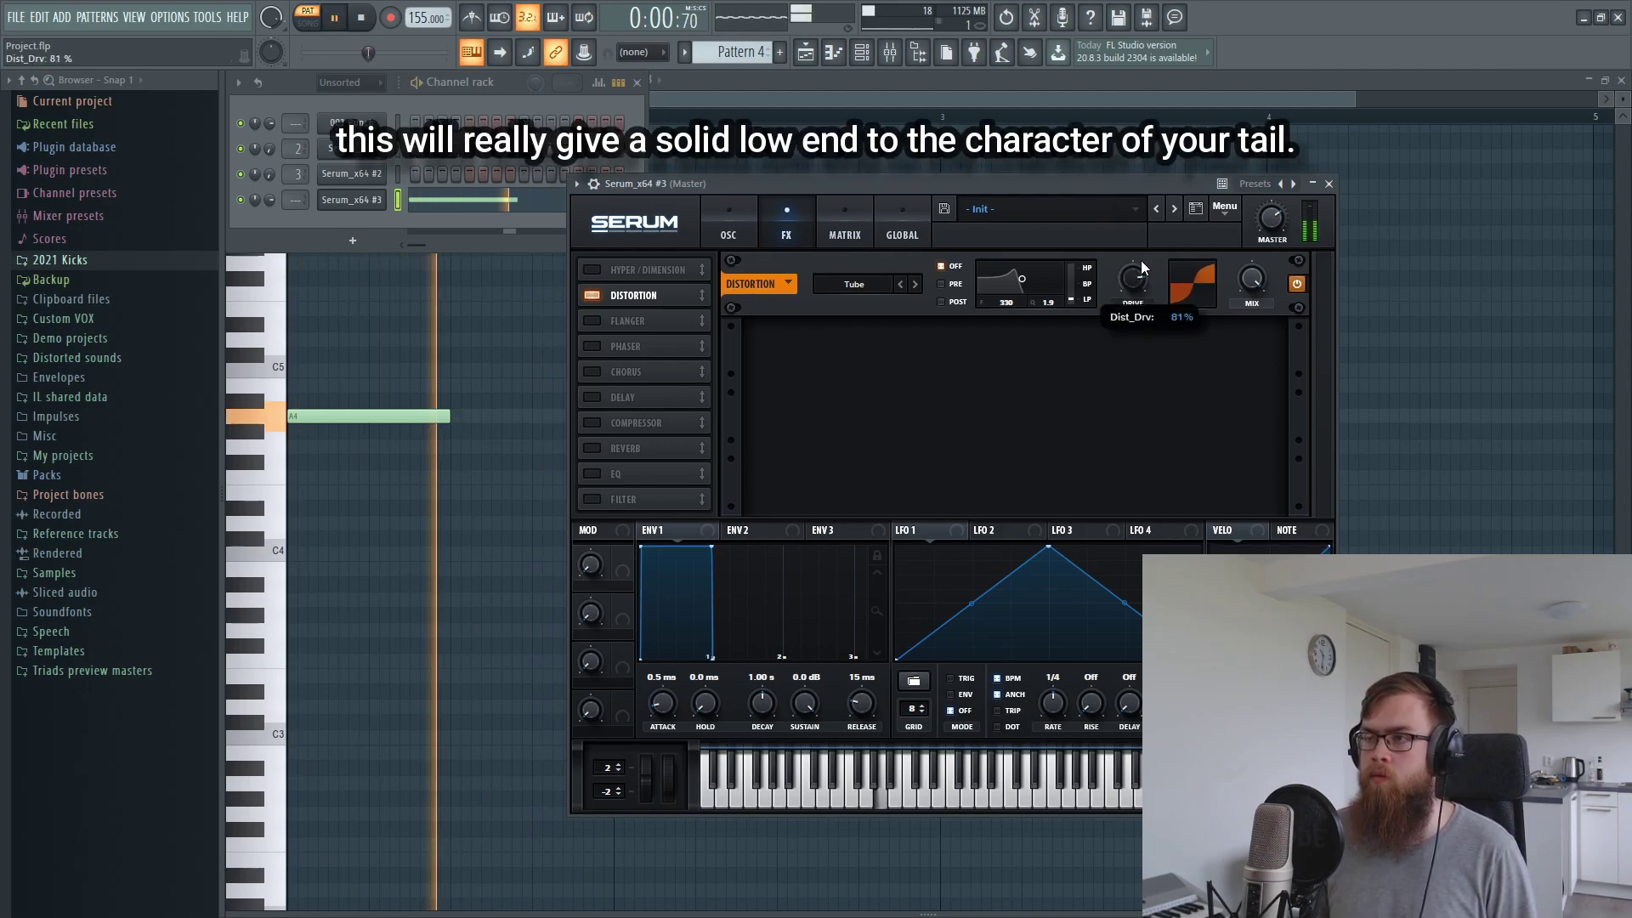
Lower the phase of OSC B and reduce the filter cutoff in Serum
{"action": "left_click", "coordinate": [729, 226]}
{"action": "left_click_drag", "start_coordinate": [826, 188], "coordinate": [715, 201]}
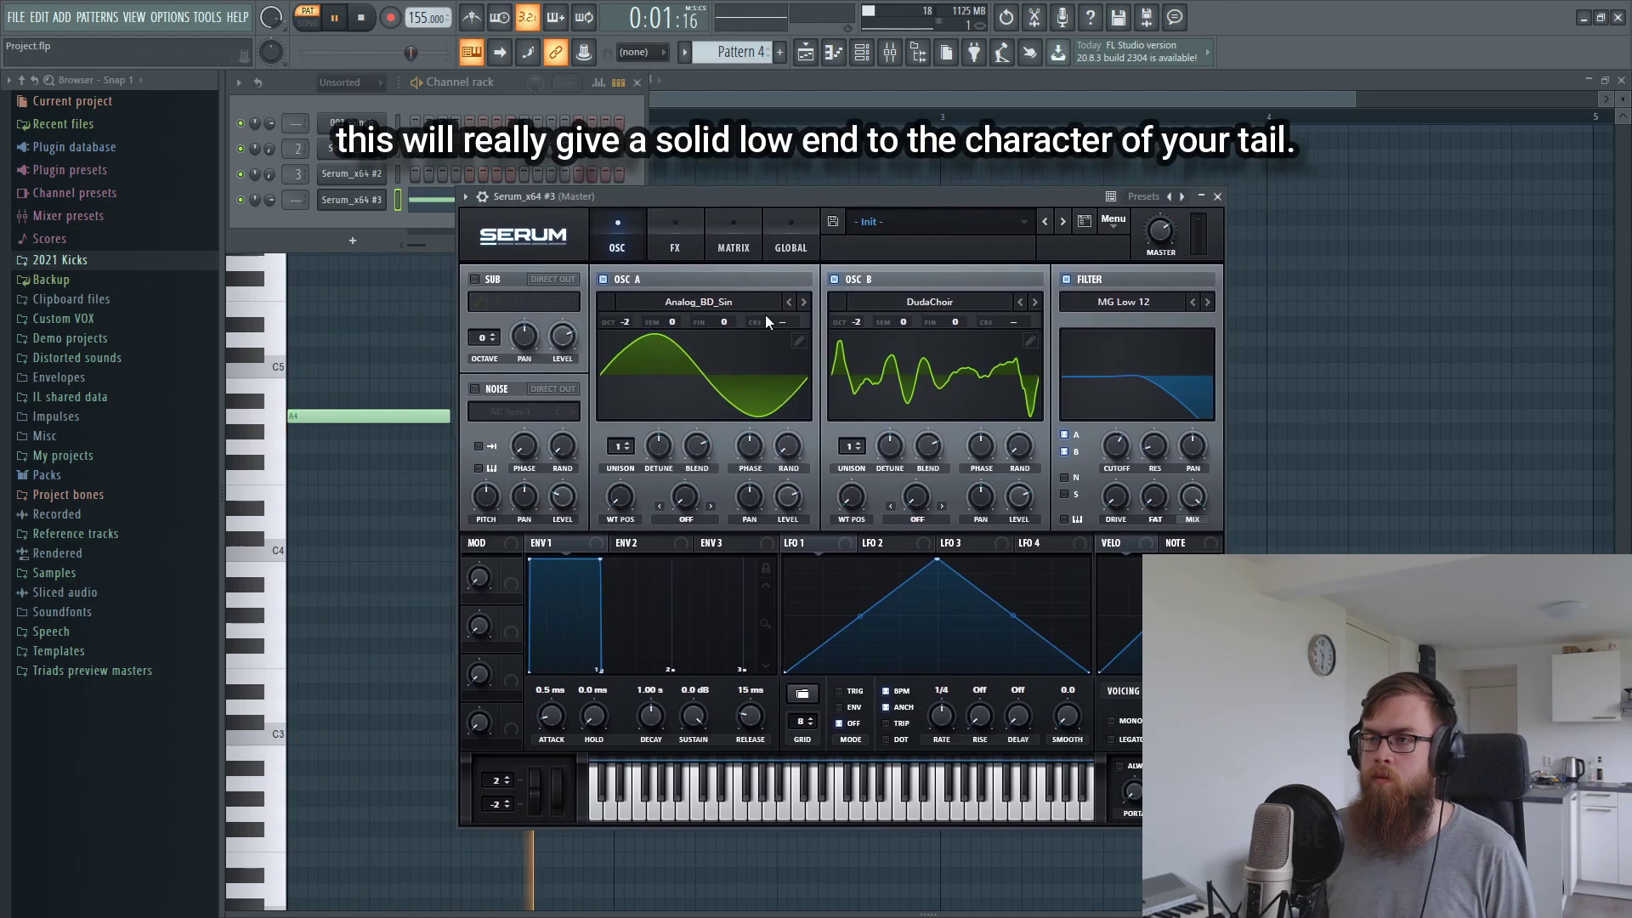
{"action": "left_click_drag", "start_coordinate": [979, 448], "coordinate": [982, 475]}
{"action": "left_click_drag", "start_coordinate": [1128, 459], "coordinate": [1120, 480]}
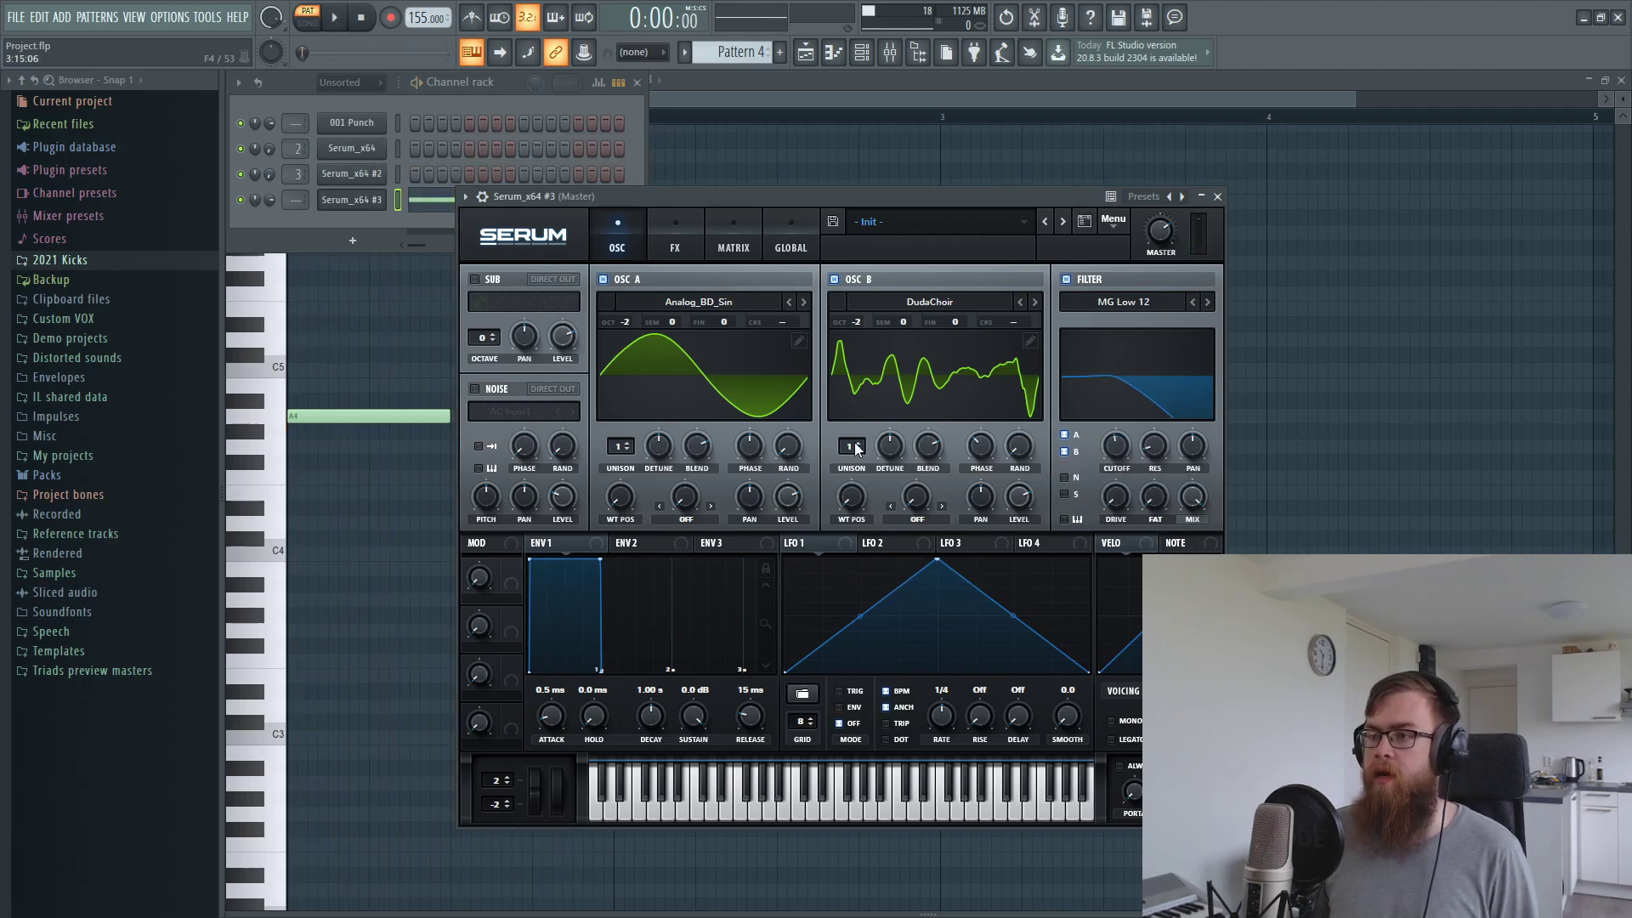
Modulate OSC B's WT Pos with LFO 1 in ENV mode, and reshape the LFO to an earlier, lower peak with a raised end point
{"action": "left_click_drag", "start_coordinate": [844, 543], "coordinate": [839, 501]}
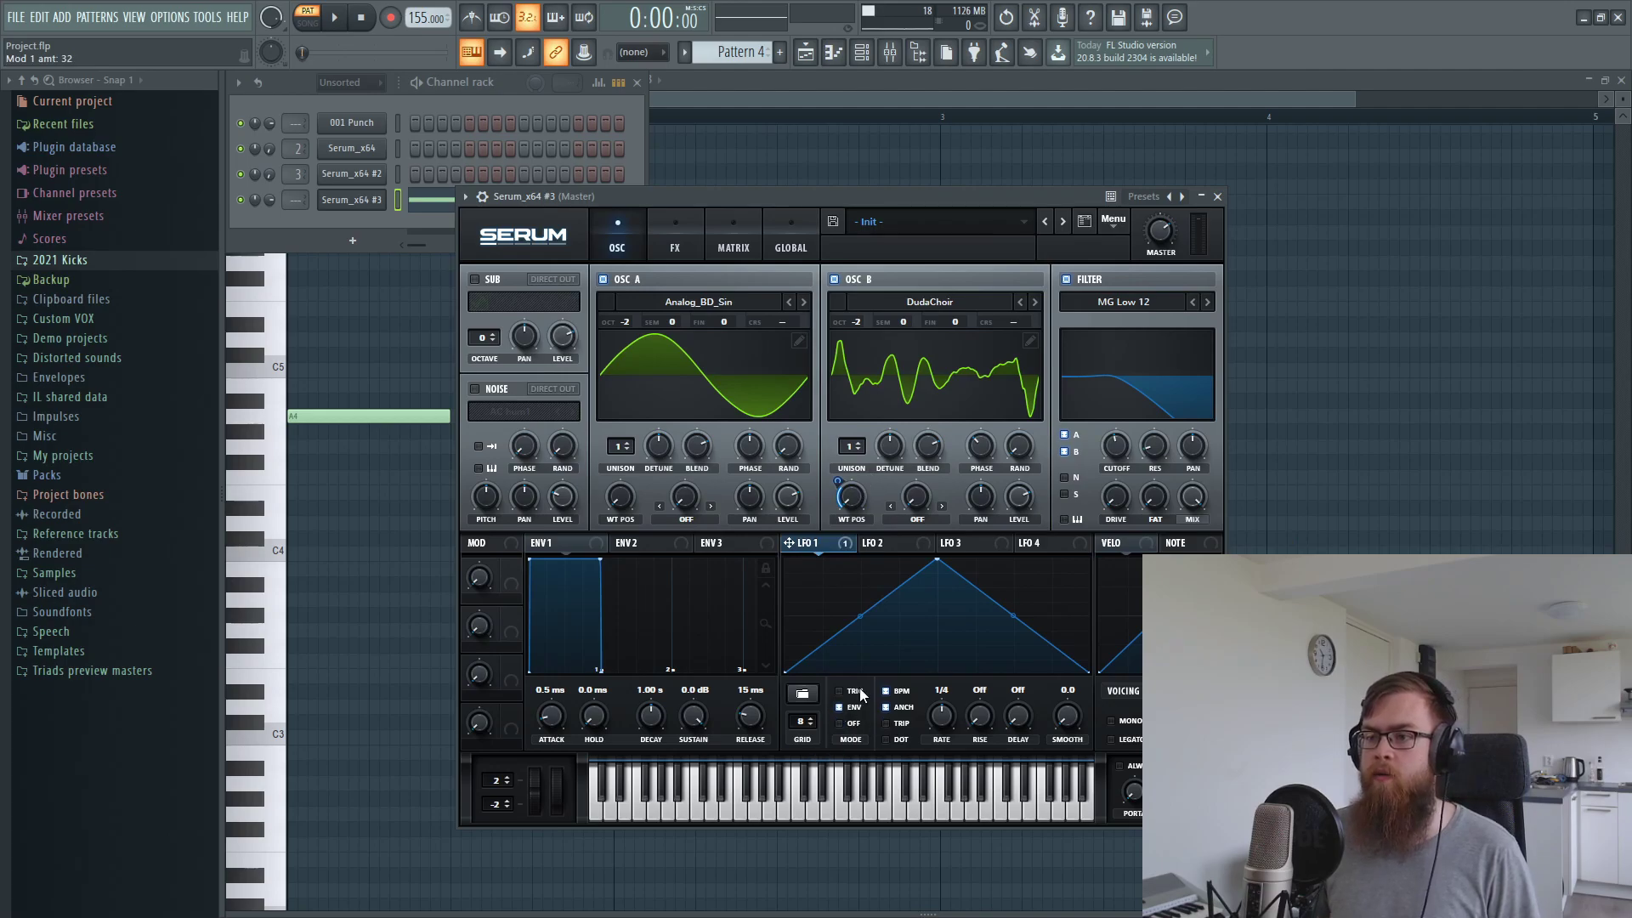
{"action": "key", "text": "space"}
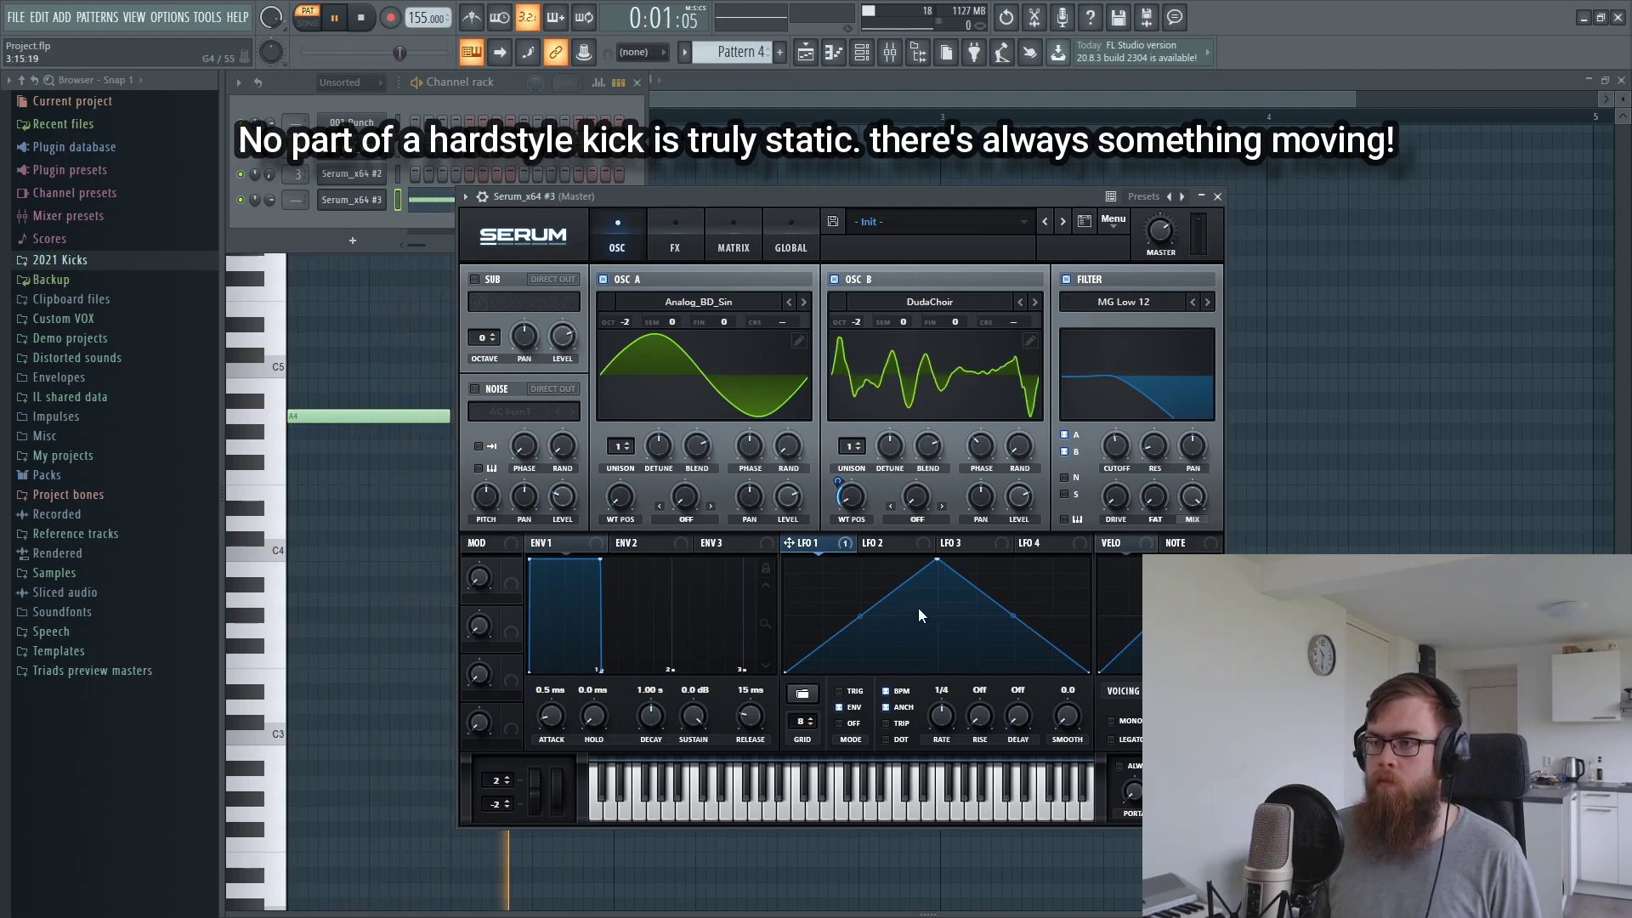
{"action": "left_click_drag", "start_coordinate": [935, 561], "coordinate": [872, 597]}
{"action": "left_click_drag", "start_coordinate": [1089, 671], "coordinate": [1089, 634]}
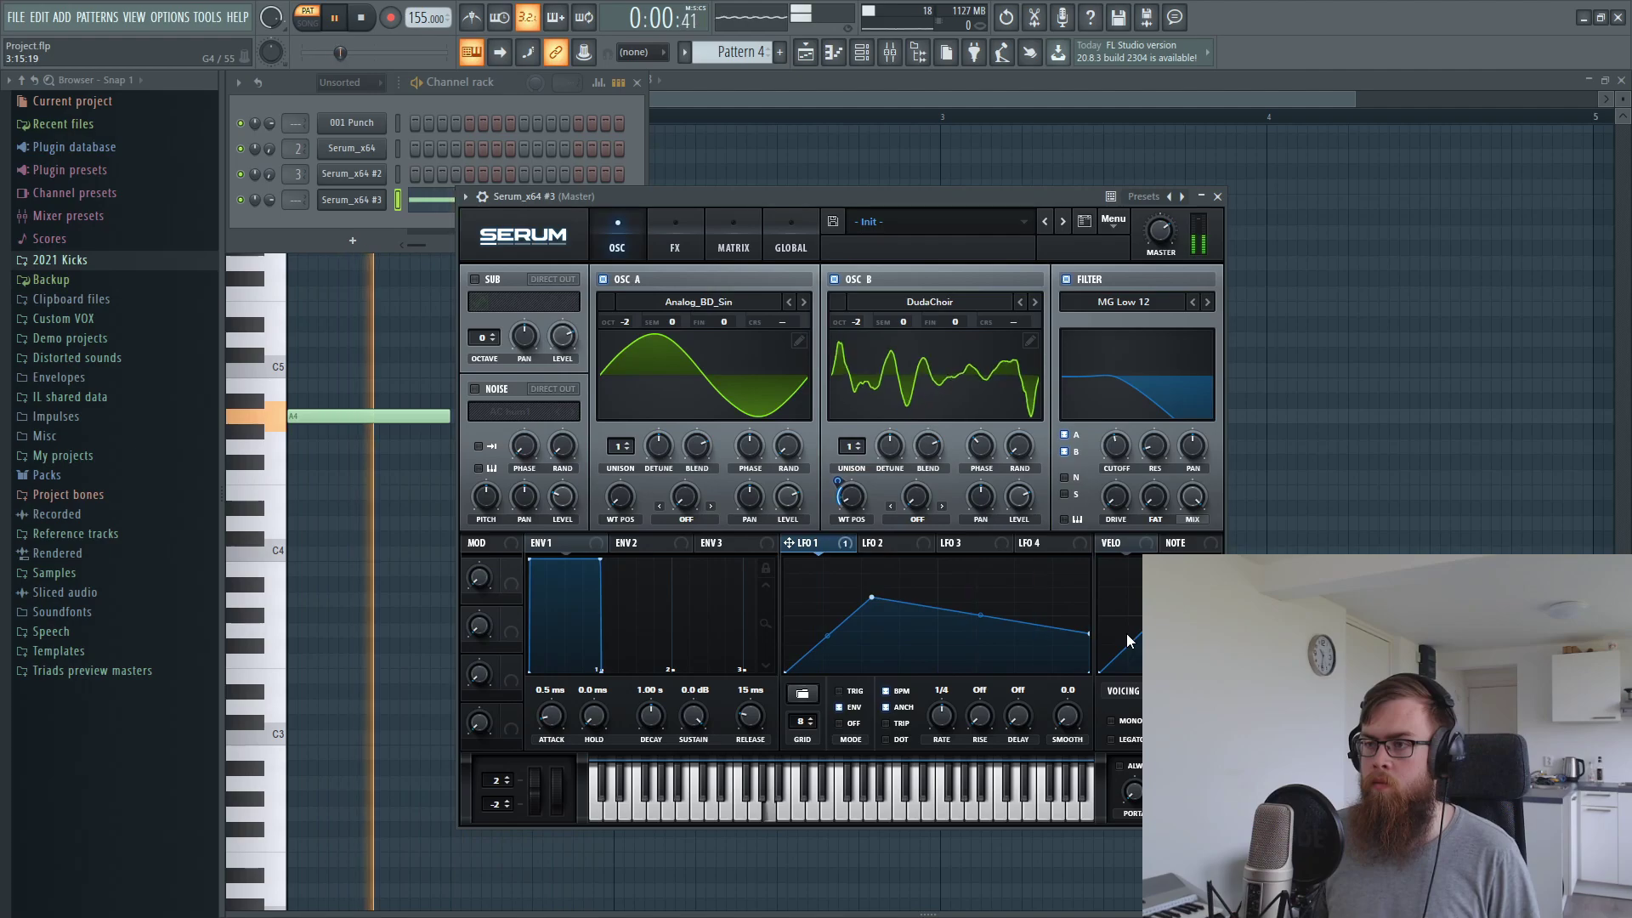
{"action": "key", "text": "space"}
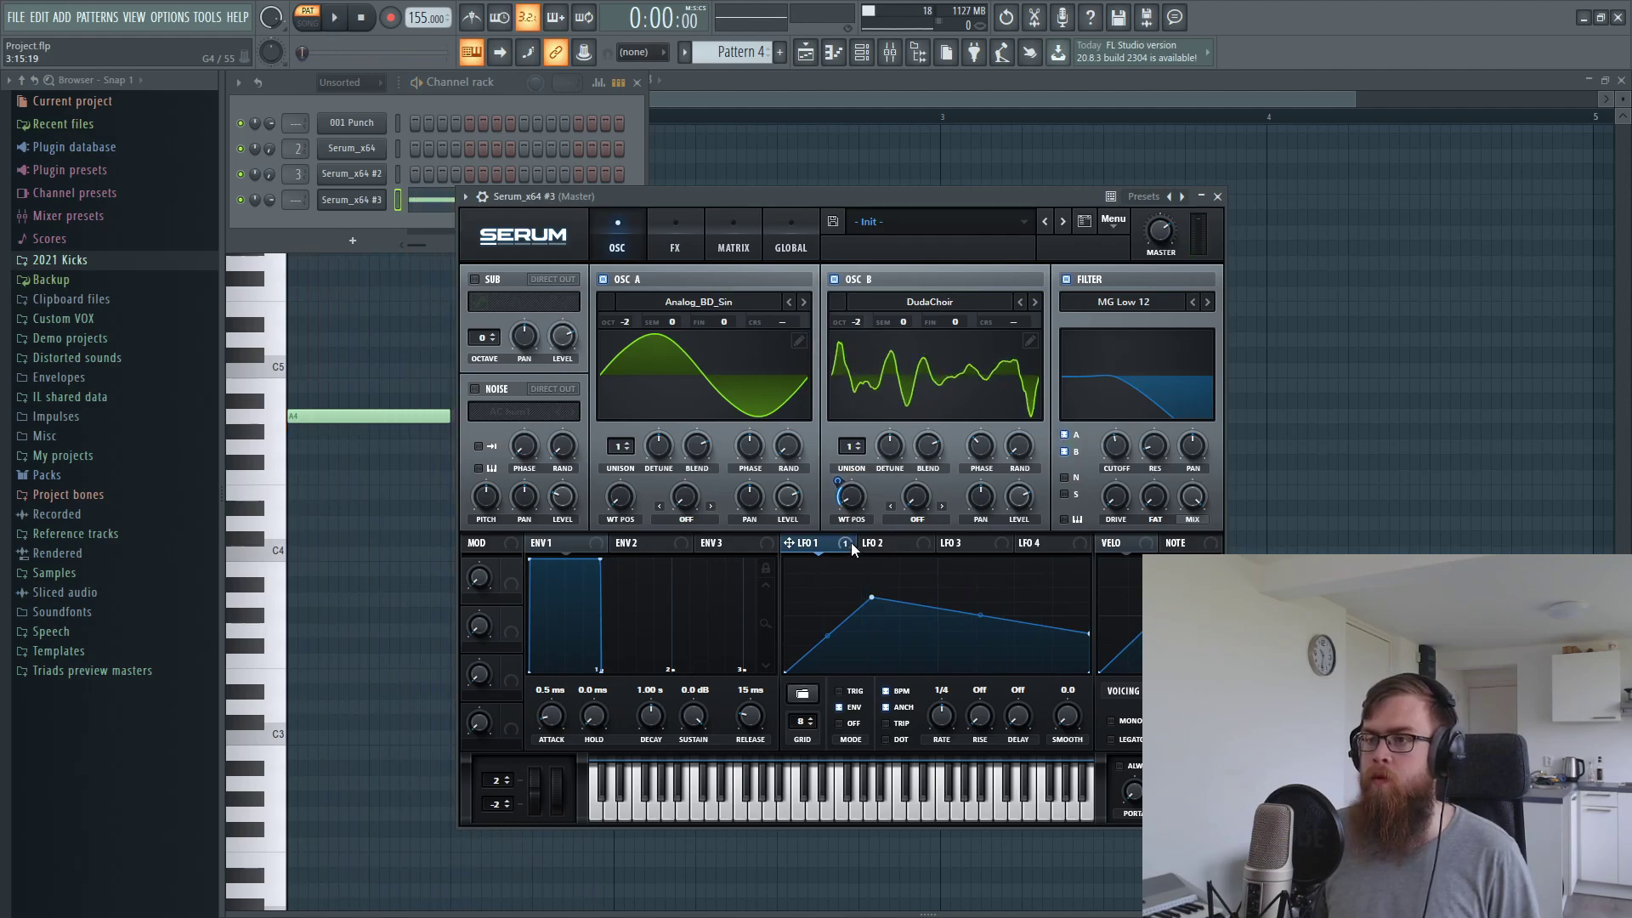
Modulate the Serum filter cutoff with LFO 1 at an amount of 15 during playback
{"action": "key", "text": "space"}
{"action": "mouse_move", "coordinate": [1100, 429]}
{"action": "left_mouse_down"}
{"action": "mouse_move", "coordinate": [1105, 471]}
{"action": "mouse_move", "coordinate": [1114, 449]}
{"action": "left_mouse_up"}
{"action": "left_click_drag", "start_coordinate": [1103, 430], "coordinate": [1106, 453]}
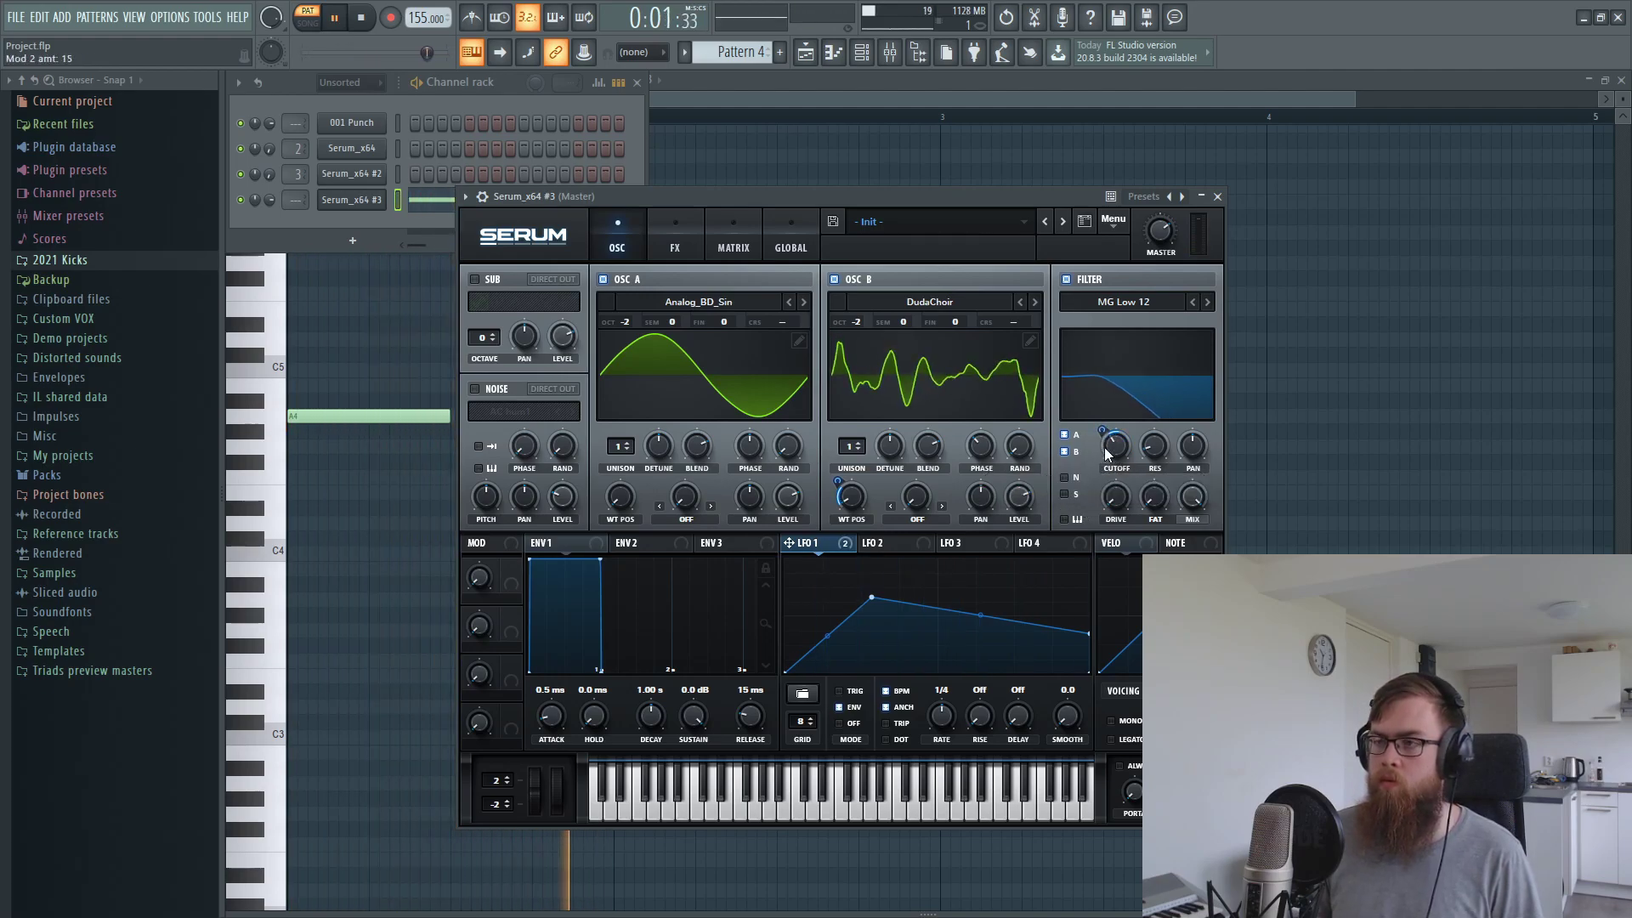
{"action": "key", "text": "space"}
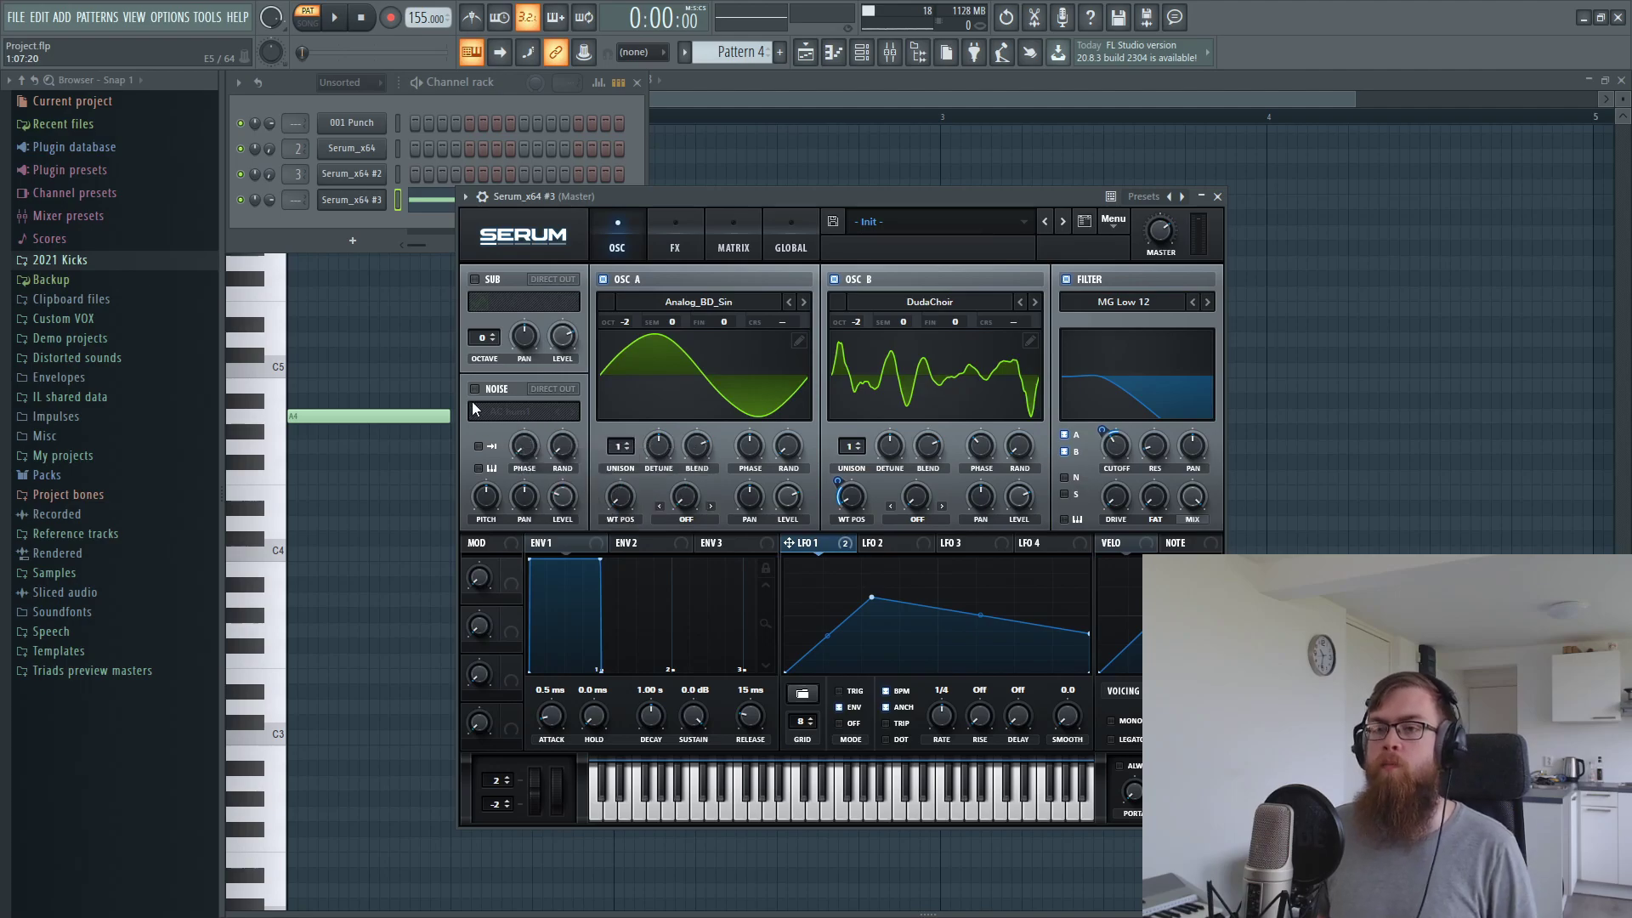
Enable Serum's noise oscillator with the AlphaNz sample and set its level to about 19%
{"action": "left_click", "coordinate": [544, 411]}
{"action": "mouse_move", "coordinate": [518, 431]}
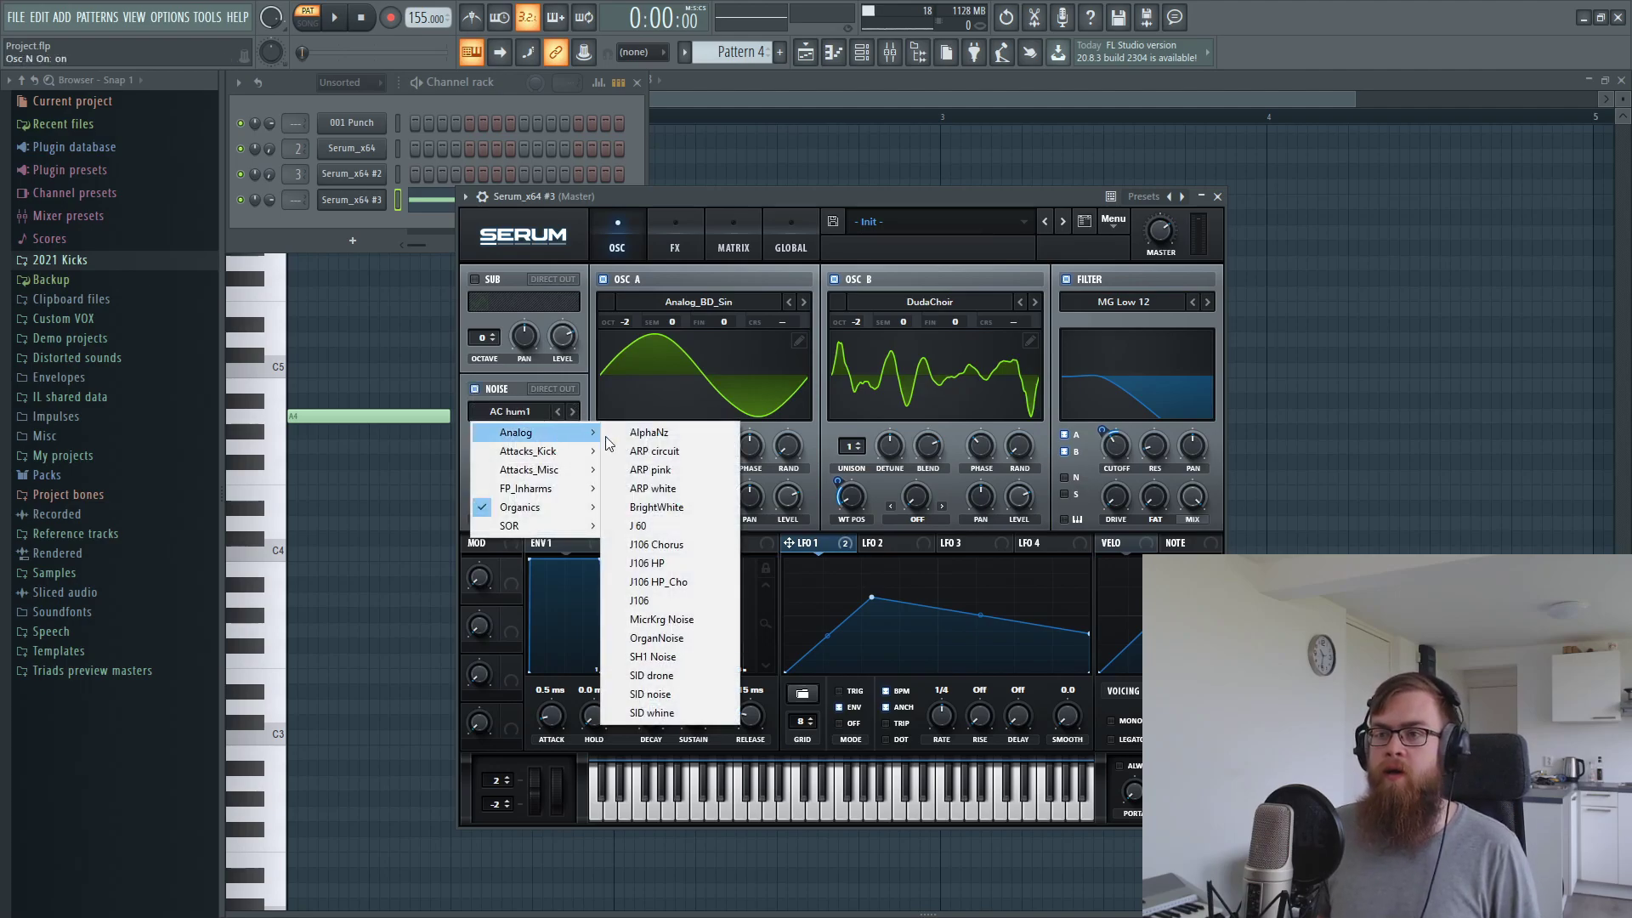
{"action": "left_click", "coordinate": [654, 433]}
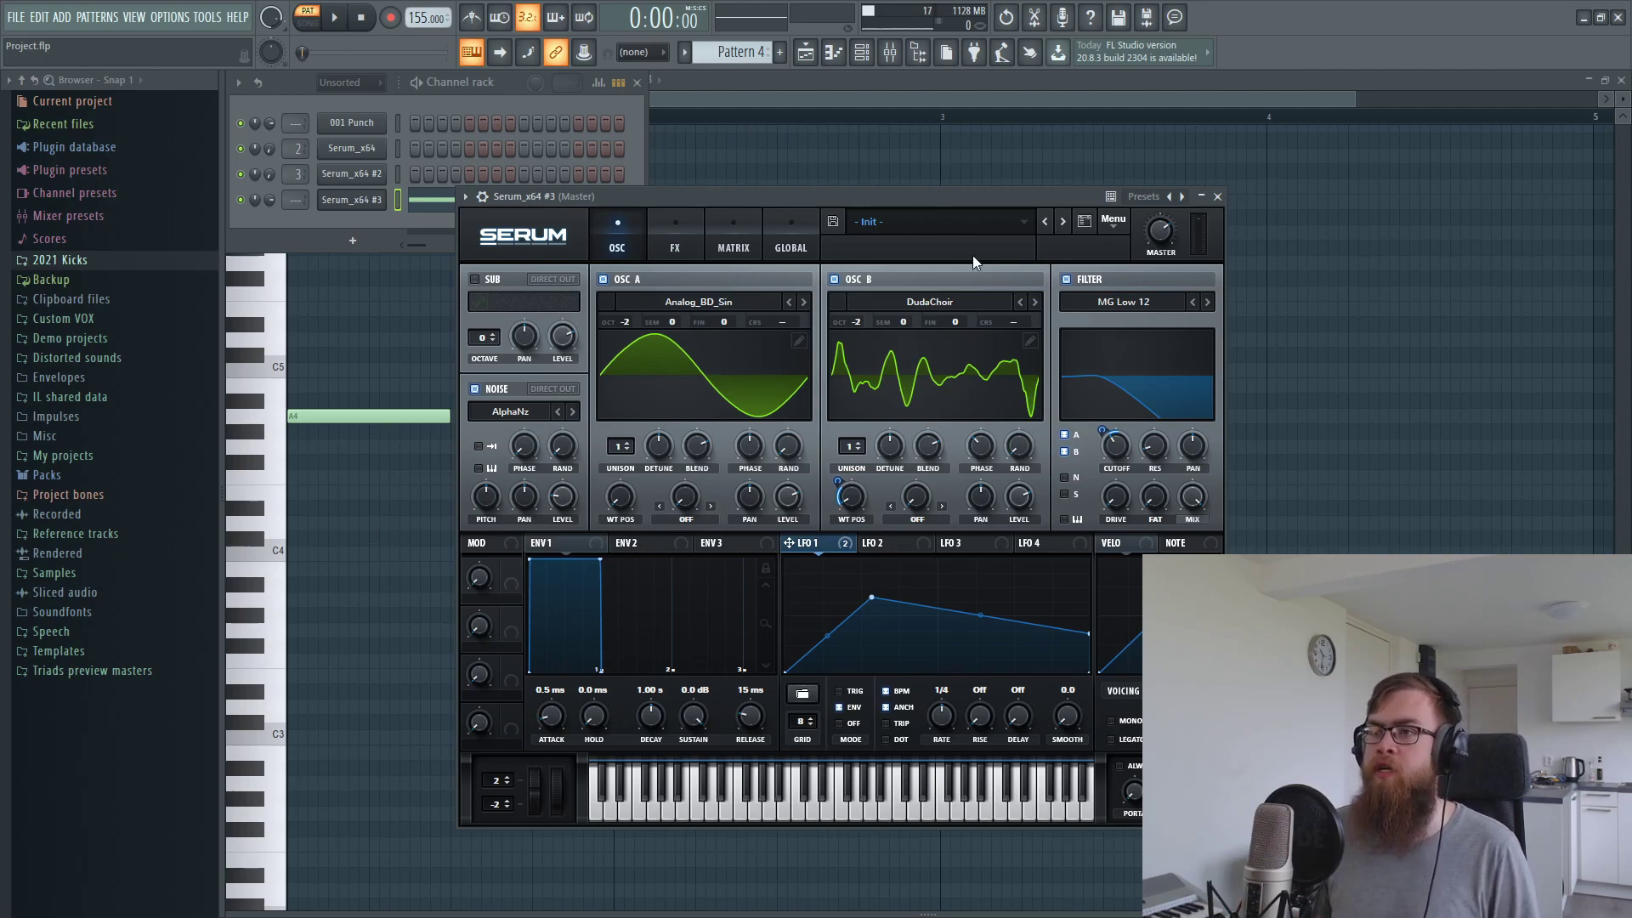
{"action": "left_click_drag", "start_coordinate": [899, 205], "coordinate": [928, 207]}
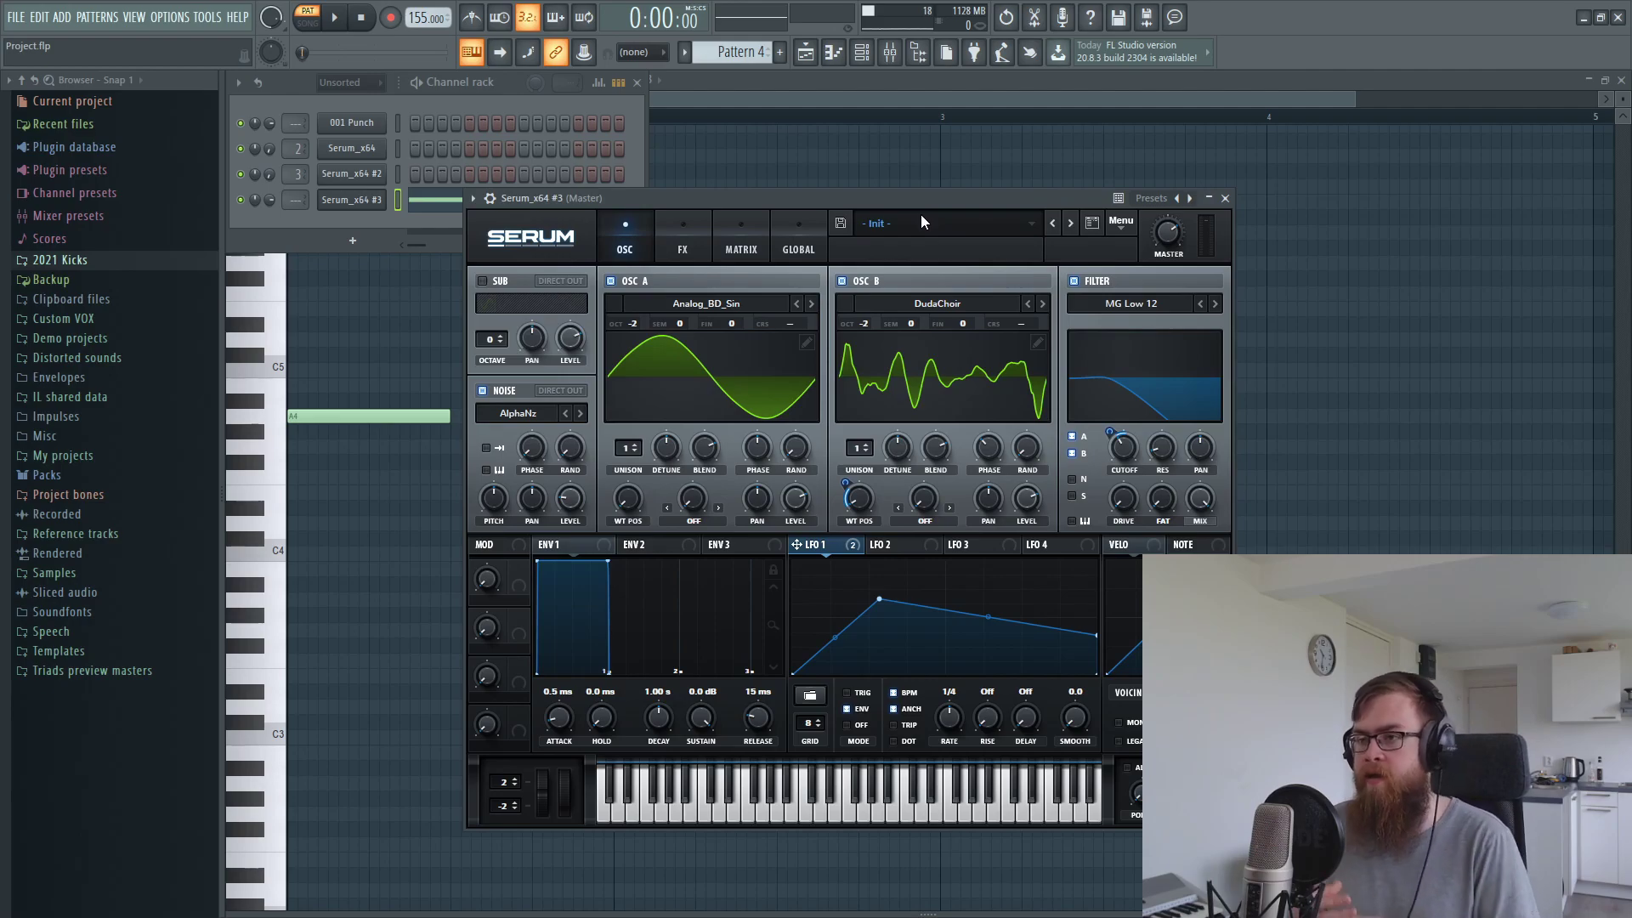
{"action": "key", "text": "space"}
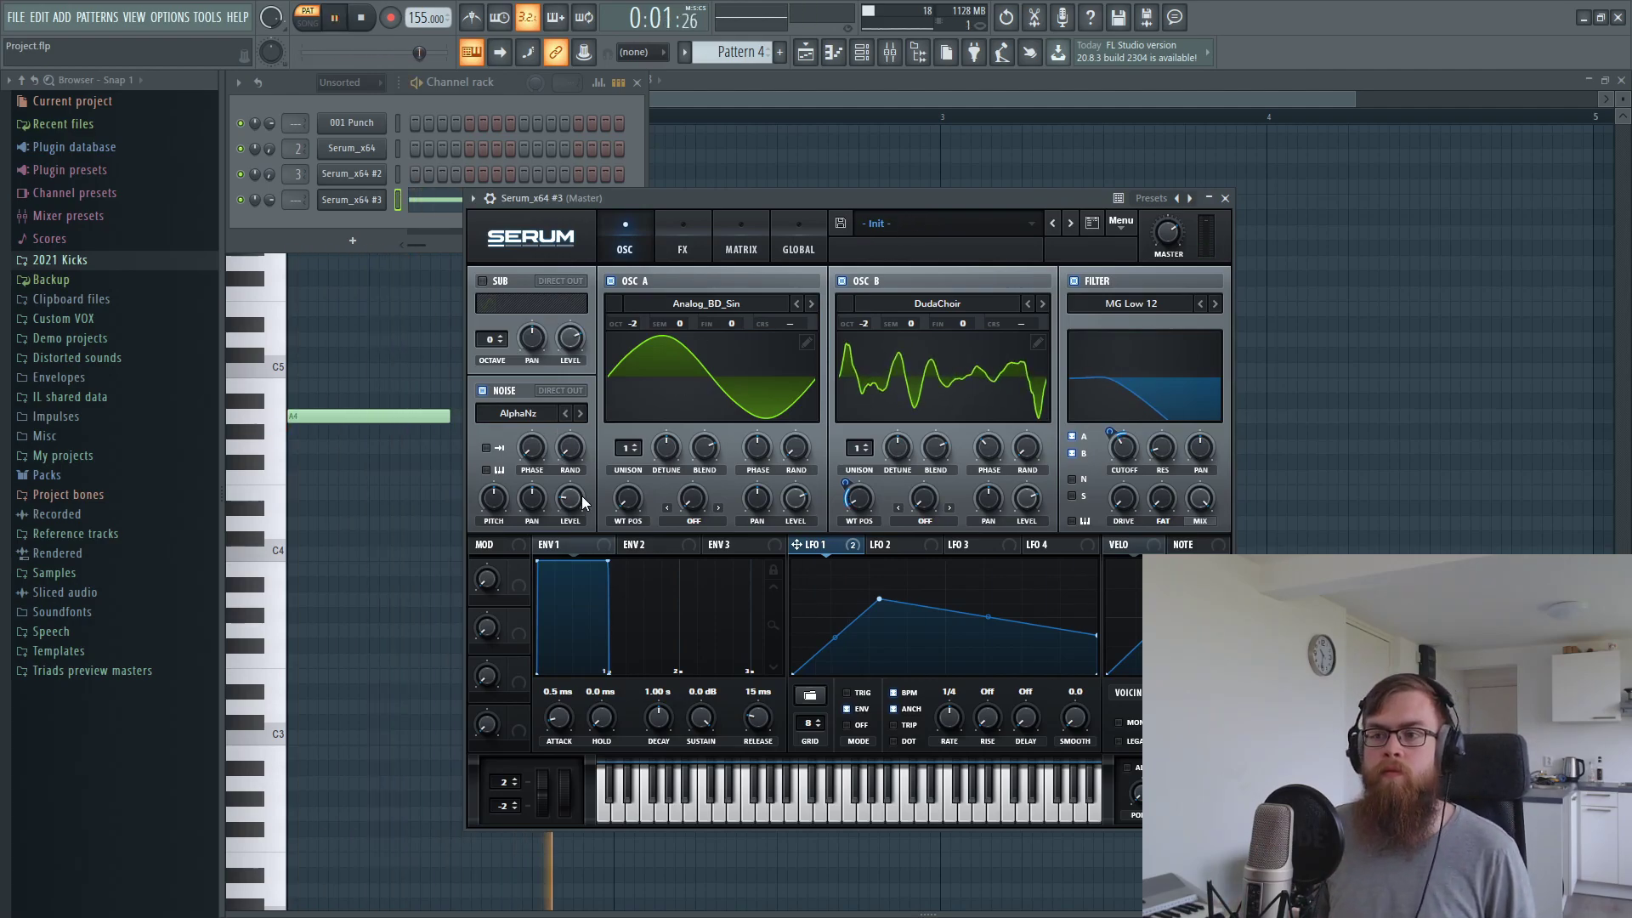
{"action": "left_click_drag", "start_coordinate": [573, 498], "coordinate": [575, 497]}
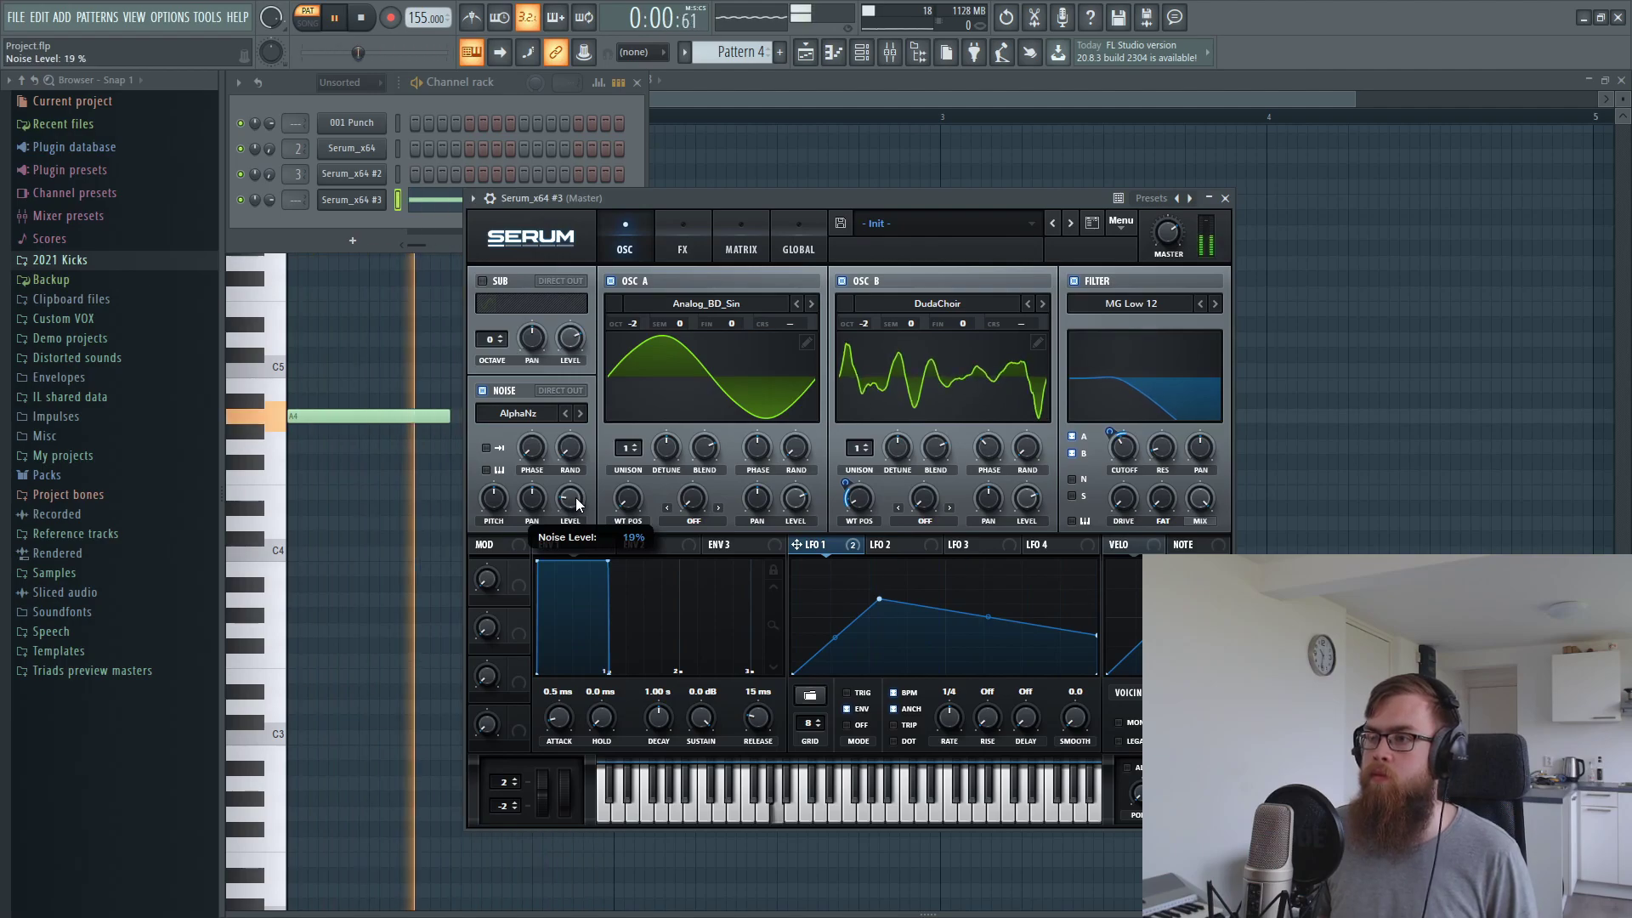
Record the new Serum tail into Edison on the master and place the recording on playlist Track 7 at the kick's start
{"action": "left_click_drag", "start_coordinate": [807, 186], "coordinate": [787, 197]}
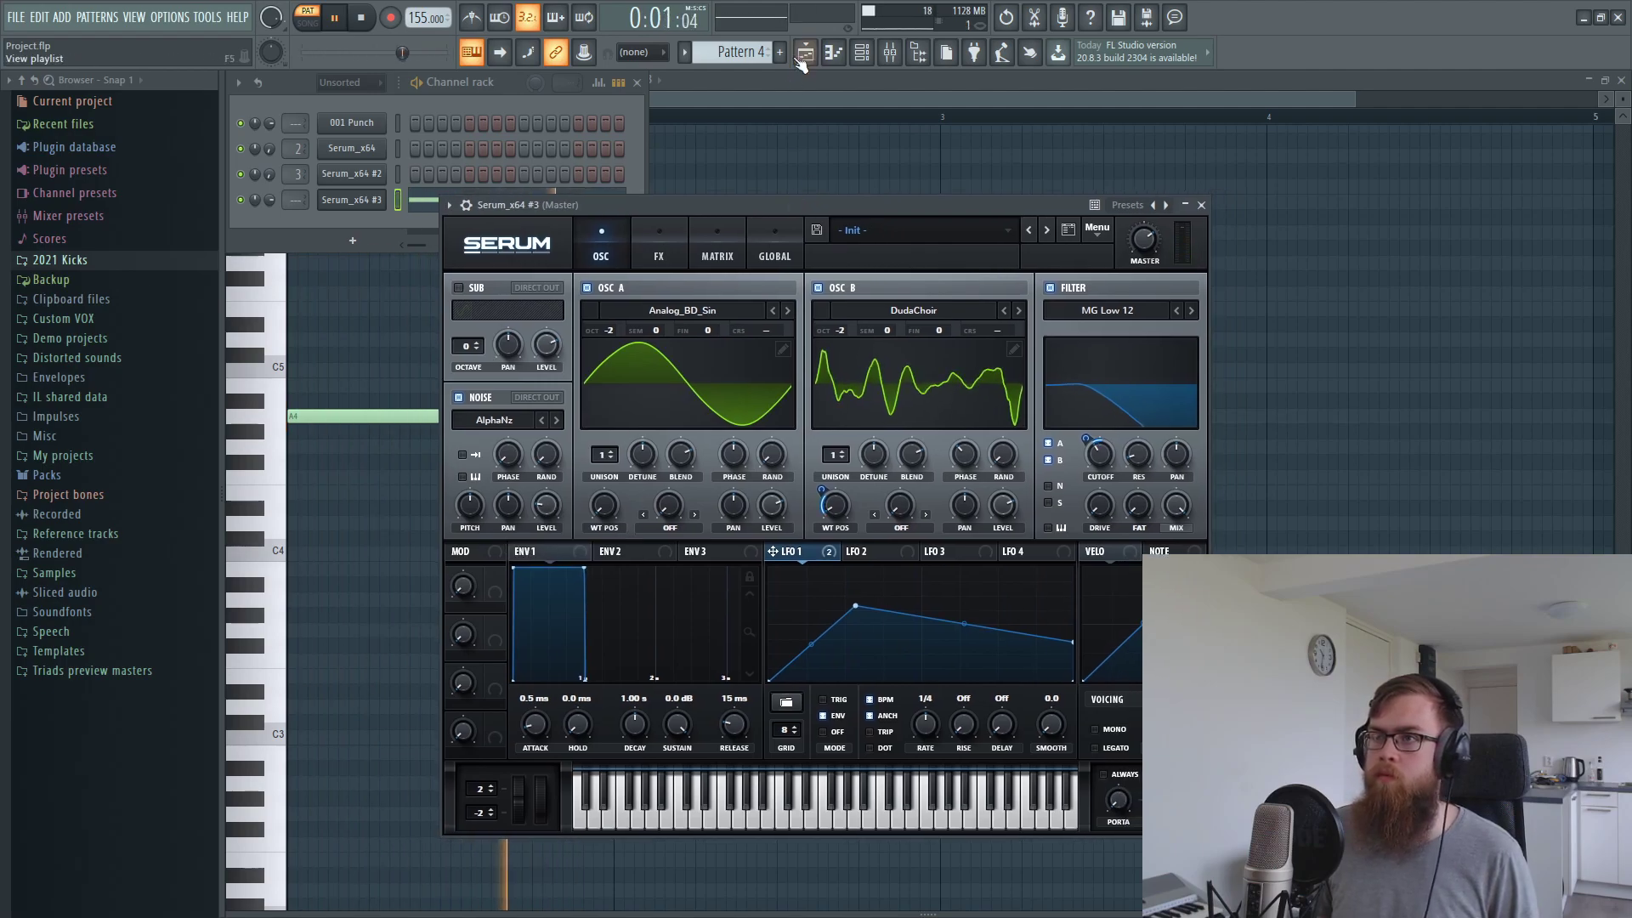
{"action": "left_click", "coordinate": [805, 52]}
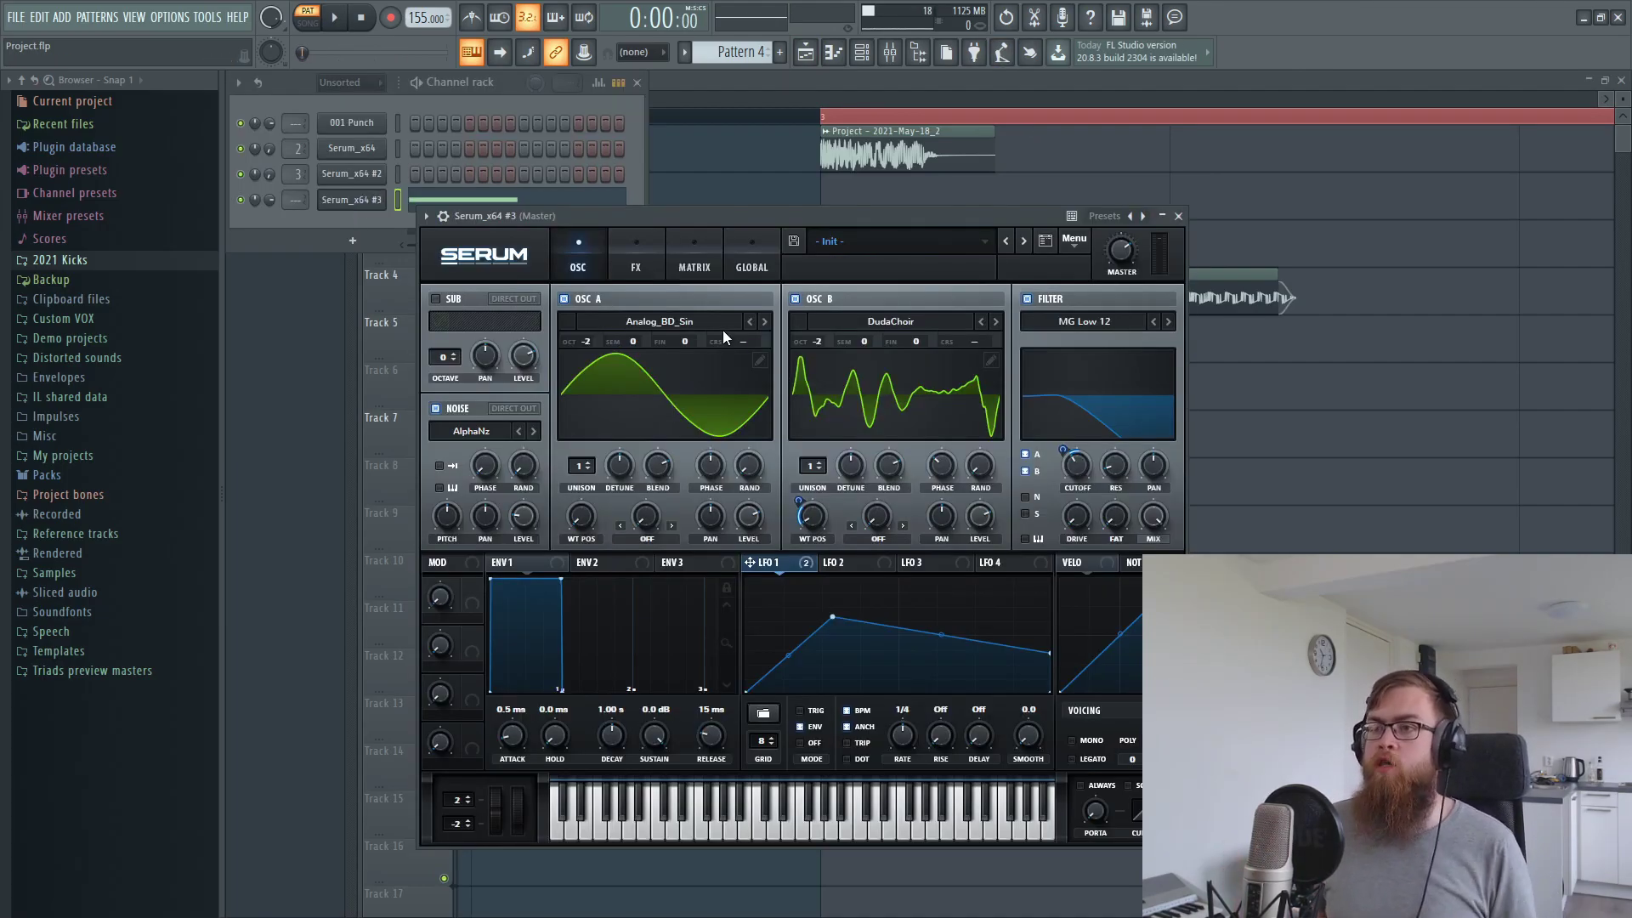
{"action": "left_click_drag", "start_coordinate": [765, 223], "coordinate": [831, 236]}
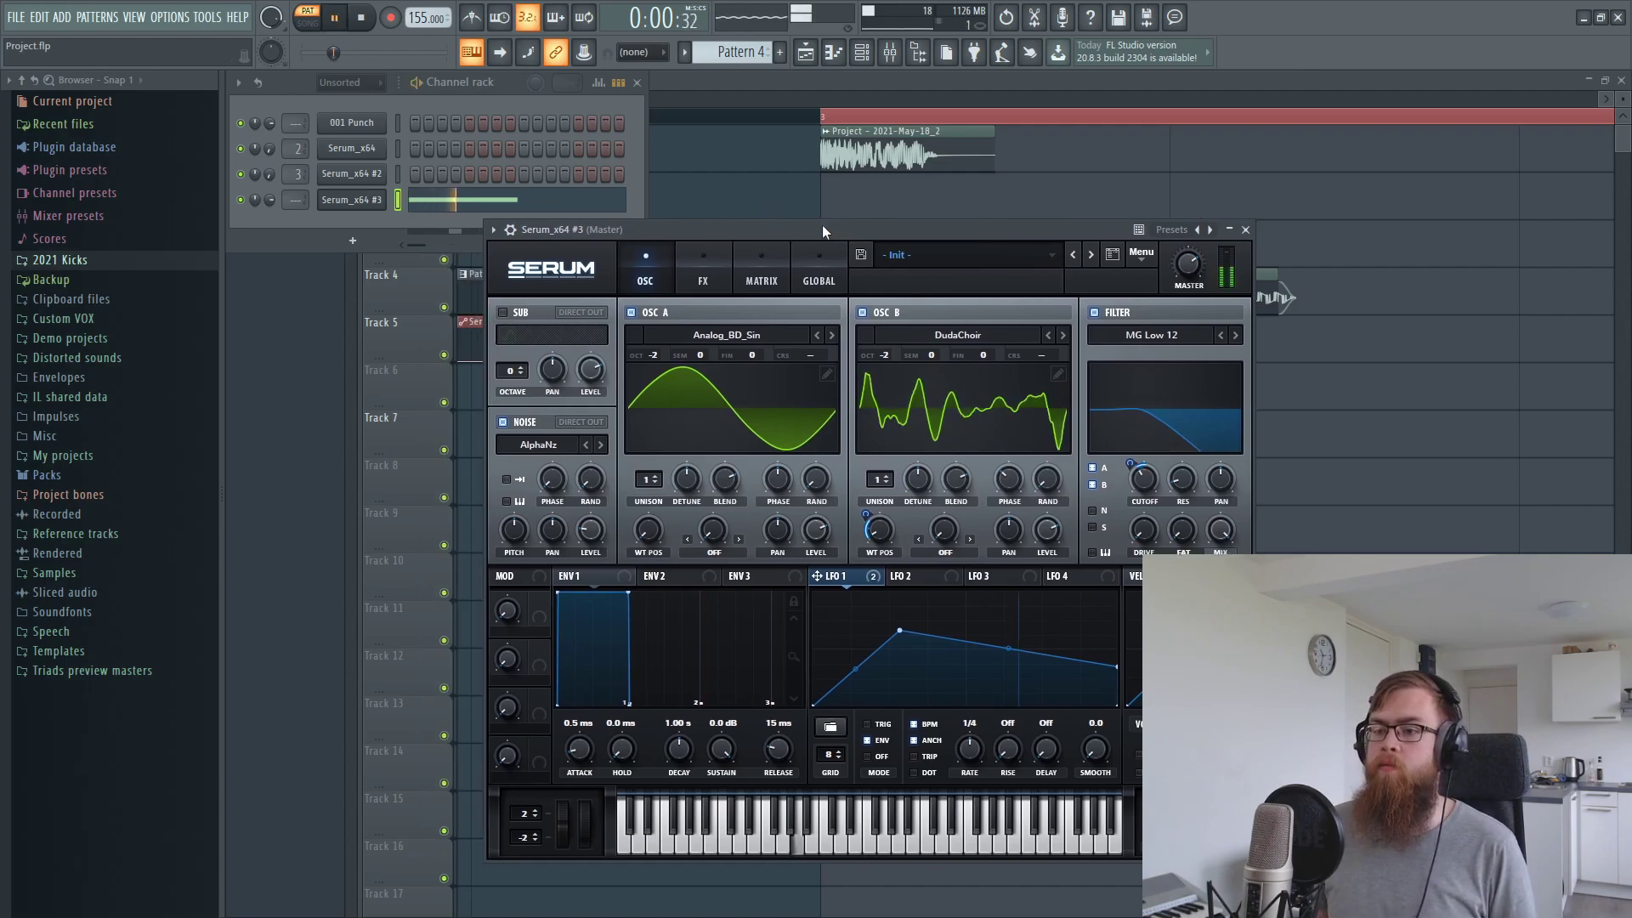
{"action": "left_click", "coordinate": [1051, 28]}
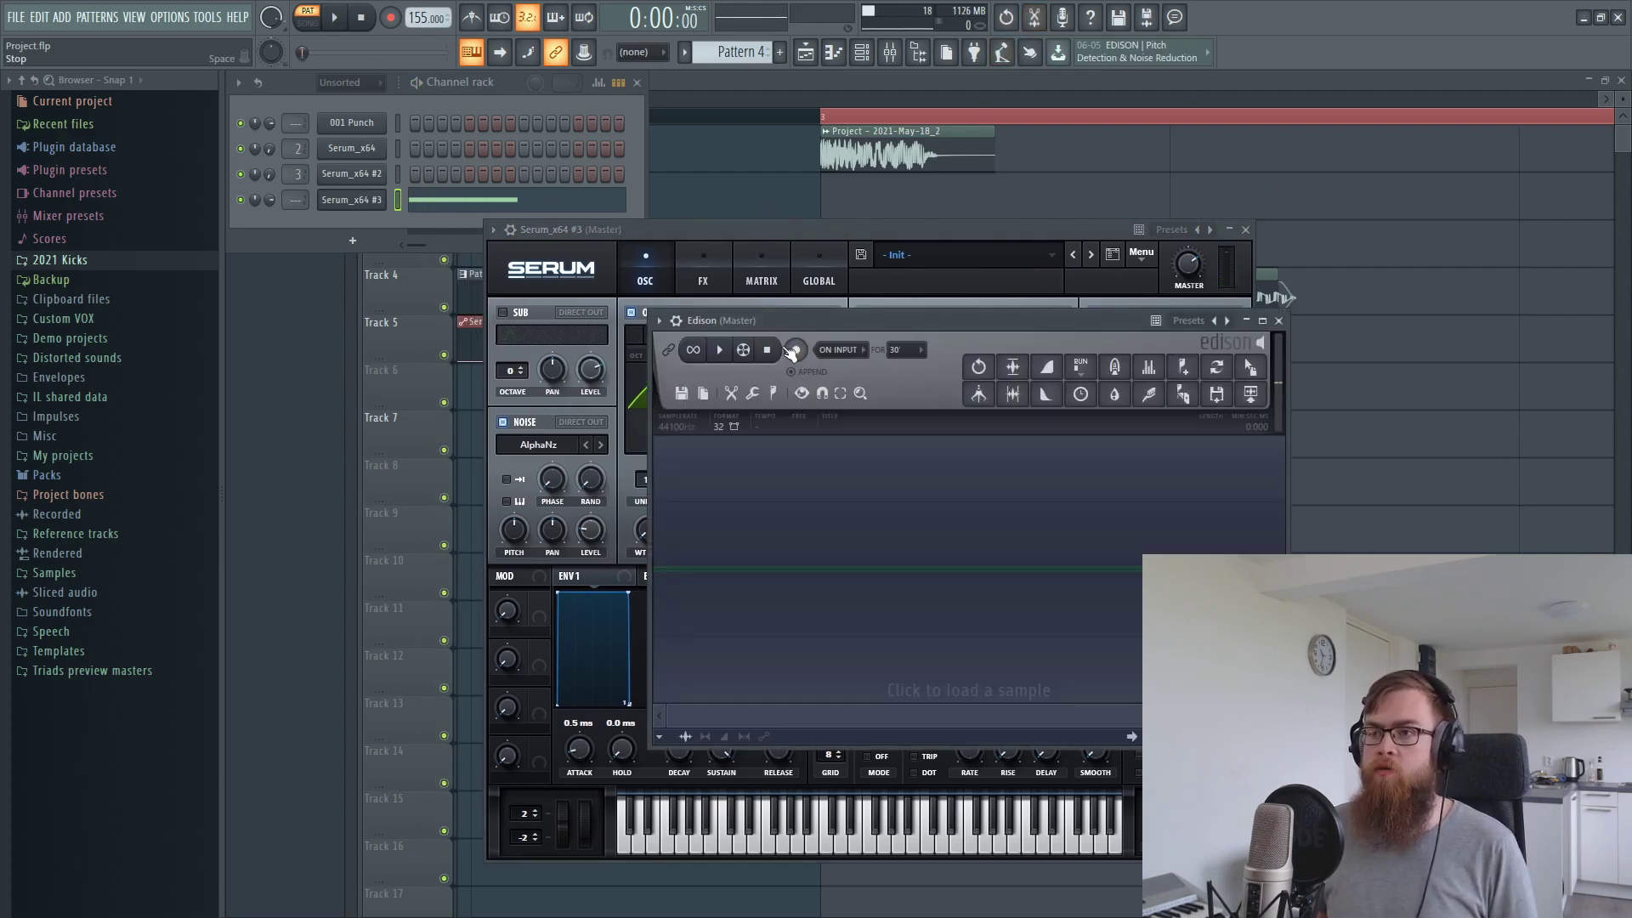
{"action": "key", "text": "space"}
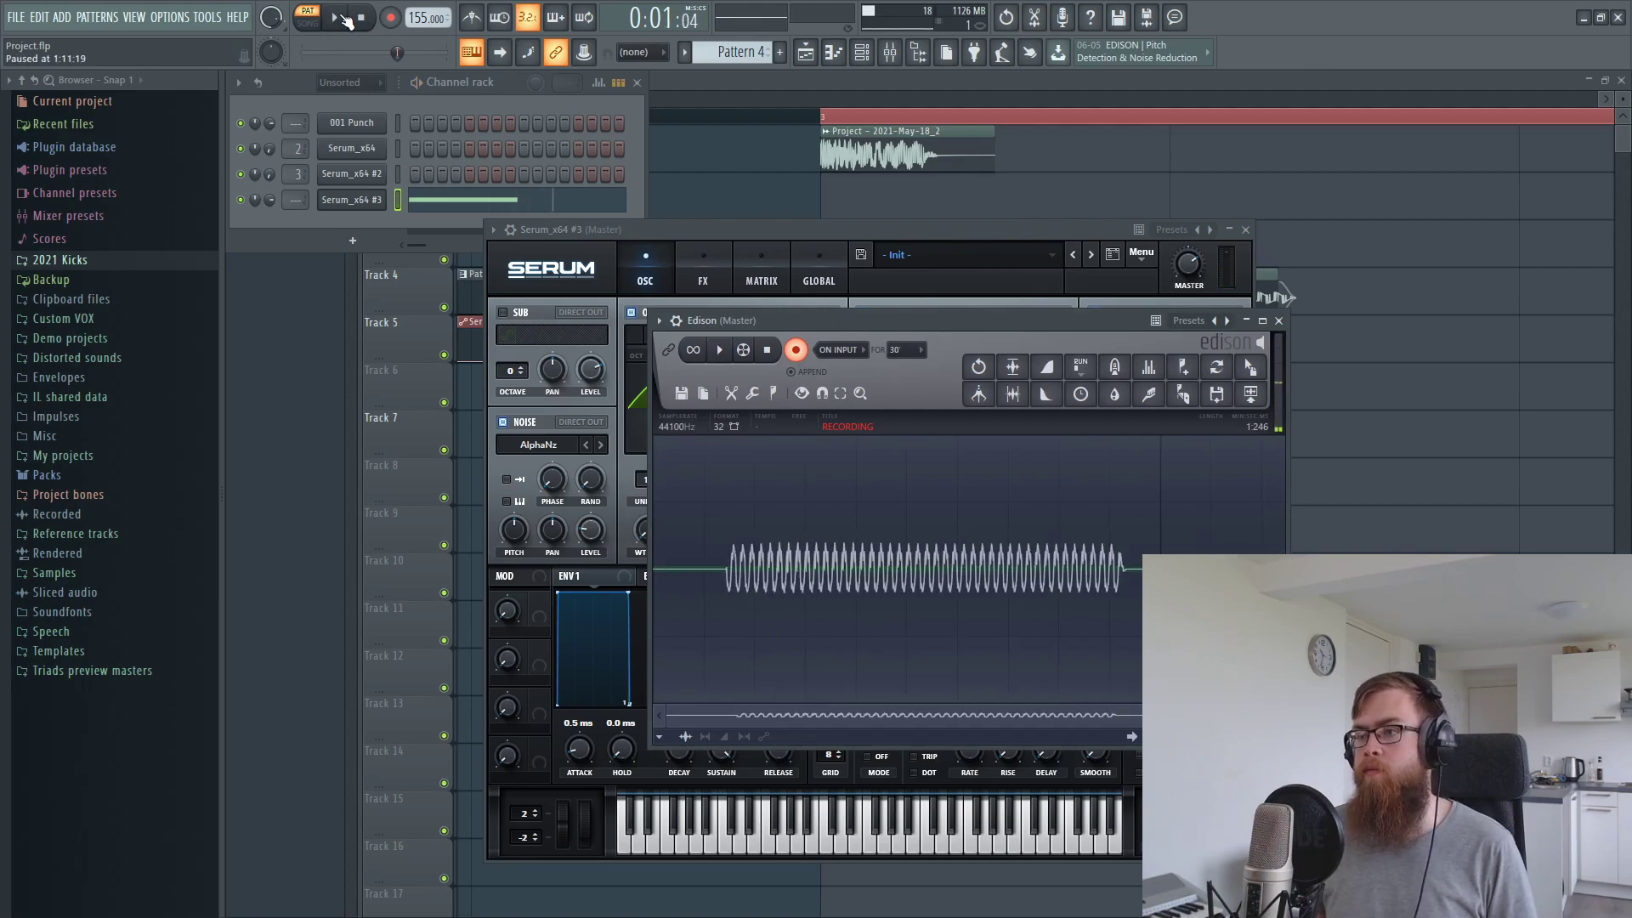
{"action": "left_click_drag", "start_coordinate": [1251, 367], "coordinate": [1387, 428]}
{"action": "left_click_drag", "start_coordinate": [1555, 439], "coordinate": [1560, 441]}
{"action": "left_click_drag", "start_coordinate": [1566, 439], "coordinate": [1146, 435]}
Trim the silence from the new tail sample and normalize both it and the existing tail sample on Track 4
{"action": "double_click", "coordinate": [1146, 435]}
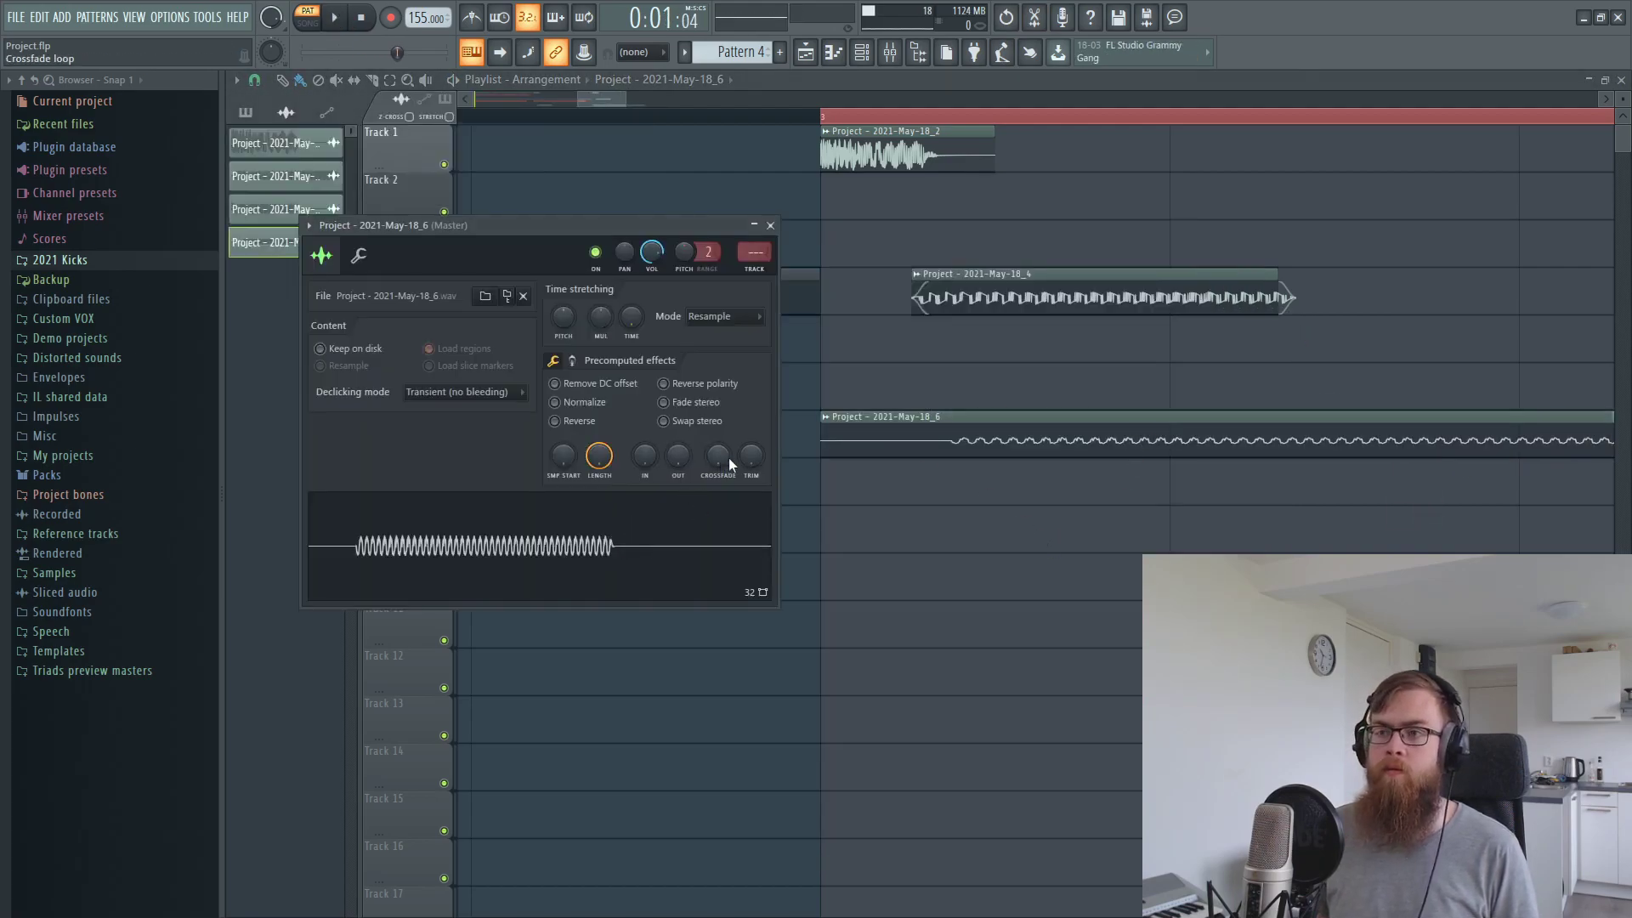
{"action": "left_click_drag", "start_coordinate": [745, 459], "coordinate": [745, 450]}
{"action": "left_click", "coordinate": [574, 402]}
{"action": "double_click", "coordinate": [1076, 311]}
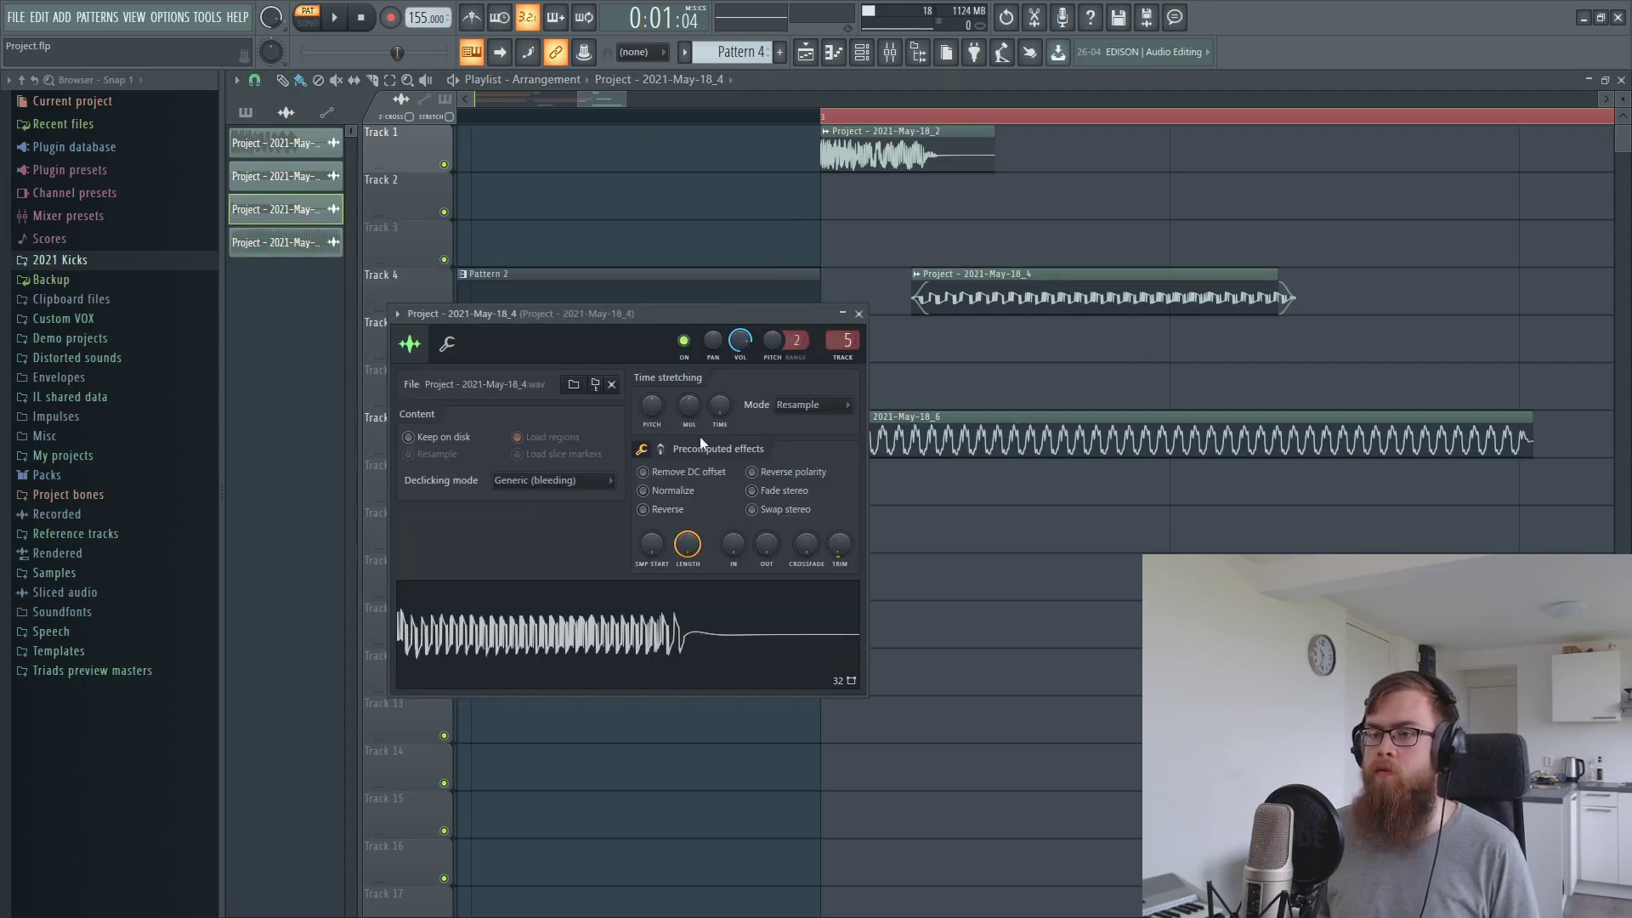
{"action": "left_click", "coordinate": [677, 498]}
{"action": "key", "text": "Escape"}
Route the new tail sample to mixer track 6 and lower the faders of mixer tracks 5 and 6
{"action": "double_click", "coordinate": [970, 421]}
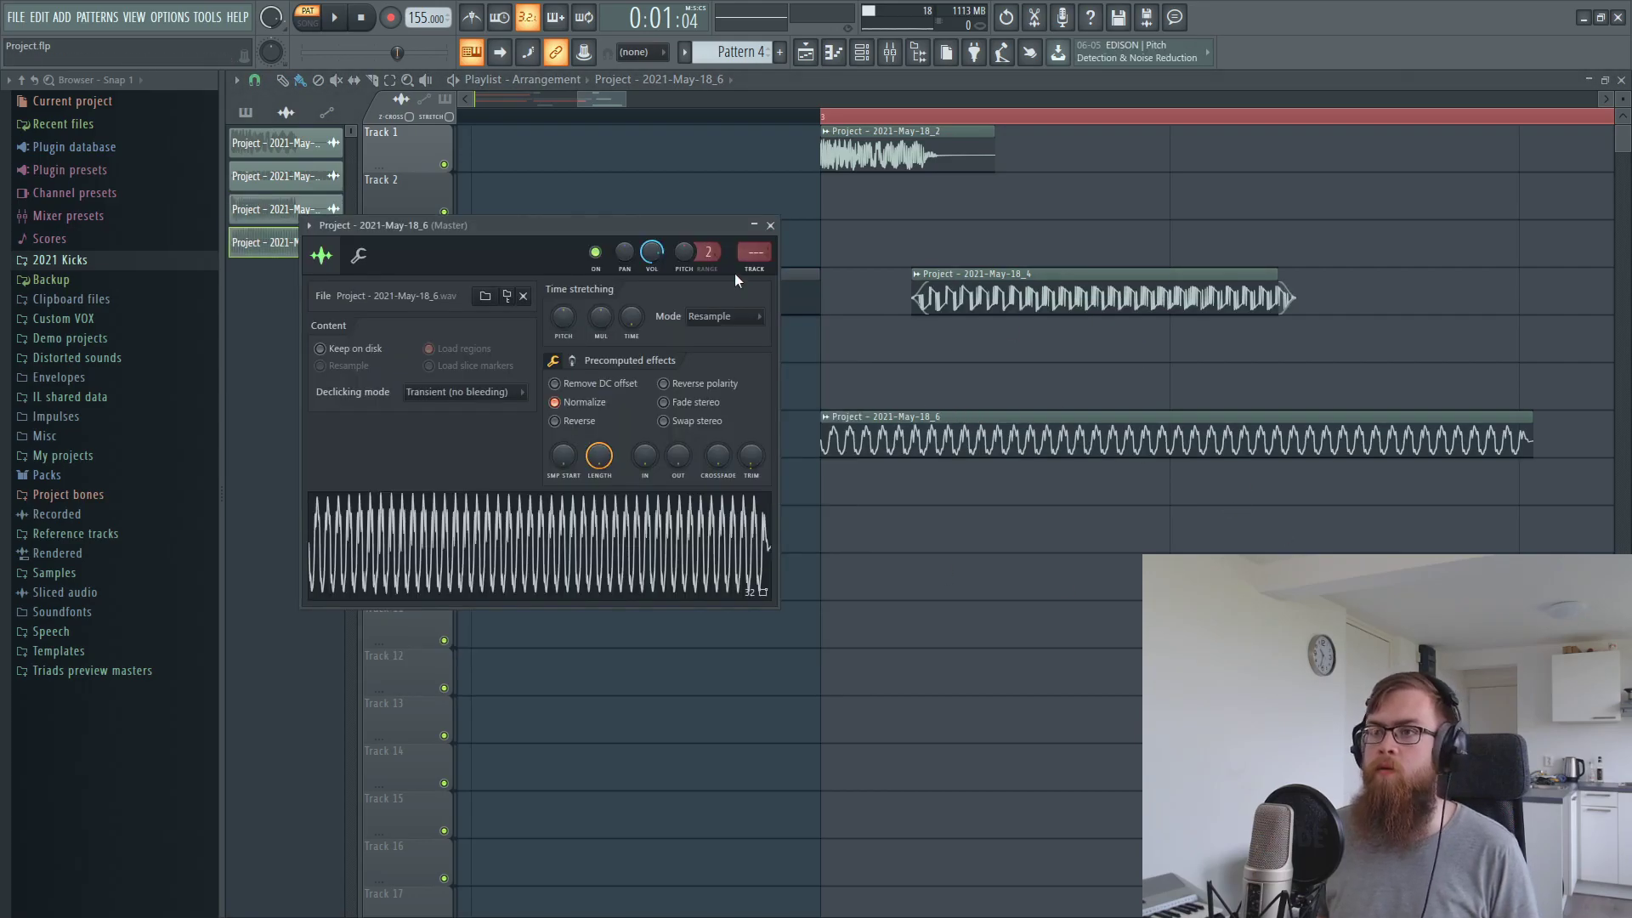
{"action": "key", "text": "F9"}
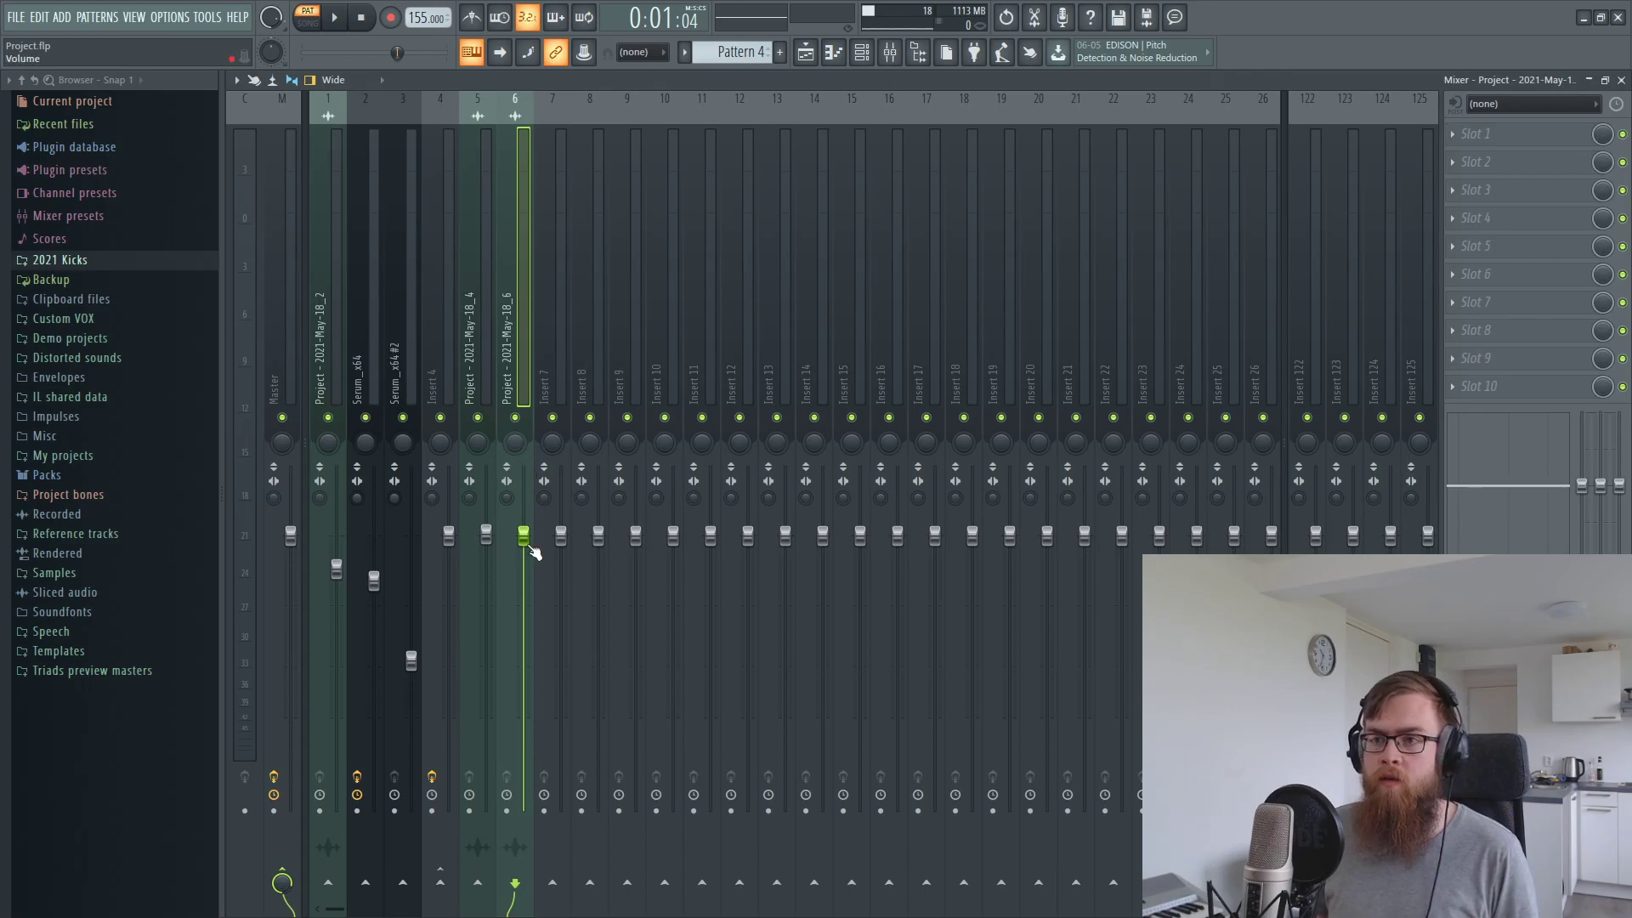
{"action": "left_click", "coordinate": [487, 354], "text": "ctrl"}
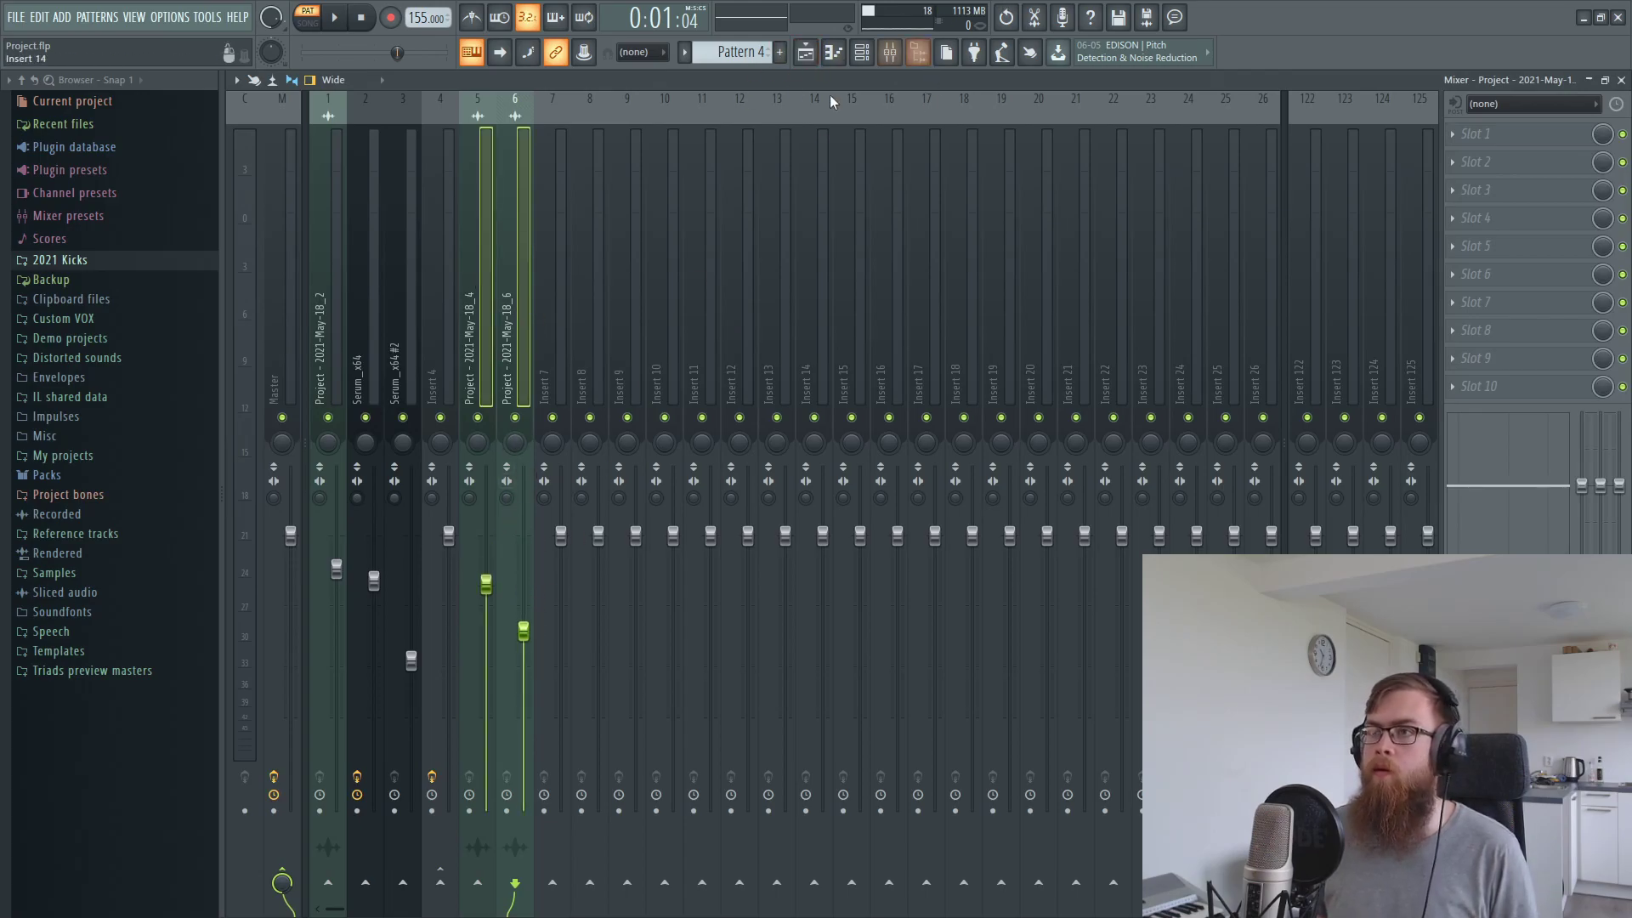
Move the new tail clip up to playlist Track 5 and make a timeline selection from the kick's start across the tail
{"action": "key", "text": "F5"}
{"action": "left_click_drag", "start_coordinate": [981, 411], "coordinate": [1000, 330]}
{"action": "left_click", "coordinate": [818, 117]}
{"action": "left_click_drag", "start_coordinate": [819, 117], "coordinate": [1504, 223]}
Create an automation clip for the new tail sample's channel volume and place it on Track 6 beneath the tail
{"action": "double_click", "coordinate": [908, 351]}
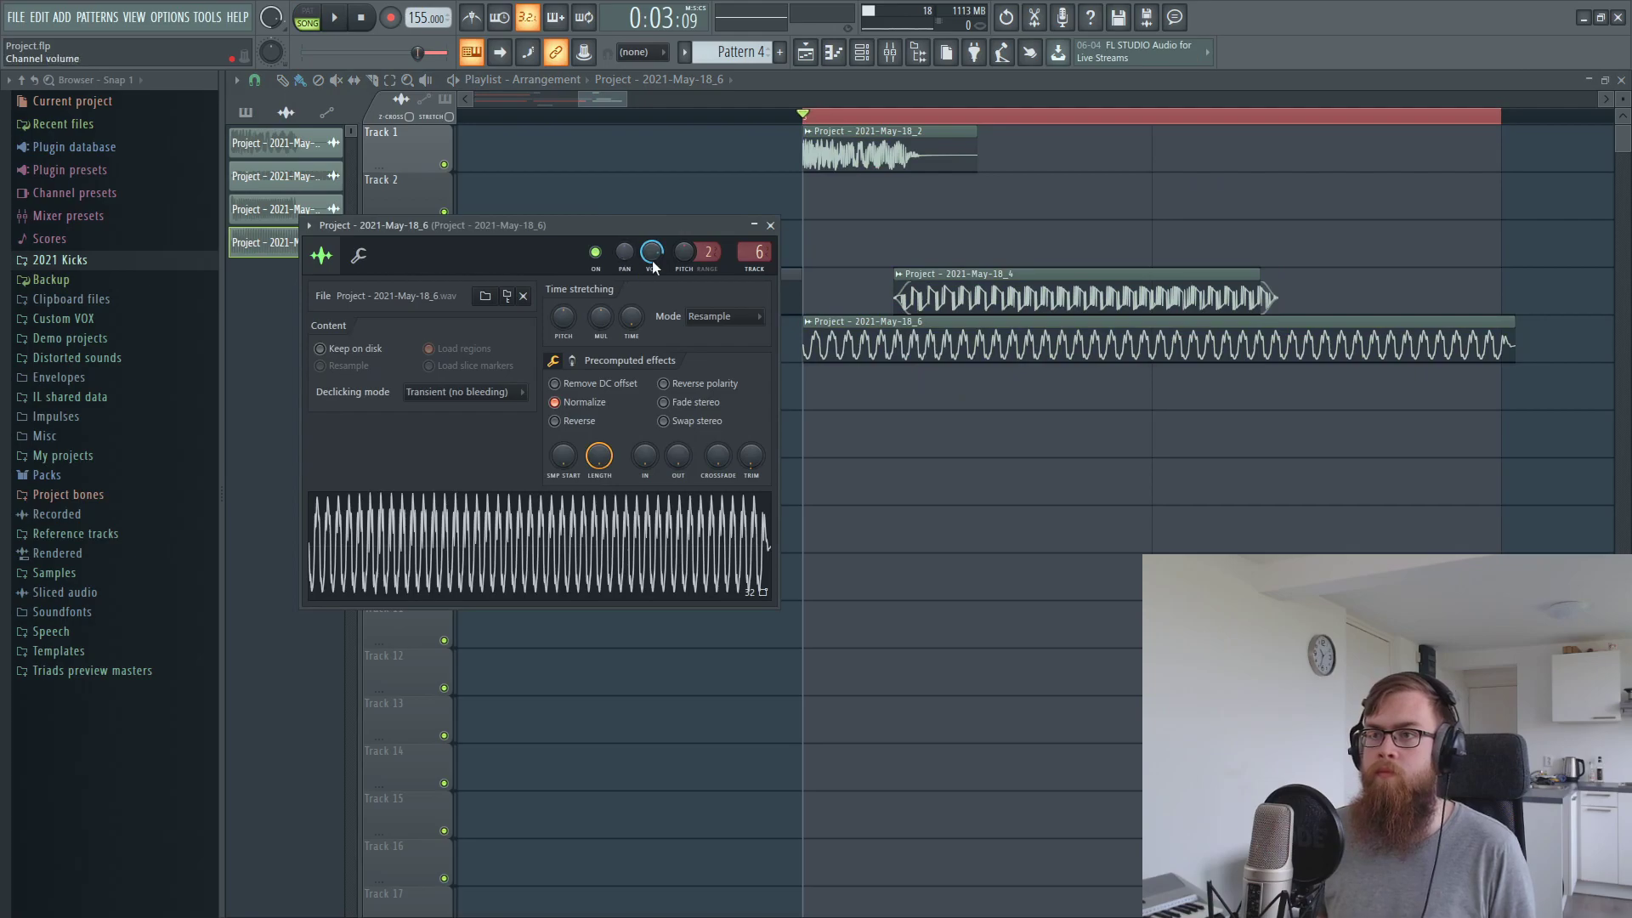
{"action": "right_click", "coordinate": [662, 257]}
{"action": "left_click", "coordinate": [723, 367]}
{"action": "left_click_drag", "start_coordinate": [875, 182], "coordinate": [880, 356]}
Set the playlist snap to 1/4 beat for editing the tail's volume automation
{"action": "left_click", "coordinate": [255, 79]}
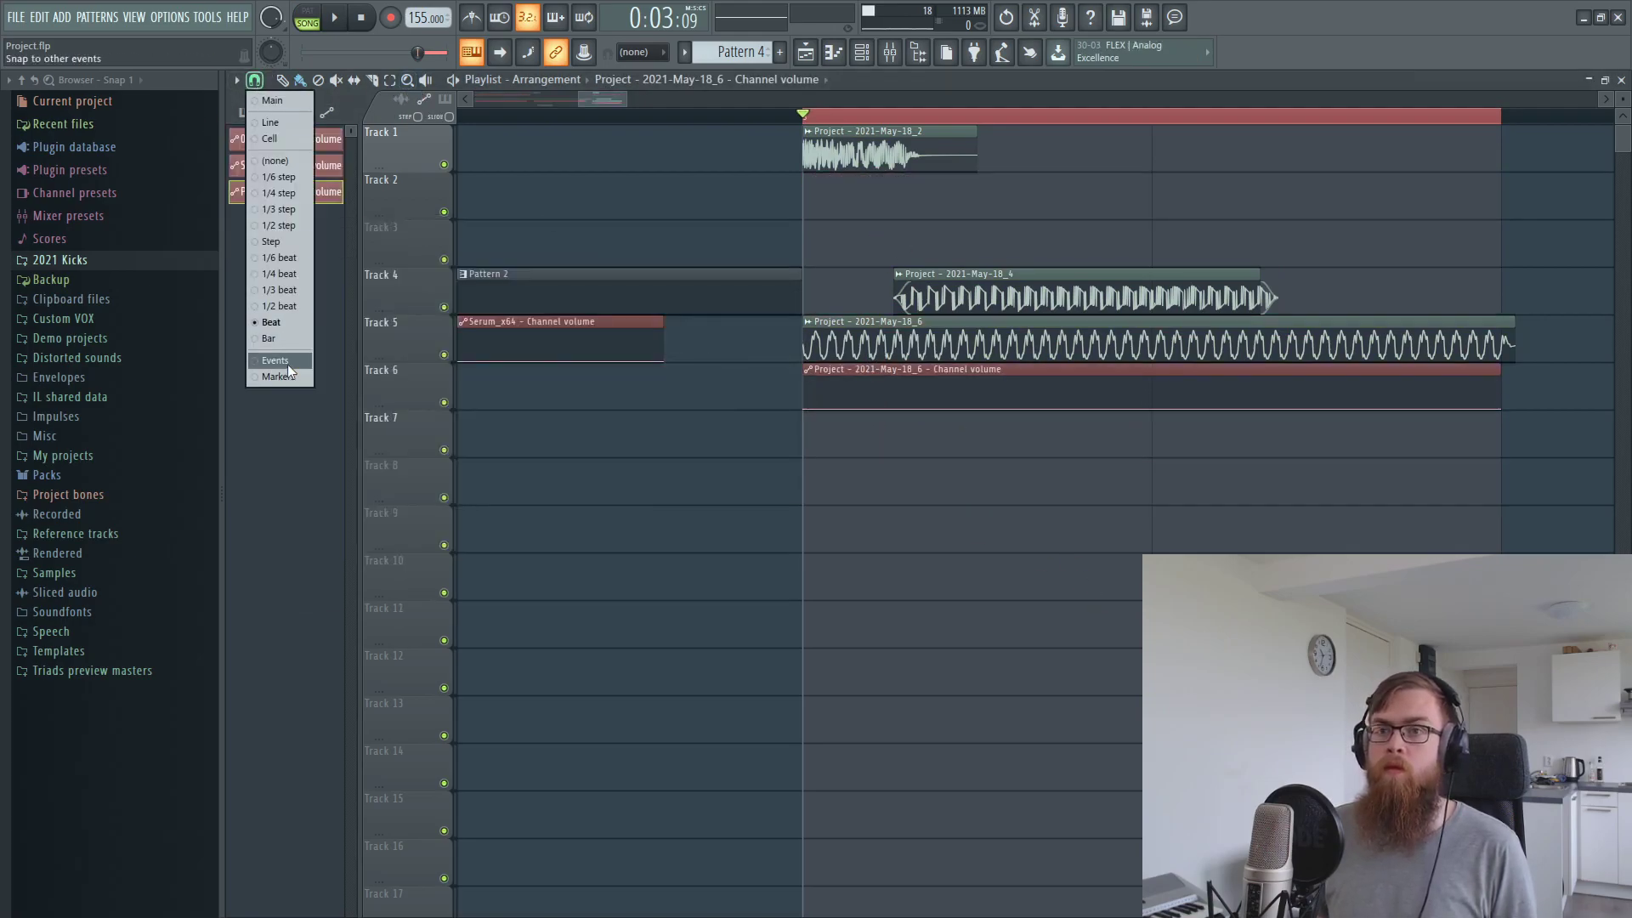
{"action": "left_click", "coordinate": [285, 273]}
{"action": "scroll", "coordinate": [903, 115], "scroll_direction": "up", "scroll_amount": 2}
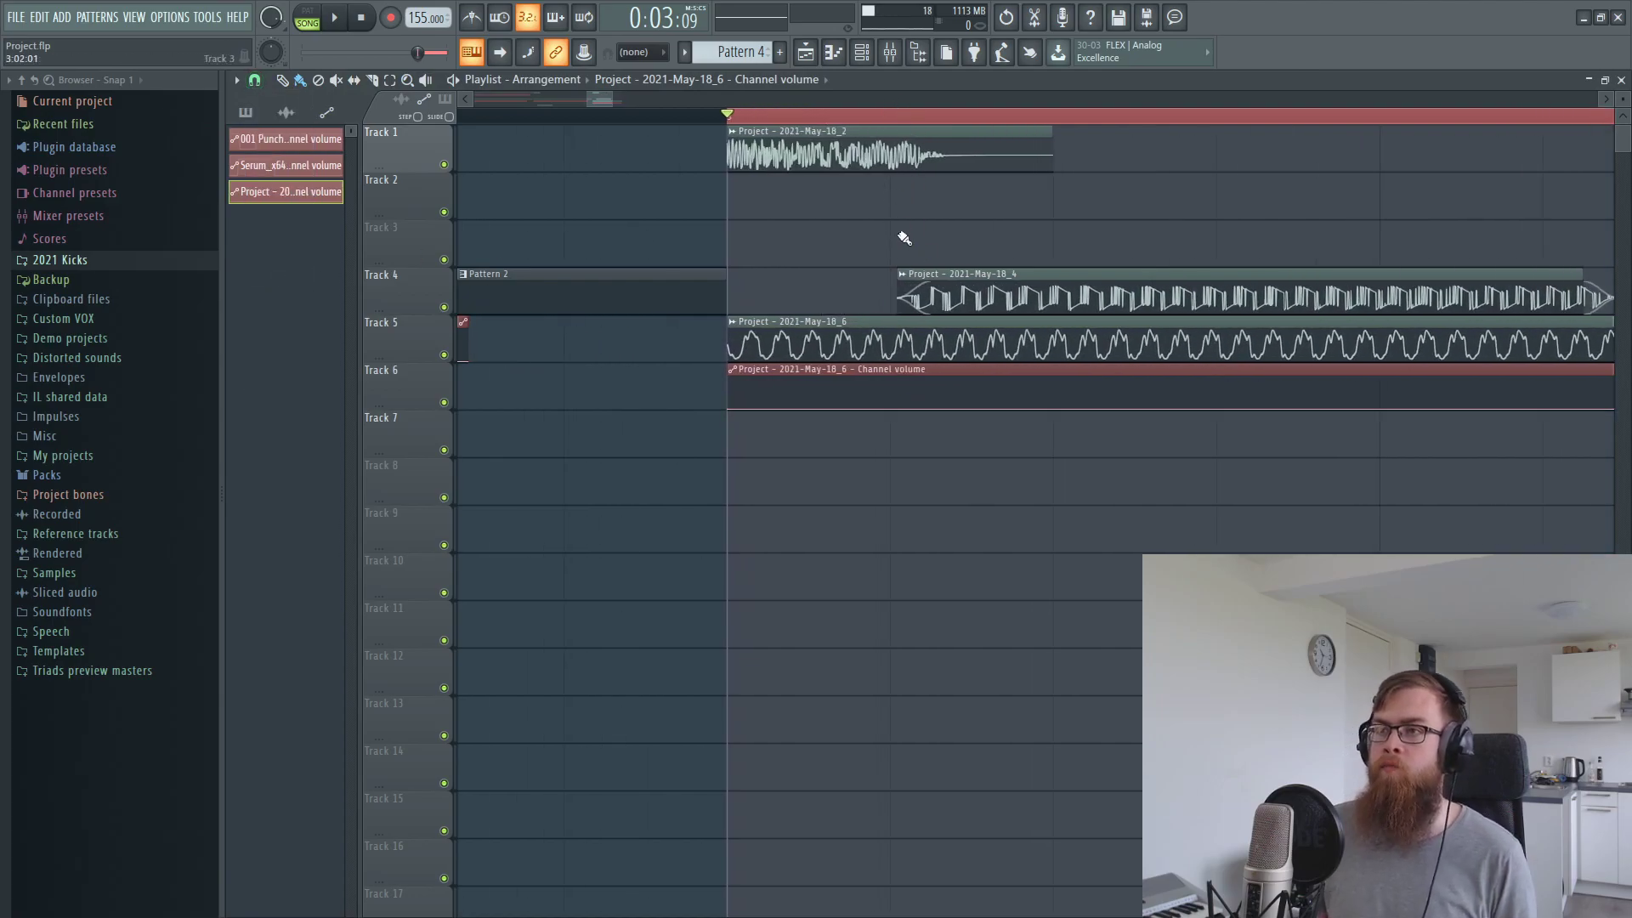
{"action": "left_click", "coordinate": [893, 143]}
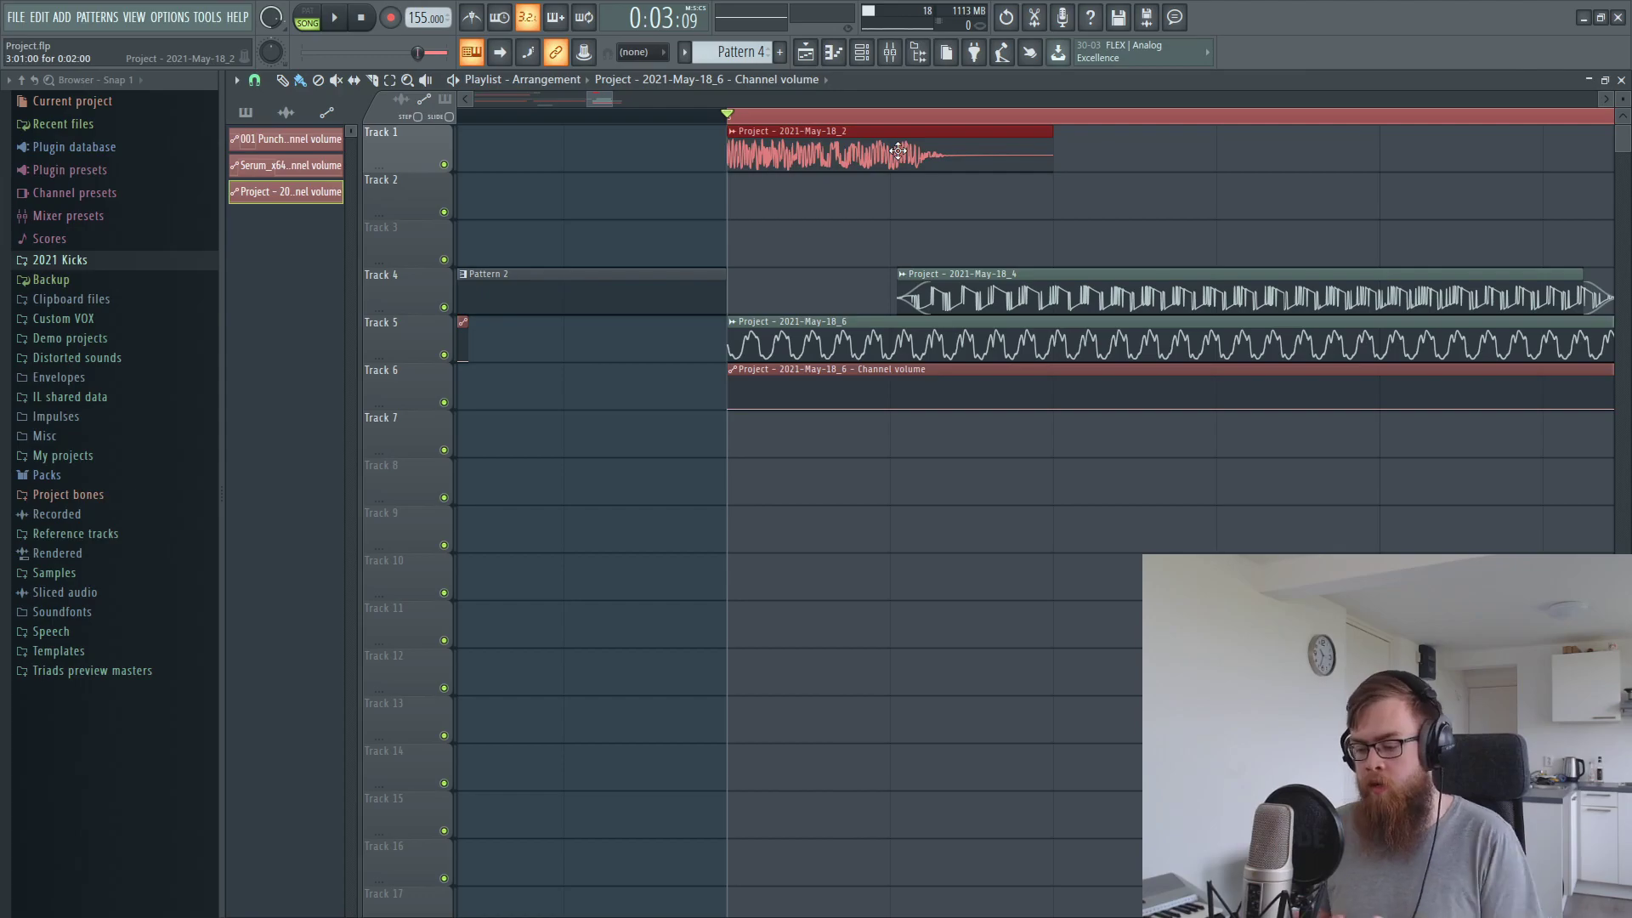
{"action": "left_click", "coordinate": [901, 196]}
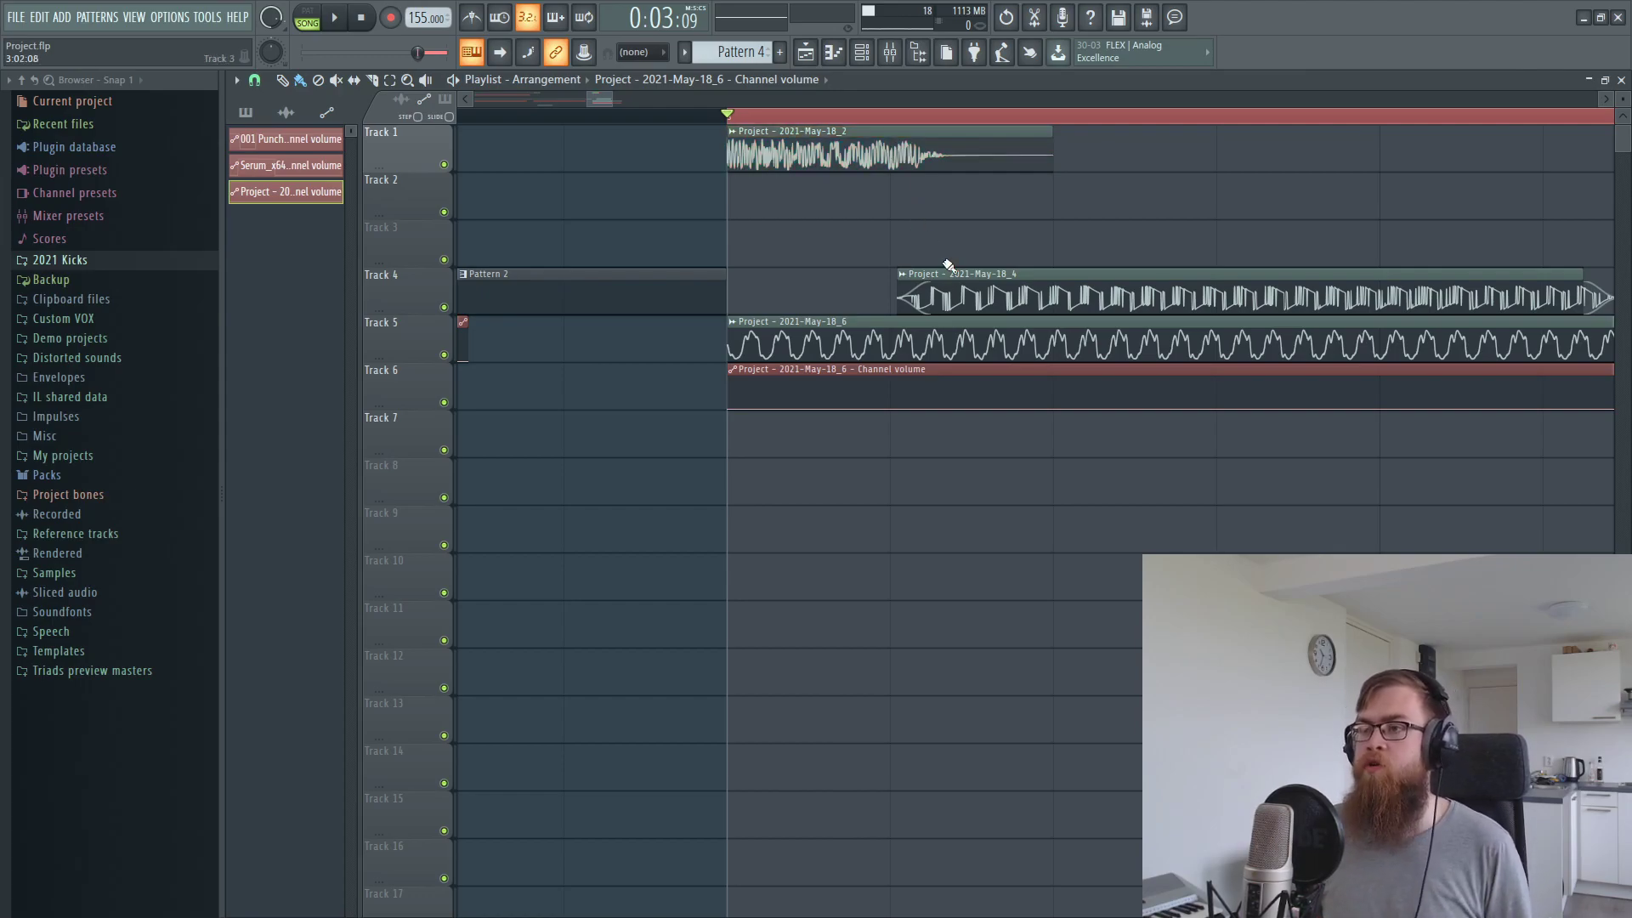
{"action": "right_click", "coordinate": [892, 408]}
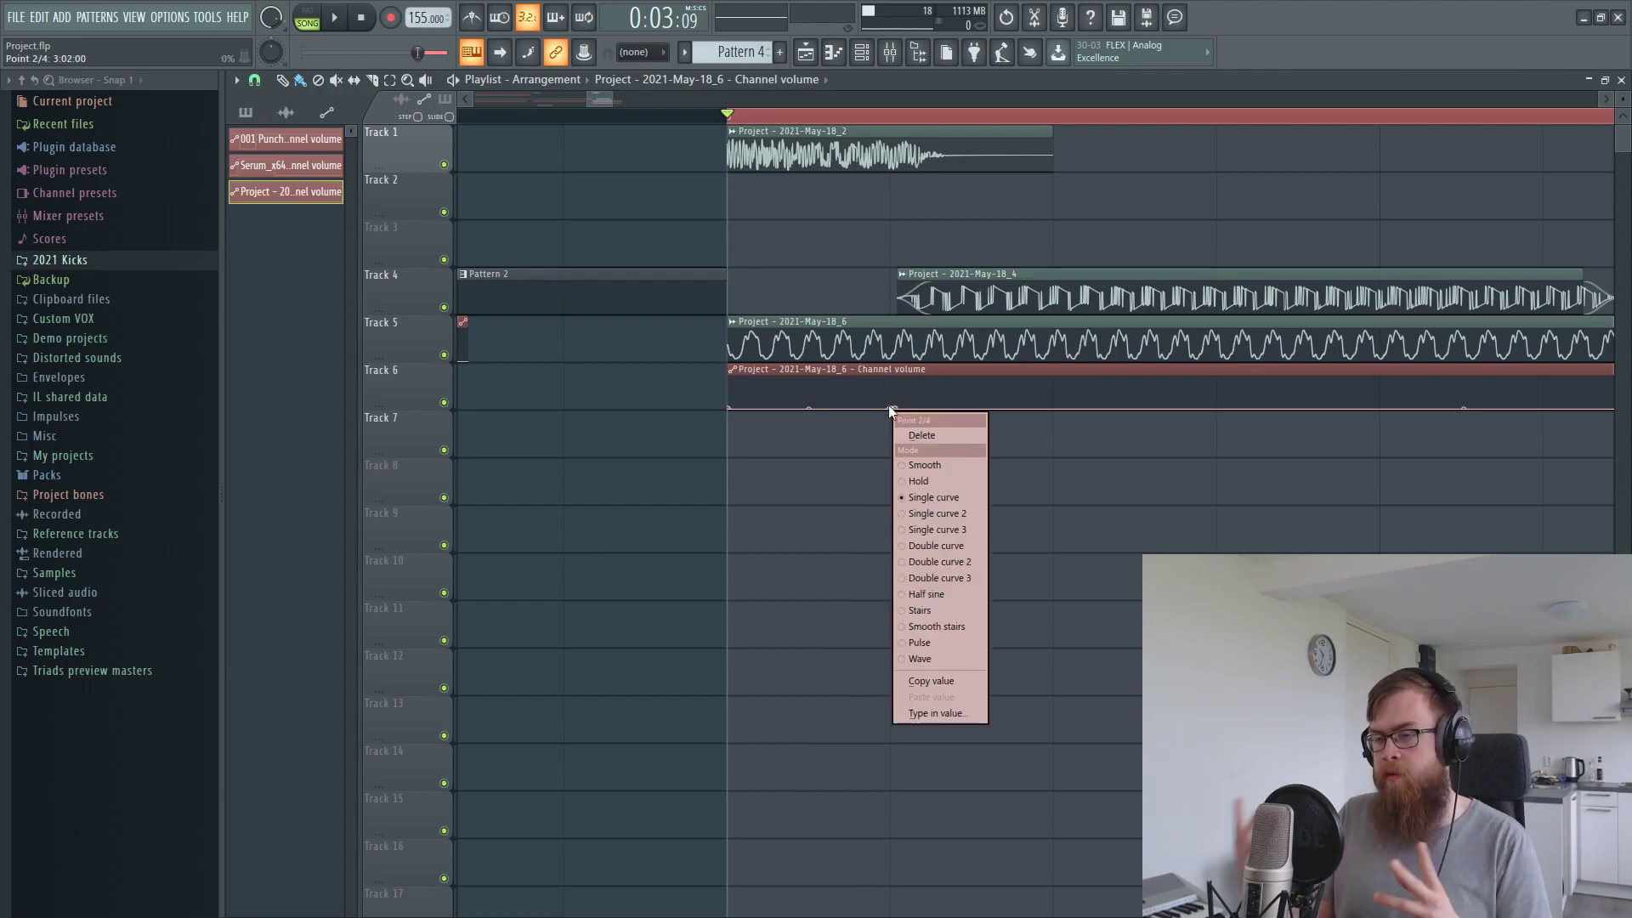
{"action": "left_click", "coordinate": [918, 435]}
{"action": "left_click_drag", "start_coordinate": [897, 407], "coordinate": [963, 397]}
{"action": "right_click", "coordinate": [891, 407]}
{"action": "left_click", "coordinate": [918, 434]}
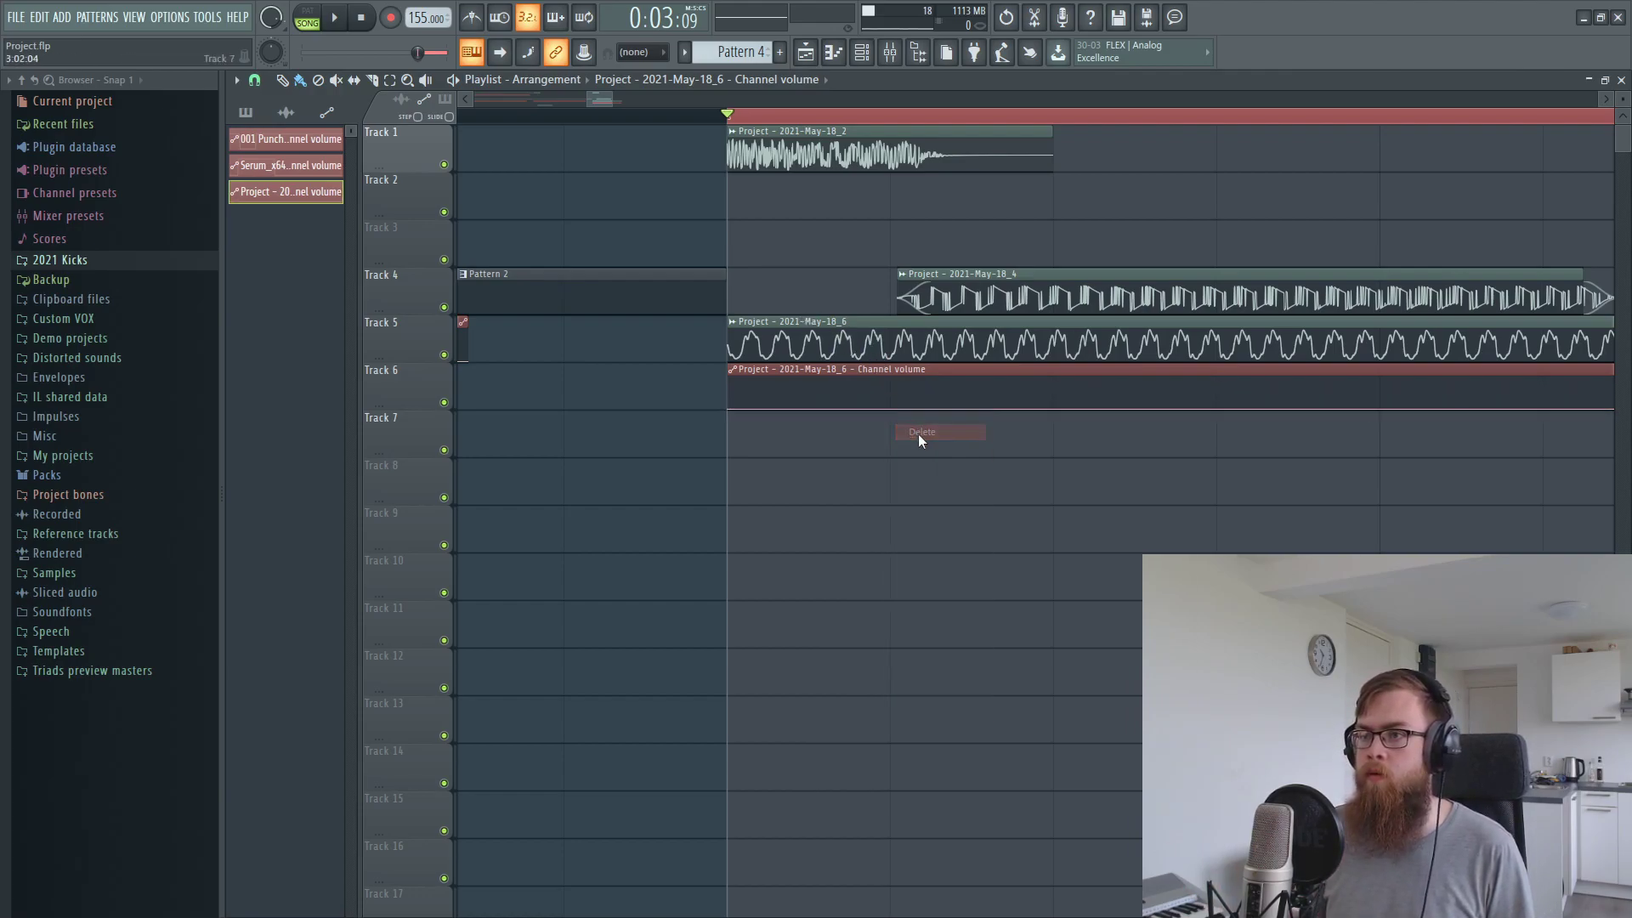
Shape the volume automation to rise where the Track 4 tail begins, hold its level, and curve down to zero near that tail's end
{"action": "right_click", "coordinate": [1078, 406]}
{"action": "left_click_drag", "start_coordinate": [1058, 408], "coordinate": [922, 385]}
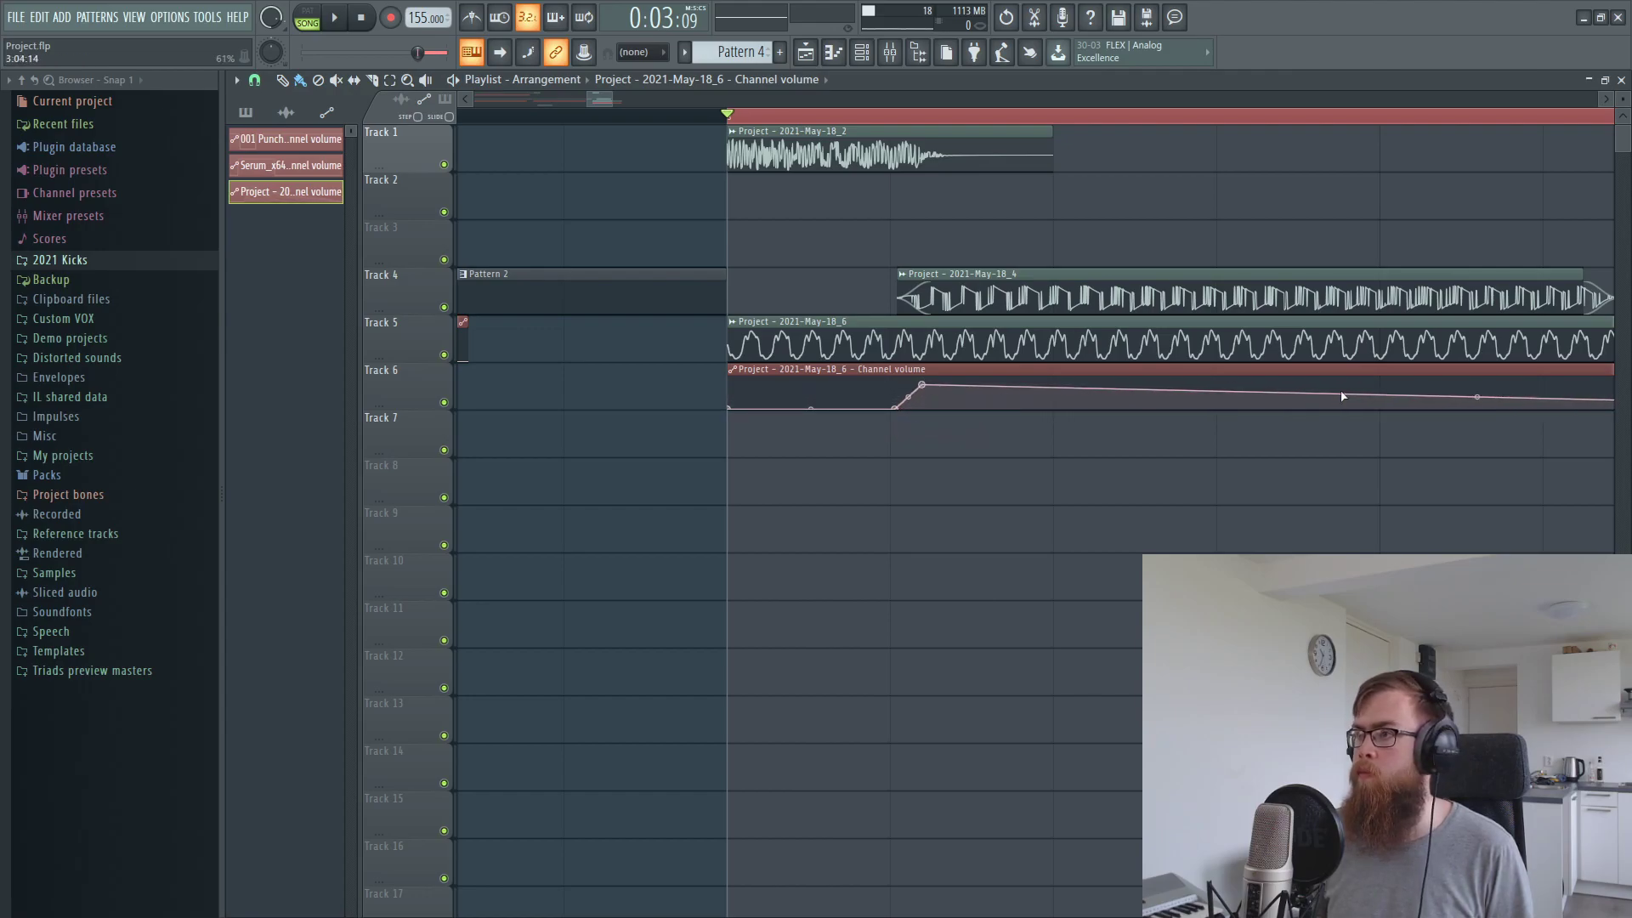
{"action": "left_click_drag", "start_coordinate": [1234, 397], "coordinate": [1228, 385]}
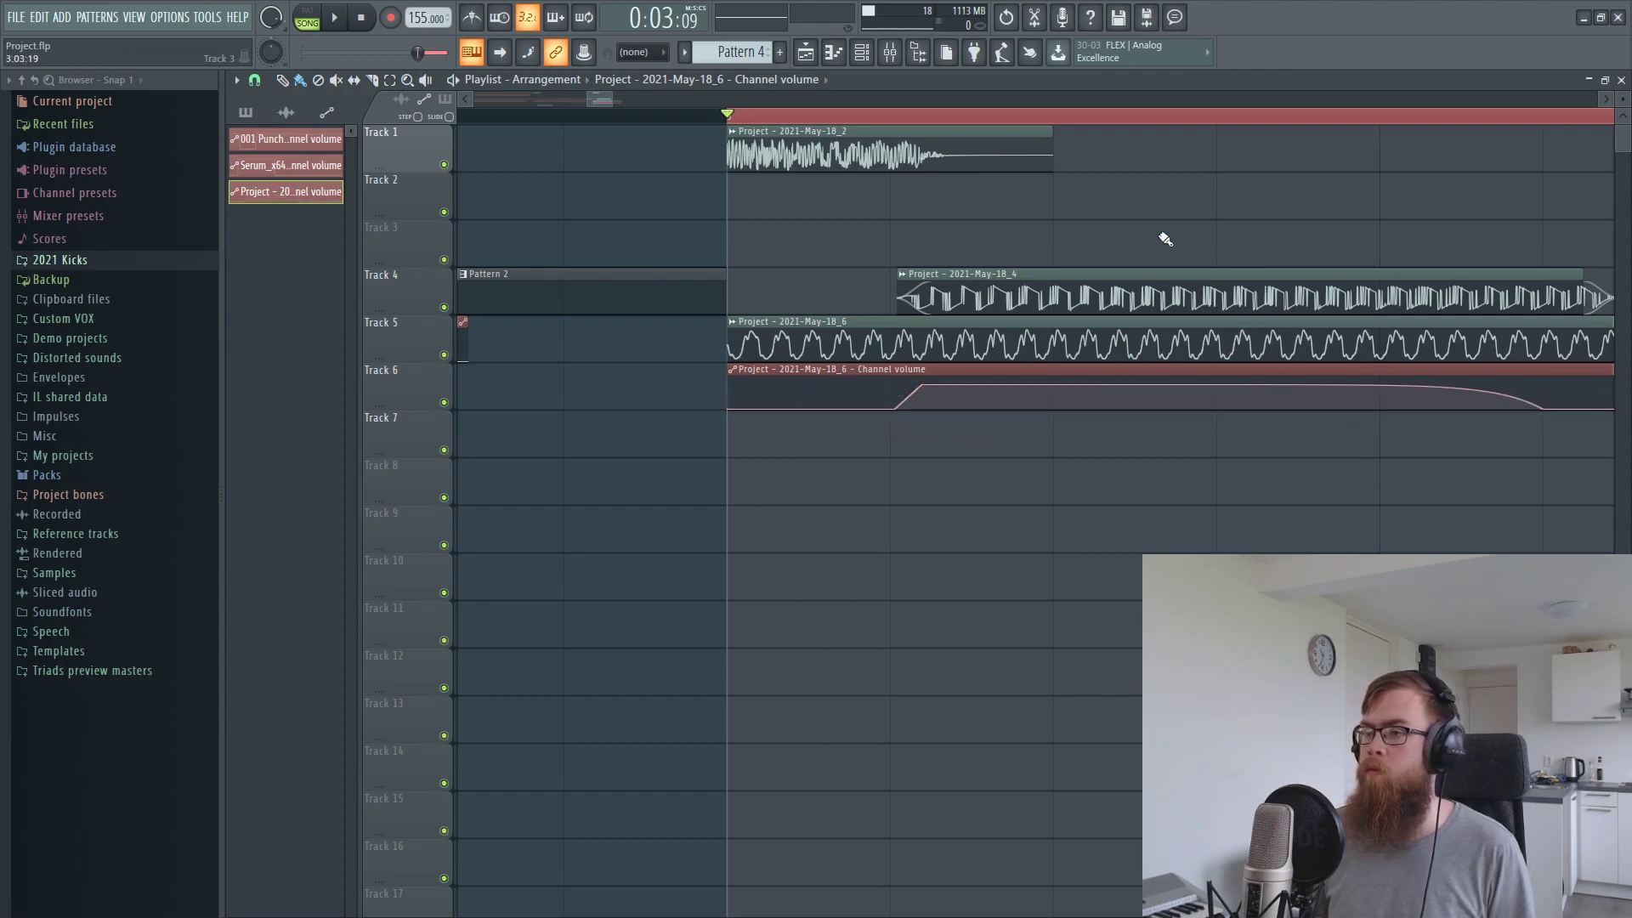
Shift the new tail clip on Track 5 slightly against the Track 4 tail and audition the layered kick
{"action": "scroll", "coordinate": [935, 166], "scroll_direction": "down", "scroll_amount": 4}
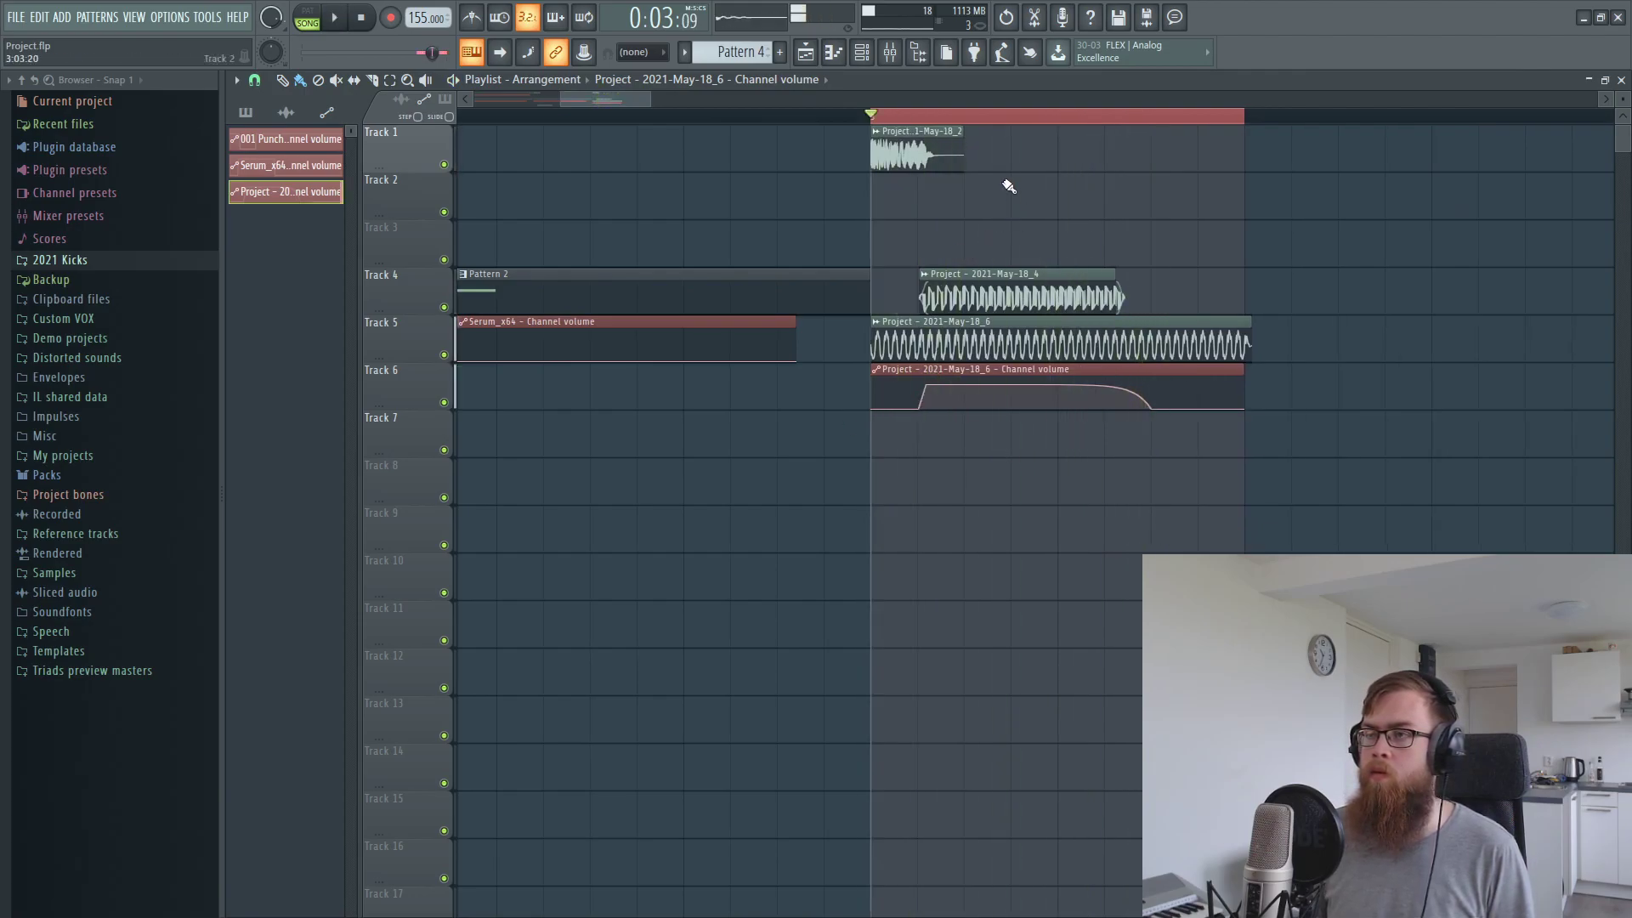
{"action": "scroll", "coordinate": [943, 293], "scroll_direction": "up", "scroll_amount": 3}
{"action": "mouse_move", "coordinate": [933, 335]}
{"action": "left_mouse_down"}
{"action": "mouse_move", "coordinate": [927, 263]}
{"action": "mouse_move", "coordinate": [932, 332]}
{"action": "left_mouse_up"}
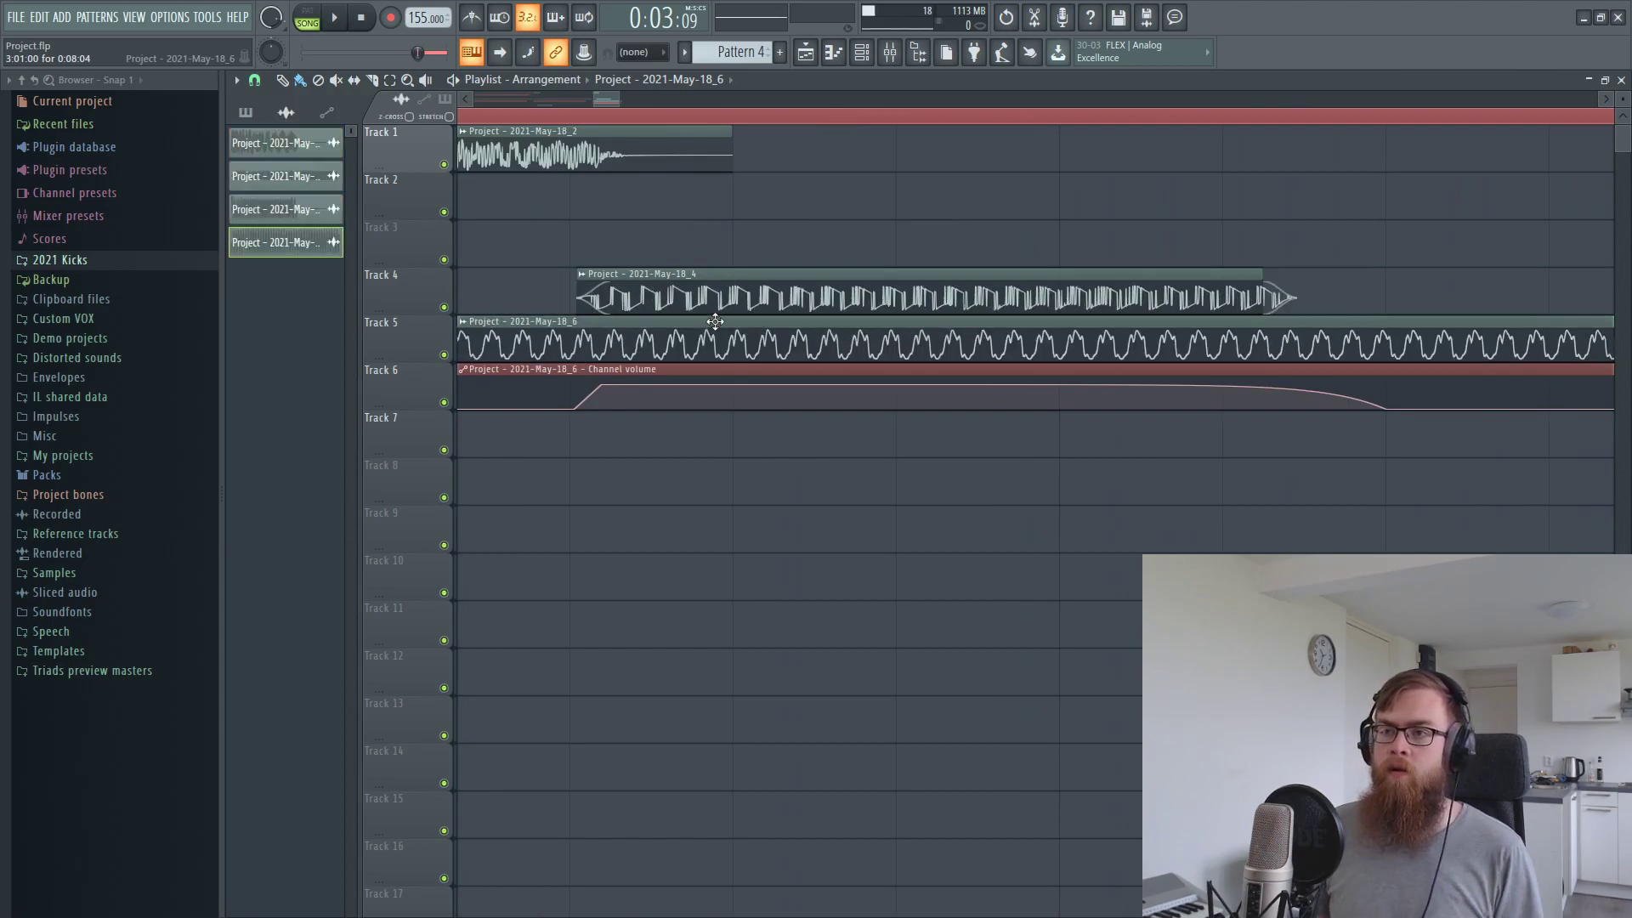
{"action": "left_click_drag", "start_coordinate": [715, 319], "coordinate": [685, 358]}
{"action": "key", "text": "space"}
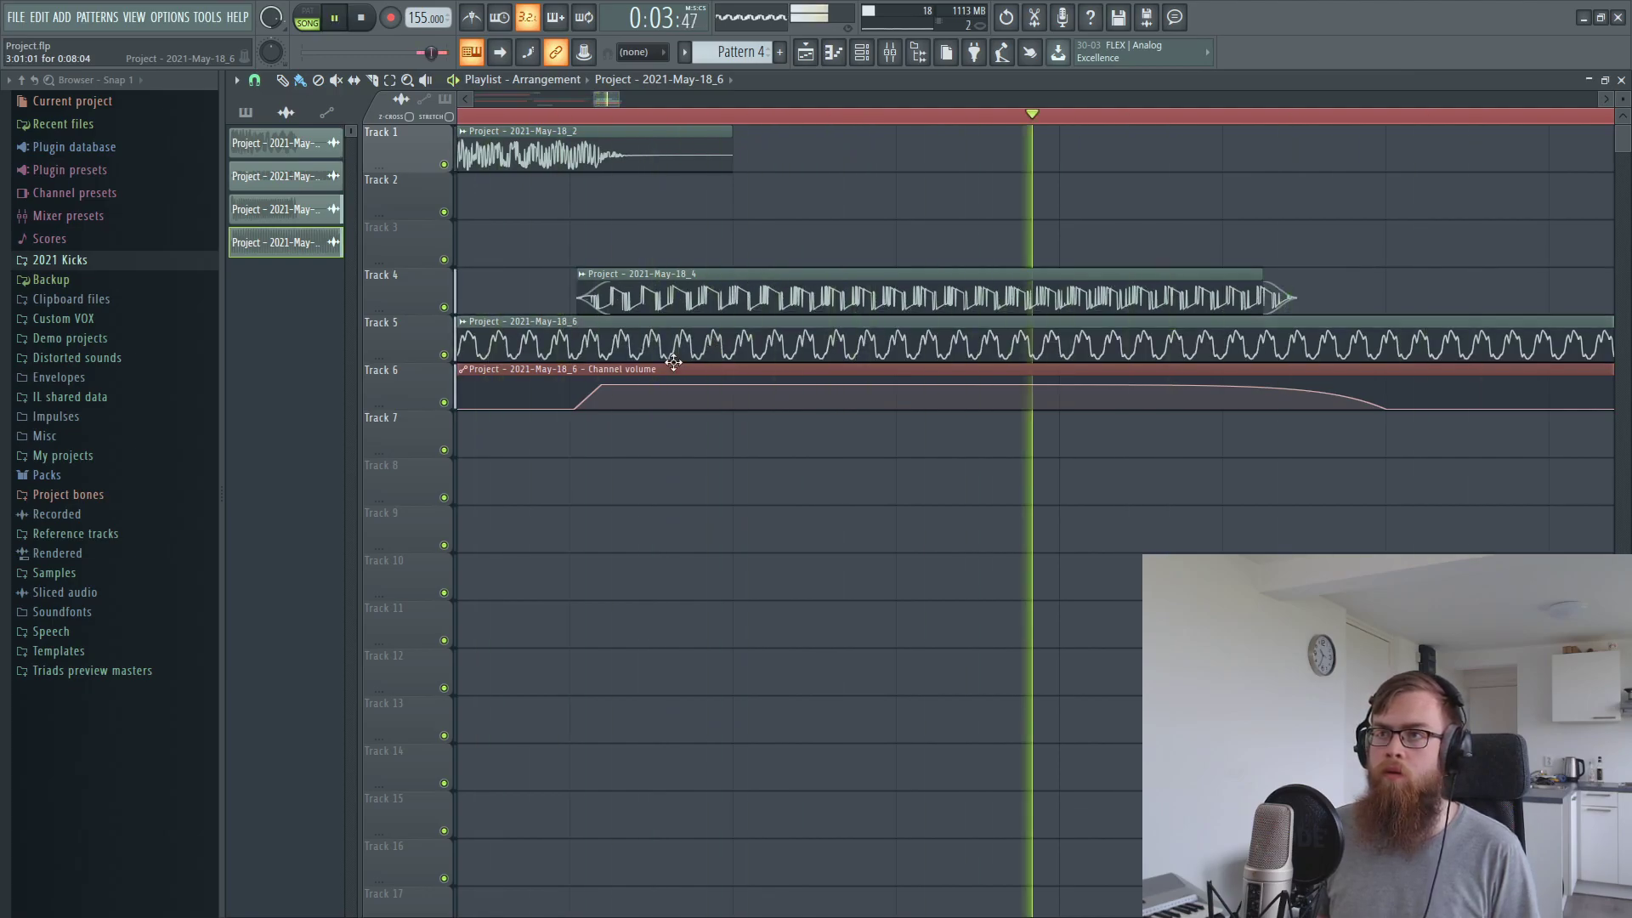
{"action": "key", "text": "space"}
Bend the fade-in of the Track 6 volume automation into a slower-starting curve and play the result
{"action": "left_click_drag", "start_coordinate": [588, 397], "coordinate": [588, 405]}
{"action": "key", "text": "space"}
{"action": "key", "text": "space"}
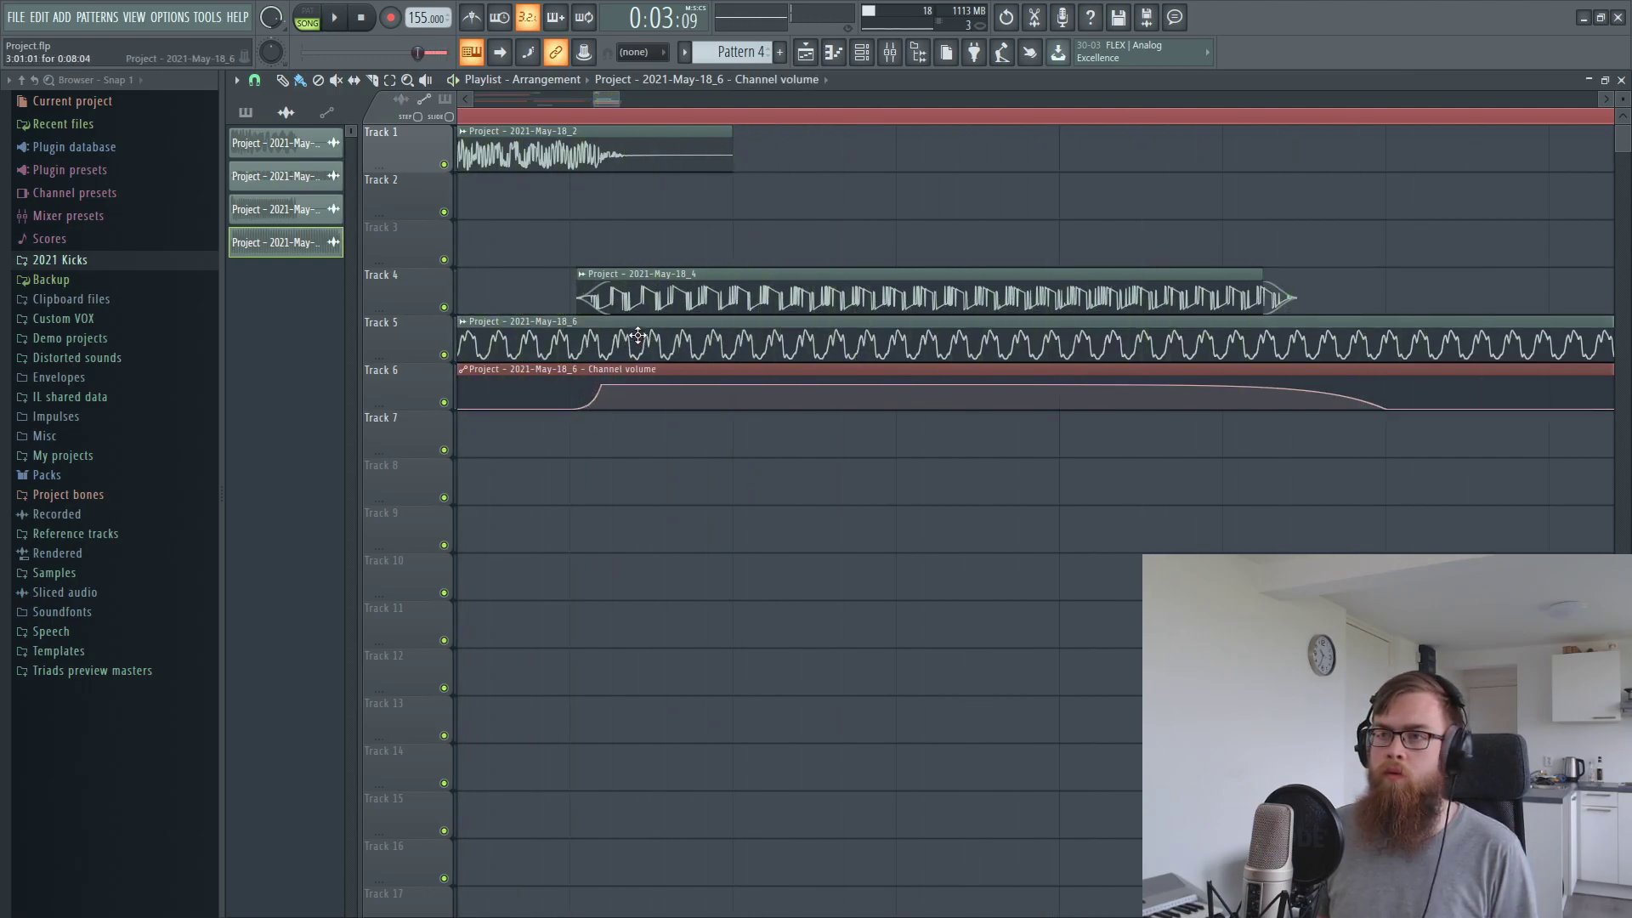
Fine-tune the Track 5 tail's timing with small nudges, replaying the kick after each to compare its phase with Track 4
{"action": "left_click_drag", "start_coordinate": [647, 332], "coordinate": [641, 329]}
{"action": "key", "text": "space"}
{"action": "key", "text": "space"}
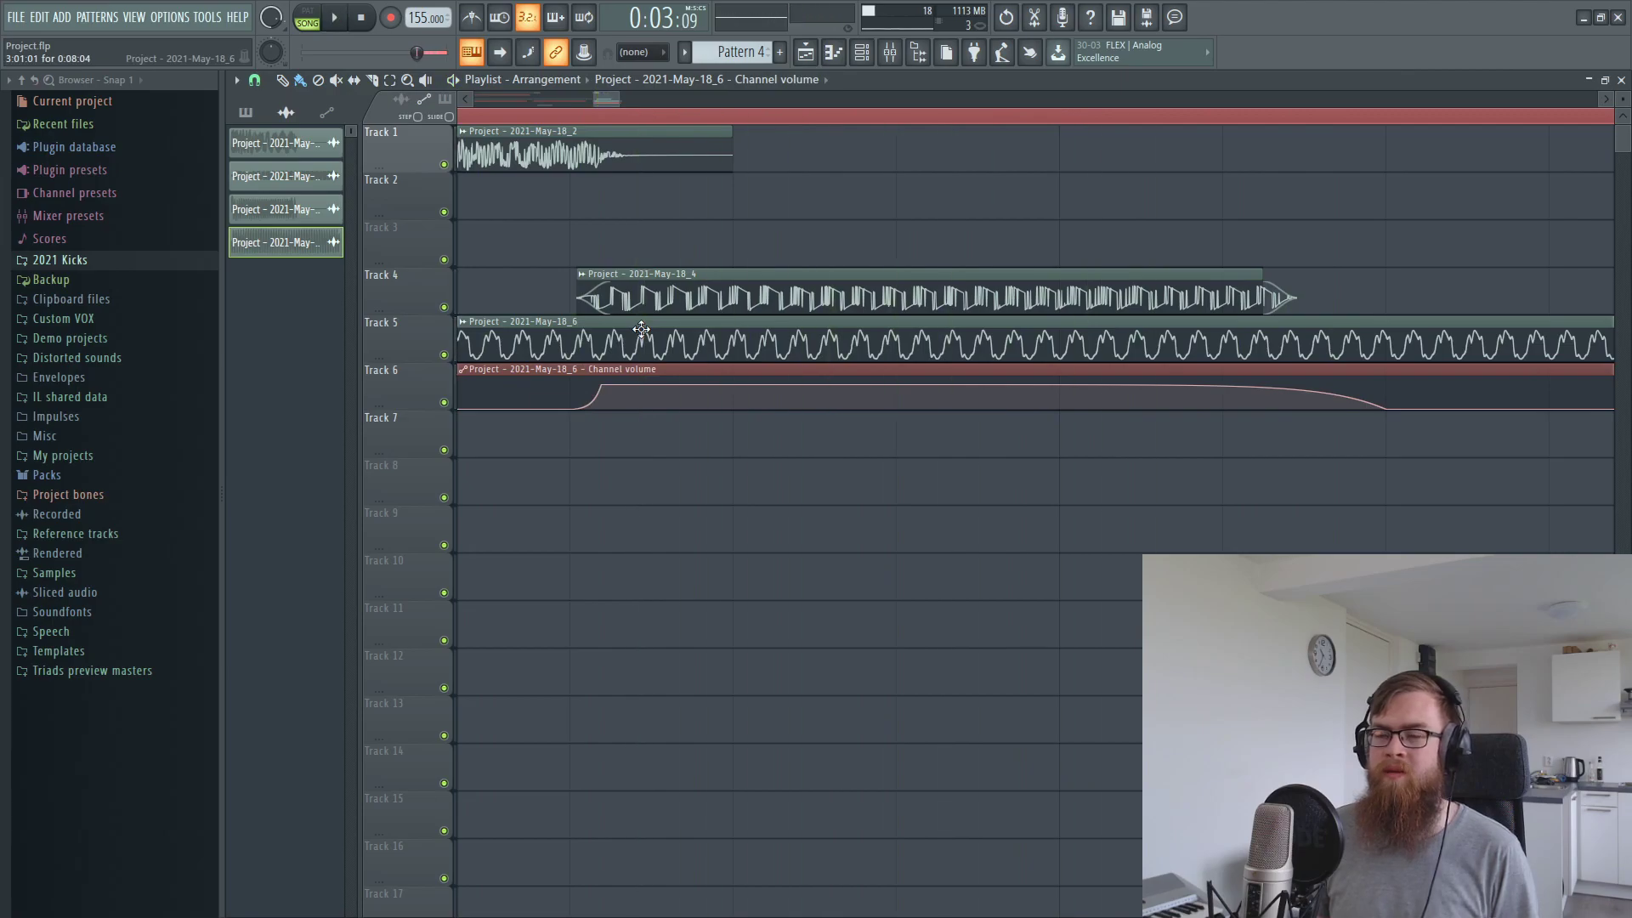
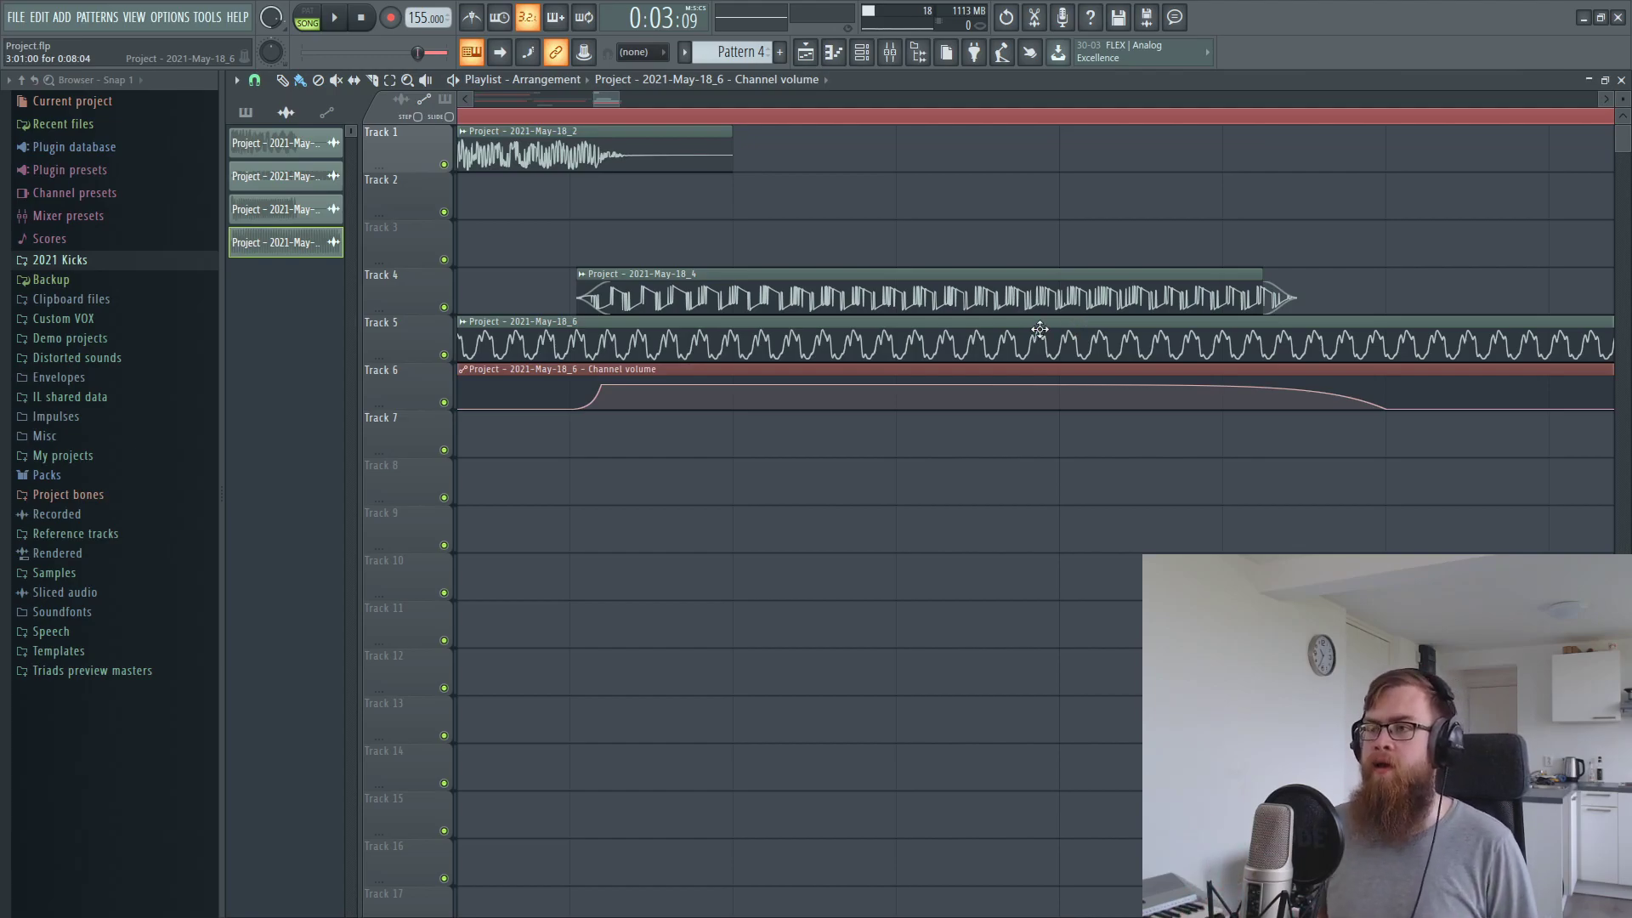
{"action": "left_click_drag", "start_coordinate": [1030, 334], "coordinate": [1037, 336]}
{"action": "mouse_move", "coordinate": [623, 324]}
{"action": "left_mouse_down"}
{"action": "mouse_move", "coordinate": [621, 265]}
{"action": "mouse_move", "coordinate": [629, 384]}
{"action": "mouse_move", "coordinate": [614, 322]}
{"action": "left_mouse_up"}
{"action": "key", "text": "space"}
{"action": "key", "text": "space"}
{"action": "key", "text": "space"}
{"action": "key", "text": "space"}
Mute the punch on mixer track 1, lower track 6 slightly, and raise track 5 to about -2.5 dB during playback
{"action": "left_click", "coordinate": [889, 52]}
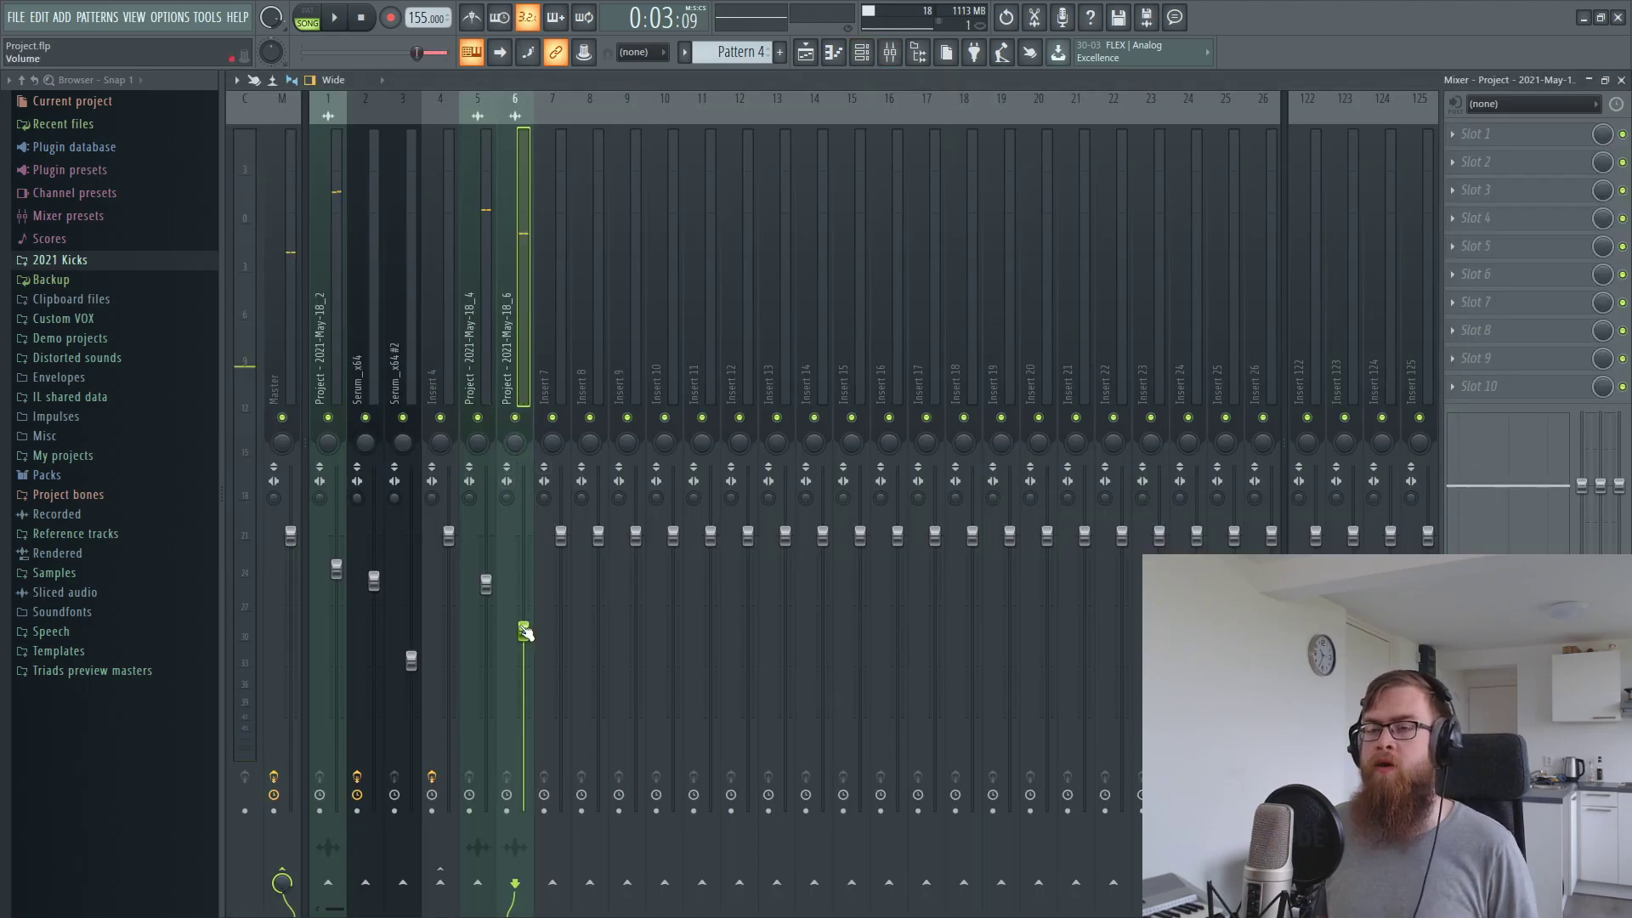
{"action": "left_click", "coordinate": [328, 417]}
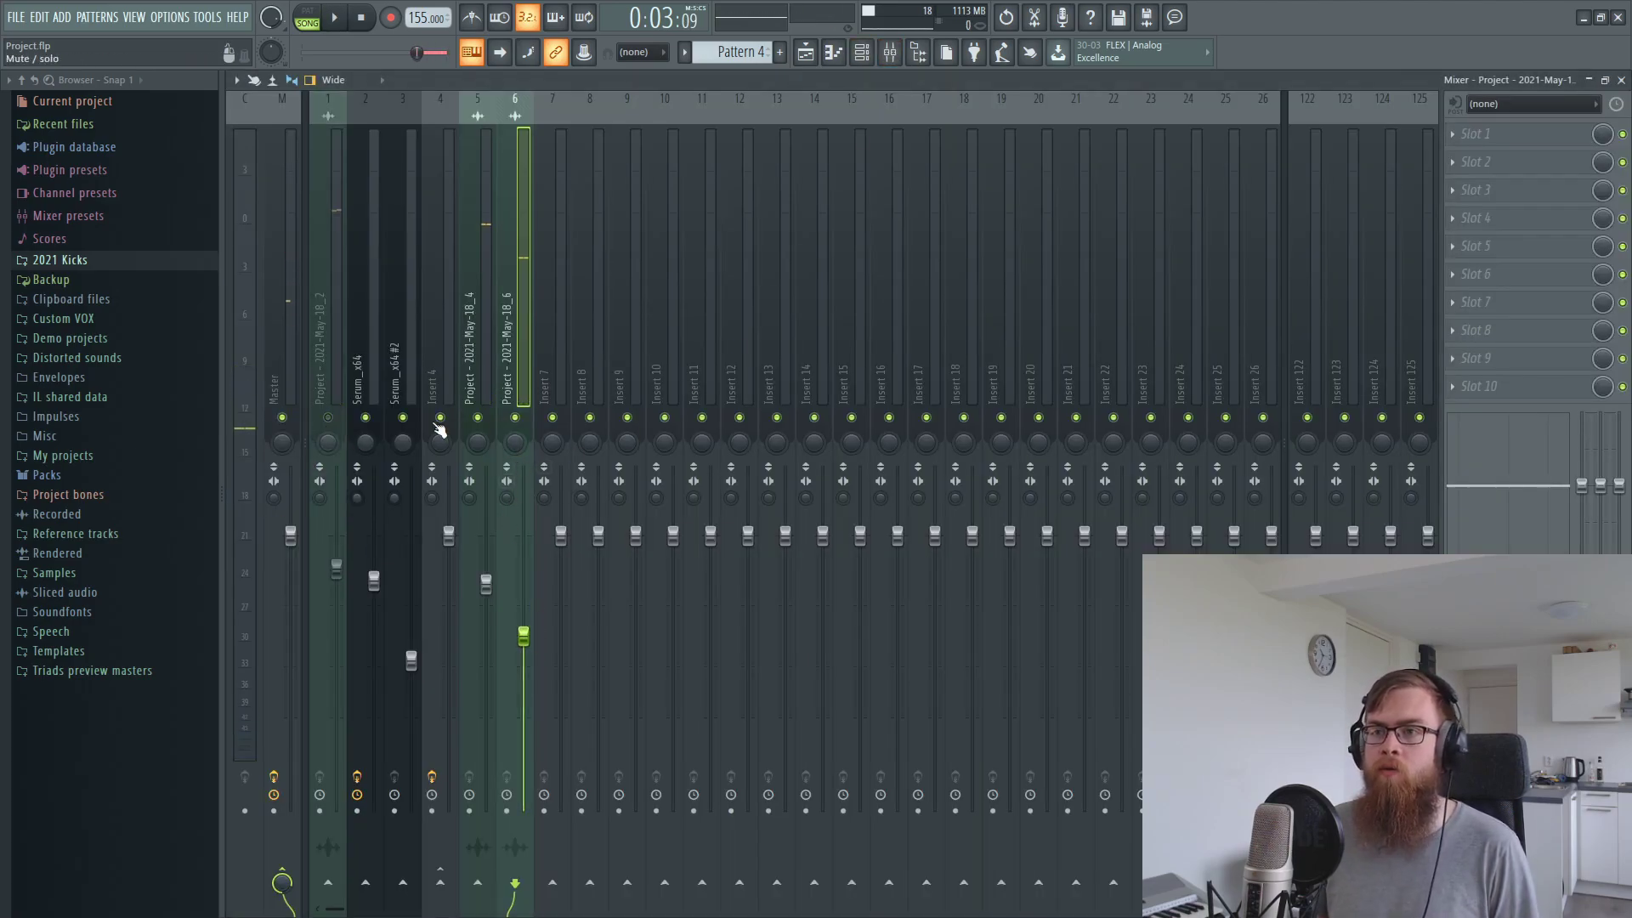
{"action": "key", "text": "space"}
{"action": "left_click_drag", "start_coordinate": [486, 584], "coordinate": [486, 573]}
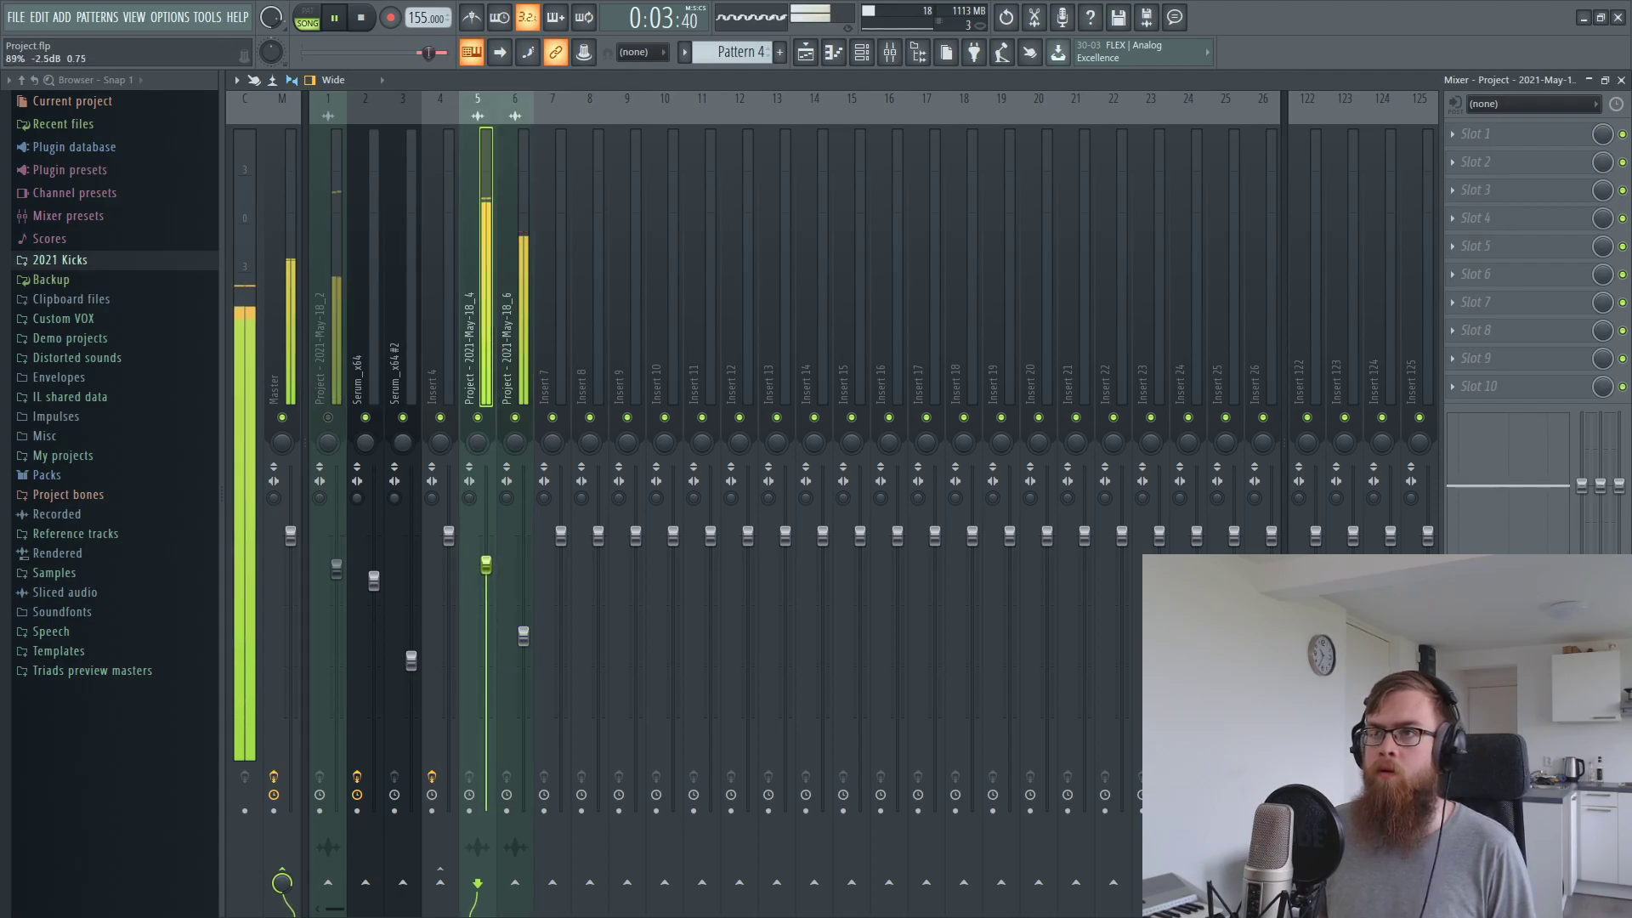
Set mixer track 6 to about -7.7 dB and route tracks 5 and 6 to insert 7 only
{"action": "left_click_drag", "start_coordinate": [523, 636], "coordinate": [524, 623]}
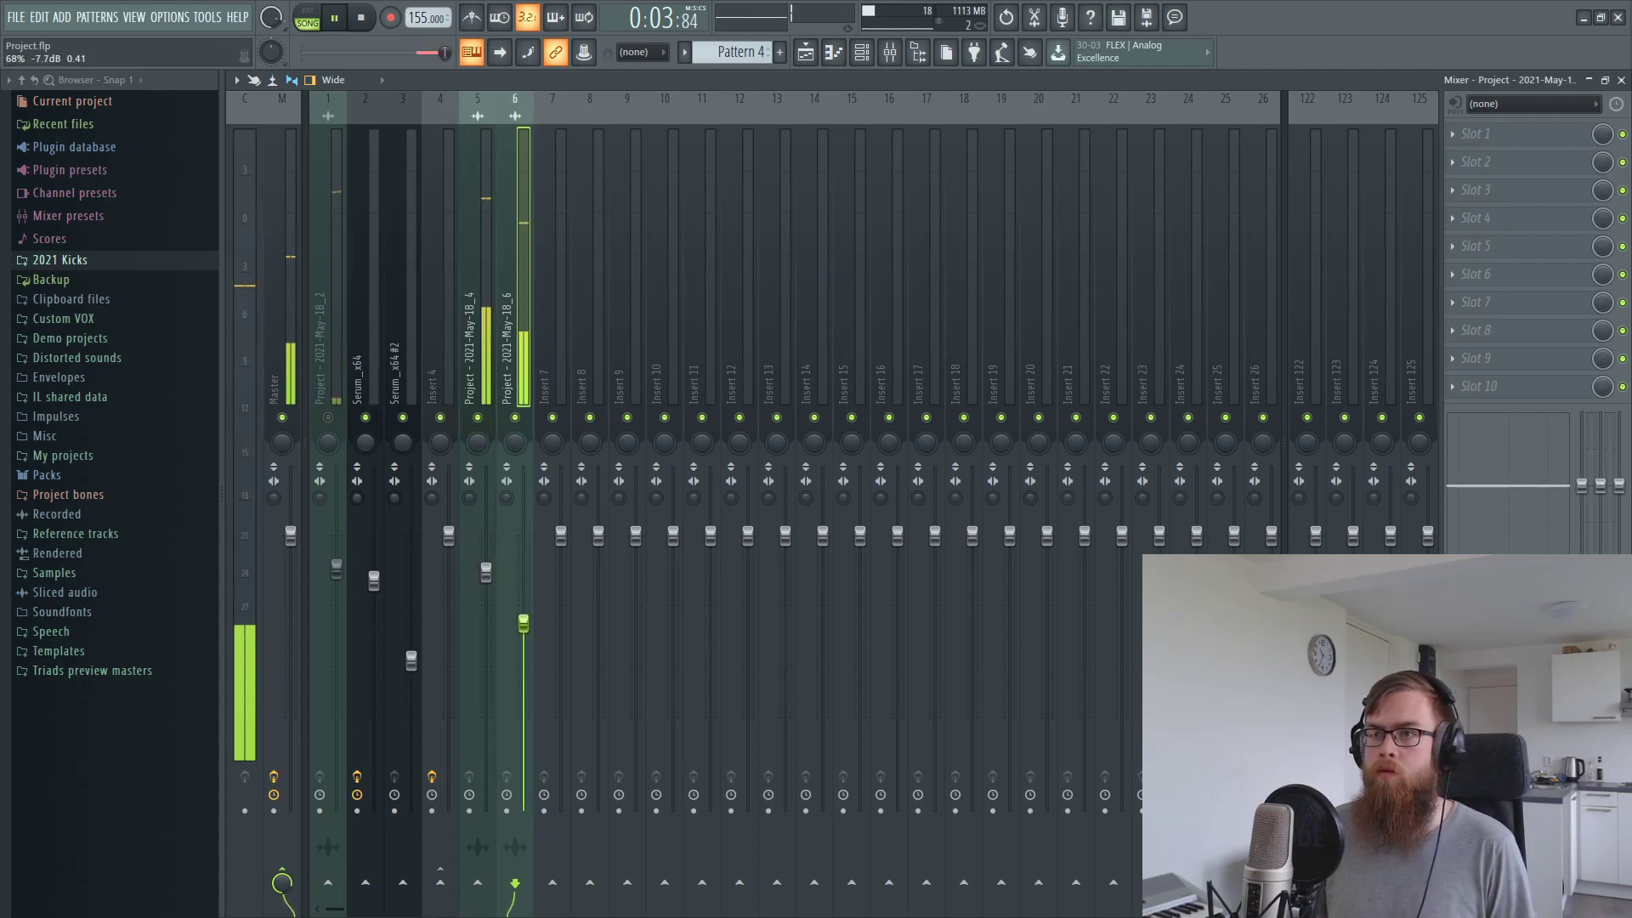
{"action": "key", "text": "space"}
{"action": "left_click", "coordinate": [485, 296], "text": "ctrl"}
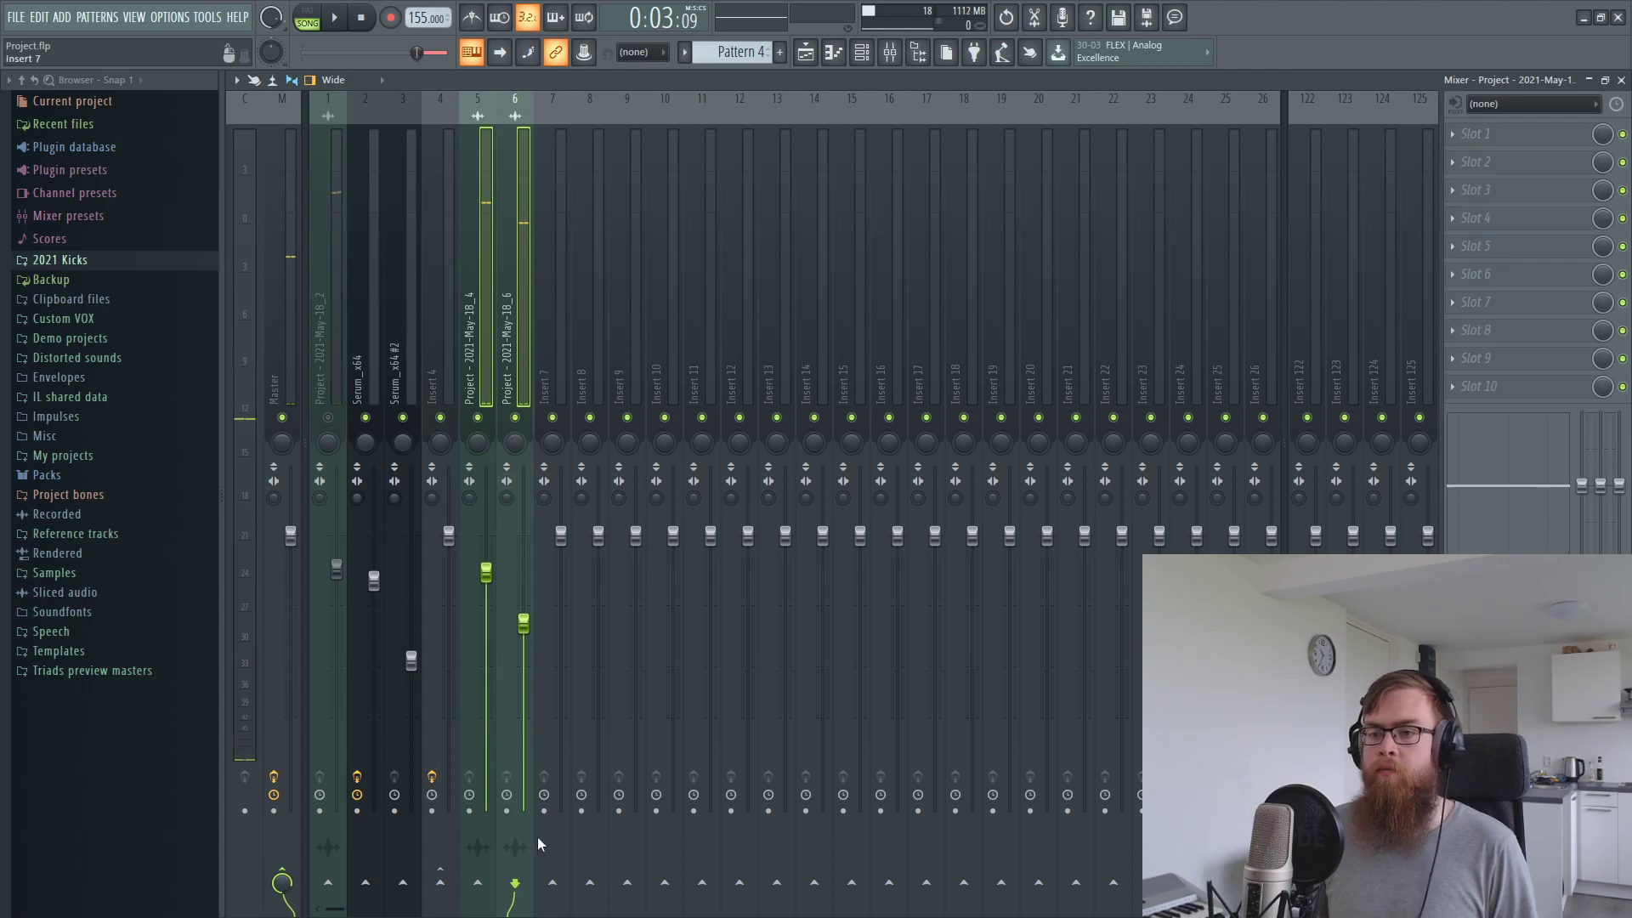
{"action": "right_click", "coordinate": [553, 881]}
{"action": "left_click", "coordinate": [600, 852]}
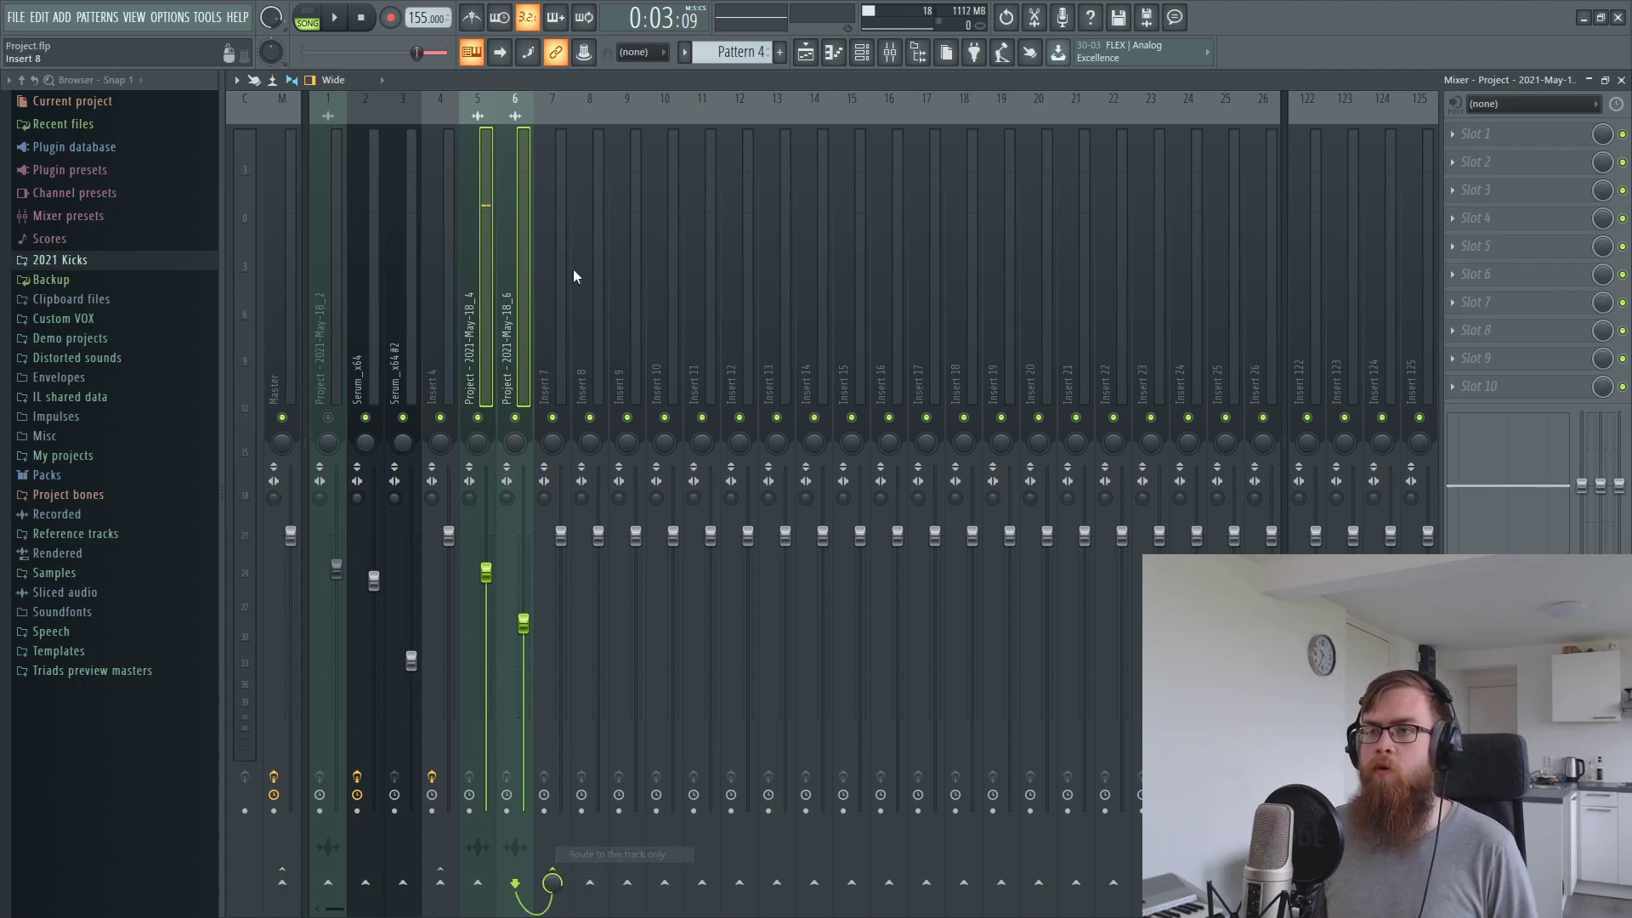
Load FabFilter Pro-Q 2 on insert 7 and shape gentle bell boosts in the low end while auditioning the tails
{"action": "left_click", "coordinate": [1530, 143]}
{"action": "left_click", "coordinate": [1237, 476]}
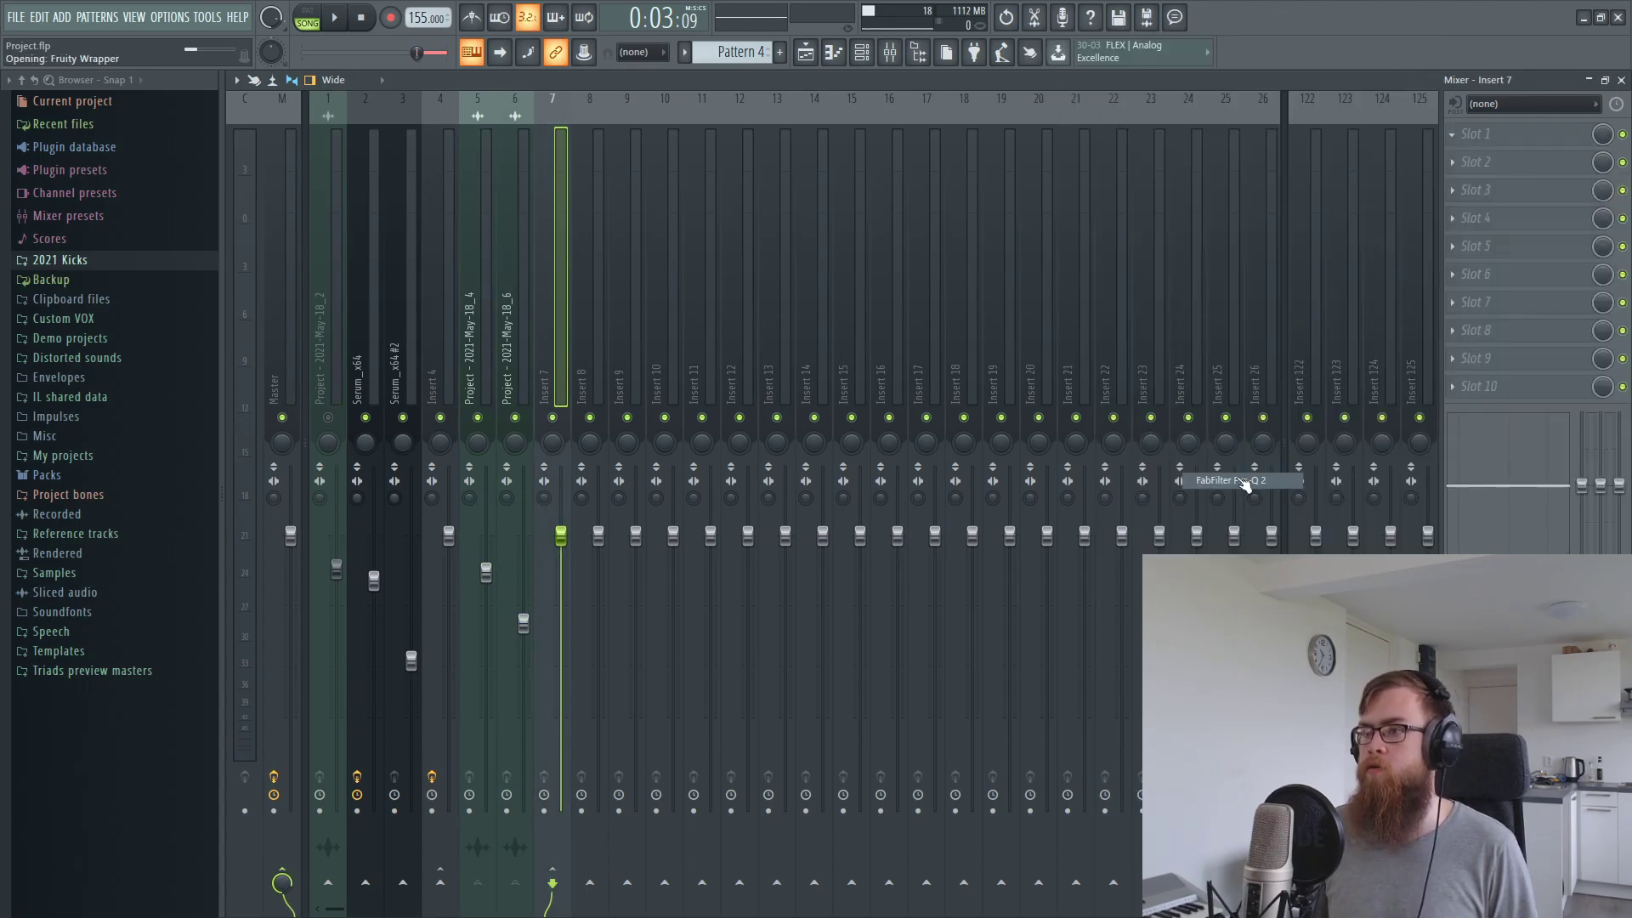
{"action": "key", "text": "space"}
{"action": "left_click_drag", "start_coordinate": [1058, 357], "coordinate": [951, 341]}
{"action": "scroll", "coordinate": [939, 317], "scroll_direction": "up", "scroll_amount": 5}
{"action": "key", "text": "space"}
Add Misstortion 2 in the second effect slot of insert 7 and set Hard Clip and Soft Clip to about 4.4 dB
{"action": "left_click", "coordinate": [1479, 161]}
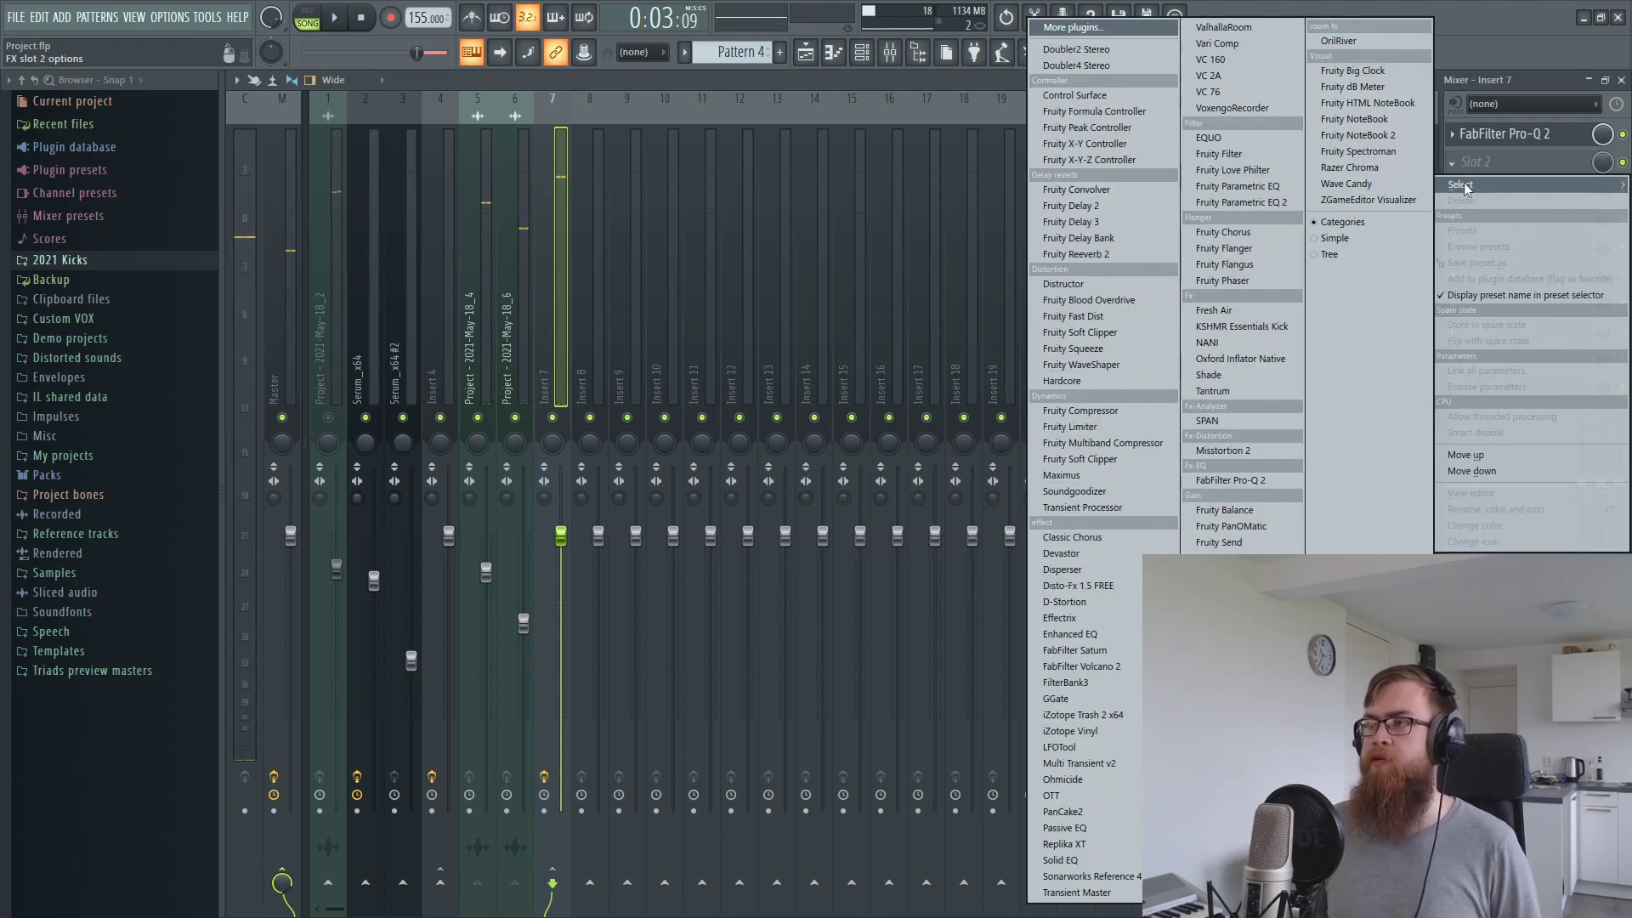
{"action": "left_click", "coordinate": [1223, 450]}
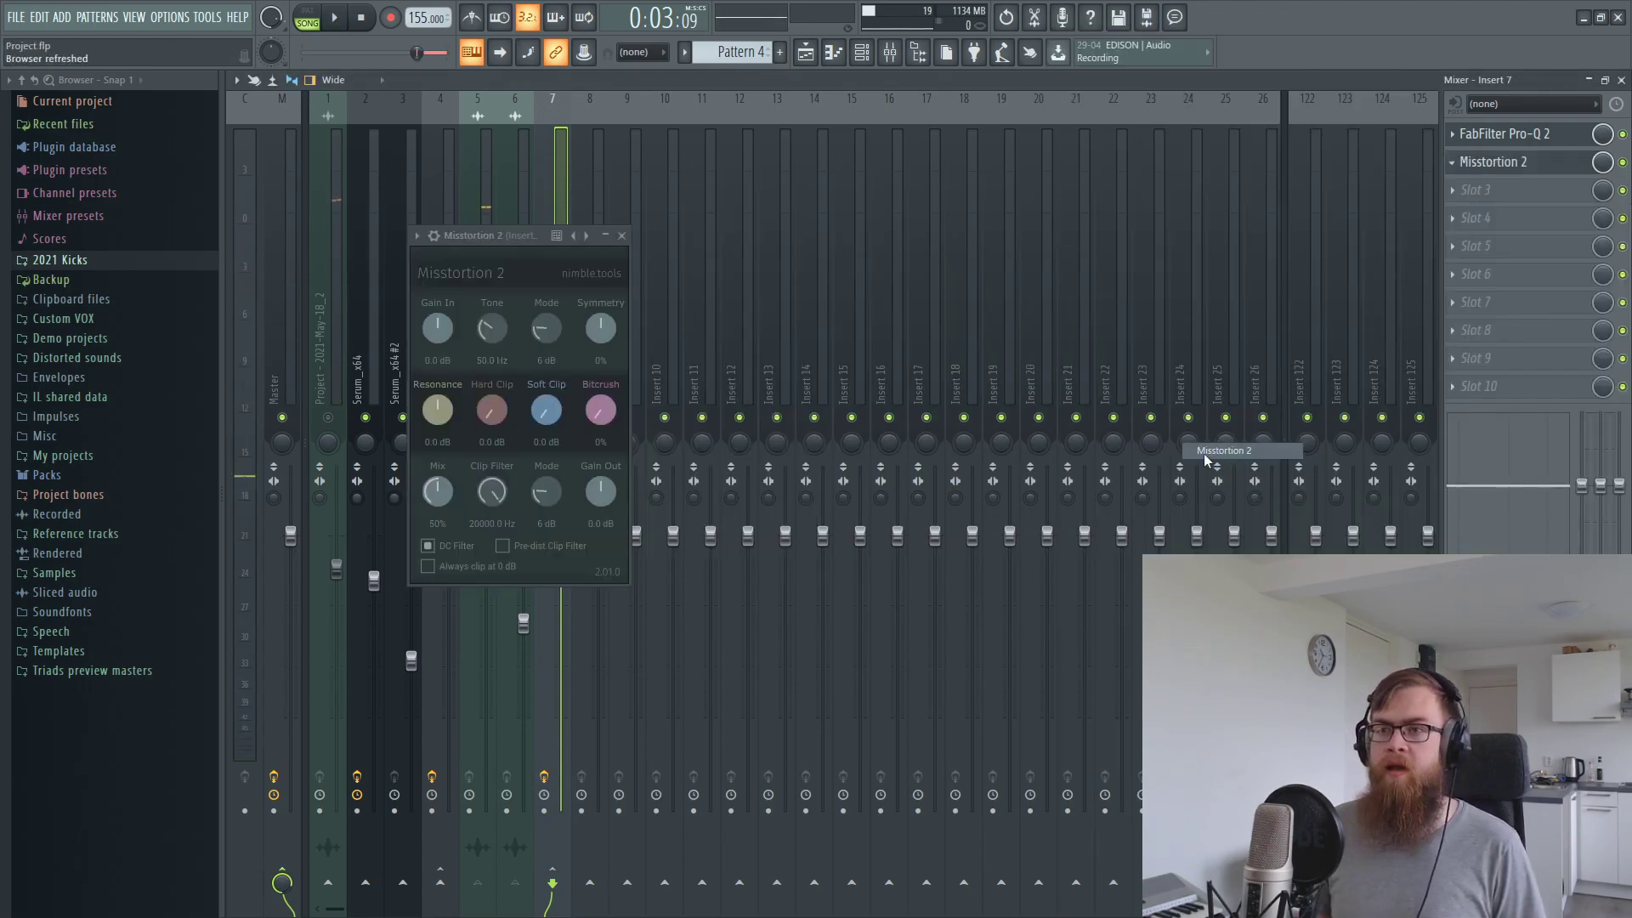
{"action": "left_click_drag", "start_coordinate": [485, 233], "coordinate": [821, 291]}
{"action": "key", "text": "space"}
{"action": "left_click_drag", "start_coordinate": [811, 473], "coordinate": [862, 456]}
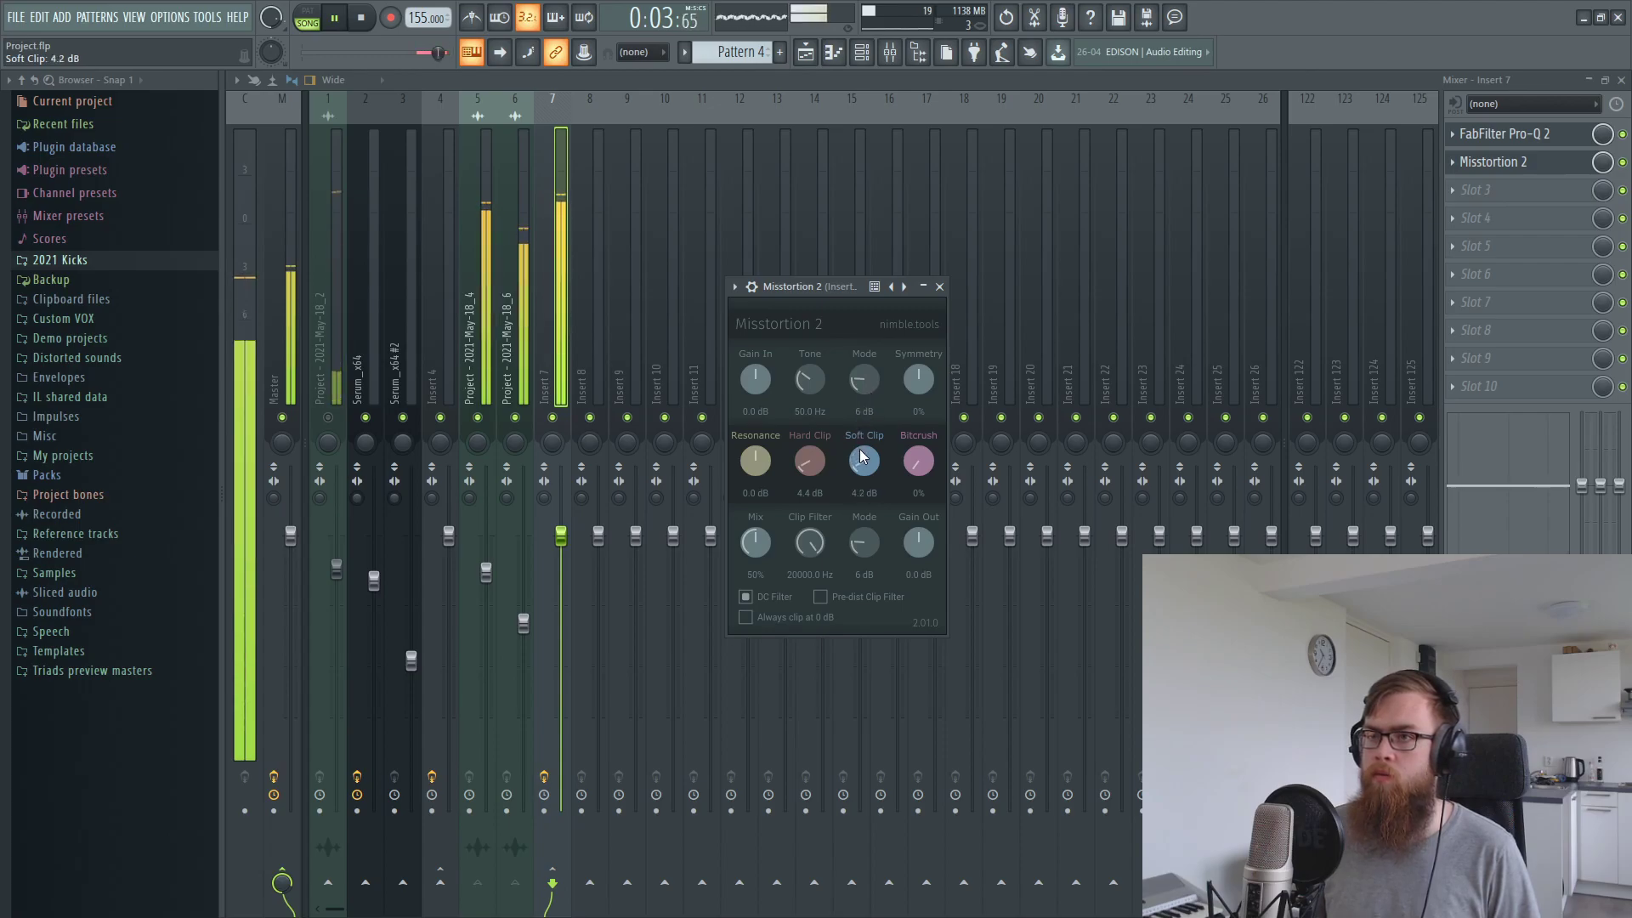
Compare the tail bus with Misstortion 2 bypassed and enabled during playback
{"action": "left_click", "coordinate": [1622, 161]}
{"action": "key", "text": "Escape"}
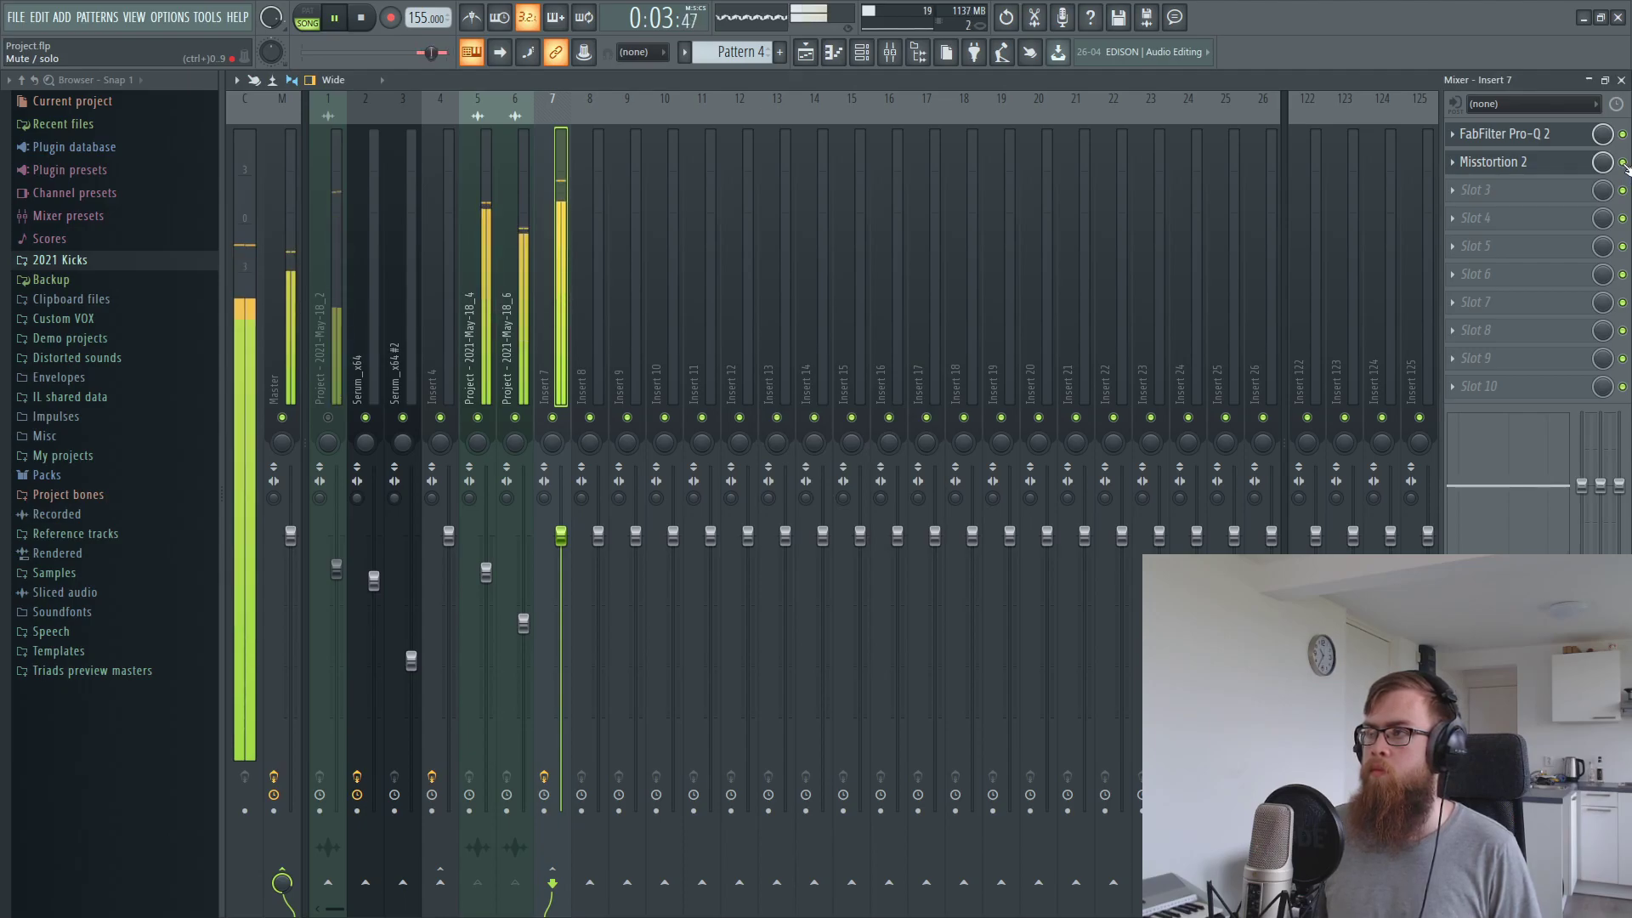
{"action": "key", "text": "space"}
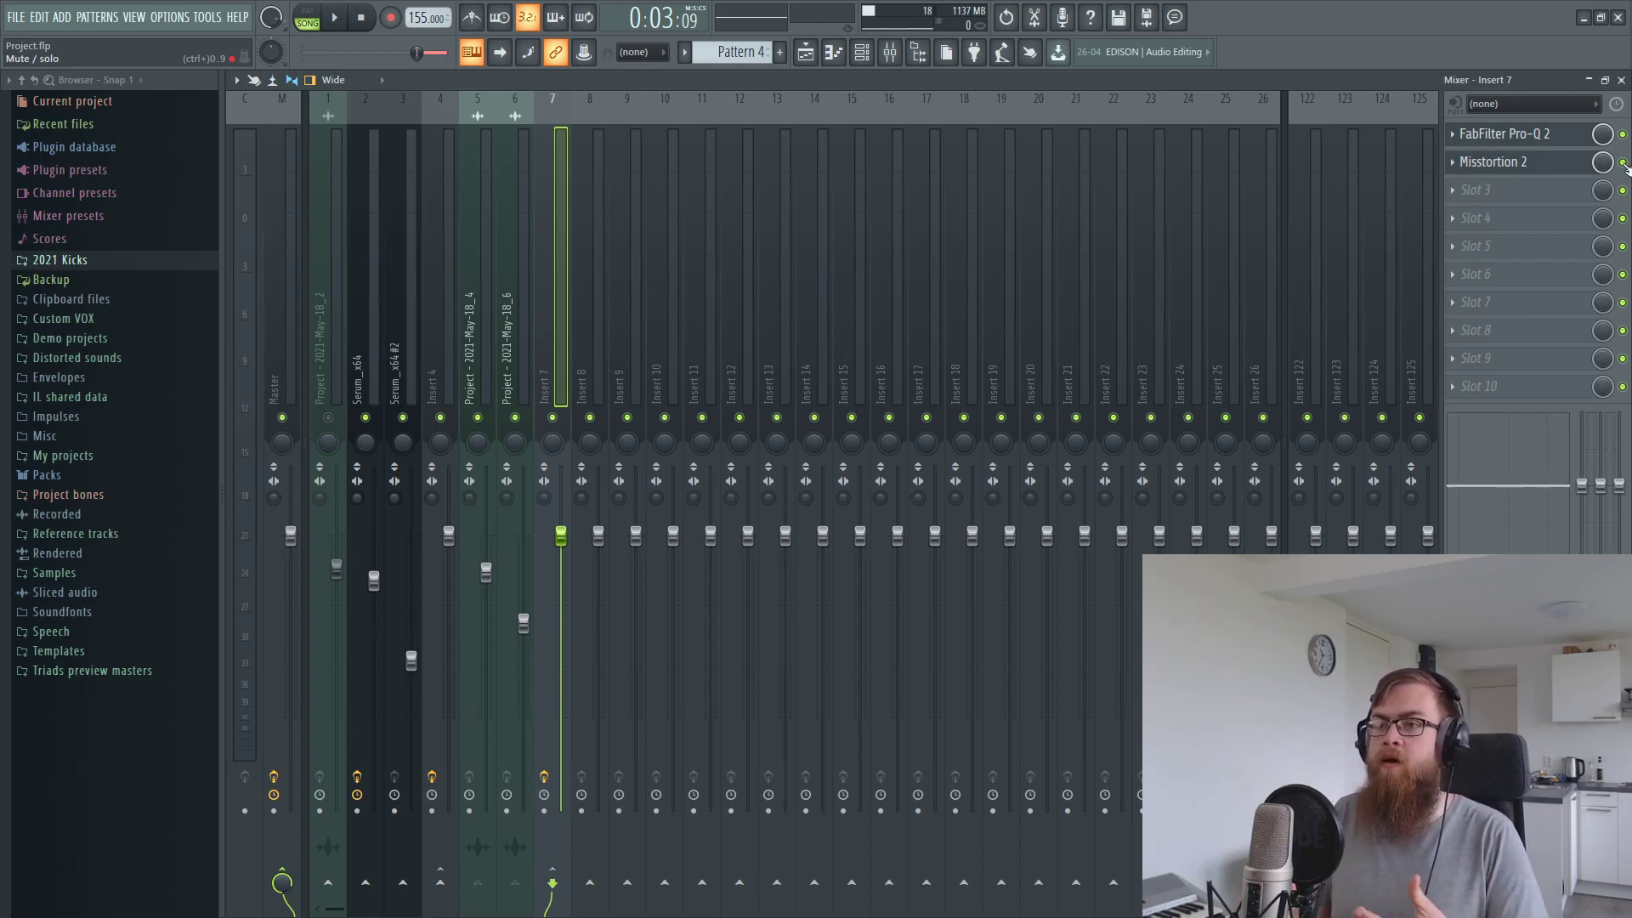
Reopen Misstortion 2 on insert 7 and raise Hard Clip to about 19.2 dB during playback
{"action": "left_click", "coordinate": [1548, 170]}
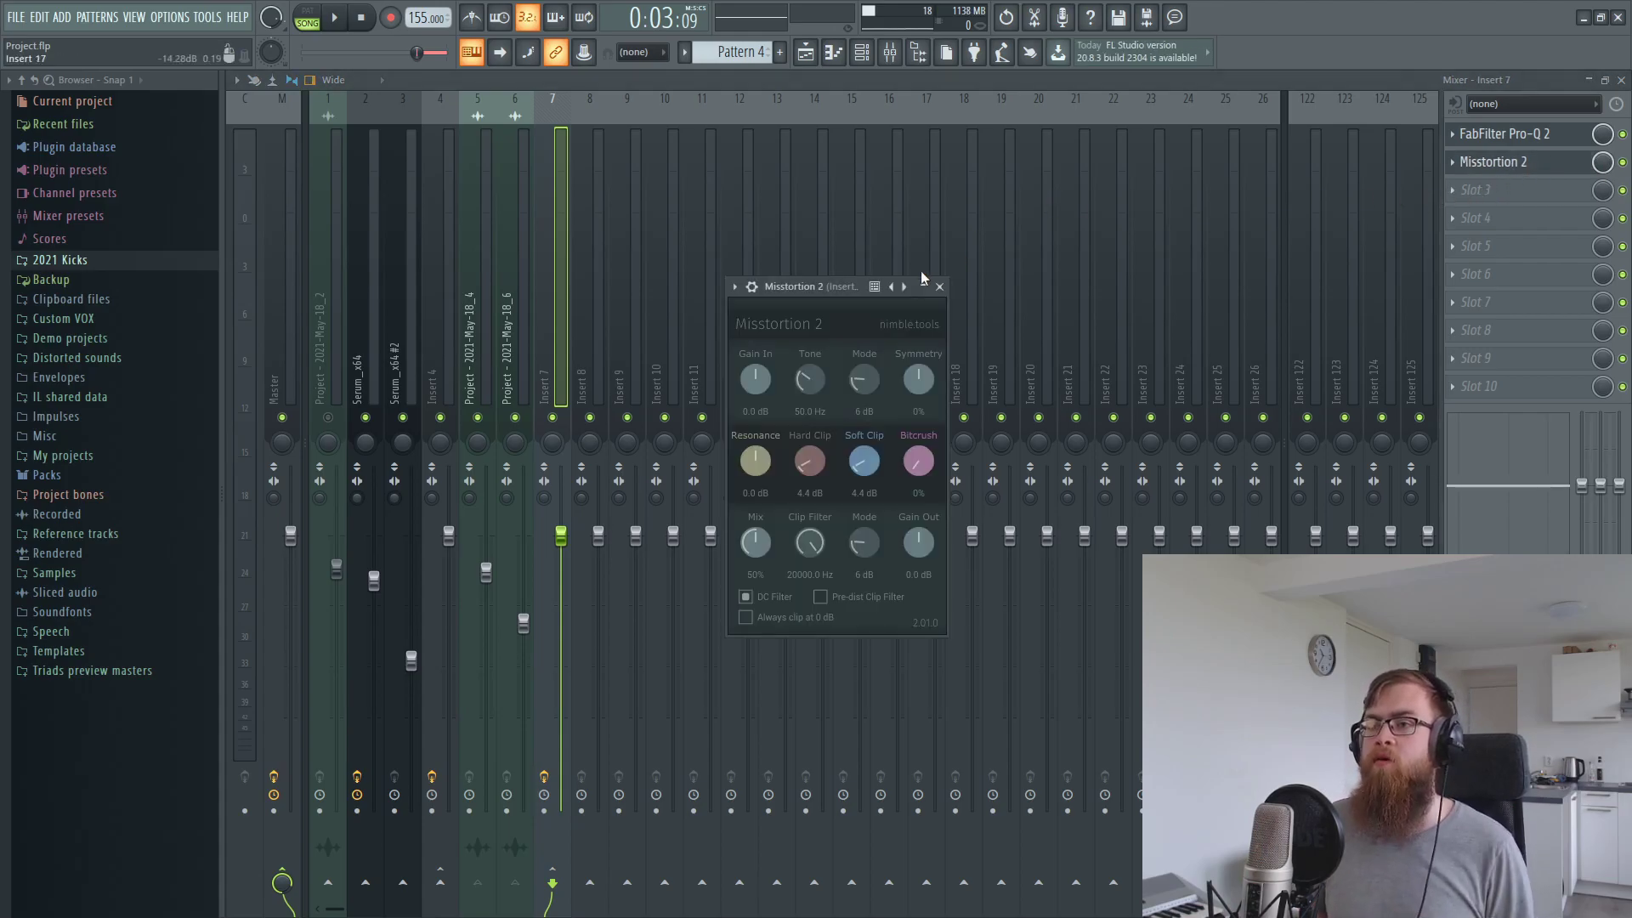
{"action": "left_click_drag", "start_coordinate": [824, 287], "coordinate": [838, 286]}
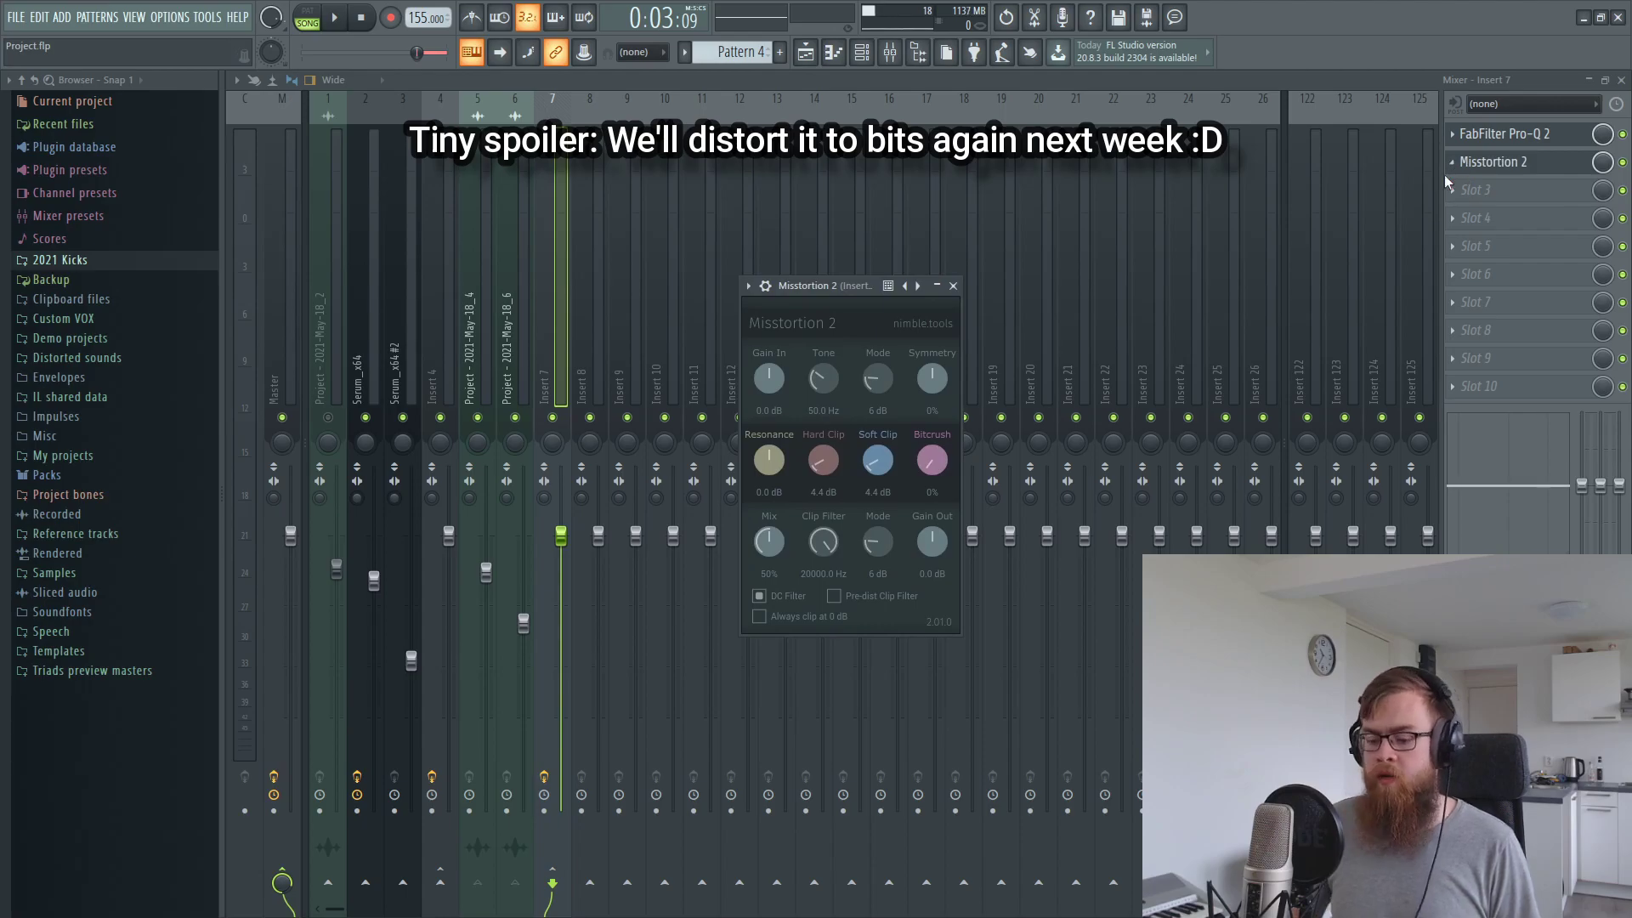
{"action": "left_click_drag", "start_coordinate": [832, 287], "coordinate": [838, 283]}
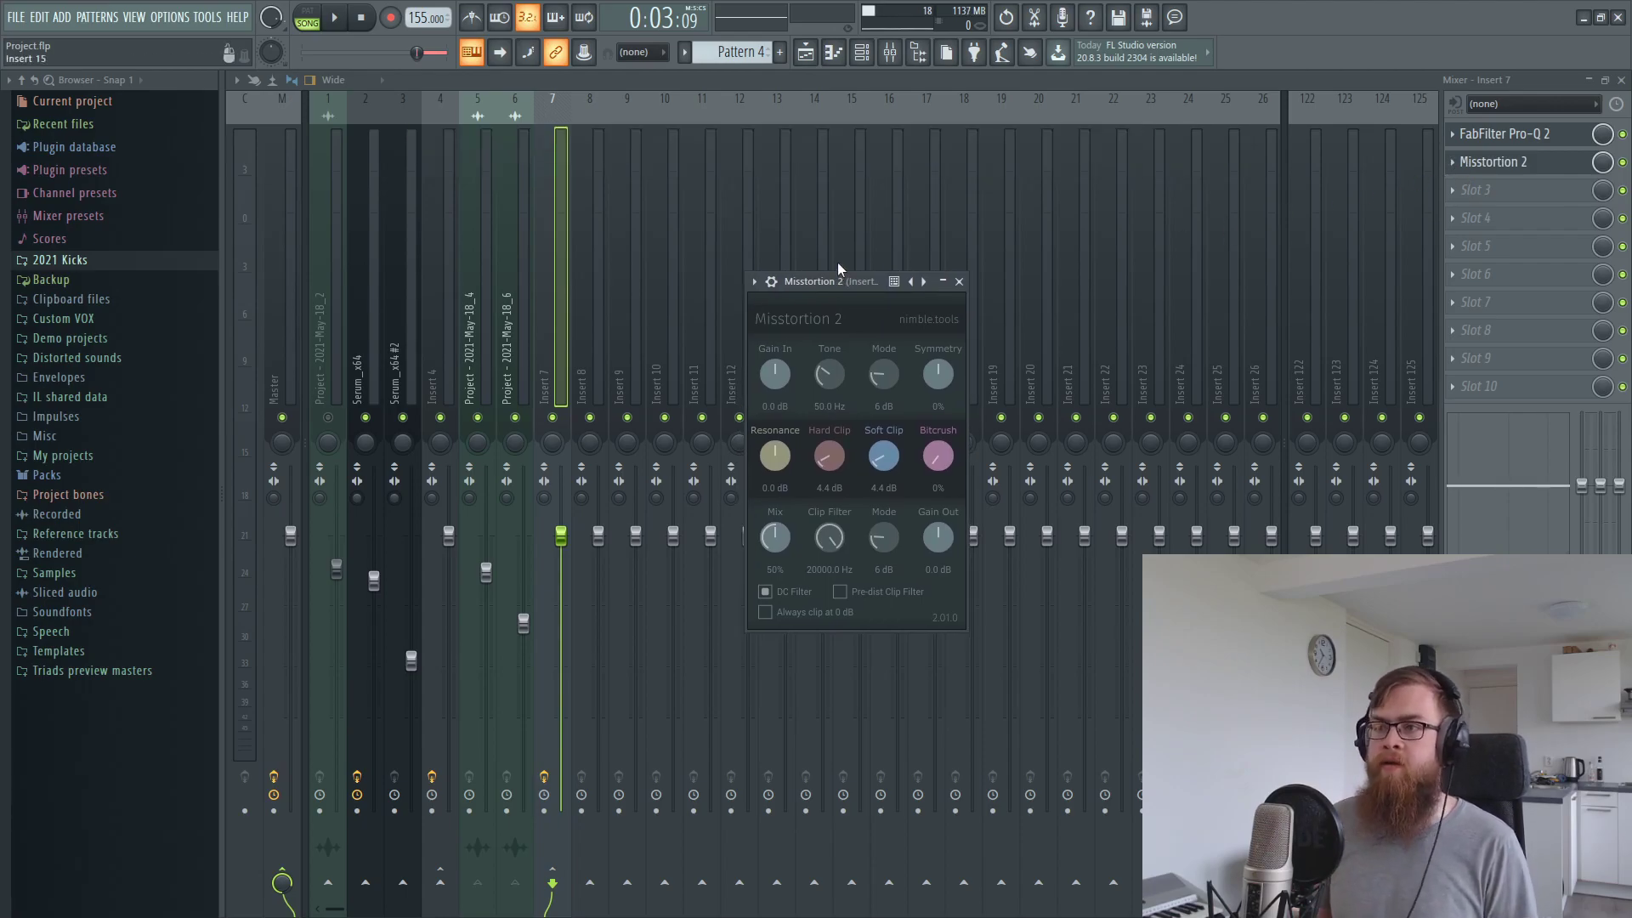
{"action": "key", "text": "space"}
{"action": "left_click_drag", "start_coordinate": [840, 281], "coordinate": [829, 267]}
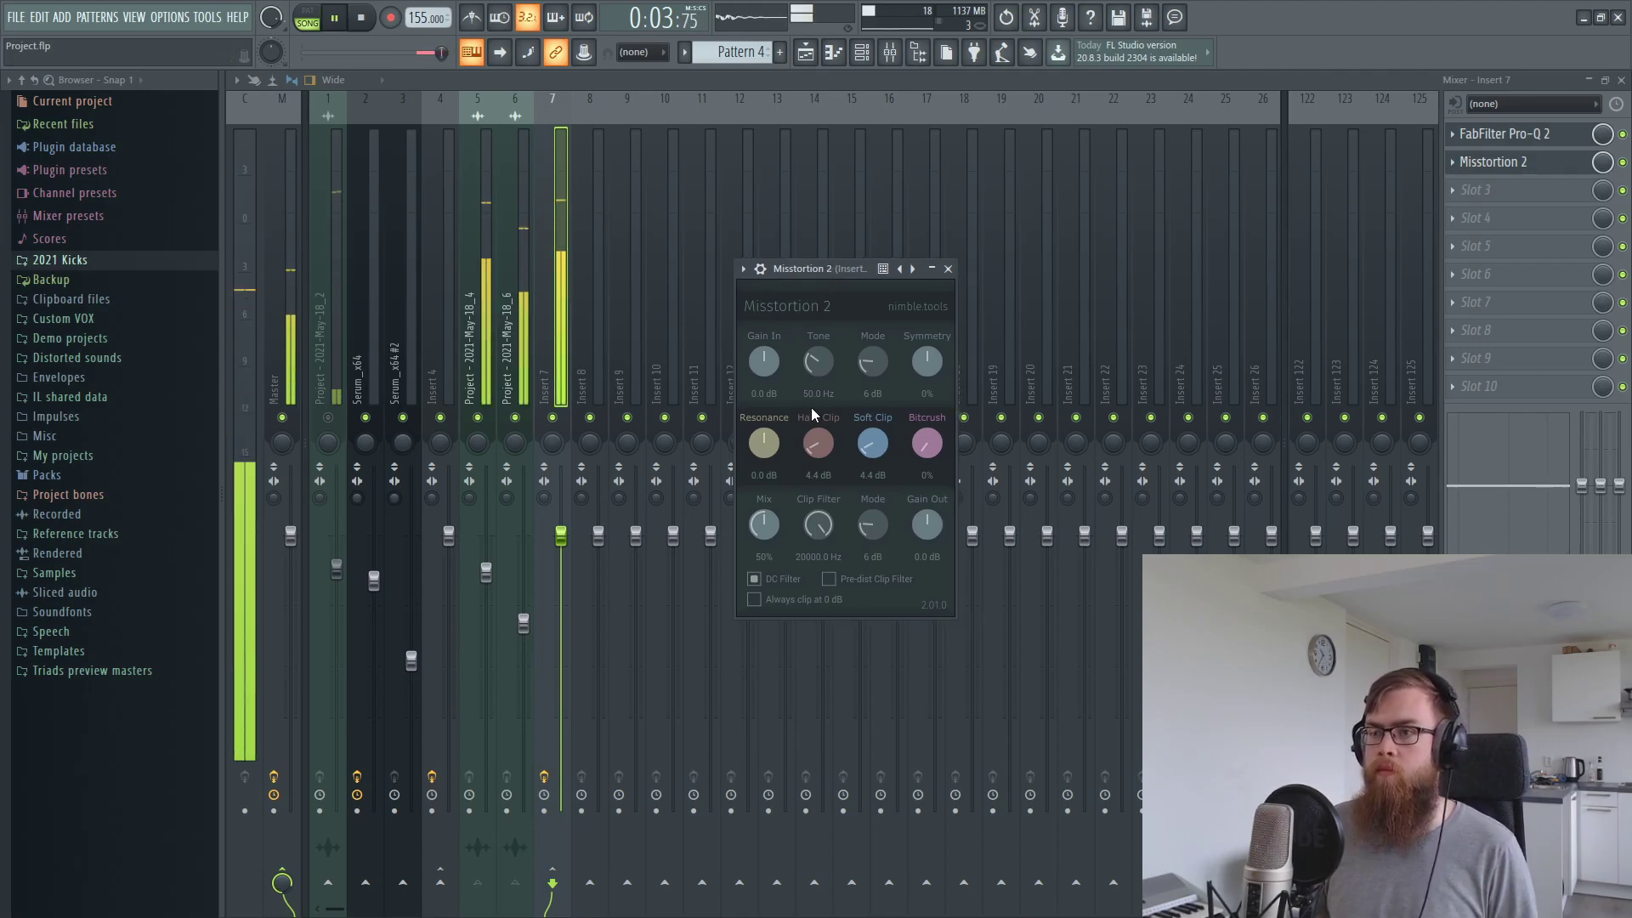
{"action": "left_click_drag", "start_coordinate": [822, 425], "coordinate": [824, 361]}
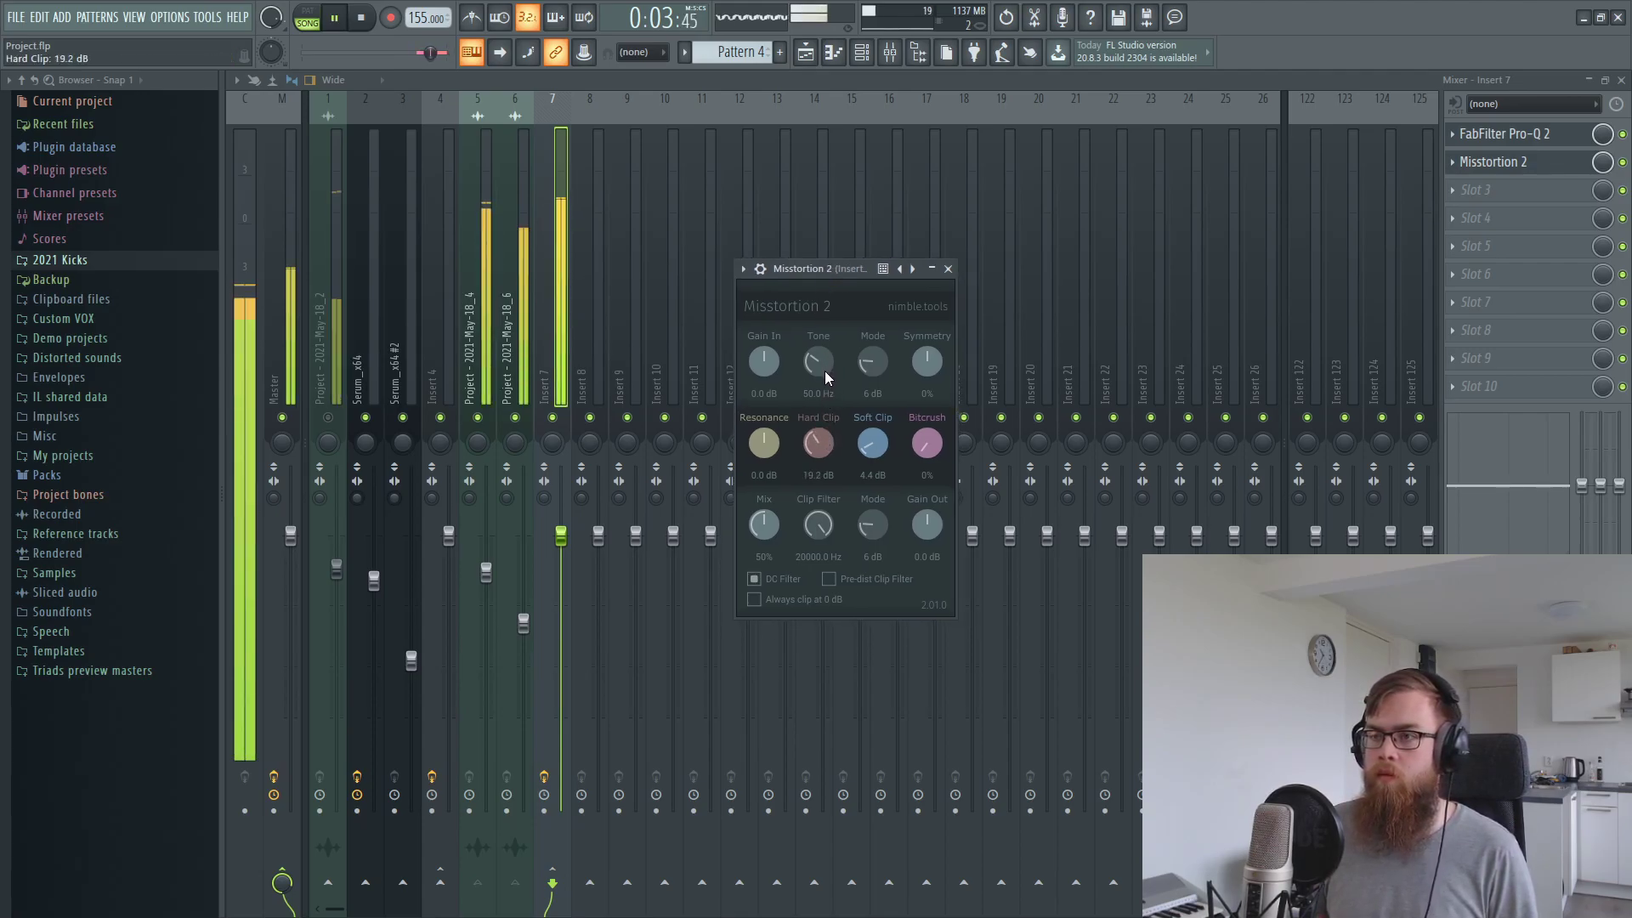
Raise the low bell near 53 Hz in insert 7's Pro-Q 2 and add a bell boost of about 1.6 dB near 429 Hz
{"action": "left_click", "coordinate": [1534, 136]}
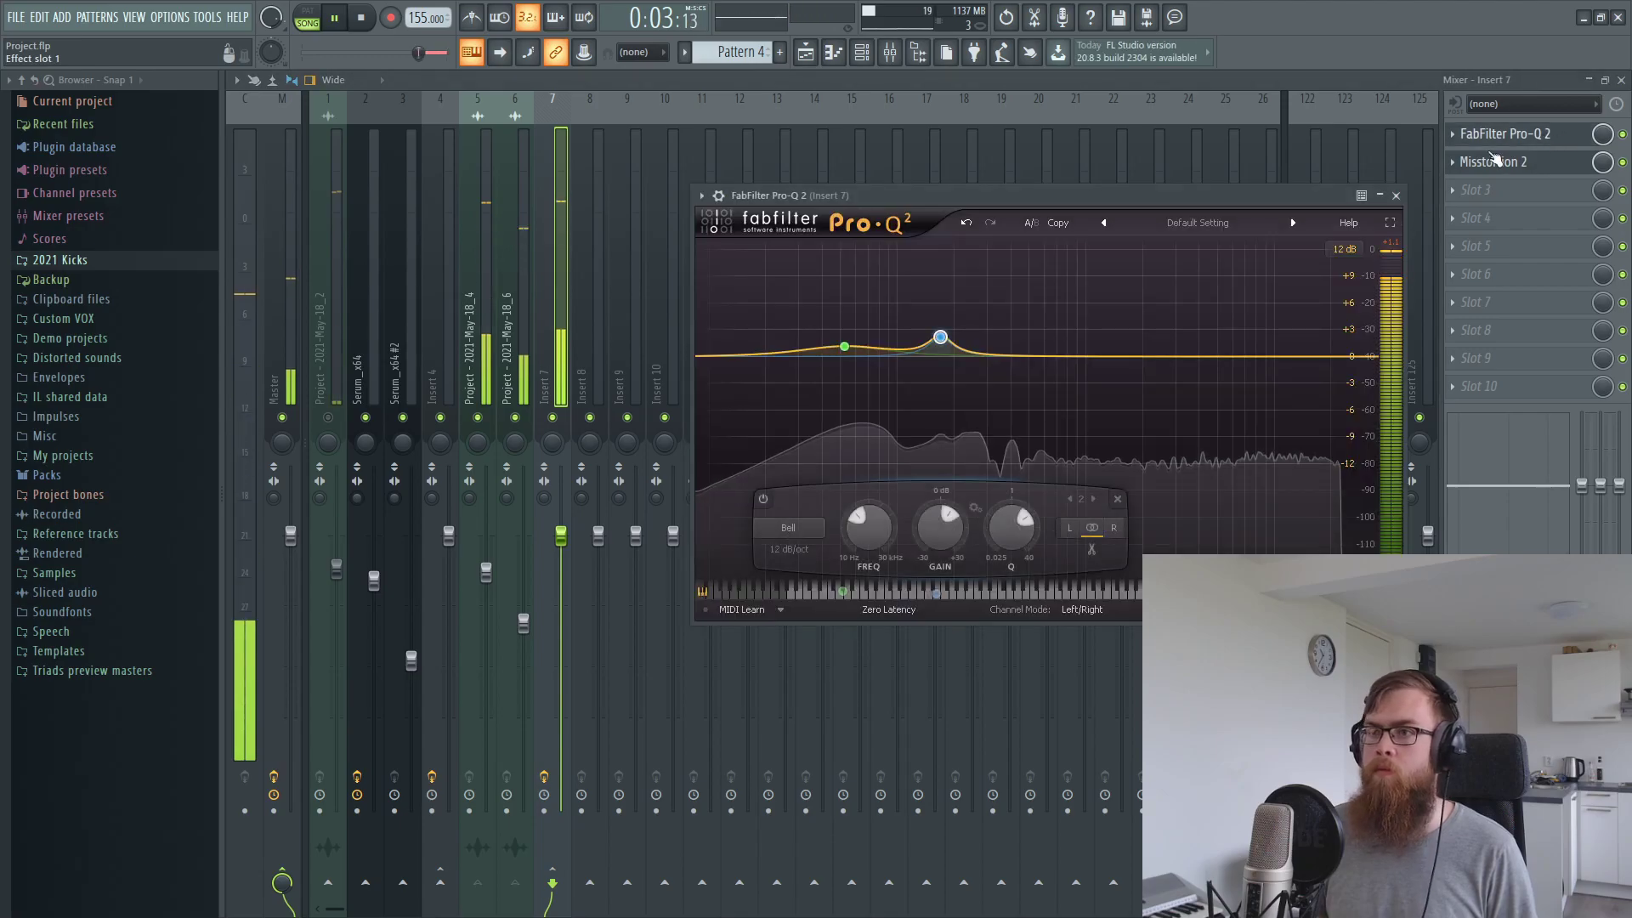
{"action": "left_click_drag", "start_coordinate": [844, 346], "coordinate": [847, 330]}
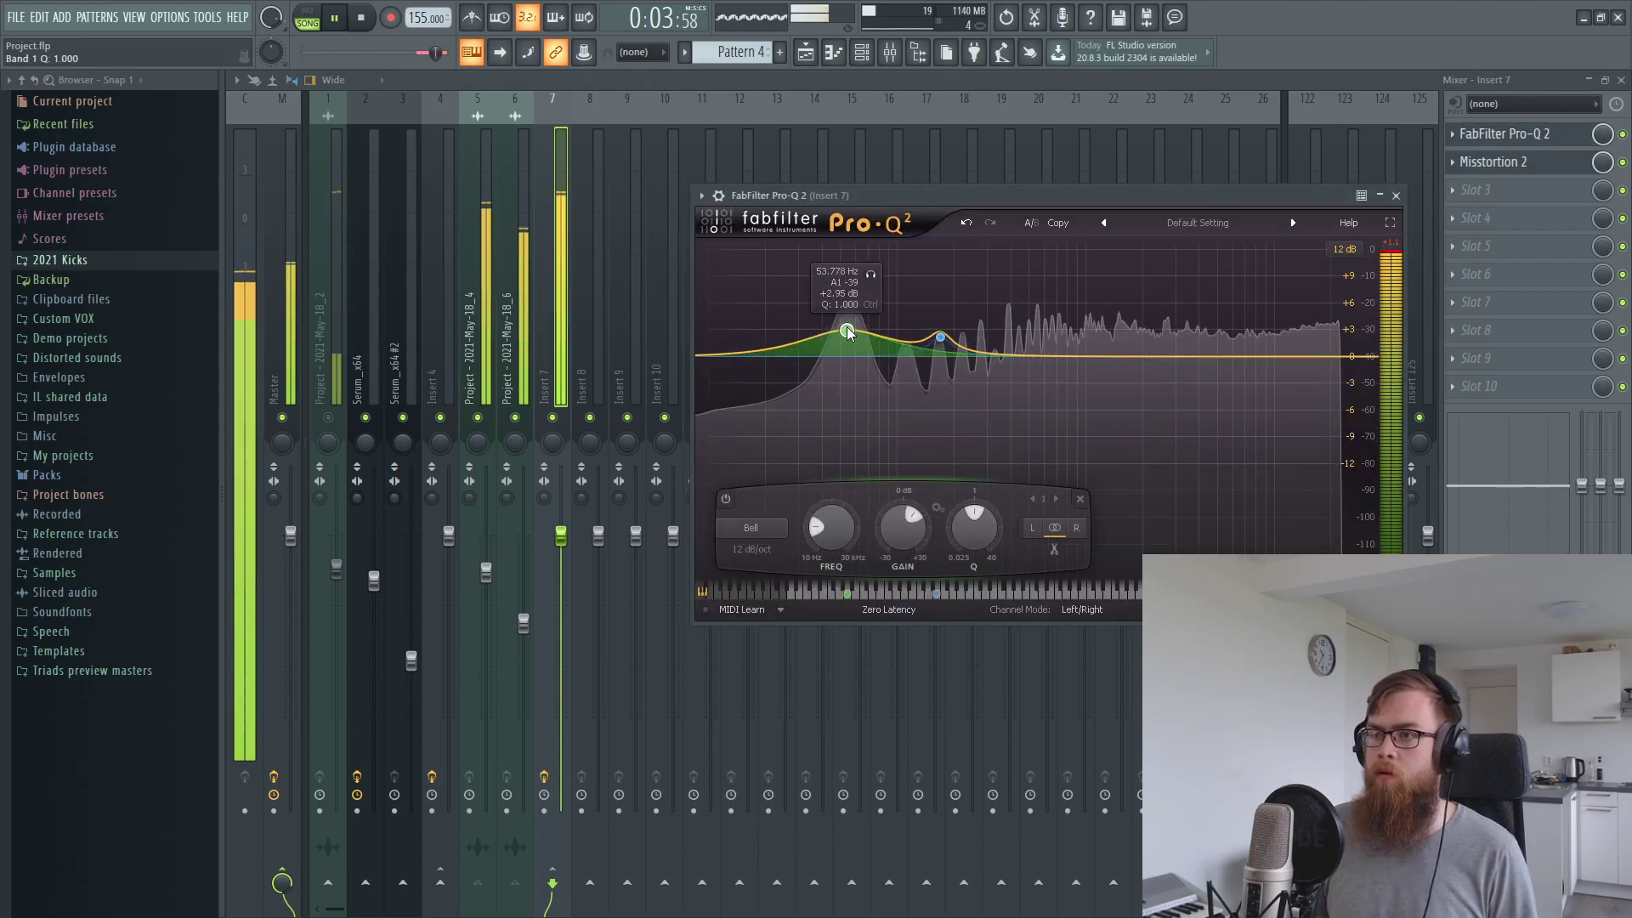
{"action": "mouse_move", "coordinate": [1024, 367]}
{"action": "left_mouse_down"}
{"action": "mouse_move", "coordinate": [1030, 333]}
{"action": "mouse_move", "coordinate": [1014, 374]}
{"action": "mouse_move", "coordinate": [1018, 344]}
{"action": "left_mouse_up"}
{"action": "left_click_drag", "start_coordinate": [840, 343], "coordinate": [846, 343]}
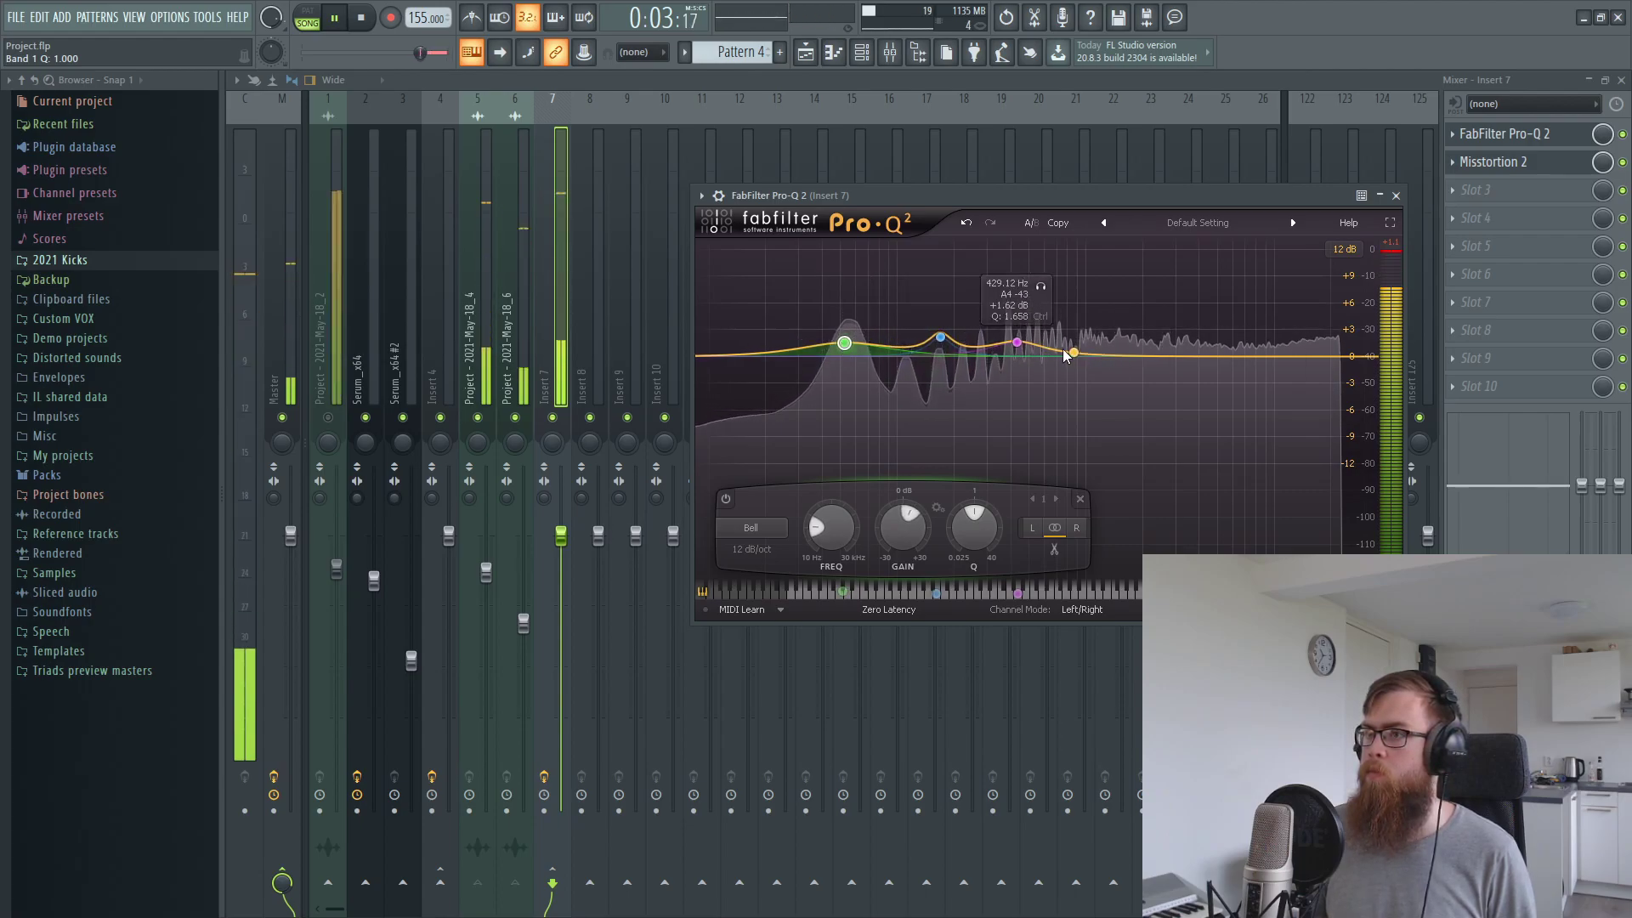
Add a narrow cut of about 4.5 dB near 269 Hz and shift the mid boost to about 379 Hz at +2.1 dB
{"action": "left_click_drag", "start_coordinate": [1019, 345], "coordinate": [981, 403]}
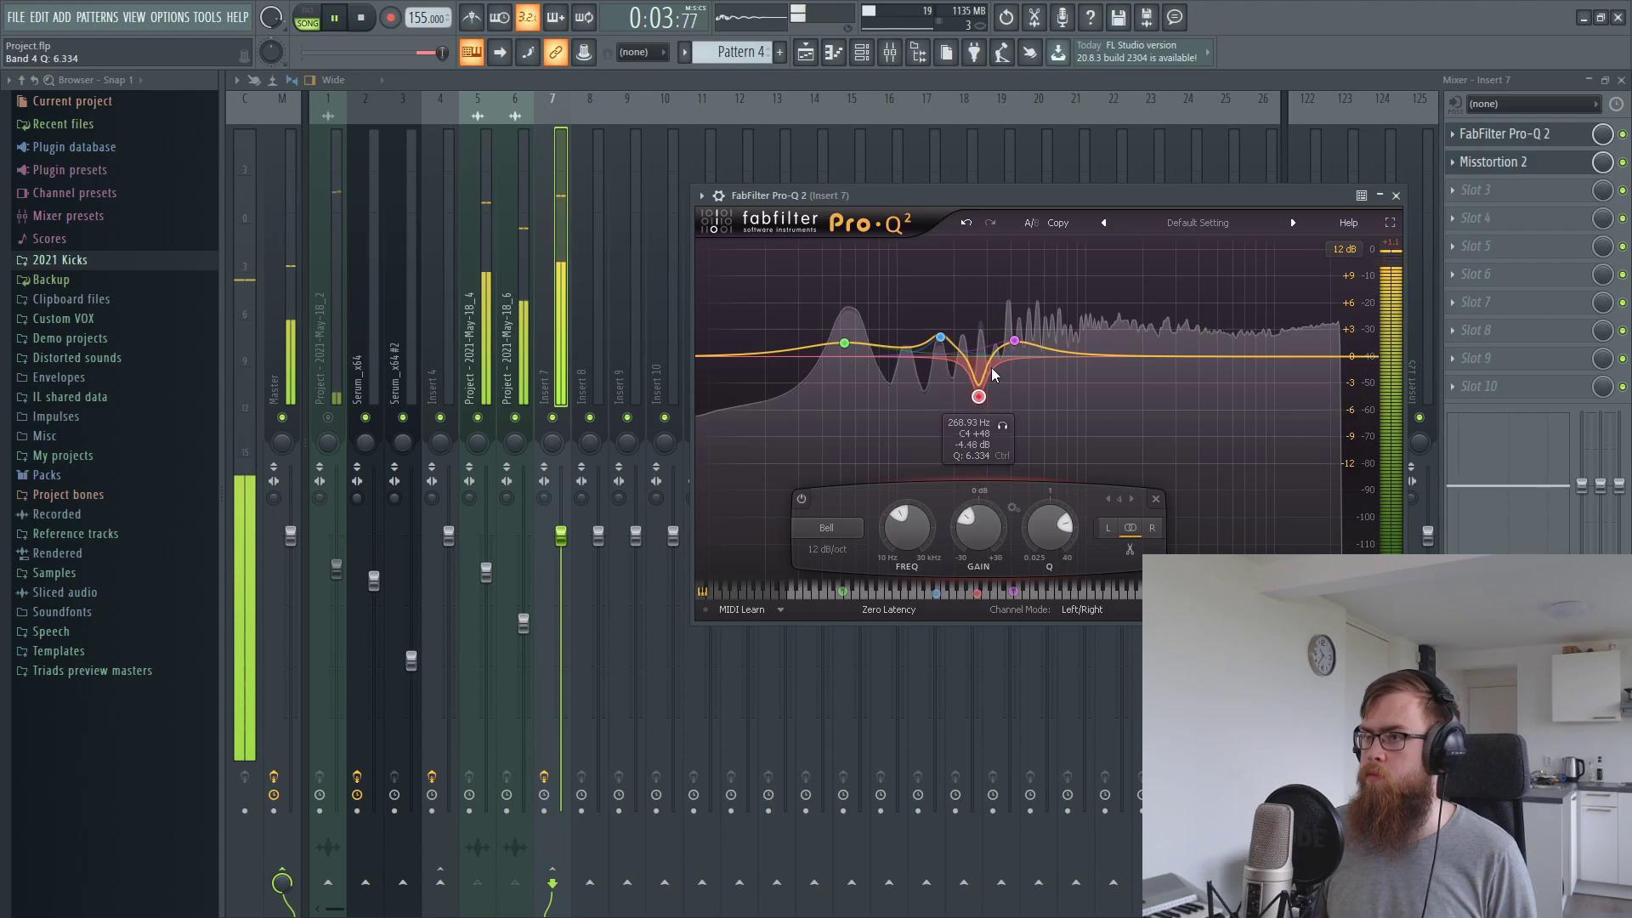
{"action": "left_click_drag", "start_coordinate": [1014, 341], "coordinate": [1007, 338]}
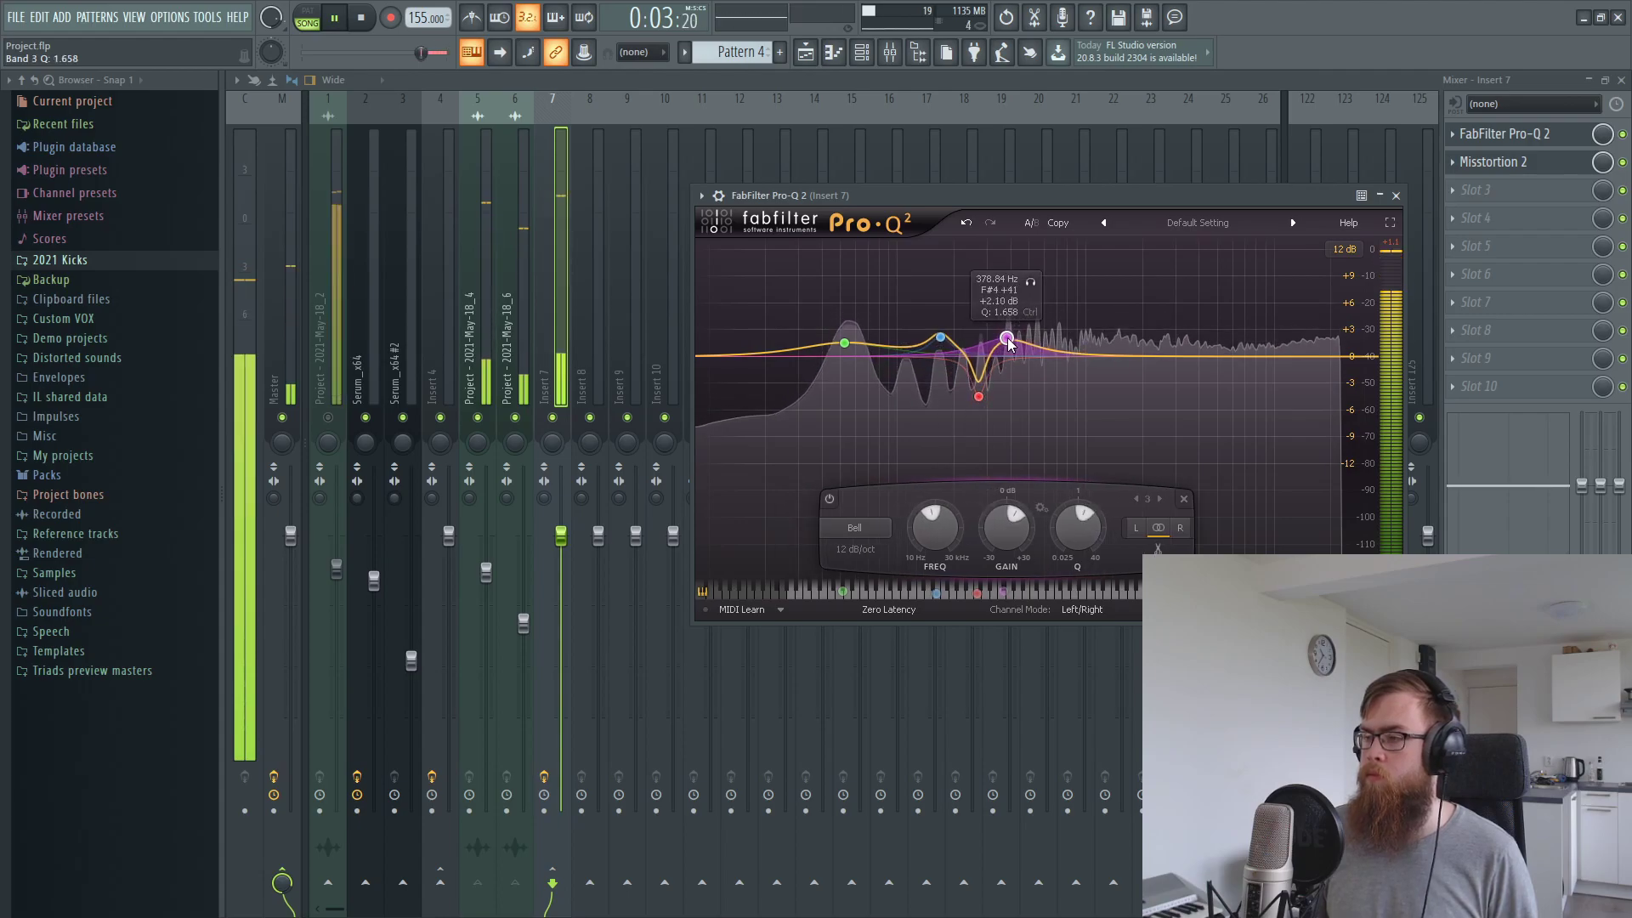
{"action": "left_click", "coordinate": [1396, 196]}
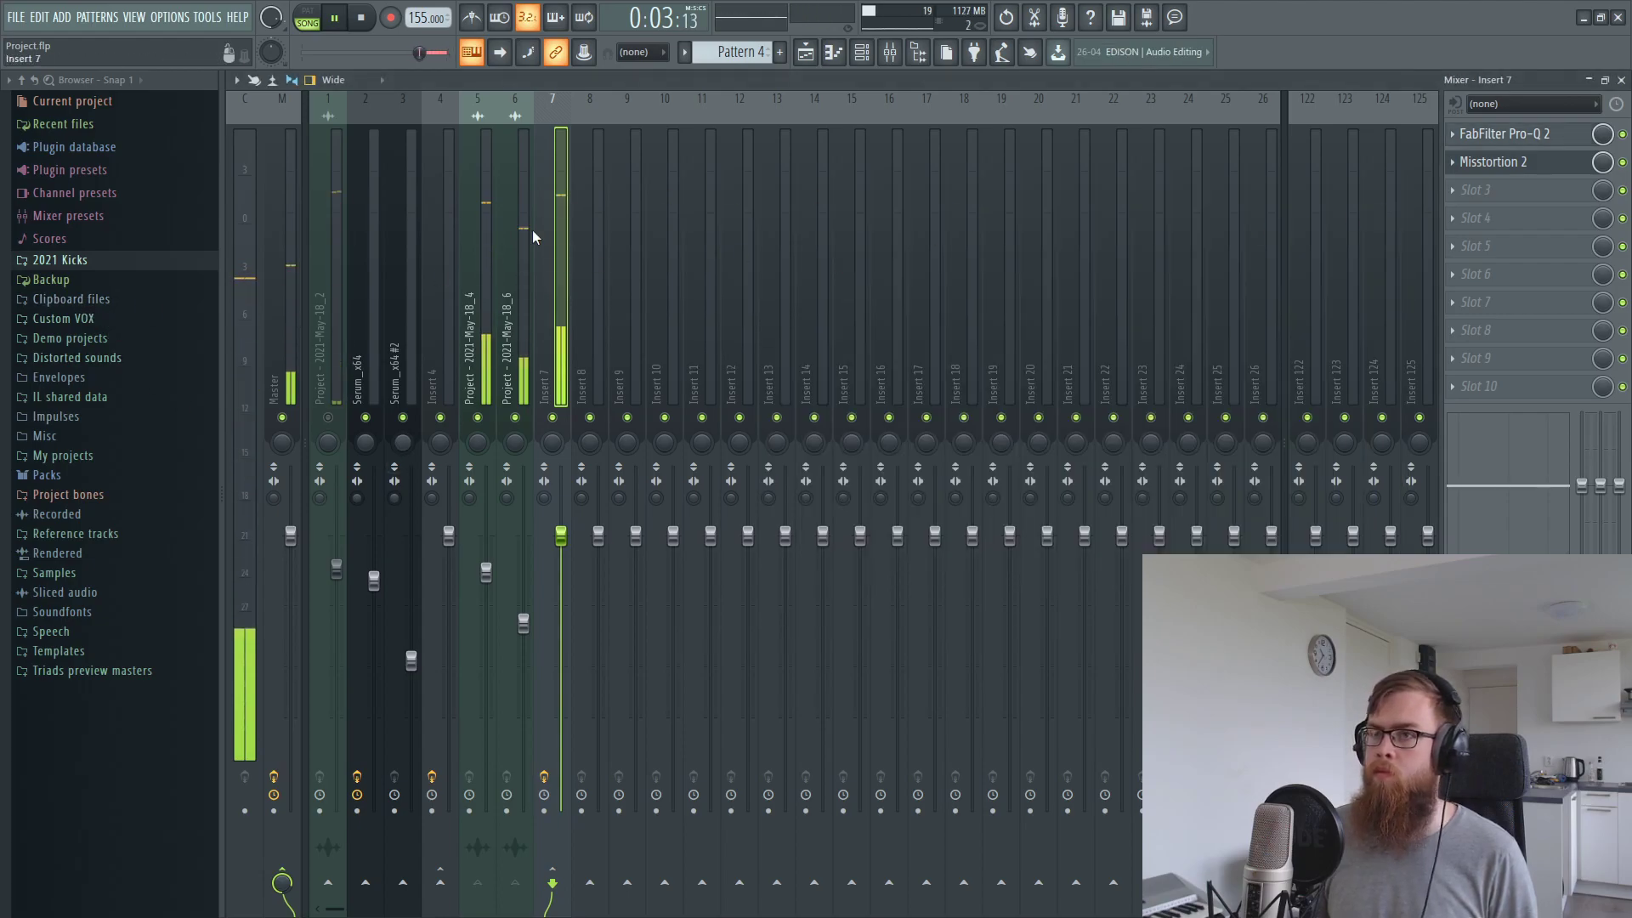
{"action": "key", "text": "space"}
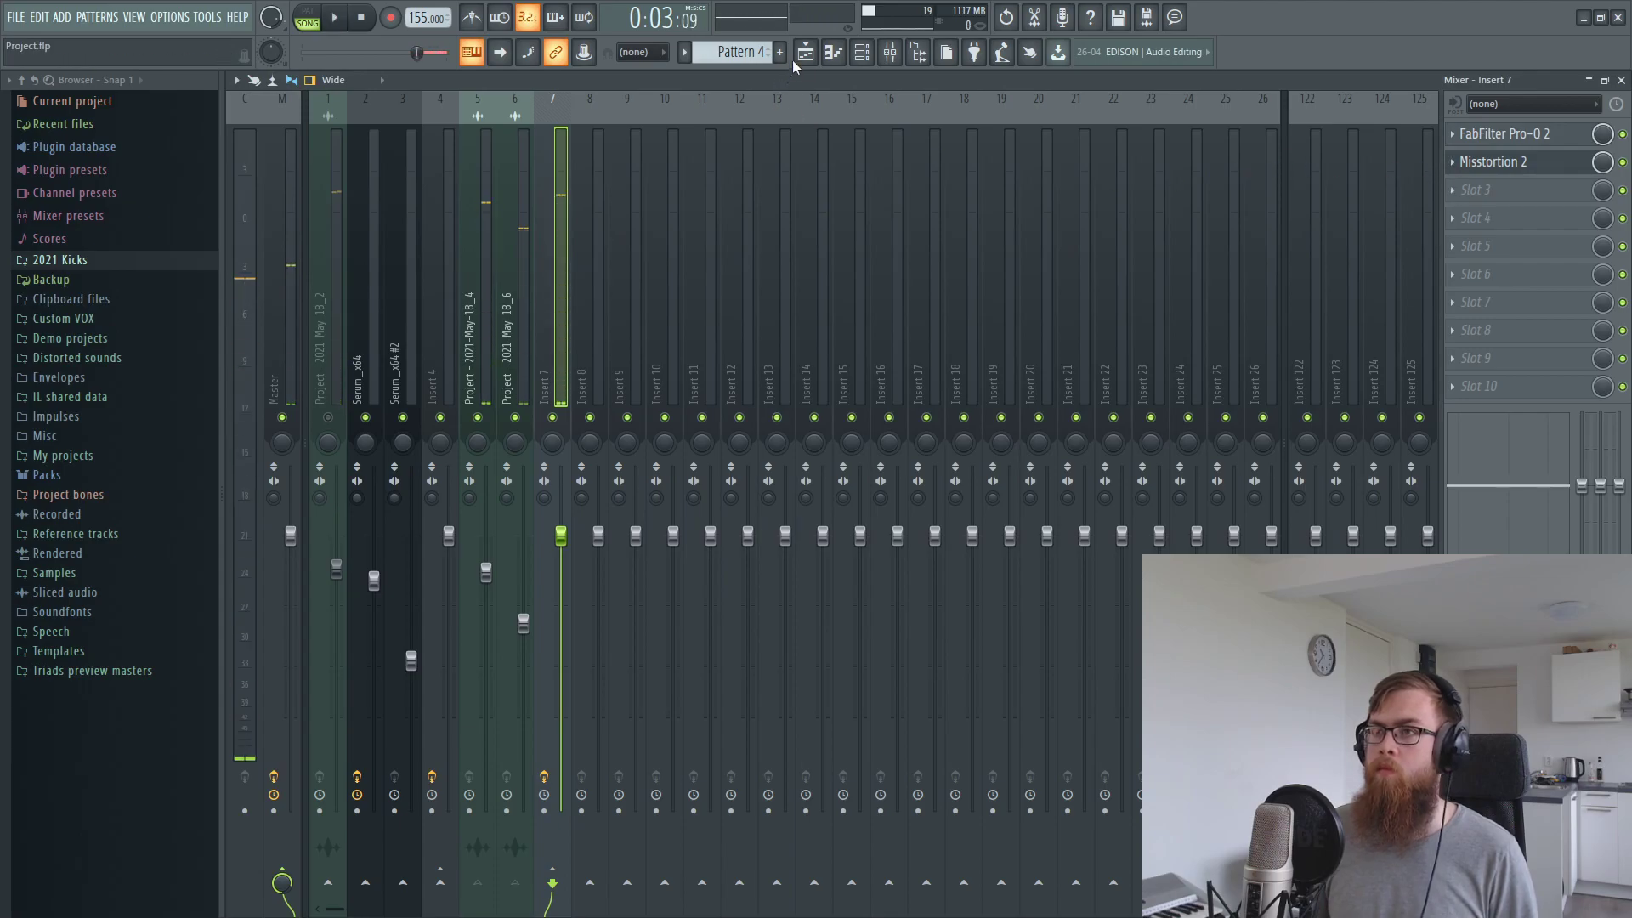
Set the playlist loop range over the layered kick starting at bar 3 and audition it
{"action": "left_click", "coordinate": [804, 53]}
{"action": "scroll", "coordinate": [967, 119], "scroll_direction": "down", "scroll_amount": 3}
{"action": "left_click_drag", "start_coordinate": [1003, 119], "coordinate": [787, 117]}
{"action": "key", "text": "space"}
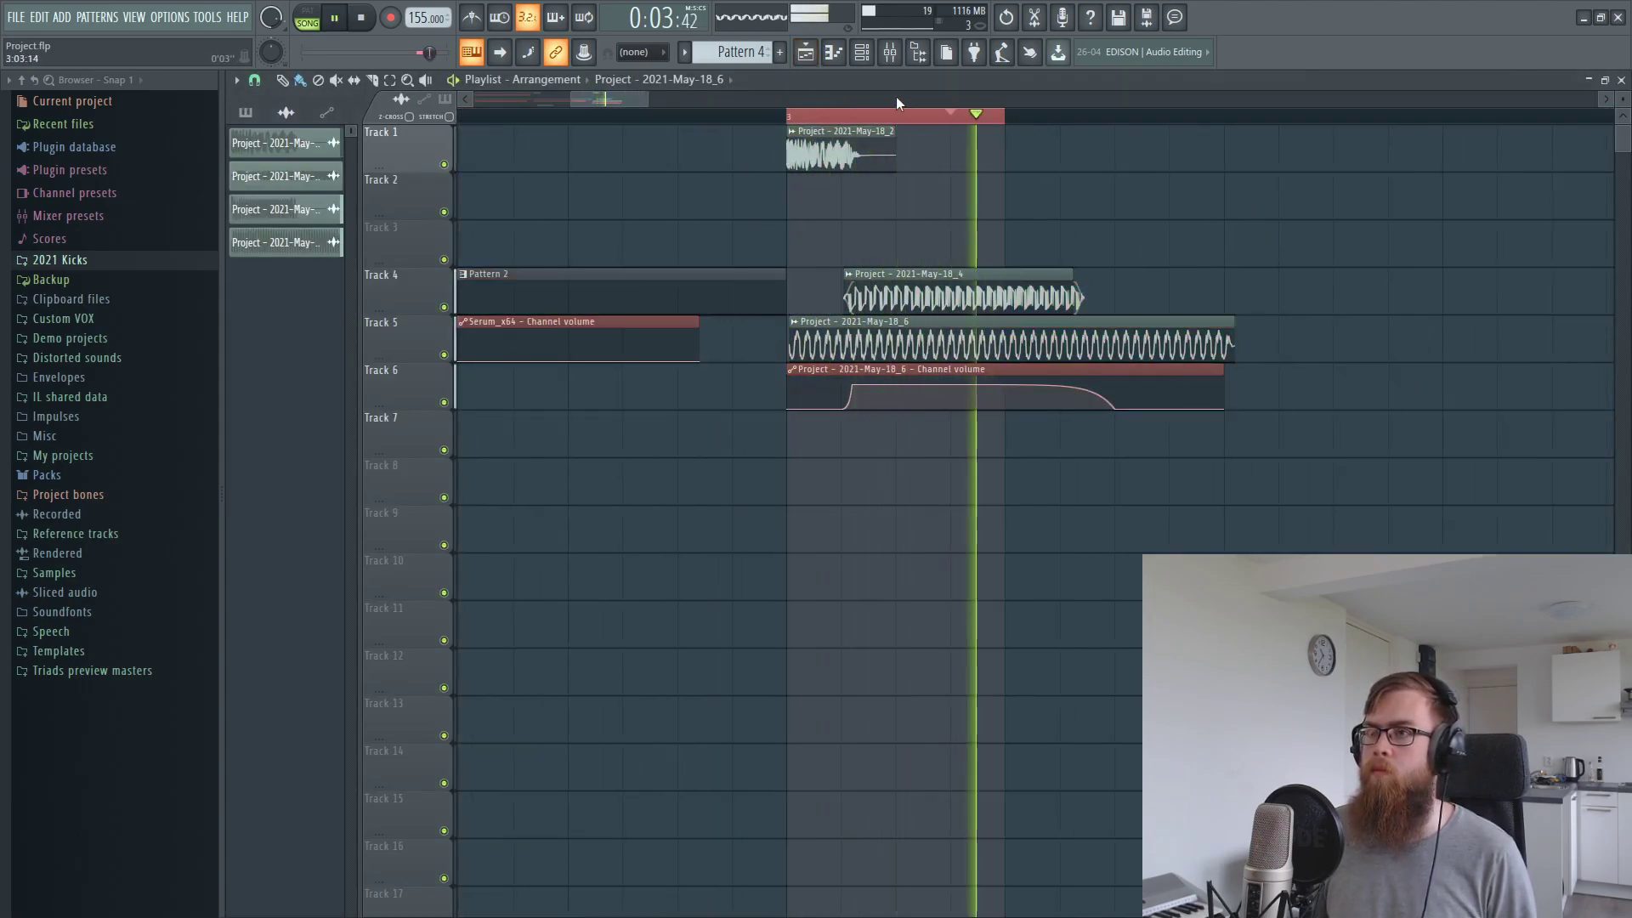
{"action": "key", "text": "space"}
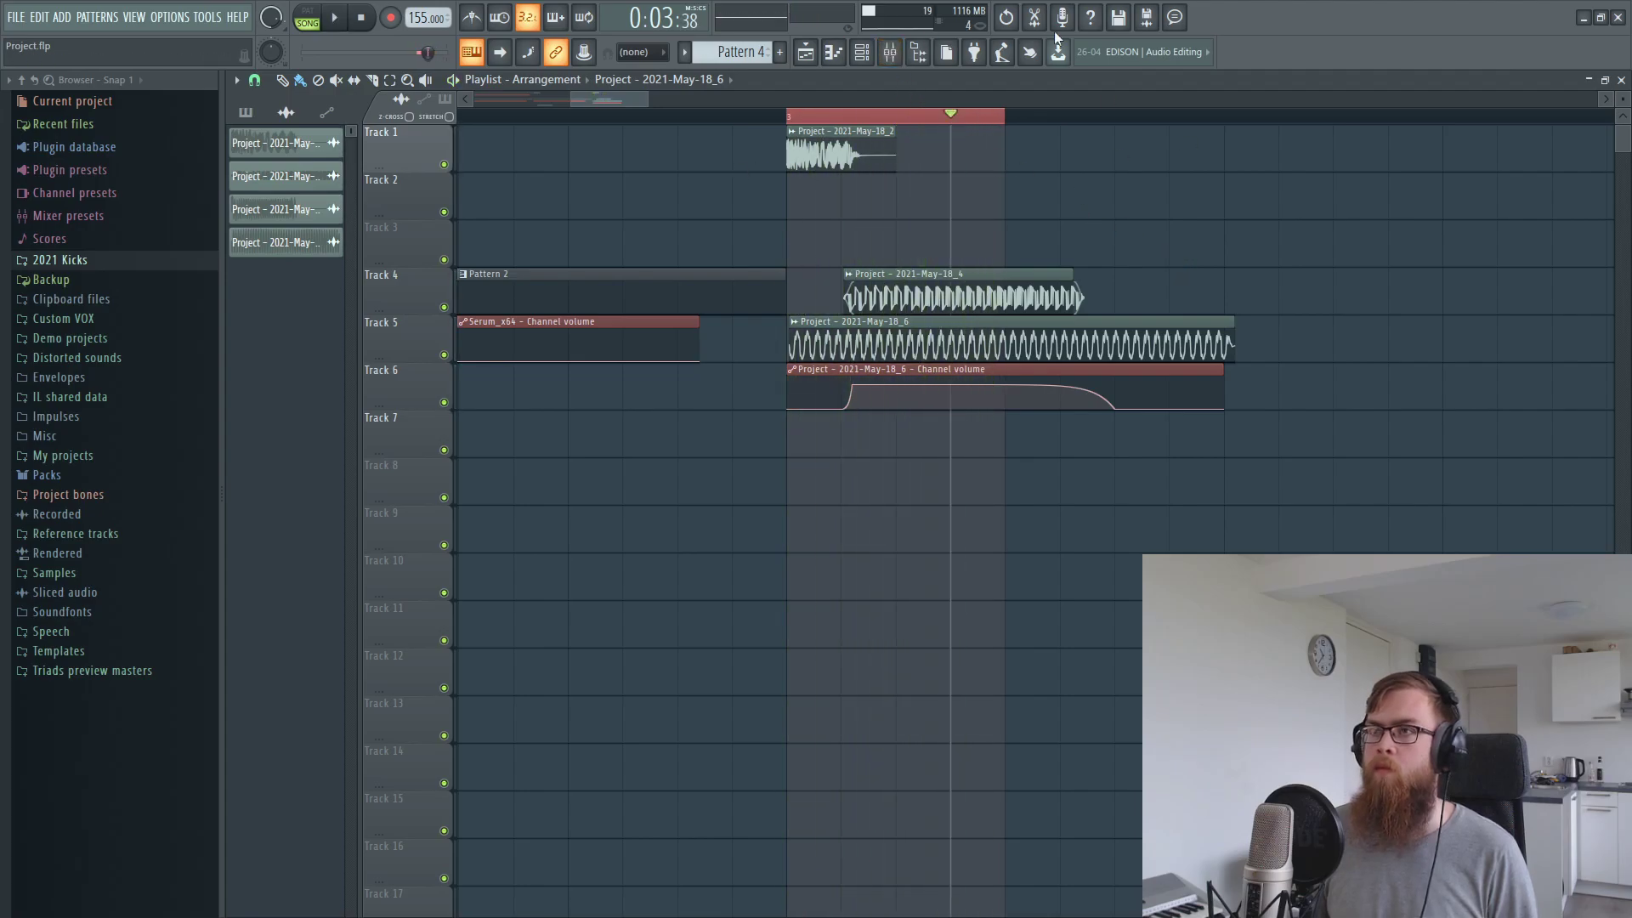
Unmute the punch on mixer track 1 and loop the full kick in the playlist
{"action": "left_click", "coordinate": [889, 54]}
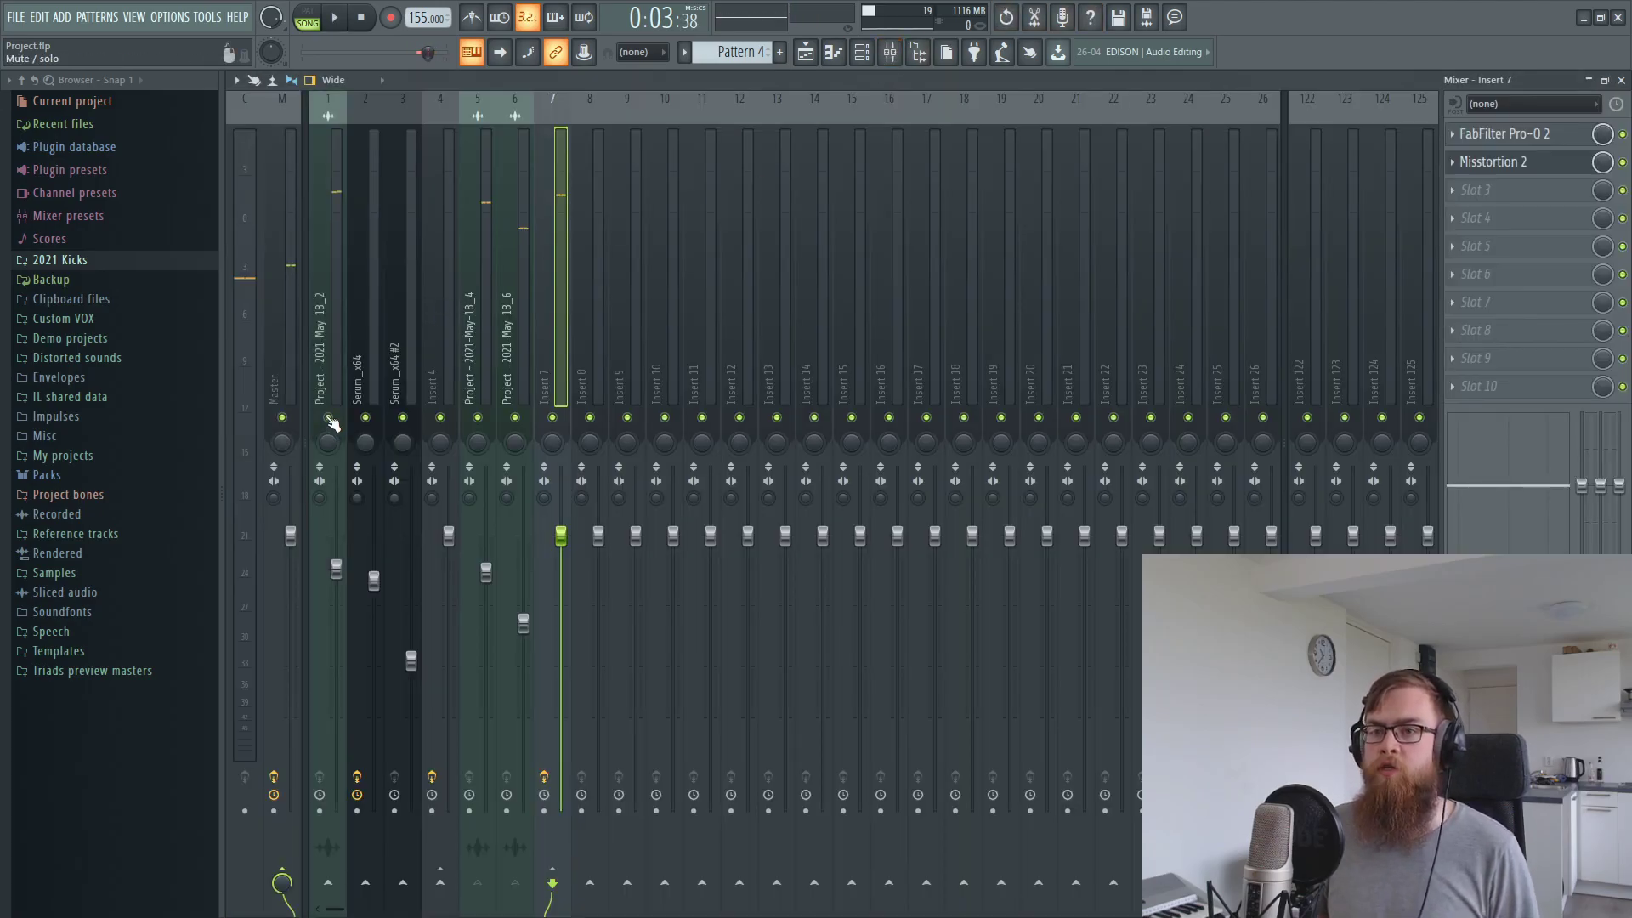
{"action": "left_click", "coordinate": [805, 52]}
{"action": "key", "text": "space"}
{"action": "left_click_drag", "start_coordinate": [1224, 116], "coordinate": [982, 126]}
{"action": "key", "text": "space"}
{"action": "key", "text": "space"}
{"action": "left_click", "coordinate": [1068, 194], "text": "ctrl"}
{"action": "scroll", "coordinate": [898, 125], "scroll_direction": "up", "scroll_amount": 5}
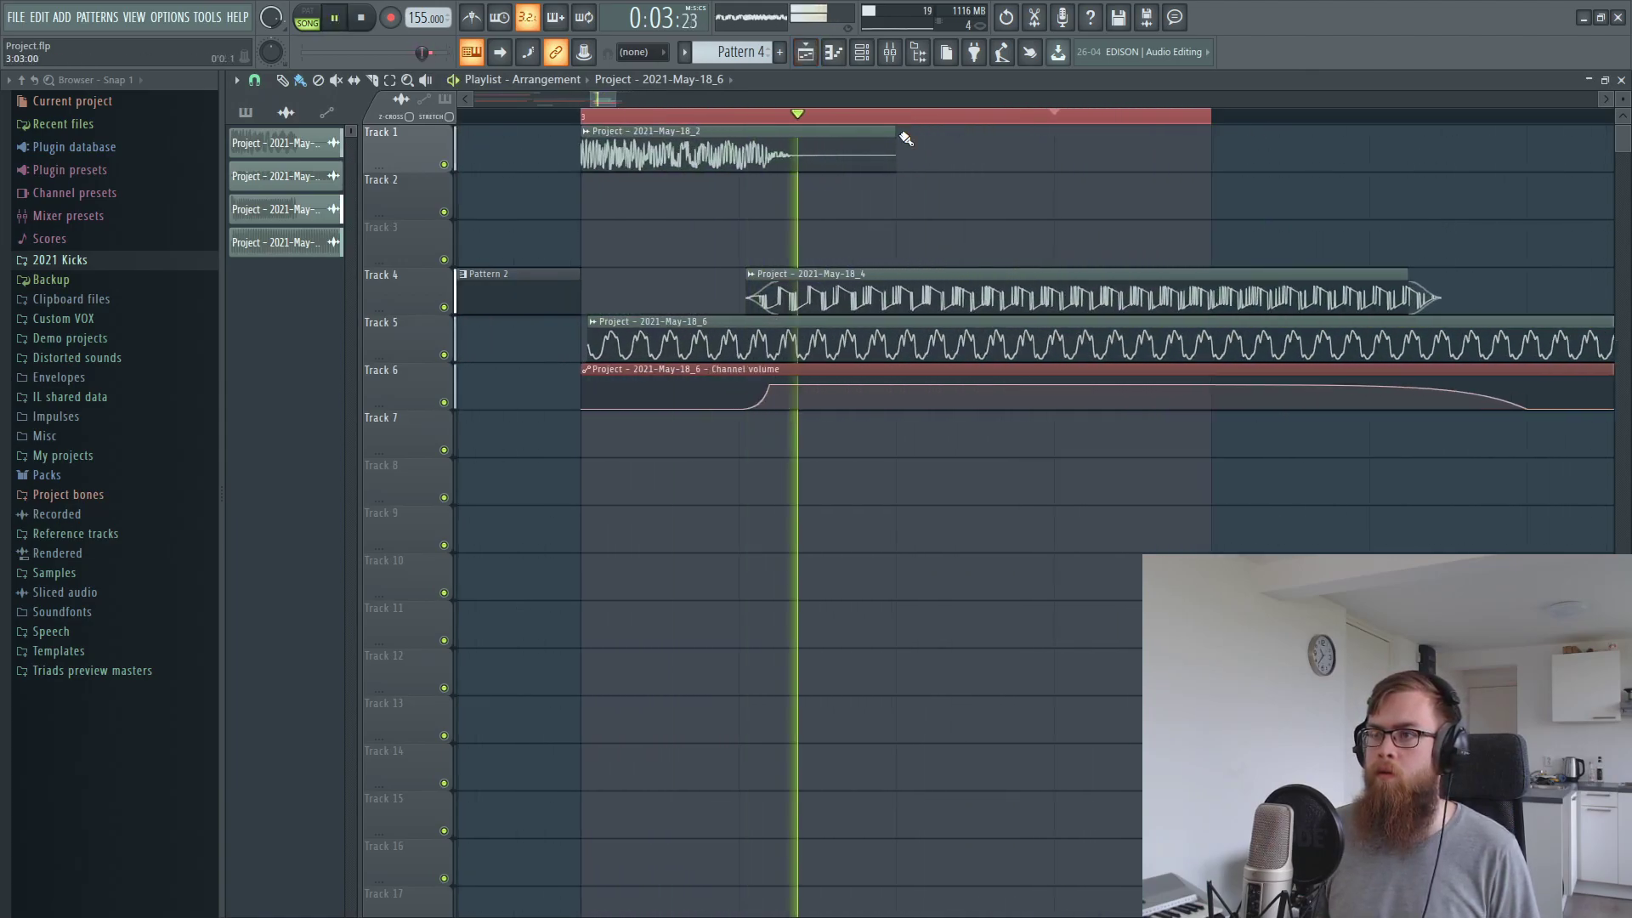
Select the Track 4 and Track 5 tail clips and nudge them together earlier and later against the punch, leaving them slightly later
{"action": "left_click_drag", "start_coordinate": [980, 358], "coordinate": [999, 290]}
{"action": "key", "text": "shift+Left"}
{"action": "key", "text": "shift+Left"}
{"action": "key", "text": "shift+Left"}
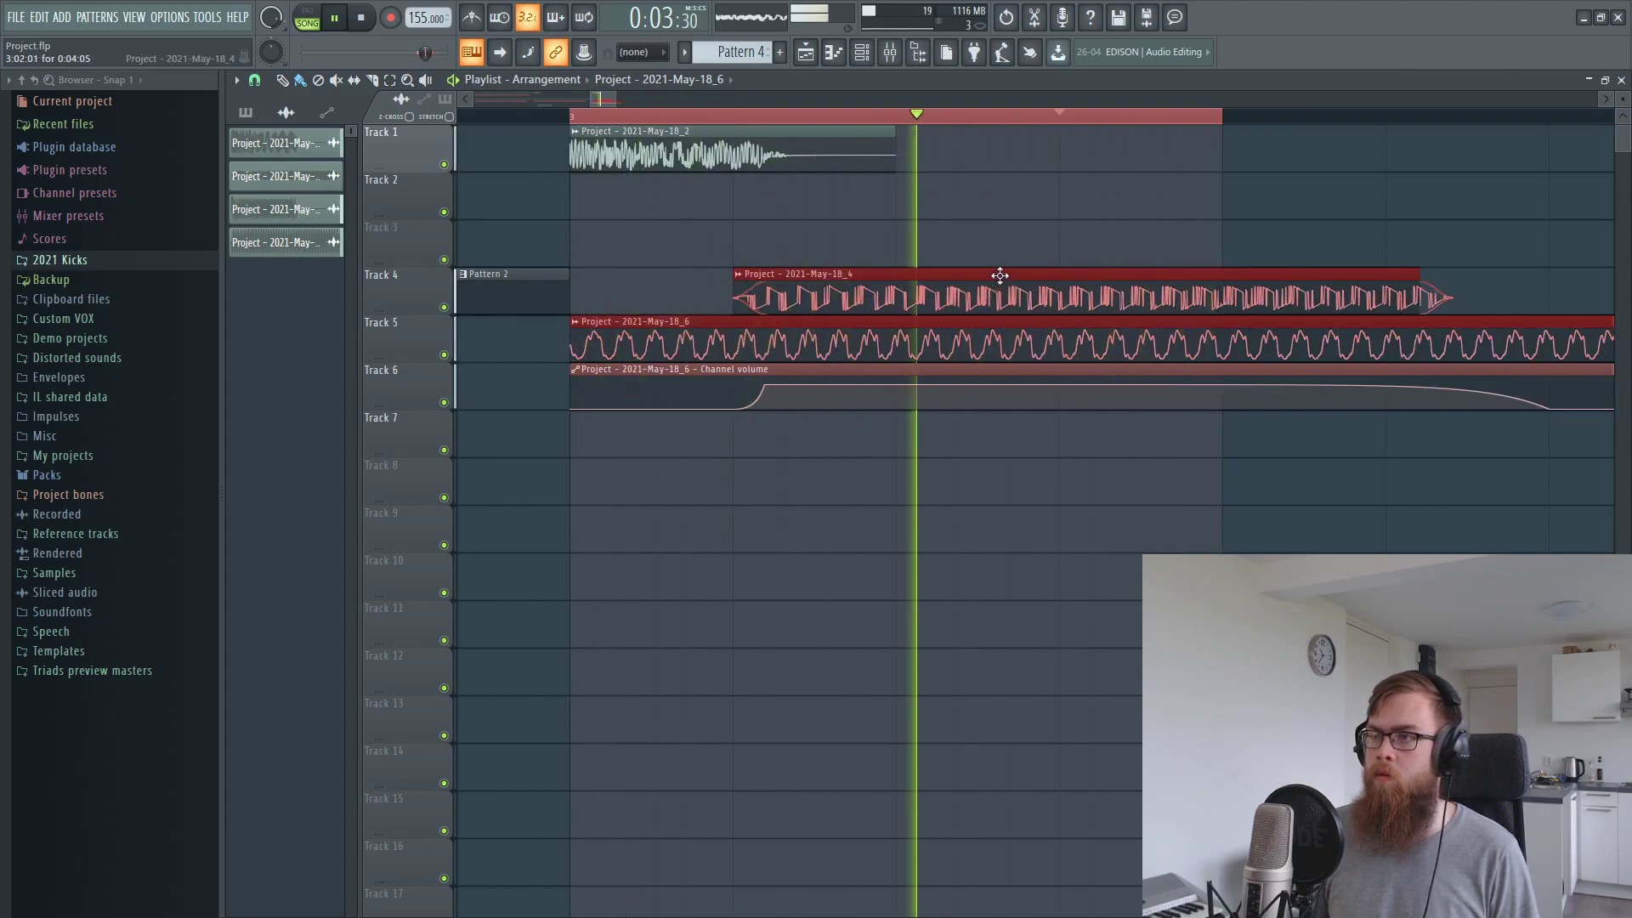
{"action": "key", "text": "shift+Right"}
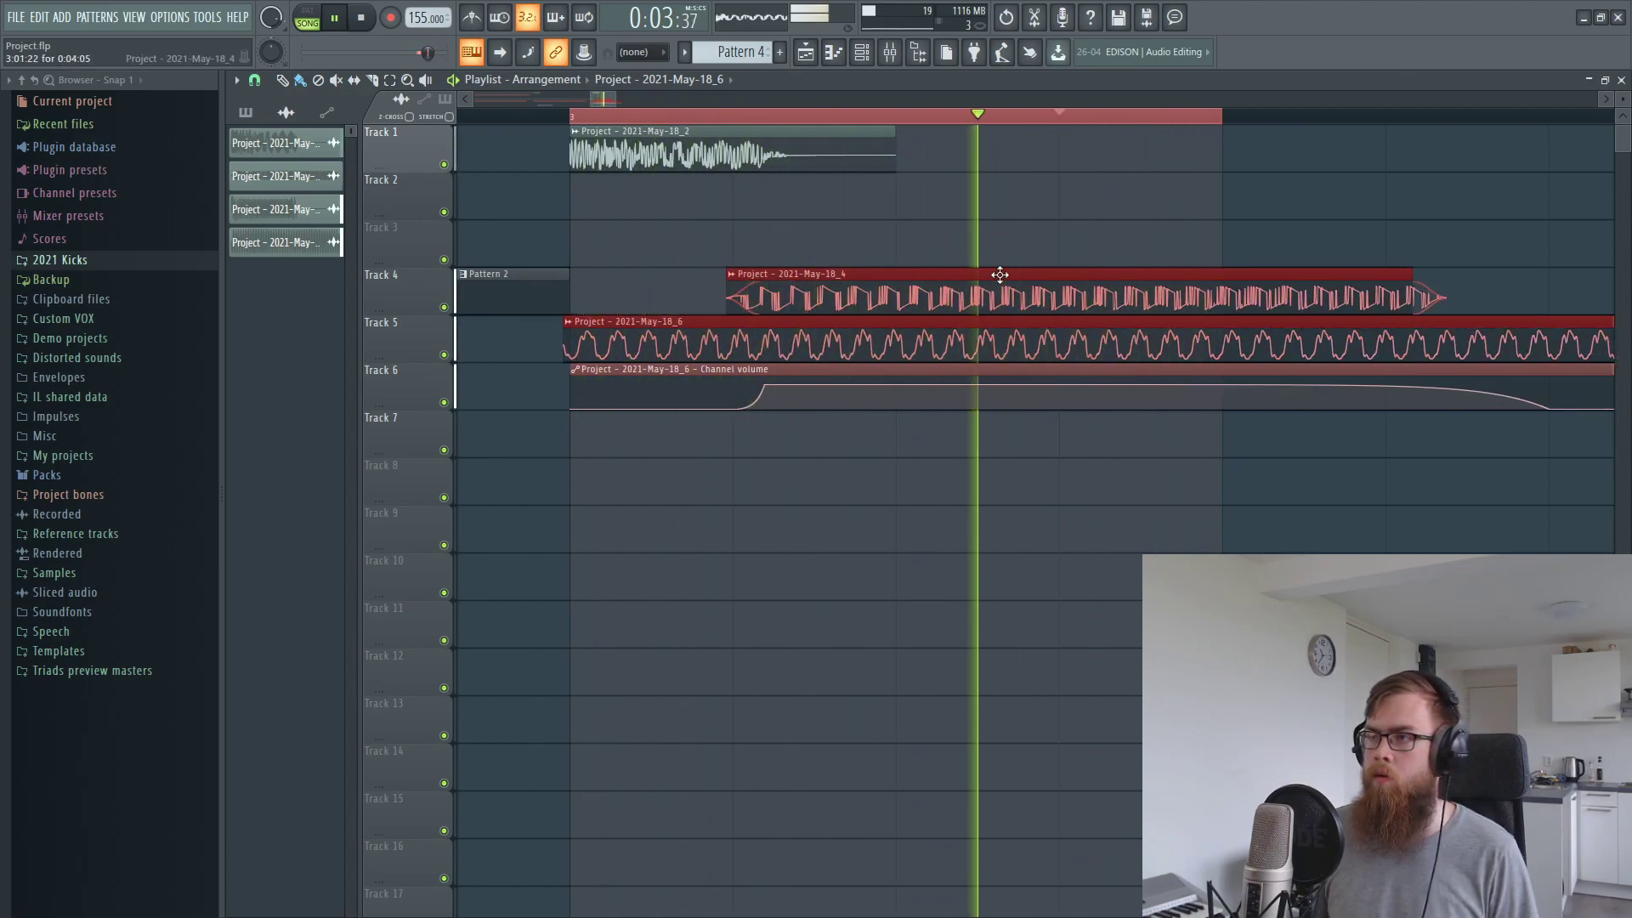
{"action": "key", "text": "shift+Right"}
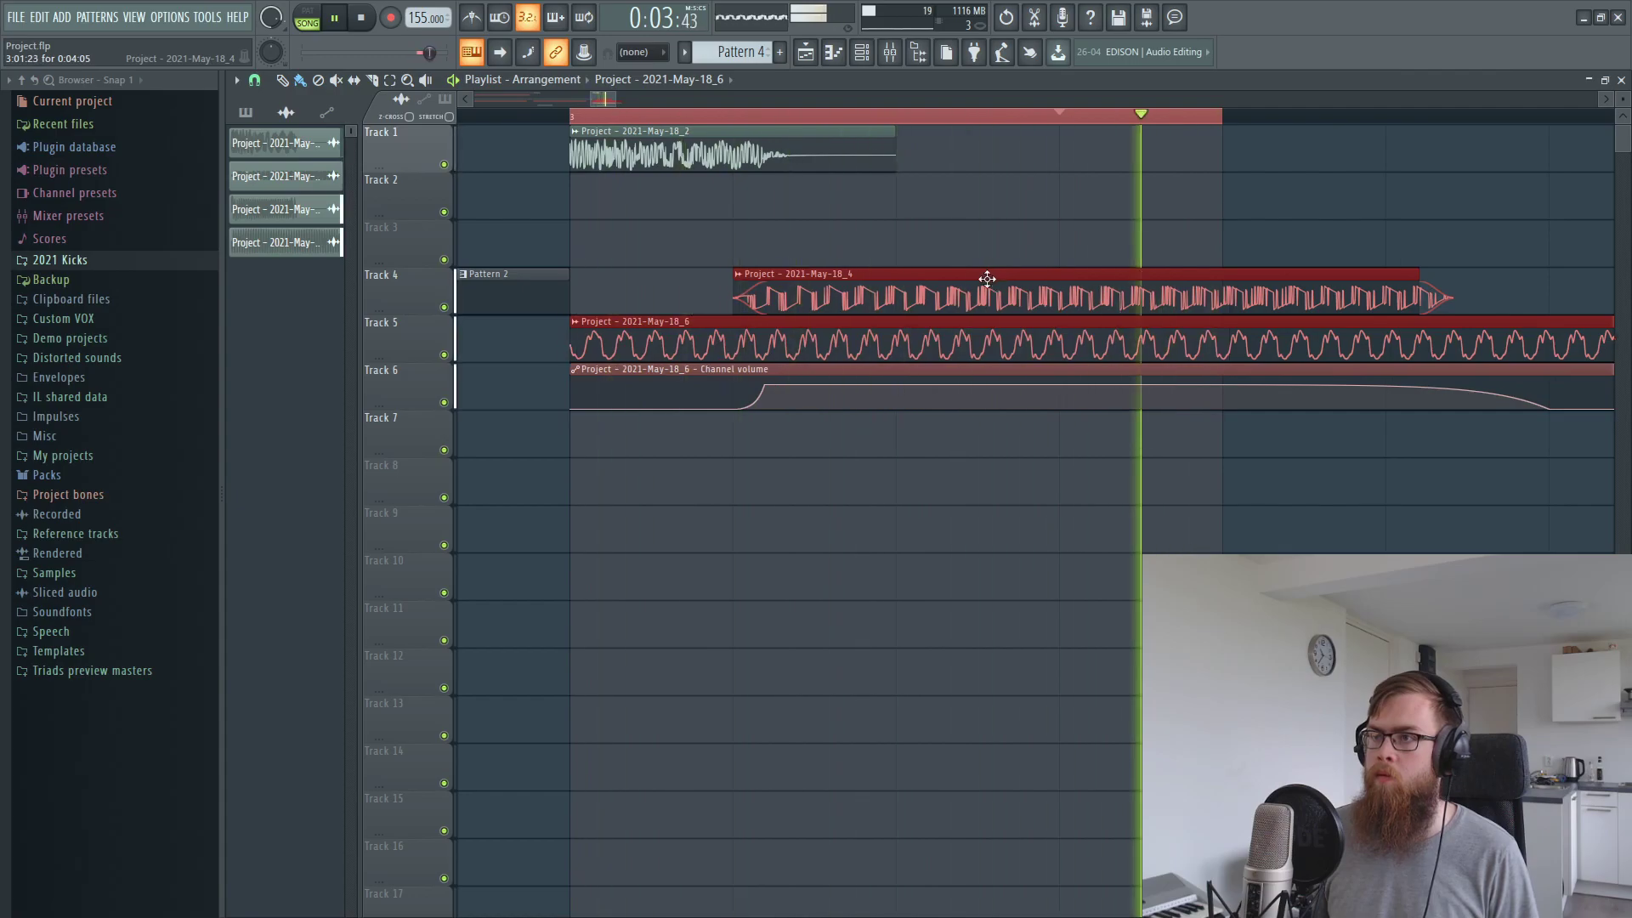
{"action": "key", "text": "shift+Right"}
{"action": "key", "text": "shift+Right"}
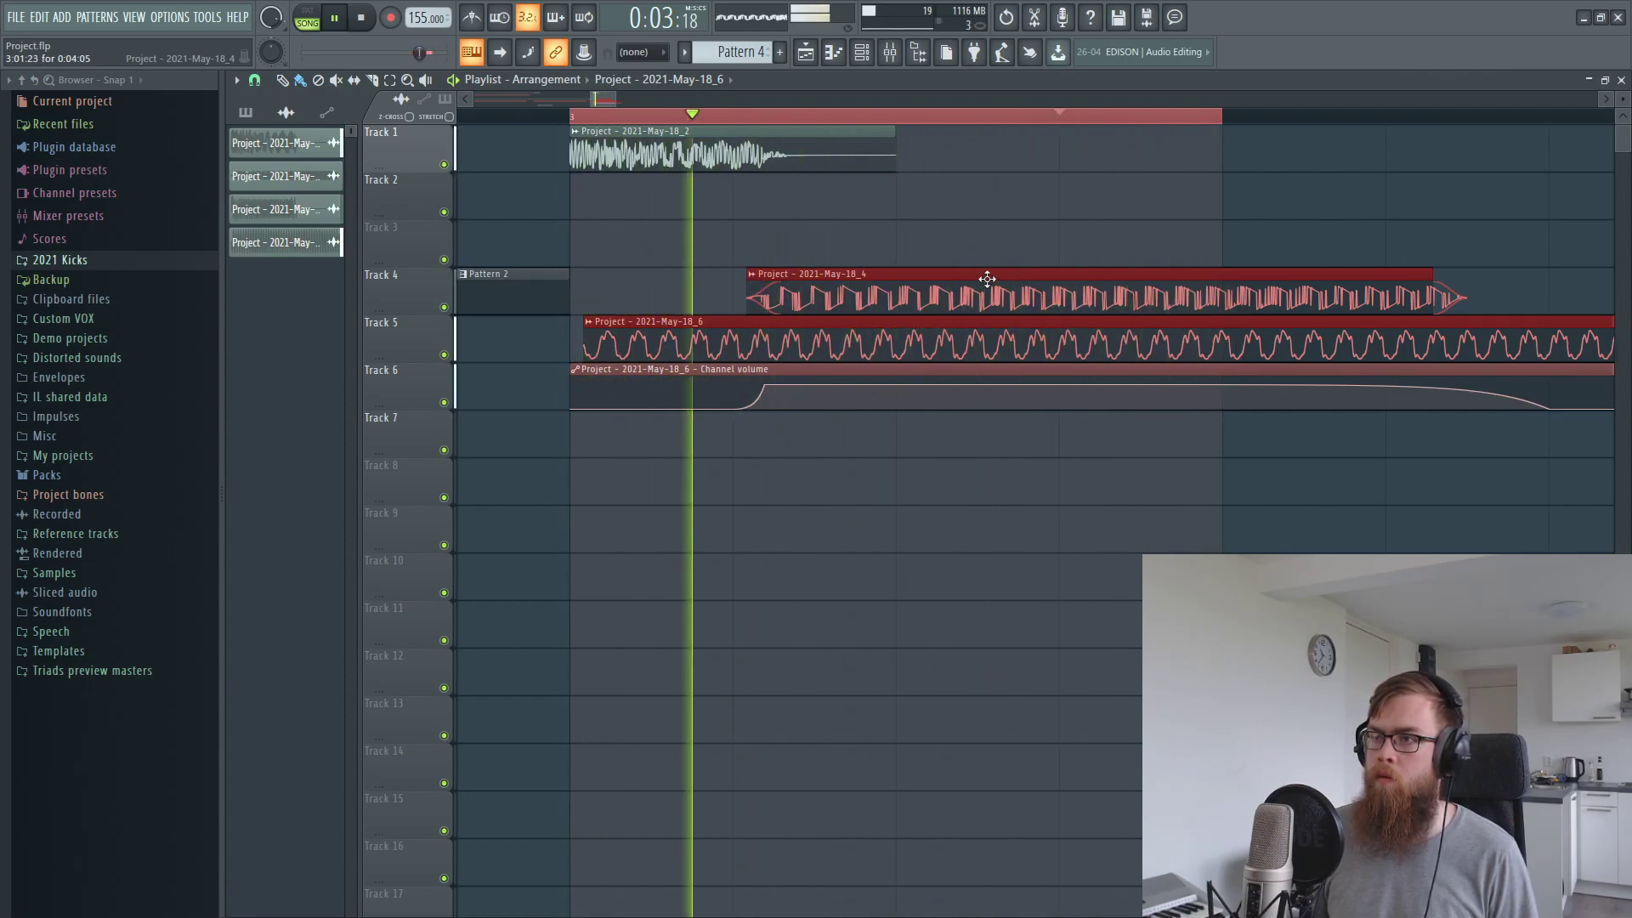
{"action": "key", "text": "shift+Right"}
{"action": "key", "text": "shift+Right"}
{"action": "key", "text": "shift+Right"}
{"action": "key", "text": "shift+Right"}
{"action": "key", "text": "shift+Right"}
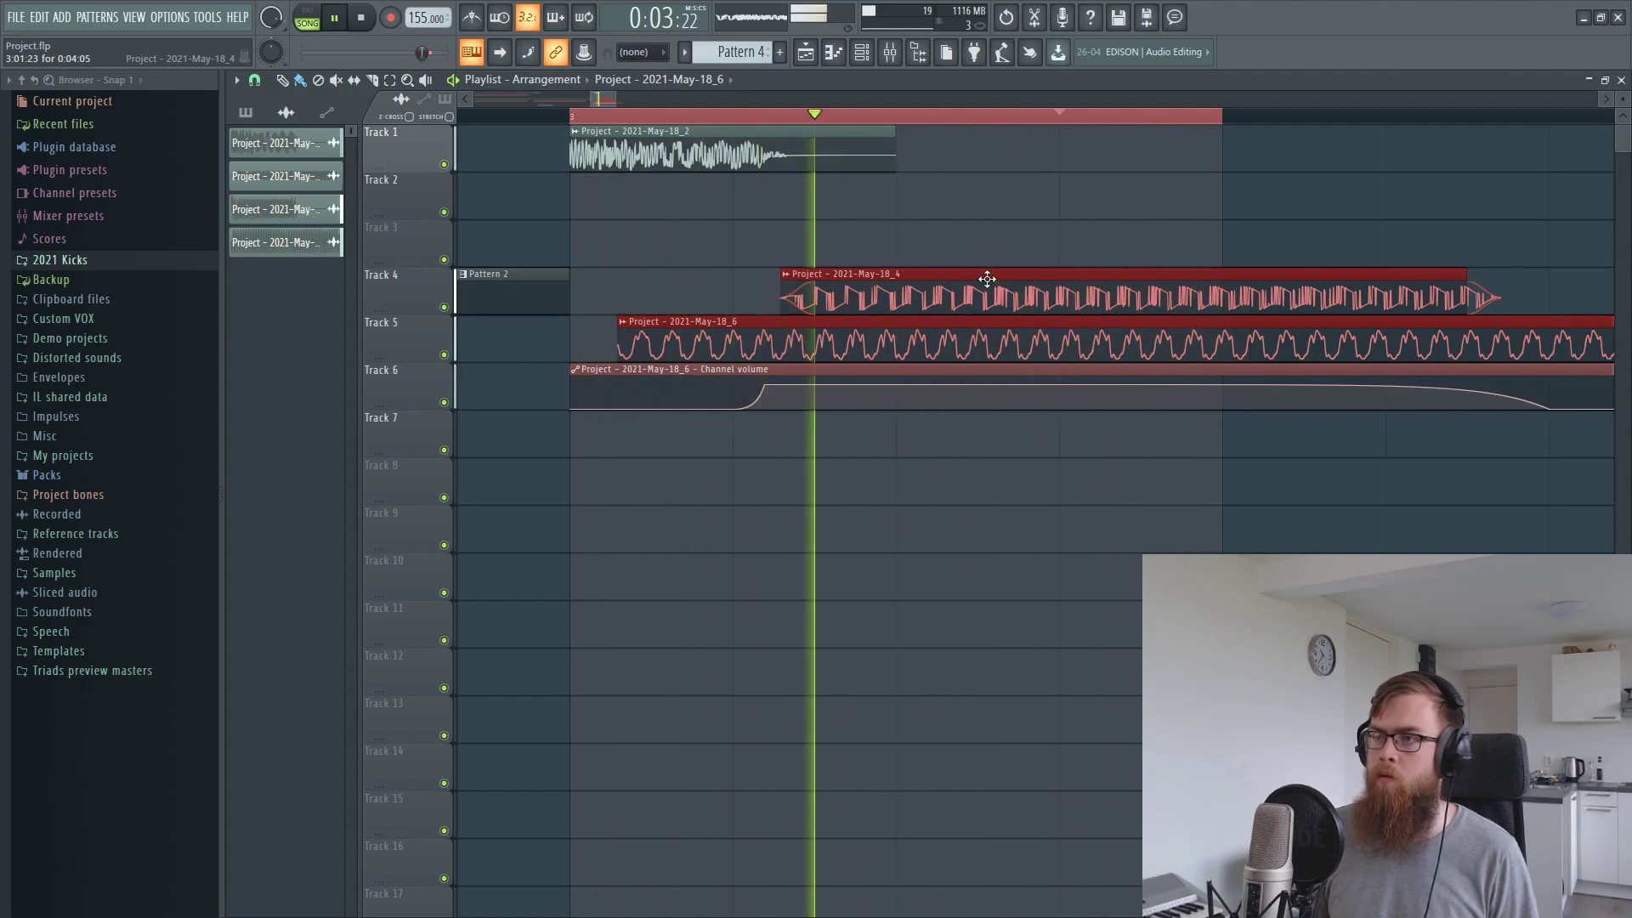
{"action": "key", "text": "shift+Left"}
{"action": "key", "text": "shift+Left"}
Extend the start of the Track 4 tail clip earlier, reselect both tail clips, and audition the kick
{"action": "left_click", "coordinate": [965, 247]}
{"action": "left_click_drag", "start_coordinate": [768, 295], "coordinate": [728, 295]}
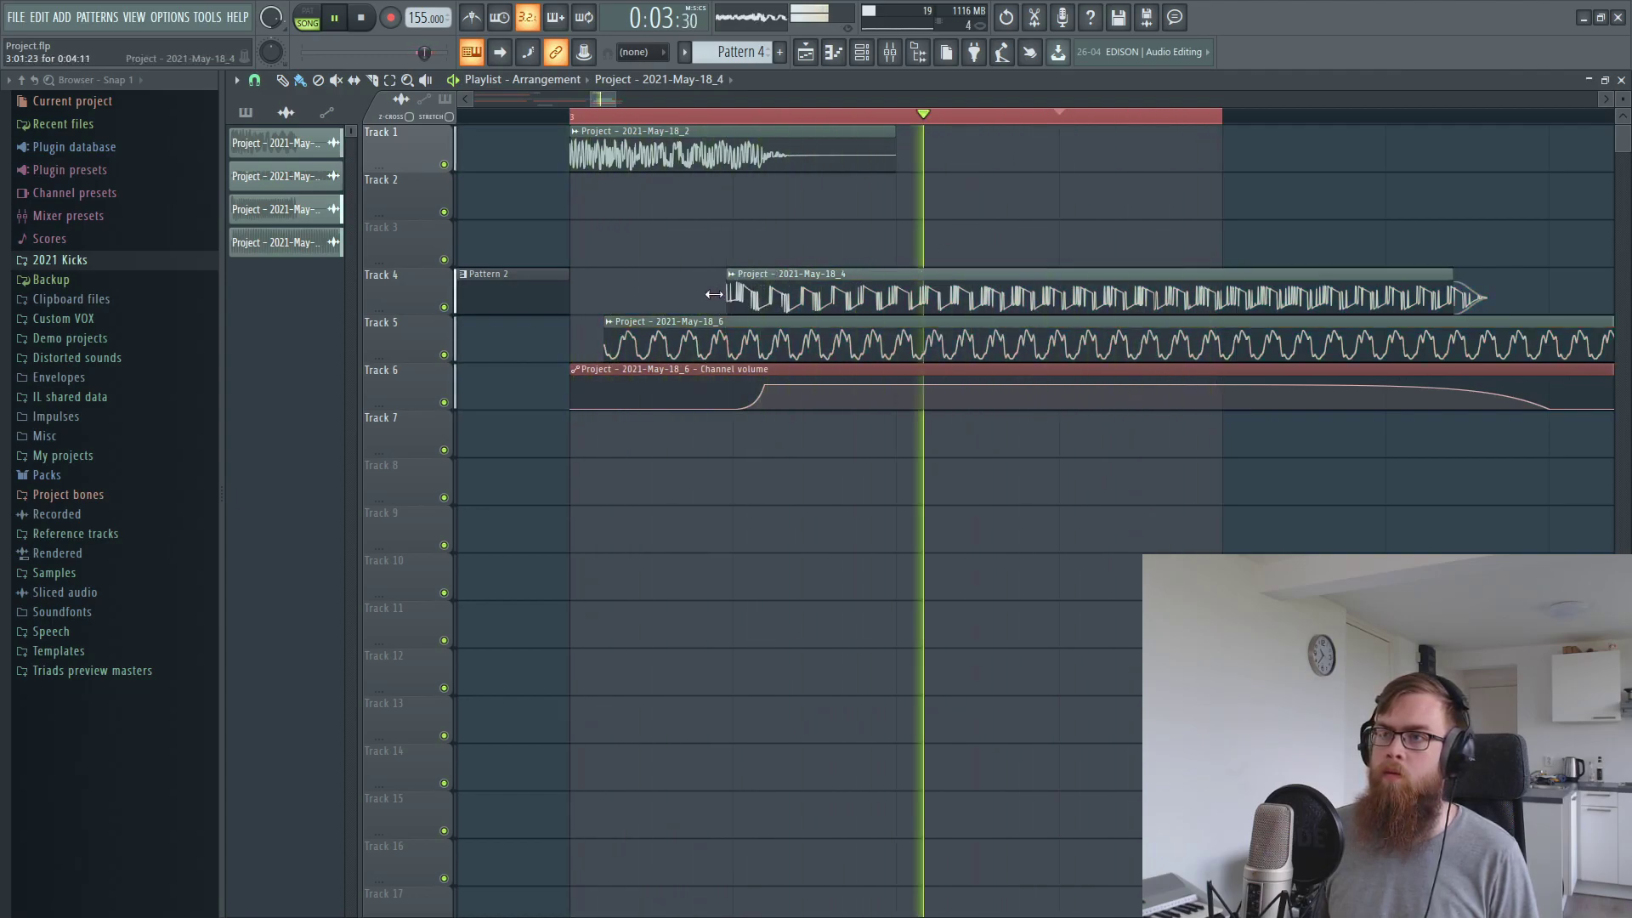
{"action": "left_click_drag", "start_coordinate": [950, 337], "coordinate": [975, 273]}
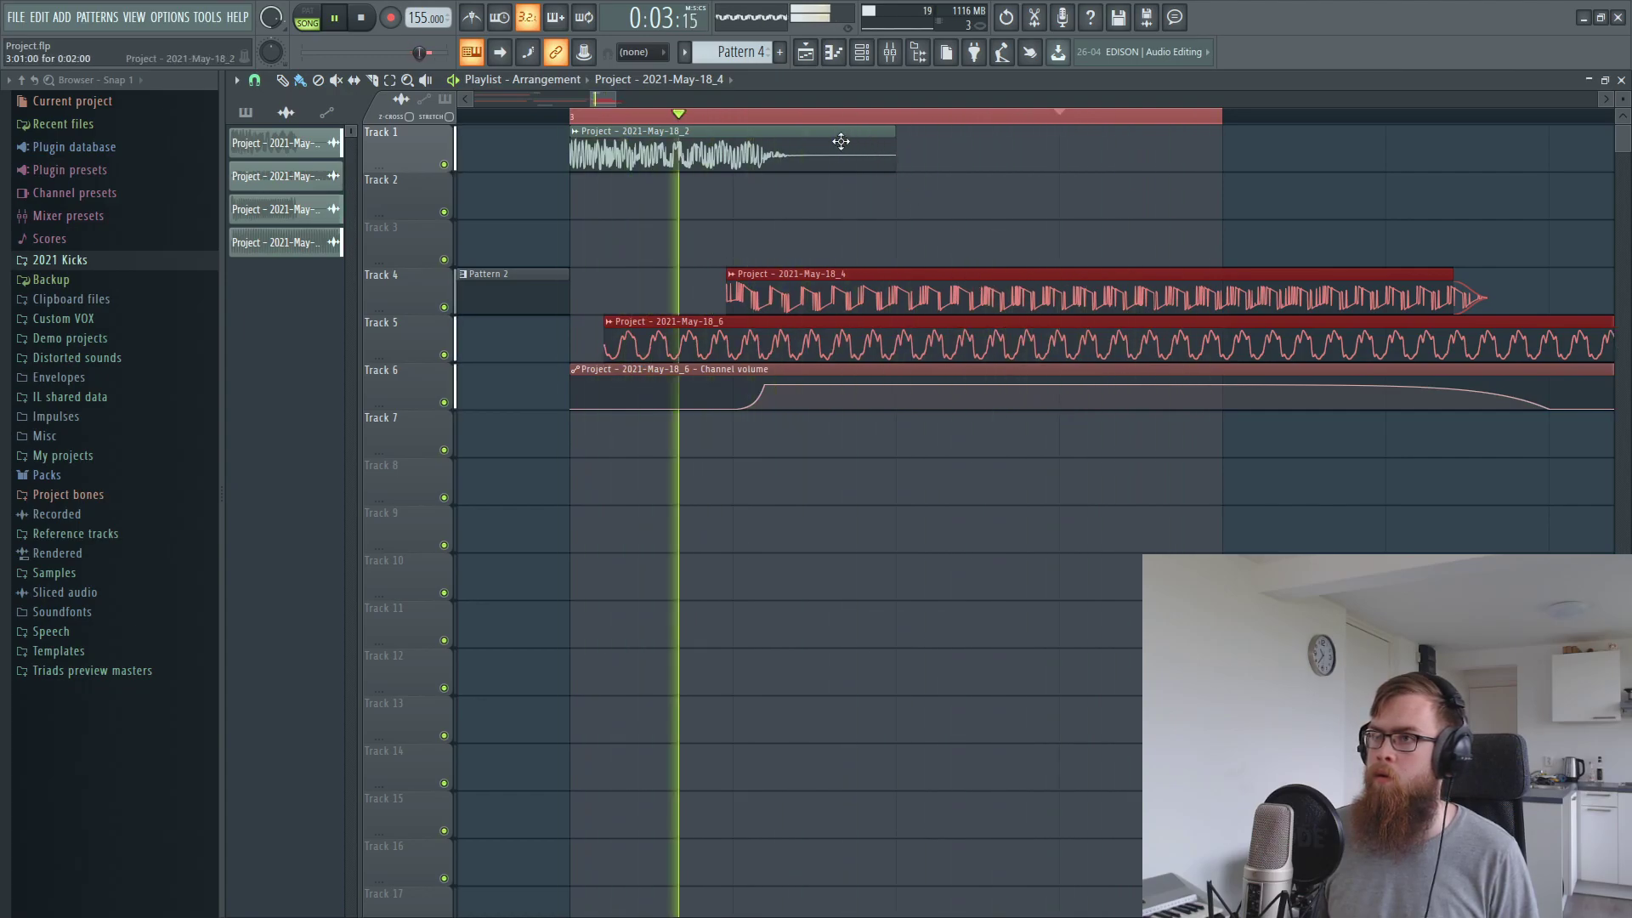
{"action": "scroll", "coordinate": [825, 125], "scroll_direction": "down", "scroll_amount": 4}
{"action": "key", "text": "space"}
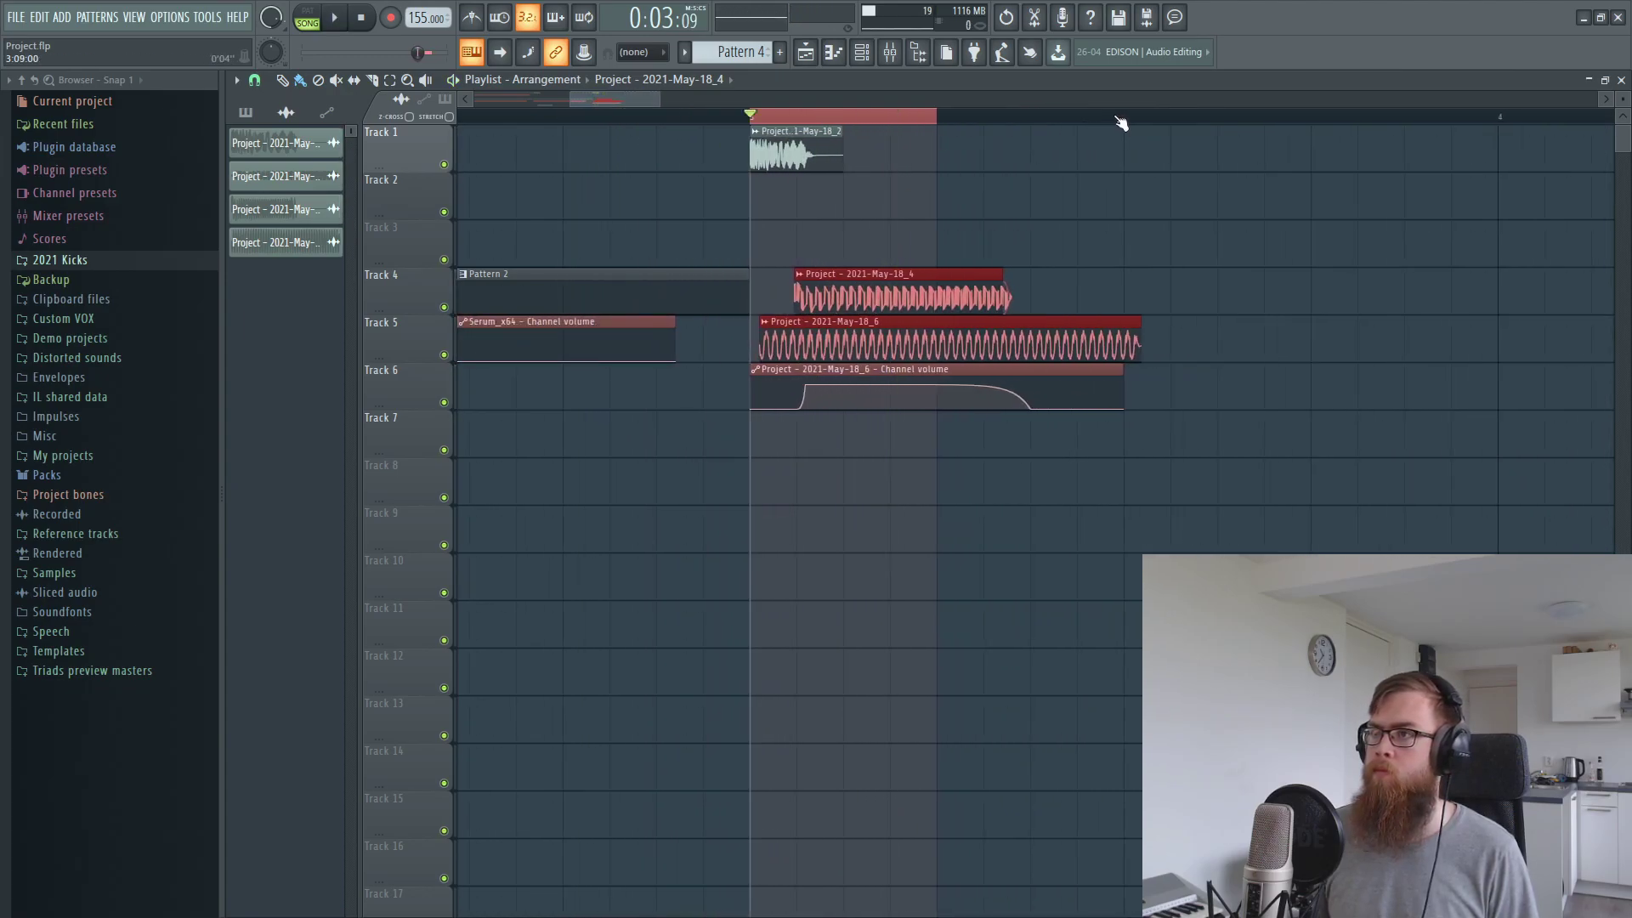